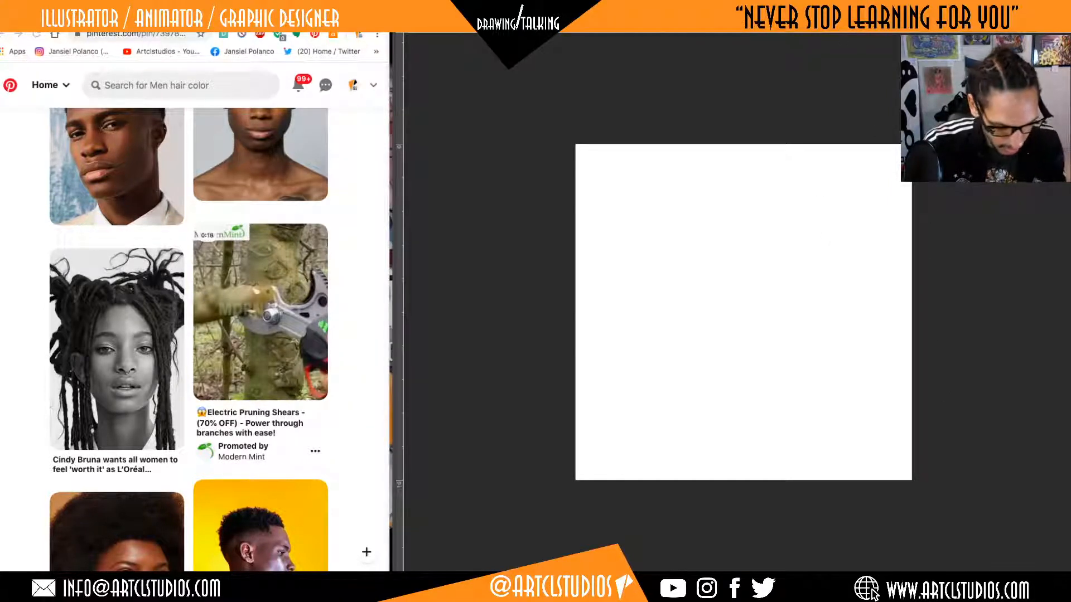
# Switch to the Pinterest browser window and bring the large portrait of the man with short curly hair into view as the drawing reference.
pyautogui.press('Tab')
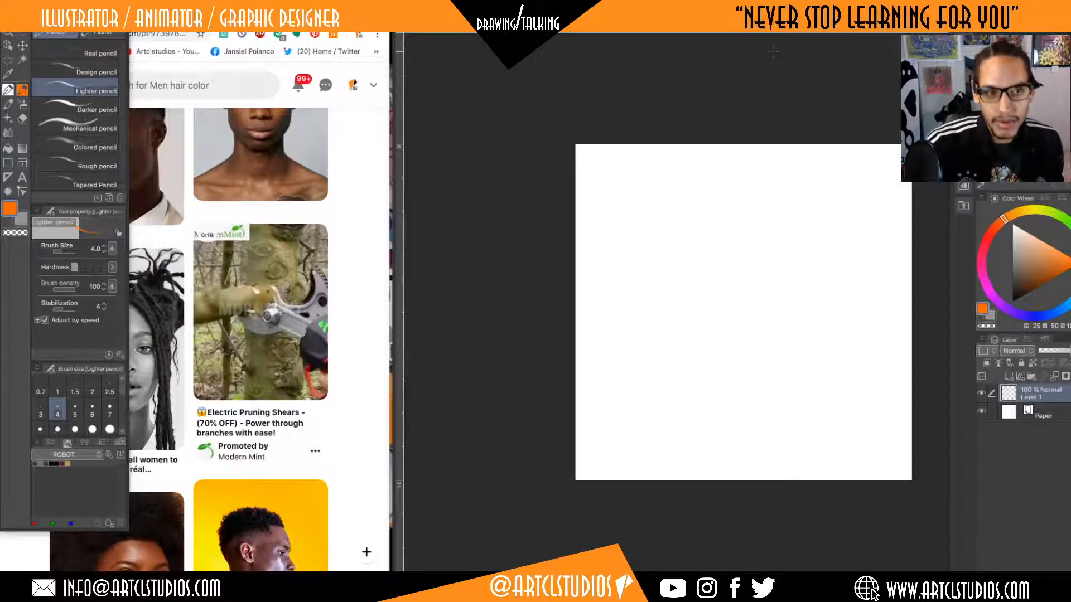
pyautogui.click(375, 149)
pyautogui.scroll(3, 372, 146)
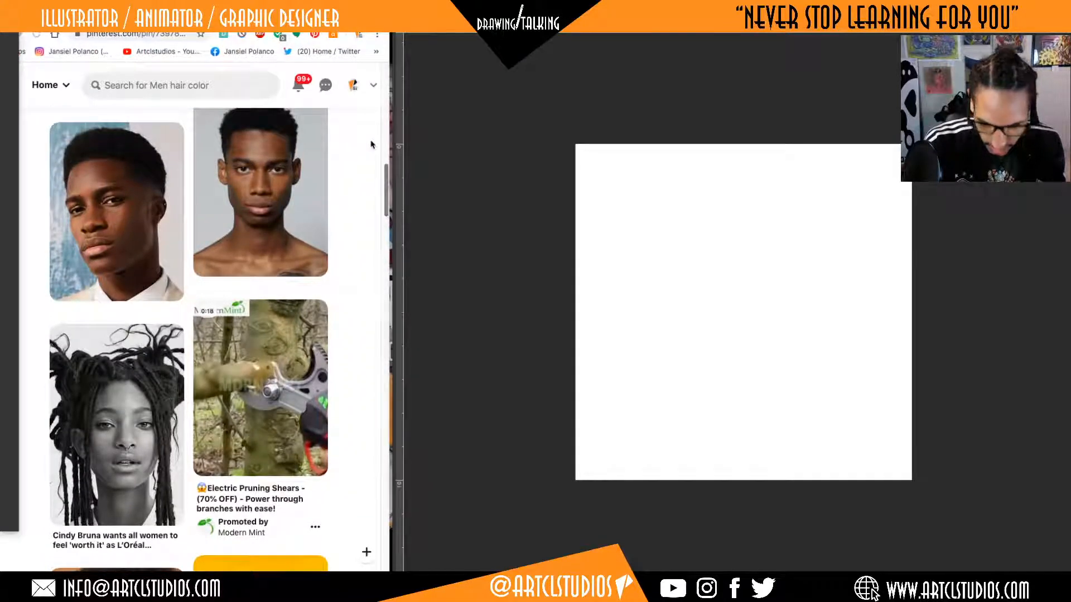
pyautogui.scroll(10, 370, 142)
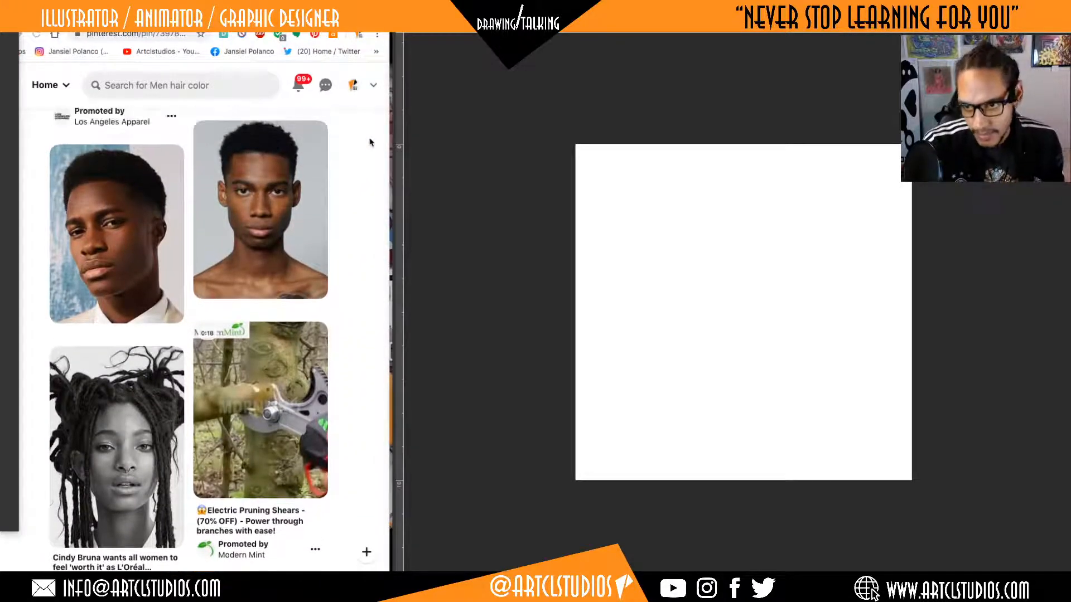
pyautogui.scroll(7, 370, 143)
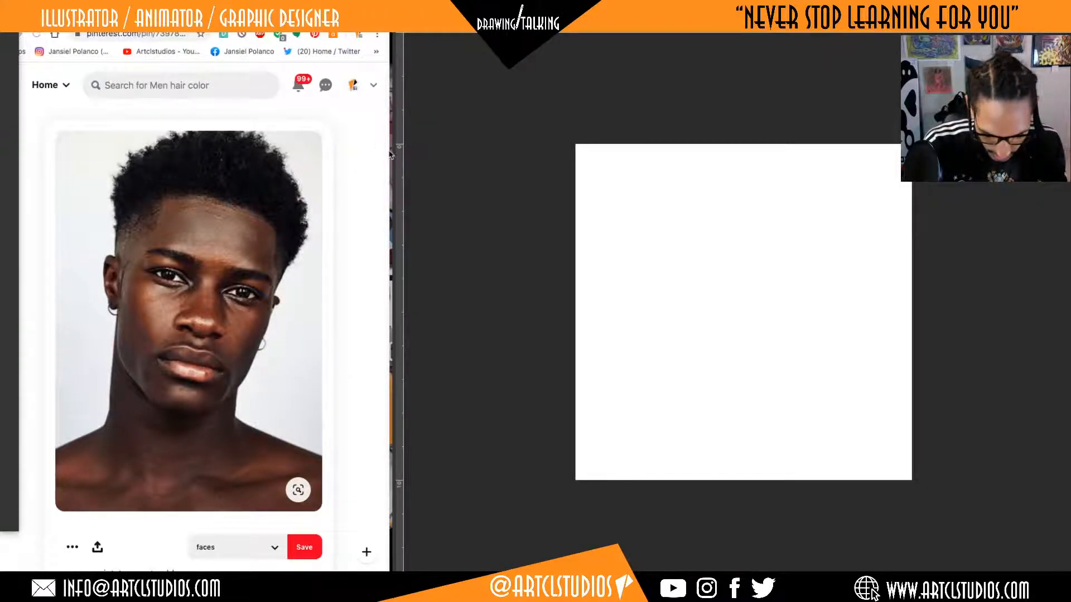
pyautogui.moveTo(390, 155); pyautogui.dragTo(393, 154)
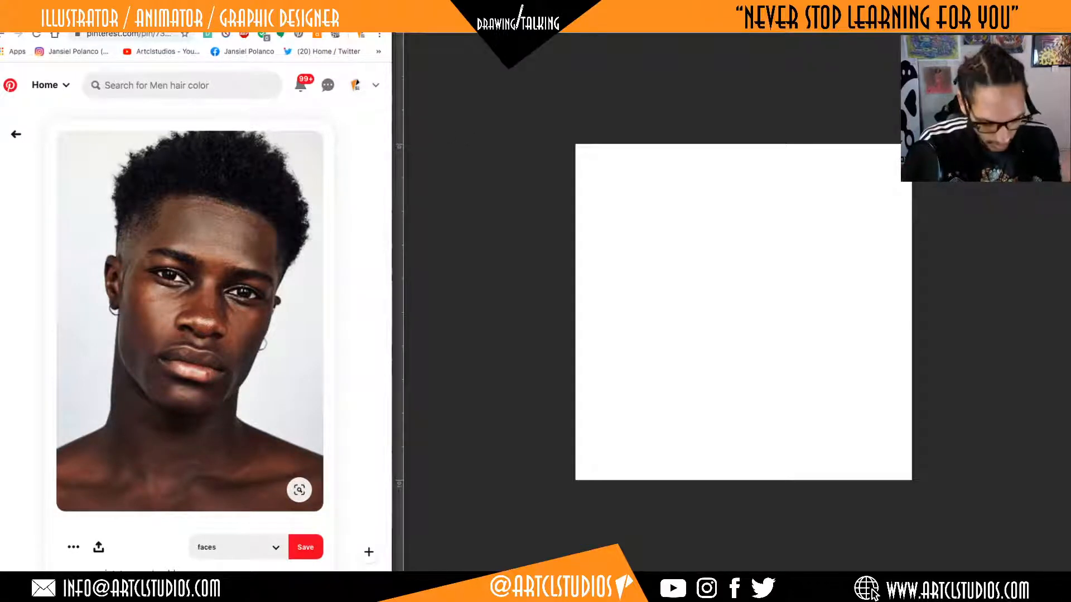
pyautogui.click(741, 280)
pyautogui.moveTo(767, 218)
pyautogui.mouseDown()
pyautogui.moveTo(729, 269)
pyautogui.moveTo(752, 297)
pyautogui.mouseUp()
pyautogui.moveTo(782, 236); pyautogui.dragTo(806, 258)
pyautogui.press('super+z')
pyautogui.press('super+z')
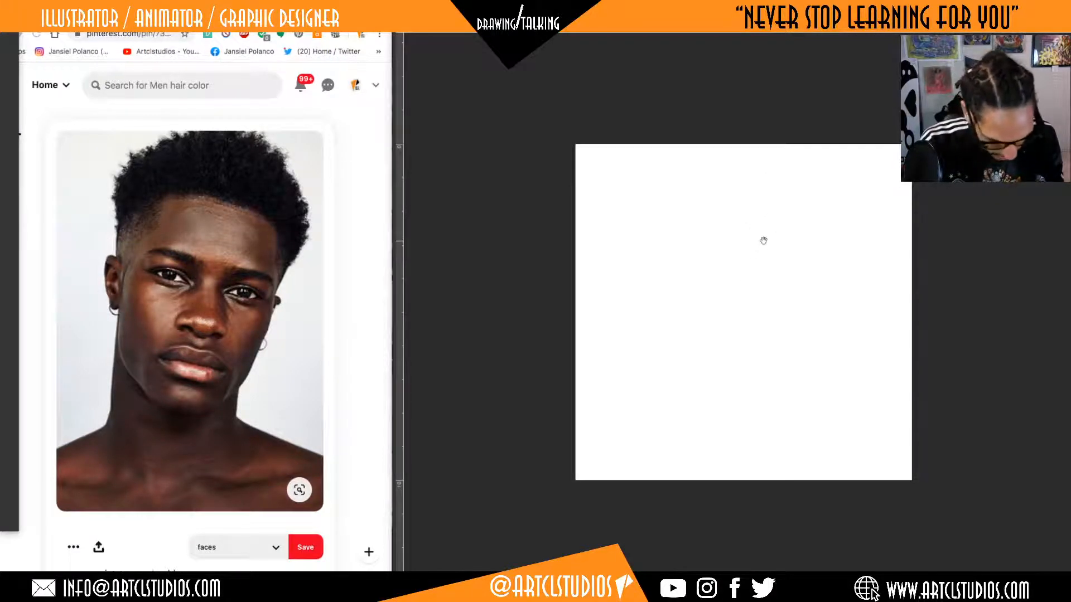
# Enlarge the blank canvas so it fills the drawing area beside the reference portrait.
pyautogui.moveTo(753, 235); pyautogui.dragTo(712, 170)
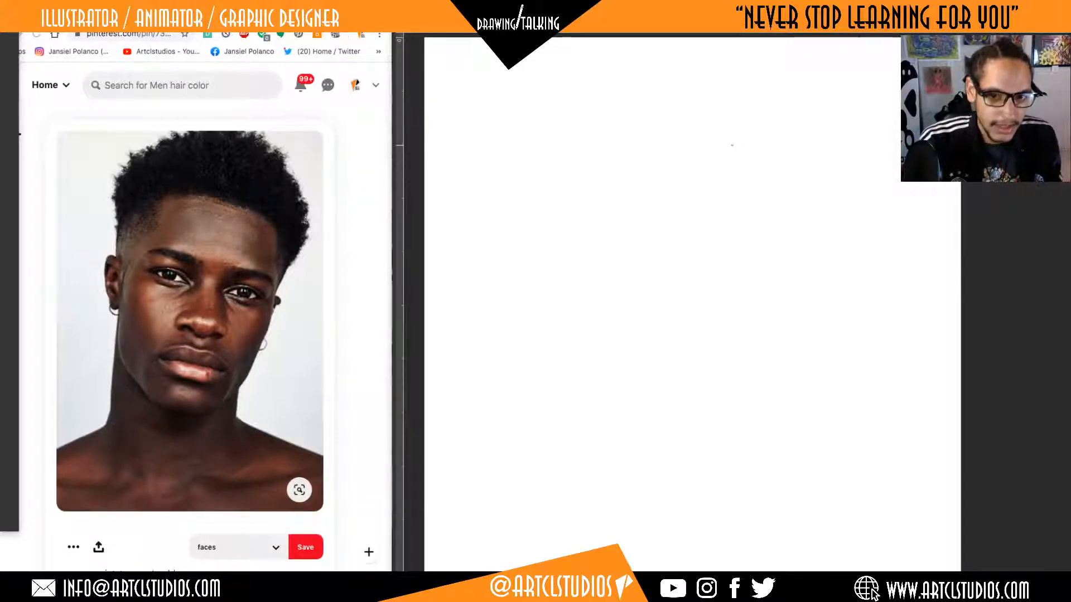
pyautogui.moveTo(727, 184)
pyautogui.mouseDown()
pyautogui.moveTo(748, 234)
pyautogui.moveTo(817, 269)
pyautogui.moveTo(753, 215)
pyautogui.mouseUp()
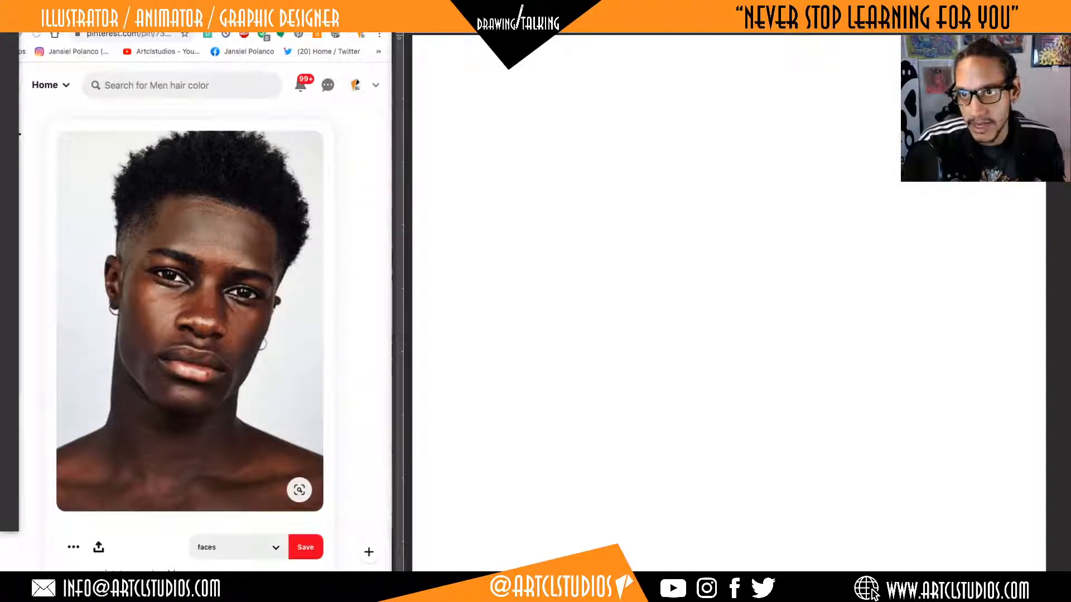
pyautogui.press('Tab')
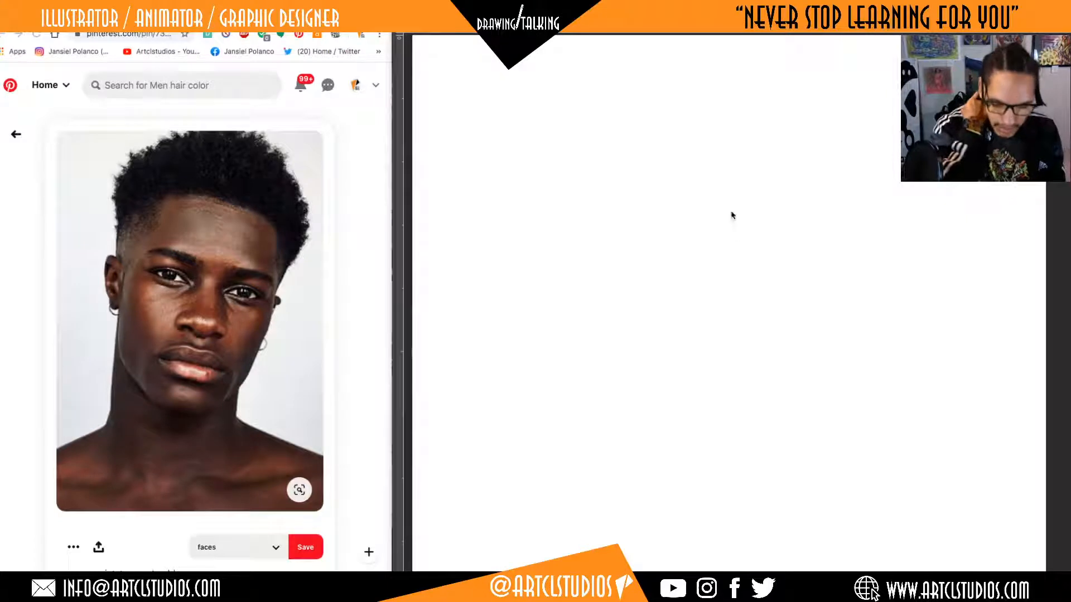
pyautogui.click(592, 72)
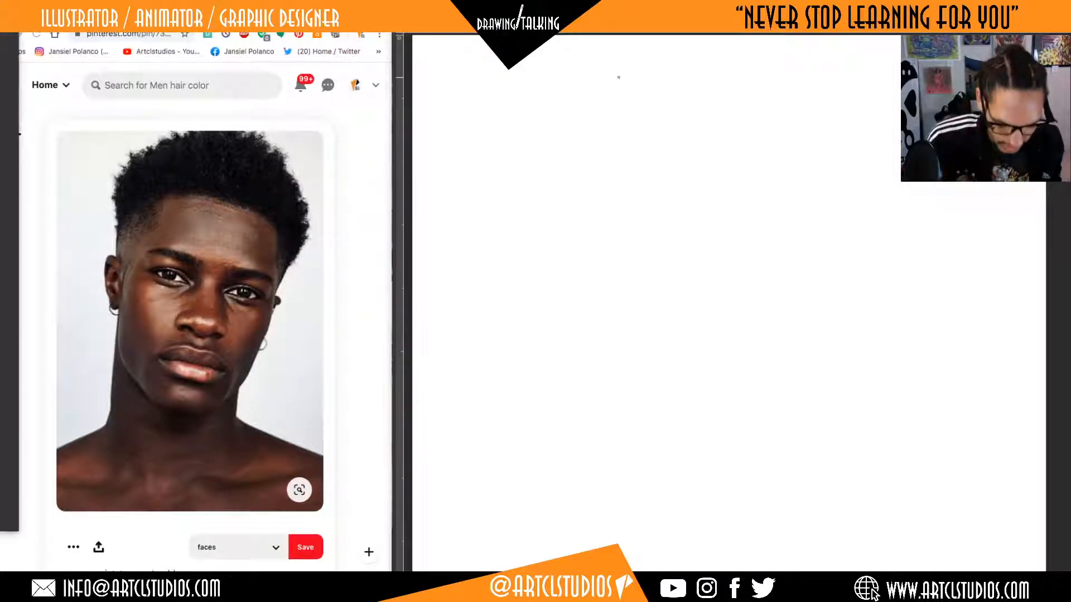
pyautogui.moveTo(722, 77)
pyautogui.mouseDown()
pyautogui.moveTo(737, 89)
pyautogui.moveTo(722, 99)
pyautogui.mouseUp()
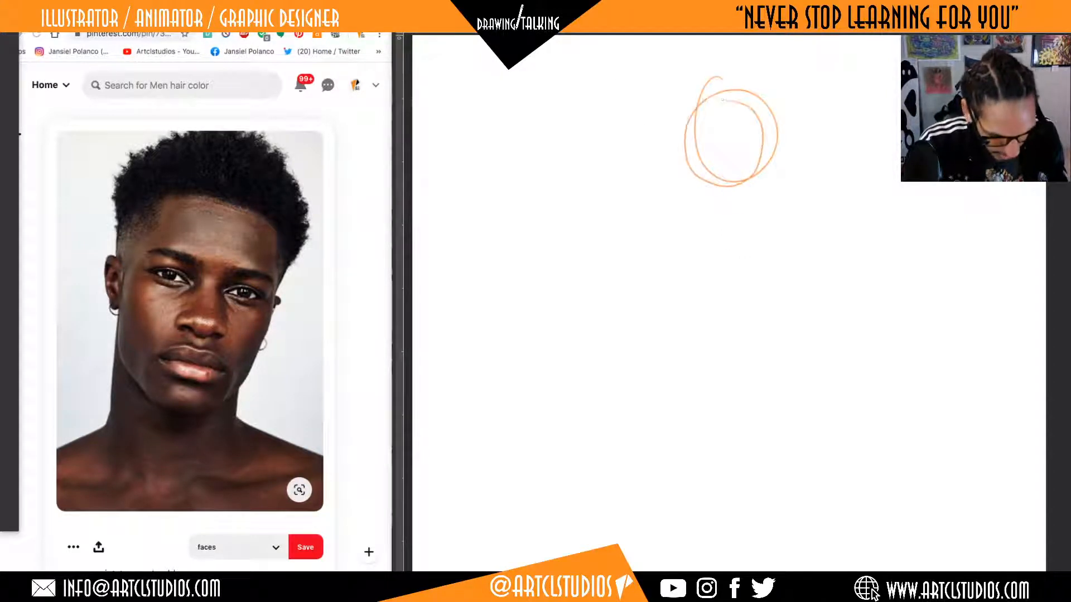
pyautogui.press('super+z')
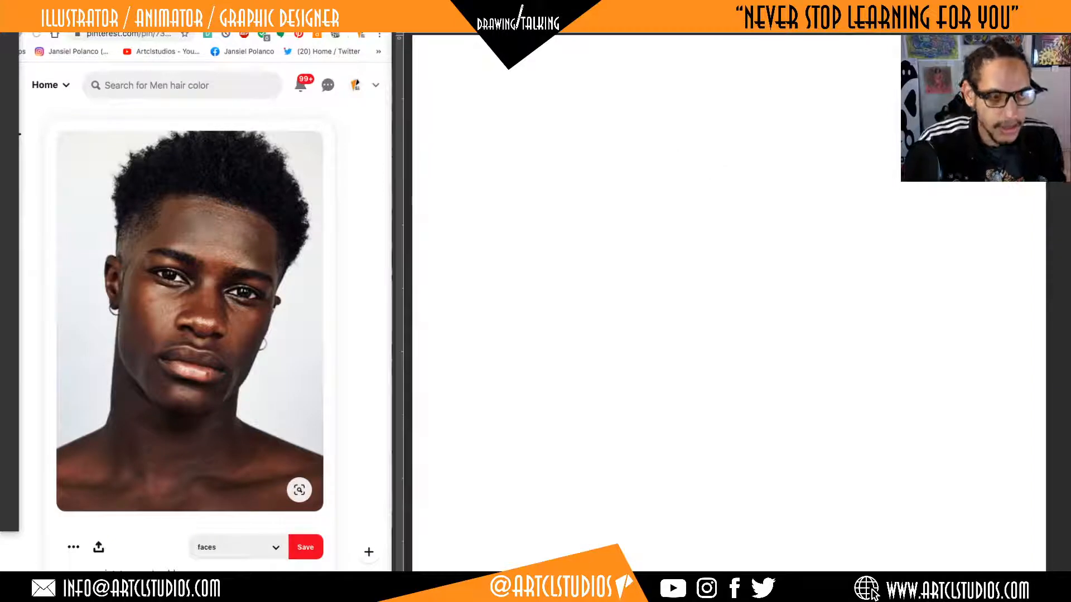
pyautogui.press('super+Tab')
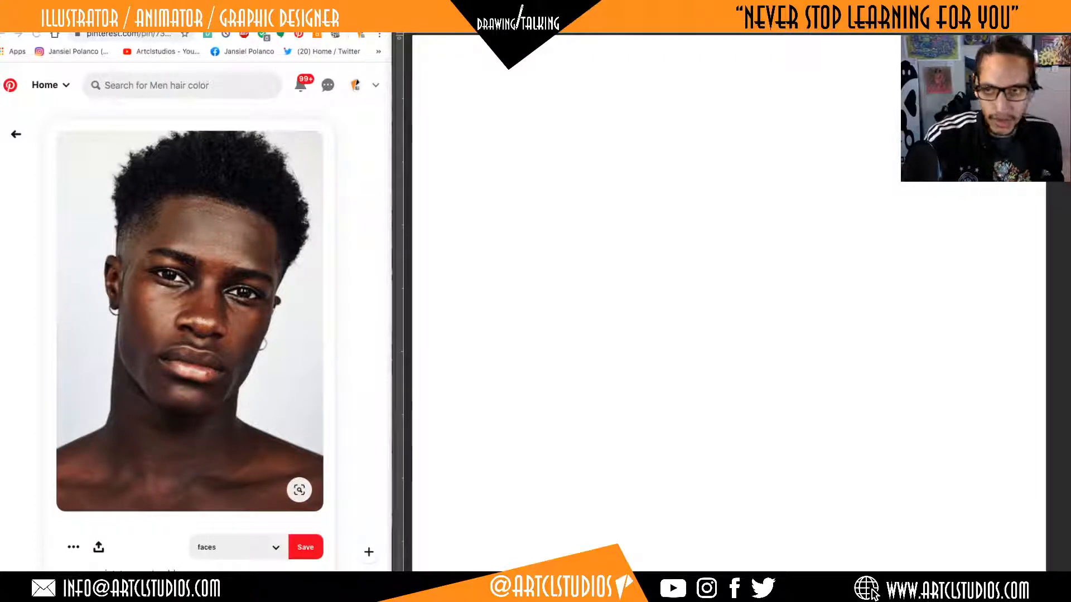
pyautogui.click(733, 170)
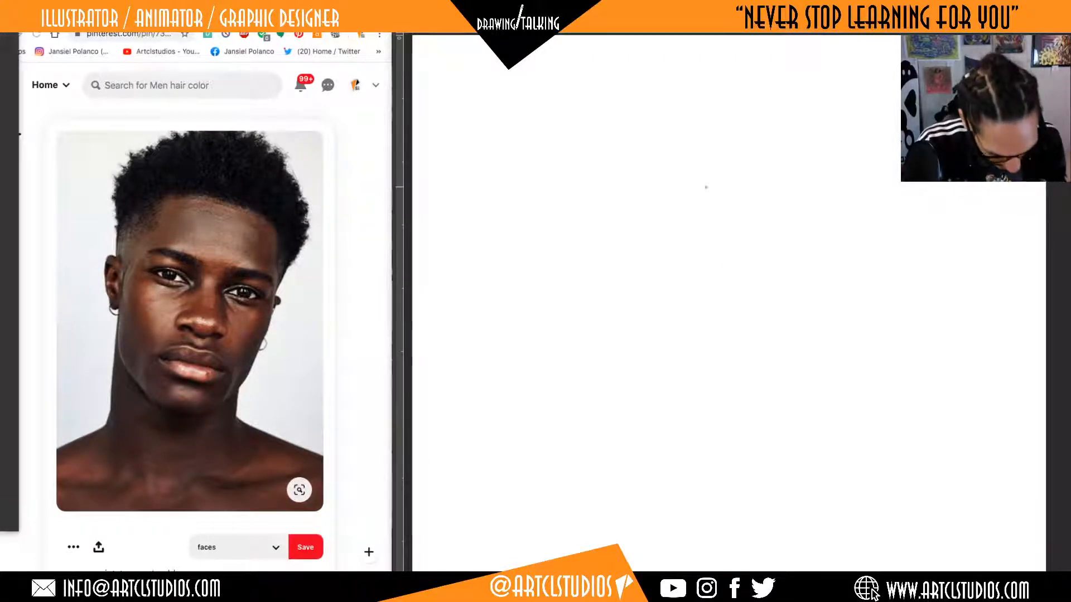
pyautogui.moveTo(678, 131)
pyautogui.mouseDown()
pyautogui.moveTo(736, 146)
pyautogui.moveTo(736, 167)
pyautogui.mouseUp()
pyautogui.press('super+z')
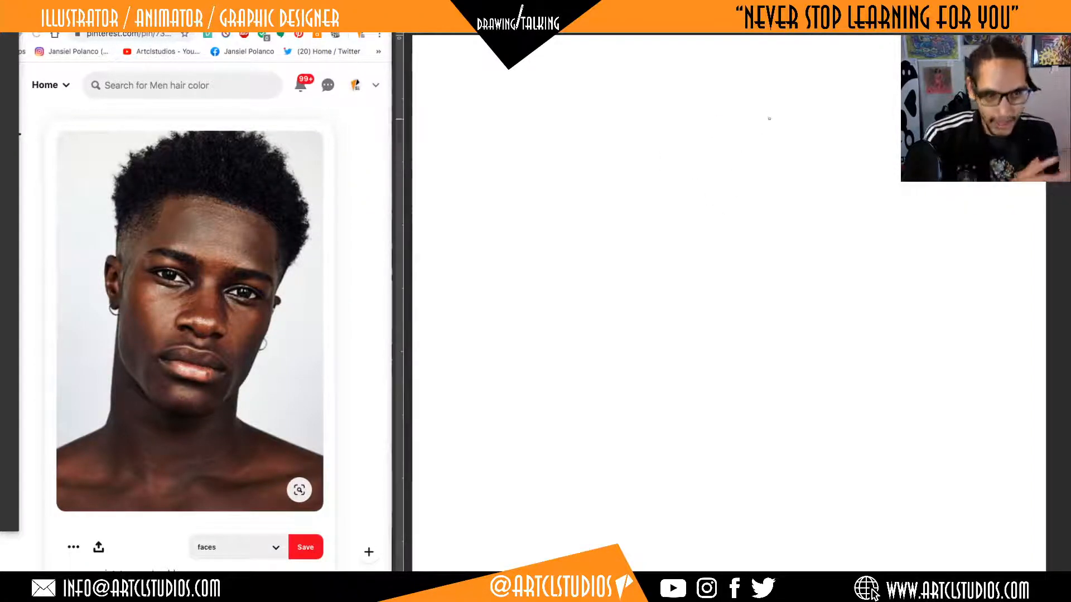
pyautogui.moveTo(675, 174); pyautogui.dragTo(718, 239)
pyautogui.press('super+z')
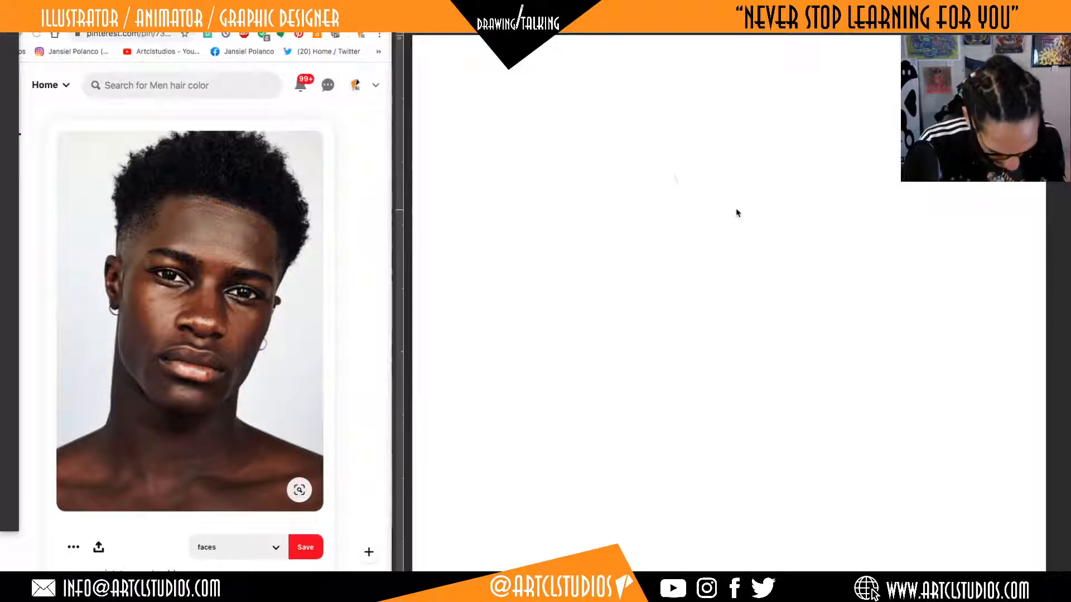
pyautogui.moveTo(684, 180)
pyautogui.mouseDown()
pyautogui.moveTo(777, 249)
pyautogui.moveTo(618, 179)
pyautogui.moveTo(846, 249)
pyautogui.moveTo(777, 227)
pyautogui.moveTo(791, 215)
pyautogui.mouseUp()
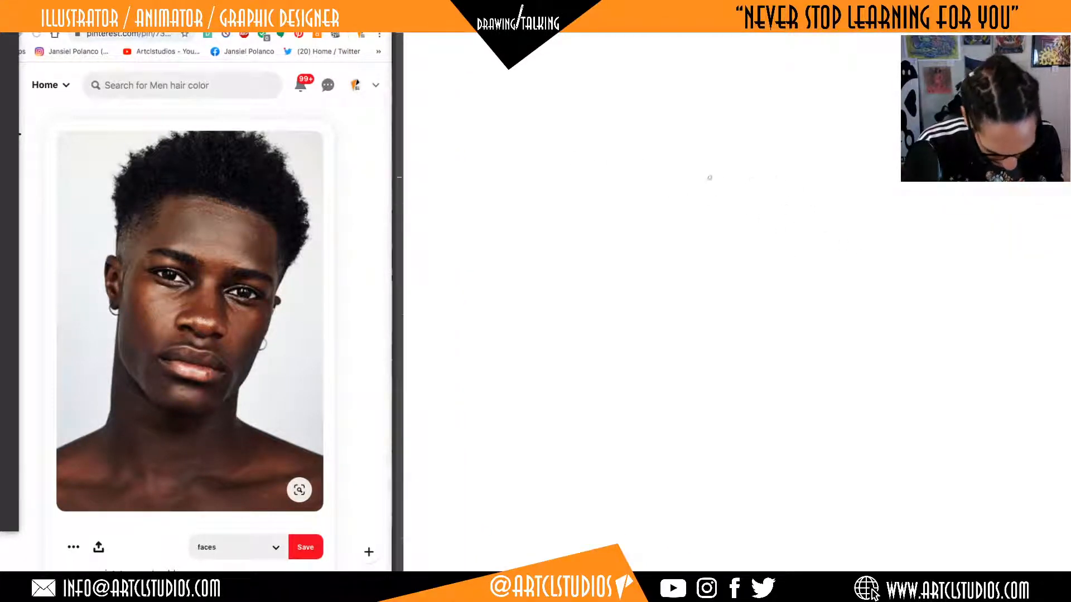
pyautogui.moveTo(736, 126)
pyautogui.mouseDown()
pyautogui.moveTo(741, 160)
pyautogui.moveTo(604, 138)
pyautogui.moveTo(719, 227)
pyautogui.mouseUp()
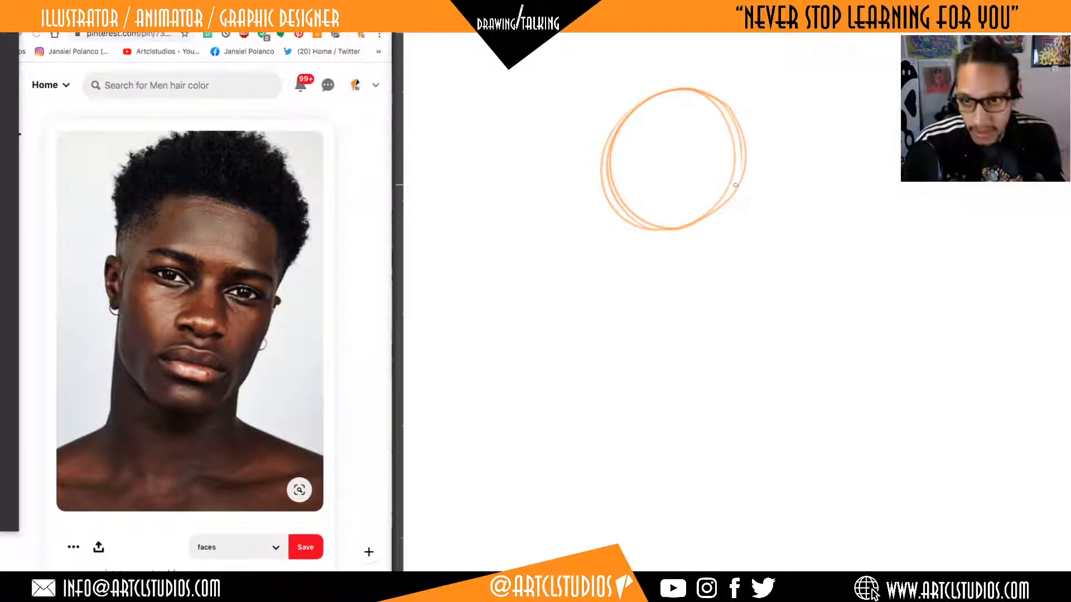
pyautogui.hotkey('ctrl', 'z')
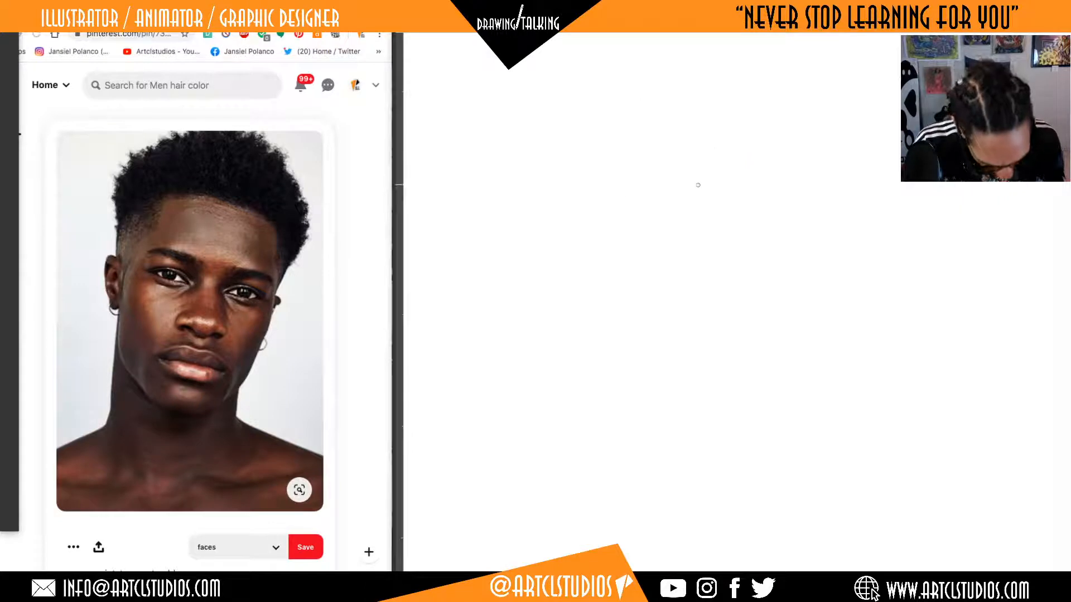
# Try to block in the head with an orange pencil circle, a straight side-of-face line and an angled jaw line.
pyautogui.moveTo(645, 126)
pyautogui.mouseDown()
pyautogui.moveTo(739, 173)
pyautogui.moveTo(721, 105)
pyautogui.mouseUp()
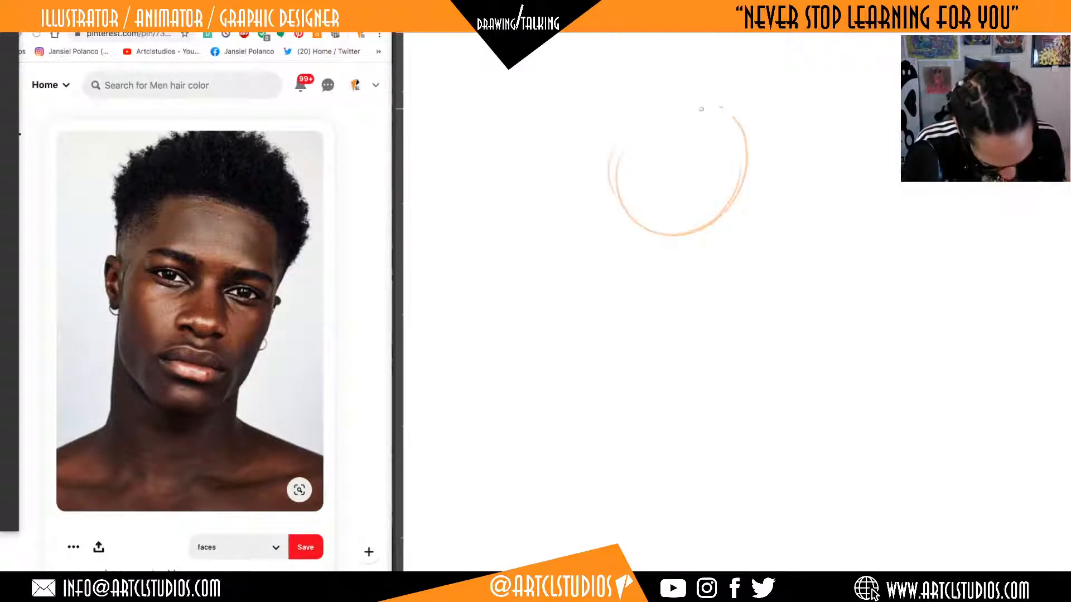
pyautogui.moveTo(616, 174)
pyautogui.mouseDown()
pyautogui.moveTo(679, 105)
pyautogui.moveTo(731, 115)
pyautogui.moveTo(728, 210)
pyautogui.mouseUp()
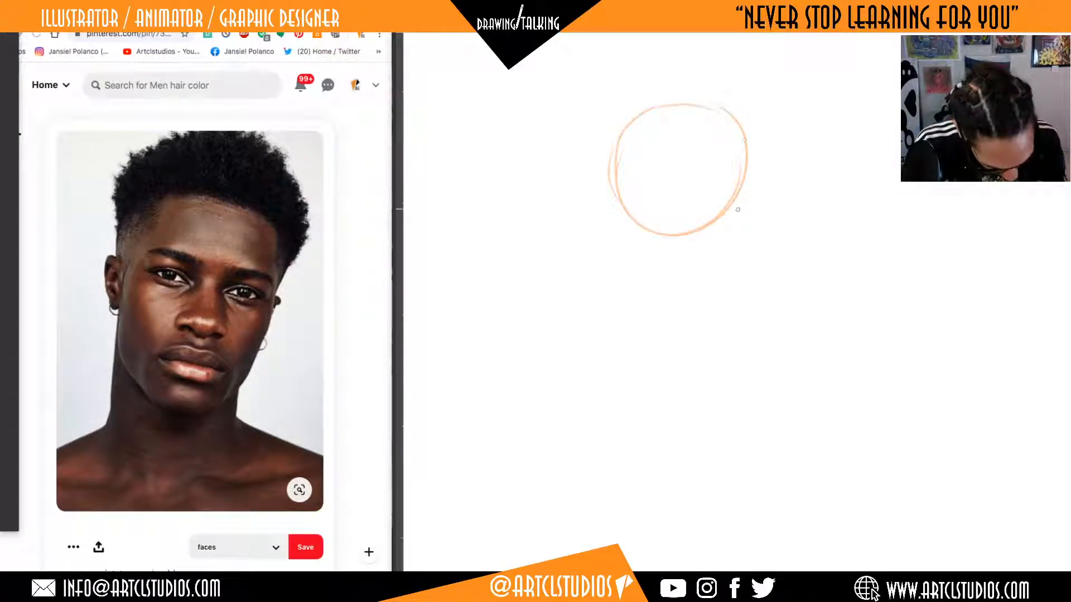
pyautogui.moveTo(617, 210); pyautogui.dragTo(619, 240)
pyautogui.moveTo(616, 185); pyautogui.dragTo(620, 243)
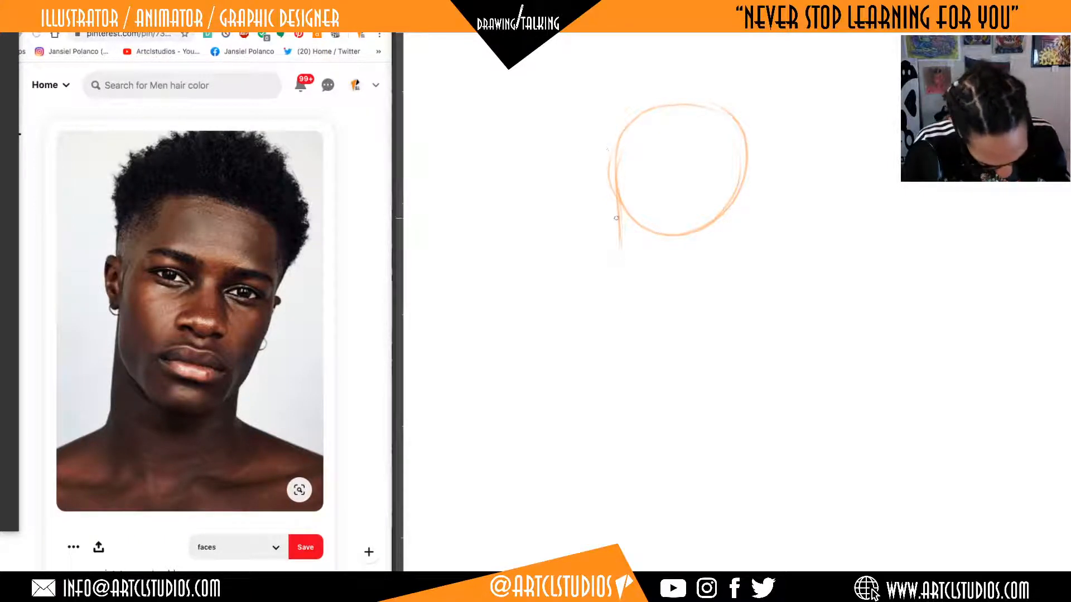
pyautogui.moveTo(615, 170); pyautogui.dragTo(617, 270)
pyautogui.moveTo(614, 190)
pyautogui.mouseDown()
pyautogui.moveTo(614, 269)
pyautogui.moveTo(669, 329)
pyautogui.mouseUp()
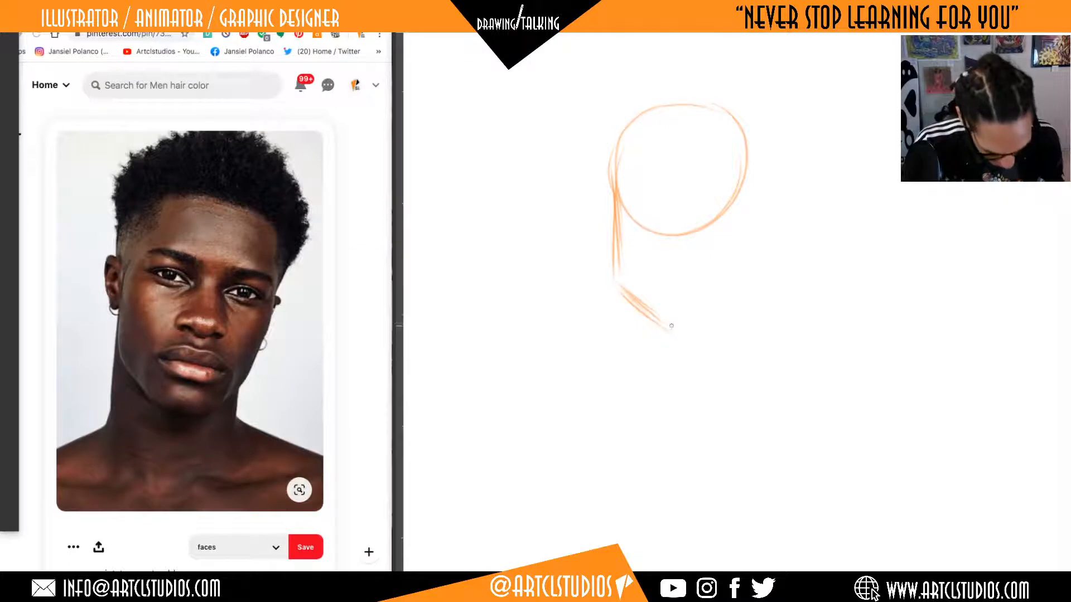
pyautogui.hotkey('ctrl', 'z')
pyautogui.hotkey('ctrl', 'z')
pyautogui.hotkey('ctrl', 'z')
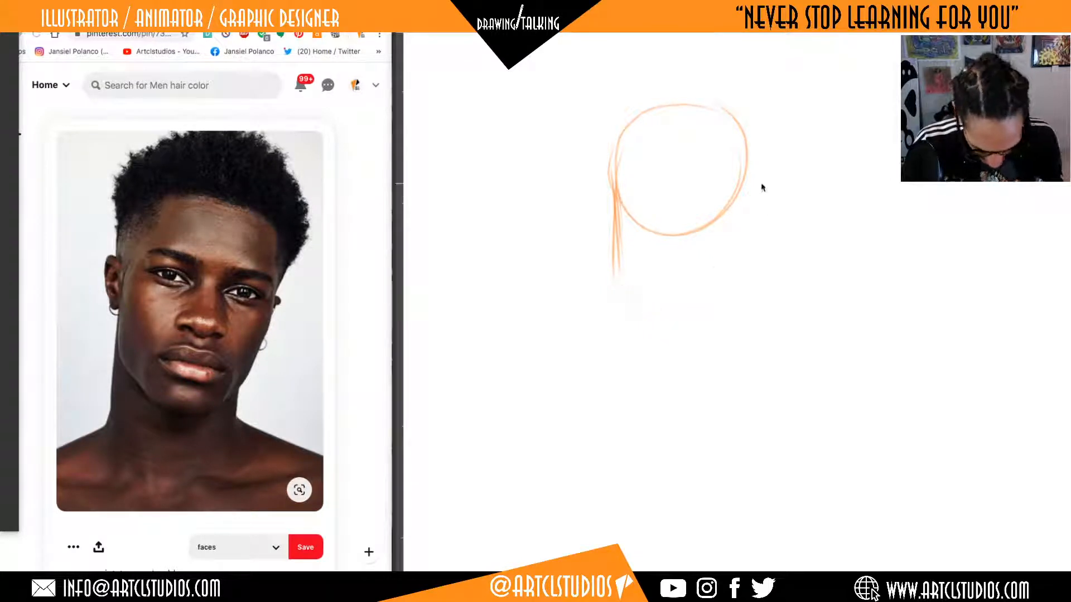
pyautogui.hotkey('ctrl', 'z')
pyautogui.hotkey('ctrl', 'z')
pyautogui.hotkey('ctrl', 'z')
pyautogui.hotkey('ctrl', 'z')
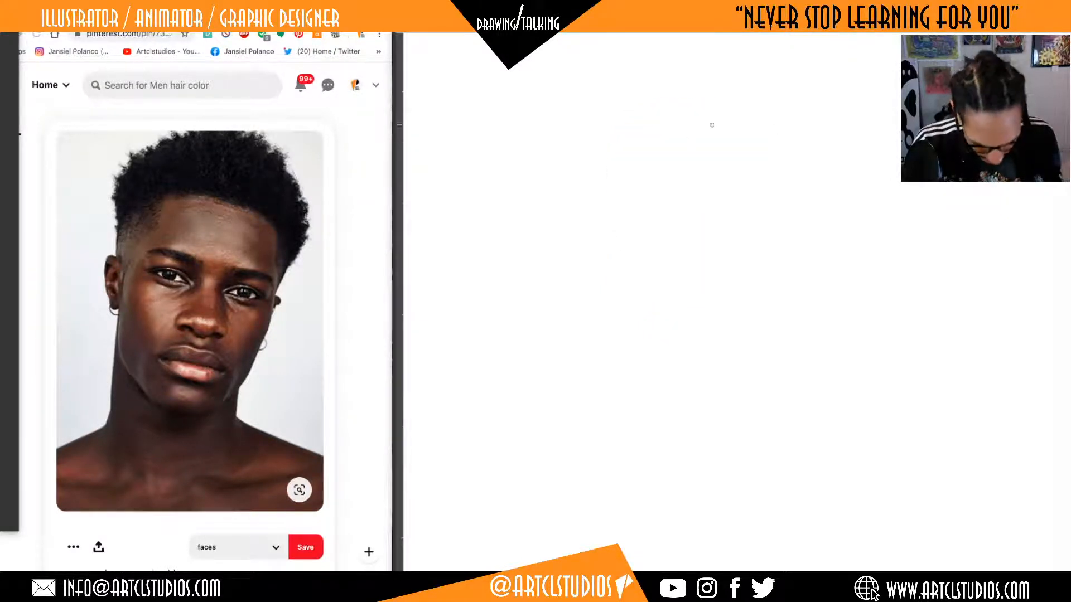
# Try out a squared top-and-side head line and a separate circle-based head with an angled jaw, and clear the layer.
pyautogui.moveTo(591, 104)
pyautogui.mouseDown()
pyautogui.moveTo(719, 107)
pyautogui.moveTo(690, 305)
pyautogui.mouseUp()
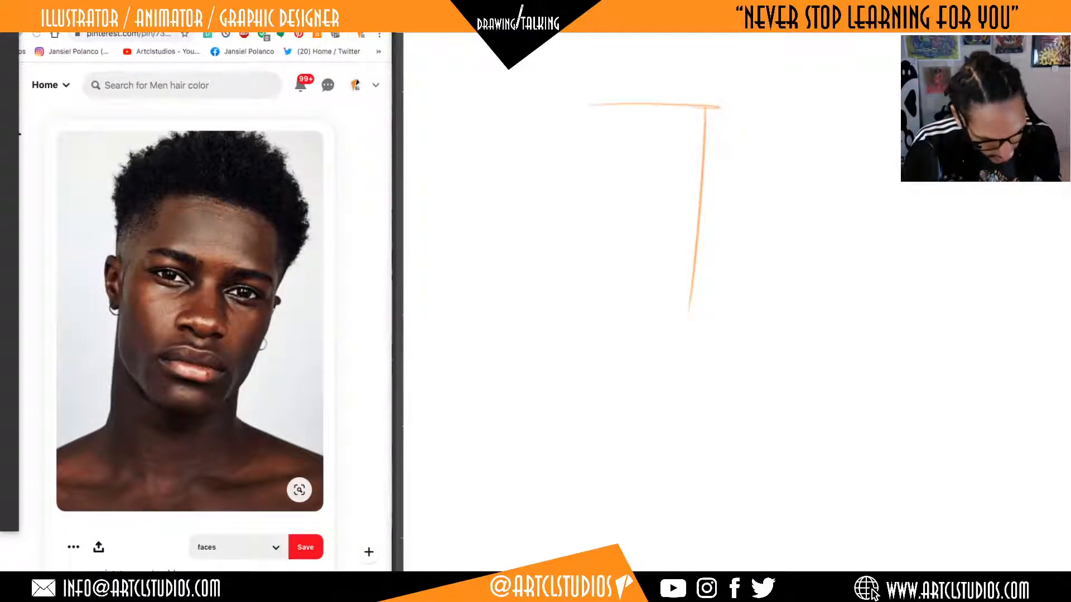
pyautogui.moveTo(795, 120)
pyautogui.mouseDown()
pyautogui.moveTo(892, 139)
pyautogui.moveTo(792, 187)
pyautogui.moveTo(872, 256)
pyautogui.moveTo(886, 239)
pyautogui.mouseUp()
pyautogui.moveTo(901, 187); pyautogui.dragTo(890, 245)
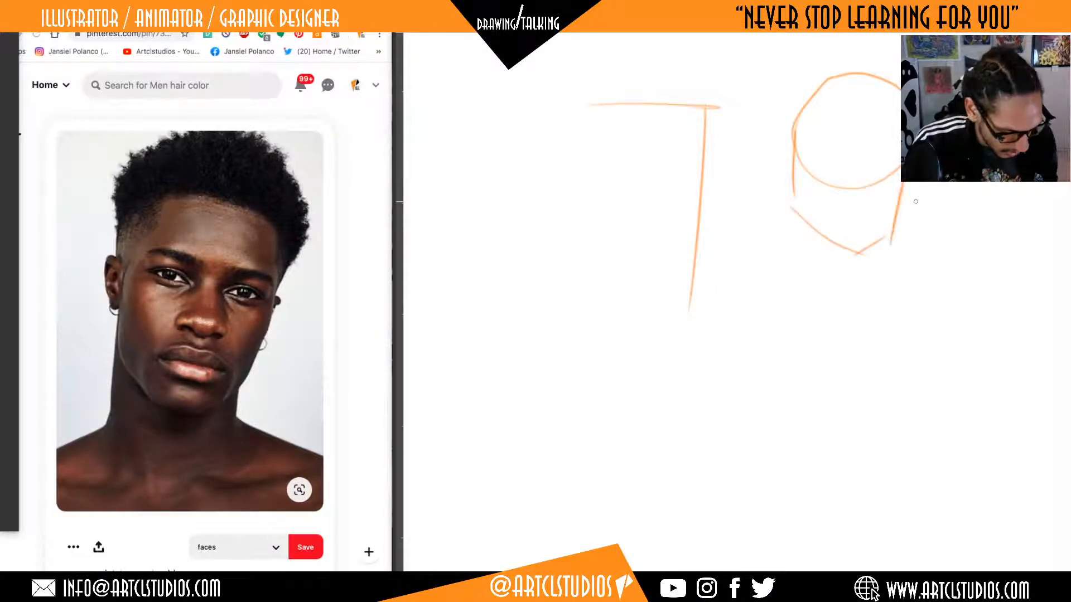
pyautogui.press('super+a')
pyautogui.press('Delete')
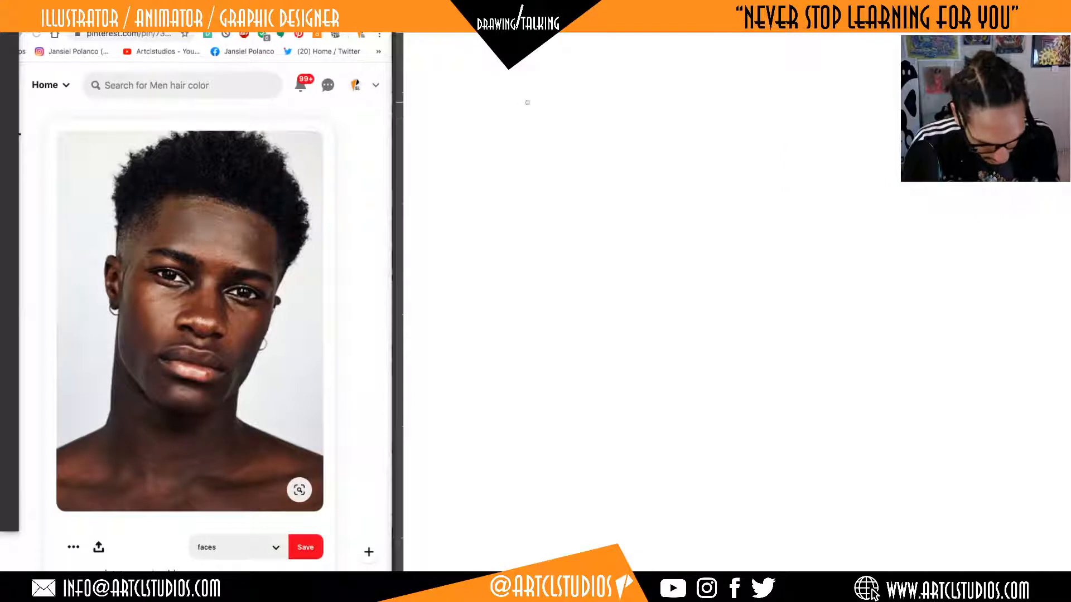
# Sketch a boxy head shape in orange pencil with a flat top, two slightly tilted sides and an angled jaw meeting at the chin.
pyautogui.moveTo(537, 98)
pyautogui.mouseDown()
pyautogui.moveTo(664, 100)
pyautogui.moveTo(640, 291)
pyautogui.mouseUp()
pyautogui.moveTo(535, 124)
pyautogui.mouseDown()
pyautogui.moveTo(523, 285)
pyautogui.moveTo(527, 254)
pyautogui.mouseUp()
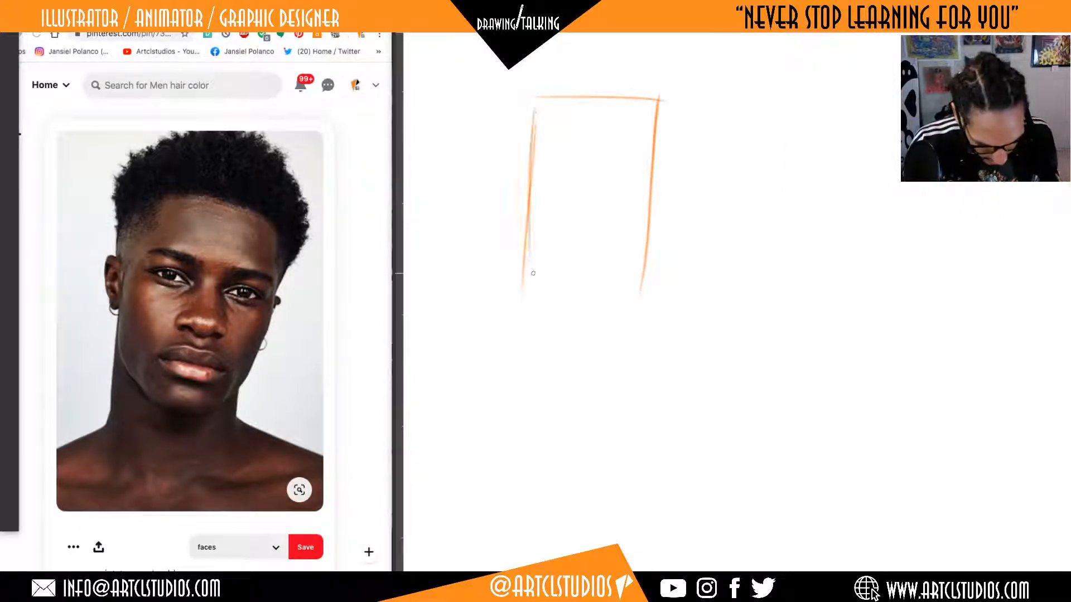
pyautogui.moveTo(531, 165)
pyautogui.mouseDown()
pyautogui.moveTo(526, 270)
pyautogui.moveTo(560, 292)
pyautogui.moveTo(636, 290)
pyautogui.moveTo(580, 304)
pyautogui.mouseUp()
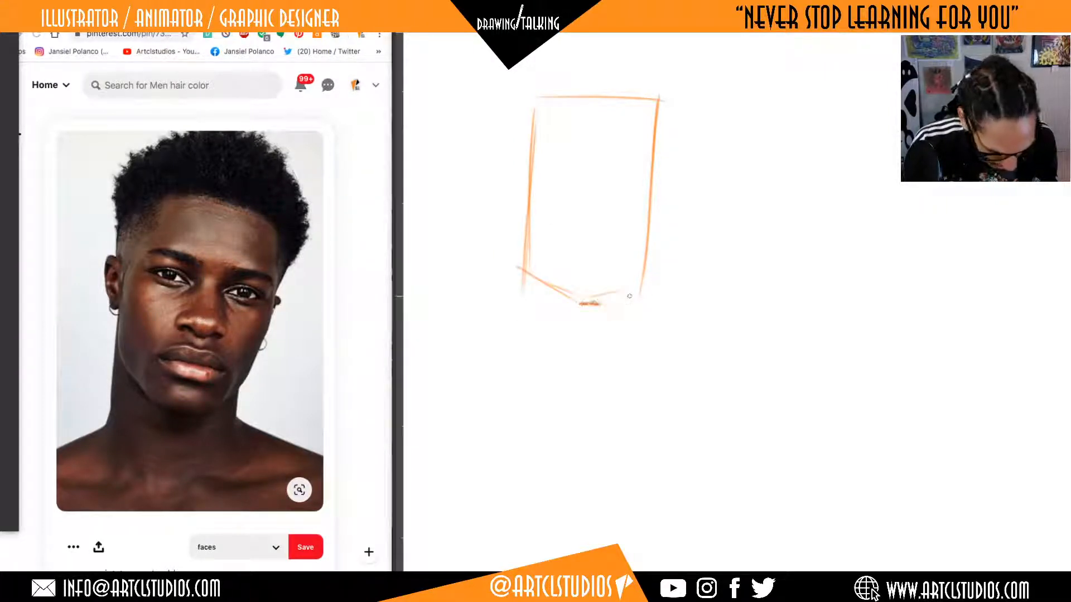
pyautogui.moveTo(642, 284); pyautogui.dragTo(605, 304)
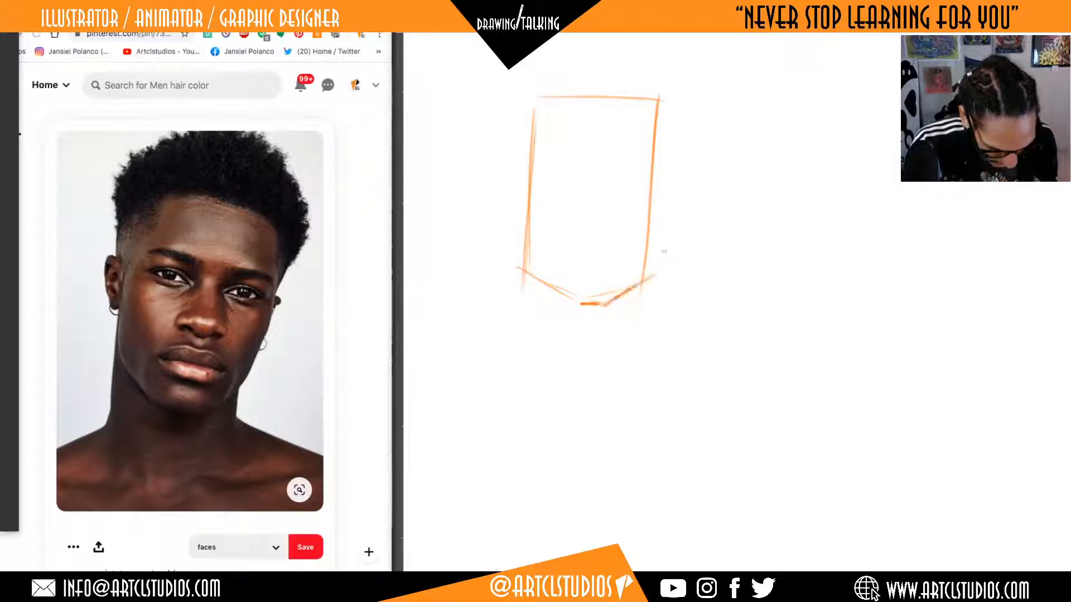
# Add a second line just outside the right side of the head shape and reinforce its left side line.
pyautogui.moveTo(666, 148); pyautogui.dragTo(646, 294)
pyautogui.moveTo(669, 89); pyautogui.dragTo(661, 209)
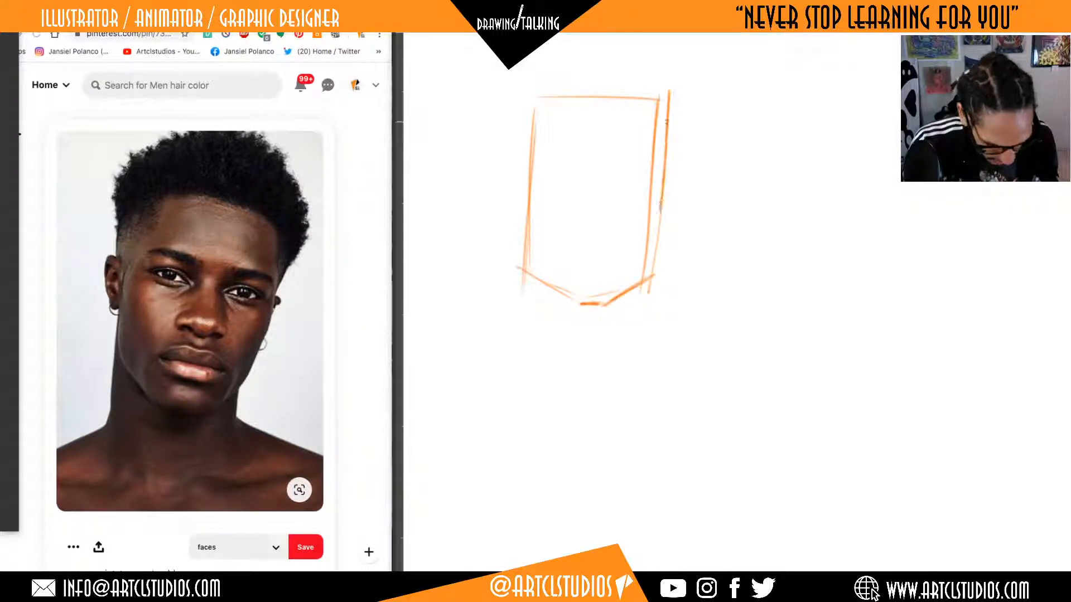
pyautogui.moveTo(537, 91); pyautogui.dragTo(528, 232)
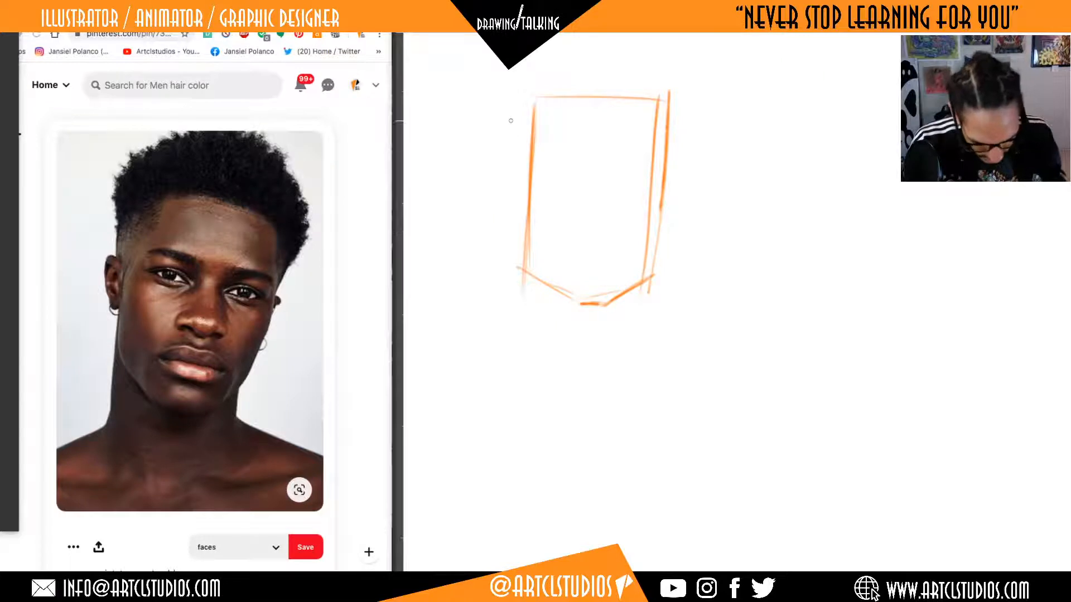
pyautogui.moveTo(520, 153); pyautogui.dragTo(527, 190)
pyautogui.moveTo(522, 128)
pyautogui.mouseDown()
pyautogui.moveTo(528, 207)
pyautogui.moveTo(523, 184)
pyautogui.mouseUp()
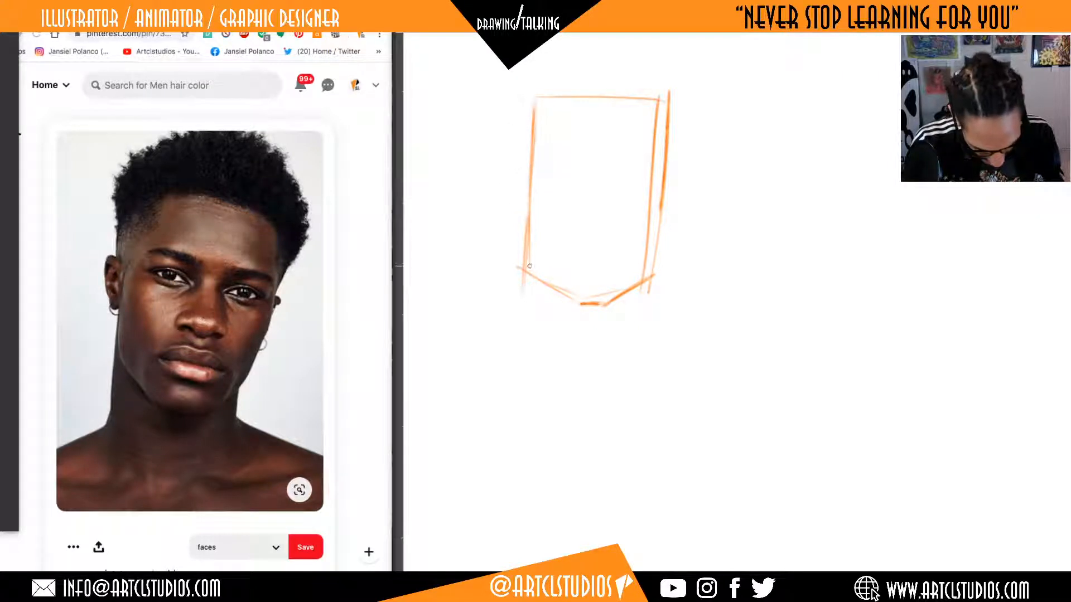
pyautogui.moveTo(523, 267); pyautogui.dragTo(529, 159)
pyautogui.moveTo(527, 196); pyautogui.dragTo(534, 124)
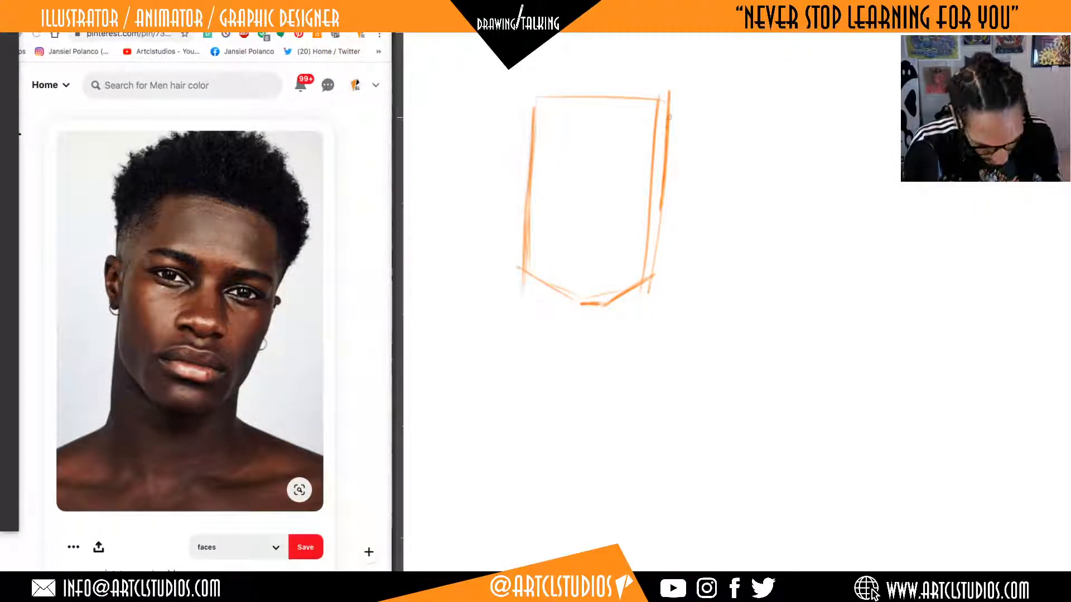
# Erase the inner line on the head's right side and reinforce the chin, the right jaw corner and the outer side line.
pyautogui.moveTo(669, 117)
pyautogui.mouseDown()
pyautogui.moveTo(640, 156)
pyautogui.moveTo(635, 249)
pyautogui.moveTo(638, 222)
pyautogui.mouseUp()
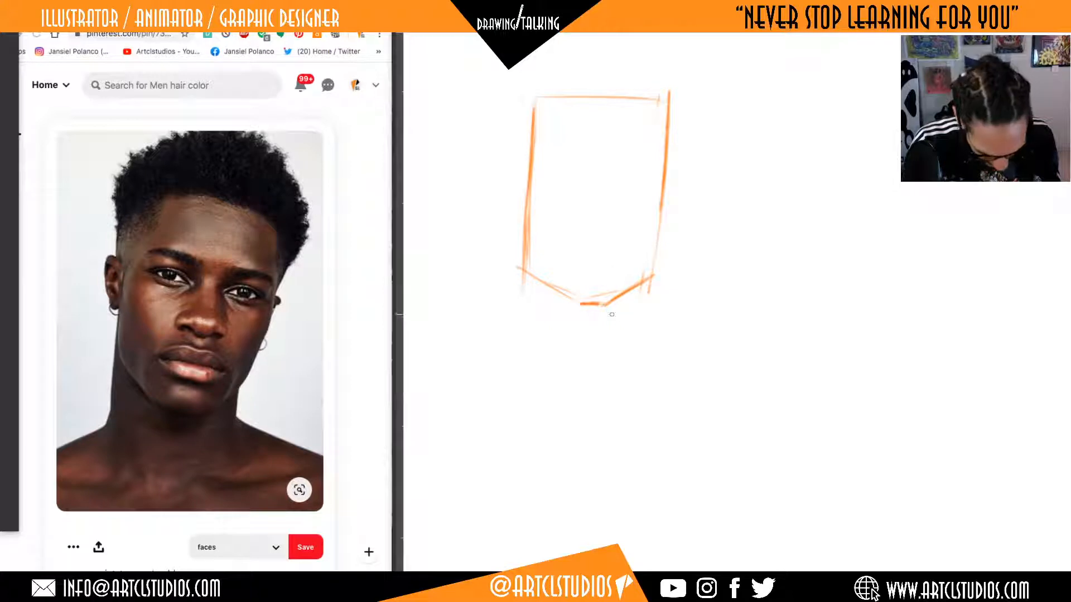
pyautogui.moveTo(558, 302)
pyautogui.mouseDown()
pyautogui.moveTo(622, 307)
pyautogui.moveTo(660, 216)
pyautogui.mouseUp()
pyautogui.moveTo(650, 274); pyautogui.dragTo(662, 212)
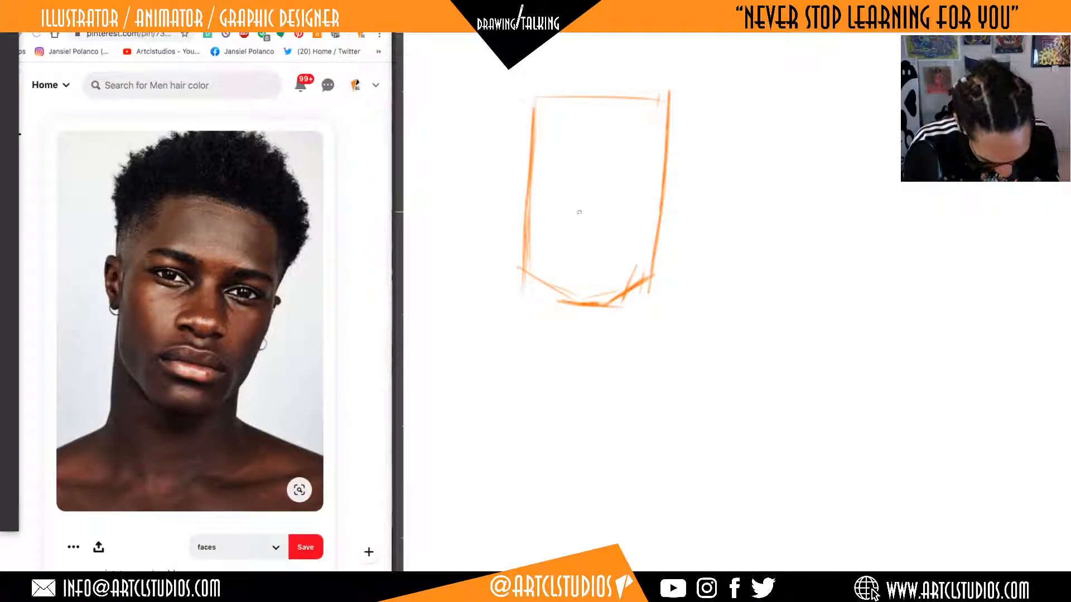
# Sketch an oval ear with an inner fold on the head's left side and a small, partly hidden ear on the right side.
pyautogui.moveTo(574, 190); pyautogui.dragTo(573, 204)
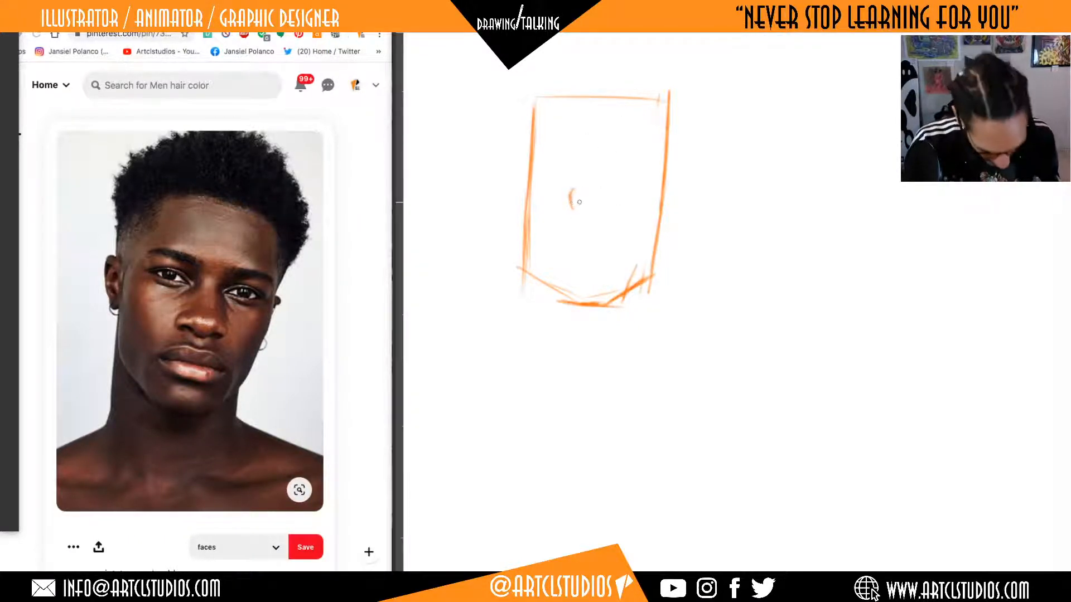
pyautogui.hotkey('ctrl', 'z')
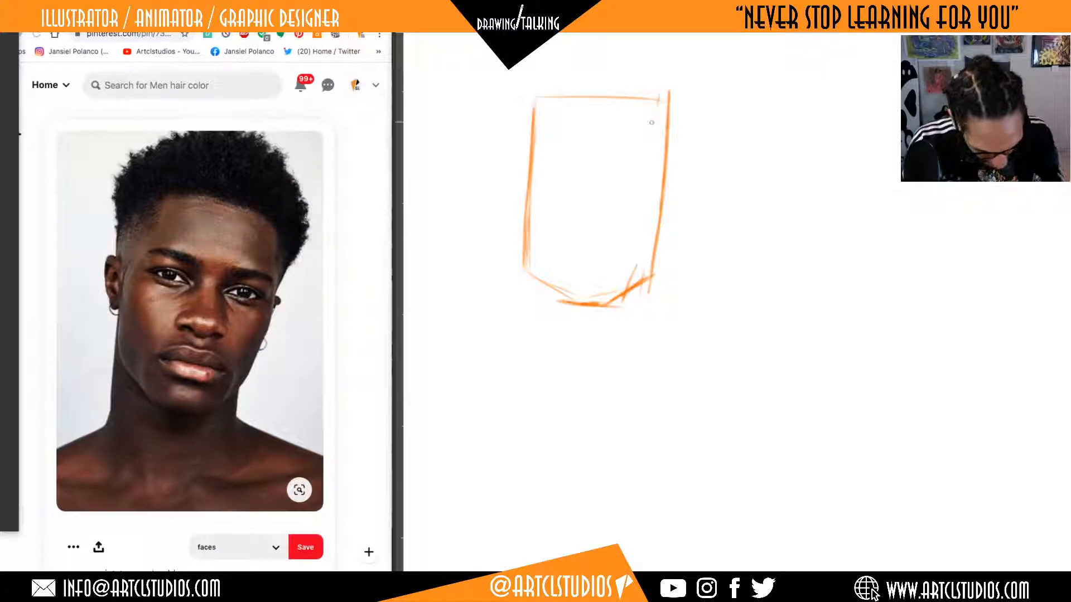
pyautogui.moveTo(526, 181)
pyautogui.mouseDown()
pyautogui.moveTo(510, 159)
pyautogui.moveTo(505, 186)
pyautogui.moveTo(524, 207)
pyautogui.moveTo(500, 179)
pyautogui.moveTo(507, 211)
pyautogui.moveTo(513, 170)
pyautogui.mouseUp()
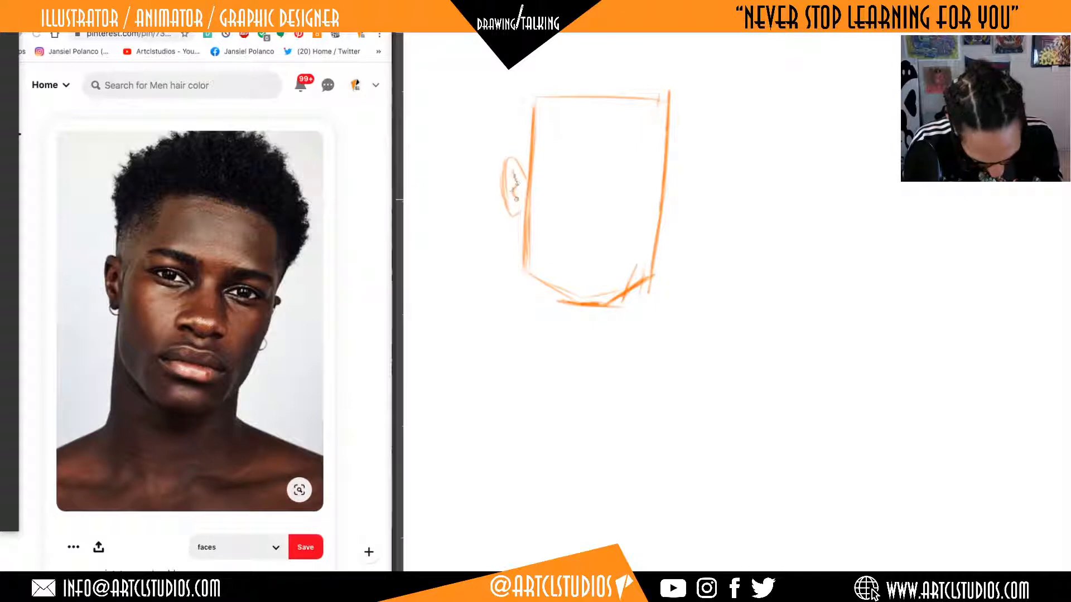
pyautogui.moveTo(673, 179); pyautogui.dragTo(664, 203)
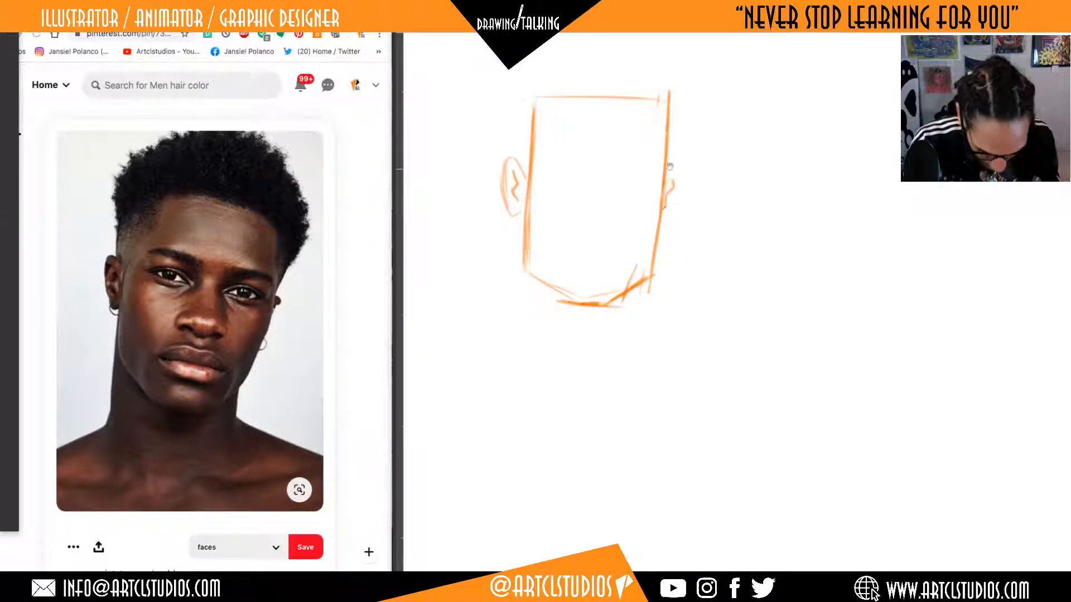
# Outline the hair mass around the head with a vertical left side, a rounded top arc and a right side tapering down to the ear.
pyautogui.scroll(3, 679, 147)
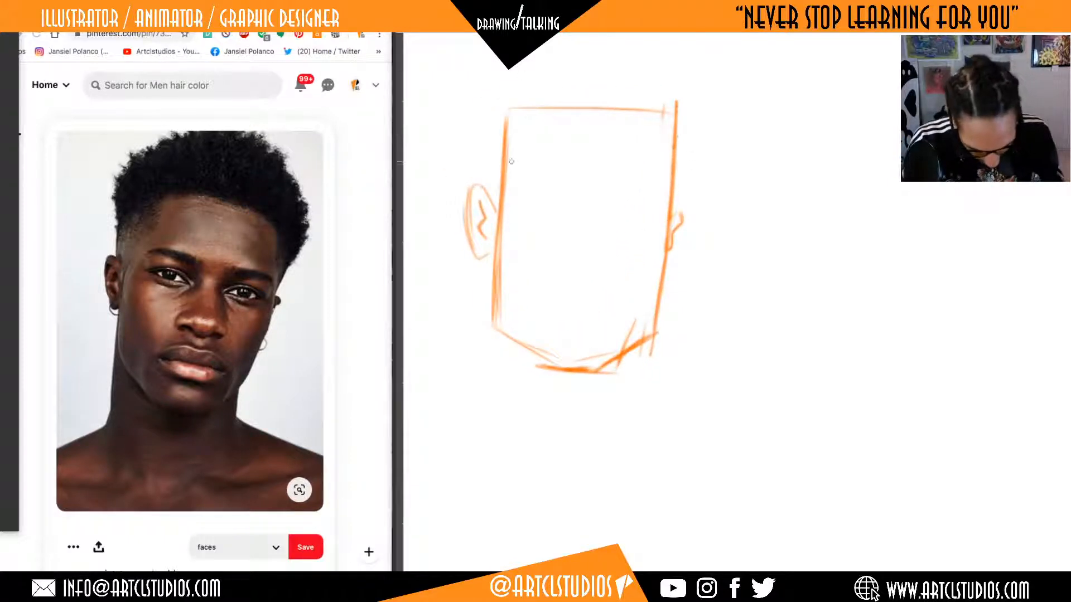
pyautogui.moveTo(493, 210)
pyautogui.mouseDown()
pyautogui.moveTo(489, 107)
pyautogui.moveTo(552, 54)
pyautogui.mouseUp()
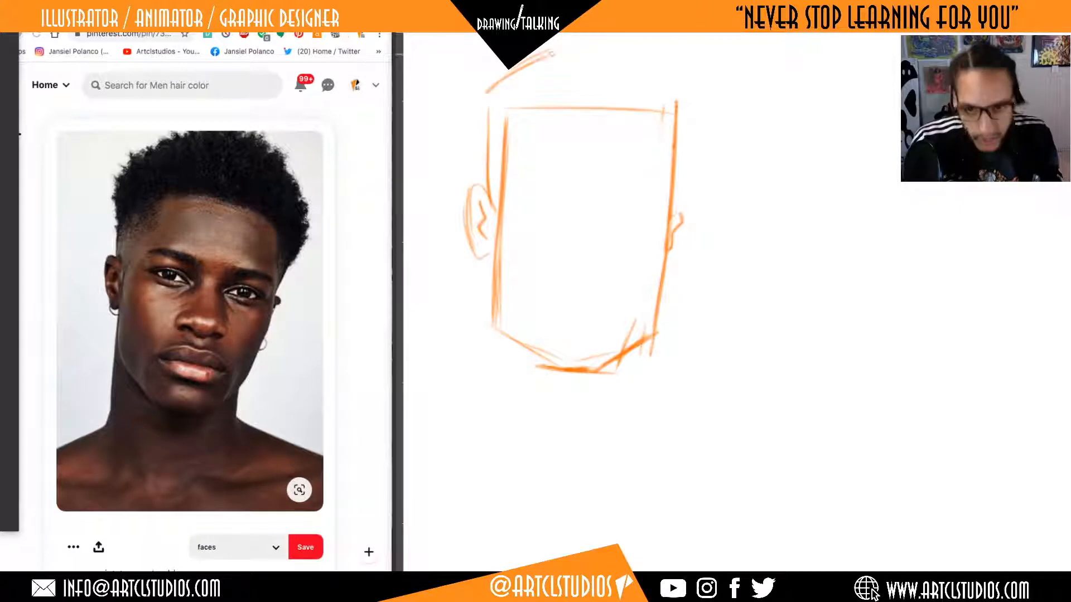
pyautogui.moveTo(801, 201); pyautogui.dragTo(794, 239)
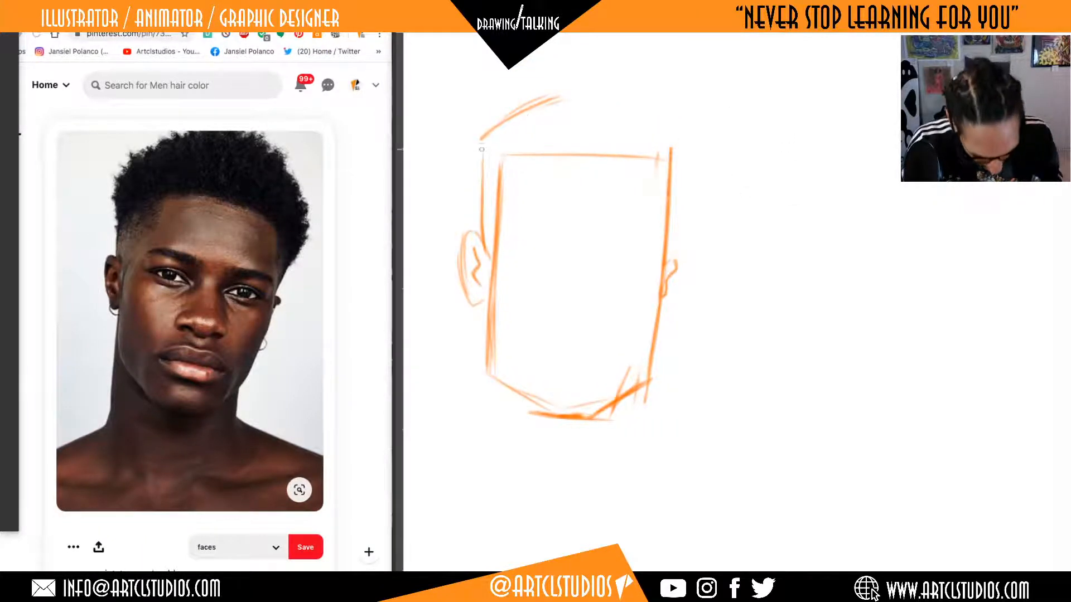
pyautogui.moveTo(481, 150); pyautogui.dragTo(477, 249)
pyautogui.moveTo(578, 95)
pyautogui.mouseDown()
pyautogui.moveTo(661, 107)
pyautogui.moveTo(692, 143)
pyautogui.mouseUp()
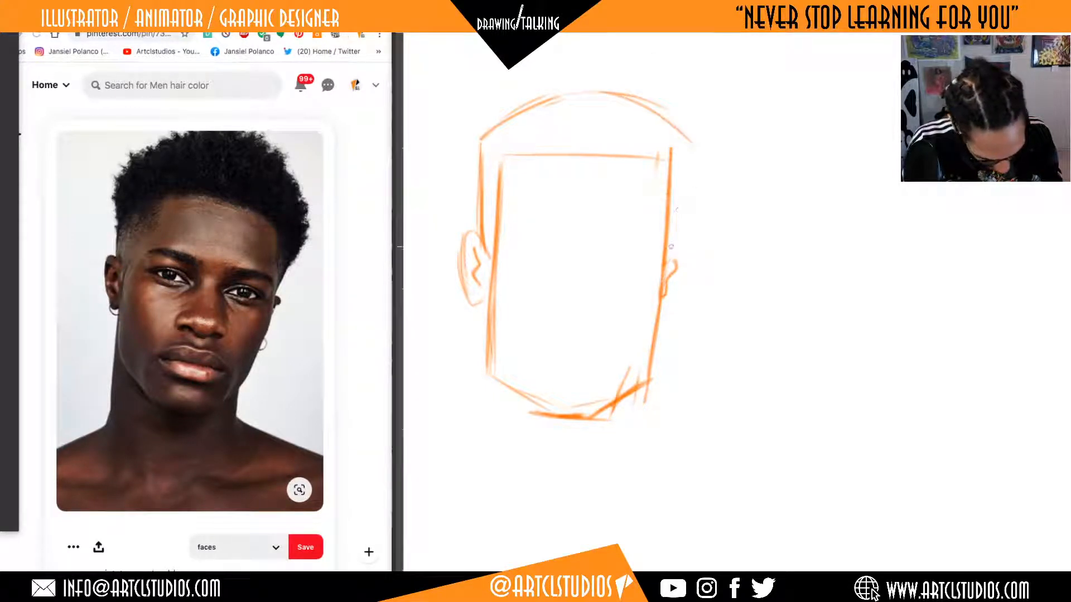
pyautogui.moveTo(668, 256)
pyautogui.mouseDown()
pyautogui.moveTo(697, 146)
pyautogui.moveTo(661, 111)
pyautogui.mouseUp()
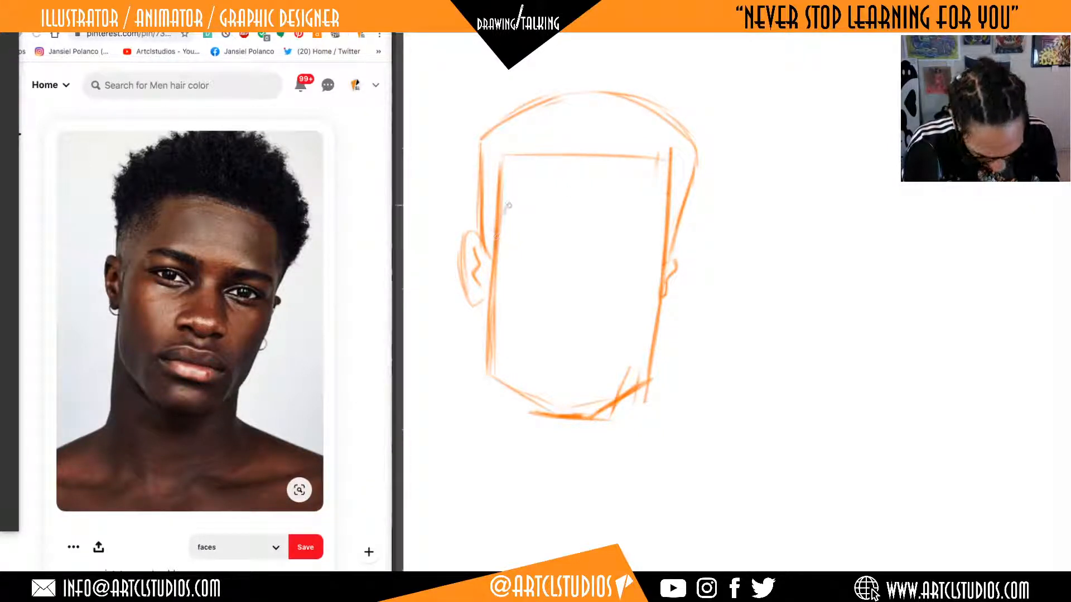
# Sketch the hairline inside the head shape with short temple lines on both sides and a reinforced straight line across the forehead.
pyautogui.moveTo(496, 237); pyautogui.dragTo(507, 207)
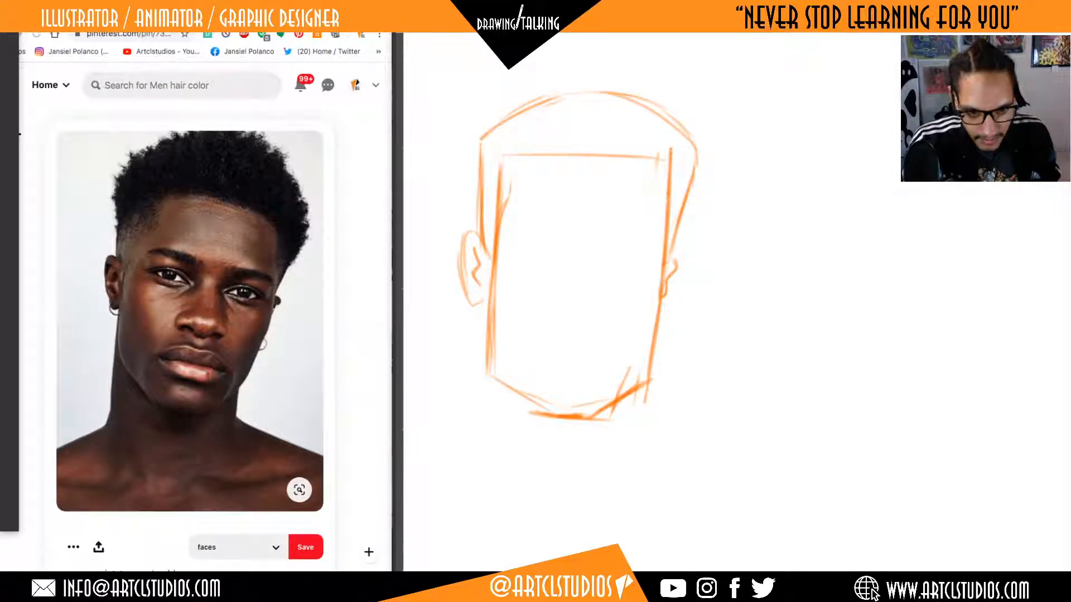
pyautogui.moveTo(510, 158); pyautogui.dragTo(507, 194)
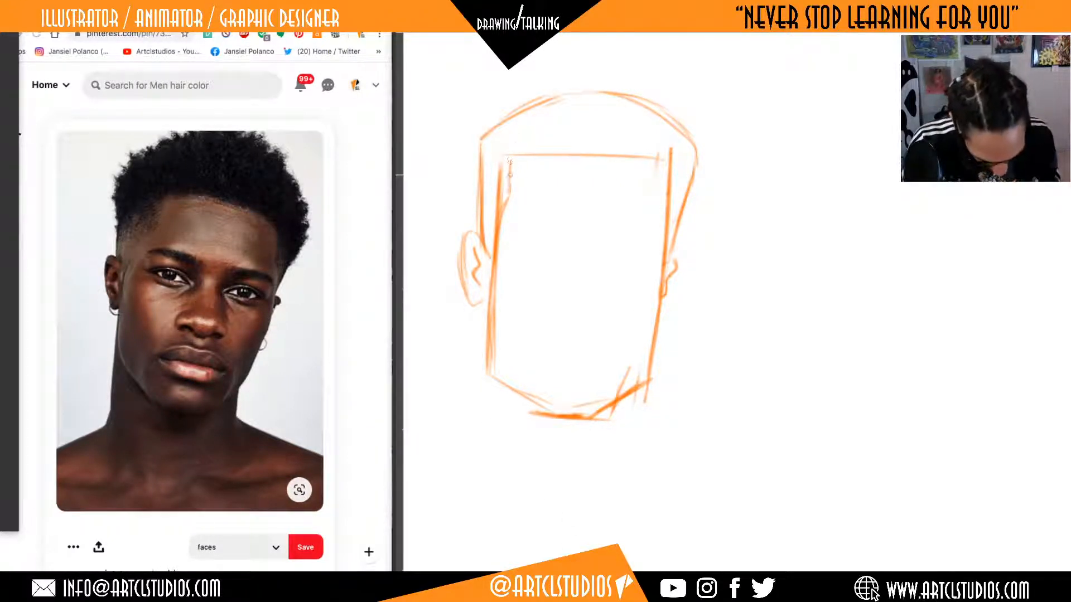
pyautogui.moveTo(504, 157)
pyautogui.mouseDown()
pyautogui.moveTo(672, 164)
pyautogui.moveTo(658, 194)
pyautogui.moveTo(668, 244)
pyautogui.mouseUp()
pyautogui.moveTo(668, 201); pyautogui.dragTo(657, 186)
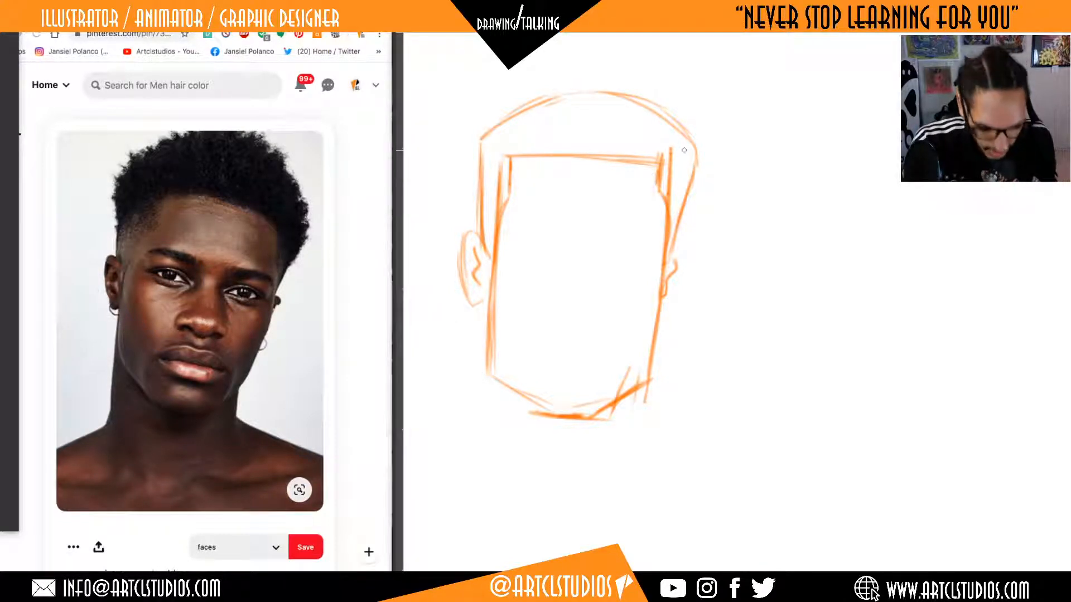
# Rework the temples, moving the left hairline corner inward with a curve down toward the ear and redrawing the right corner as a single line.
pyautogui.moveTo(536, 159)
pyautogui.mouseDown()
pyautogui.moveTo(504, 192)
pyautogui.moveTo(505, 175)
pyautogui.moveTo(500, 241)
pyautogui.moveTo(513, 212)
pyautogui.mouseUp()
pyautogui.moveTo(495, 256)
pyautogui.mouseDown()
pyautogui.moveTo(533, 196)
pyautogui.moveTo(526, 225)
pyautogui.moveTo(533, 194)
pyautogui.mouseUp()
pyautogui.press('e')
pyautogui.press('b')
pyautogui.moveTo(501, 231); pyautogui.dragTo(532, 198)
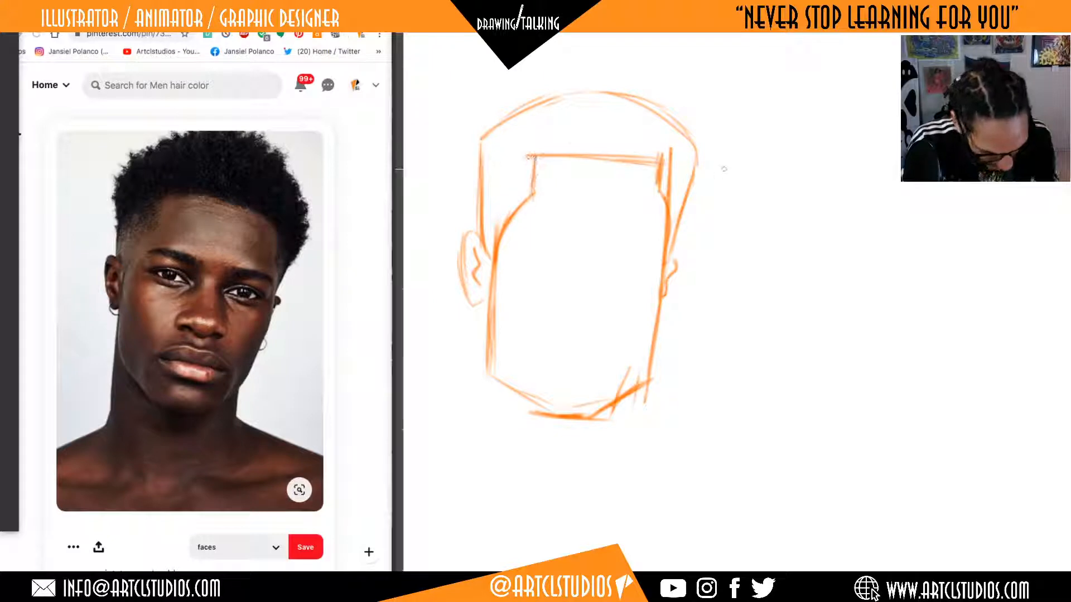
pyautogui.press('e')
pyautogui.moveTo(665, 167)
pyautogui.mouseDown()
pyautogui.moveTo(660, 184)
pyautogui.moveTo(671, 144)
pyautogui.moveTo(652, 170)
pyautogui.moveTo(645, 160)
pyautogui.moveTo(670, 167)
pyautogui.moveTo(665, 264)
pyautogui.mouseUp()
pyautogui.press('b')
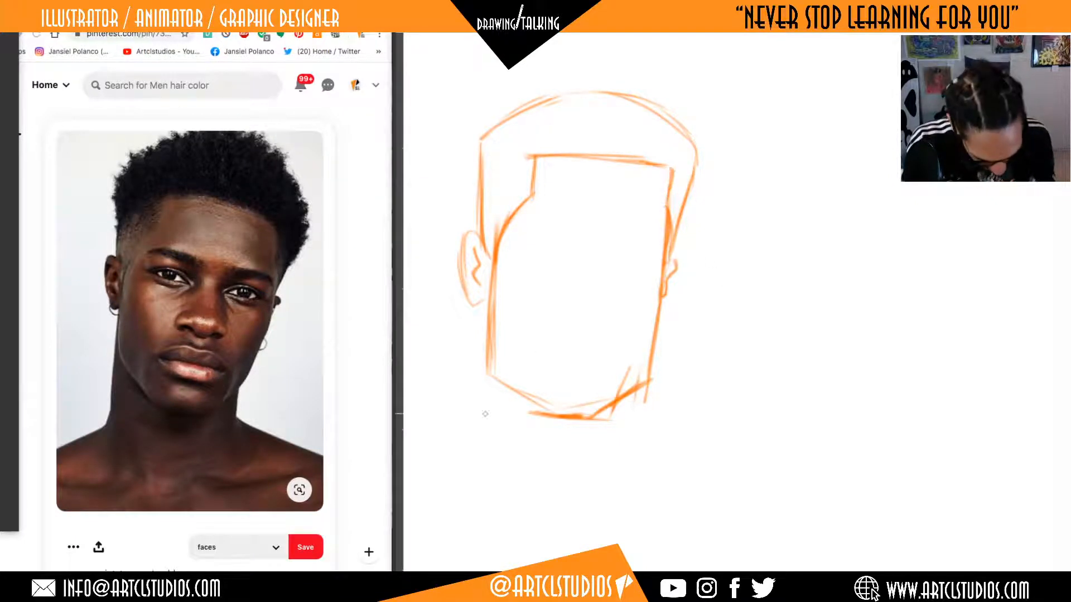
# Draw two vertical neck lines running down from the left ear and the right jaw corner.
pyautogui.moveTo(486, 290)
pyautogui.mouseDown()
pyautogui.moveTo(479, 449)
pyautogui.moveTo(485, 432)
pyautogui.mouseUp()
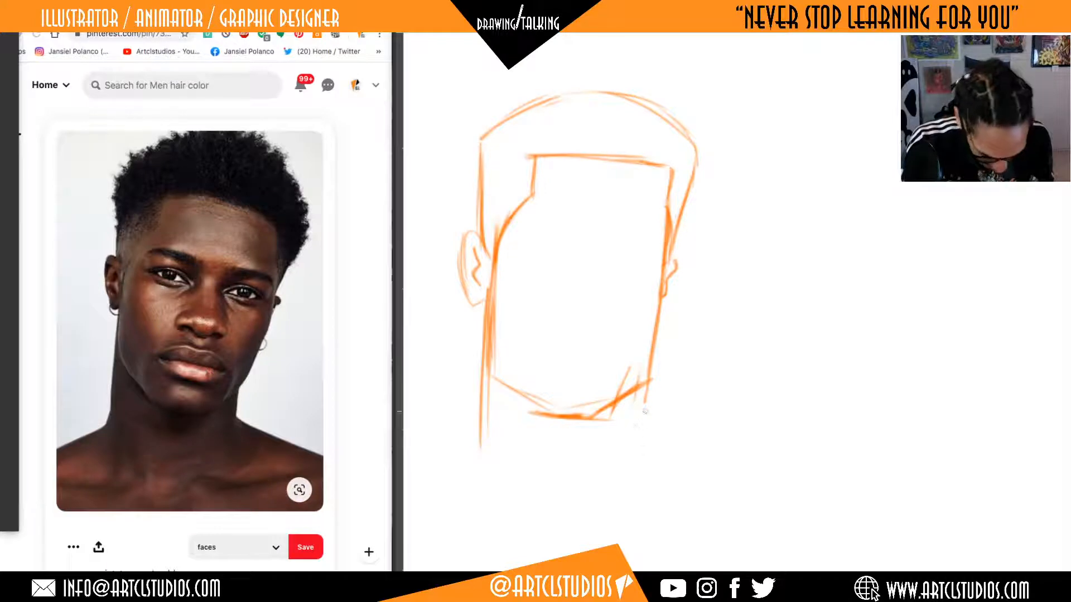
pyautogui.moveTo(648, 382)
pyautogui.mouseDown()
pyautogui.moveTo(645, 443)
pyautogui.moveTo(645, 423)
pyautogui.mouseUp()
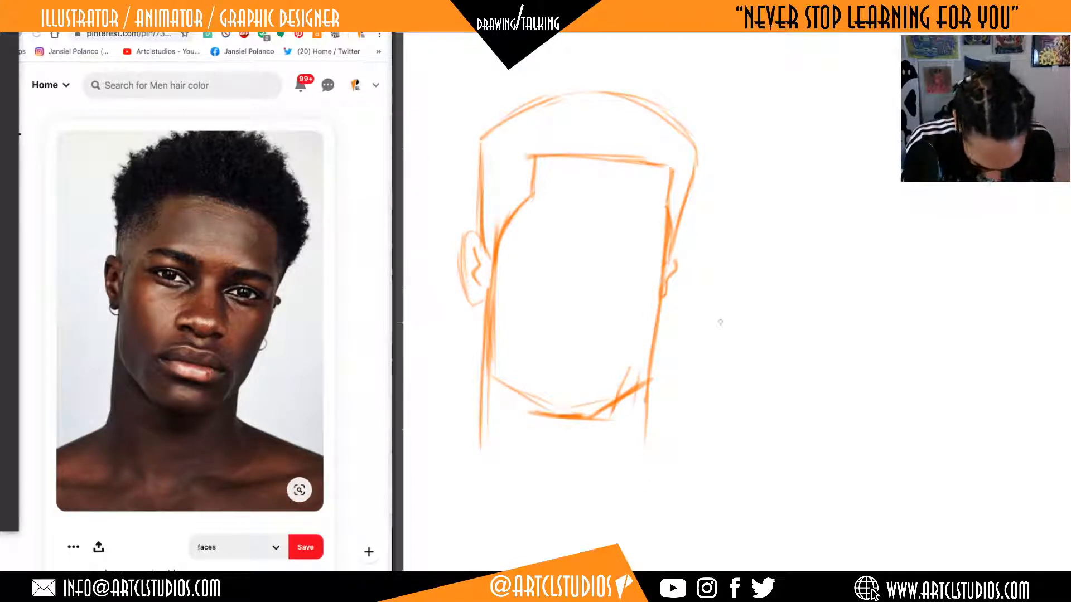
# Try out horizontal guide lines across the face at nose height and at brow height, and undo them.
pyautogui.moveTo(521, 295); pyautogui.dragTo(696, 303)
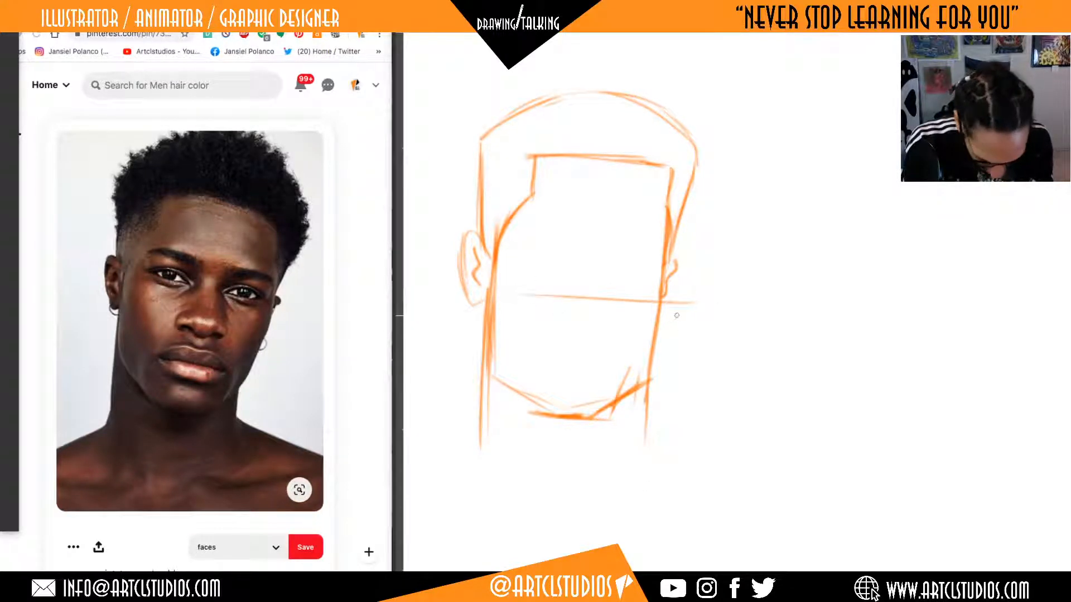
pyautogui.hotkey('ctrl', 'z')
pyautogui.moveTo(501, 295); pyautogui.dragTo(643, 302)
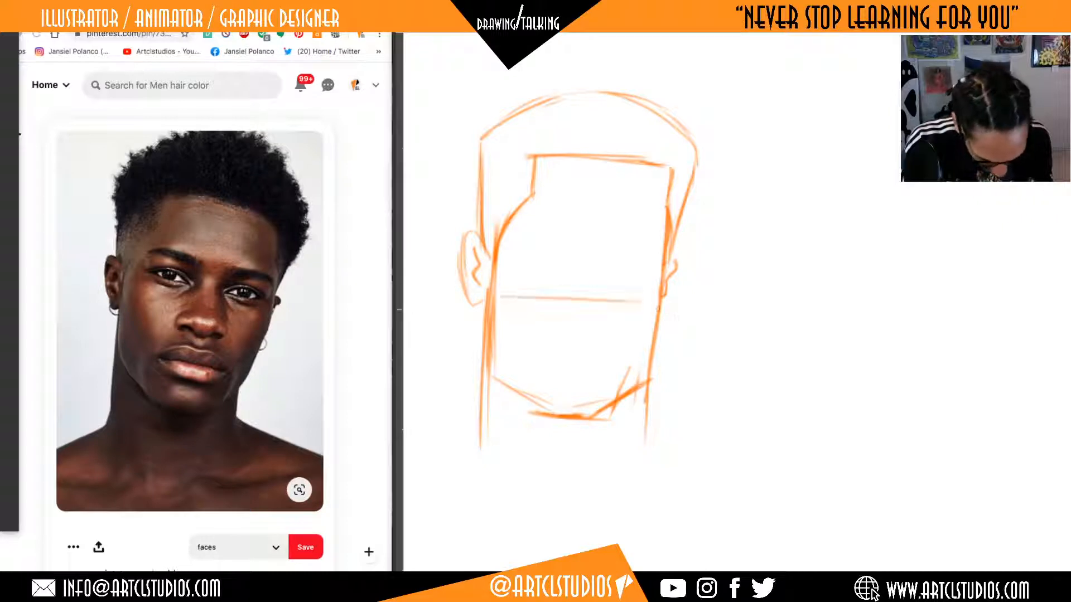
pyautogui.hotkey('ctrl', 'z')
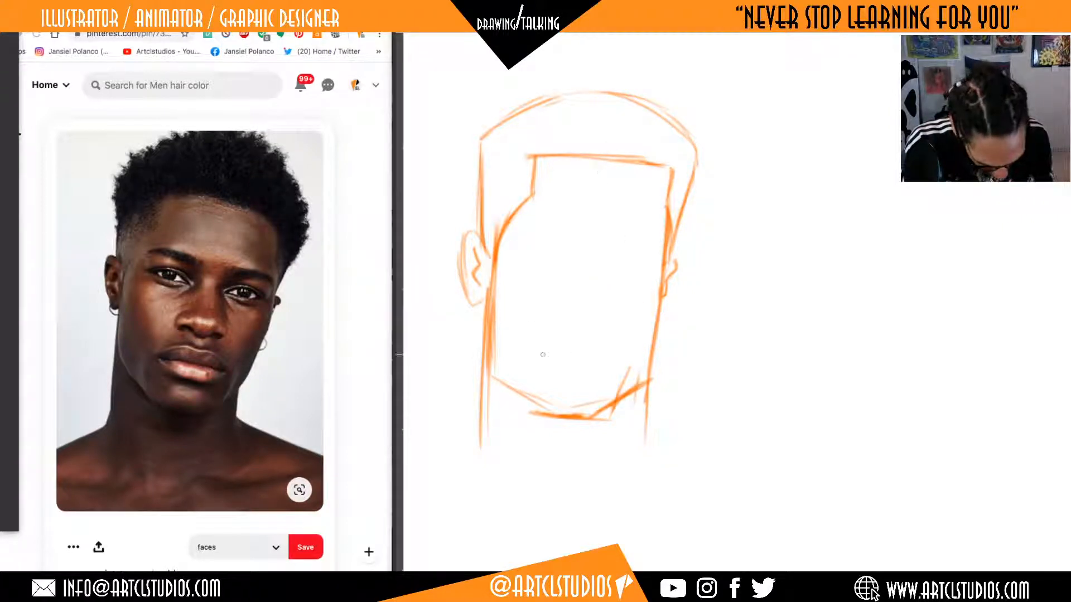
pyautogui.moveTo(549, 255); pyautogui.dragTo(653, 263)
pyautogui.moveTo(501, 257)
pyautogui.mouseDown()
pyautogui.moveTo(672, 268)
pyautogui.moveTo(618, 258)
pyautogui.mouseUp()
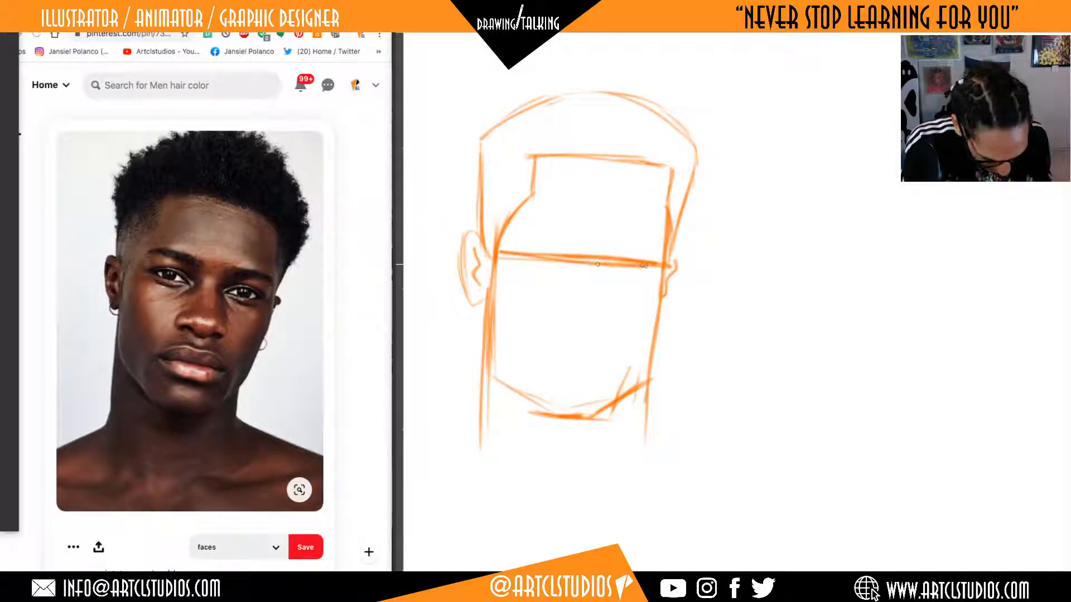
pyautogui.hotkey('ctrl', 'z')
pyautogui.hotkey('ctrl', 'z')
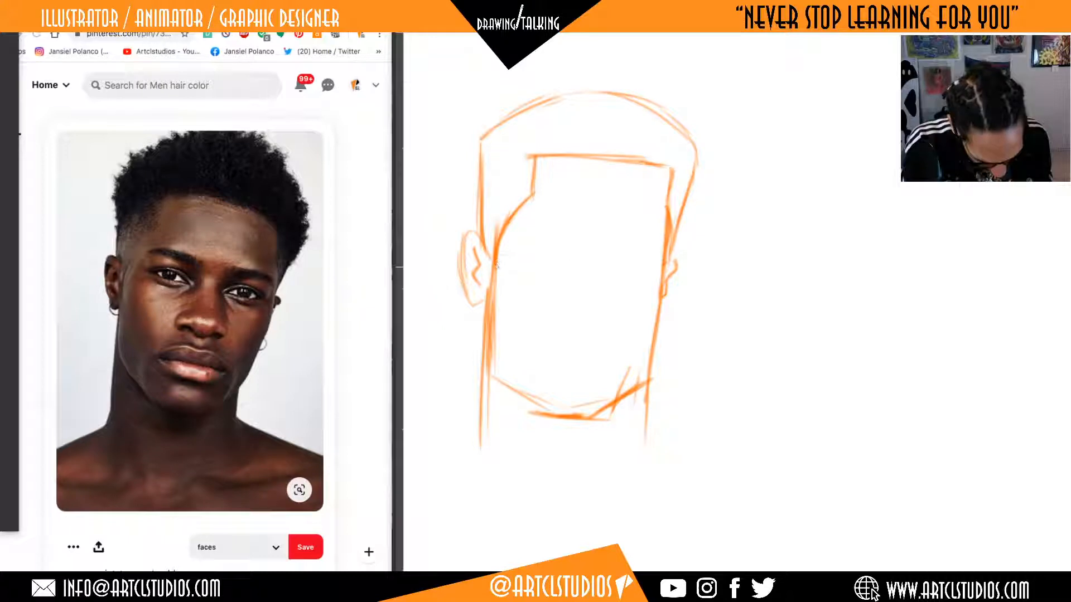
# Draw a light, slightly tilted eye guide line across the face and sketch the nose wings and nostrils below it.
pyautogui.moveTo(551, 276); pyautogui.dragTo(646, 285)
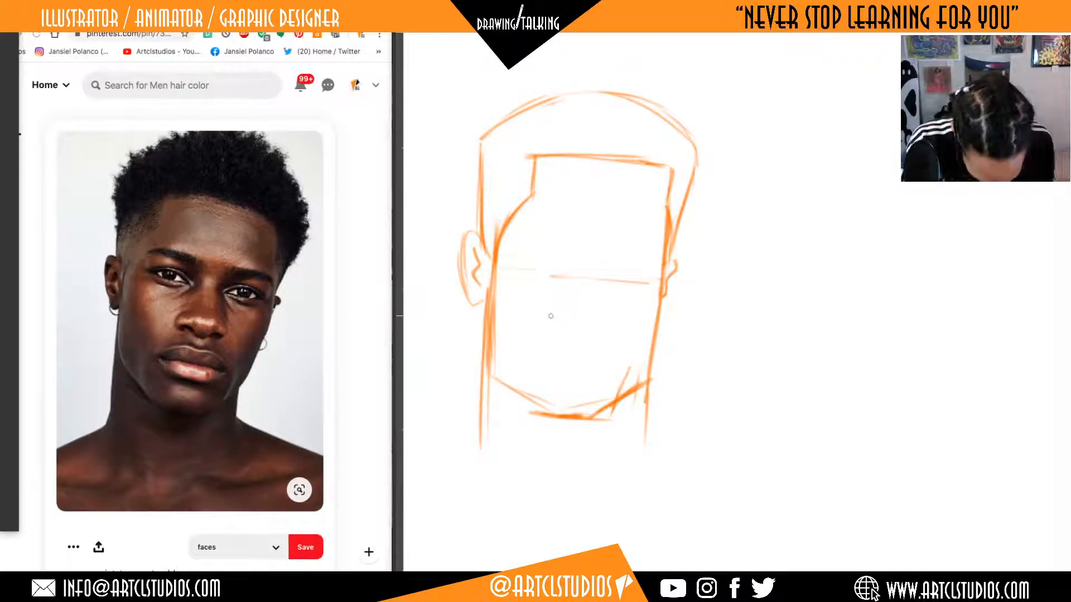
pyautogui.moveTo(552, 305)
pyautogui.mouseDown()
pyautogui.moveTo(540, 315)
pyautogui.moveTo(547, 324)
pyautogui.mouseUp()
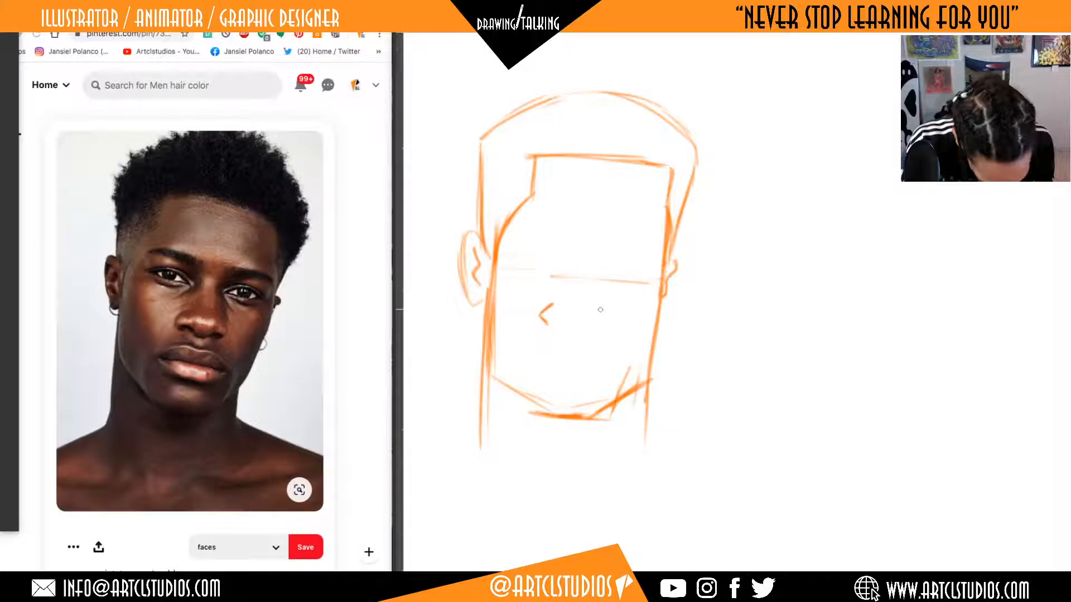
pyautogui.moveTo(599, 309); pyautogui.dragTo(597, 329)
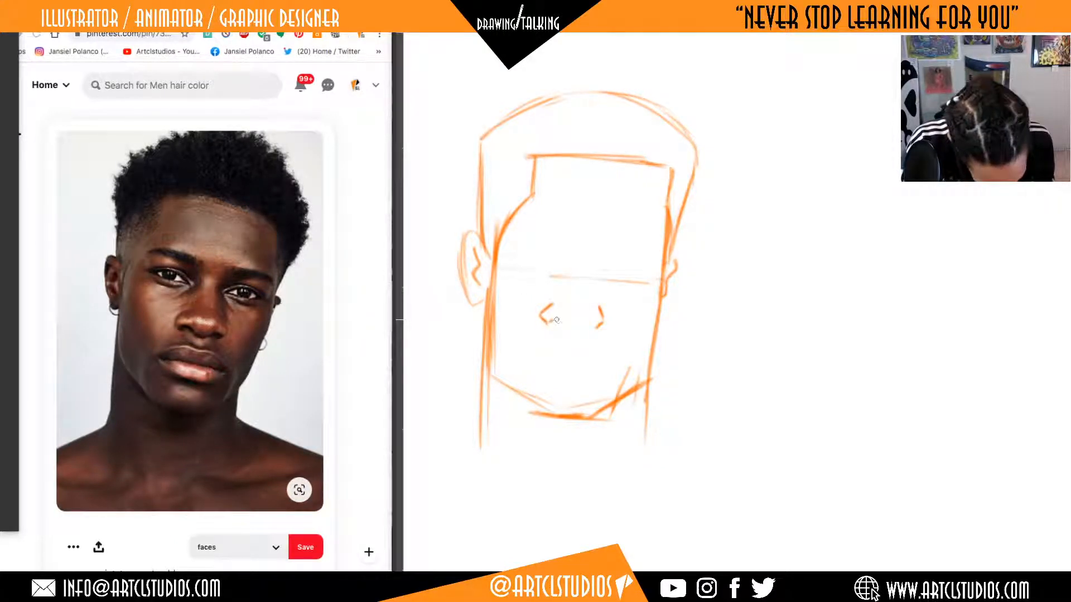
pyautogui.moveTo(553, 320); pyautogui.dragTo(601, 321)
pyautogui.hotkey('ctrl', 'z')
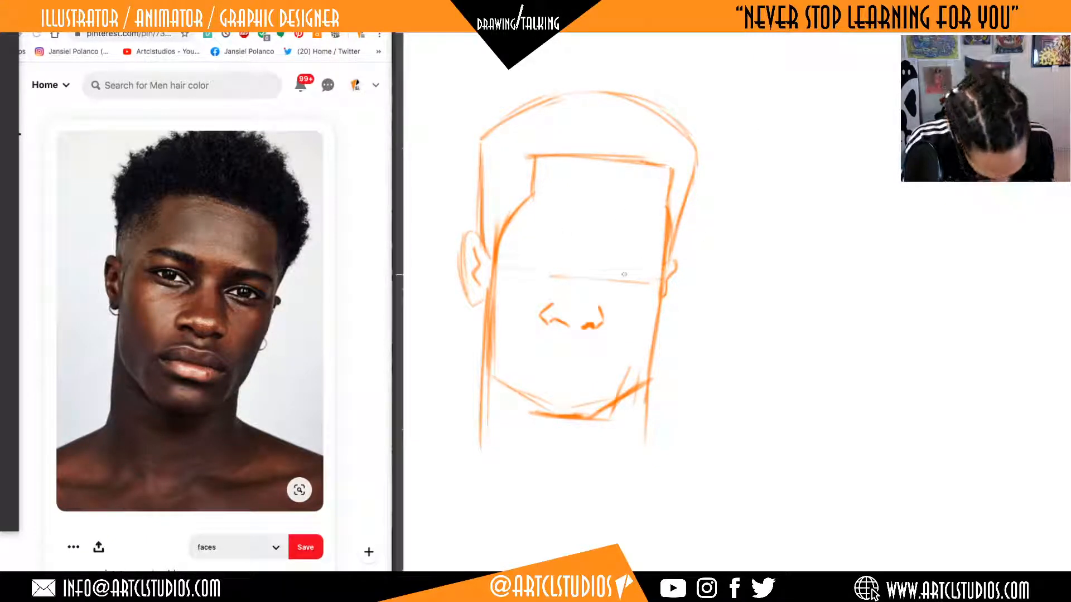
# Sketch the right eye on the guide line with upper and lower lids, and add an angular eyebrow above it.
pyautogui.moveTo(606, 278); pyautogui.dragTo(621, 272)
pyautogui.moveTo(615, 273)
pyautogui.mouseDown()
pyautogui.moveTo(635, 271)
pyautogui.moveTo(644, 285)
pyautogui.mouseUp()
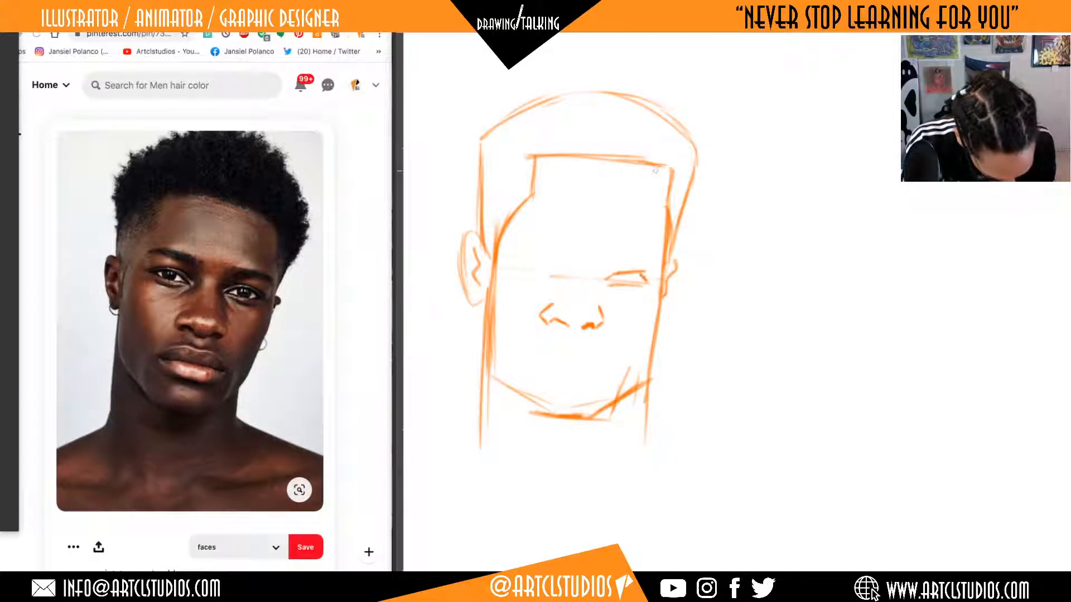
pyautogui.moveTo(597, 252)
pyautogui.mouseDown()
pyautogui.moveTo(600, 270)
pyautogui.moveTo(646, 256)
pyautogui.moveTo(658, 264)
pyautogui.mouseUp()
pyautogui.moveTo(598, 248)
pyautogui.mouseDown()
pyautogui.moveTo(646, 240)
pyautogui.moveTo(658, 263)
pyautogui.mouseUp()
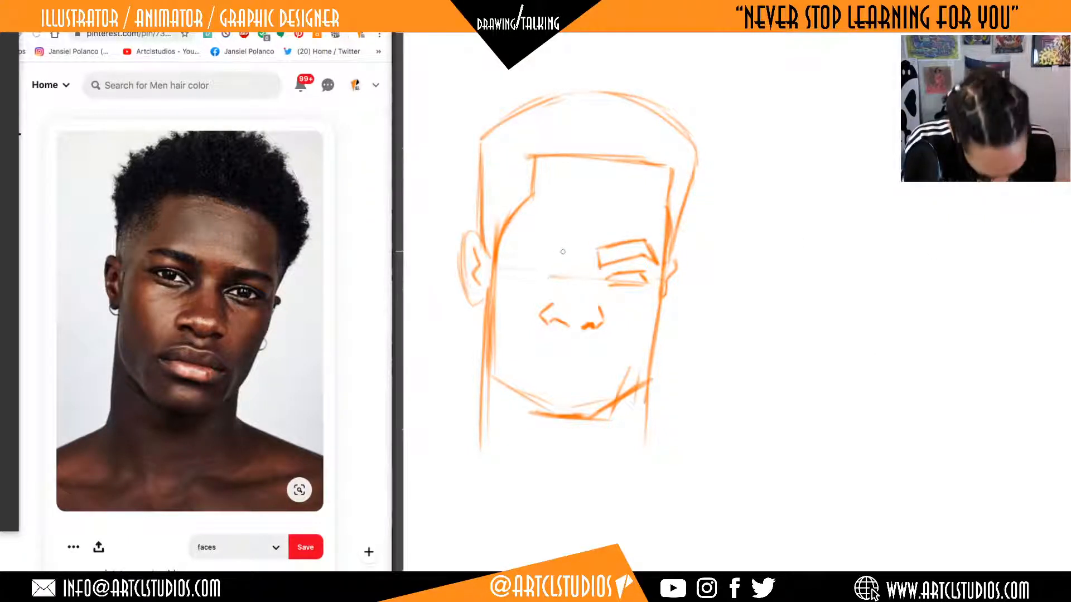
# Try out the left eyebrow and erase it along with the guide line on that side of the face.
pyautogui.moveTo(558, 249)
pyautogui.mouseDown()
pyautogui.moveTo(555, 265)
pyautogui.moveTo(502, 258)
pyautogui.moveTo(522, 246)
pyautogui.moveTo(563, 251)
pyautogui.moveTo(558, 265)
pyautogui.moveTo(529, 255)
pyautogui.moveTo(550, 256)
pyautogui.moveTo(516, 267)
pyautogui.mouseUp()
pyautogui.press('e')
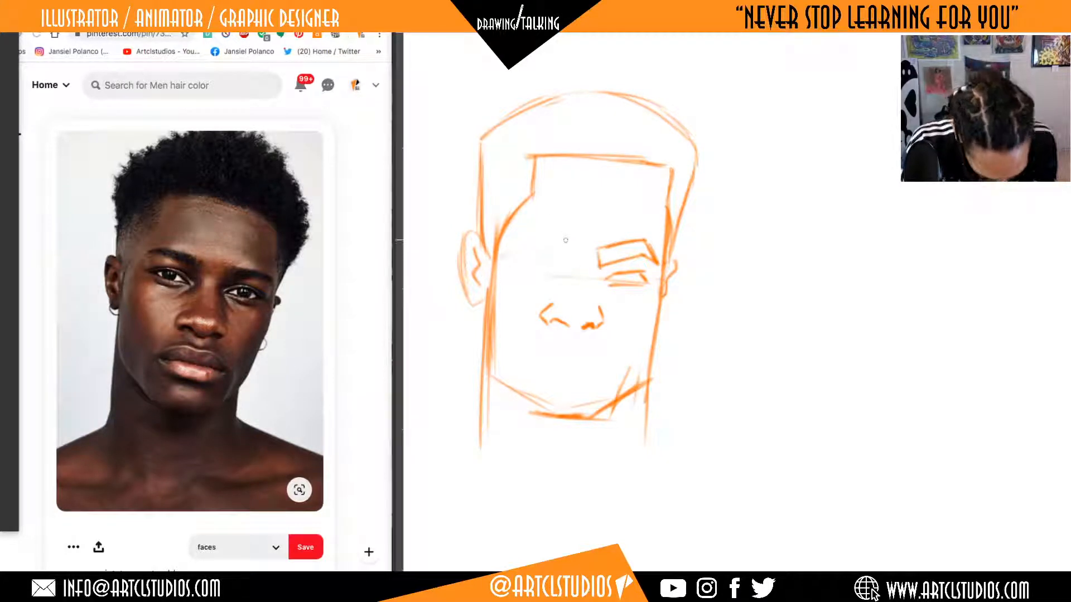
pyautogui.moveTo(560, 259)
pyautogui.mouseDown()
pyautogui.moveTo(503, 250)
pyautogui.moveTo(527, 235)
pyautogui.moveTo(568, 242)
pyautogui.mouseUp()
pyautogui.moveTo(527, 236)
pyautogui.mouseDown()
pyautogui.moveTo(567, 243)
pyautogui.moveTo(543, 256)
pyautogui.moveTo(541, 235)
pyautogui.moveTo(511, 281)
pyautogui.mouseUp()
pyautogui.press('e')
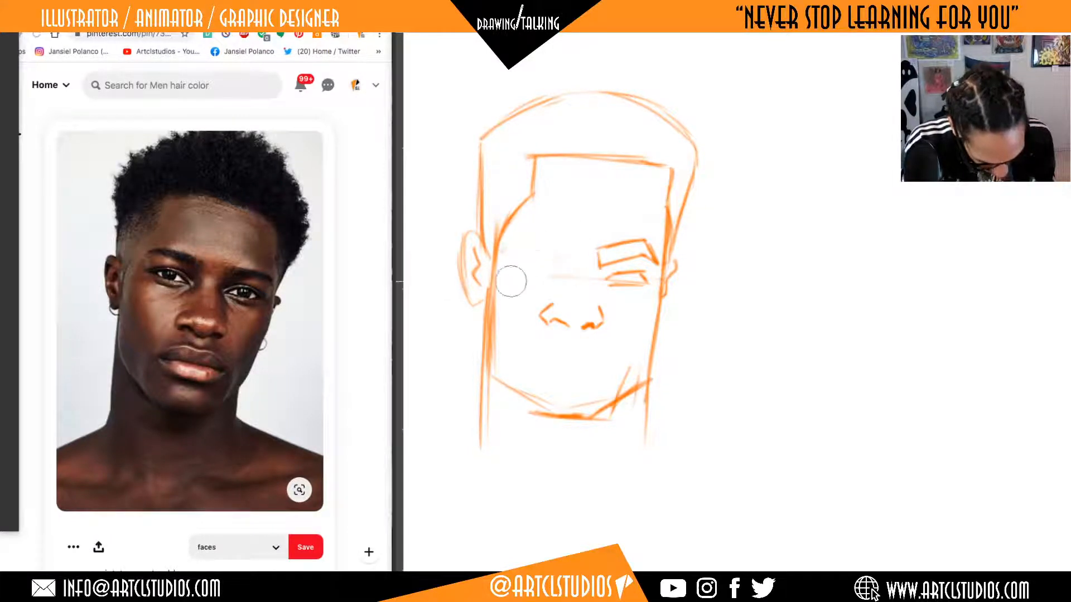
pyautogui.press('b')
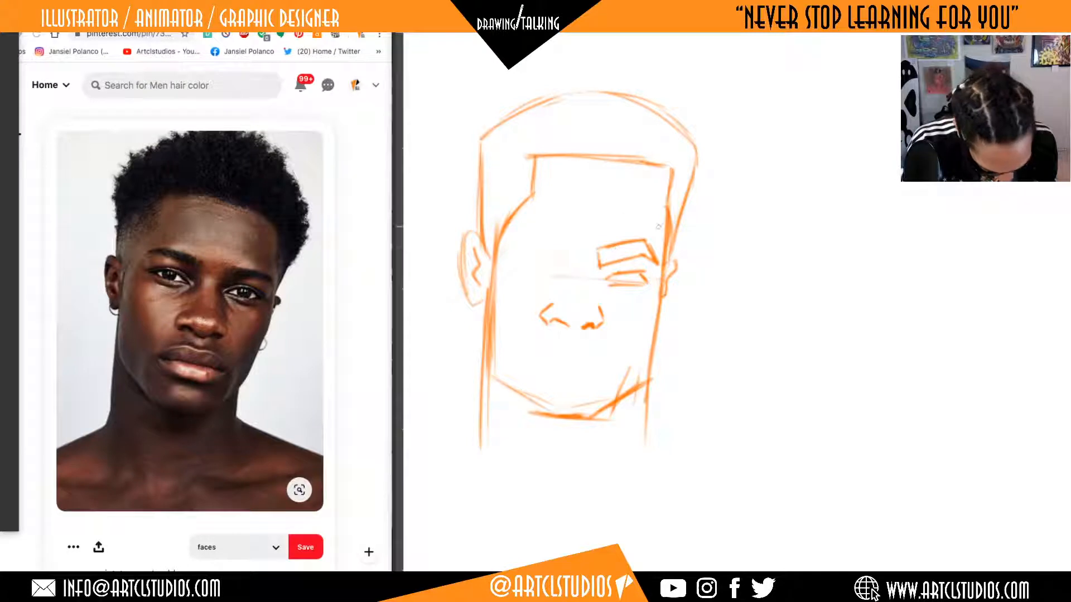
# Sketch a separate eye study beside the head with a round eyeball, curved upper and lower lids and a small pupil.
pyautogui.moveTo(811, 222)
pyautogui.mouseDown()
pyautogui.moveTo(848, 206)
pyautogui.moveTo(910, 204)
pyautogui.moveTo(864, 231)
pyautogui.moveTo(882, 230)
pyautogui.moveTo(829, 217)
pyautogui.moveTo(858, 215)
pyautogui.mouseUp()
pyautogui.press('e')
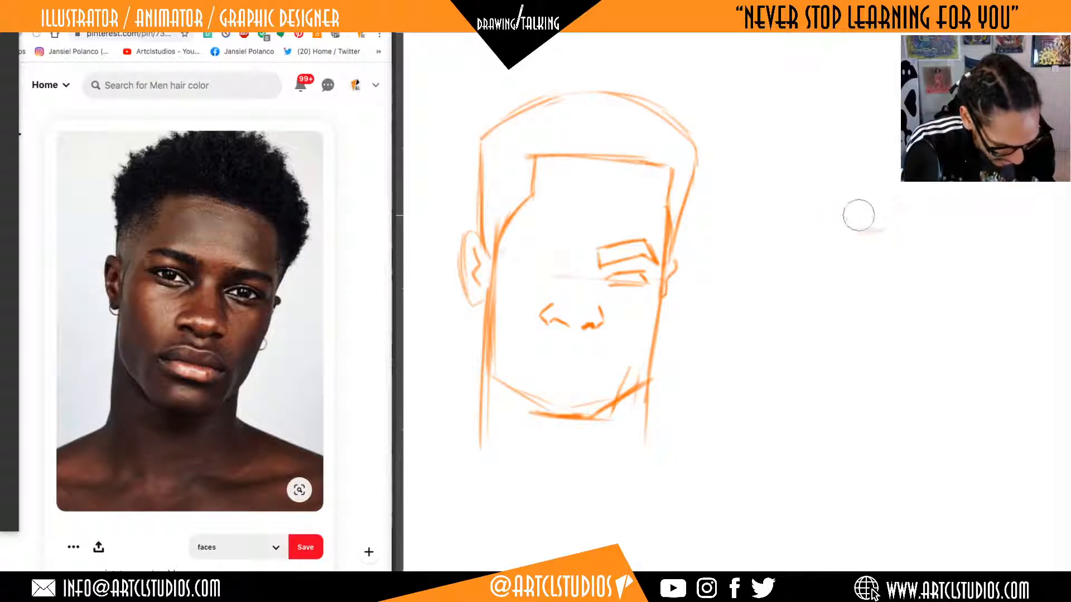
pyautogui.press('b')
pyautogui.moveTo(793, 246)
pyautogui.mouseDown()
pyautogui.moveTo(859, 202)
pyautogui.moveTo(794, 273)
pyautogui.moveTo(861, 227)
pyautogui.moveTo(864, 247)
pyautogui.mouseUp()
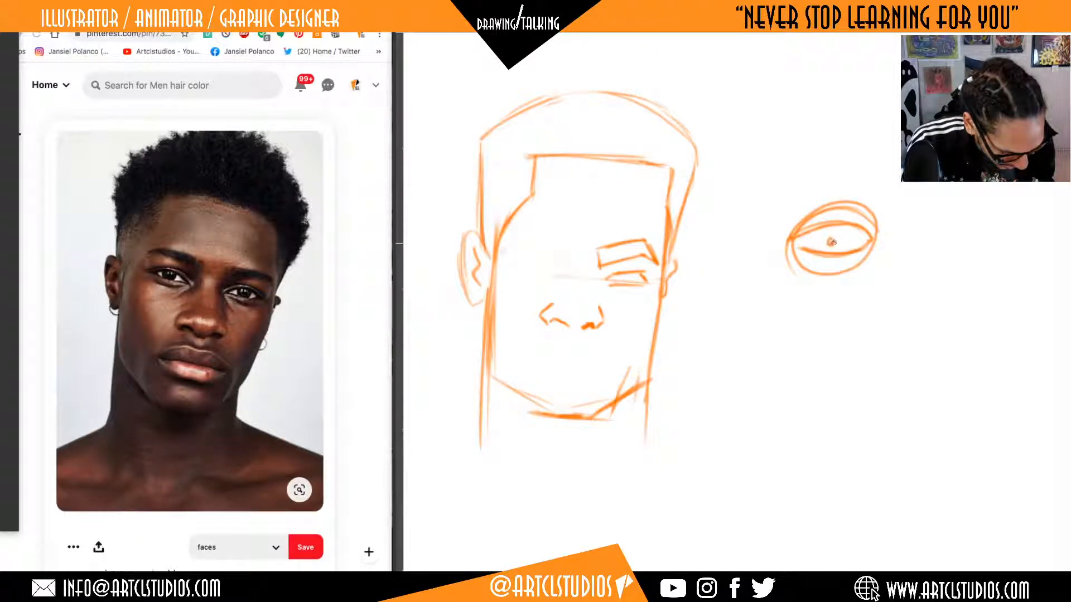
# Erase the eyeball circle of the eye study, keeping only the almond-shaped lids and the pupil.
pyautogui.press('e')
pyautogui.moveTo(833, 243); pyautogui.dragTo(776, 226)
pyautogui.moveTo(884, 203); pyautogui.dragTo(811, 205)
pyautogui.moveTo(831, 276)
pyautogui.mouseDown()
pyautogui.moveTo(785, 262)
pyautogui.moveTo(856, 273)
pyautogui.moveTo(892, 215)
pyautogui.moveTo(835, 203)
pyautogui.mouseUp()
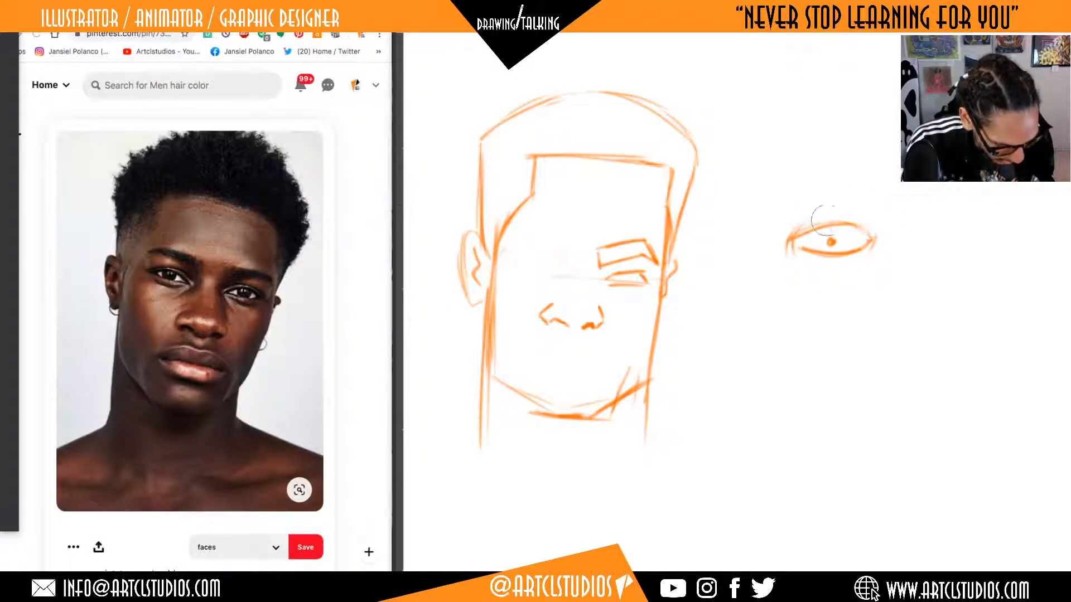
# Sketch curved eyeball lines above and below the lids of the eye study beside the head.
pyautogui.press('b')
pyautogui.moveTo(792, 259)
pyautogui.mouseDown()
pyautogui.moveTo(841, 278)
pyautogui.moveTo(793, 271)
pyautogui.moveTo(872, 263)
pyautogui.moveTo(904, 220)
pyautogui.moveTo(891, 203)
pyautogui.mouseUp()
pyautogui.hotkey('ctrl', 'z')
pyautogui.press('e')
pyautogui.hotkey('ctrl', 'z')
pyautogui.press('b')
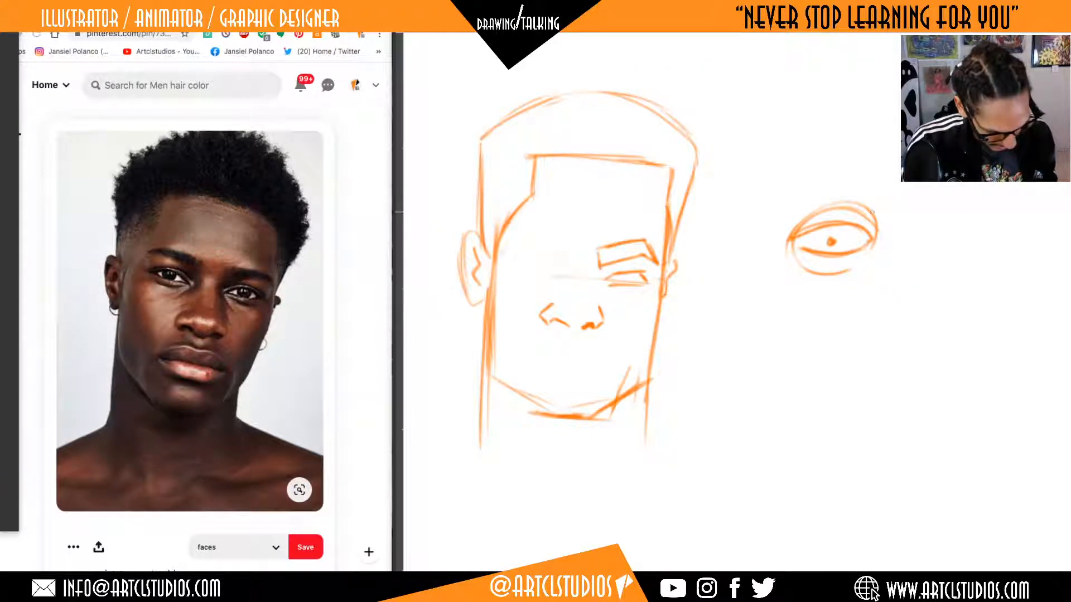
# Add an angular eyebrow above the eye study and darken the lids with an iris around the pupil.
pyautogui.moveTo(782, 184)
pyautogui.mouseDown()
pyautogui.moveTo(788, 216)
pyautogui.moveTo(857, 191)
pyautogui.moveTo(900, 219)
pyautogui.moveTo(874, 181)
pyautogui.moveTo(786, 182)
pyautogui.mouseUp()
pyautogui.moveTo(867, 169)
pyautogui.mouseDown()
pyautogui.moveTo(899, 221)
pyautogui.moveTo(801, 178)
pyautogui.mouseUp()
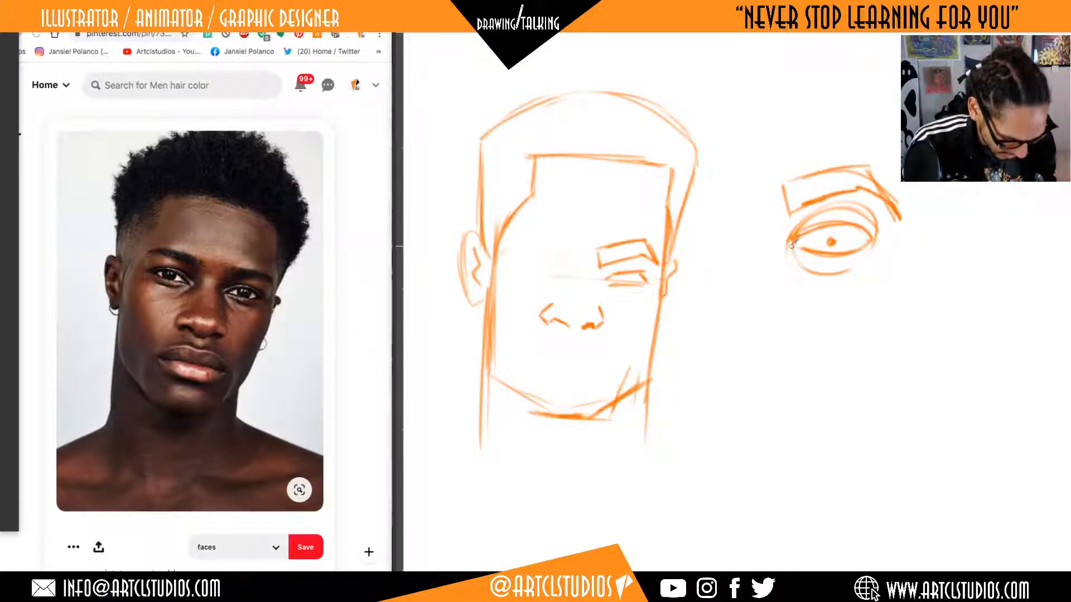
pyautogui.moveTo(792, 246)
pyautogui.mouseDown()
pyautogui.moveTo(864, 252)
pyautogui.moveTo(820, 246)
pyautogui.moveTo(839, 227)
pyautogui.moveTo(876, 240)
pyautogui.mouseUp()
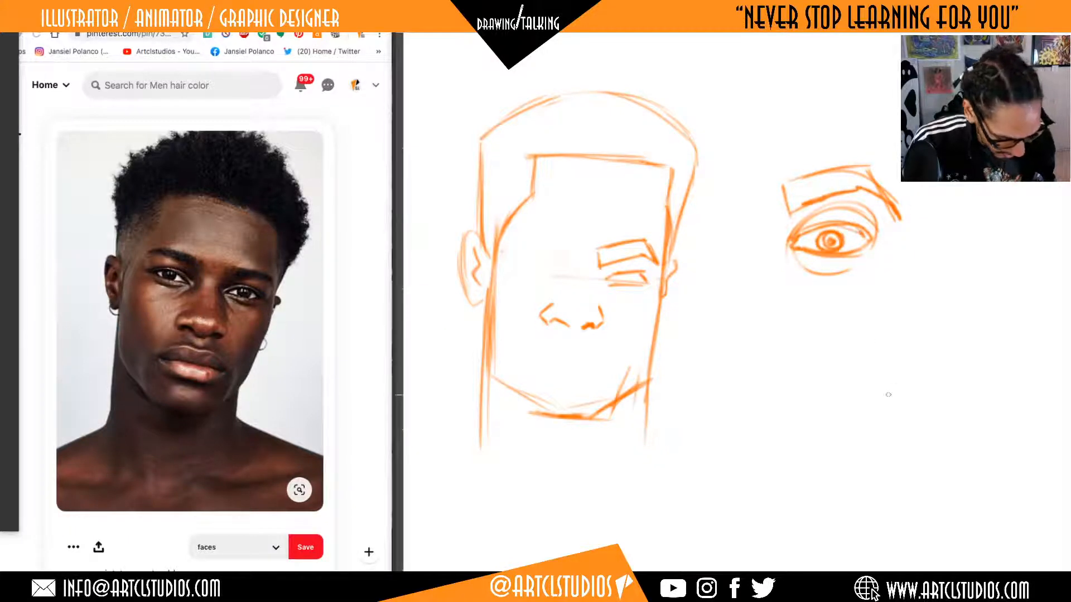
# Sketch a small face outline below the eye study, with straight sides, a flat top and an angled chin.
pyautogui.moveTo(944, 384); pyautogui.dragTo(898, 346)
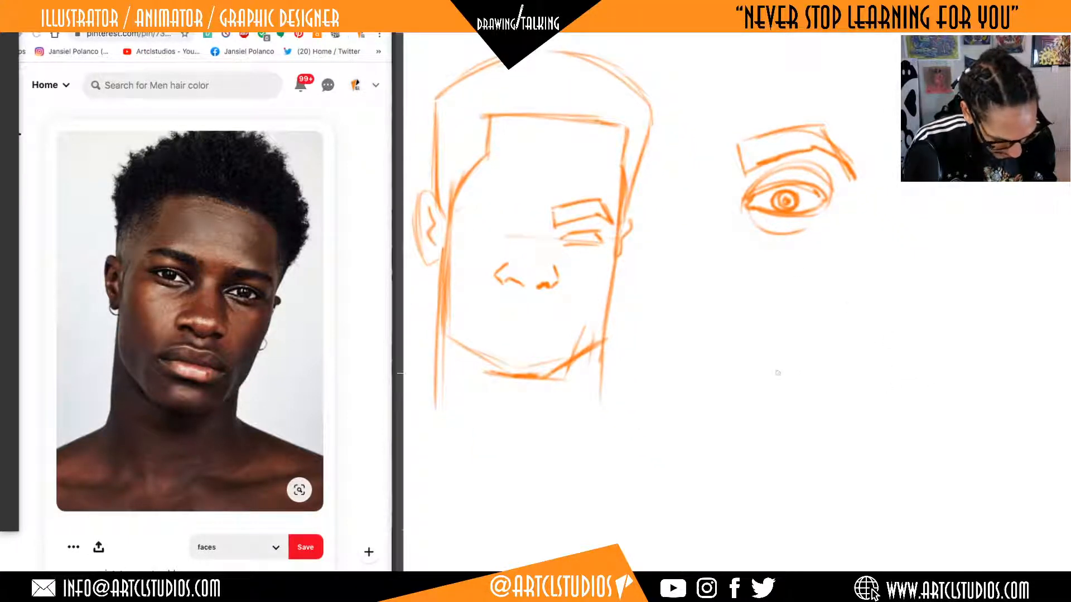
pyautogui.moveTo(769, 272)
pyautogui.mouseDown()
pyautogui.moveTo(764, 392)
pyautogui.moveTo(886, 254)
pyautogui.moveTo(885, 406)
pyautogui.mouseUp()
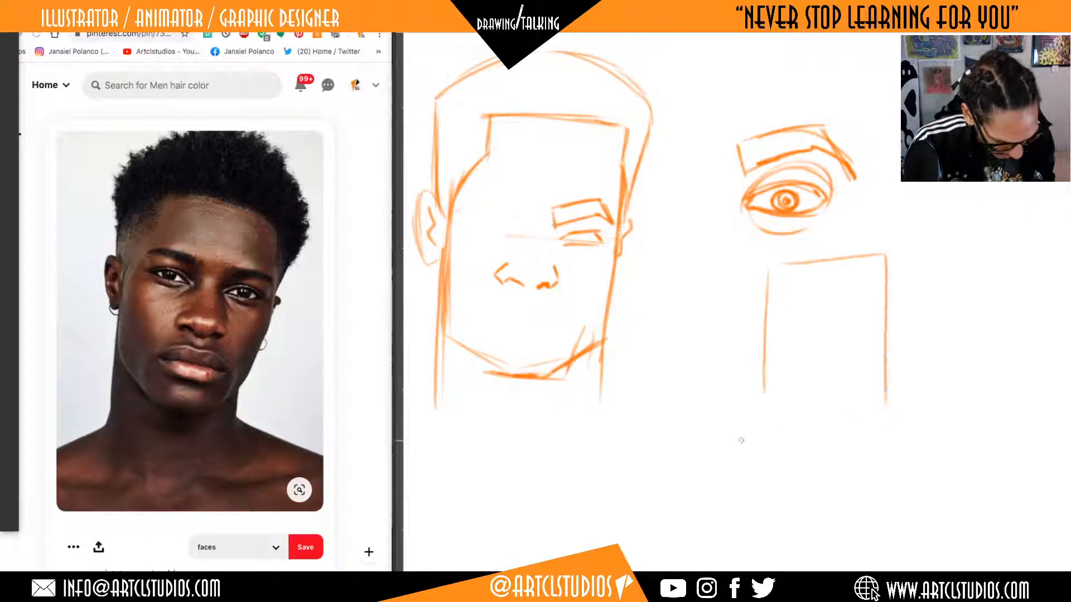
pyautogui.moveTo(759, 397)
pyautogui.mouseDown()
pyautogui.moveTo(819, 443)
pyautogui.moveTo(843, 440)
pyautogui.mouseUp()
pyautogui.moveTo(888, 408); pyautogui.dragTo(849, 439)
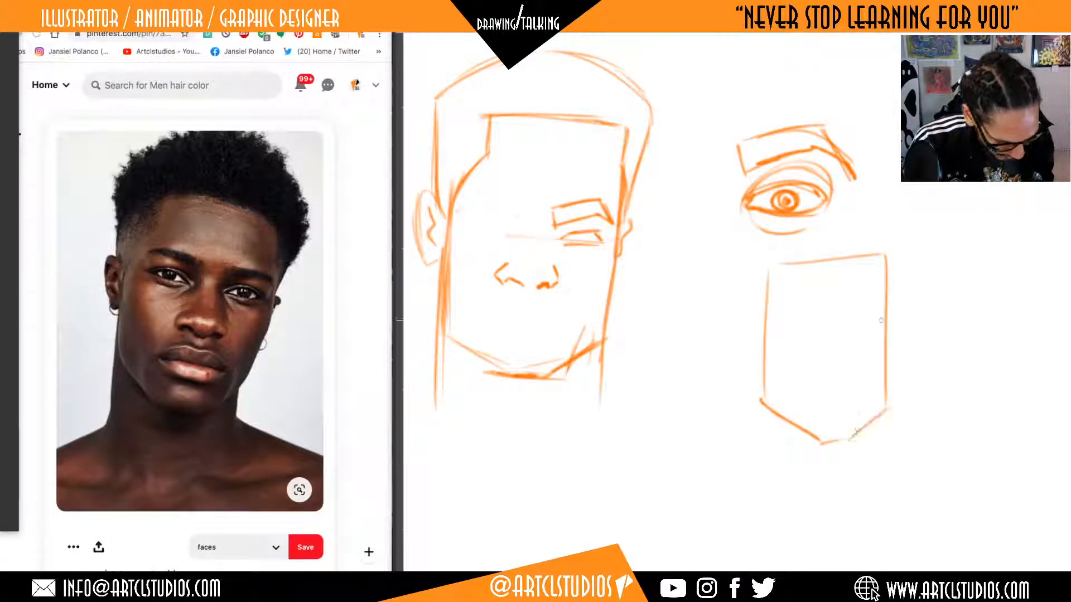
# Draw two oval eye sockets and a wedge-shaped nose between them inside the small face outline.
pyautogui.moveTo(816, 348)
pyautogui.mouseDown()
pyautogui.moveTo(778, 319)
pyautogui.moveTo(835, 346)
pyautogui.mouseUp()
pyautogui.moveTo(845, 304)
pyautogui.mouseDown()
pyautogui.moveTo(847, 360)
pyautogui.moveTo(801, 393)
pyautogui.mouseUp()
pyautogui.moveTo(834, 336); pyautogui.dragTo(852, 385)
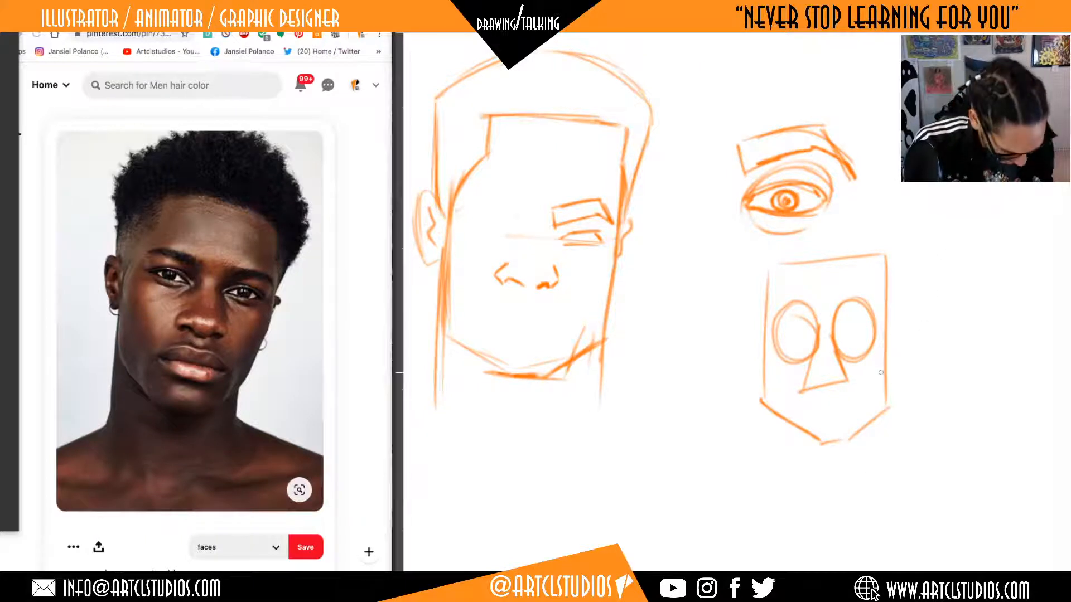
pyautogui.moveTo(799, 393); pyautogui.dragTo(844, 384)
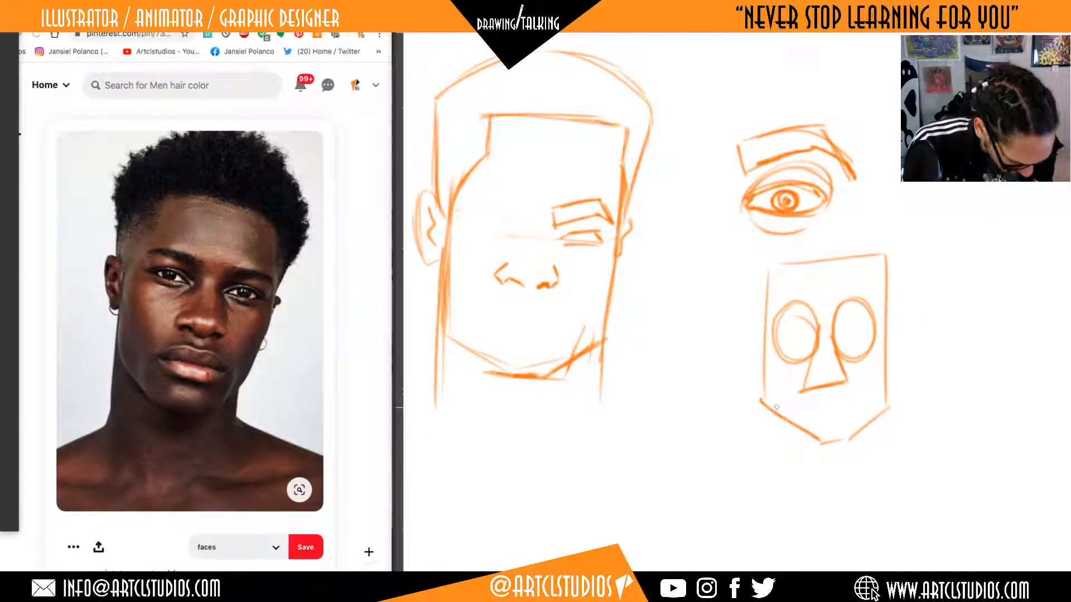
# Add a horizontal mouth guide and lips to the small face, and refine the base of its nose.
pyautogui.moveTo(759, 404); pyautogui.dragTo(897, 402)
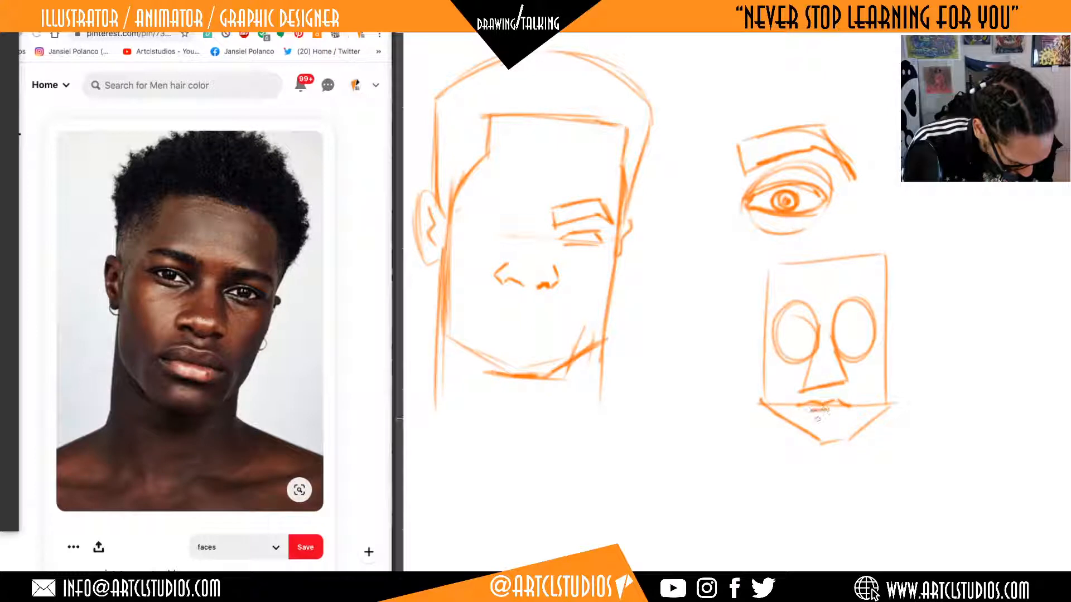
pyautogui.moveTo(798, 409); pyautogui.dragTo(838, 417)
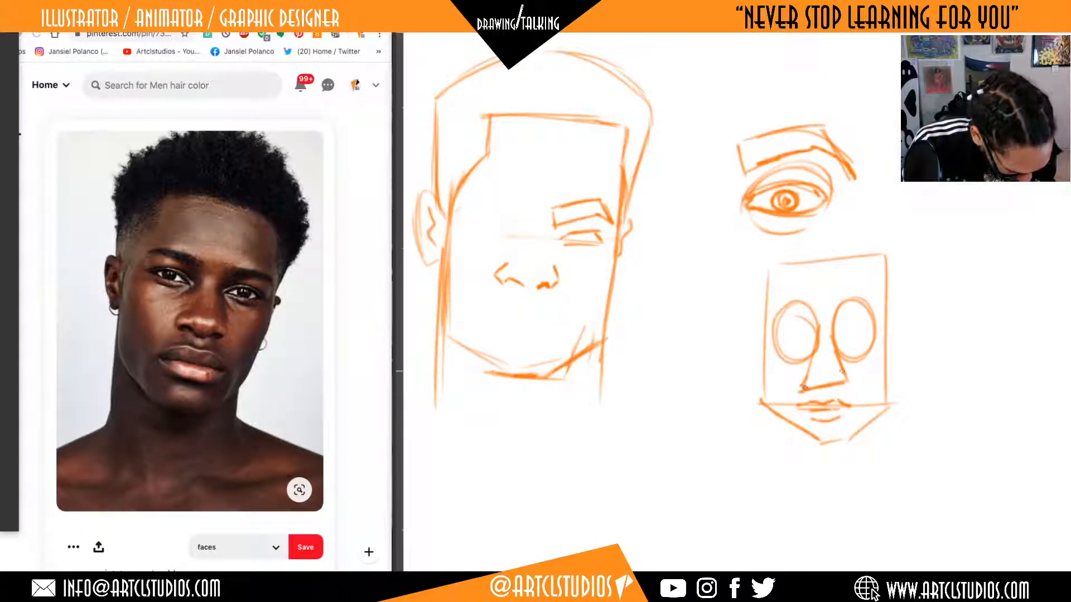
pyautogui.moveTo(842, 372)
pyautogui.mouseDown()
pyautogui.moveTo(832, 386)
pyautogui.moveTo(813, 385)
pyautogui.mouseUp()
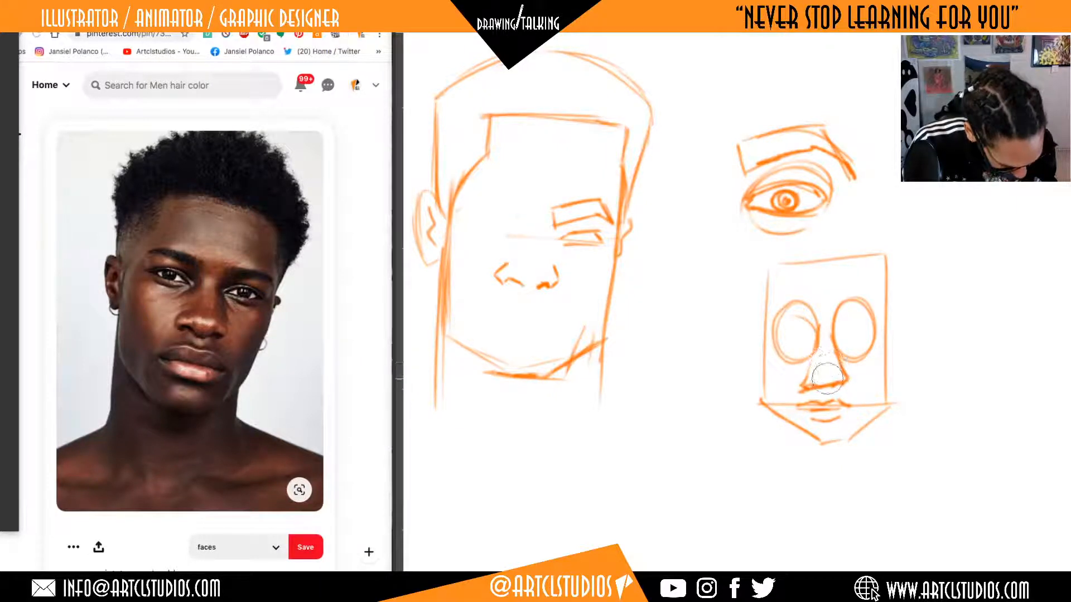
# Turn the small face's sockets into eyes with curved lids and pupils, and add angular eyebrows above them.
pyautogui.moveTo(870, 329)
pyautogui.mouseDown()
pyautogui.moveTo(838, 332)
pyautogui.moveTo(868, 342)
pyautogui.moveTo(780, 335)
pyautogui.moveTo(813, 330)
pyautogui.moveTo(816, 345)
pyautogui.mouseUp()
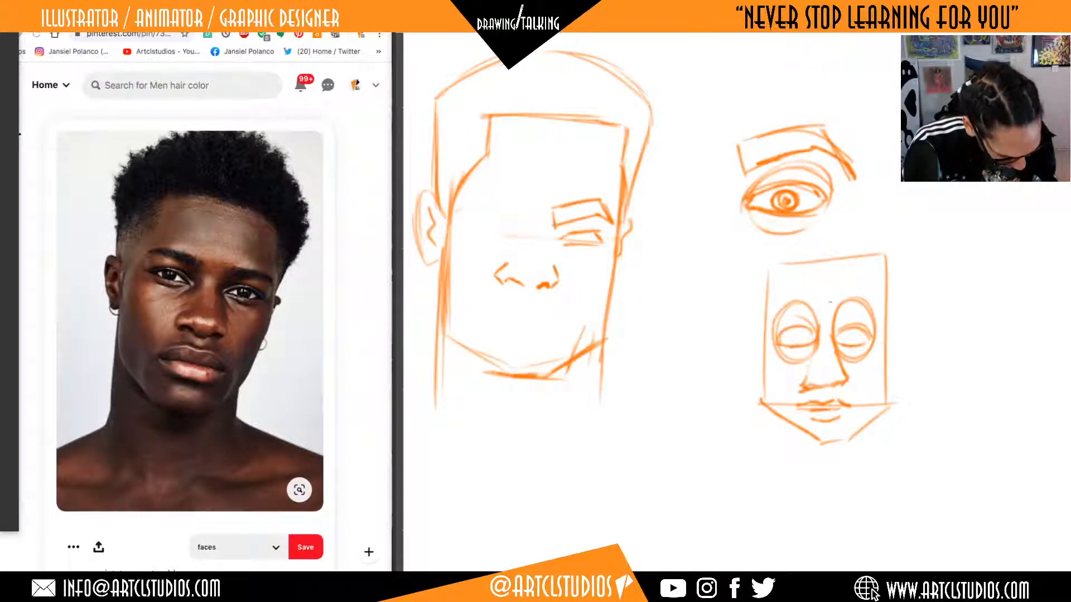
pyautogui.moveTo(829, 302)
pyautogui.mouseDown()
pyautogui.moveTo(868, 296)
pyautogui.moveTo(880, 315)
pyautogui.moveTo(868, 283)
pyautogui.moveTo(770, 328)
pyautogui.moveTo(776, 294)
pyautogui.moveTo(814, 285)
pyautogui.moveTo(842, 316)
pyautogui.moveTo(788, 305)
pyautogui.mouseUp()
pyautogui.moveTo(798, 358); pyautogui.dragTo(795, 365)
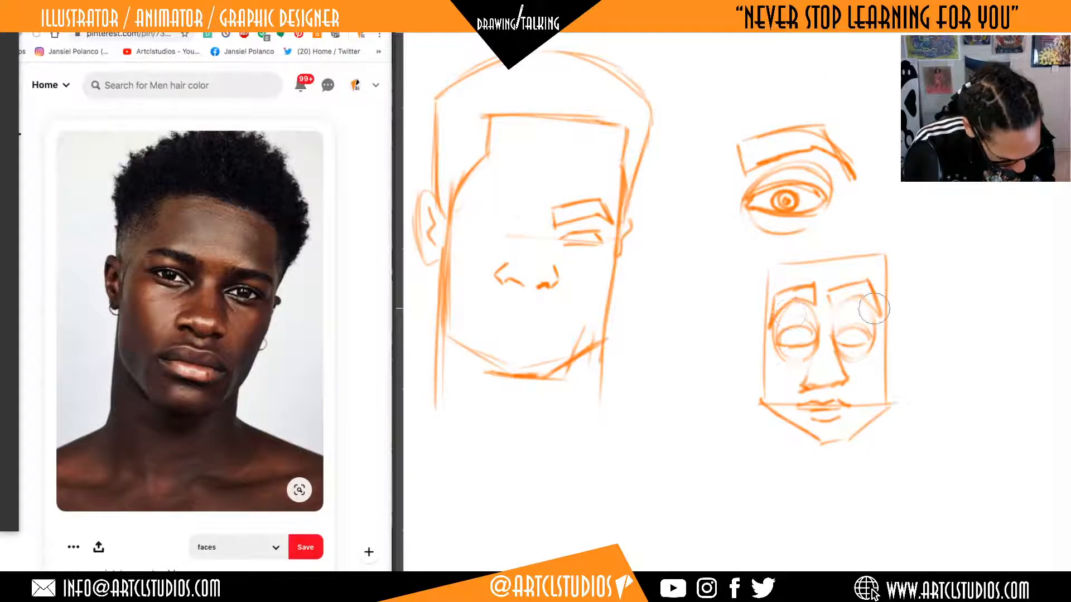
pyautogui.press('b')
pyautogui.moveTo(845, 335); pyautogui.dragTo(851, 337)
pyautogui.moveTo(800, 336); pyautogui.dragTo(796, 338)
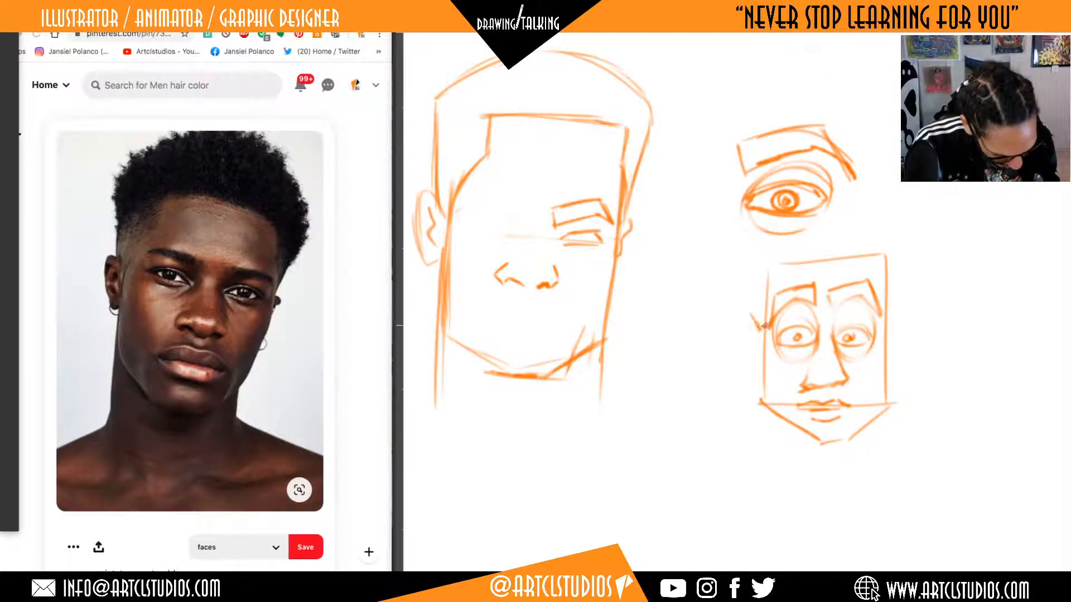
# Sketch an ear on each side of the small face, running from the brow level to the nose base.
pyautogui.moveTo(887, 315)
pyautogui.mouseDown()
pyautogui.moveTo(893, 304)
pyautogui.moveTo(902, 362)
pyautogui.moveTo(893, 361)
pyautogui.mouseUp()
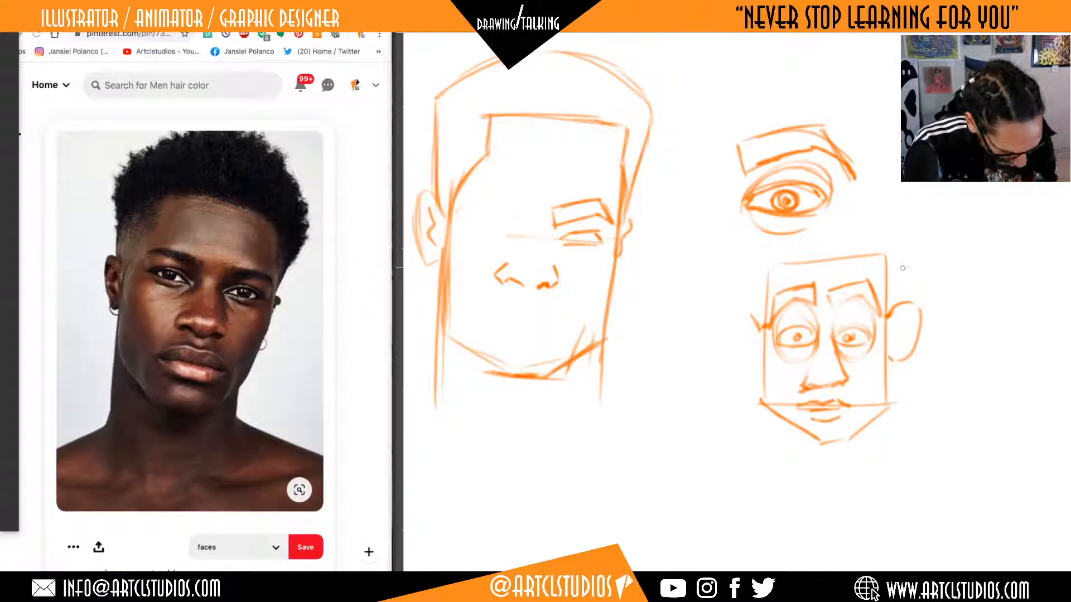
pyautogui.moveTo(845, 384)
pyautogui.mouseDown()
pyautogui.moveTo(872, 378)
pyautogui.moveTo(906, 301)
pyautogui.moveTo(924, 315)
pyautogui.moveTo(892, 375)
pyautogui.moveTo(895, 337)
pyautogui.moveTo(894, 352)
pyautogui.mouseUp()
pyautogui.moveTo(757, 330)
pyautogui.mouseDown()
pyautogui.moveTo(735, 323)
pyautogui.moveTo(739, 382)
pyautogui.moveTo(724, 350)
pyautogui.moveTo(738, 334)
pyautogui.mouseUp()
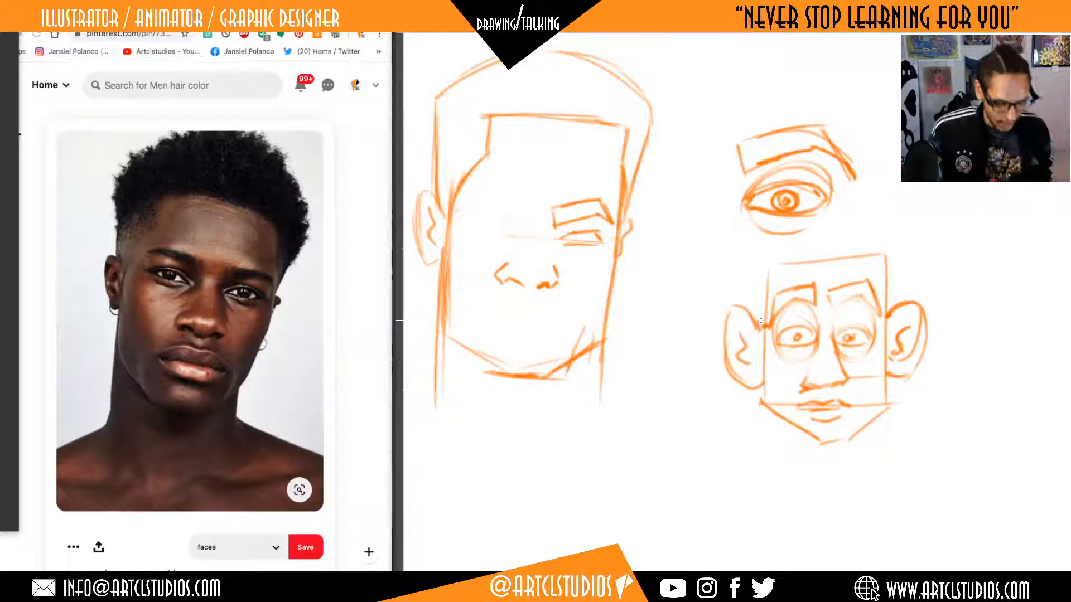
# Complete the small face's right eyebrow and rework both ears so their tops line up with the eyes.
pyautogui.moveTo(814, 287)
pyautogui.mouseDown()
pyautogui.moveTo(815, 303)
pyautogui.moveTo(832, 310)
pyautogui.mouseUp()
pyautogui.moveTo(832, 310)
pyautogui.mouseDown()
pyautogui.moveTo(870, 297)
pyautogui.moveTo(881, 316)
pyautogui.mouseUp()
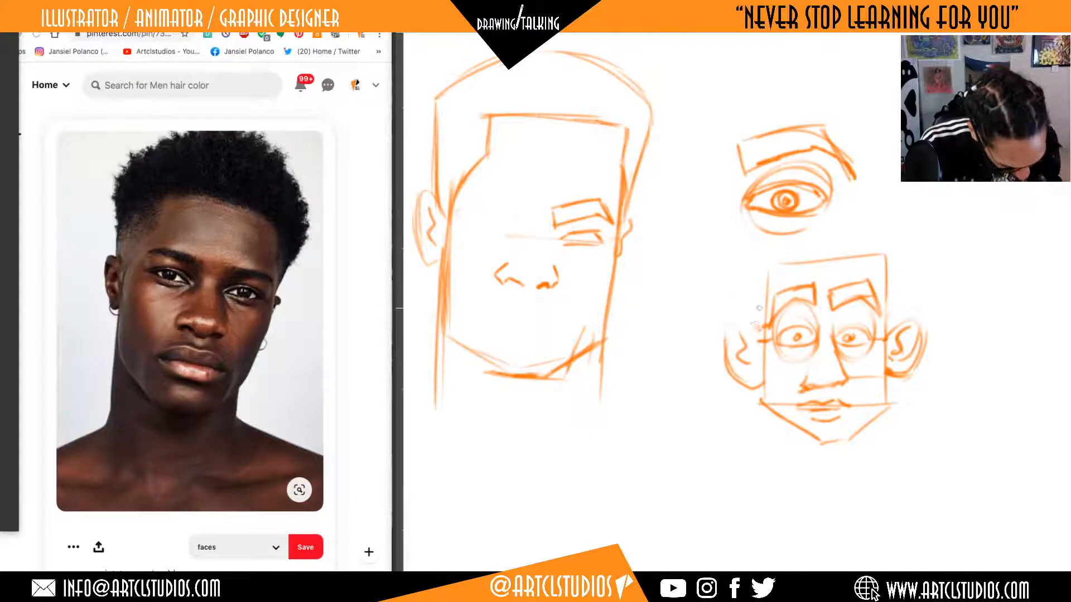
pyautogui.moveTo(762, 341)
pyautogui.mouseDown()
pyautogui.moveTo(724, 344)
pyautogui.moveTo(733, 373)
pyautogui.mouseUp()
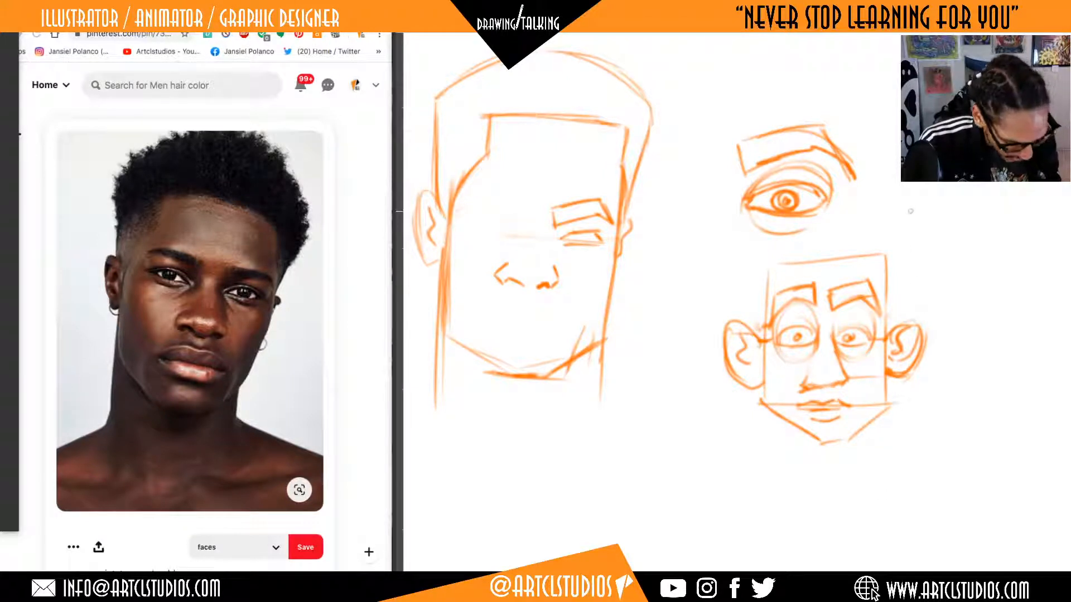
pyautogui.moveTo(887, 284)
pyautogui.mouseDown()
pyautogui.moveTo(928, 252)
pyautogui.moveTo(912, 410)
pyautogui.moveTo(886, 392)
pyautogui.moveTo(915, 403)
pyautogui.mouseUp()
pyautogui.moveTo(768, 291)
pyautogui.mouseDown()
pyautogui.moveTo(727, 252)
pyautogui.moveTo(701, 335)
pyautogui.moveTo(756, 406)
pyautogui.mouseUp()
pyautogui.hotkey('ctrl', 'z')
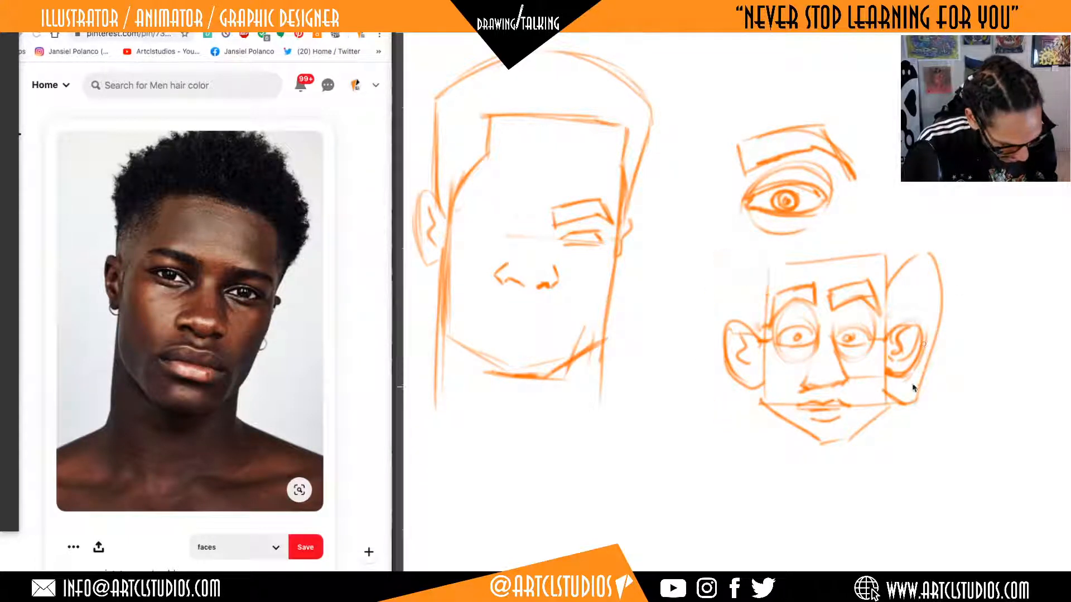
pyautogui.hotkey('ctrl', 'z')
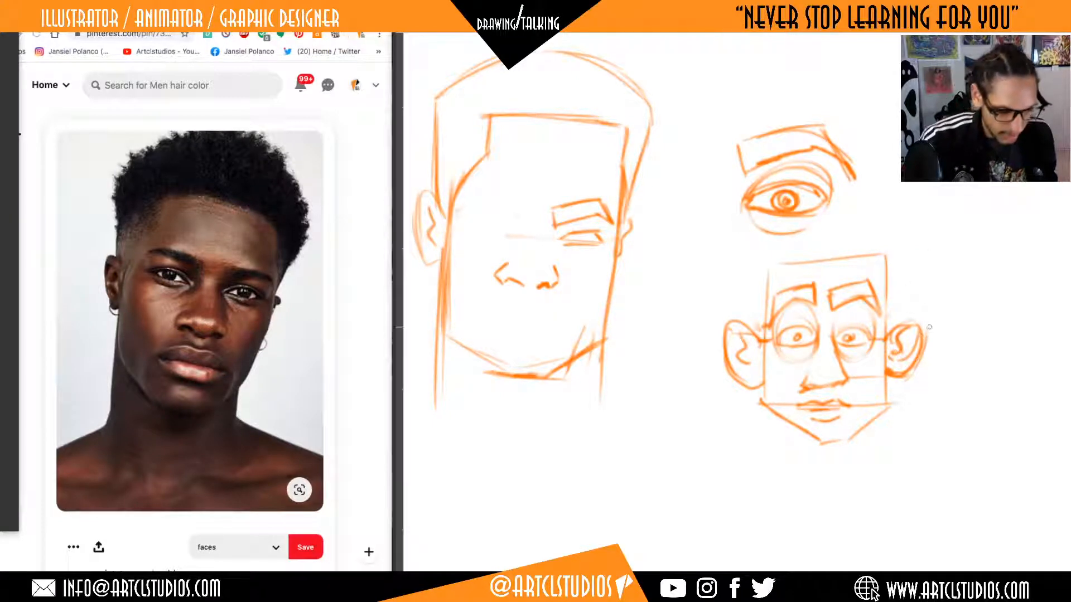
# Select the eye study and the small face with a freehand loop, delete them and clear the selection.
pyautogui.moveTo(961, 313)
pyautogui.mouseDown()
pyautogui.moveTo(838, 51)
pyautogui.moveTo(955, 394)
pyautogui.mouseUp()
pyautogui.moveTo(974, 359); pyautogui.dragTo(973, 303)
pyautogui.press('Delete')
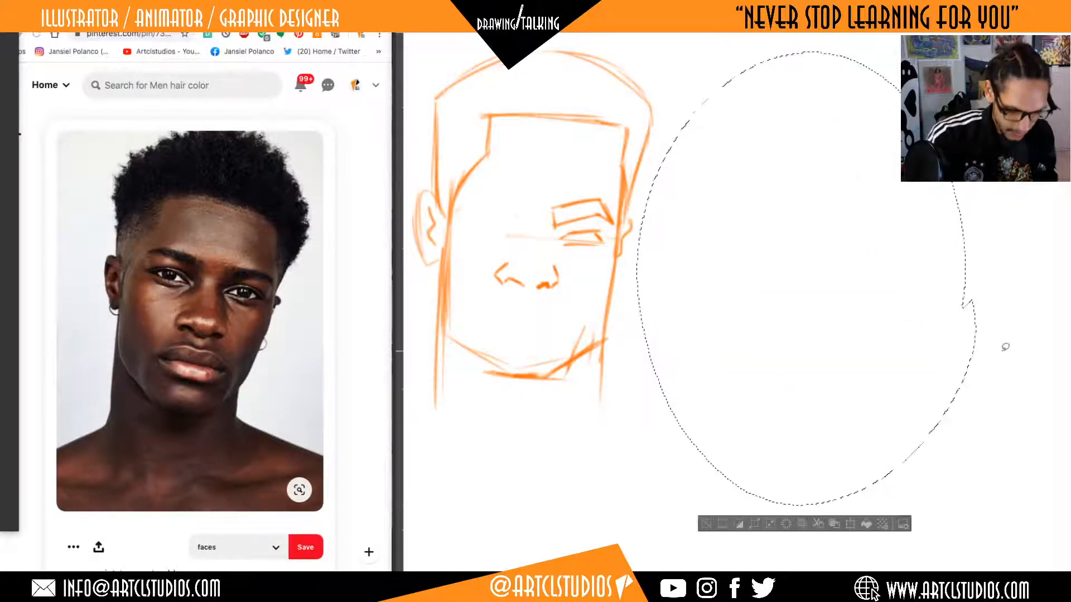
pyautogui.hotkey('ctrl', 'd')
# Sketch the angular left eyebrow and the left eye on the main head, with an iris in each eye.
pyautogui.moveTo(768, 274); pyautogui.dragTo(857, 309)
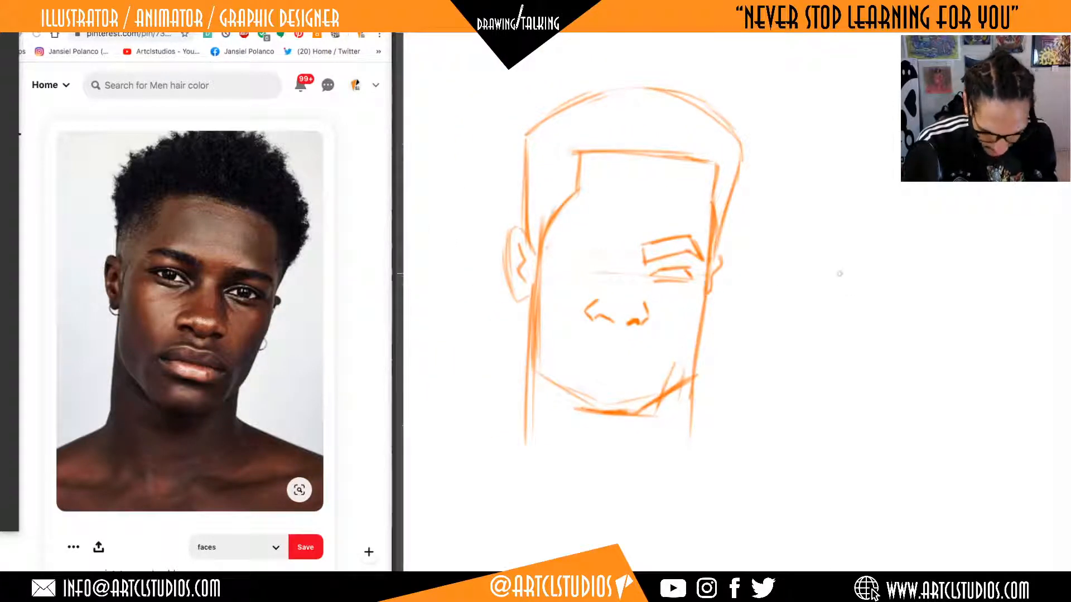
pyautogui.moveTo(815, 232); pyautogui.dragTo(852, 290)
pyautogui.hotkey('ctrl', 'z')
pyautogui.moveTo(798, 259)
pyautogui.mouseDown()
pyautogui.moveTo(869, 294)
pyautogui.moveTo(845, 313)
pyautogui.mouseUp()
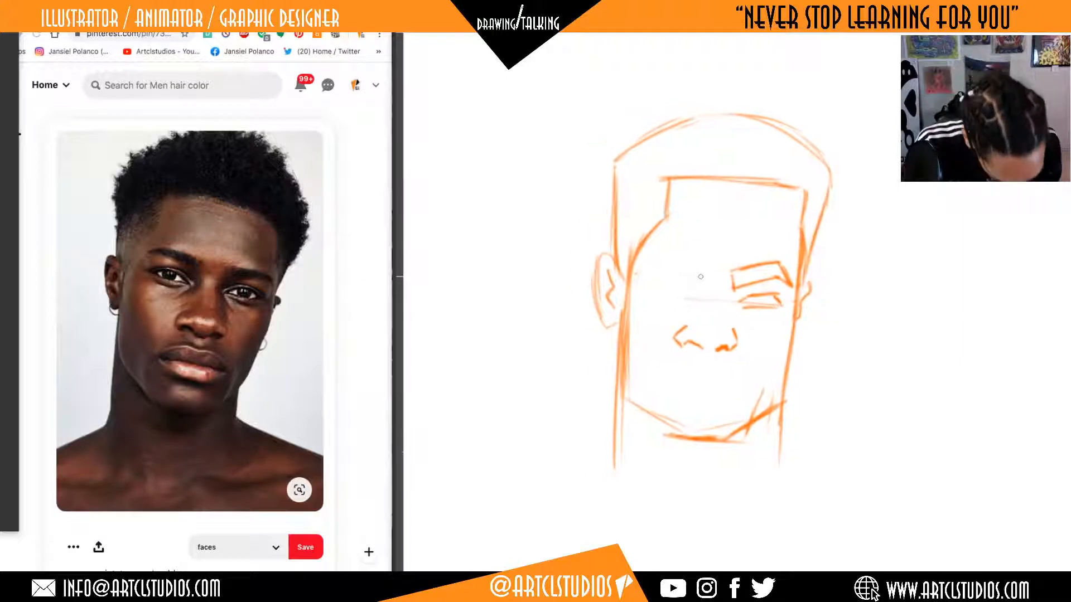
pyautogui.moveTo(701, 276)
pyautogui.mouseDown()
pyautogui.moveTo(635, 277)
pyautogui.moveTo(660, 260)
pyautogui.moveTo(704, 271)
pyautogui.mouseUp()
pyautogui.moveTo(705, 272); pyautogui.dragTo(681, 282)
pyautogui.moveTo(795, 329); pyautogui.dragTo(812, 332)
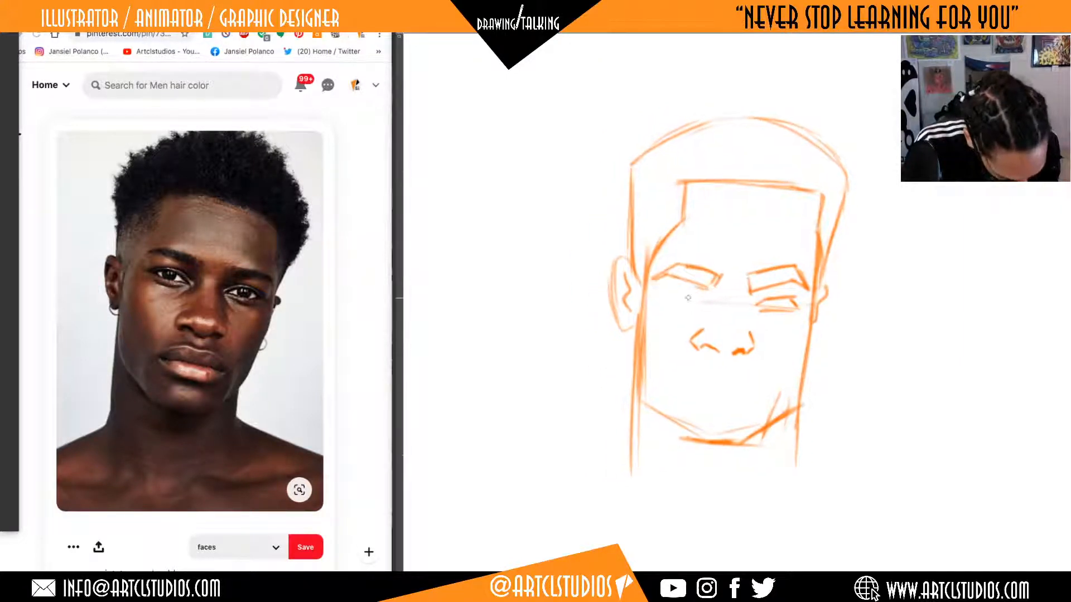
pyautogui.moveTo(658, 294)
pyautogui.mouseDown()
pyautogui.moveTo(677, 291)
pyautogui.moveTo(691, 307)
pyautogui.moveTo(677, 305)
pyautogui.mouseUp()
pyautogui.moveTo(781, 308); pyautogui.dragTo(780, 306)
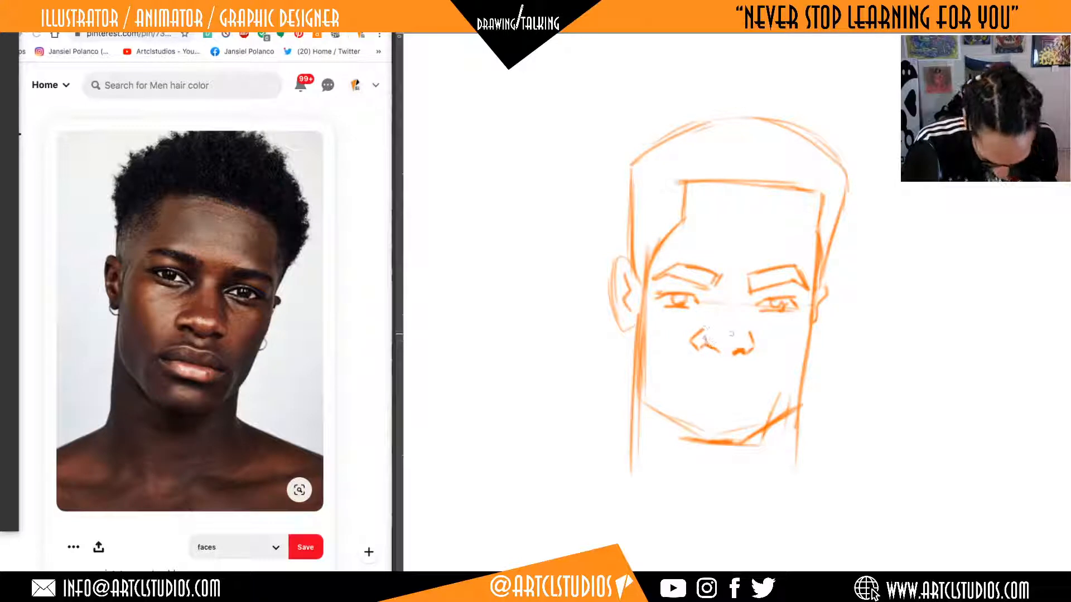
# Rework the chin of the main head with a flat base and slanted strokes on both sides, erasing stray lines.
pyautogui.moveTo(797, 368); pyautogui.dragTo(802, 369)
pyautogui.press('e')
pyautogui.moveTo(779, 402)
pyautogui.mouseDown()
pyautogui.moveTo(793, 388)
pyautogui.moveTo(765, 418)
pyautogui.mouseUp()
pyautogui.press('b')
pyautogui.moveTo(711, 438)
pyautogui.mouseDown()
pyautogui.moveTo(753, 437)
pyautogui.moveTo(797, 407)
pyautogui.moveTo(775, 425)
pyautogui.mouseUp()
pyautogui.moveTo(785, 384)
pyautogui.mouseDown()
pyautogui.moveTo(775, 429)
pyautogui.moveTo(753, 437)
pyautogui.moveTo(762, 442)
pyautogui.mouseUp()
pyautogui.press('e')
pyautogui.moveTo(779, 406); pyautogui.dragTo(768, 439)
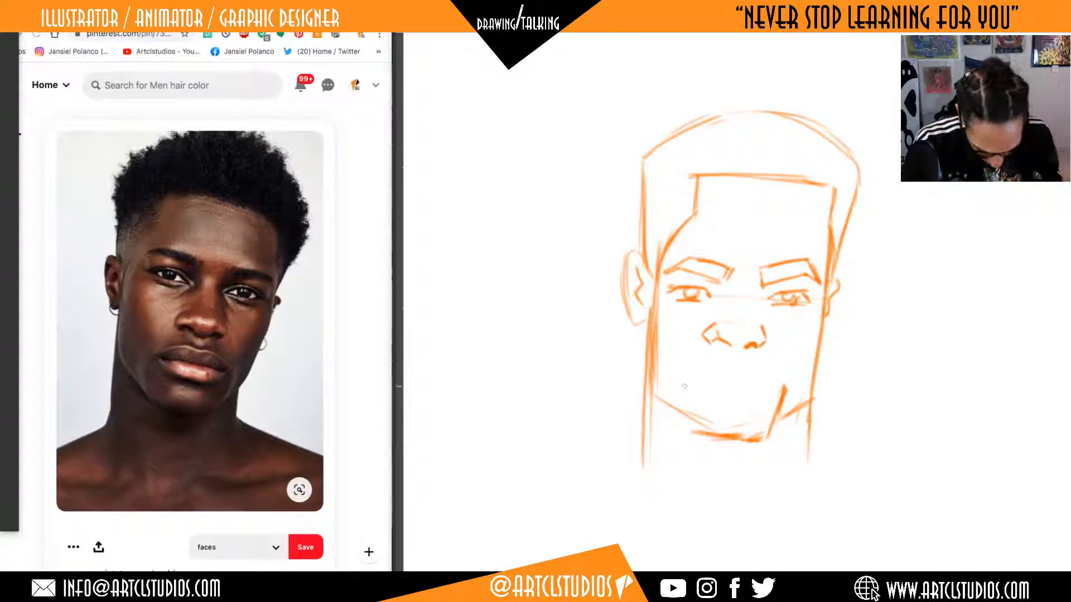
pyautogui.moveTo(681, 398); pyautogui.dragTo(693, 434)
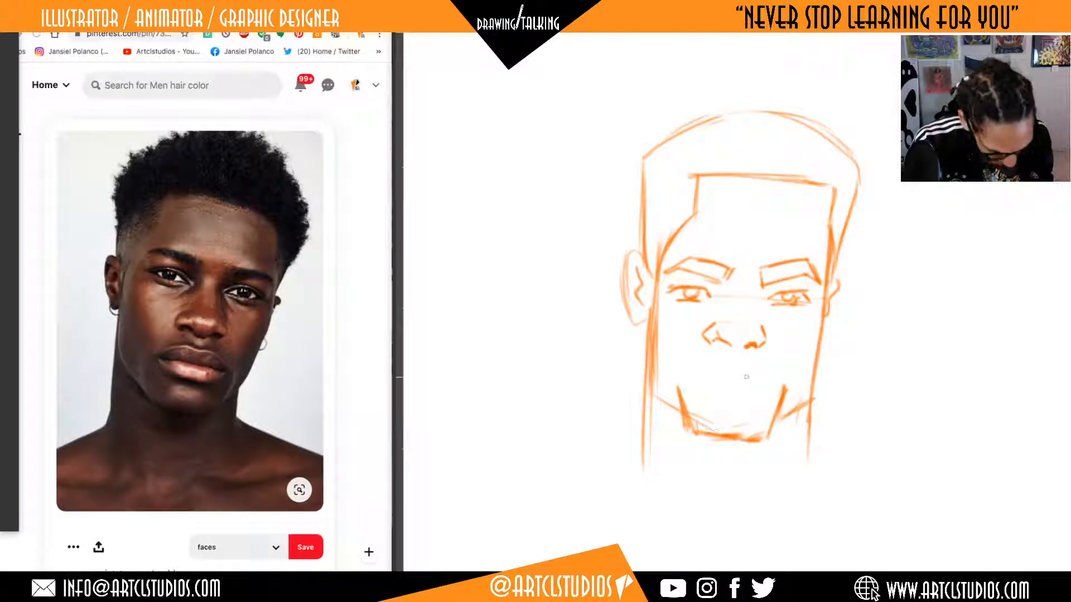
pyautogui.moveTo(701, 380); pyautogui.dragTo(742, 381)
pyautogui.press('super+z')
pyautogui.press('super+z')
pyautogui.press('super+z')
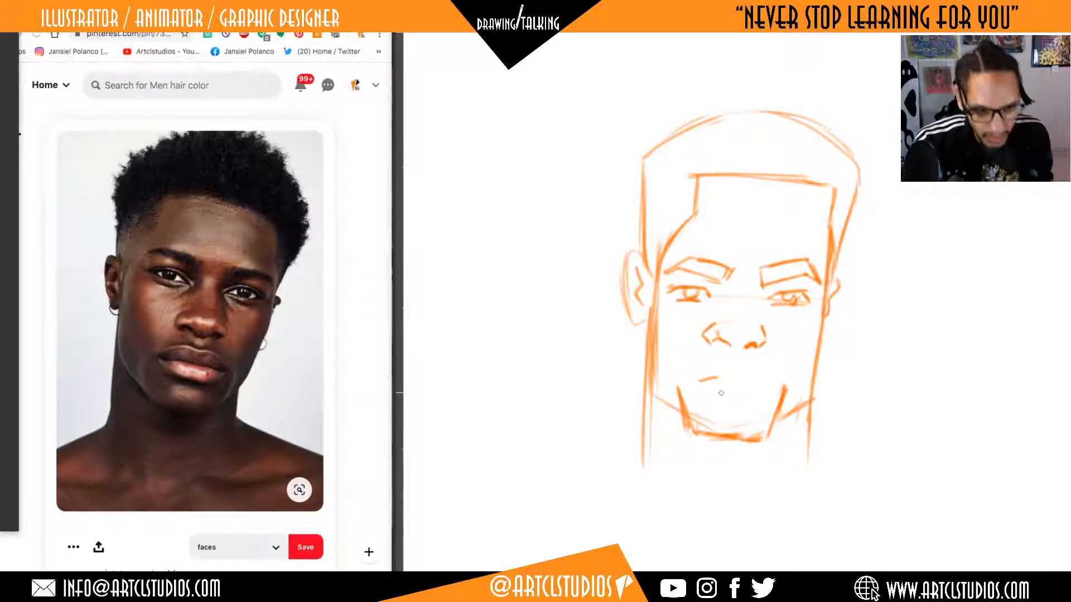
pyautogui.press('super+z')
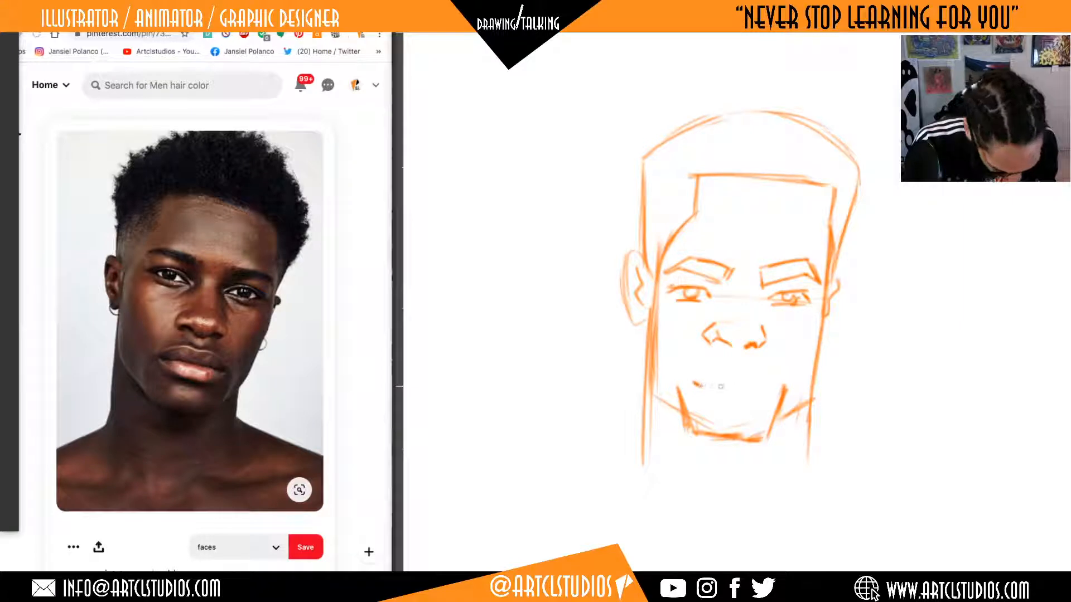
# Draw the mouth line with upturned corners below the nose and shift it slightly upward.
pyautogui.moveTo(694, 383)
pyautogui.mouseDown()
pyautogui.moveTo(770, 386)
pyautogui.moveTo(715, 385)
pyautogui.mouseUp()
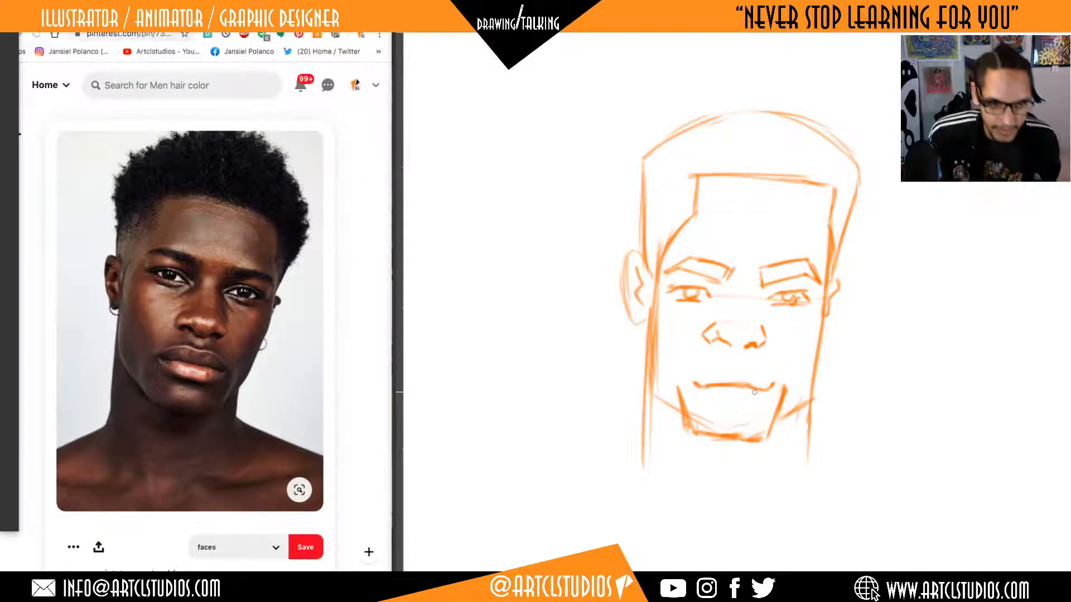
pyautogui.moveTo(781, 378)
pyautogui.mouseDown()
pyautogui.moveTo(694, 369)
pyautogui.moveTo(725, 401)
pyautogui.moveTo(779, 379)
pyautogui.mouseUp()
pyautogui.hotkey('ctrl', 'd')
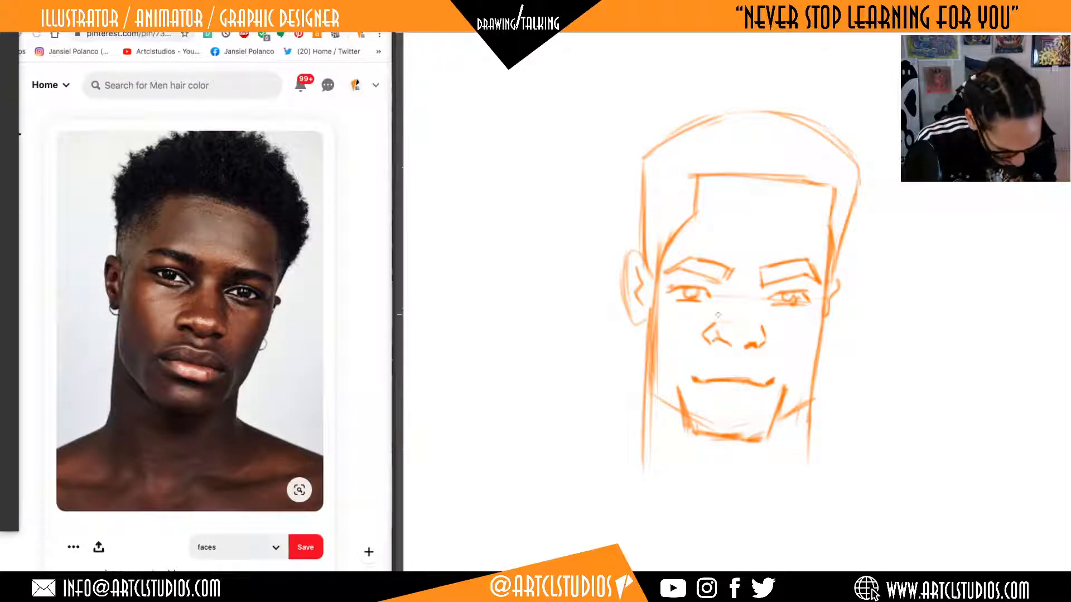
# Sketch the upper-lip contour above the mouth line and a short lower-lip line beneath it.
pyautogui.moveTo(682, 371); pyautogui.dragTo(700, 383)
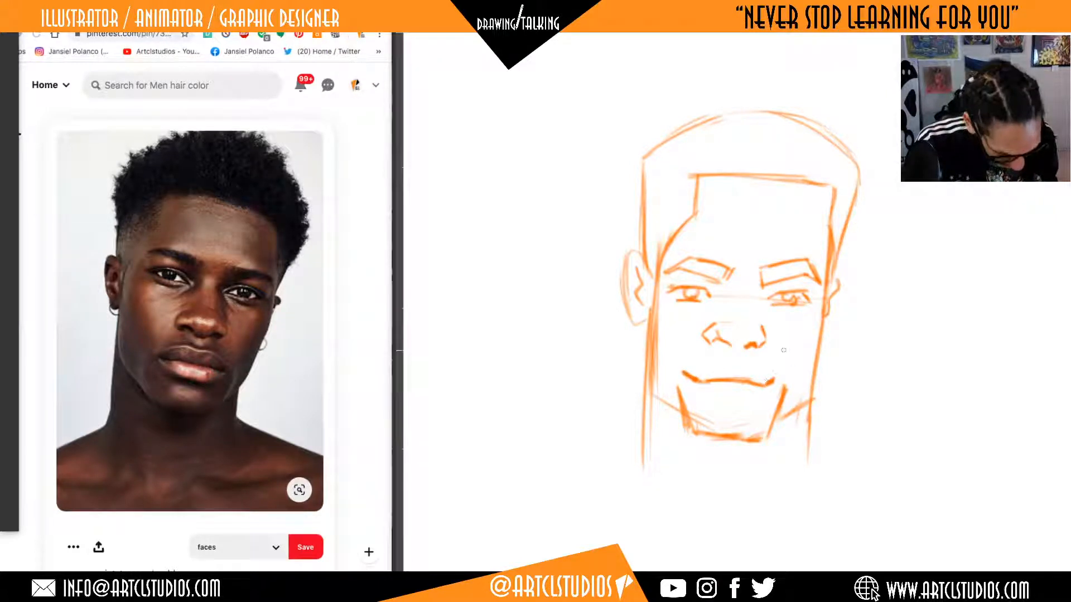
pyautogui.hotkey('ctrl', 'z')
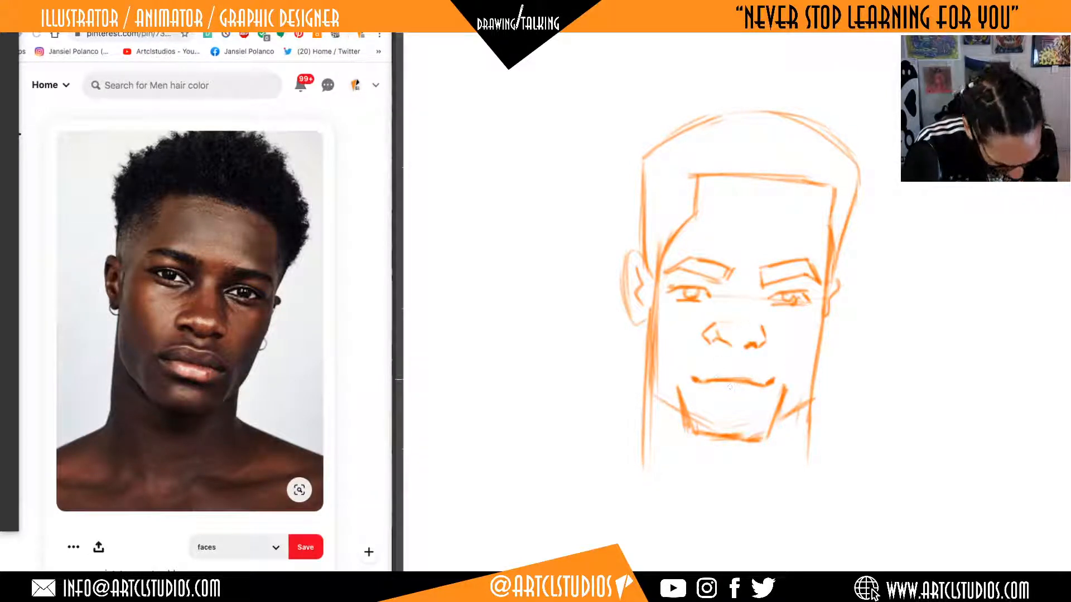
pyautogui.moveTo(725, 365); pyautogui.dragTo(761, 373)
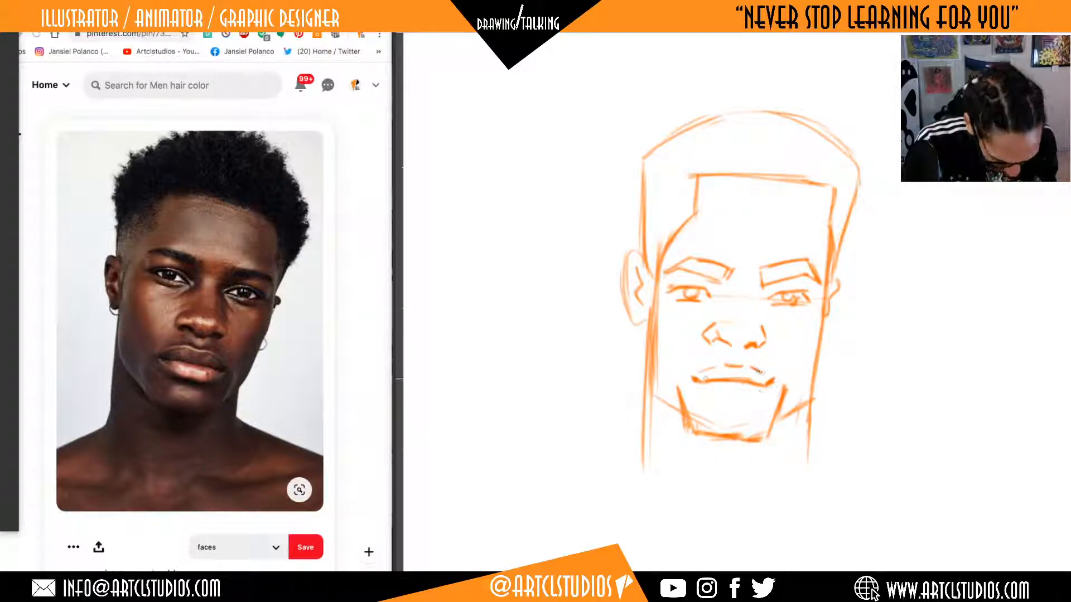
pyautogui.moveTo(730, 399)
pyautogui.mouseDown()
pyautogui.moveTo(812, 402)
pyautogui.moveTo(696, 411)
pyautogui.moveTo(762, 398)
pyautogui.moveTo(733, 398)
pyautogui.mouseUp()
pyautogui.press('e')
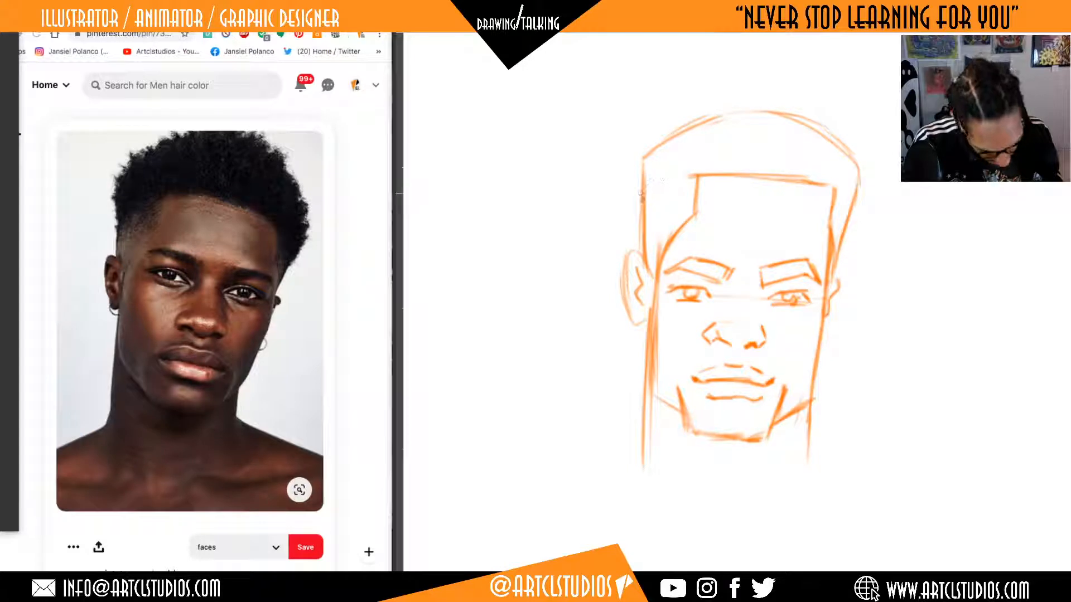
# Draw a bumpy, curly contour around the hair and erase the smooth outline beneath it.
pyautogui.moveTo(668, 135)
pyautogui.mouseDown()
pyautogui.moveTo(744, 108)
pyautogui.moveTo(809, 115)
pyautogui.moveTo(847, 141)
pyautogui.moveTo(863, 185)
pyautogui.moveTo(846, 229)
pyautogui.mouseUp()
pyautogui.press('e')
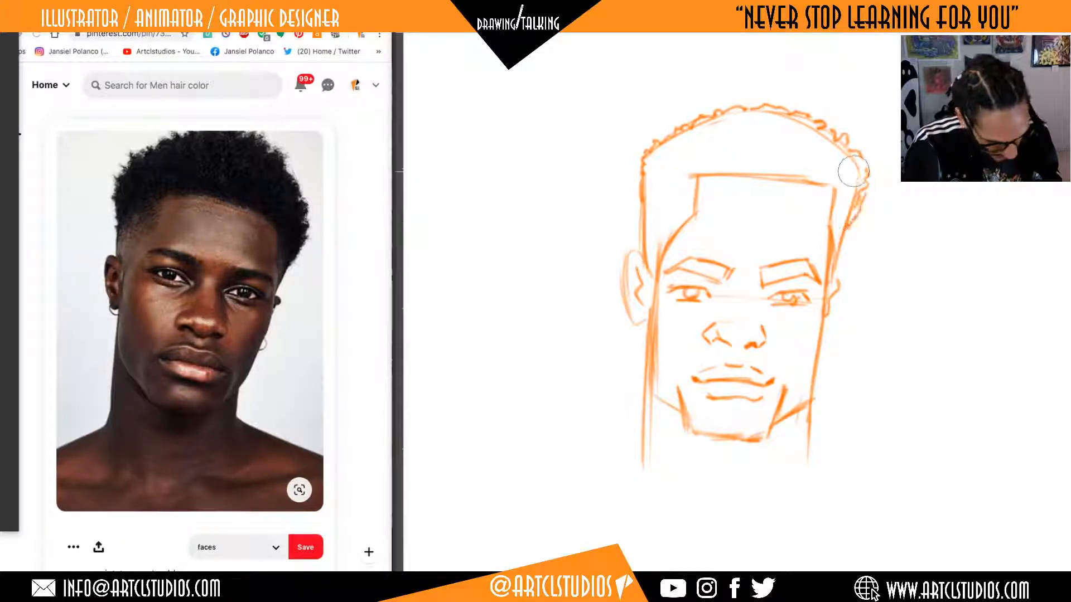
pyautogui.moveTo(855, 172)
pyautogui.mouseDown()
pyautogui.moveTo(816, 138)
pyautogui.moveTo(760, 115)
pyautogui.moveTo(710, 136)
pyautogui.moveTo(671, 156)
pyautogui.moveTo(646, 261)
pyautogui.mouseUp()
pyautogui.press('b')
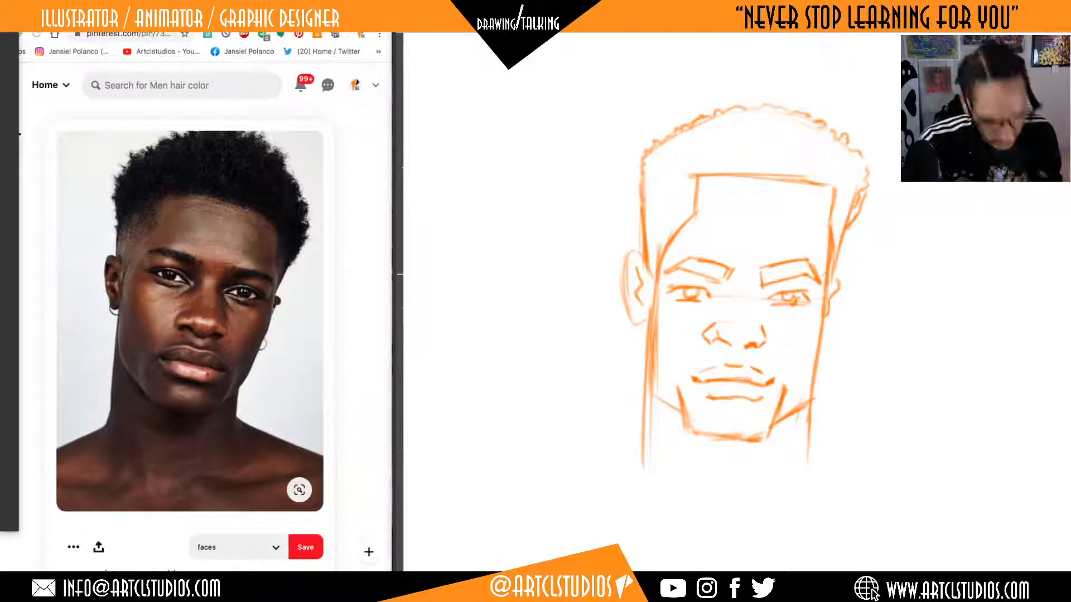
# Clean up the hair edge on the head's right side and add short fade lines at the temples.
pyautogui.press('e')
pyautogui.moveTo(852, 191)
pyautogui.mouseDown()
pyautogui.moveTo(832, 186)
pyautogui.moveTo(822, 167)
pyautogui.moveTo(688, 163)
pyautogui.moveTo(825, 183)
pyautogui.mouseUp()
pyautogui.press('b')
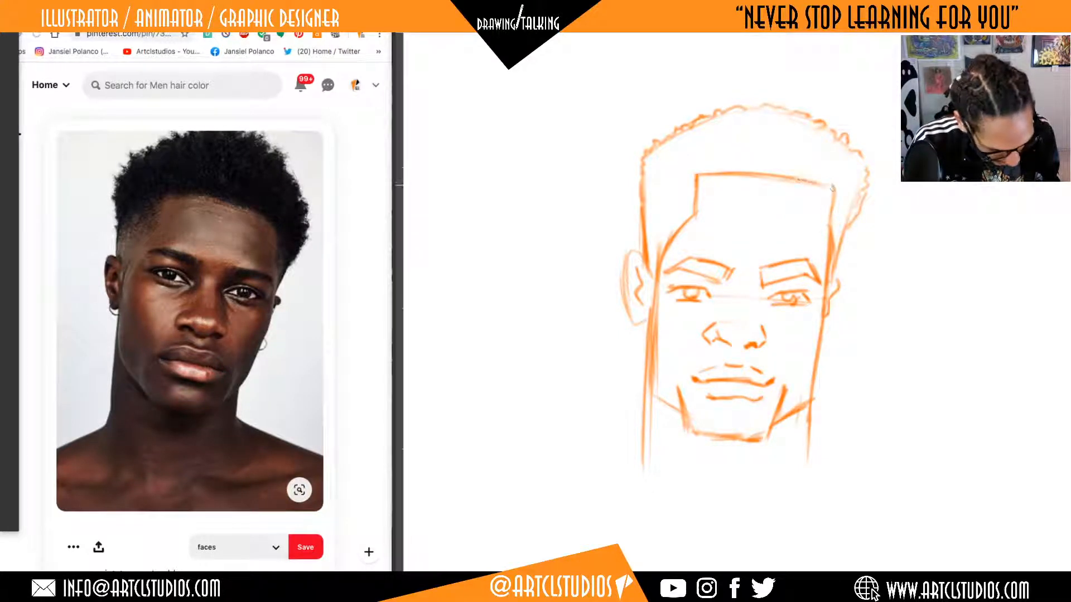
pyautogui.moveTo(646, 207); pyautogui.dragTo(690, 190)
# Erase the stray lines along the left jaw, redraw its angled corner down to the chin, and redraw the left neck line.
pyautogui.press('e')
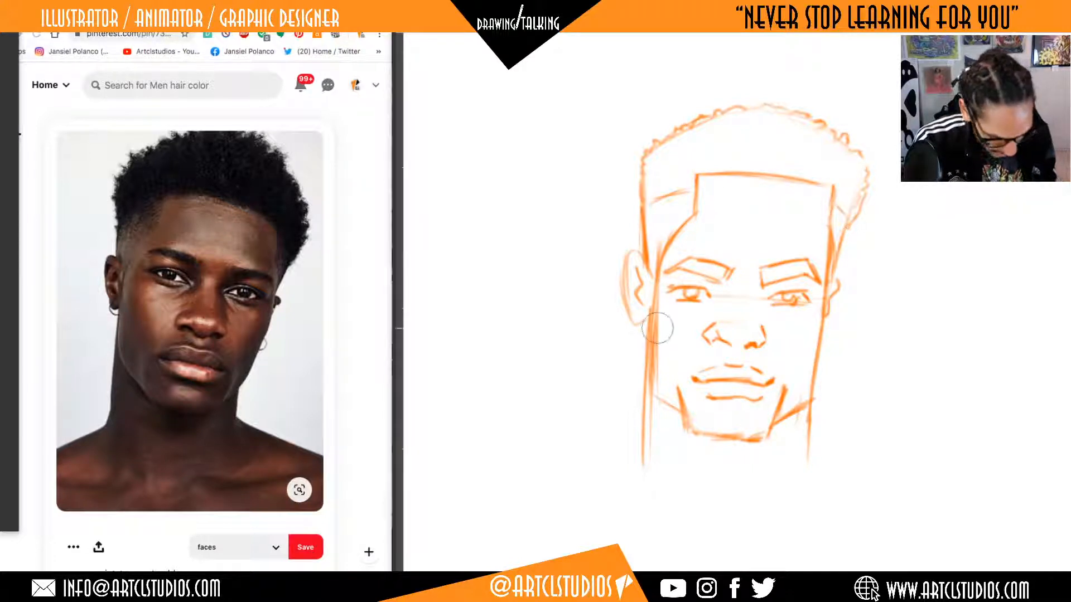
pyautogui.moveTo(657, 328); pyautogui.dragTo(645, 441)
pyautogui.moveTo(654, 310)
pyautogui.mouseDown()
pyautogui.moveTo(650, 381)
pyautogui.moveTo(687, 425)
pyautogui.mouseUp()
pyautogui.moveTo(645, 377)
pyautogui.mouseDown()
pyautogui.moveTo(692, 430)
pyautogui.moveTo(652, 322)
pyautogui.moveTo(640, 473)
pyautogui.mouseUp()
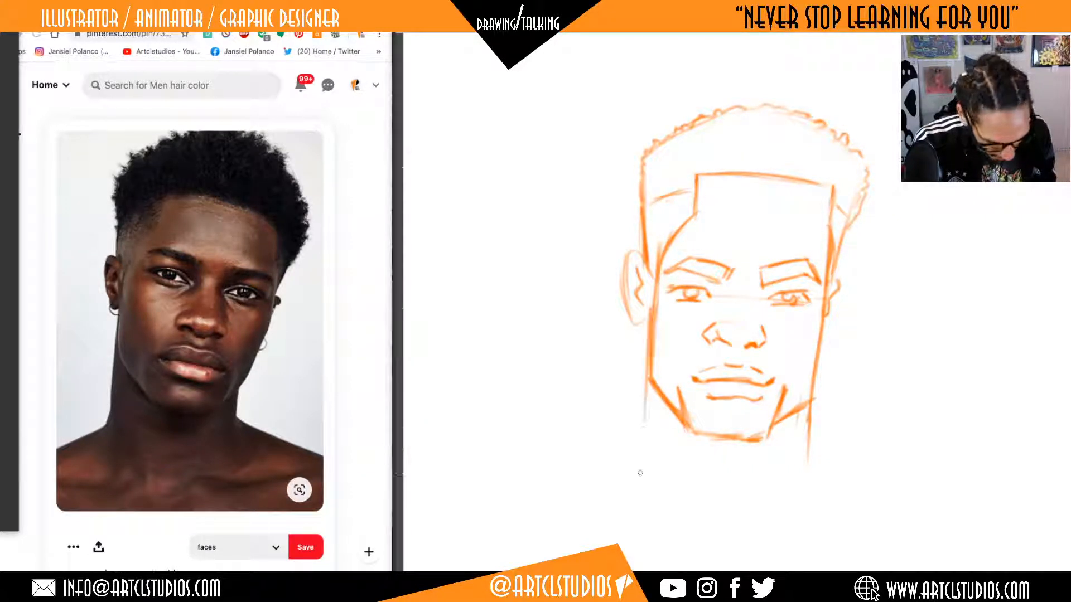
pyautogui.moveTo(649, 318); pyautogui.dragTo(645, 507)
# Erase the right cheek and neck line, and redraw the right jaw tapering from the ear to the chin.
pyautogui.moveTo(810, 417)
pyautogui.mouseDown()
pyautogui.moveTo(801, 466)
pyautogui.moveTo(826, 321)
pyautogui.moveTo(815, 392)
pyautogui.mouseUp()
pyautogui.press('e')
pyautogui.moveTo(828, 331); pyautogui.dragTo(801, 385)
pyautogui.press('b')
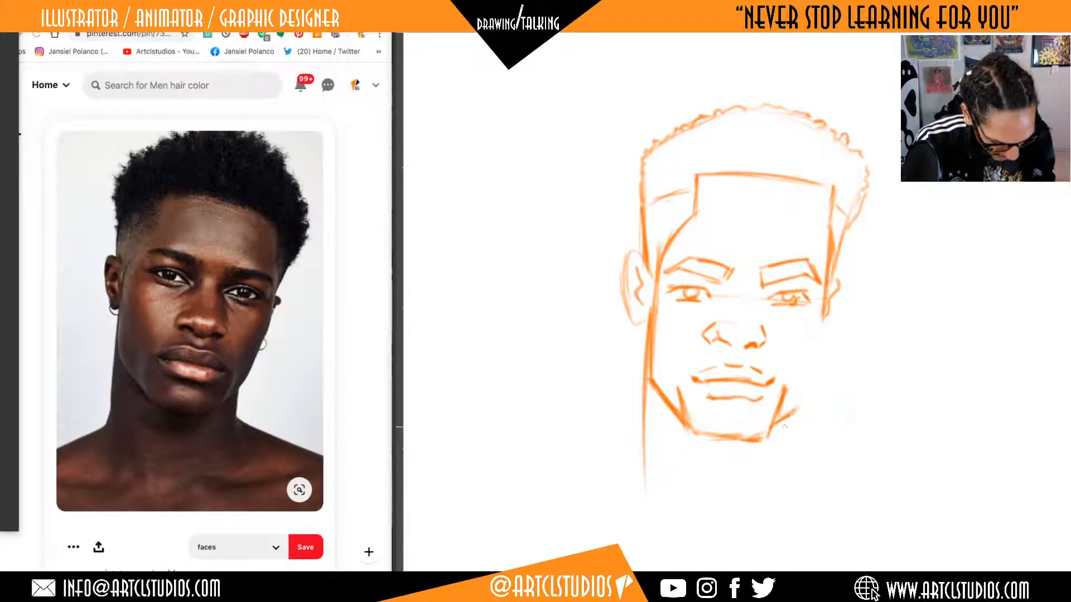
pyautogui.moveTo(772, 427); pyautogui.dragTo(803, 400)
pyautogui.moveTo(804, 400)
pyautogui.mouseDown()
pyautogui.moveTo(772, 425)
pyautogui.moveTo(811, 368)
pyautogui.moveTo(825, 290)
pyautogui.mouseUp()
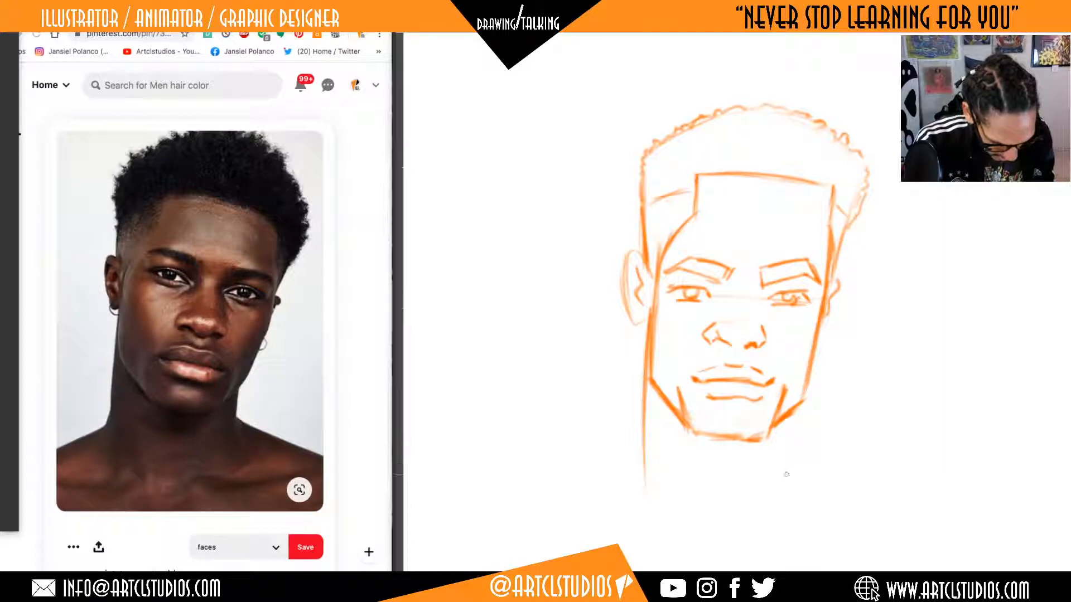
# Draw the right neck line below the jaw and a short slanted shoulder stroke on each side of the neck.
pyautogui.moveTo(786, 469)
pyautogui.mouseDown()
pyautogui.moveTo(790, 426)
pyautogui.moveTo(784, 480)
pyautogui.mouseUp()
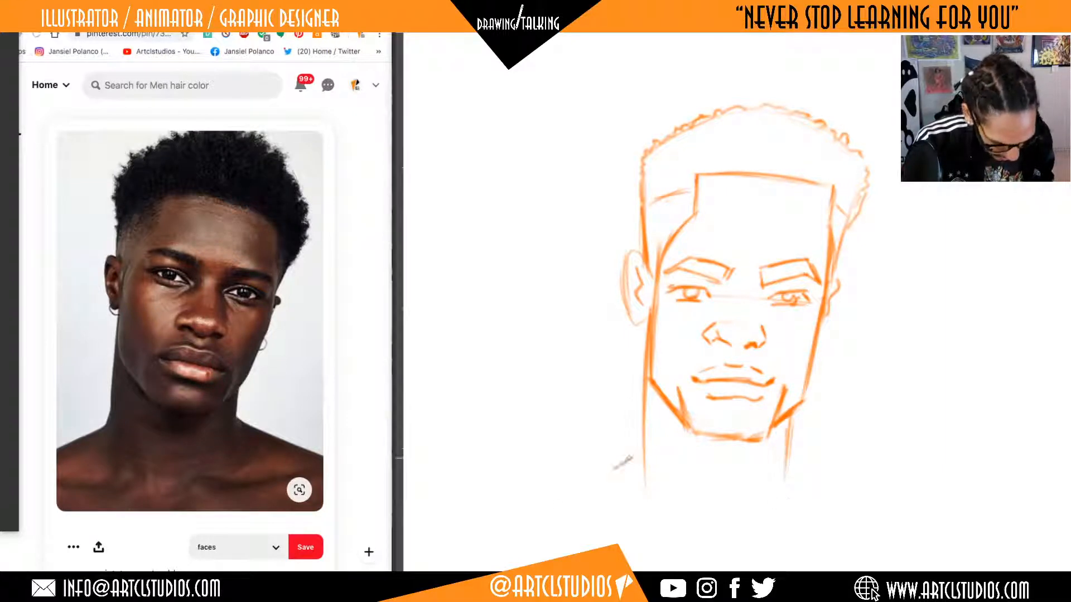
pyautogui.moveTo(630, 458); pyautogui.dragTo(614, 469)
pyautogui.moveTo(791, 456); pyautogui.dragTo(805, 469)
# Erase the eye on the right side of the face and redraw it slightly closer to the nose.
pyautogui.press('e')
pyautogui.moveTo(778, 291)
pyautogui.mouseDown()
pyautogui.moveTo(793, 297)
pyautogui.moveTo(757, 310)
pyautogui.moveTo(803, 300)
pyautogui.moveTo(775, 303)
pyautogui.mouseUp()
pyautogui.press('b')
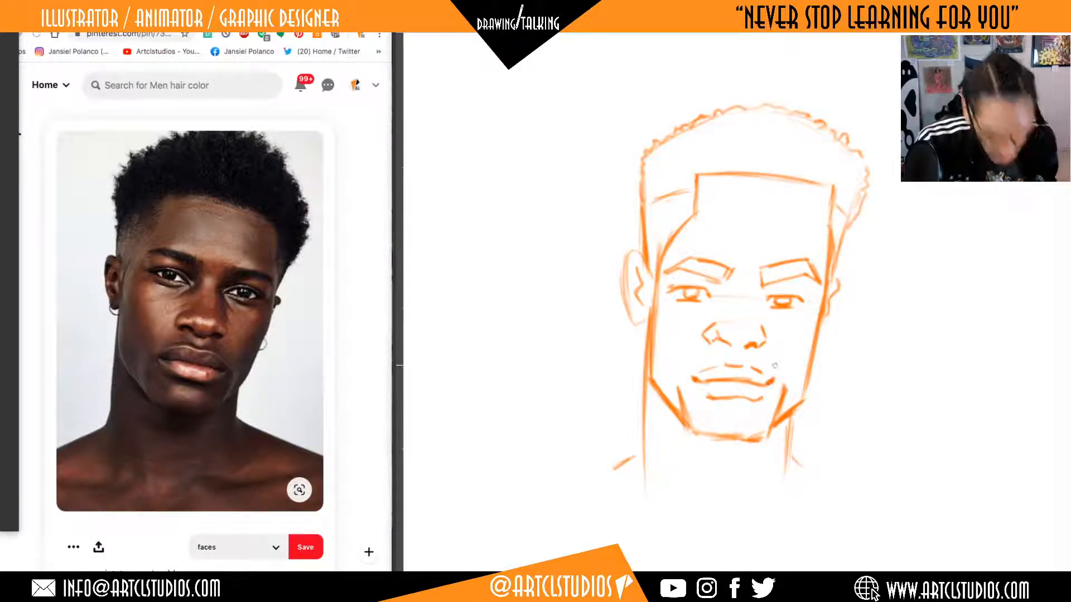
# Switch to Pinterest and open the related pin of the man in a dark turtleneck and blazer as the reference.
pyautogui.moveTo(848, 388)
pyautogui.mouseDown()
pyautogui.moveTo(764, 363)
pyautogui.moveTo(778, 371)
pyautogui.mouseUp()
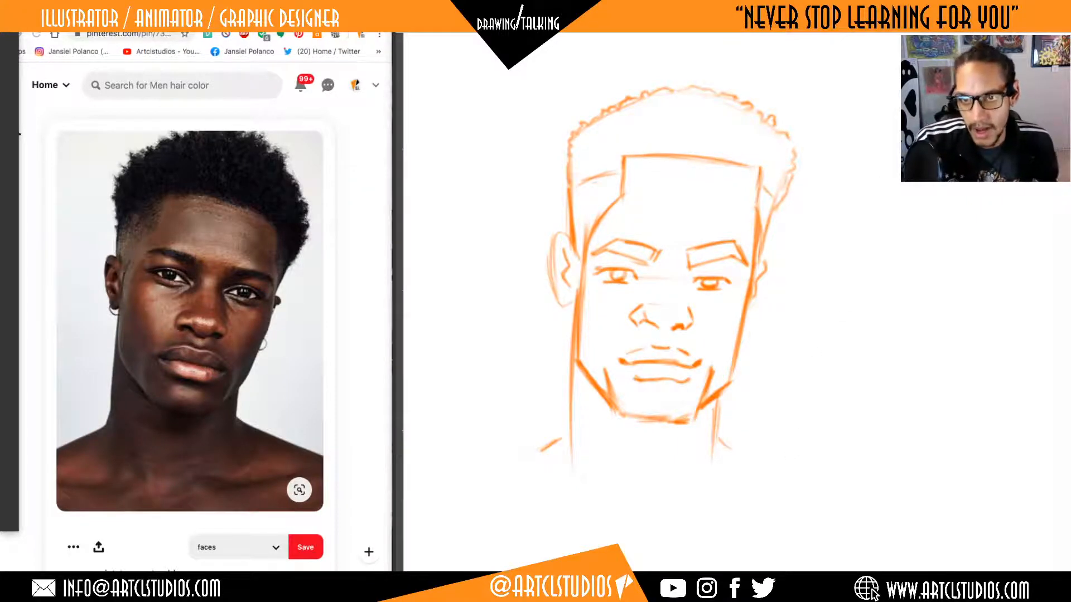
pyautogui.press('Tab')
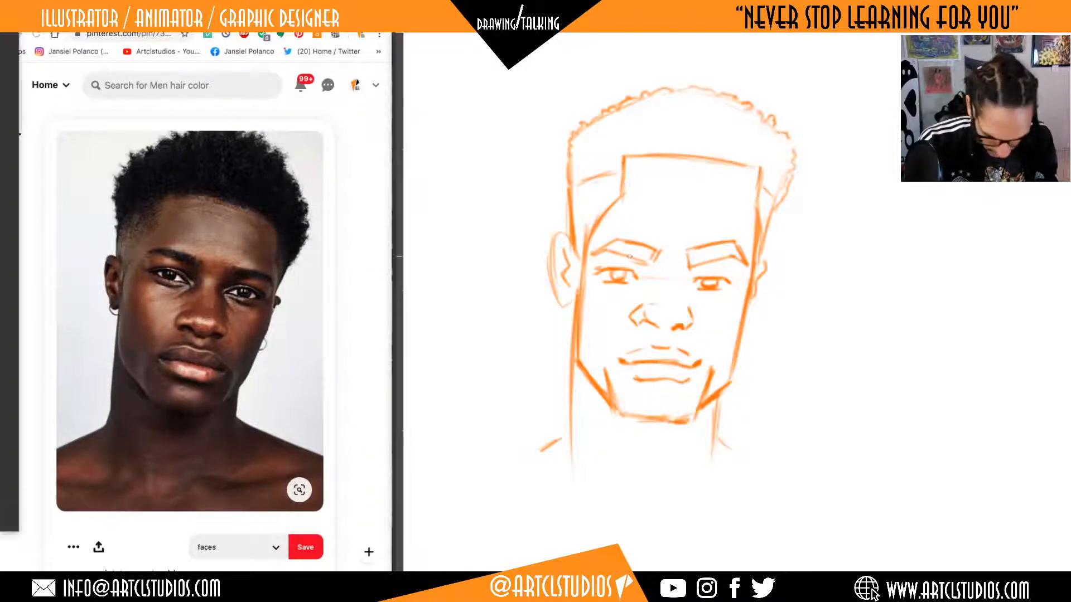
pyautogui.scroll(-10, 203, 459)
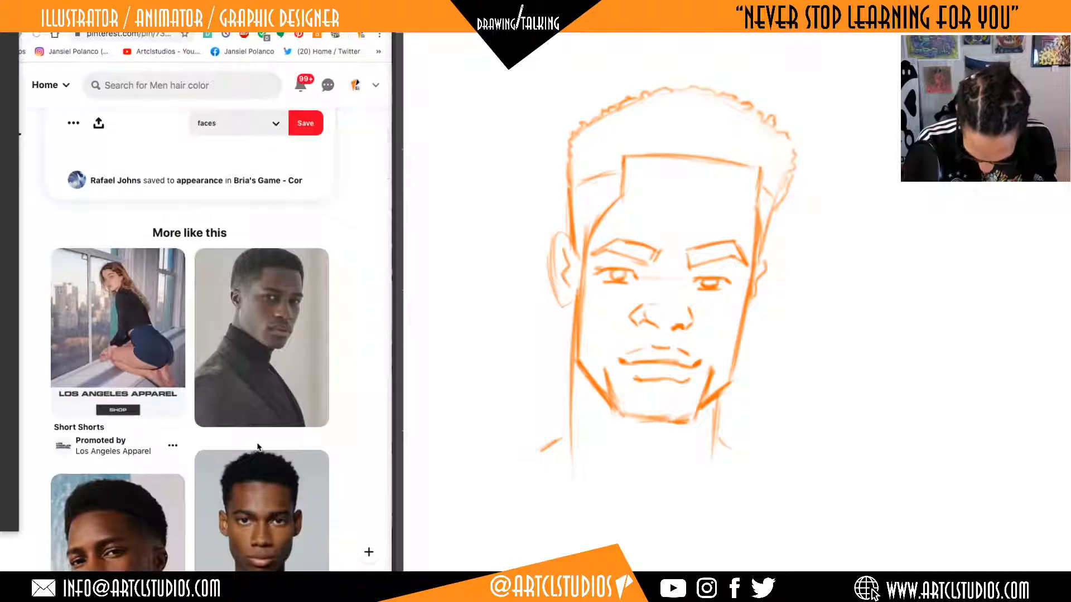
pyautogui.scroll(-5, 246, 424)
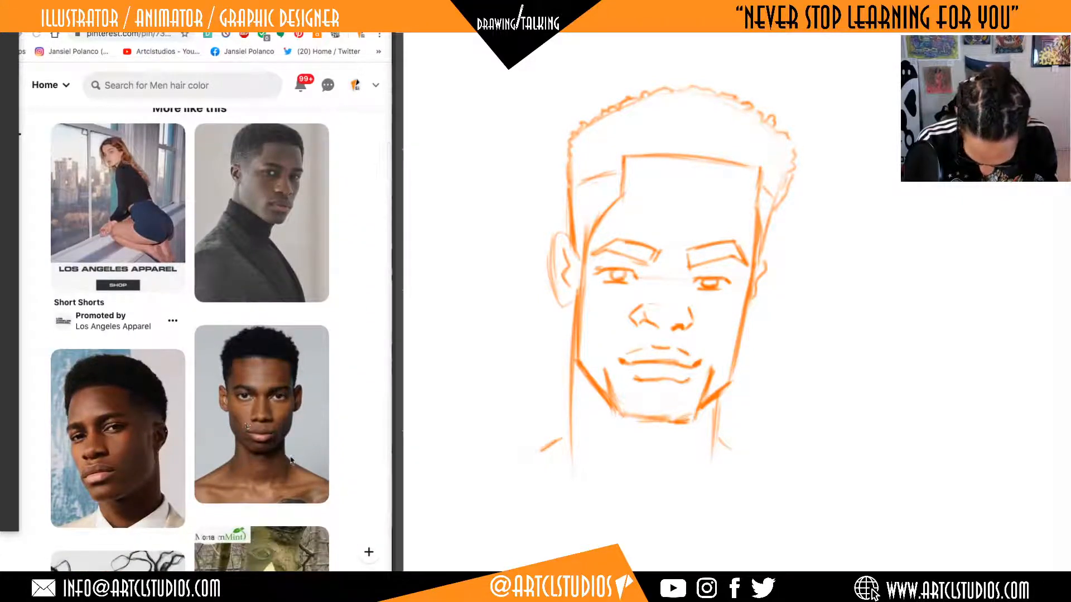
pyautogui.scroll(1, 291, 458)
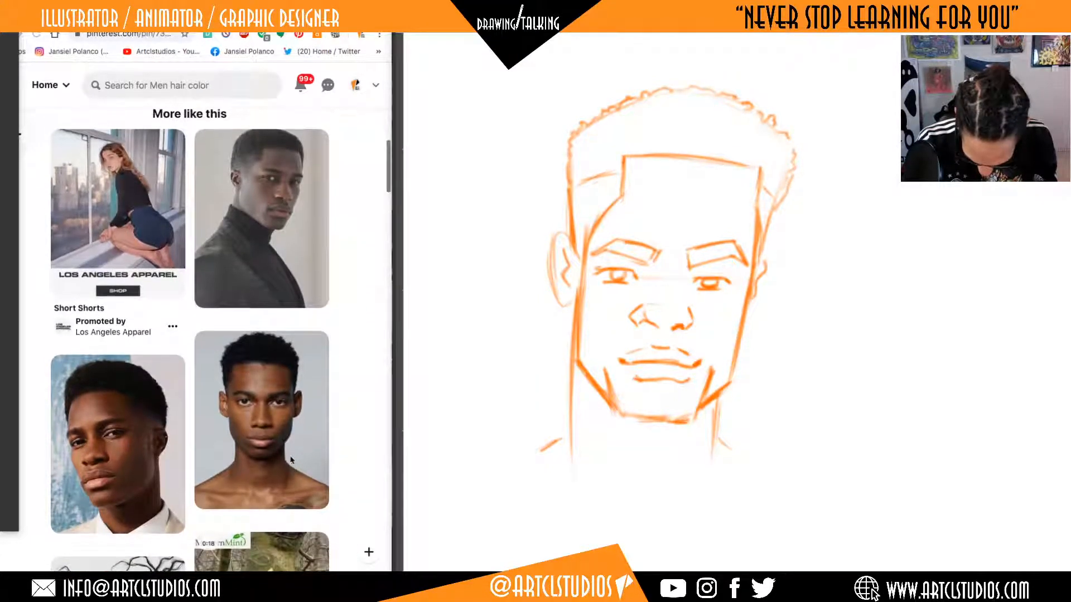
pyautogui.click(284, 243)
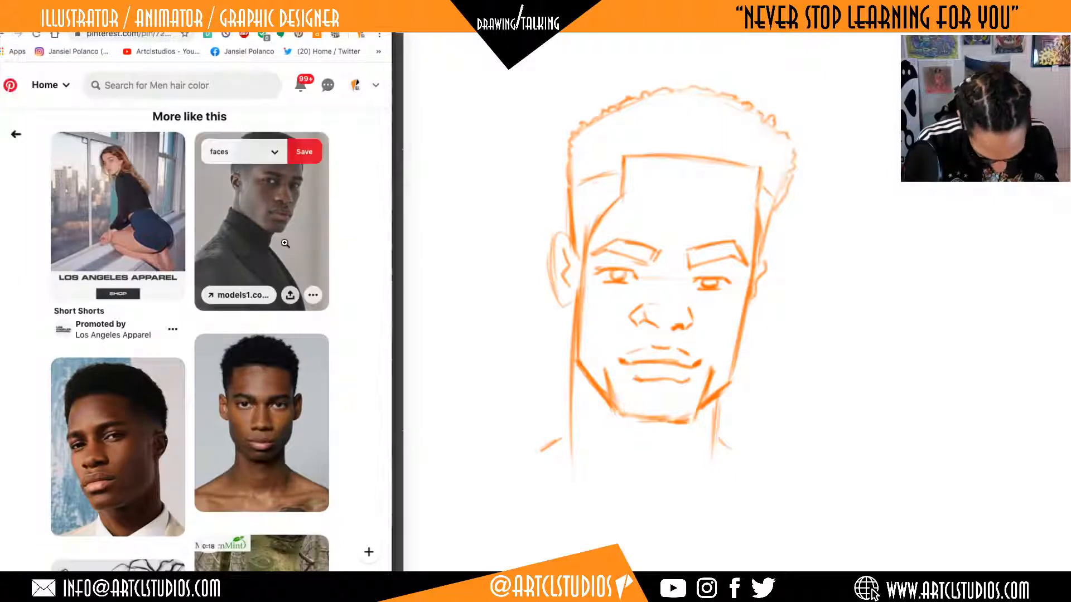
pyautogui.click(285, 244)
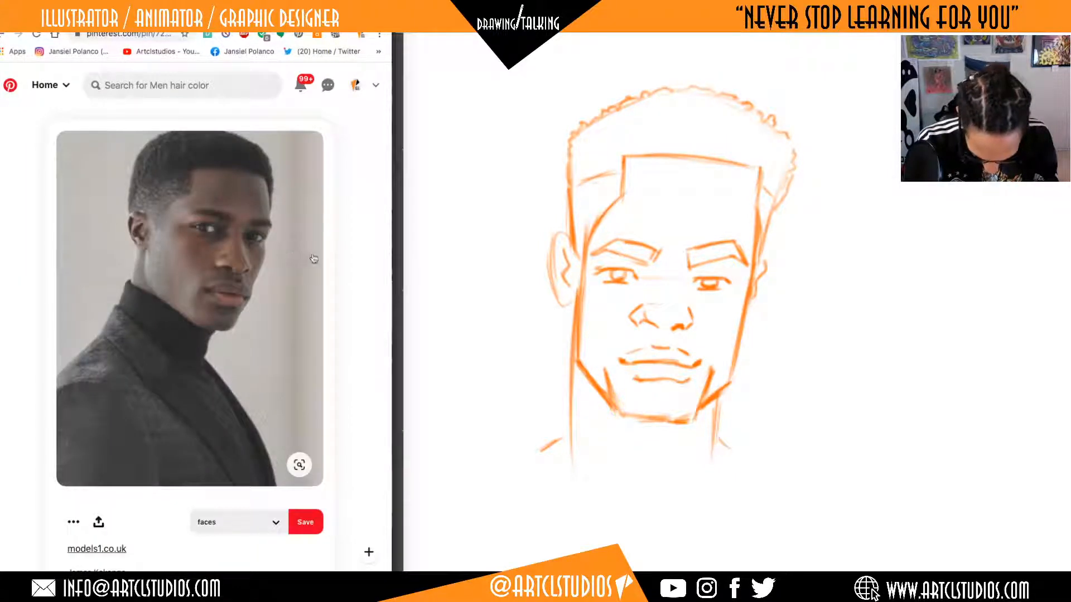
pyautogui.scroll(-5, 288, 265)
pyautogui.scroll(-2, 290, 266)
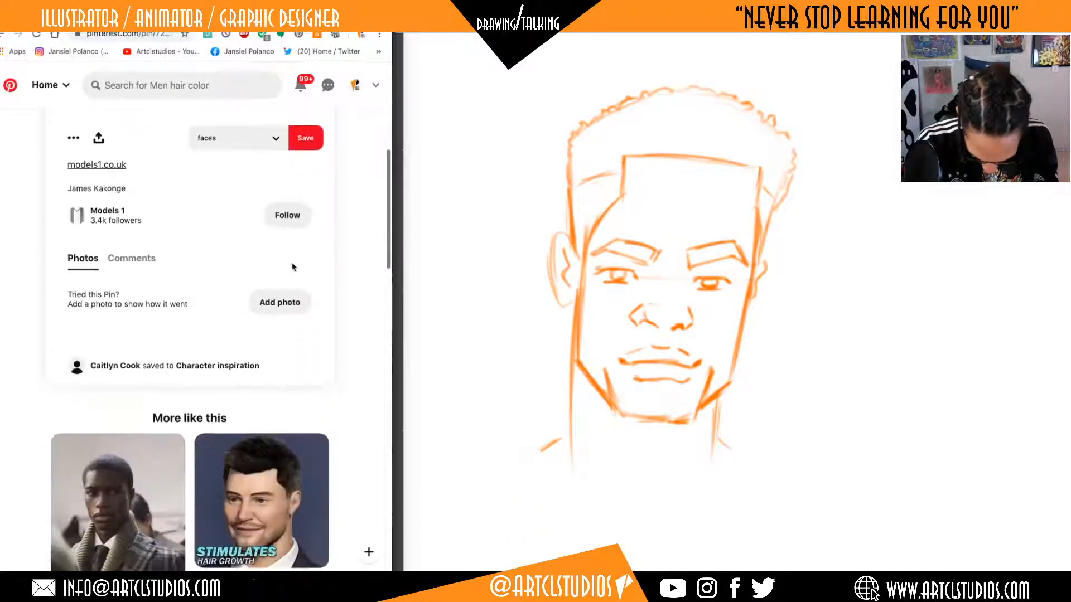
pyautogui.scroll(7, 293, 267)
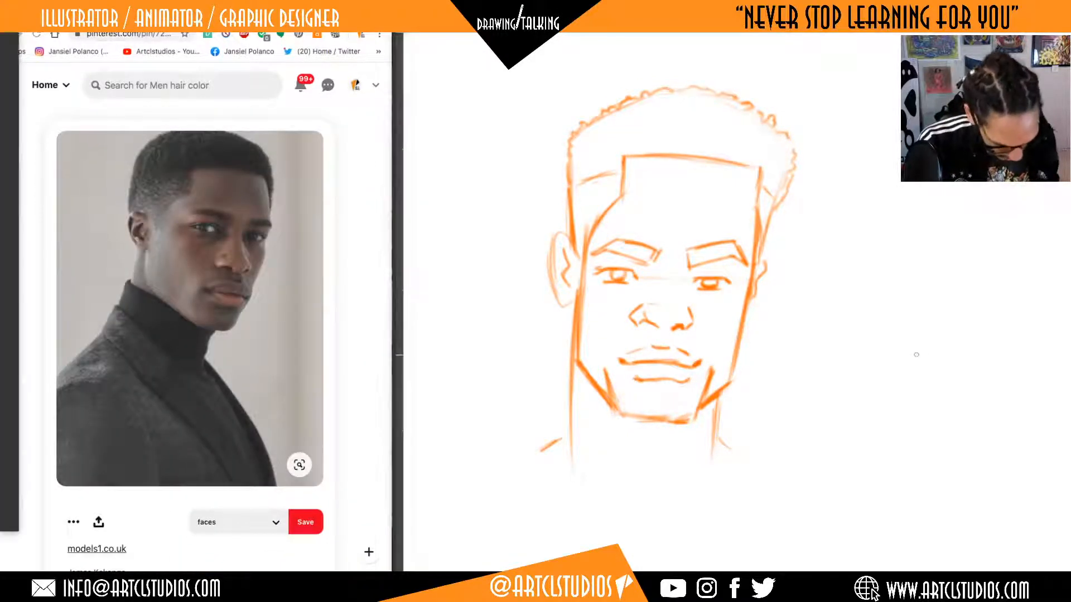
# Return to the drawing canvas and darken the right edge of the front-facing head's forehead.
pyautogui.moveTo(951, 358); pyautogui.dragTo(810, 351)
pyautogui.moveTo(867, 252); pyautogui.dragTo(850, 254)
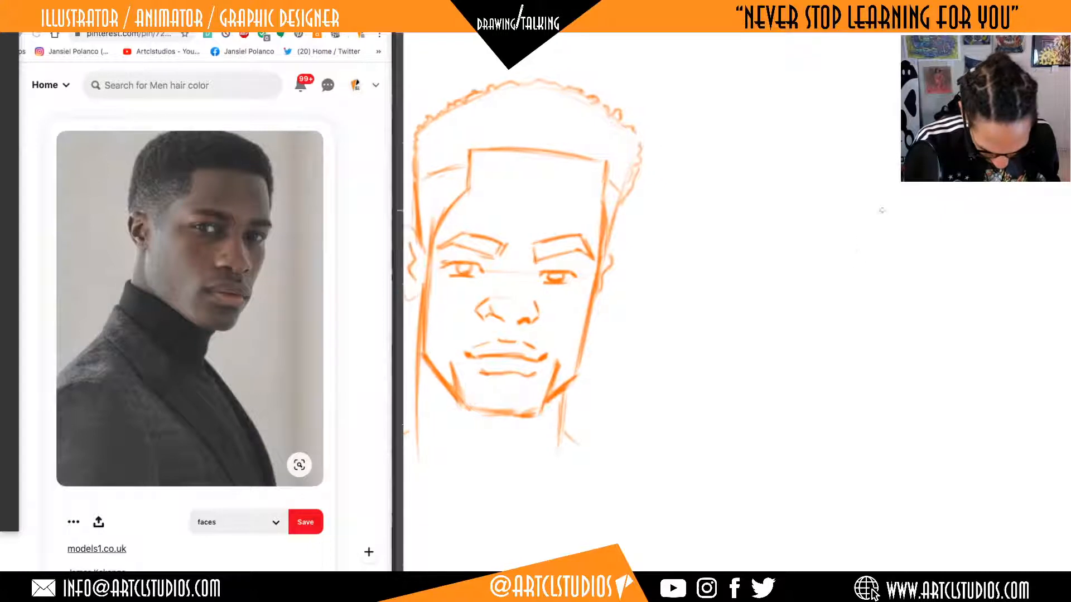
pyautogui.moveTo(922, 271)
pyautogui.mouseDown()
pyautogui.moveTo(886, 268)
pyautogui.moveTo(829, 229)
pyautogui.mouseUp()
pyautogui.moveTo(833, 265); pyautogui.dragTo(852, 276)
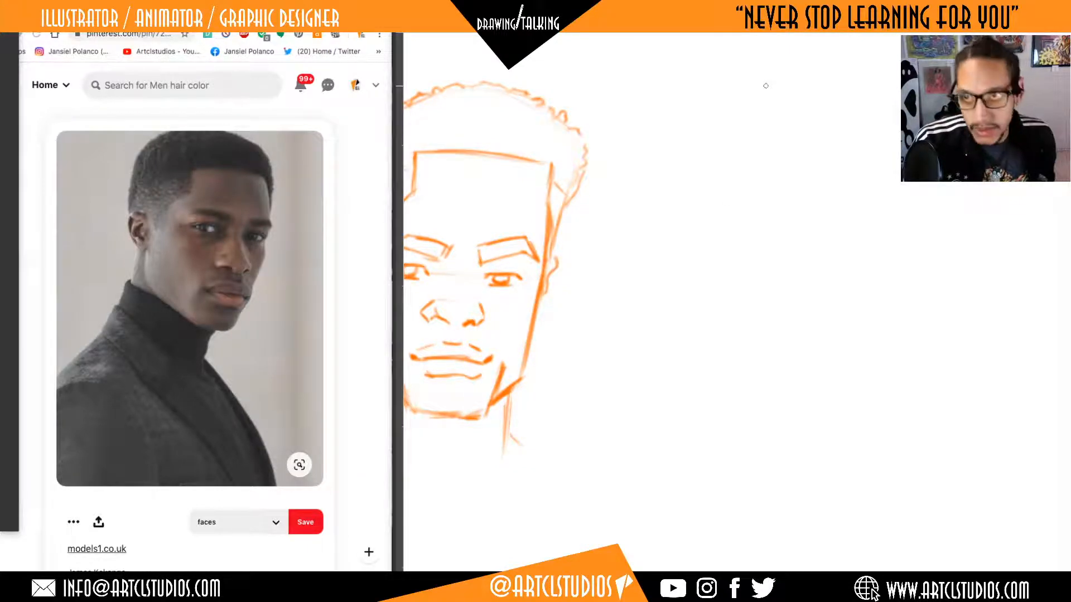
pyautogui.press('super+Tab')
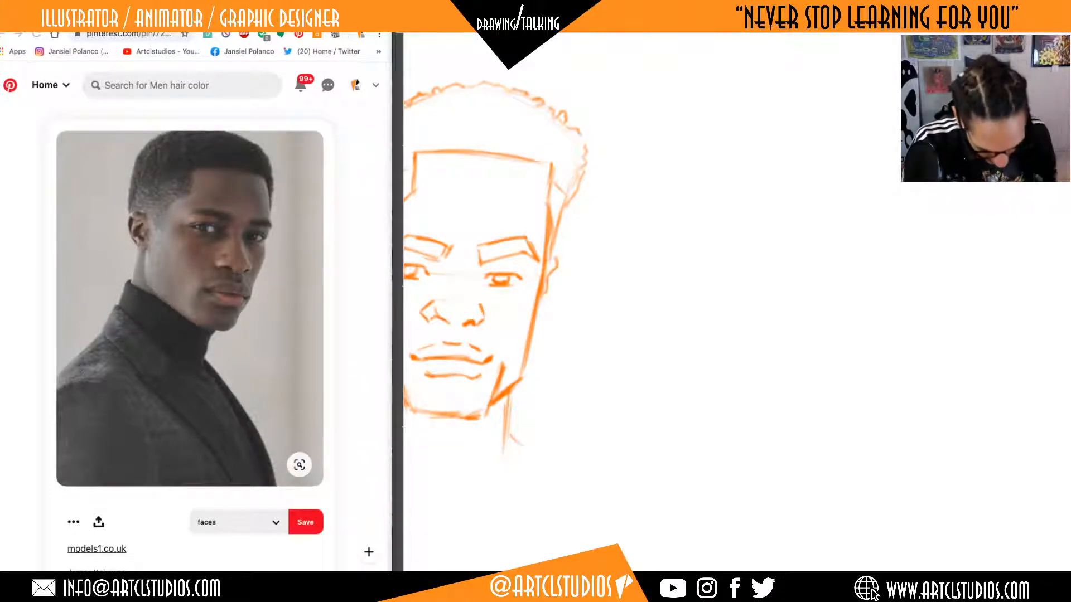
pyautogui.click(542, 165)
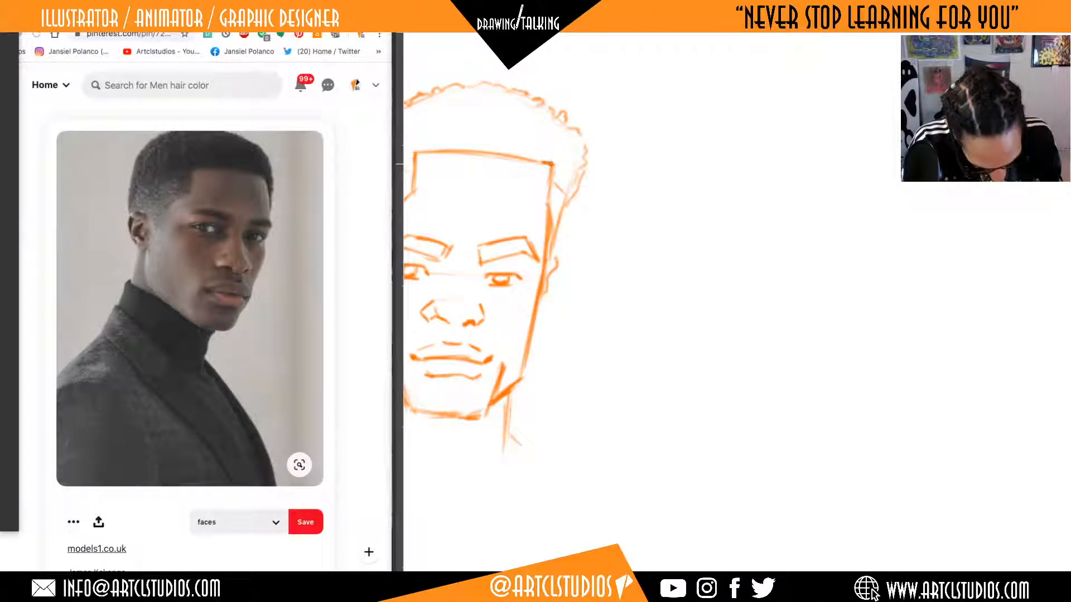
pyautogui.moveTo(550, 164); pyautogui.dragTo(542, 294)
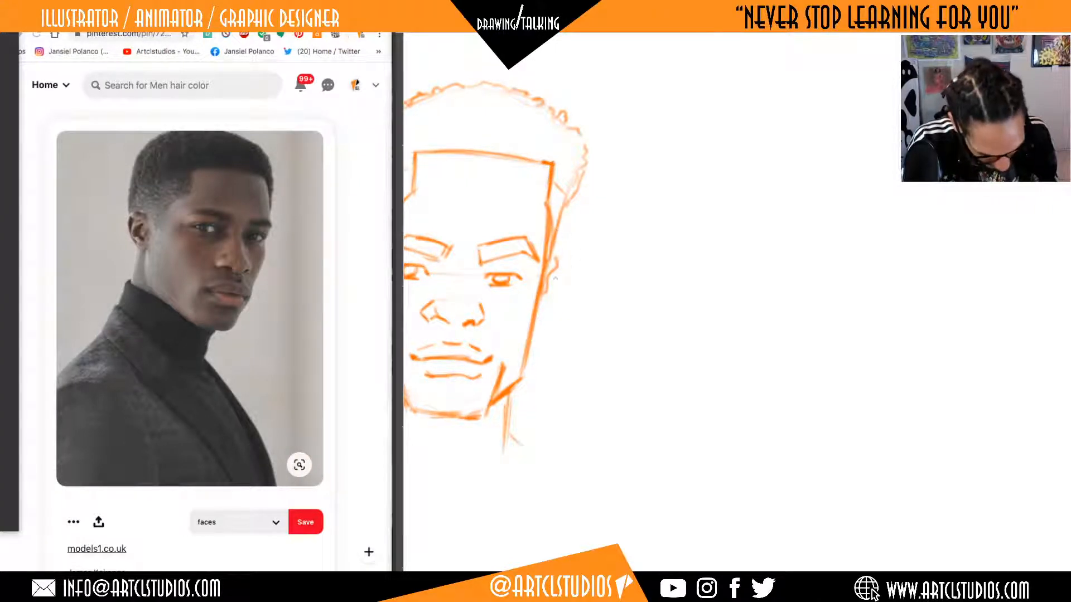
# Start a three-quarter head beside the first one with a slanted jaw line and a vertical edge rising from the chin.
pyautogui.moveTo(788, 294); pyautogui.dragTo(778, 324)
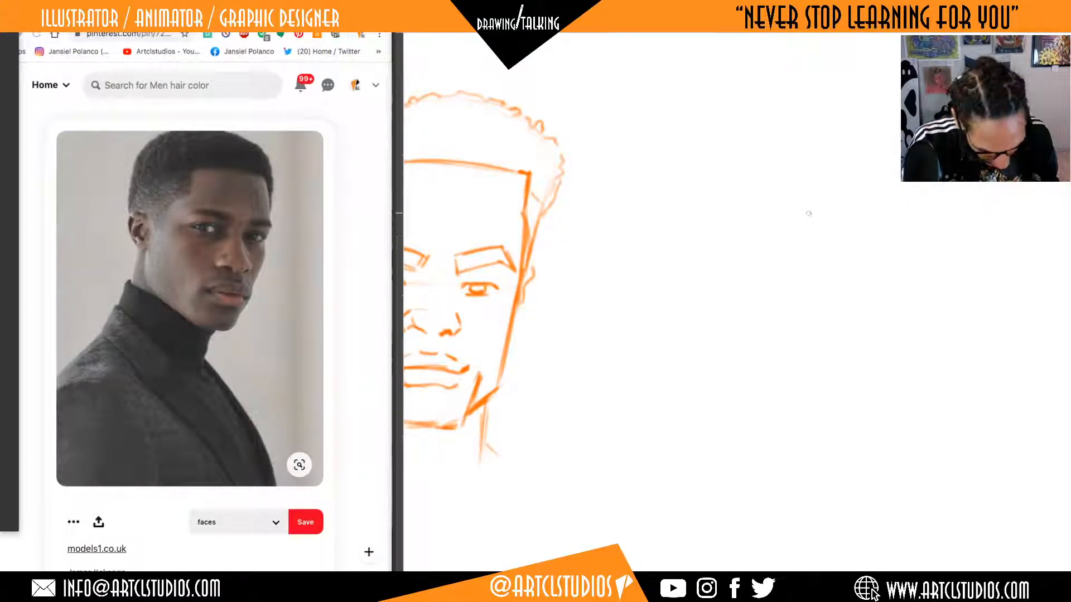
pyautogui.moveTo(815, 412)
pyautogui.mouseDown()
pyautogui.moveTo(863, 412)
pyautogui.moveTo(718, 356)
pyautogui.moveTo(739, 161)
pyautogui.moveTo(725, 357)
pyautogui.mouseUp()
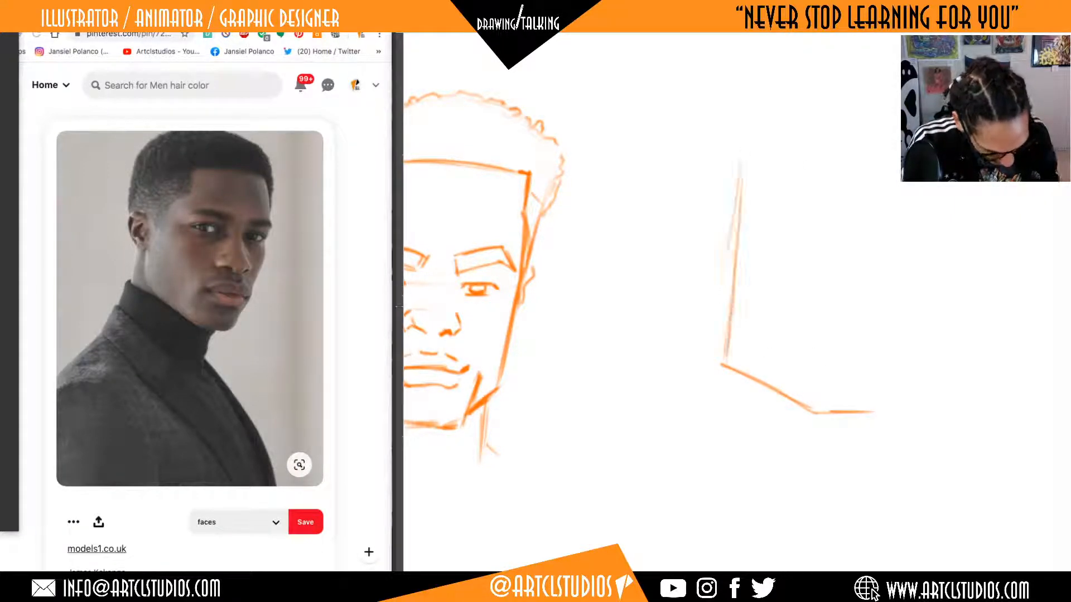
pyautogui.moveTo(815, 404); pyautogui.dragTo(826, 238)
pyautogui.moveTo(829, 196)
pyautogui.mouseDown()
pyautogui.moveTo(816, 401)
pyautogui.moveTo(896, 410)
pyautogui.moveTo(805, 363)
pyautogui.moveTo(728, 351)
pyautogui.moveTo(714, 366)
pyautogui.moveTo(747, 386)
pyautogui.mouseUp()
# Erase the first back edge of the new head, extend the jaw line farther back, and draw a new vertical back edge.
pyautogui.press('e')
pyautogui.press('b')
pyautogui.moveTo(698, 345); pyautogui.dragTo(745, 375)
pyautogui.moveTo(690, 290); pyautogui.dragTo(696, 335)
pyautogui.moveTo(697, 342); pyautogui.dragTo(697, 256)
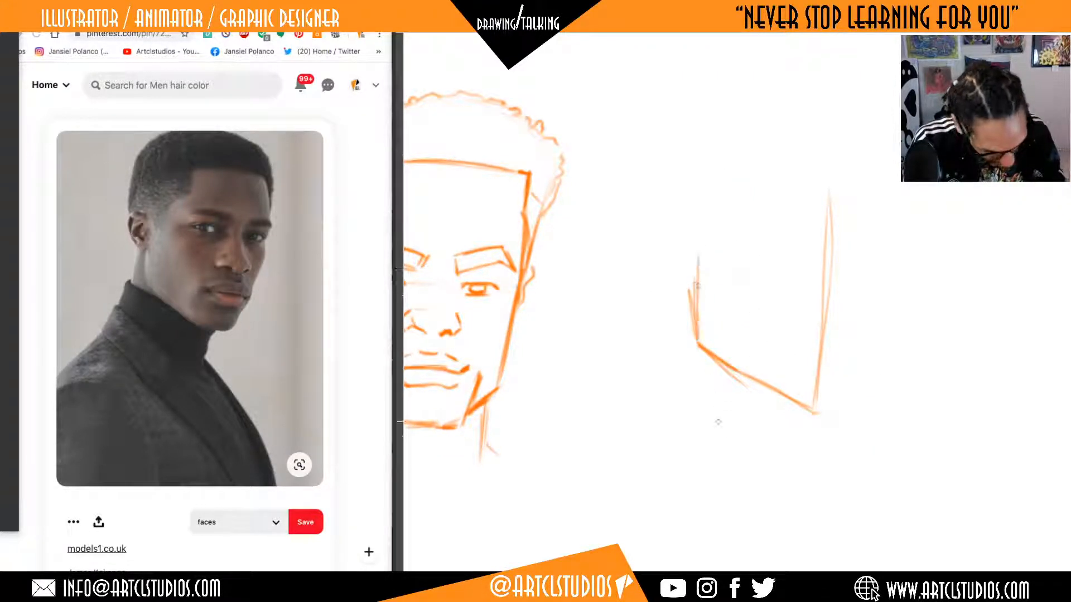
# Complete the face box with a chin base, far edge and wrapping eye line, and add an ear at the back edge.
pyautogui.moveTo(819, 412); pyautogui.dragTo(873, 399)
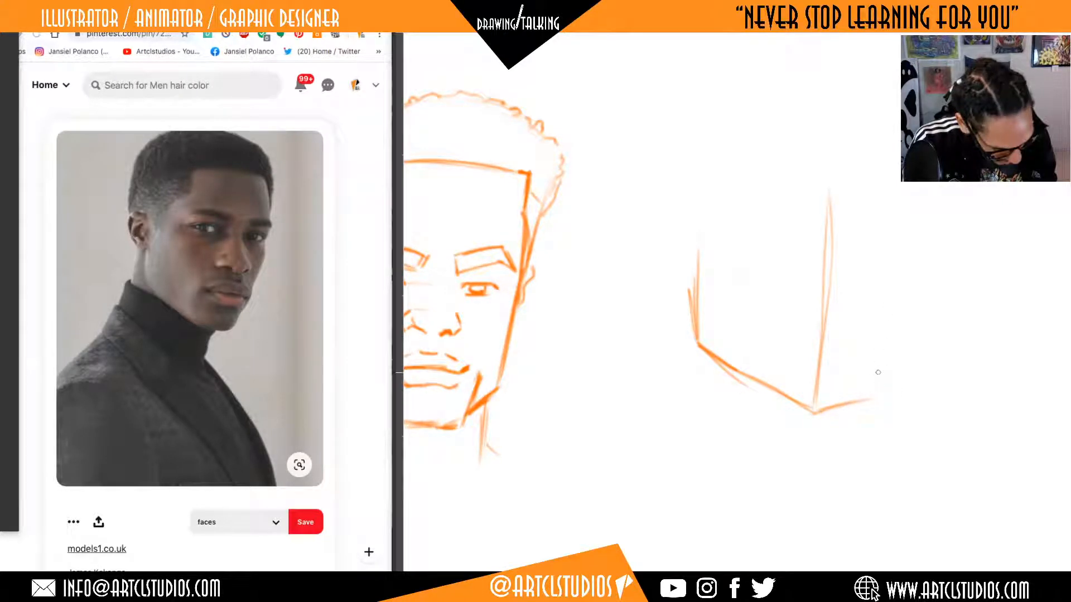
pyautogui.moveTo(876, 390); pyautogui.dragTo(895, 216)
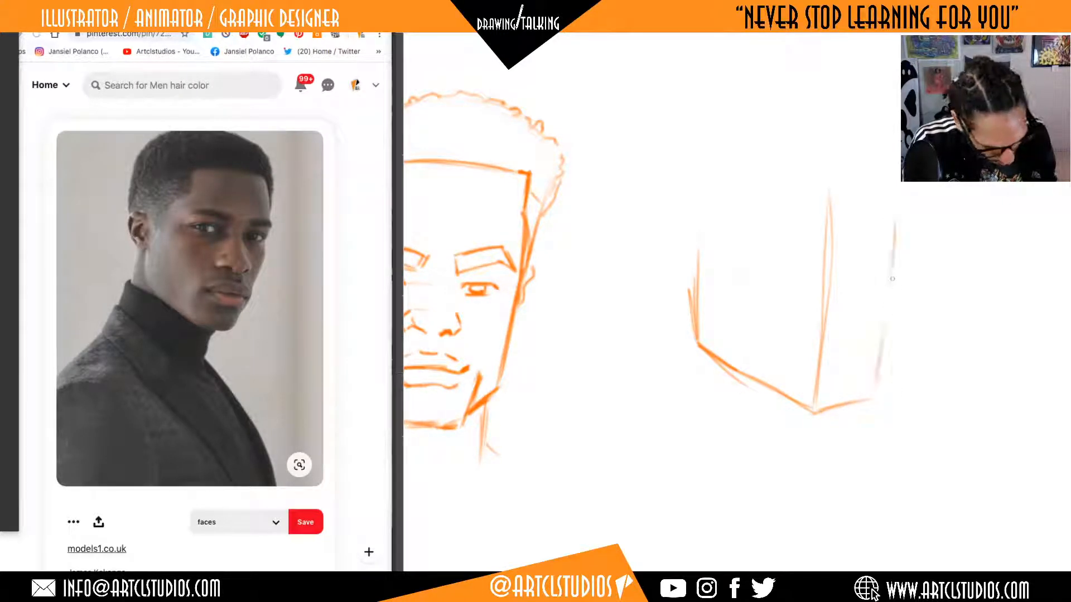
pyautogui.moveTo(717, 241)
pyautogui.mouseDown()
pyautogui.moveTo(819, 275)
pyautogui.moveTo(873, 275)
pyautogui.mouseUp()
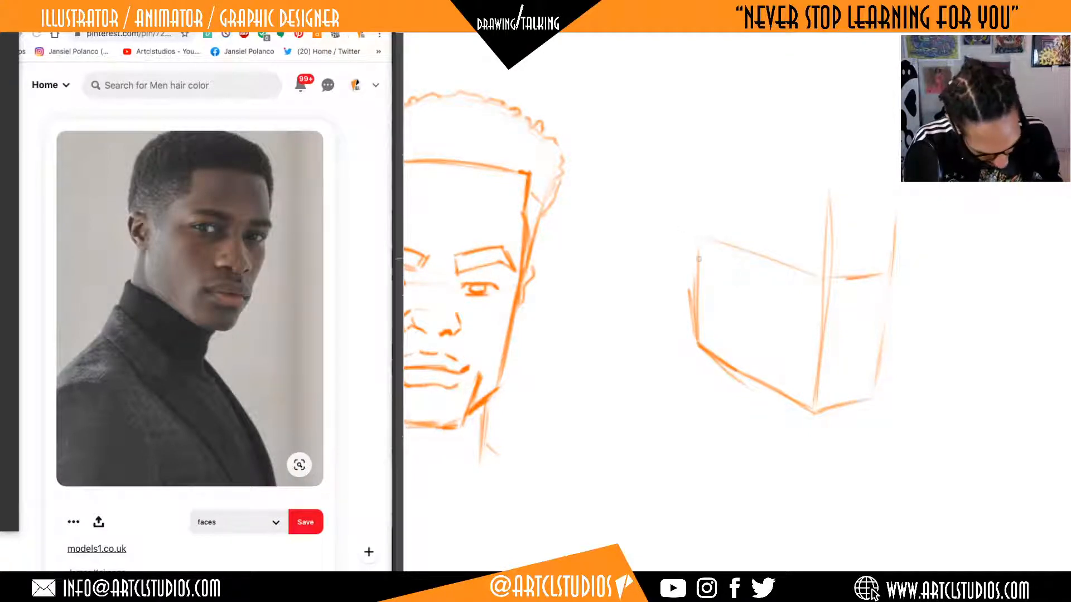
pyautogui.moveTo(699, 246)
pyautogui.mouseDown()
pyautogui.moveTo(678, 263)
pyautogui.moveTo(694, 280)
pyautogui.moveTo(692, 252)
pyautogui.moveTo(690, 267)
pyautogui.mouseUp()
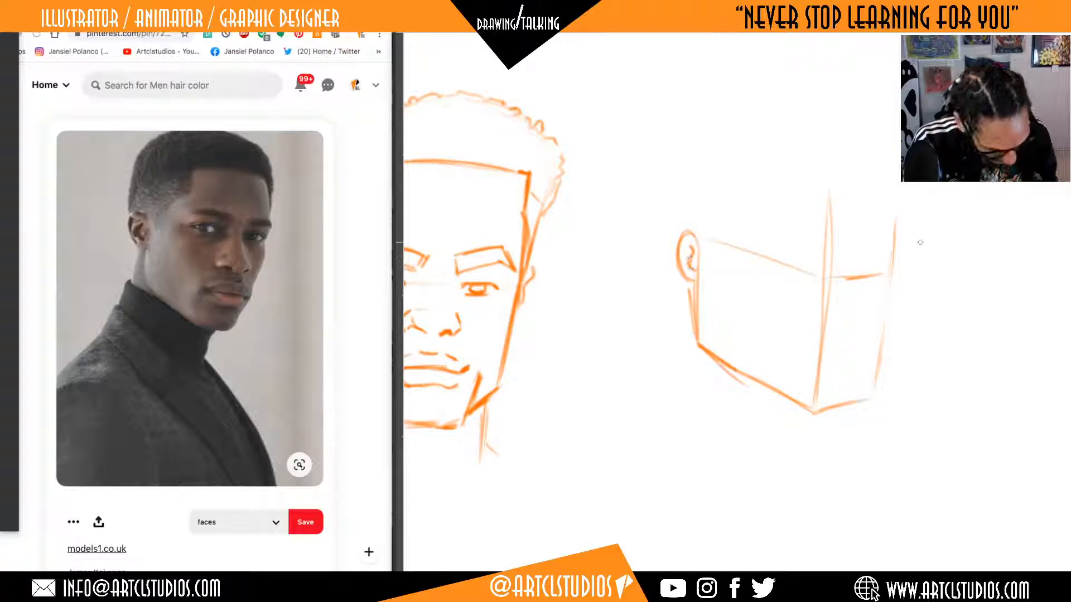
pyautogui.moveTo(797, 403); pyautogui.dragTo(821, 254)
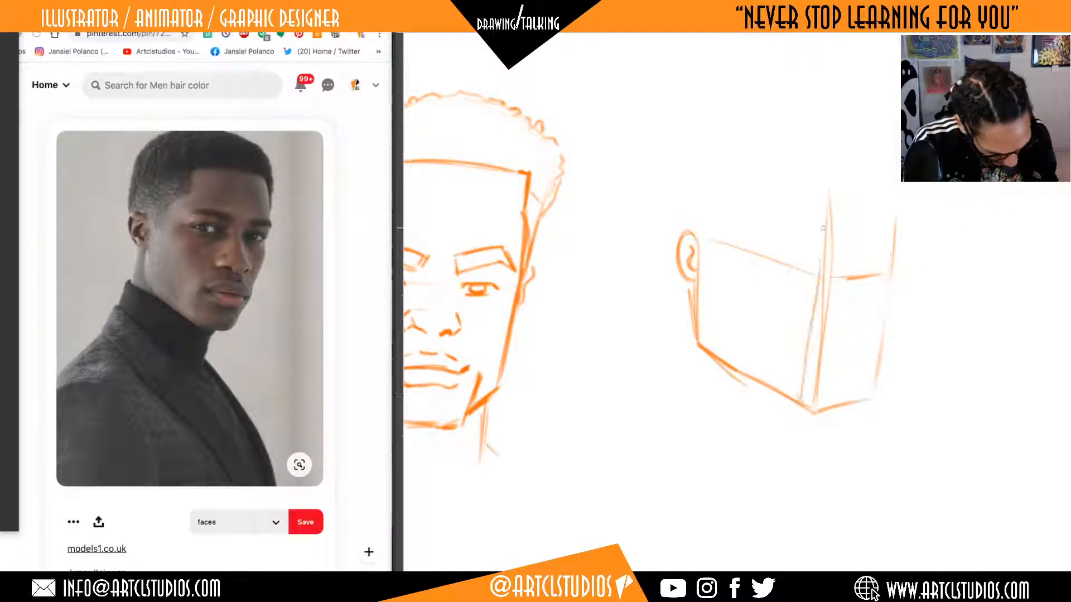
pyautogui.moveTo(819, 207); pyautogui.dragTo(807, 355)
pyautogui.hotkey('ctrl', 'z')
pyautogui.hotkey('ctrl', 'z')
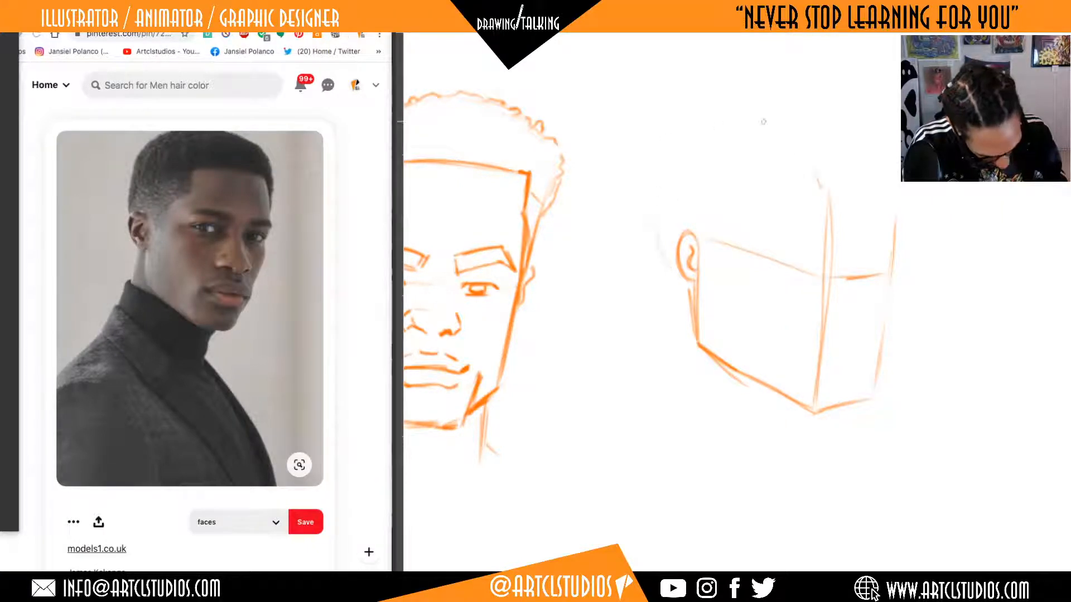
# Sketch the rounded skull and hair outline over the face box, from behind the ear to the far side.
pyautogui.moveTo(841, 126); pyautogui.dragTo(888, 122)
pyautogui.moveTo(775, 129)
pyautogui.mouseDown()
pyautogui.moveTo(879, 118)
pyautogui.moveTo(902, 231)
pyautogui.mouseUp()
pyautogui.moveTo(868, 123); pyautogui.dragTo(843, 111)
pyautogui.moveTo(723, 111)
pyautogui.mouseDown()
pyautogui.moveTo(655, 159)
pyautogui.moveTo(666, 257)
pyautogui.mouseUp()
pyautogui.moveTo(688, 125)
pyautogui.mouseDown()
pyautogui.moveTo(835, 105)
pyautogui.moveTo(896, 249)
pyautogui.mouseUp()
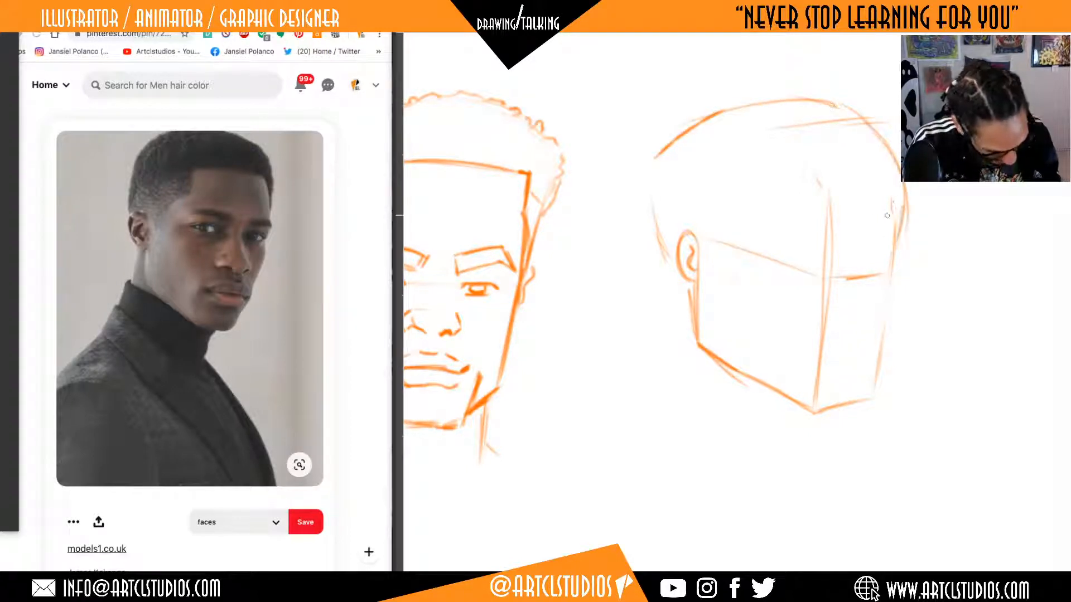
# Extend the head box's back edge upward and draw its upper edges across the side and front of the forehead.
pyautogui.moveTo(704, 168); pyautogui.dragTo(701, 250)
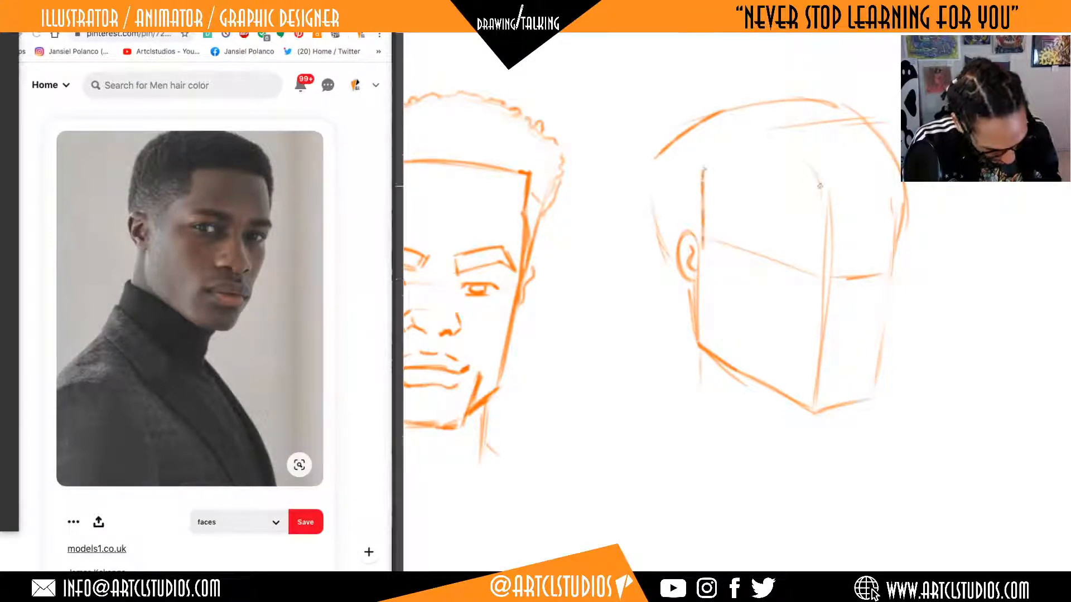
pyautogui.moveTo(828, 194); pyautogui.dragTo(887, 177)
pyautogui.moveTo(717, 170)
pyautogui.mouseDown()
pyautogui.moveTo(788, 181)
pyautogui.moveTo(818, 135)
pyautogui.moveTo(883, 153)
pyautogui.mouseUp()
pyautogui.hotkey('ctrl', 'z')
pyautogui.hotkey('ctrl', 'z')
pyautogui.moveTo(846, 189); pyautogui.dragTo(895, 178)
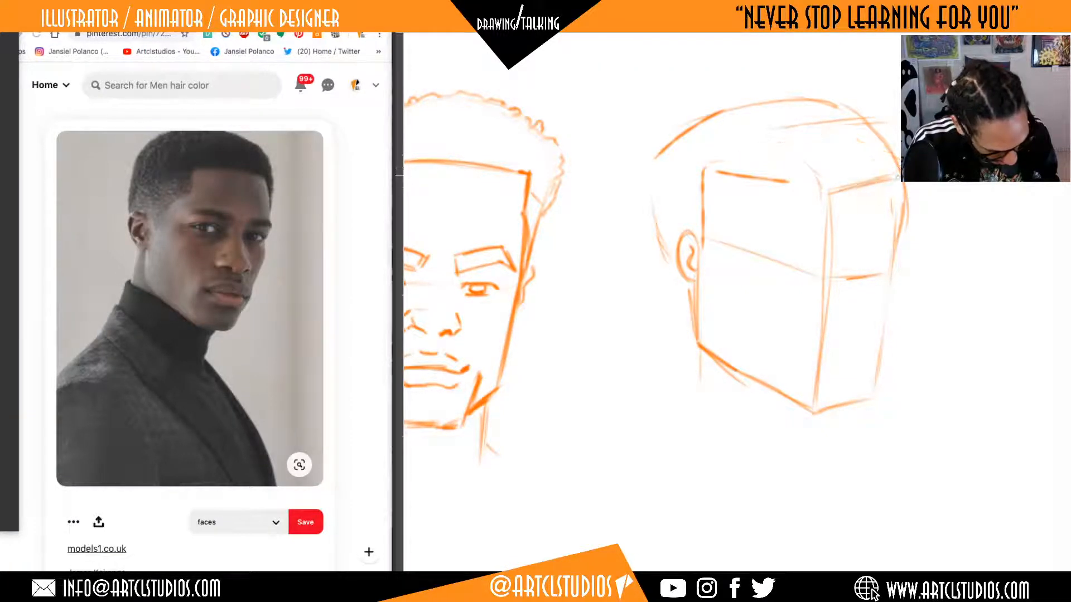
# Sketch the box's top plane in perspective and curve a line from the crown down to the front vertical edge.
pyautogui.moveTo(815, 141); pyautogui.dragTo(893, 177)
pyautogui.moveTo(719, 157); pyautogui.dragTo(800, 133)
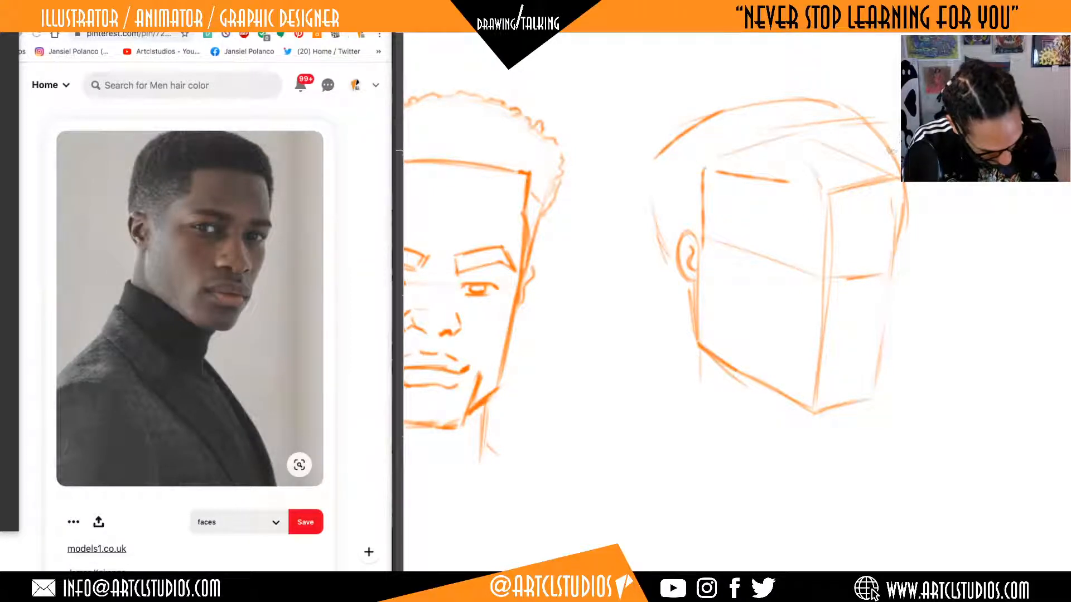
pyautogui.moveTo(735, 115); pyautogui.dragTo(825, 245)
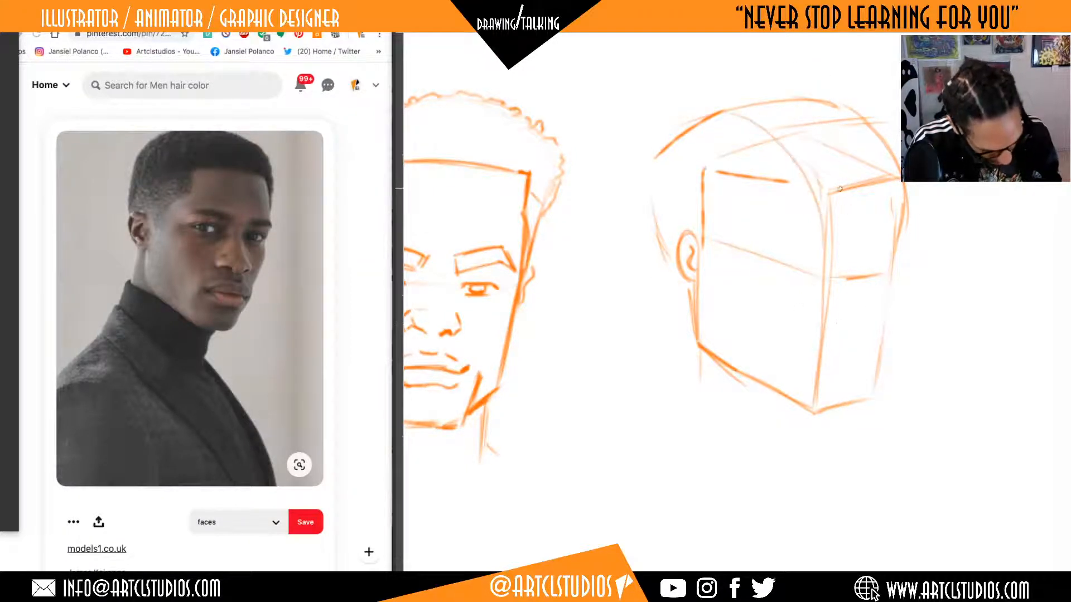
# Sketch an oval cranium with curved contour lines in the blank area beside the three-quarter head.
pyautogui.moveTo(924, 228); pyautogui.dragTo(755, 359)
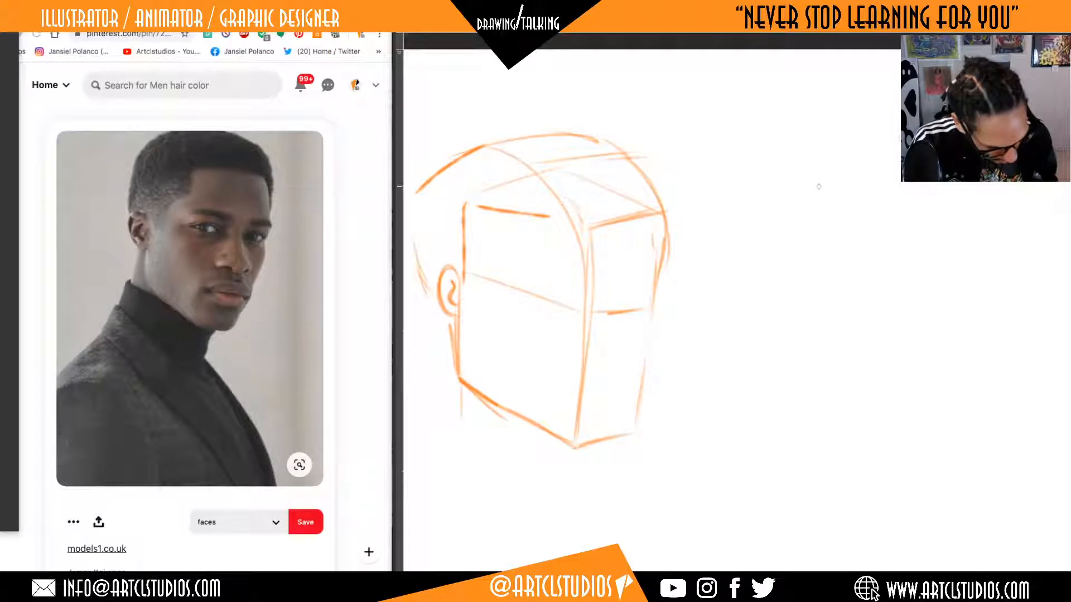
pyautogui.moveTo(892, 146)
pyautogui.mouseDown()
pyautogui.moveTo(904, 287)
pyautogui.moveTo(808, 246)
pyautogui.mouseUp()
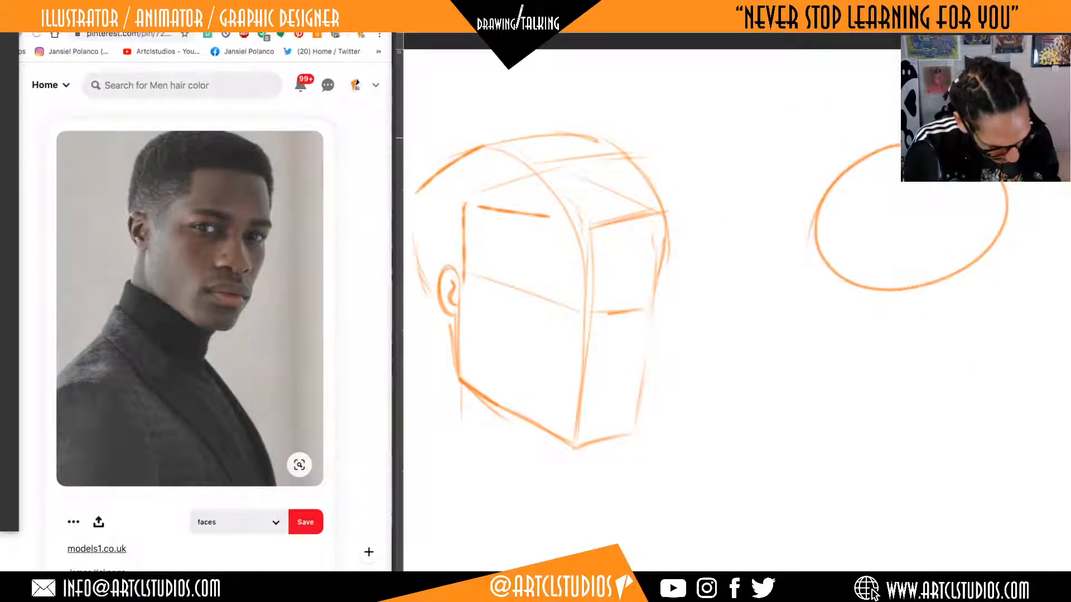
pyautogui.moveTo(951, 183); pyautogui.dragTo(950, 296)
pyautogui.moveTo(892, 187); pyautogui.dragTo(830, 282)
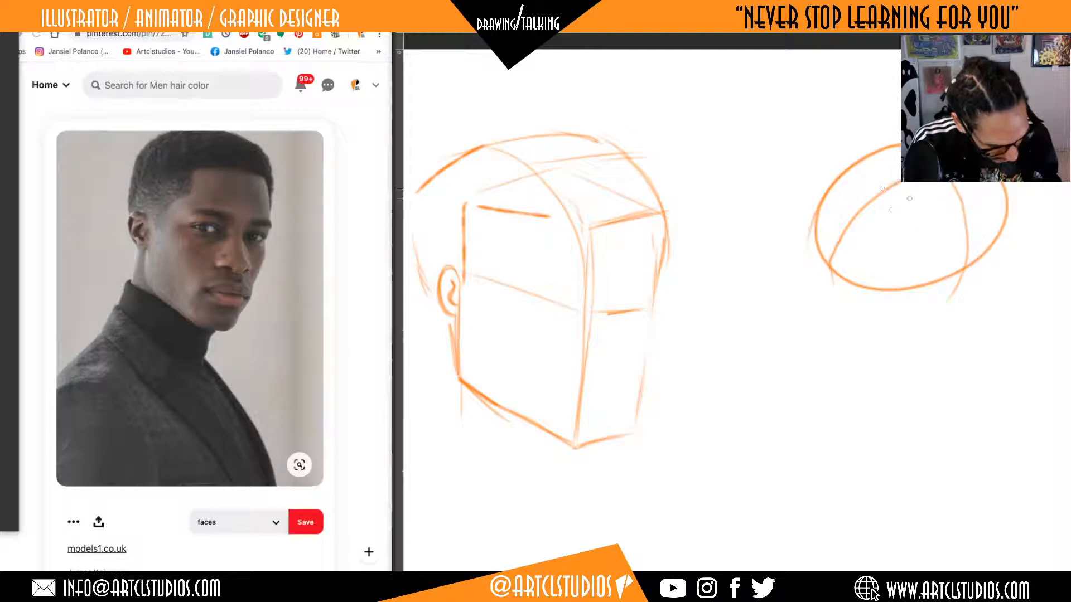
pyautogui.moveTo(890, 194); pyautogui.dragTo(913, 212)
pyautogui.moveTo(856, 192); pyautogui.dragTo(900, 201)
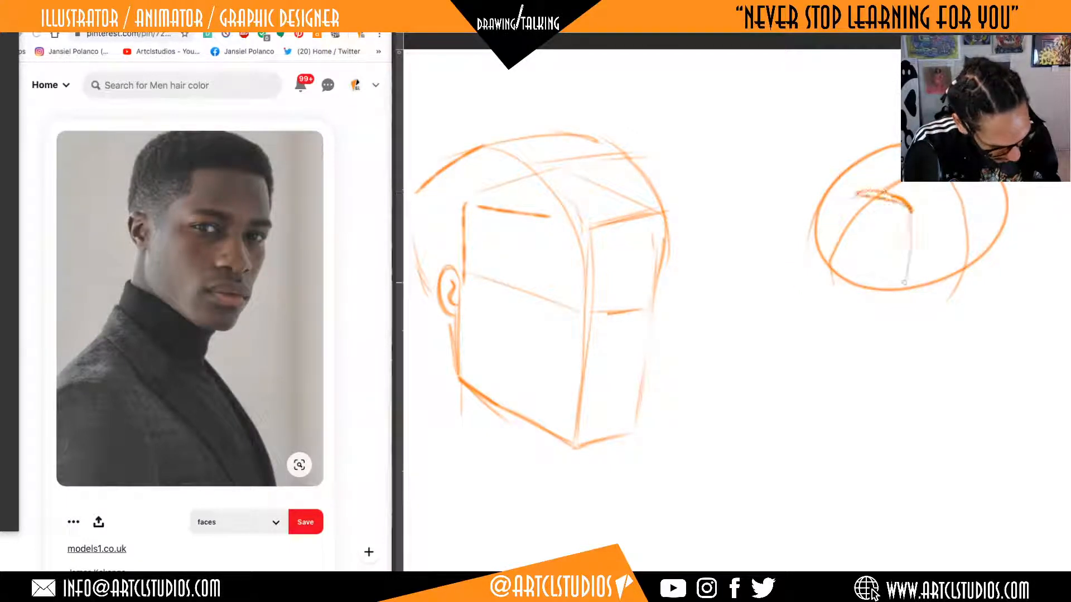
# Build a boxy face onto the oval cranium with side edges, a slanted jaw, a chin base and a front corner edge.
pyautogui.moveTo(837, 280)
pyautogui.mouseDown()
pyautogui.moveTo(841, 348)
pyautogui.moveTo(970, 394)
pyautogui.moveTo(1007, 223)
pyautogui.mouseUp()
pyautogui.moveTo(983, 371); pyautogui.dragTo(1008, 227)
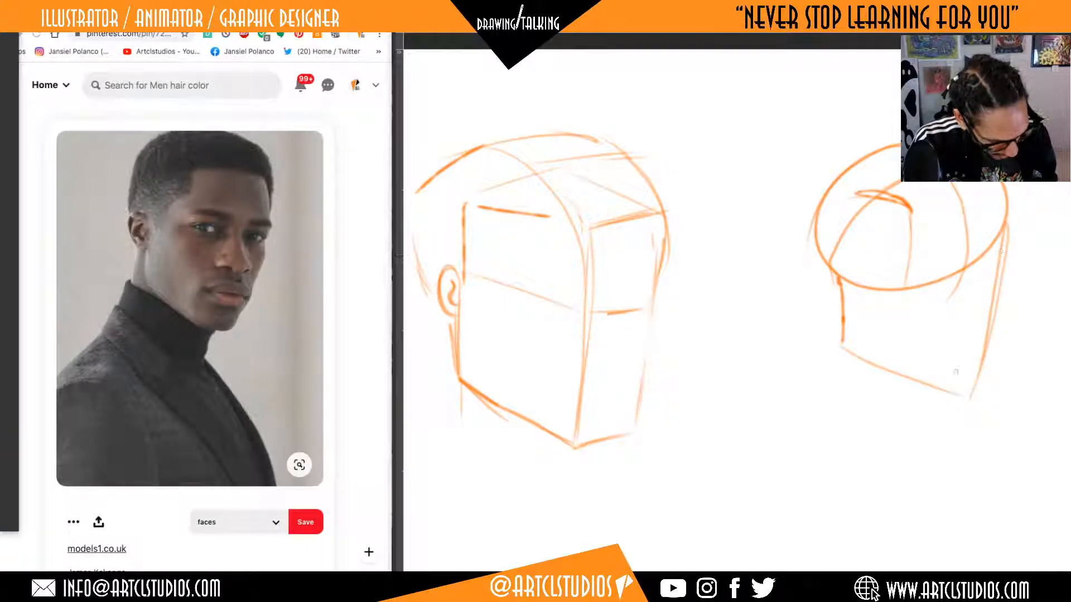
pyautogui.moveTo(947, 381)
pyautogui.mouseDown()
pyautogui.moveTo(902, 385)
pyautogui.moveTo(988, 365)
pyautogui.mouseUp()
pyautogui.moveTo(927, 192); pyautogui.dragTo(916, 410)
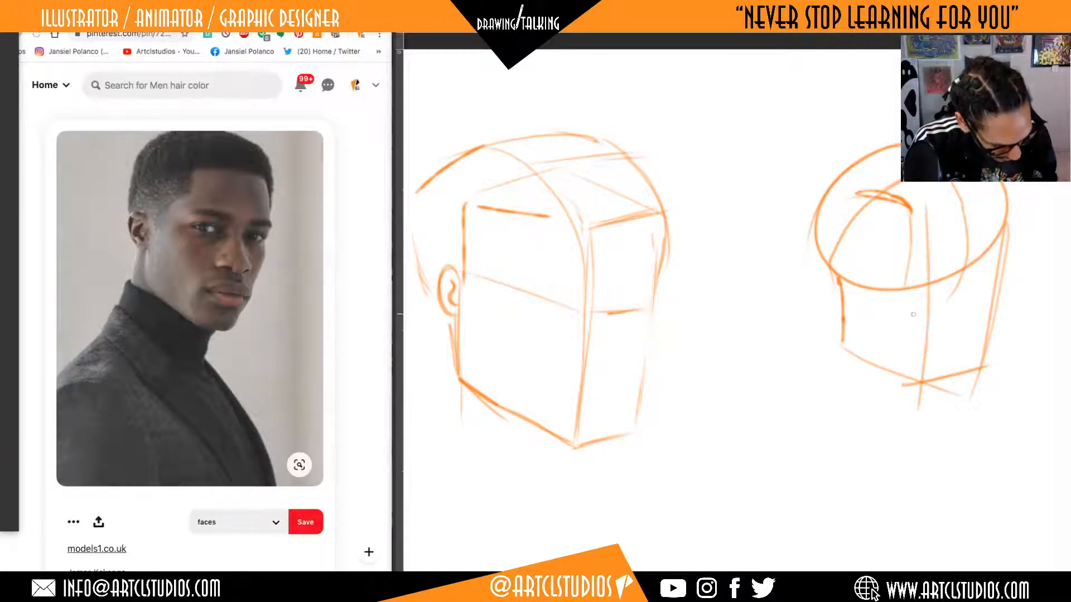
pyautogui.moveTo(921, 220)
pyautogui.mouseDown()
pyautogui.moveTo(905, 205)
pyautogui.moveTo(851, 383)
pyautogui.mouseUp()
pyautogui.moveTo(835, 260); pyautogui.dragTo(845, 354)
pyautogui.moveTo(843, 217)
pyautogui.mouseDown()
pyautogui.moveTo(936, 212)
pyautogui.moveTo(921, 382)
pyautogui.mouseUp()
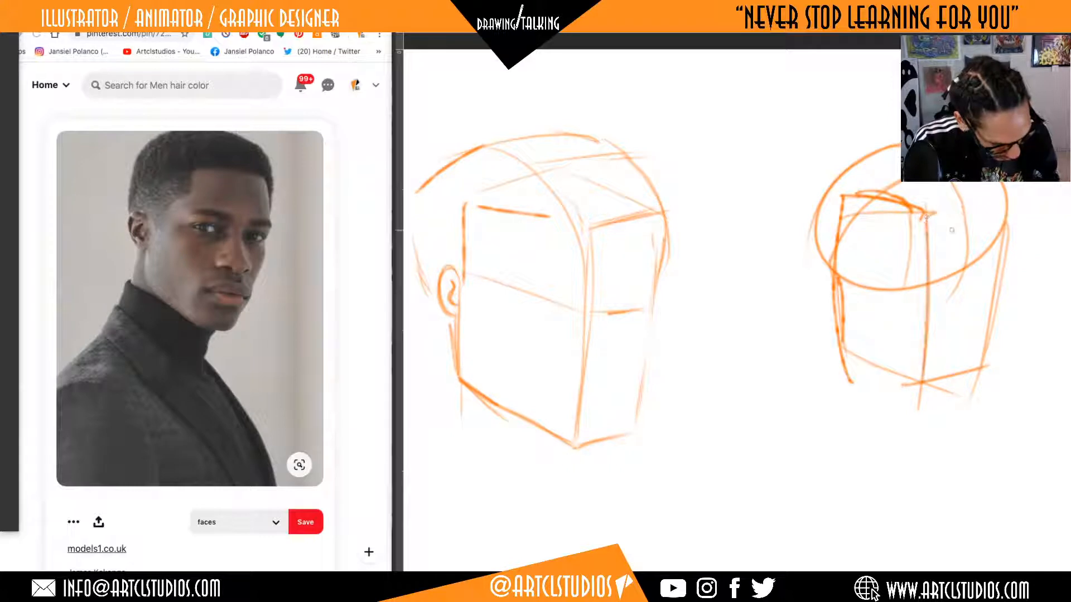
pyautogui.moveTo(1005, 198); pyautogui.dragTo(992, 320)
pyautogui.moveTo(856, 153)
pyautogui.mouseDown()
pyautogui.moveTo(1008, 217)
pyautogui.moveTo(843, 213)
pyautogui.mouseUp()
# Undo the whole oval-and-box demonstration head.
pyautogui.hotkey('ctrl', 'z')
pyautogui.hotkey('ctrl', 'z')
pyautogui.hotkey('ctrl', 'z')
pyautogui.hotkey('ctrl', 'z')
pyautogui.hotkey('ctrl', 'z')
pyautogui.hotkey('ctrl', 'z')
pyautogui.hotkey('ctrl', 'z')
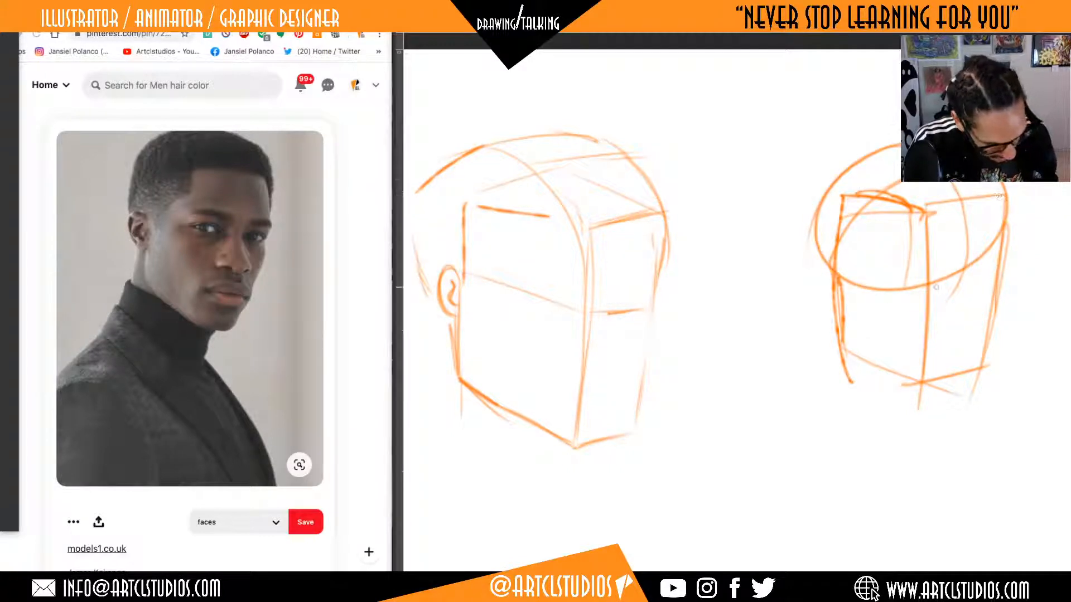
pyautogui.hotkey('ctrl', 'z')
pyautogui.hotkey('ctrl', 'z')
pyautogui.hotkey('ctrl', 'z')
pyautogui.hotkey('ctrl', 'z')
pyautogui.hotkey('ctrl', 'z')
pyautogui.hotkey('ctrl', 'z')
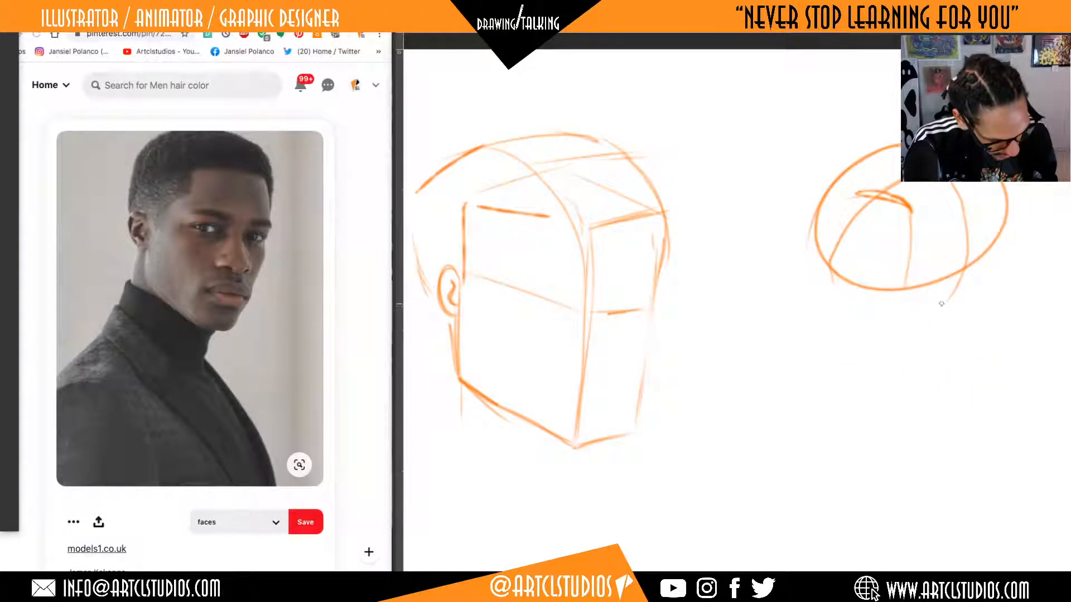
pyautogui.hotkey('ctrl', 'z')
pyautogui.hotkey('ctrl', 'z')
pyautogui.hotkey('ctrl', 'z')
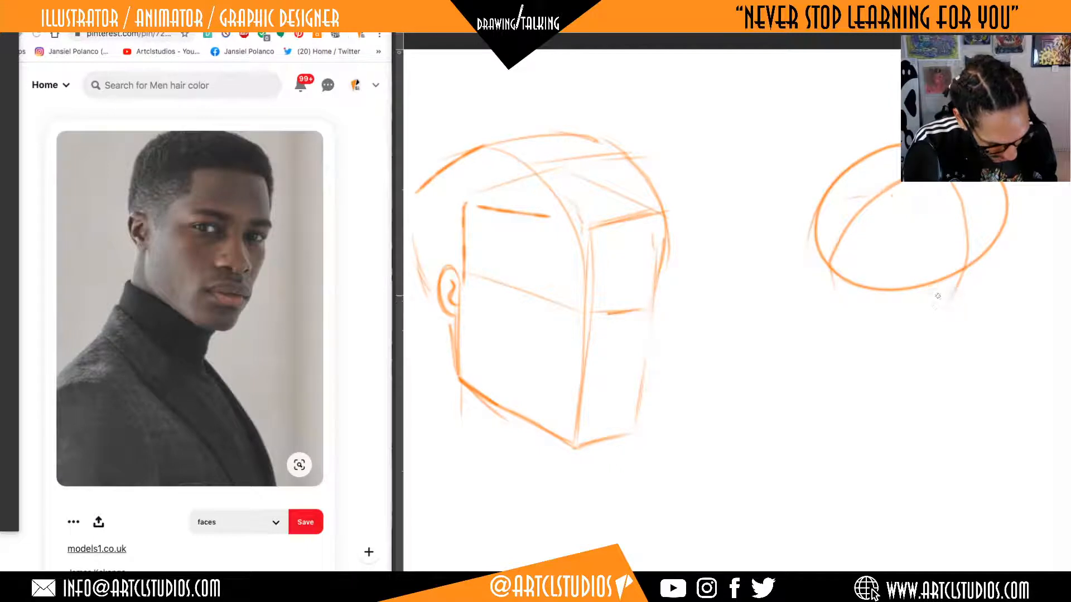
pyautogui.hotkey('ctrl', 'z')
pyautogui.hotkey('ctrl', 'z')
pyautogui.hotkey('ctrl', 'z')
# Sketch a curved back-of-skull outline from the crown down behind the ear of the three-quarter head.
pyautogui.moveTo(855, 295); pyautogui.dragTo(944, 278)
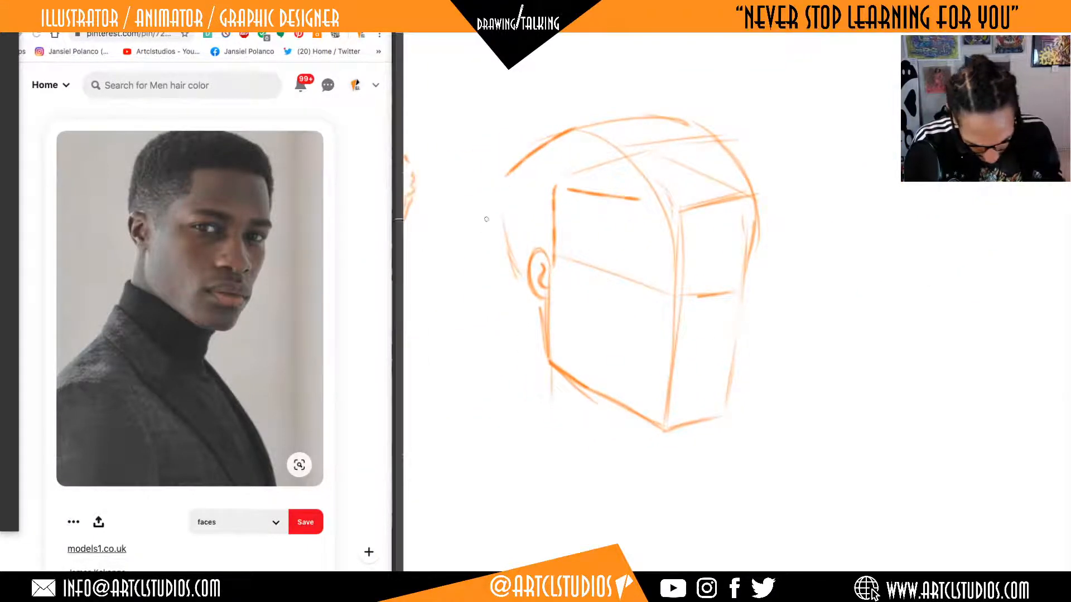
pyautogui.moveTo(508, 231); pyautogui.dragTo(527, 291)
pyautogui.moveTo(506, 179); pyautogui.dragTo(529, 304)
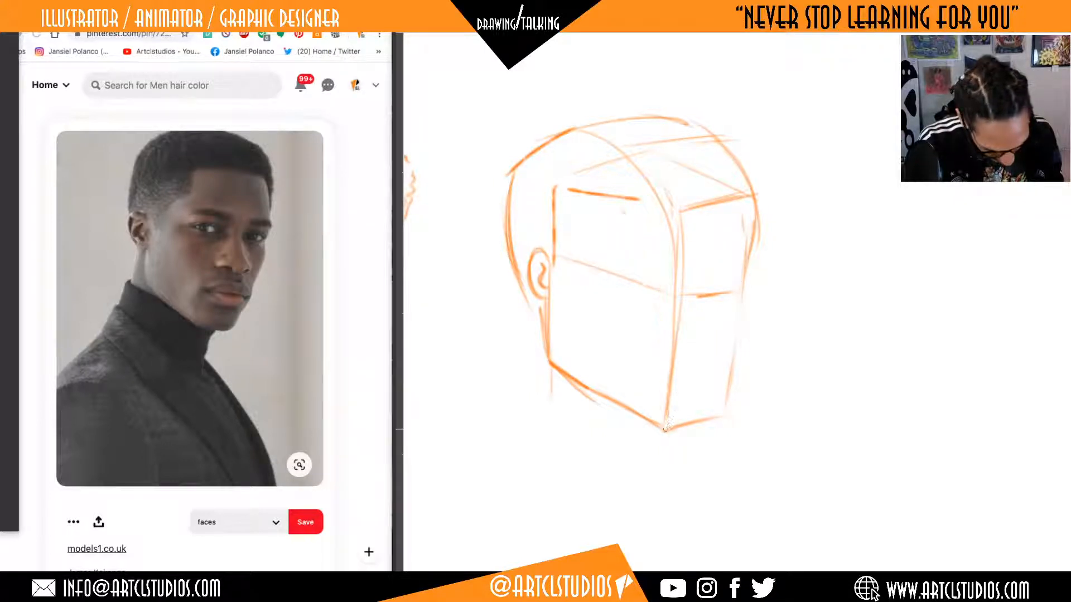
# Draw the side-plane curve from the temple down to the chin corner and strengthen the far edge of the face.
pyautogui.moveTo(667, 400)
pyautogui.mouseDown()
pyautogui.moveTo(631, 238)
pyautogui.moveTo(652, 393)
pyautogui.mouseUp()
pyautogui.moveTo(660, 357); pyautogui.dragTo(665, 402)
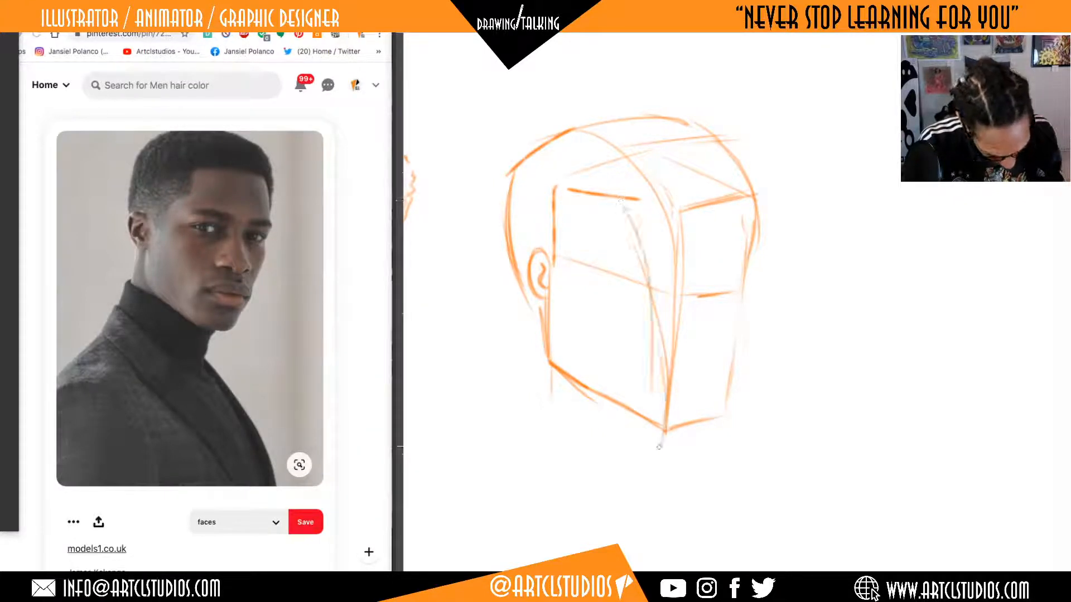
pyautogui.moveTo(658, 447); pyautogui.dragTo(625, 223)
pyautogui.moveTo(742, 237); pyautogui.dragTo(726, 417)
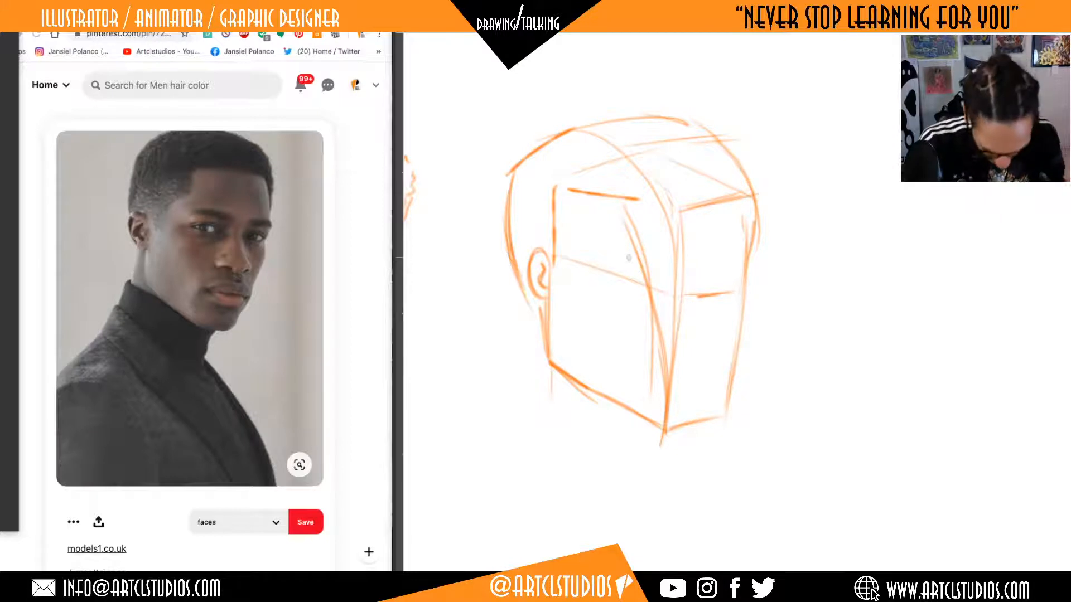
# Curve the brow line around the front of the face and shape the forehead, brow notch and cheek contour on the far side.
pyautogui.moveTo(623, 285)
pyautogui.mouseDown()
pyautogui.moveTo(641, 303)
pyautogui.moveTo(744, 290)
pyautogui.mouseUp()
pyautogui.moveTo(648, 289)
pyautogui.mouseDown()
pyautogui.moveTo(727, 282)
pyautogui.moveTo(724, 294)
pyautogui.moveTo(737, 286)
pyautogui.moveTo(682, 292)
pyautogui.moveTo(745, 293)
pyautogui.mouseUp()
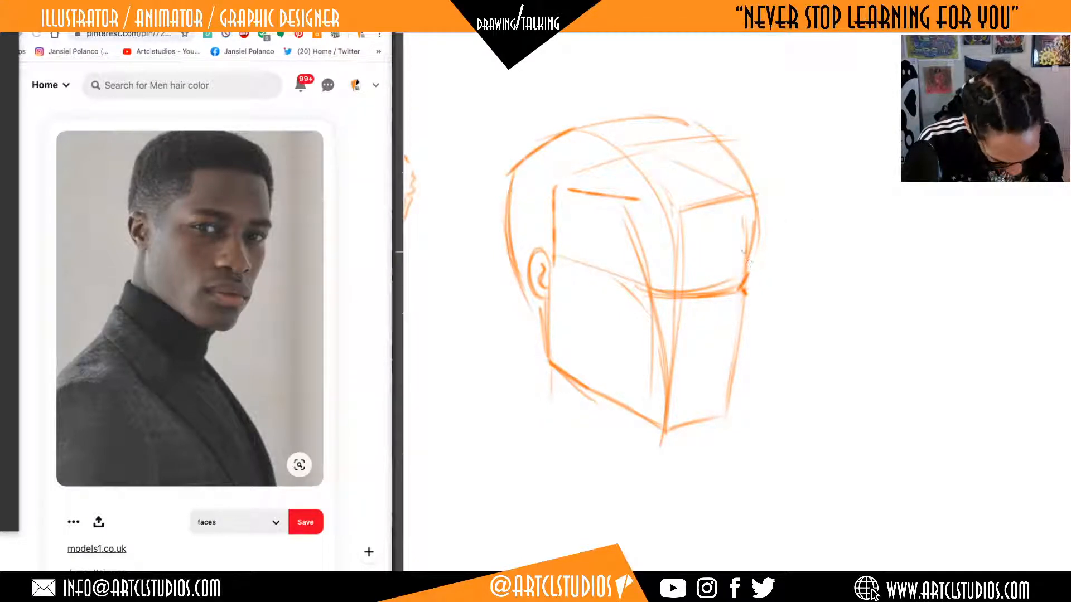
pyautogui.moveTo(748, 262); pyautogui.dragTo(749, 274)
pyautogui.moveTo(731, 194)
pyautogui.mouseDown()
pyautogui.moveTo(747, 273)
pyautogui.moveTo(780, 267)
pyautogui.moveTo(735, 312)
pyautogui.moveTo(730, 350)
pyautogui.mouseUp()
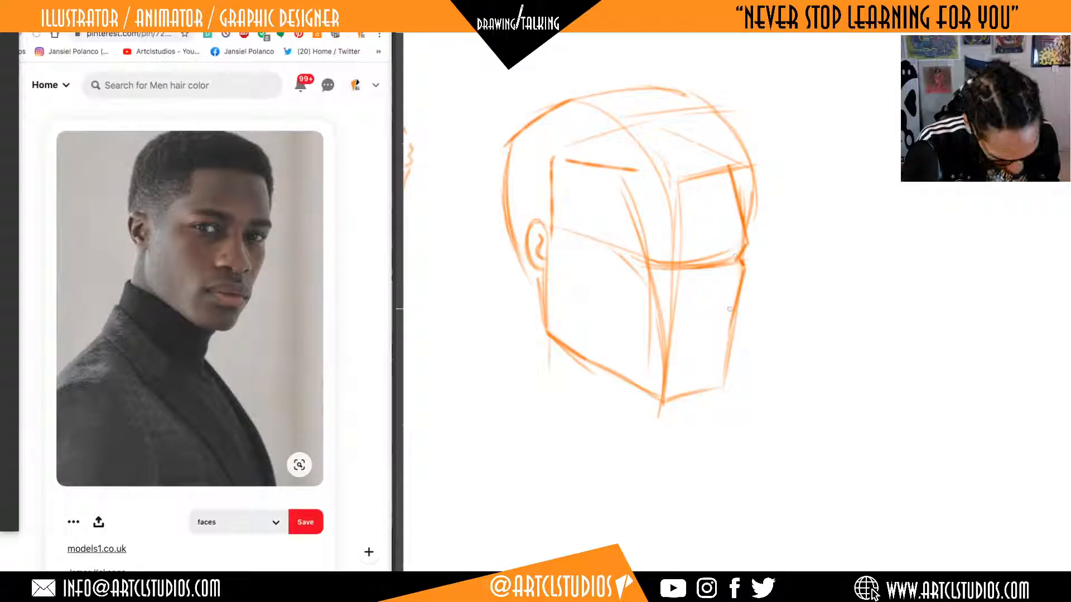
pyautogui.moveTo(729, 307); pyautogui.dragTo(715, 403)
pyautogui.moveTo(767, 353); pyautogui.dragTo(786, 332)
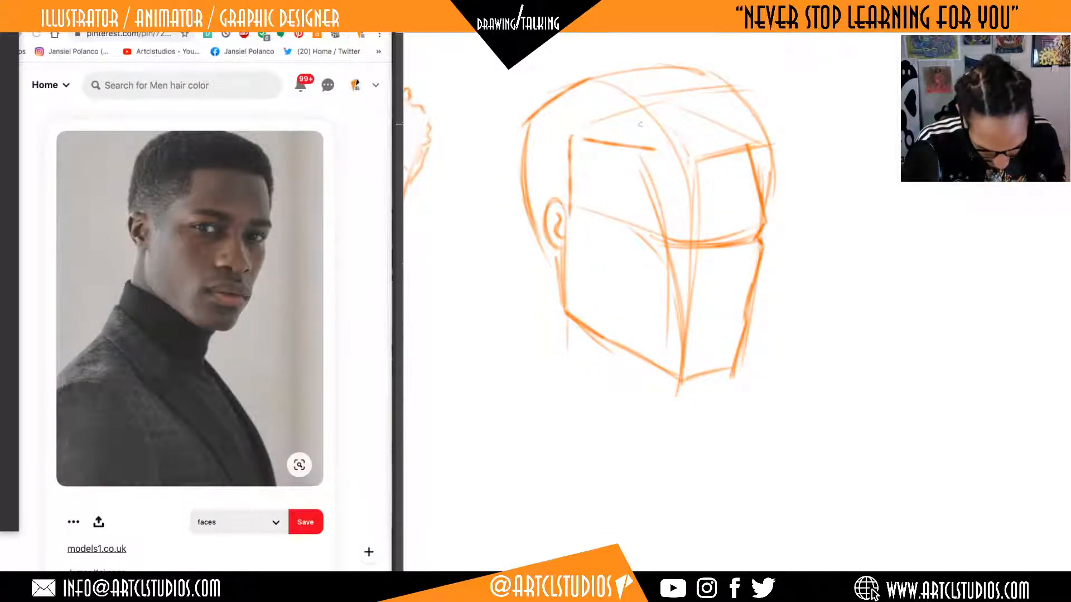
# Erase the ear, the back-of-skull outline and the upper part of the back jaw edge.
pyautogui.moveTo(560, 245)
pyautogui.mouseDown()
pyautogui.moveTo(548, 205)
pyautogui.moveTo(551, 223)
pyautogui.mouseUp()
pyautogui.press('b')
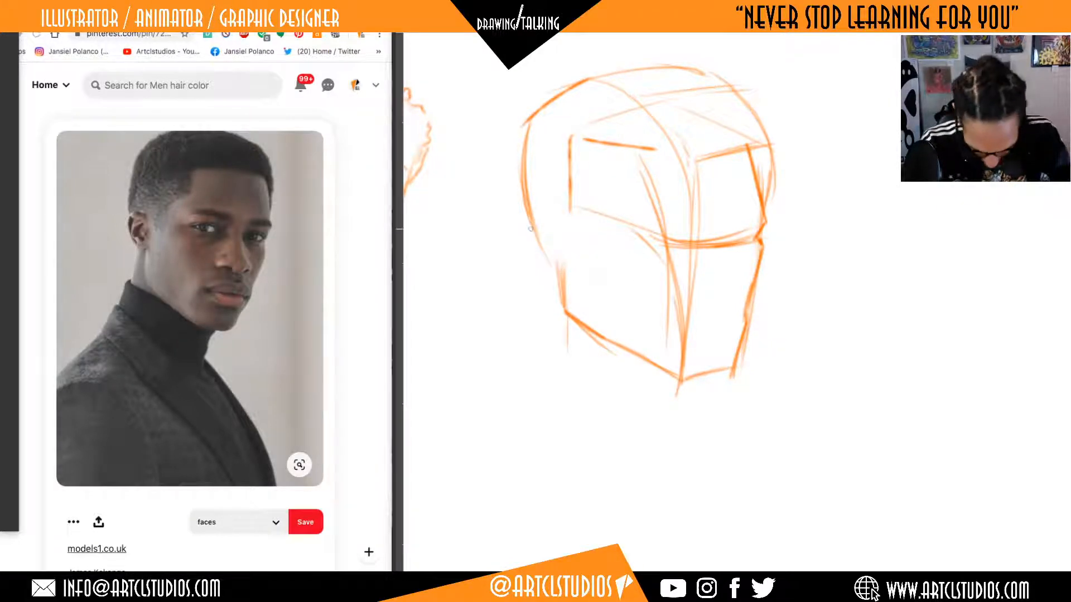
pyautogui.press('e')
pyautogui.moveTo(547, 236)
pyautogui.mouseDown()
pyautogui.moveTo(533, 241)
pyautogui.moveTo(522, 122)
pyautogui.mouseUp()
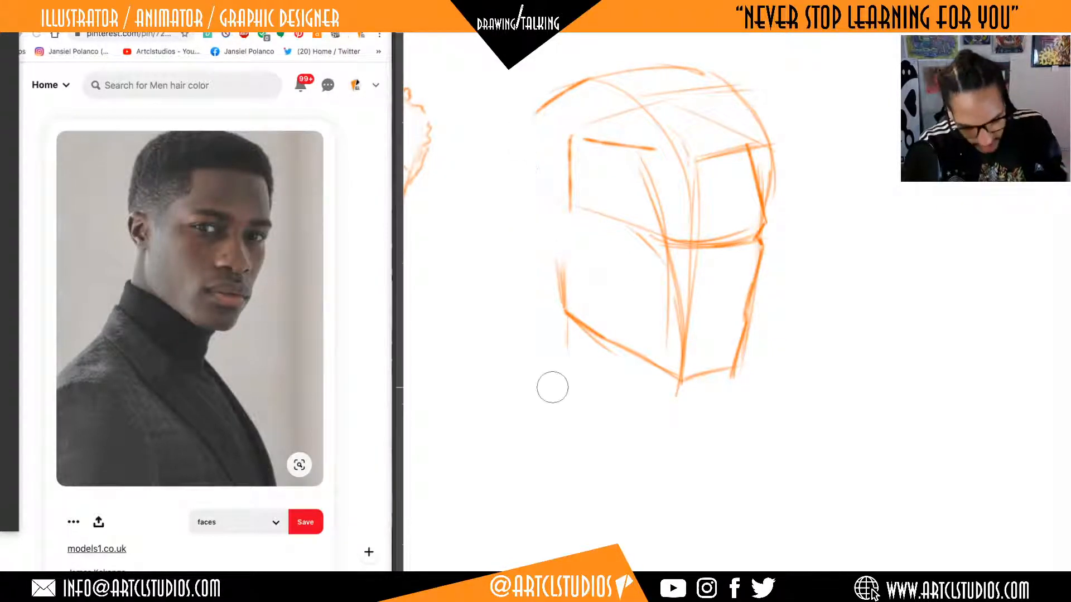
pyautogui.moveTo(547, 206)
pyautogui.mouseDown()
pyautogui.moveTo(554, 268)
pyautogui.moveTo(543, 250)
pyautogui.moveTo(571, 262)
pyautogui.moveTo(542, 239)
pyautogui.mouseUp()
pyautogui.press('e')
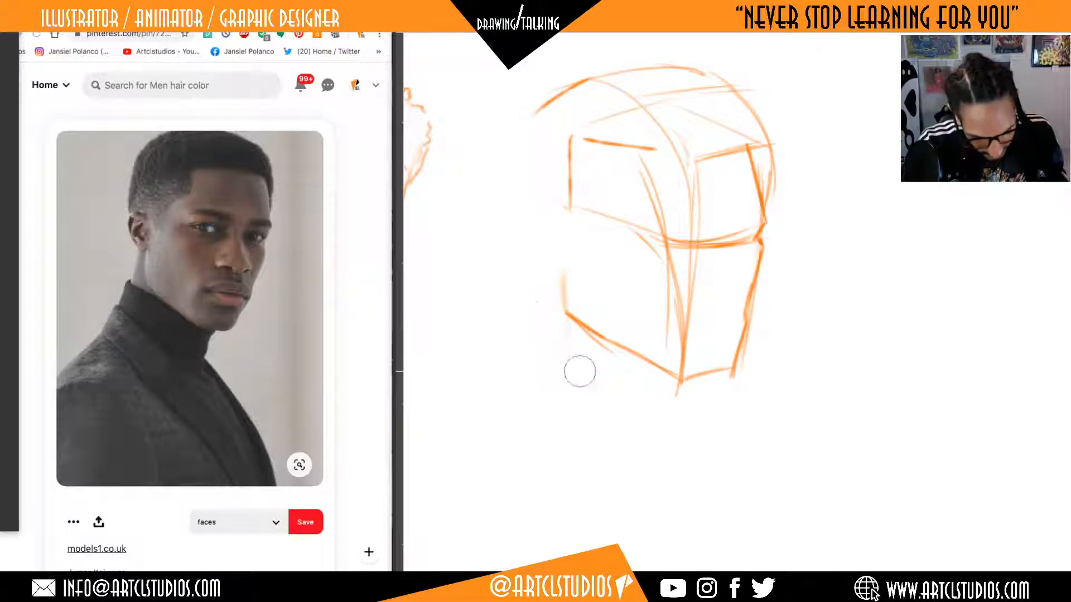
# Redraw the back jaw edge and add a new ear with inner detail above it.
pyautogui.press('b')
pyautogui.moveTo(525, 313)
pyautogui.mouseDown()
pyautogui.moveTo(564, 256)
pyautogui.moveTo(567, 310)
pyautogui.mouseUp()
pyautogui.moveTo(567, 215)
pyautogui.mouseDown()
pyautogui.moveTo(544, 202)
pyautogui.moveTo(539, 237)
pyautogui.moveTo(559, 259)
pyautogui.moveTo(558, 225)
pyautogui.moveTo(563, 241)
pyautogui.mouseUp()
pyautogui.moveTo(826, 326); pyautogui.dragTo(843, 343)
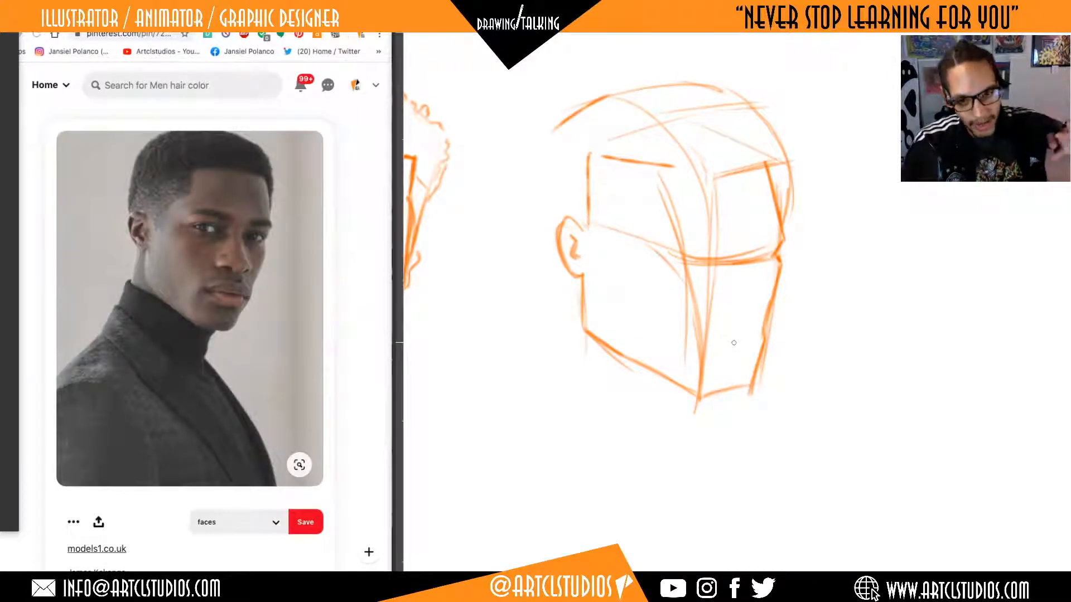
# Erase the middle of the guide line between ear and brow, and draw a straighter back-of-head line above the ear.
pyautogui.press('e')
pyautogui.moveTo(645, 227)
pyautogui.mouseDown()
pyautogui.moveTo(656, 256)
pyautogui.moveTo(634, 252)
pyautogui.mouseUp()
pyautogui.press('b')
pyautogui.moveTo(572, 219); pyautogui.dragTo(591, 240)
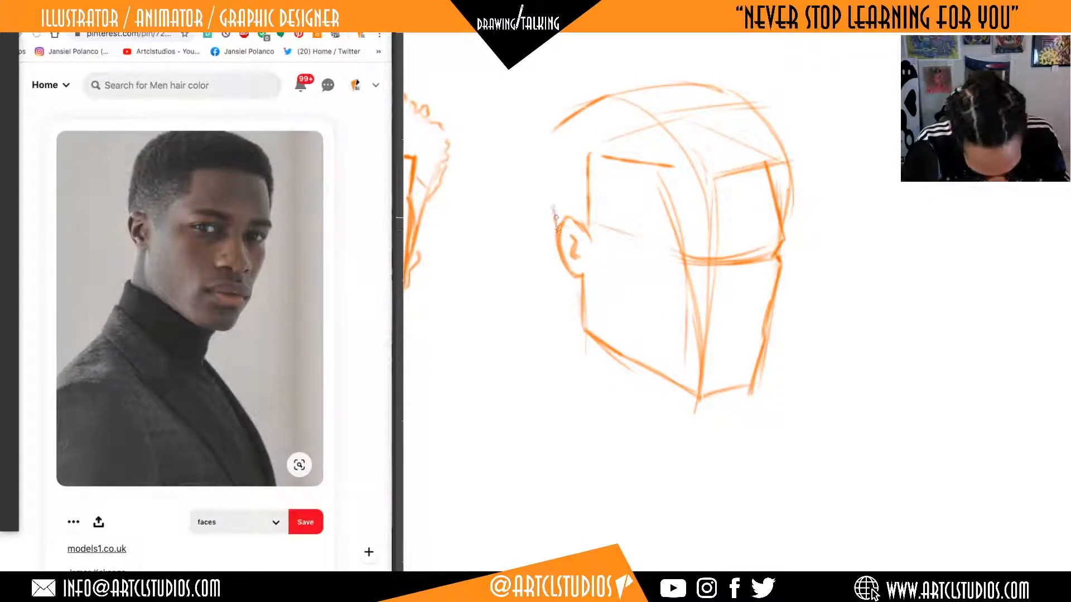
pyautogui.moveTo(556, 223)
pyautogui.mouseDown()
pyautogui.moveTo(554, 146)
pyautogui.moveTo(558, 217)
pyautogui.mouseUp()
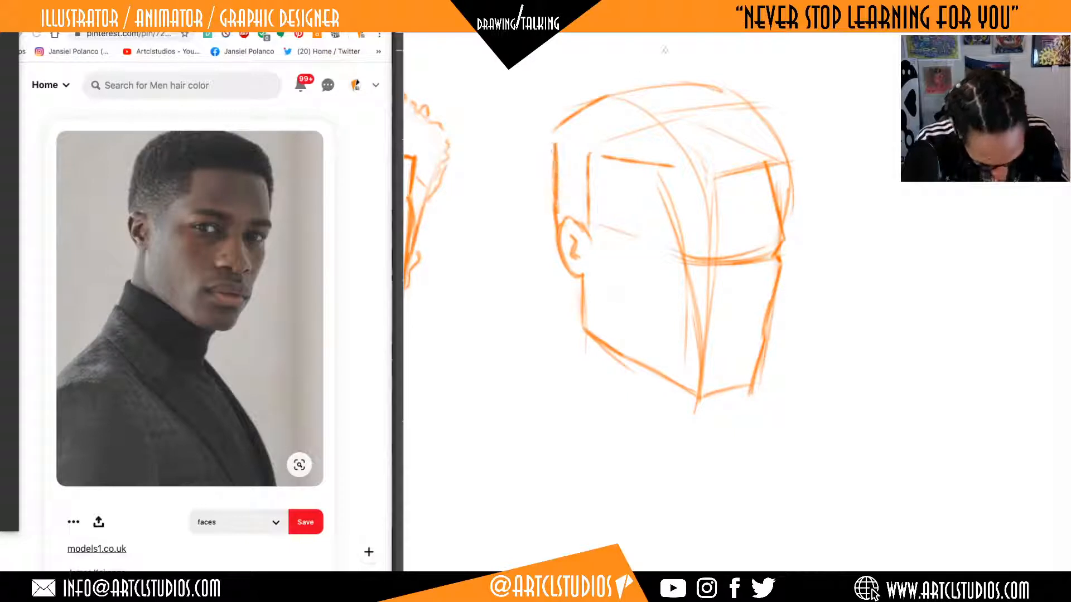
# Erase the old skull outline across the top and far side of the head.
pyautogui.moveTo(838, 247); pyautogui.dragTo(871, 326)
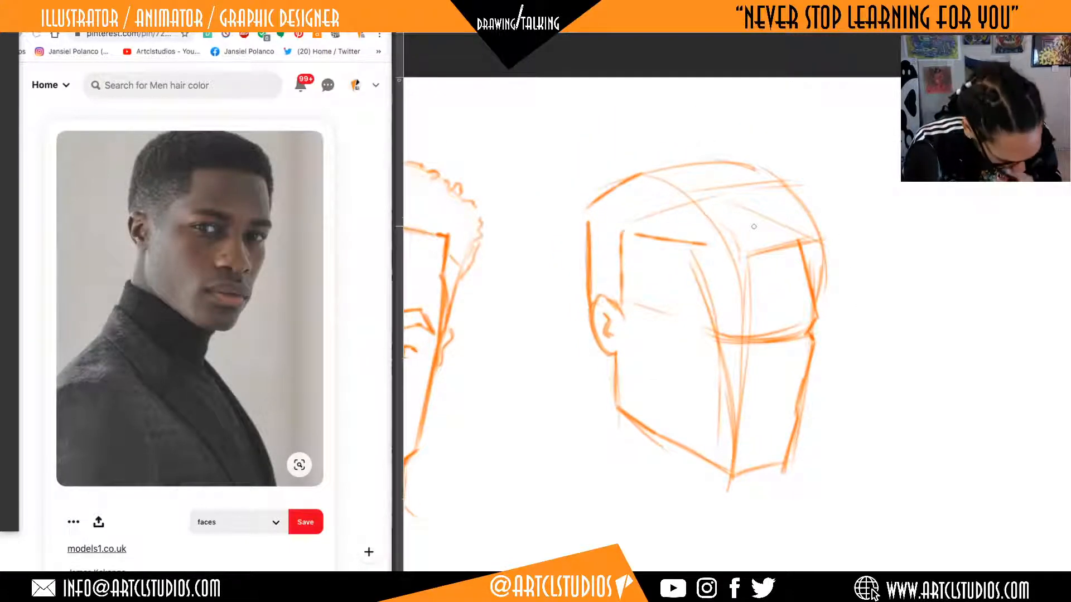
pyautogui.press('e')
pyautogui.moveTo(595, 199)
pyautogui.mouseDown()
pyautogui.moveTo(729, 154)
pyautogui.moveTo(589, 189)
pyautogui.moveTo(605, 196)
pyautogui.moveTo(614, 182)
pyautogui.moveTo(683, 159)
pyautogui.moveTo(741, 166)
pyautogui.mouseUp()
pyautogui.press('b')
pyautogui.moveTo(676, 152); pyautogui.dragTo(754, 166)
pyautogui.press('e')
pyautogui.moveTo(810, 233)
pyautogui.mouseDown()
pyautogui.moveTo(812, 281)
pyautogui.moveTo(811, 208)
pyautogui.moveTo(765, 158)
pyautogui.moveTo(635, 165)
pyautogui.mouseUp()
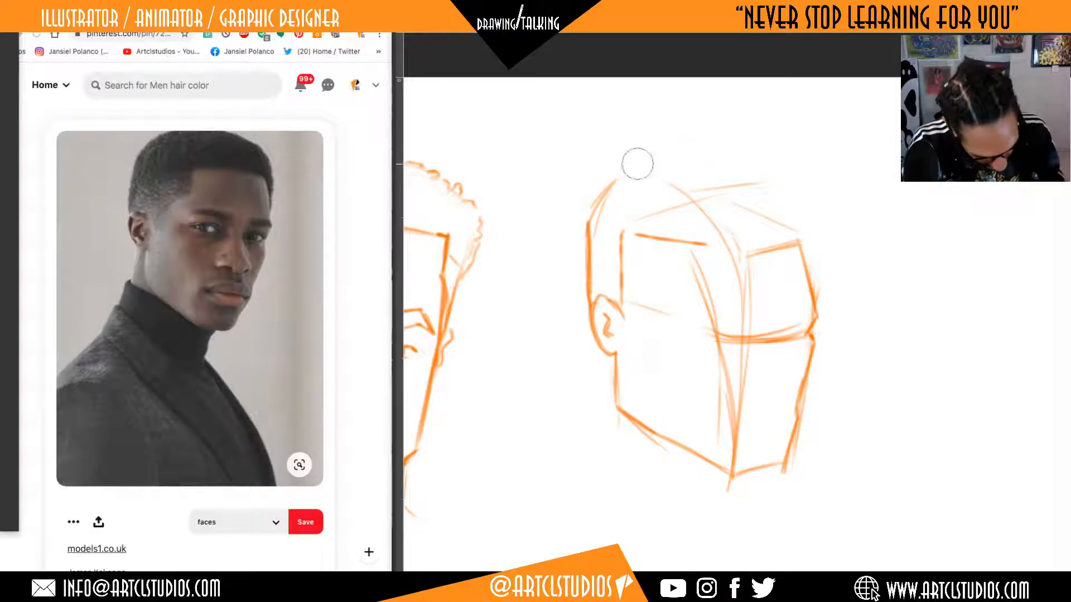
# Draw a rounder skull outline from the back of the head over the top to the far side of the forehead.
pyautogui.press('b')
pyautogui.moveTo(586, 229)
pyautogui.mouseDown()
pyautogui.moveTo(612, 186)
pyautogui.moveTo(653, 164)
pyautogui.mouseUp()
pyautogui.moveTo(602, 189)
pyautogui.mouseDown()
pyautogui.moveTo(647, 161)
pyautogui.moveTo(734, 153)
pyautogui.moveTo(785, 183)
pyautogui.mouseUp()
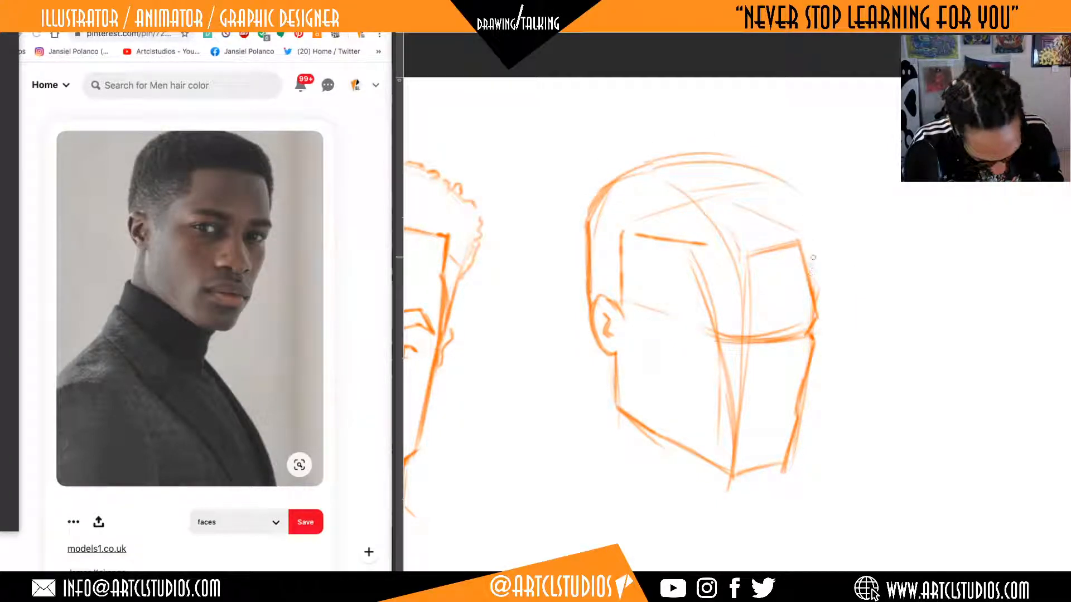
pyautogui.moveTo(812, 284); pyautogui.dragTo(814, 242)
pyautogui.moveTo(778, 185)
pyautogui.mouseDown()
pyautogui.moveTo(816, 241)
pyautogui.moveTo(764, 174)
pyautogui.moveTo(735, 166)
pyautogui.mouseUp()
# Erase the far cheek edge, trim the chin base, and redraw the cheek as an indented contour running down to the chin.
pyautogui.moveTo(911, 387); pyautogui.dragTo(910, 356)
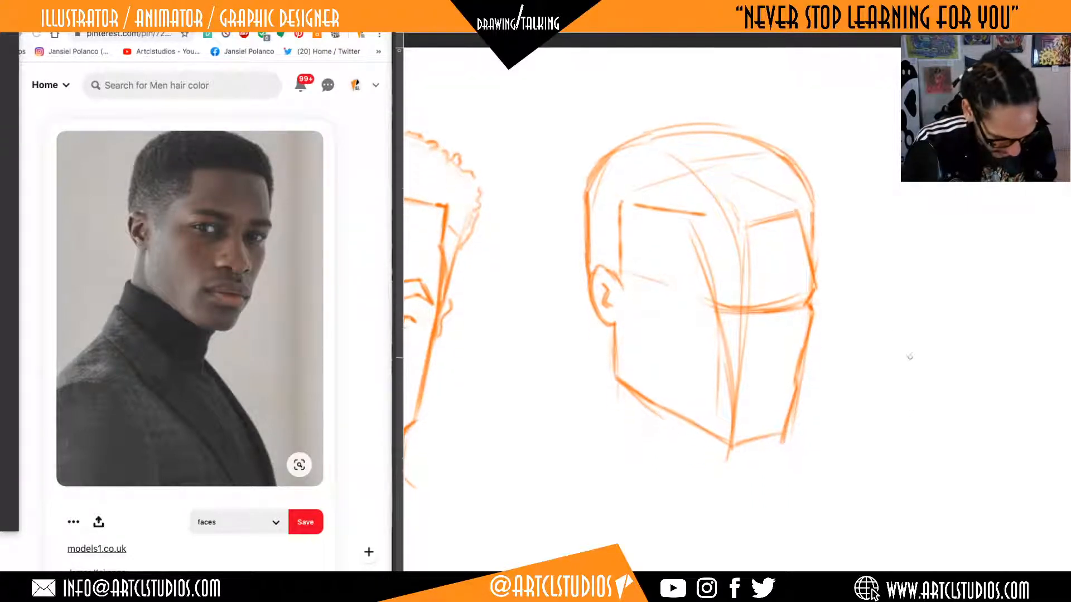
pyautogui.press('e')
pyautogui.moveTo(823, 316)
pyautogui.mouseDown()
pyautogui.moveTo(796, 426)
pyautogui.moveTo(829, 313)
pyautogui.moveTo(811, 362)
pyautogui.mouseUp()
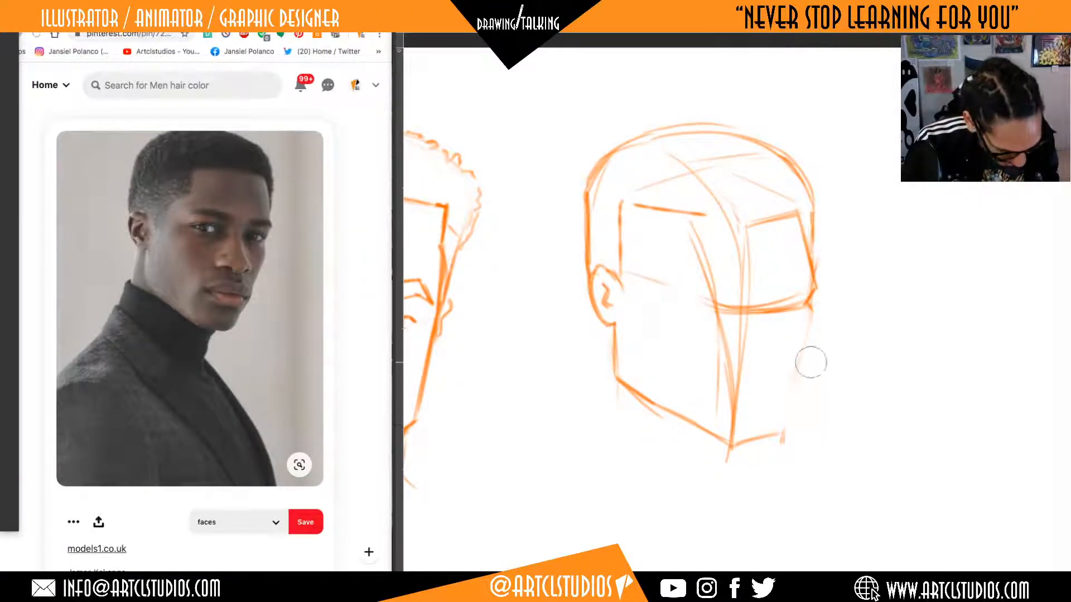
pyautogui.press('b')
pyautogui.moveTo(726, 445); pyautogui.dragTo(780, 439)
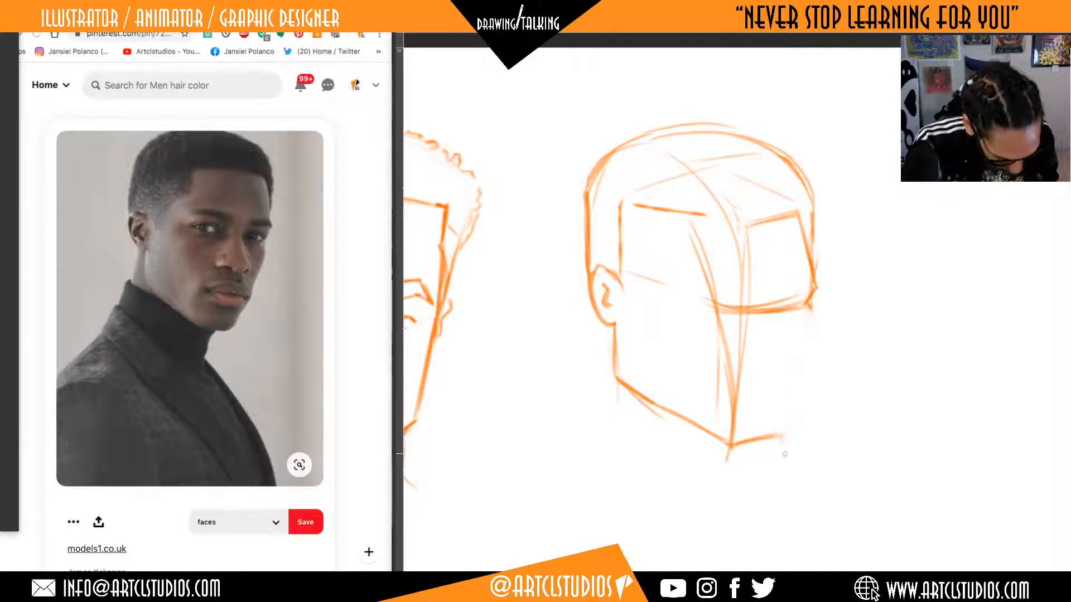
pyautogui.press('e')
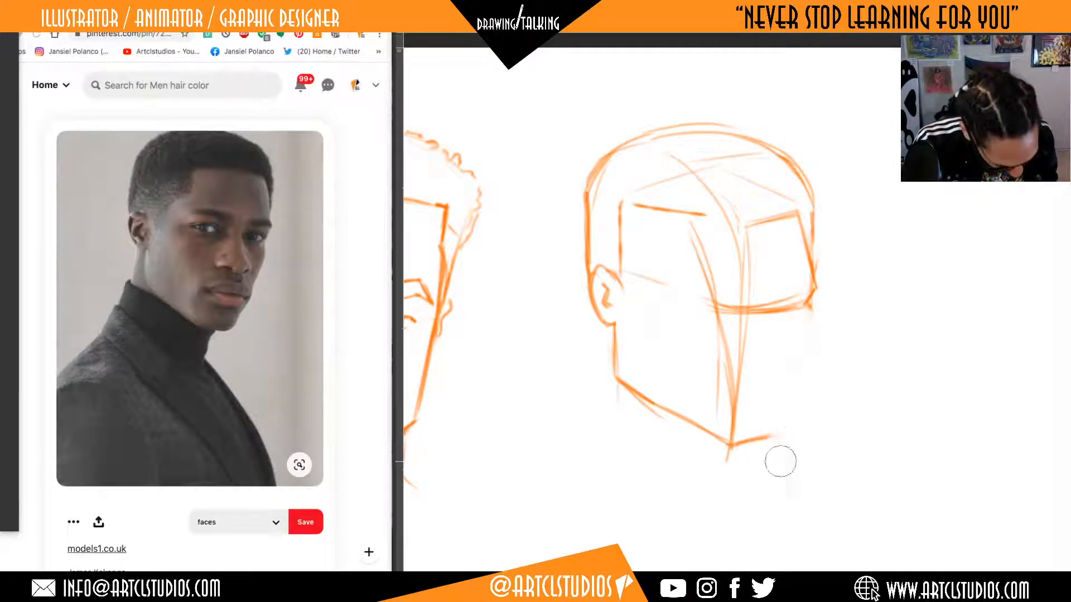
pyautogui.press('b')
pyautogui.moveTo(812, 306); pyautogui.dragTo(774, 436)
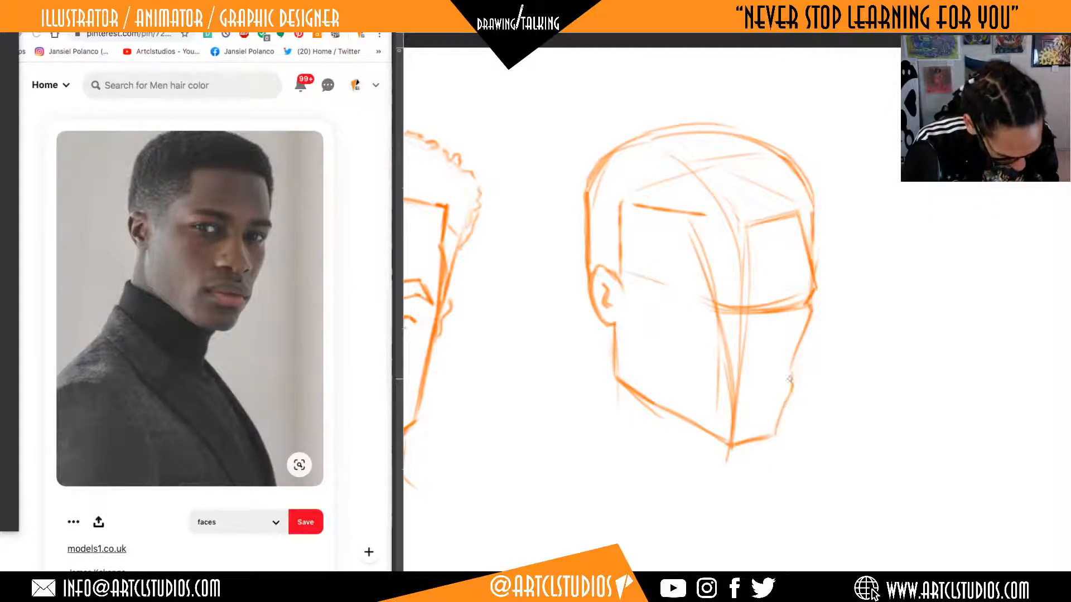
# Erase the protruding far brow and upper cheek edge, and redraw the eye-socket notch and cheekbone slightly further in.
pyautogui.press('e')
pyautogui.moveTo(817, 272); pyautogui.dragTo(799, 345)
pyautogui.press('b')
pyautogui.moveTo(803, 299); pyautogui.dragTo(812, 278)
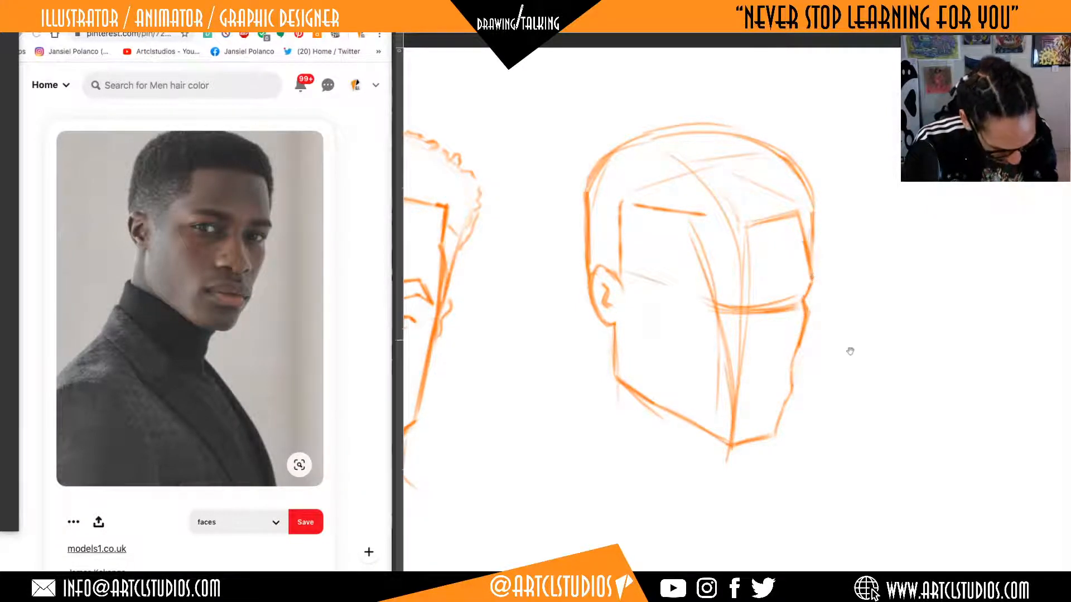
# Mark the far eyebrow's inner corner and draw a new center guide curve from the top of the skull down towards the chin.
pyautogui.moveTo(850, 351); pyautogui.dragTo(874, 336)
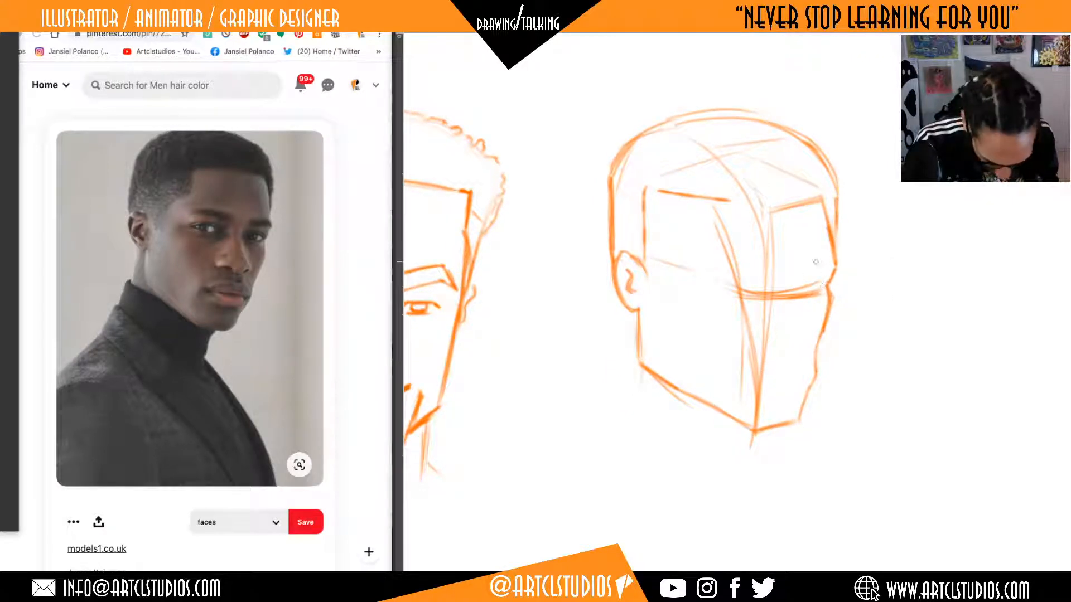
pyautogui.moveTo(801, 261); pyautogui.dragTo(803, 281)
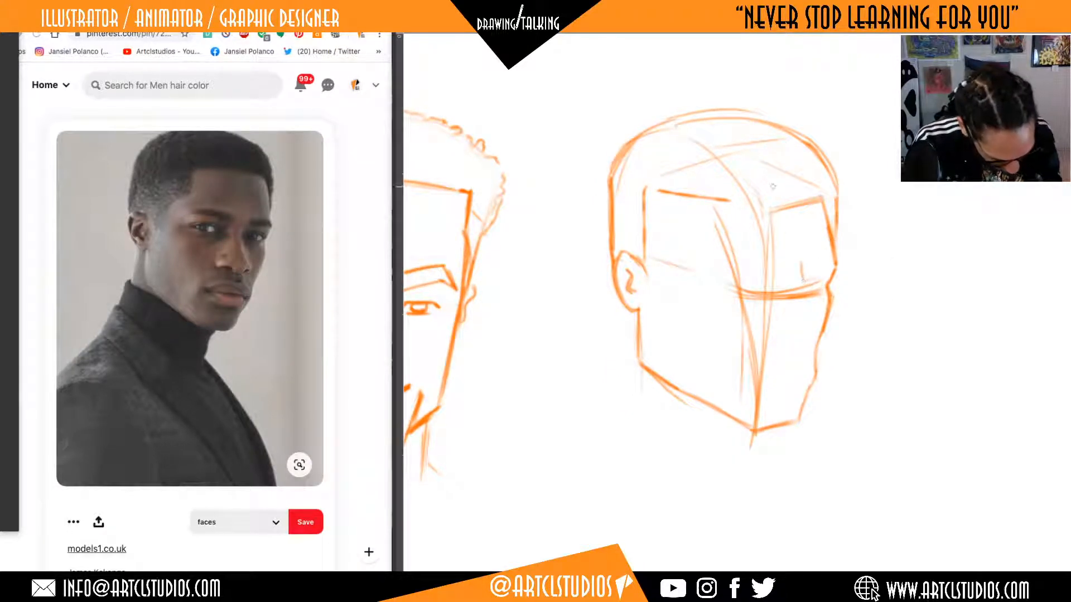
pyautogui.moveTo(707, 138)
pyautogui.mouseDown()
pyautogui.moveTo(762, 179)
pyautogui.moveTo(791, 283)
pyautogui.mouseUp()
pyautogui.moveTo(778, 212); pyautogui.dragTo(785, 397)
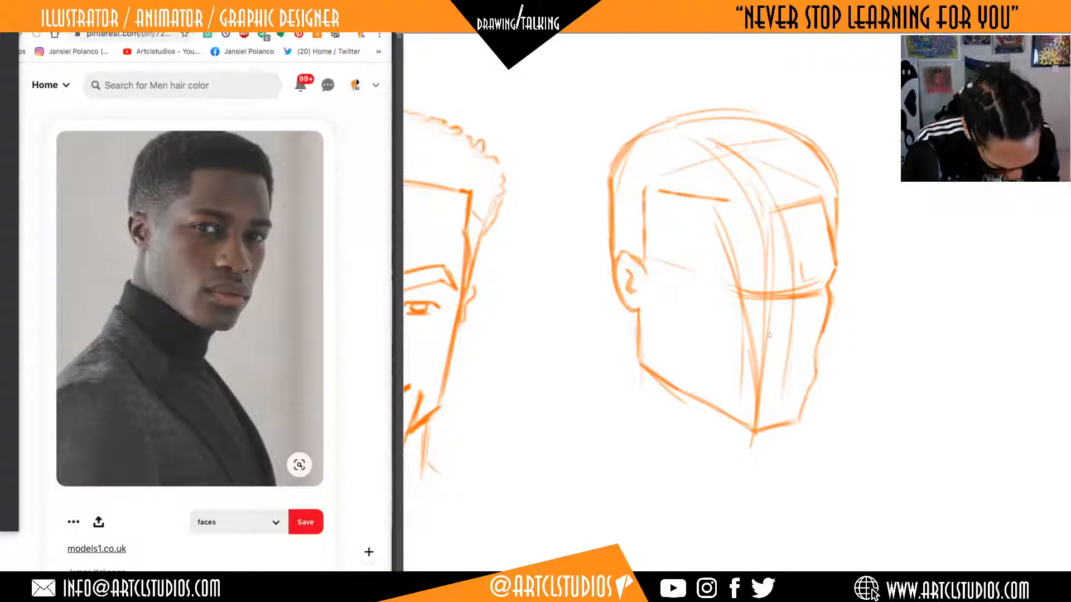
# Draw the near and far nostril wings as short angled strokes on either side of the center guide below the eye line.
pyautogui.moveTo(769, 319); pyautogui.dragTo(783, 333)
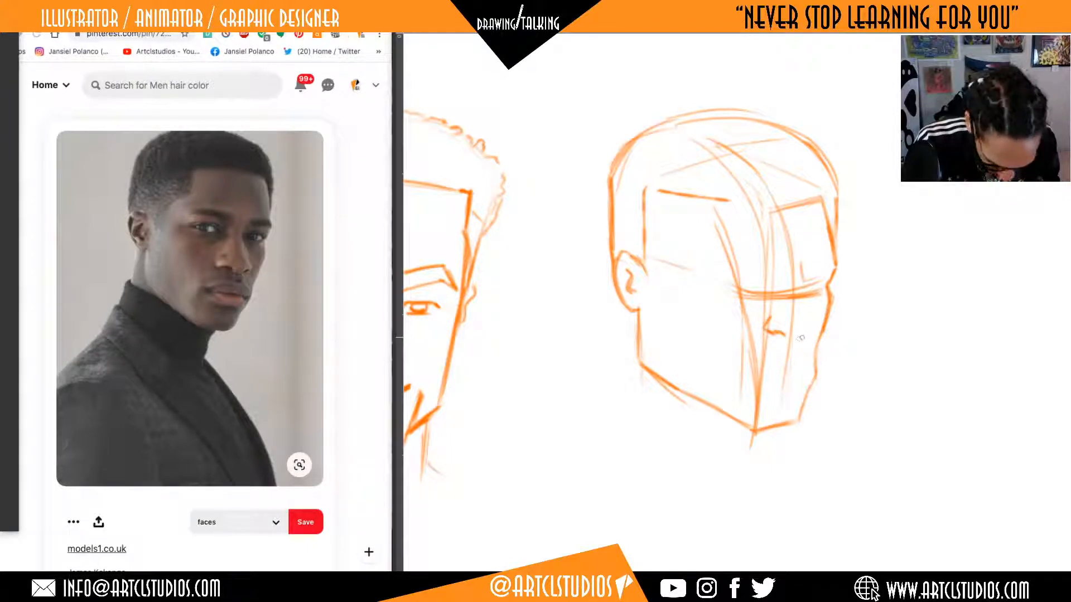
pyautogui.moveTo(794, 339); pyautogui.dragTo(810, 332)
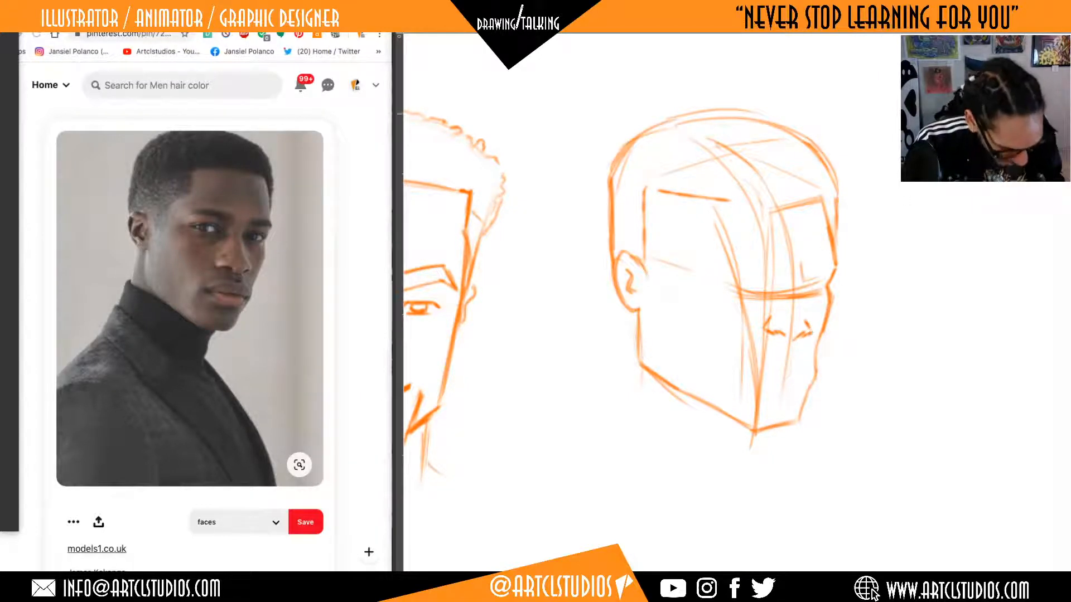
# Start a front-view nose diagram in the blank space beside the head, drawing a small triangle for one nostril wing.
pyautogui.moveTo(940, 301); pyautogui.dragTo(842, 301)
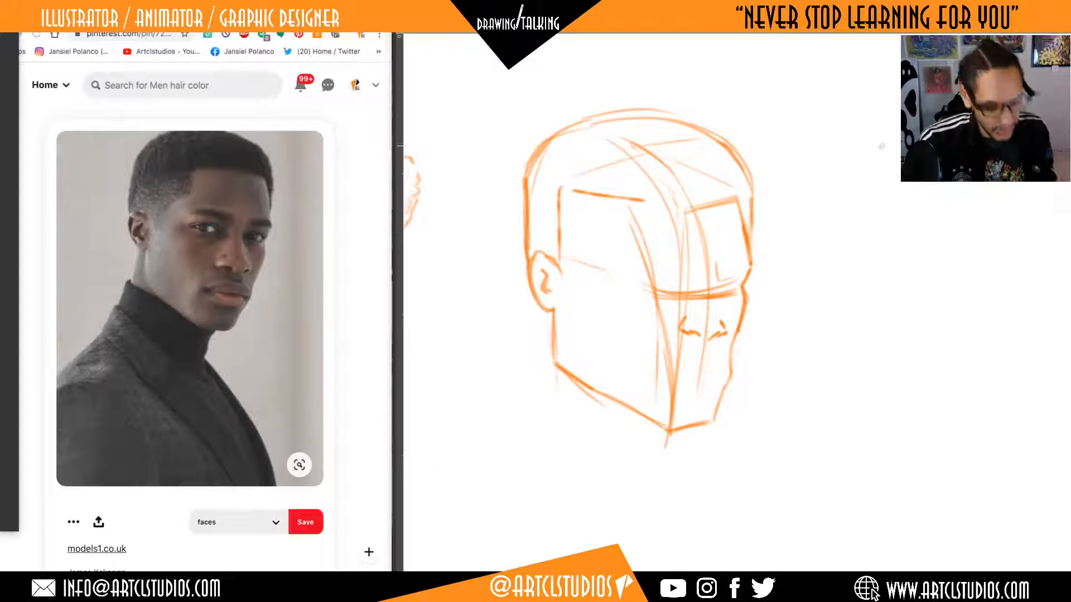
pyautogui.moveTo(888, 127)
pyautogui.mouseDown()
pyautogui.moveTo(856, 138)
pyautogui.moveTo(882, 148)
pyautogui.moveTo(915, 115)
pyautogui.moveTo(860, 164)
pyautogui.moveTo(851, 126)
pyautogui.moveTo(881, 119)
pyautogui.moveTo(849, 133)
pyautogui.moveTo(883, 162)
pyautogui.mouseUp()
pyautogui.hotkey('ctrl', 'z')
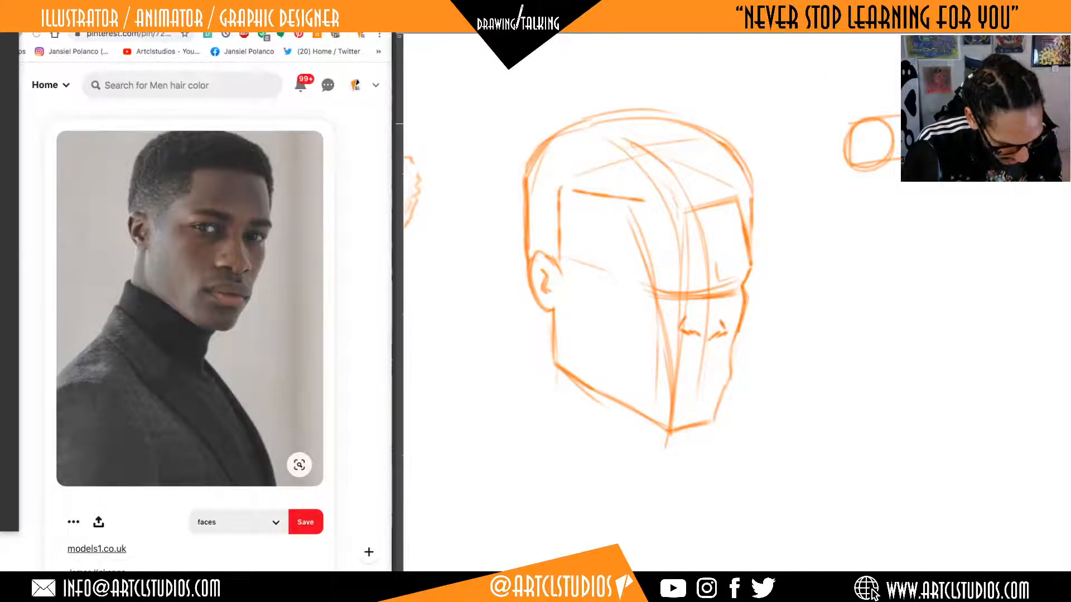
pyautogui.hotkey('ctrl', 'z')
pyautogui.moveTo(863, 115)
pyautogui.mouseDown()
pyautogui.moveTo(843, 162)
pyautogui.moveTo(887, 149)
pyautogui.mouseUp()
pyautogui.moveTo(848, 162); pyautogui.dragTo(887, 154)
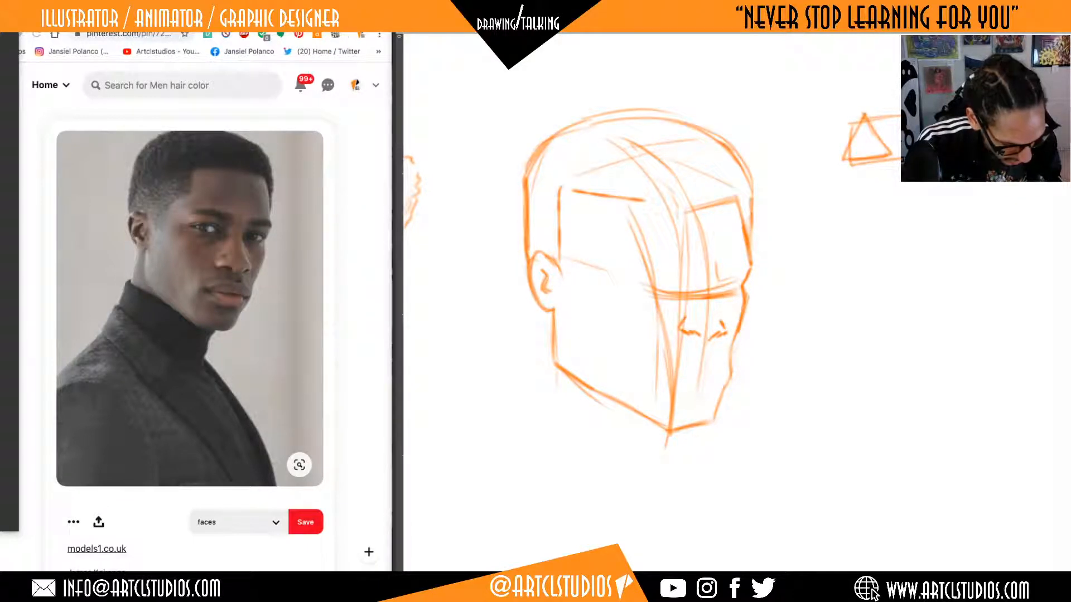
# Add a large ball for the nose tip, reinforce the outer wing edge and base, and erase the overlapping inner lines.
pyautogui.moveTo(899, 84)
pyautogui.mouseDown()
pyautogui.moveTo(880, 134)
pyautogui.moveTo(900, 158)
pyautogui.mouseUp()
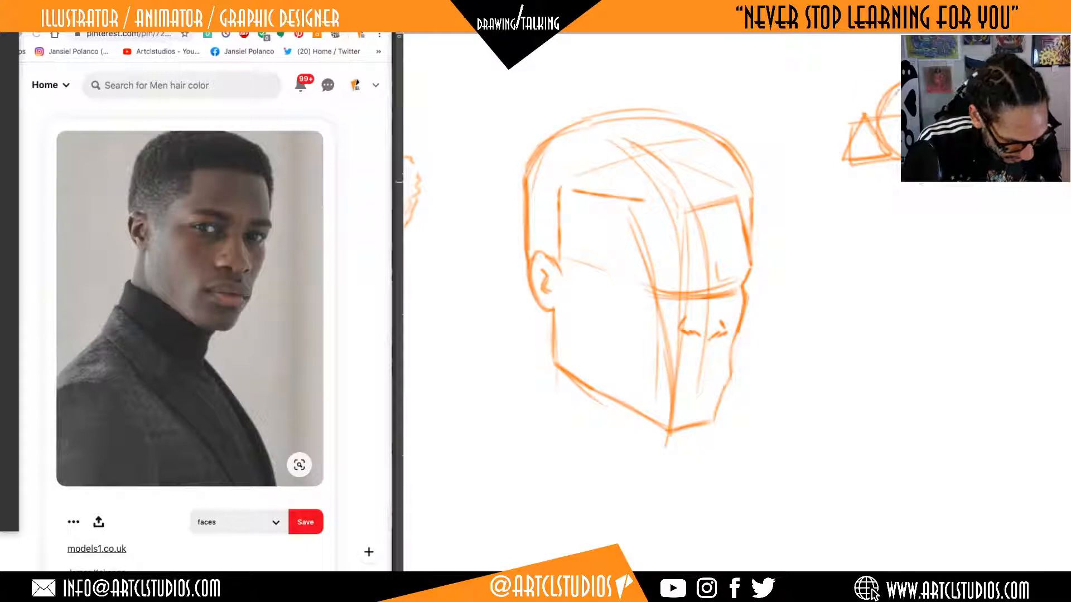
pyautogui.moveTo(875, 104); pyautogui.dragTo(839, 158)
pyautogui.moveTo(836, 155); pyautogui.dragTo(863, 162)
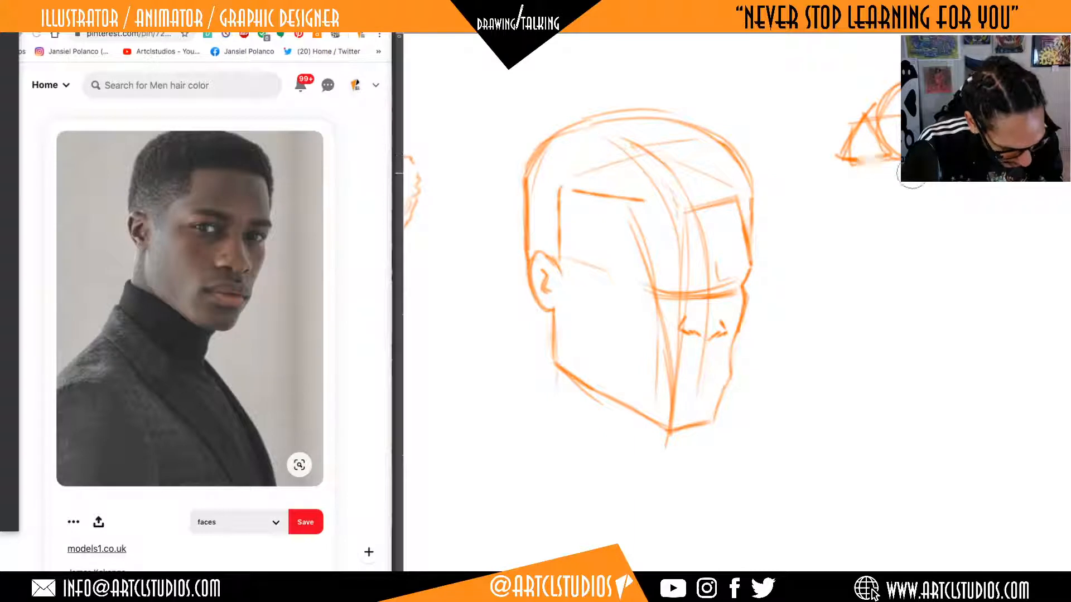
pyautogui.moveTo(854, 152); pyautogui.dragTo(882, 152)
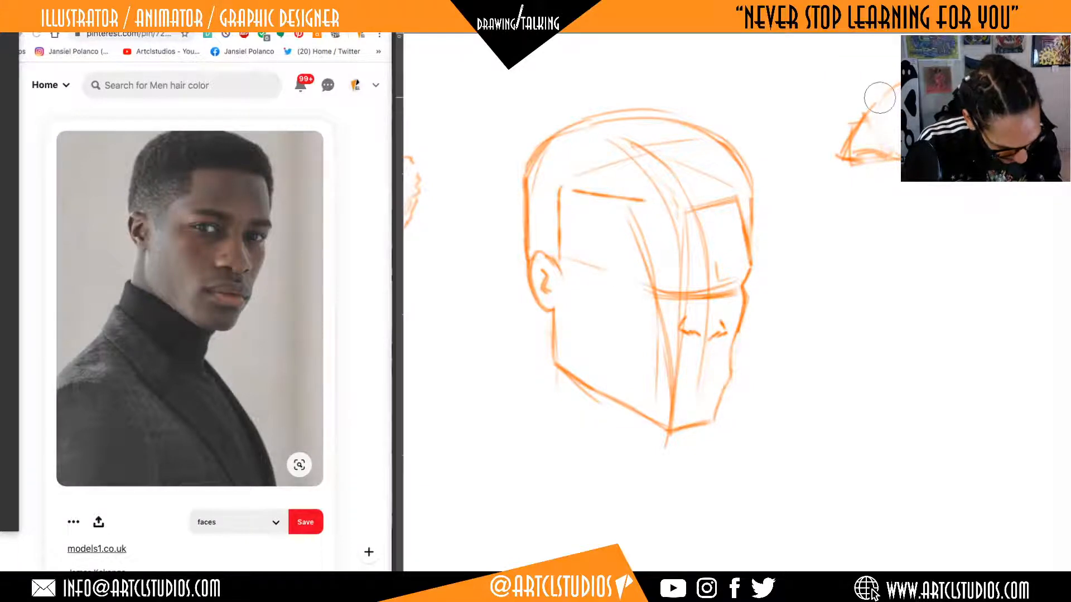
# Draw a two-sided pyramid below the nose diagram as the near nostril wing in three-quarter view.
pyautogui.moveTo(970, 235); pyautogui.dragTo(944, 230)
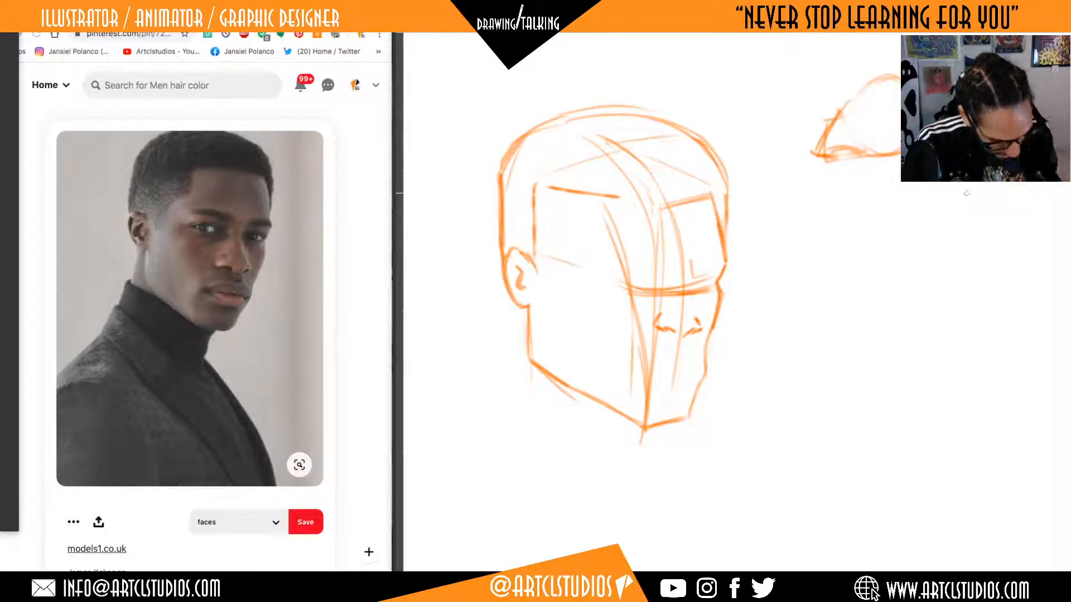
pyautogui.moveTo(870, 277)
pyautogui.mouseDown()
pyautogui.moveTo(1049, 226)
pyautogui.moveTo(791, 285)
pyautogui.moveTo(694, 328)
pyautogui.mouseUp()
pyautogui.moveTo(839, 287)
pyautogui.mouseDown()
pyautogui.moveTo(861, 254)
pyautogui.moveTo(934, 277)
pyautogui.mouseUp()
pyautogui.moveTo(909, 202); pyautogui.dragTo(910, 288)
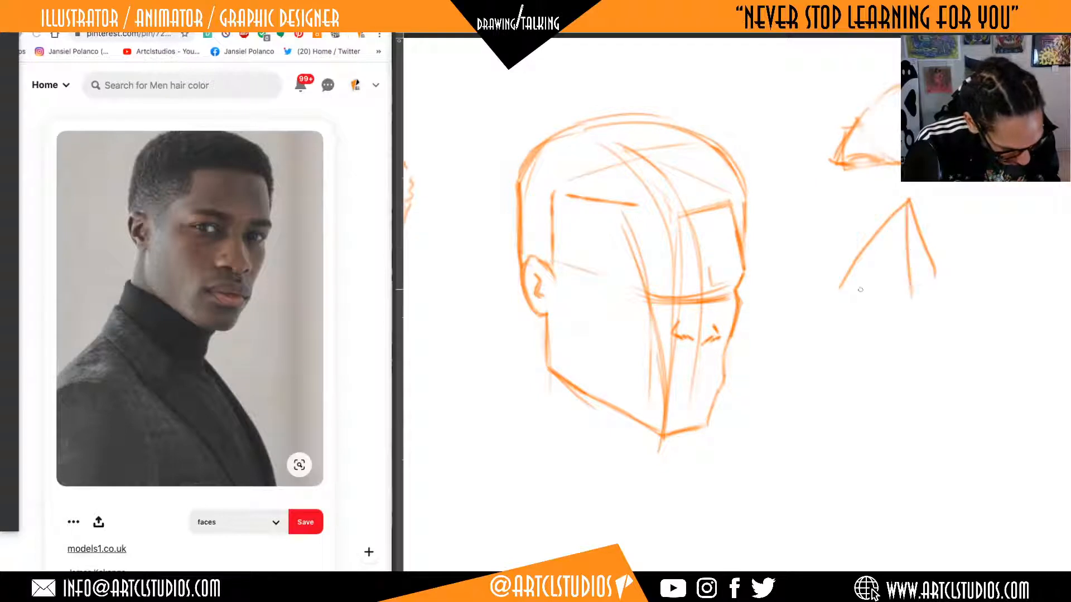
pyautogui.moveTo(841, 285)
pyautogui.mouseDown()
pyautogui.moveTo(920, 299)
pyautogui.moveTo(941, 282)
pyautogui.mouseUp()
pyautogui.moveTo(921, 242); pyautogui.dragTo(941, 284)
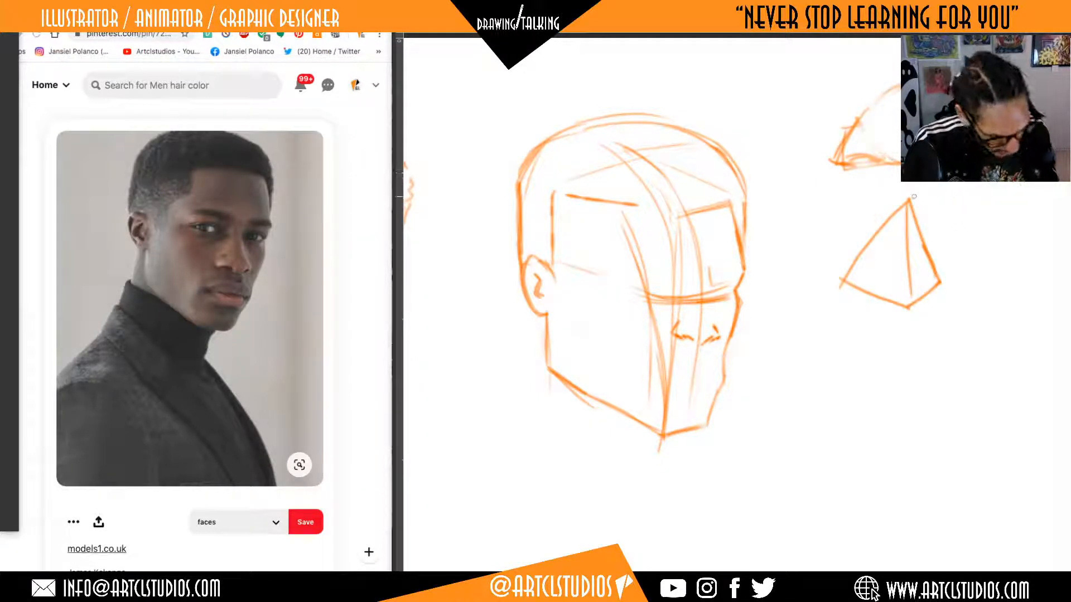
# Add a round nose-tip ball behind the pyramid and a second, partly hidden wing on its far side.
pyautogui.moveTo(912, 198); pyautogui.dragTo(1005, 228)
pyautogui.moveTo(930, 275); pyautogui.dragTo(993, 261)
pyautogui.moveTo(984, 189); pyautogui.dragTo(1005, 241)
pyautogui.moveTo(959, 279); pyautogui.dragTo(877, 285)
pyautogui.moveTo(915, 190)
pyautogui.mouseDown()
pyautogui.moveTo(974, 257)
pyautogui.moveTo(937, 272)
pyautogui.mouseUp()
pyautogui.moveTo(760, 287)
pyautogui.mouseDown()
pyautogui.moveTo(825, 316)
pyautogui.moveTo(848, 287)
pyautogui.moveTo(926, 265)
pyautogui.moveTo(902, 282)
pyautogui.mouseUp()
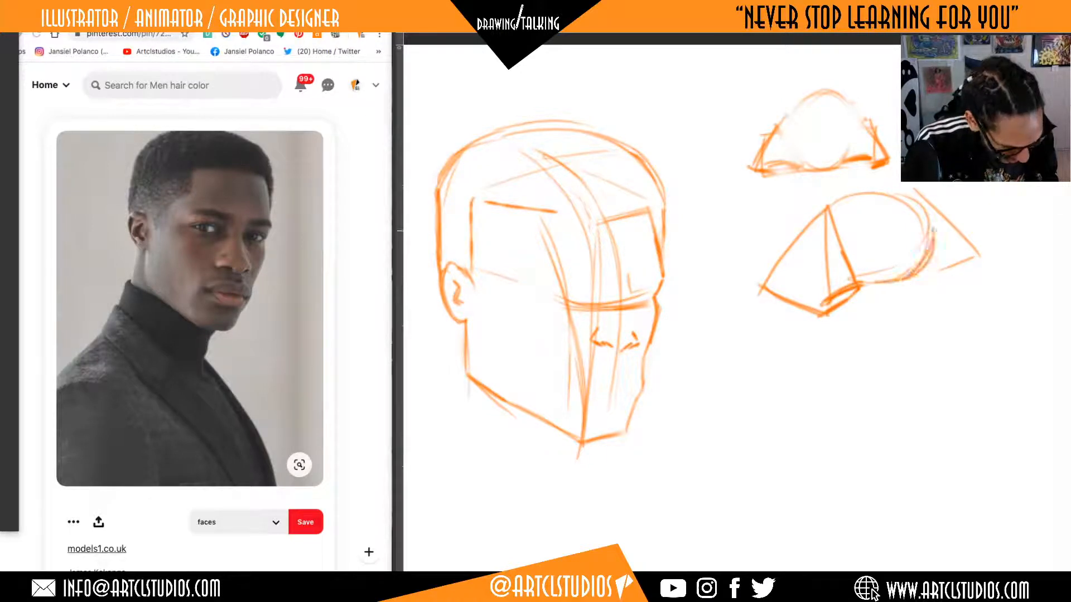
pyautogui.moveTo(932, 223); pyautogui.dragTo(933, 268)
pyautogui.moveTo(930, 269); pyautogui.dragTo(957, 258)
# Erase the guide lines crossing the head's nose and redraw the nostril wings with a darker far nostril.
pyautogui.press('e')
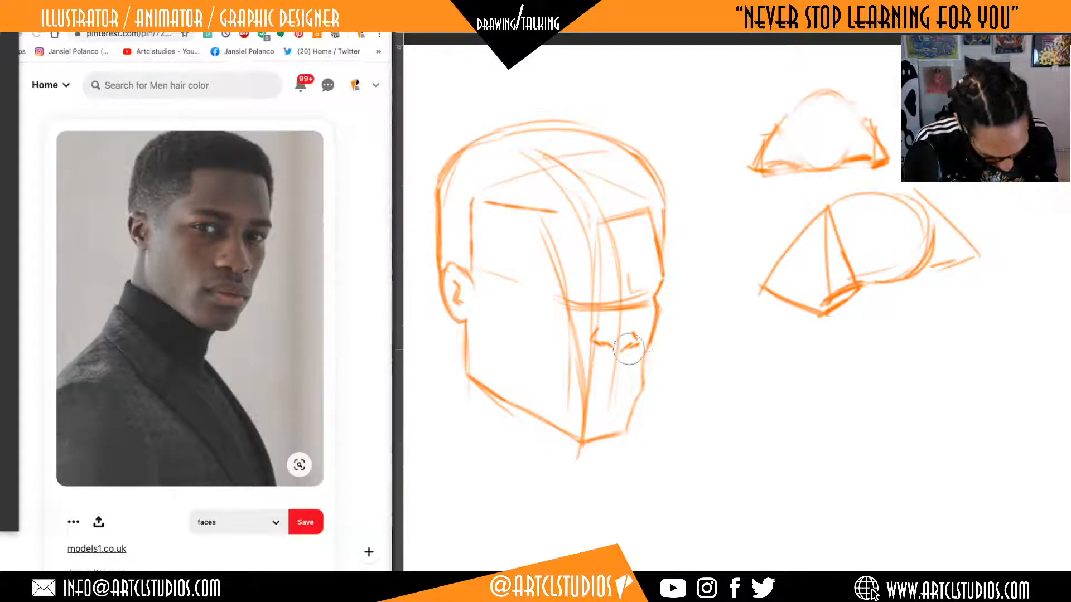
pyautogui.moveTo(632, 350)
pyautogui.mouseDown()
pyautogui.moveTo(640, 353)
pyautogui.moveTo(599, 340)
pyautogui.moveTo(628, 337)
pyautogui.moveTo(619, 358)
pyautogui.moveTo(589, 341)
pyautogui.moveTo(641, 344)
pyautogui.mouseUp()
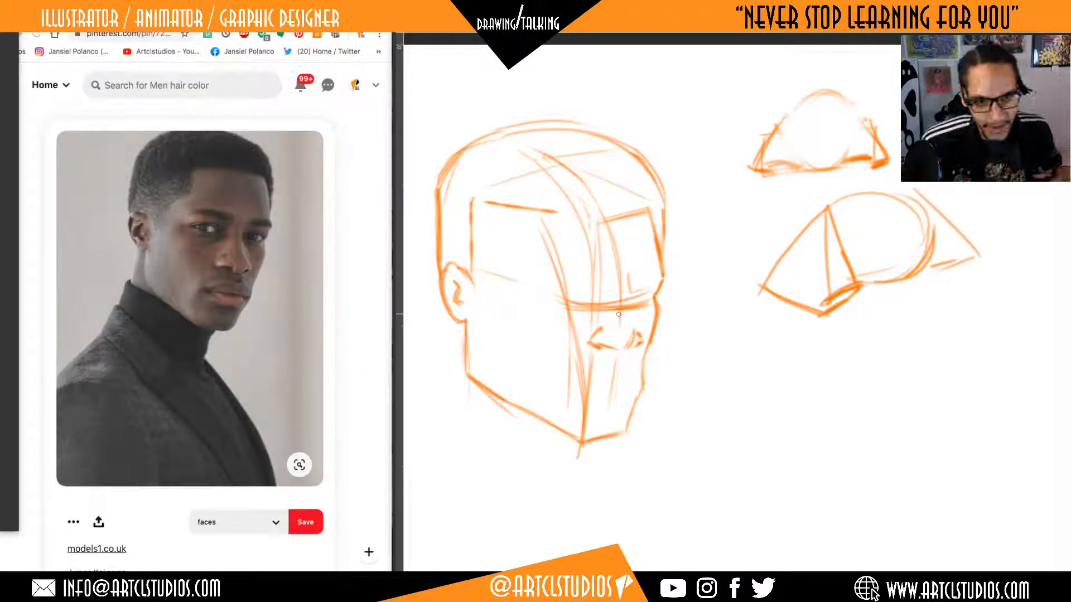
pyautogui.moveTo(634, 337); pyautogui.dragTo(634, 342)
# Sketch two short nostril marks and a vertical nose-side line in the blank area beyond the nose diagrams.
pyautogui.moveTo(857, 351); pyautogui.dragTo(827, 345)
pyautogui.moveTo(894, 288); pyautogui.dragTo(834, 319)
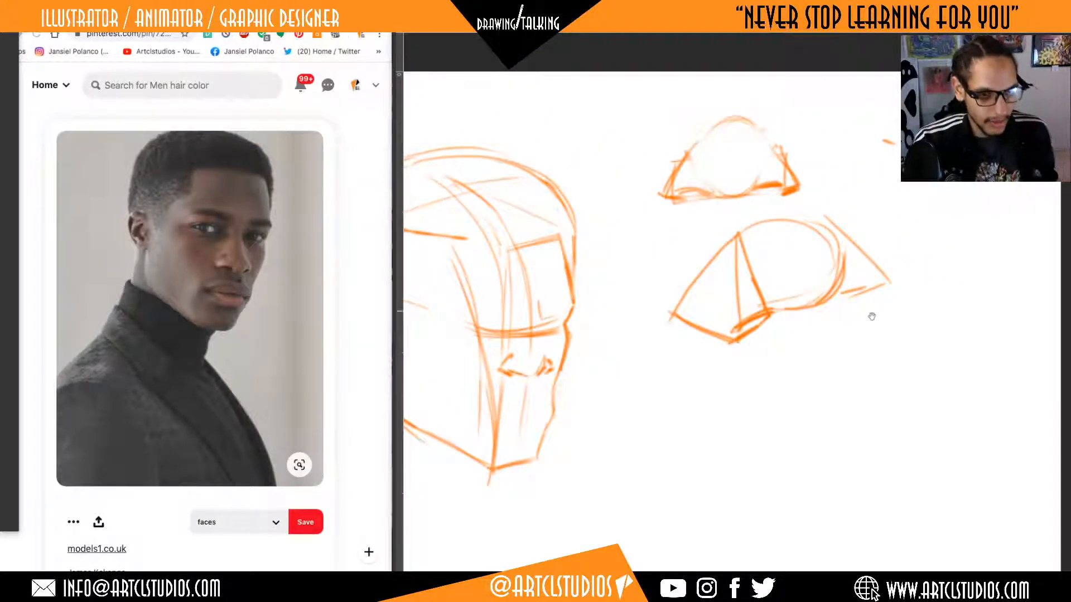
pyautogui.moveTo(871, 317); pyautogui.dragTo(777, 375)
pyautogui.moveTo(815, 418); pyautogui.dragTo(799, 425)
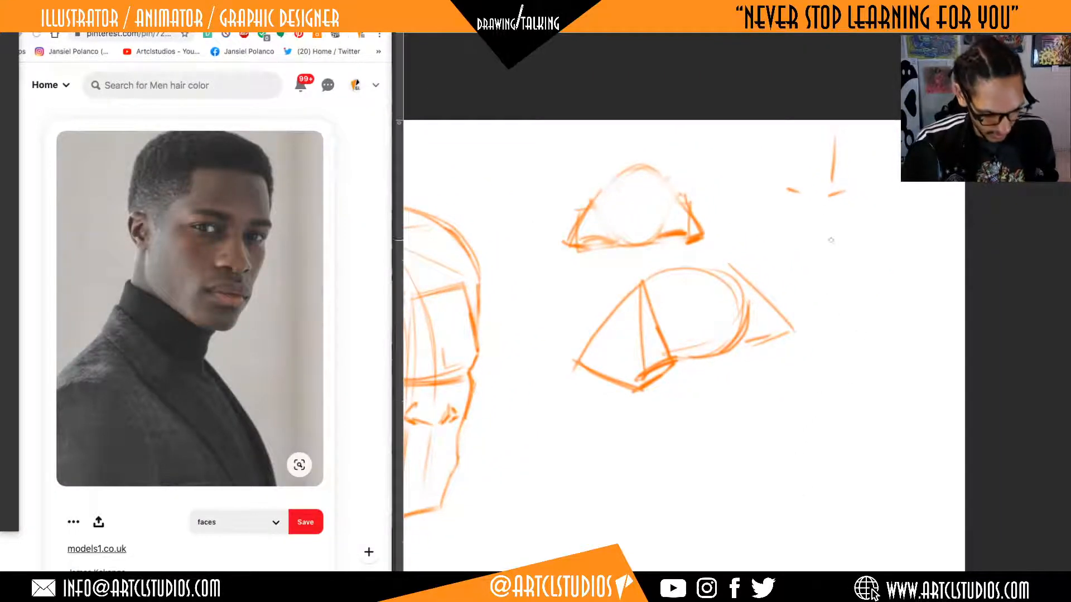
pyautogui.moveTo(788, 191)
pyautogui.mouseDown()
pyautogui.moveTo(822, 221)
pyautogui.moveTo(855, 195)
pyautogui.moveTo(788, 194)
pyautogui.moveTo(837, 208)
pyautogui.moveTo(813, 215)
pyautogui.moveTo(842, 199)
pyautogui.mouseUp()
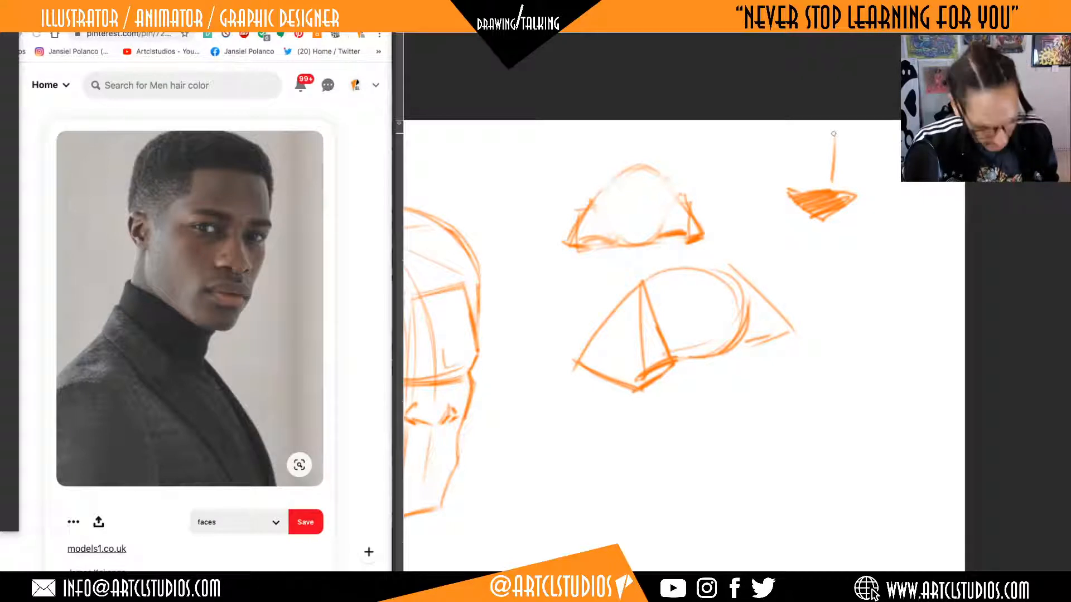
pyautogui.hotkey('ctrl', 'z')
pyautogui.hotkey('ctrl', 'z')
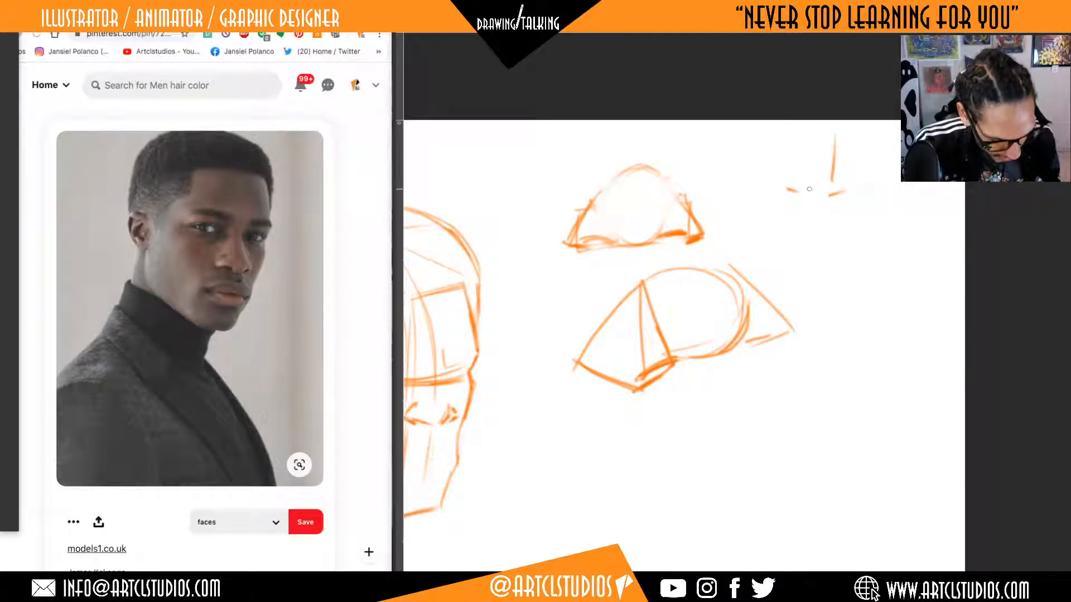
# Hatch a small downward-pointing triangle between and below the nostril marks for the nose's underside, and reinforce its upper edge.
pyautogui.moveTo(789, 190)
pyautogui.mouseDown()
pyautogui.moveTo(823, 209)
pyautogui.moveTo(843, 194)
pyautogui.moveTo(814, 192)
pyautogui.moveTo(852, 238)
pyautogui.mouseUp()
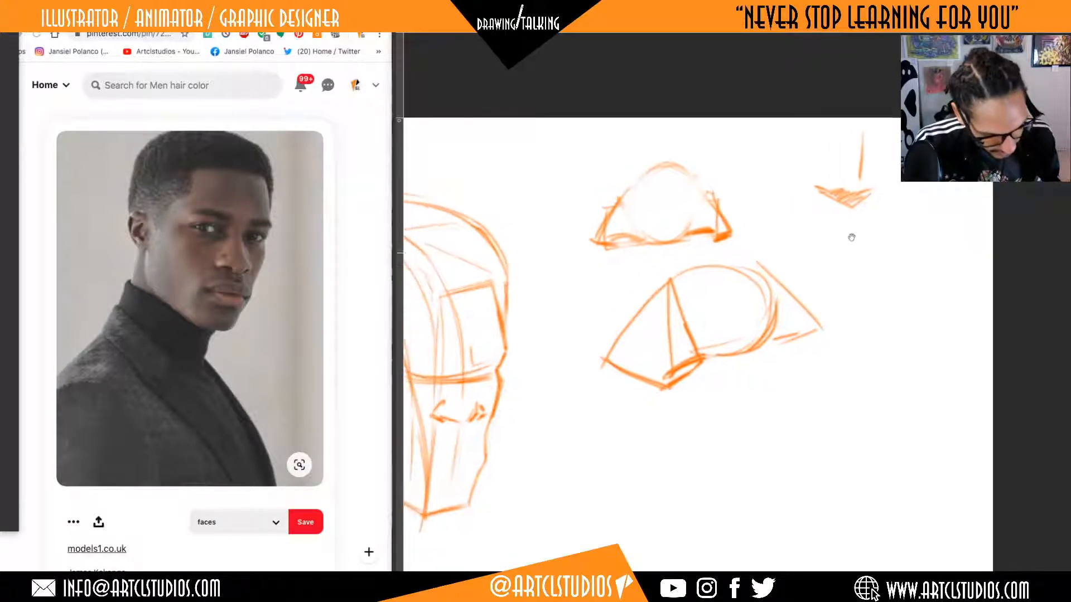
pyautogui.moveTo(860, 191); pyautogui.dragTo(820, 188)
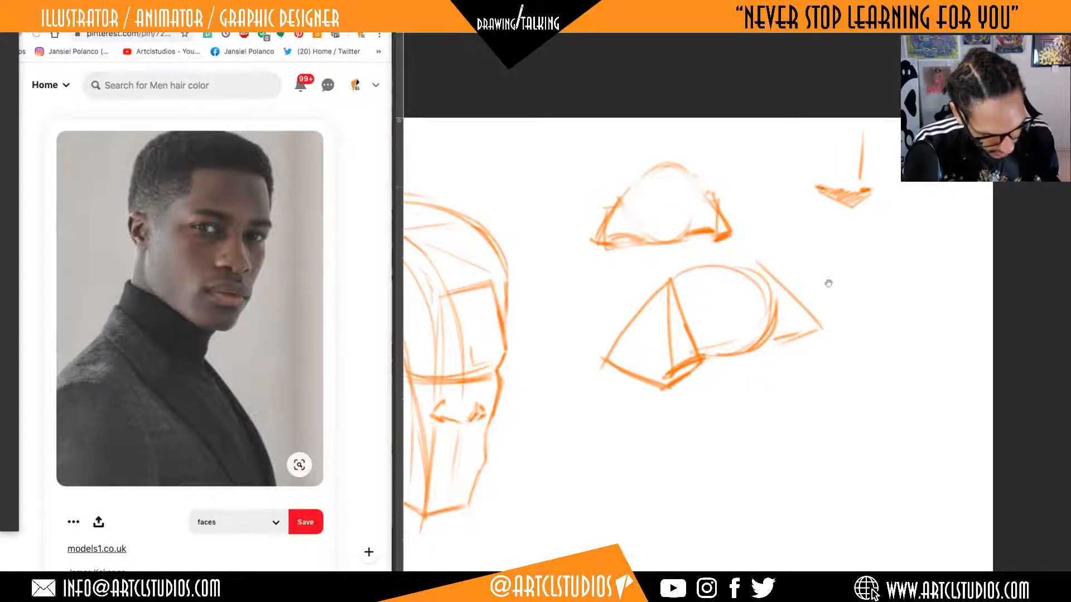
# Erase the excess strokes inside the head's far nostril and outline the far eyebrow as a narrow block reaching the face edge.
pyautogui.moveTo(798, 283); pyautogui.dragTo(936, 246)
pyautogui.moveTo(782, 253); pyautogui.dragTo(843, 229)
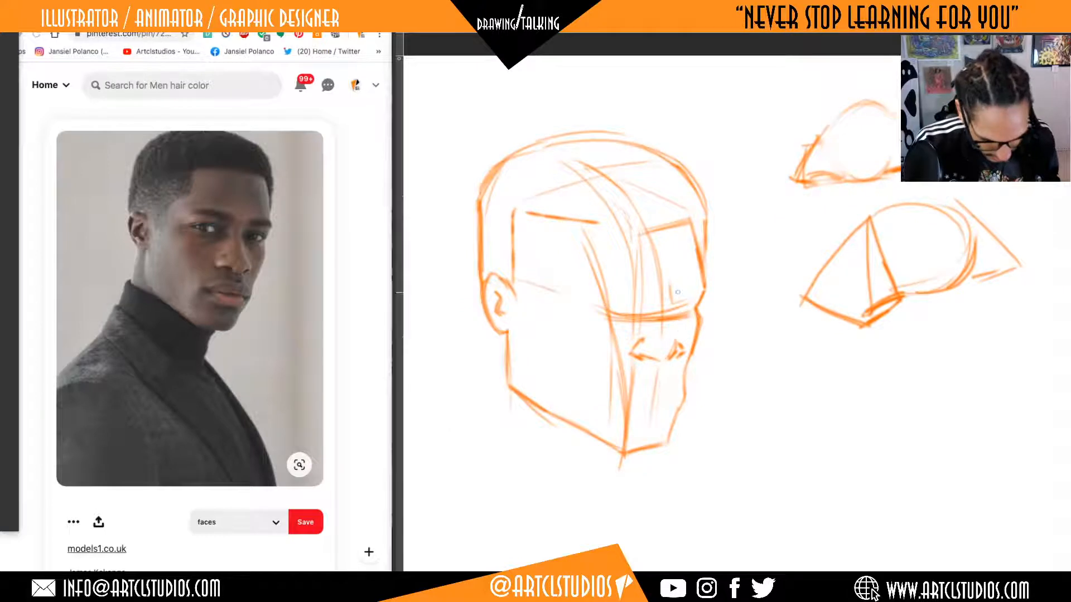
pyautogui.press('e')
pyautogui.moveTo(674, 340)
pyautogui.mouseDown()
pyautogui.moveTo(664, 345)
pyautogui.moveTo(679, 346)
pyautogui.moveTo(673, 359)
pyautogui.mouseUp()
pyautogui.press('b')
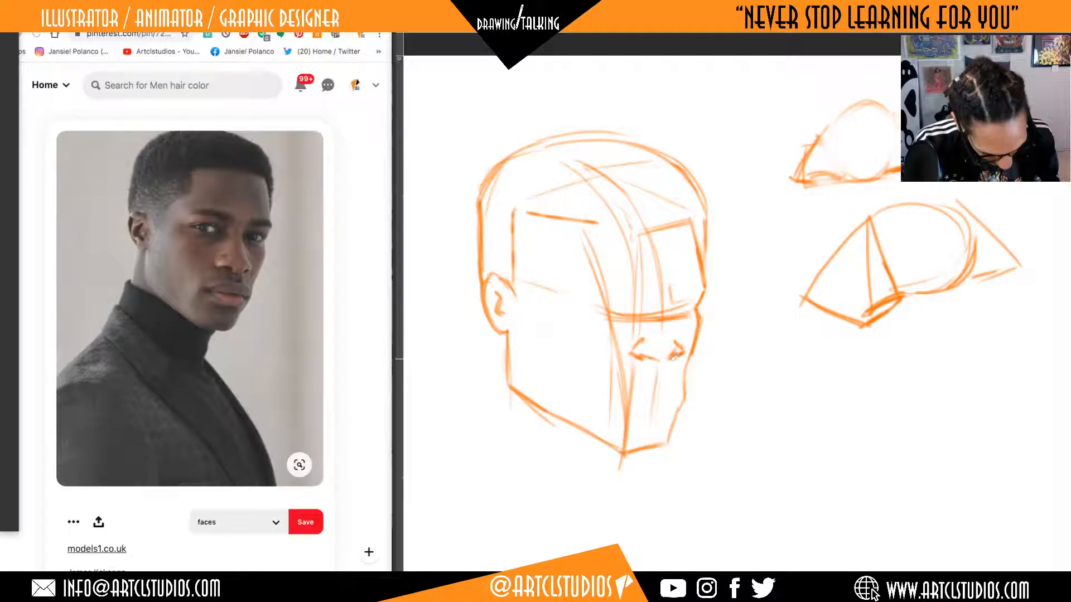
pyautogui.moveTo(671, 288)
pyautogui.mouseDown()
pyautogui.moveTo(694, 293)
pyautogui.moveTo(676, 298)
pyautogui.moveTo(704, 280)
pyautogui.moveTo(702, 293)
pyautogui.mouseUp()
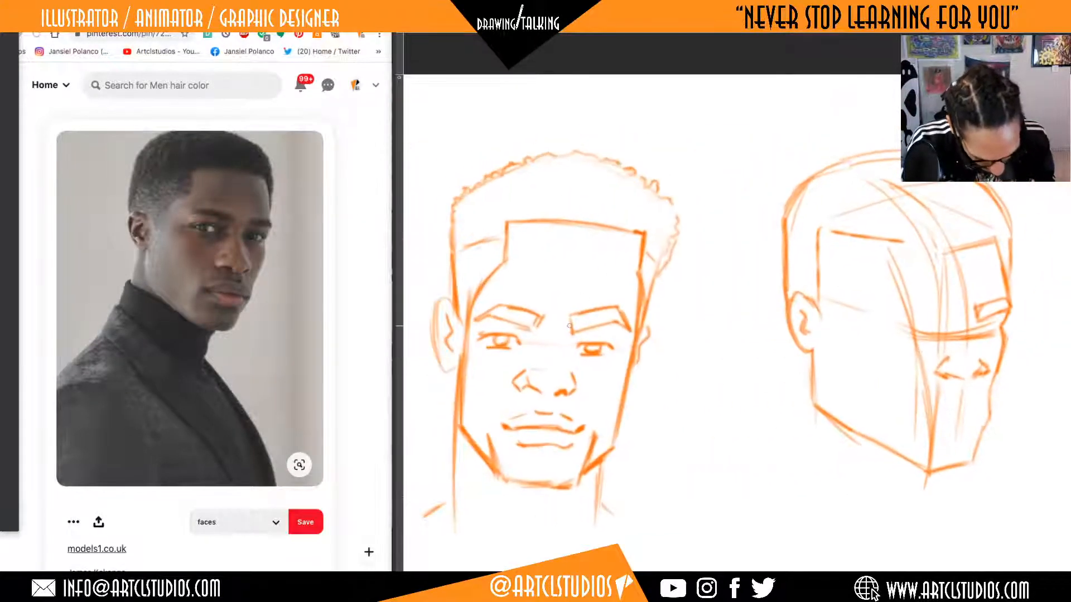
# Draw the far eye beneath the eyebrow block, with its lid line and iris, following the front-view head.
pyautogui.moveTo(569, 326); pyautogui.dragTo(612, 315)
pyautogui.moveTo(533, 321); pyautogui.dragTo(493, 314)
pyautogui.moveTo(662, 363); pyautogui.dragTo(650, 362)
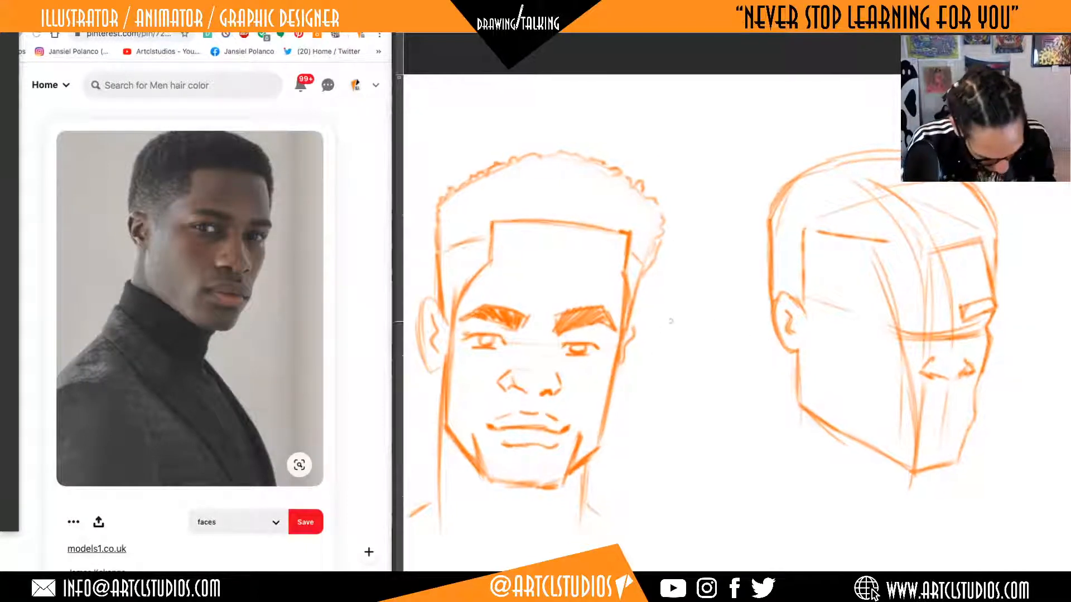
pyautogui.moveTo(896, 415); pyautogui.dragTo(767, 413)
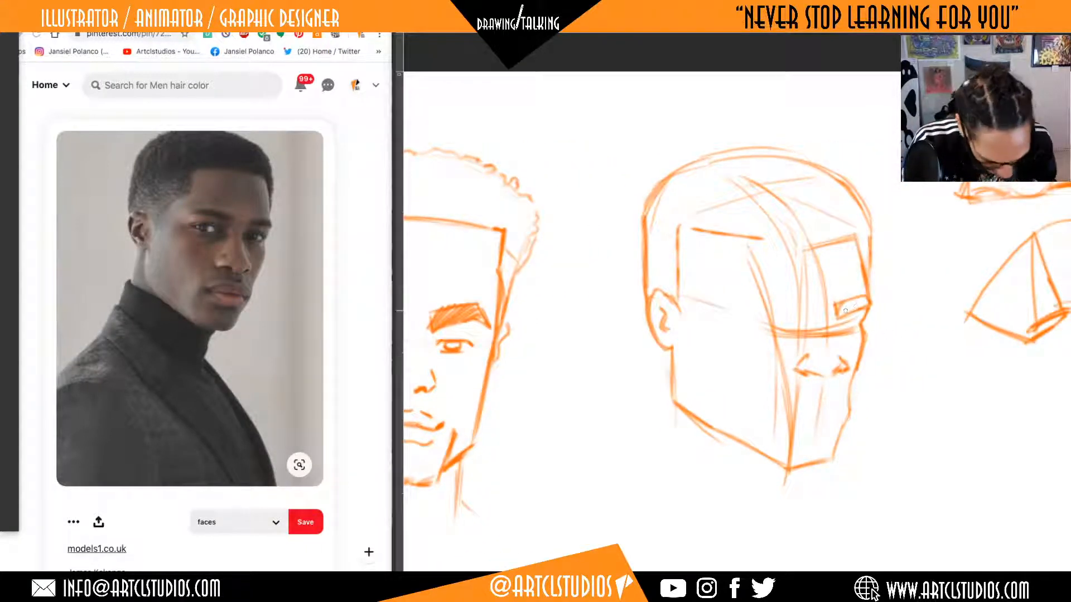
pyautogui.moveTo(838, 328)
pyautogui.mouseDown()
pyautogui.moveTo(855, 320)
pyautogui.moveTo(853, 334)
pyautogui.moveTo(860, 316)
pyautogui.moveTo(850, 329)
pyautogui.mouseUp()
pyautogui.press('e')
pyautogui.press('b')
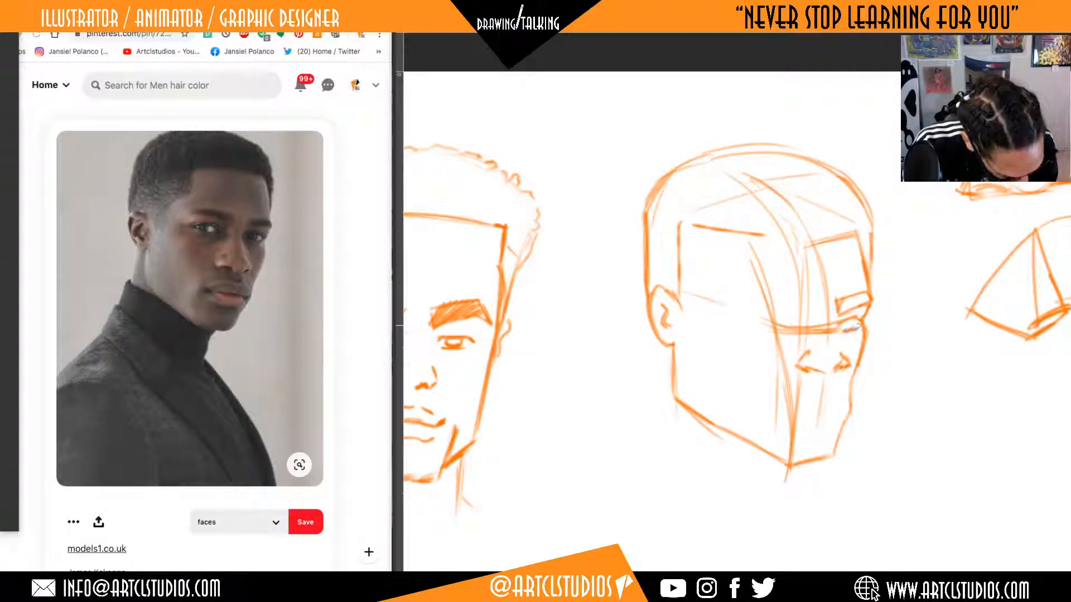
pyautogui.moveTo(848, 323); pyautogui.dragTo(856, 326)
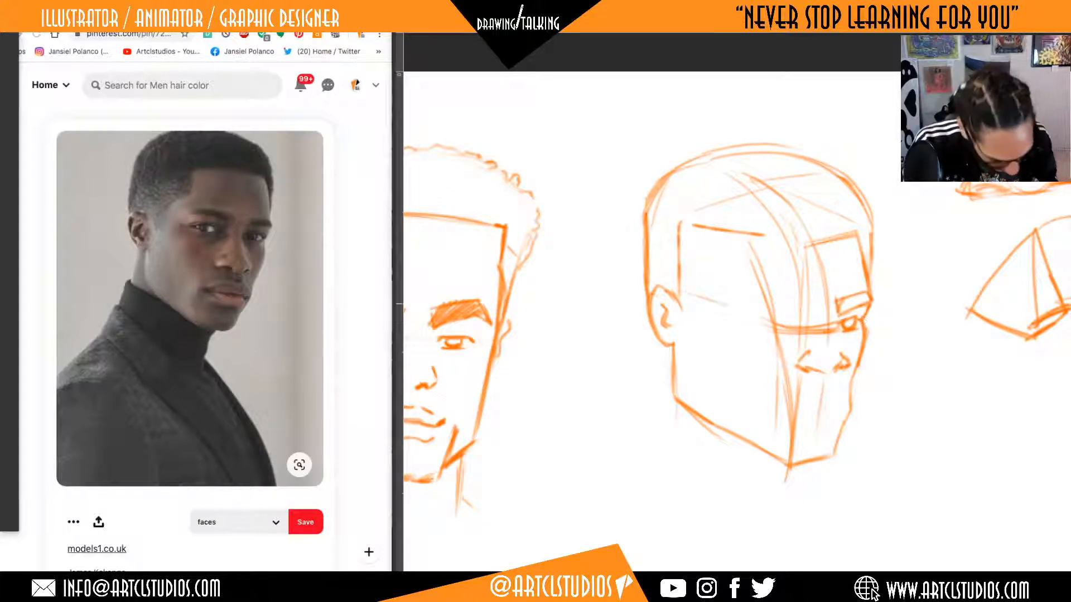
# Erase the straight forehead box lines and draw the near sideburn and a stepped hairline curving up from the temple.
pyautogui.press('e')
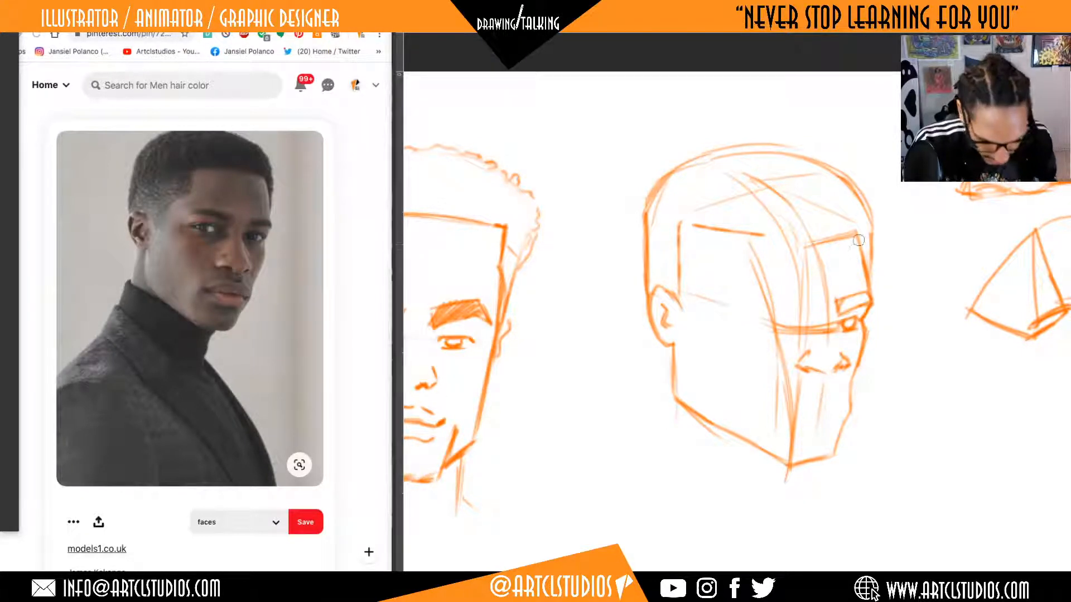
pyautogui.moveTo(859, 240)
pyautogui.mouseDown()
pyautogui.moveTo(820, 242)
pyautogui.moveTo(835, 238)
pyautogui.mouseUp()
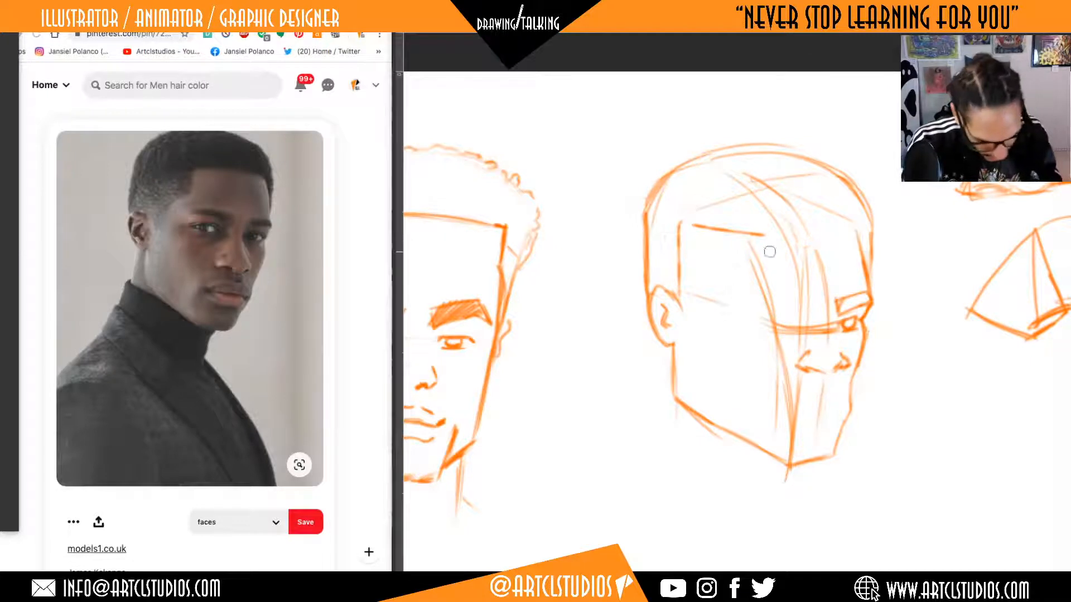
pyautogui.moveTo(770, 253); pyautogui.dragTo(689, 221)
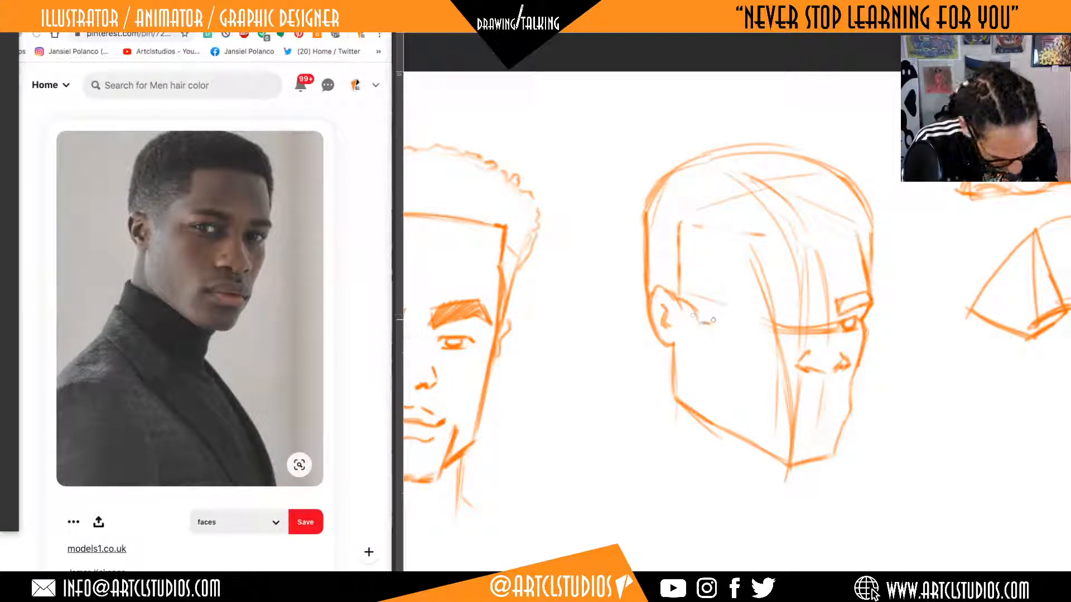
pyautogui.moveTo(712, 288)
pyautogui.mouseDown()
pyautogui.moveTo(707, 330)
pyautogui.moveTo(742, 240)
pyautogui.moveTo(744, 262)
pyautogui.moveTo(723, 282)
pyautogui.mouseUp()
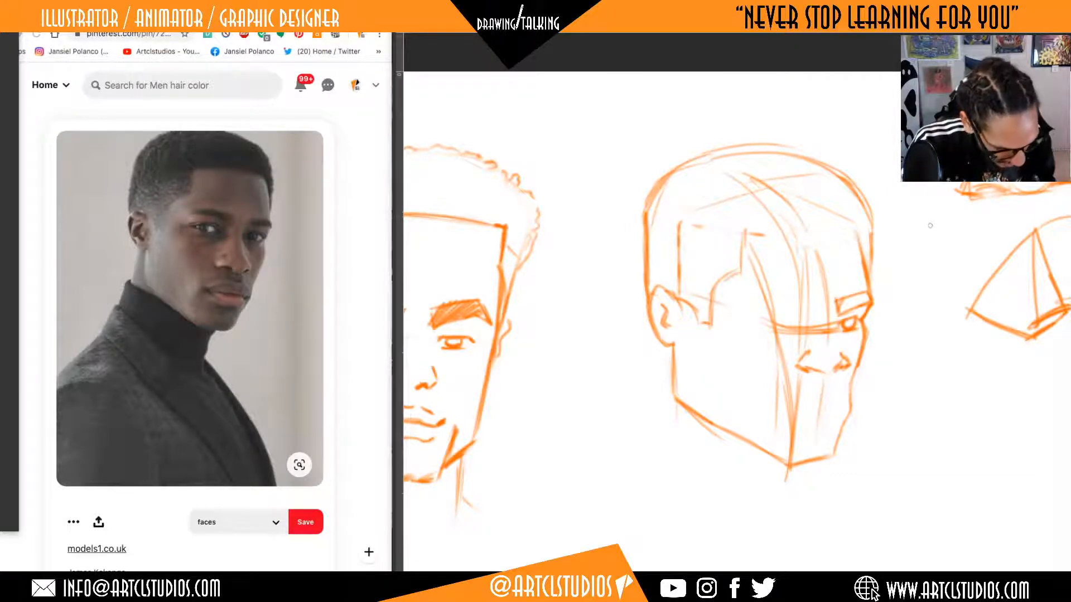
# Draw the hairline across the top of the three-quarter head's forehead and the mouth's dividing line beneath the nose.
pyautogui.moveTo(746, 233); pyautogui.dragTo(860, 230)
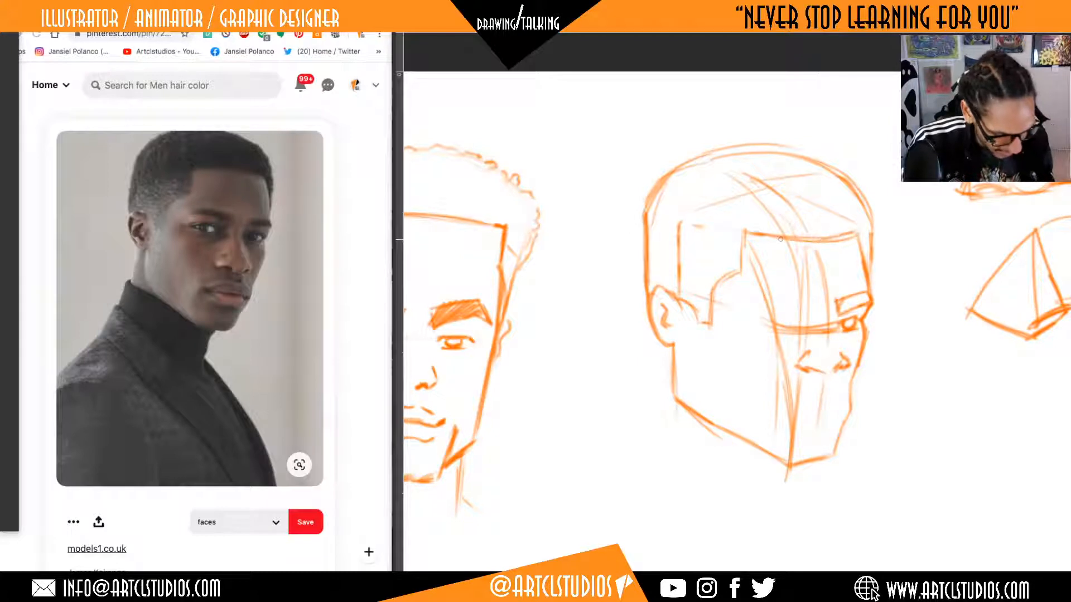
pyautogui.moveTo(911, 342); pyautogui.dragTo(923, 323)
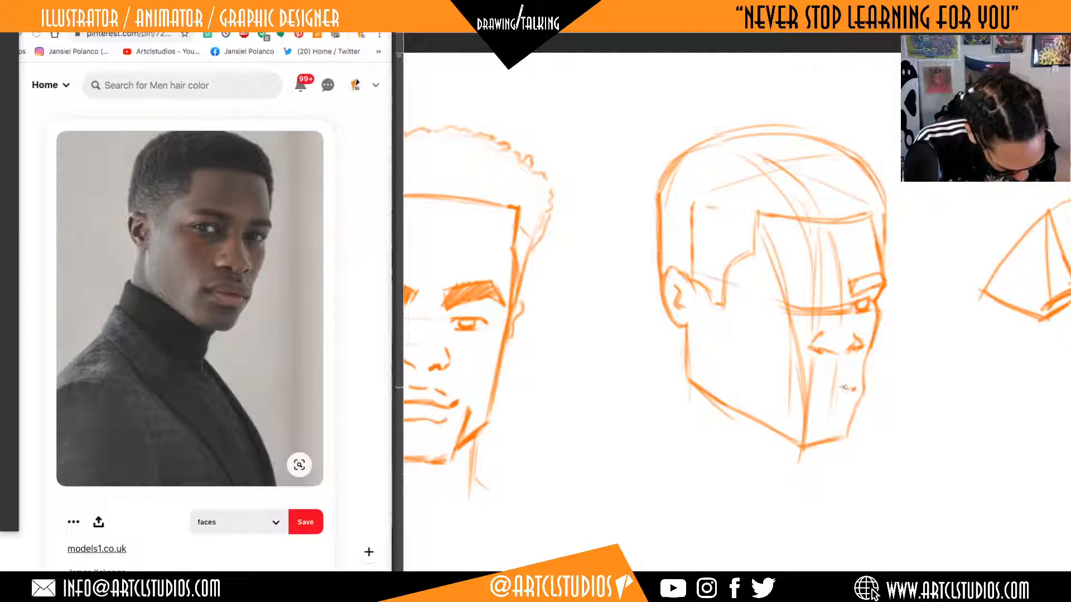
pyautogui.moveTo(844, 388); pyautogui.dragTo(805, 394)
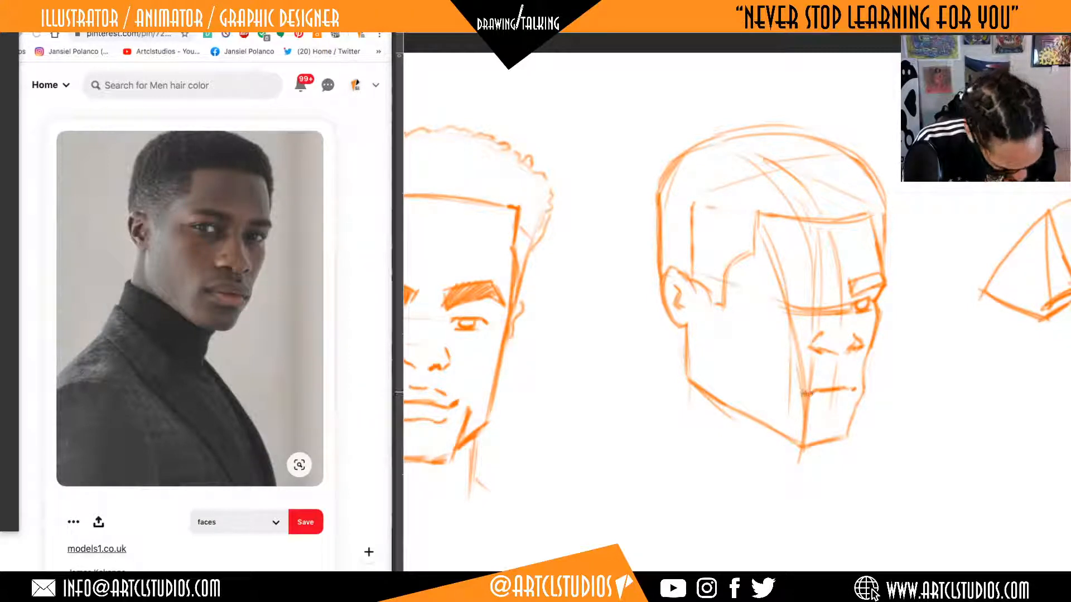
# Erase the old front-plane line beside the mouth and redraw the chin and far cheek contour.
pyautogui.press('e')
pyautogui.moveTo(776, 327)
pyautogui.mouseDown()
pyautogui.moveTo(801, 427)
pyautogui.moveTo(799, 363)
pyautogui.moveTo(813, 393)
pyautogui.mouseUp()
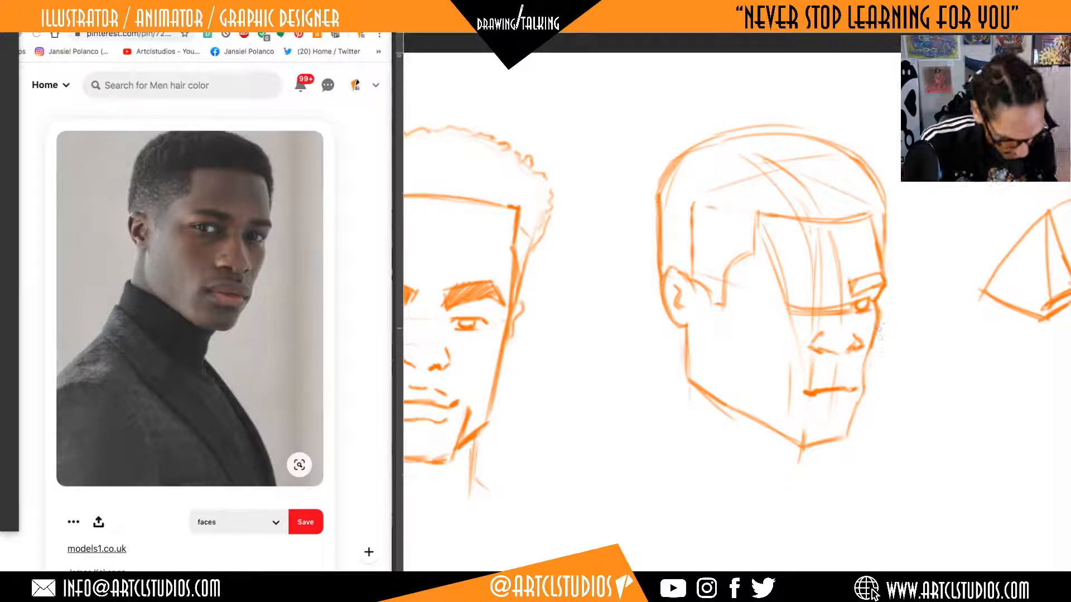
pyautogui.moveTo(804, 446)
pyautogui.mouseDown()
pyautogui.moveTo(848, 433)
pyautogui.moveTo(876, 329)
pyautogui.mouseUp()
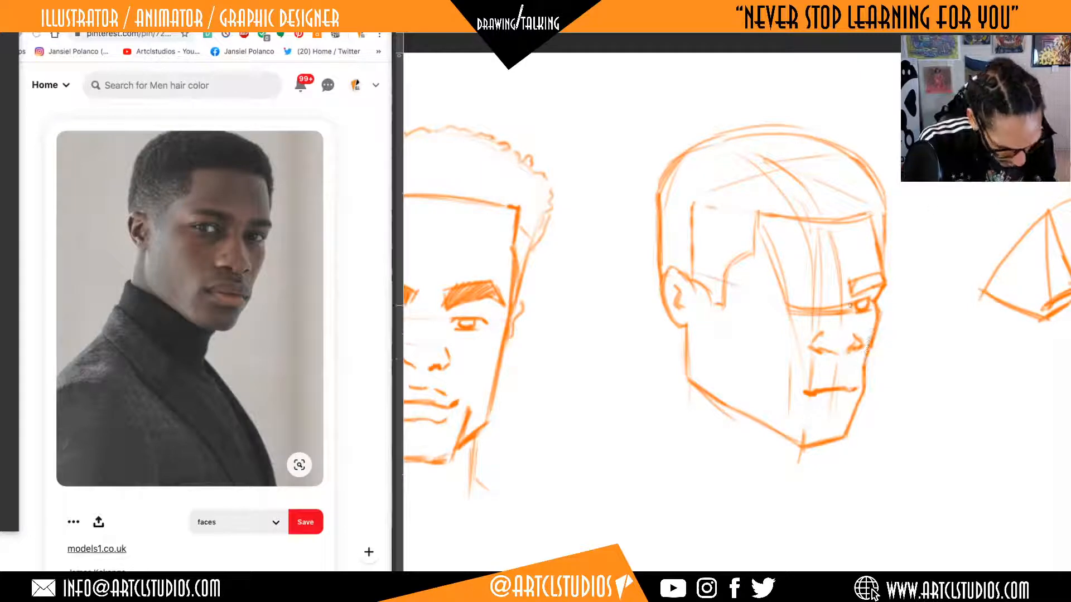
# Draw the upper and lower lips around the mouth line and refine the far nostril and near mouth corner.
pyautogui.moveTo(815, 405)
pyautogui.mouseDown()
pyautogui.moveTo(842, 404)
pyautogui.moveTo(816, 405)
pyautogui.moveTo(823, 376)
pyautogui.moveTo(851, 375)
pyautogui.moveTo(820, 376)
pyautogui.mouseUp()
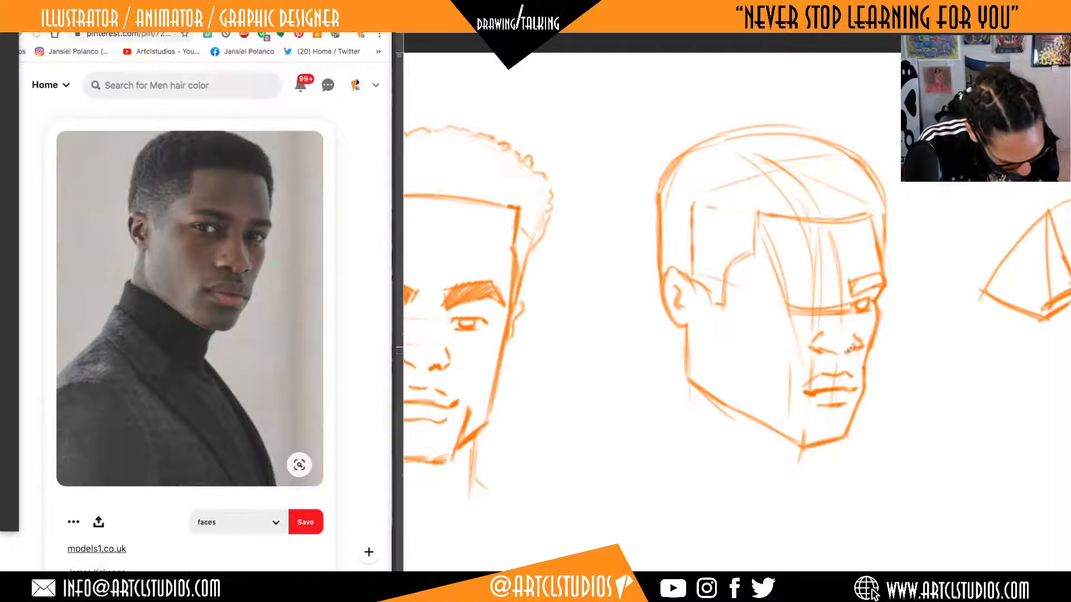
pyautogui.moveTo(852, 346); pyautogui.dragTo(869, 351)
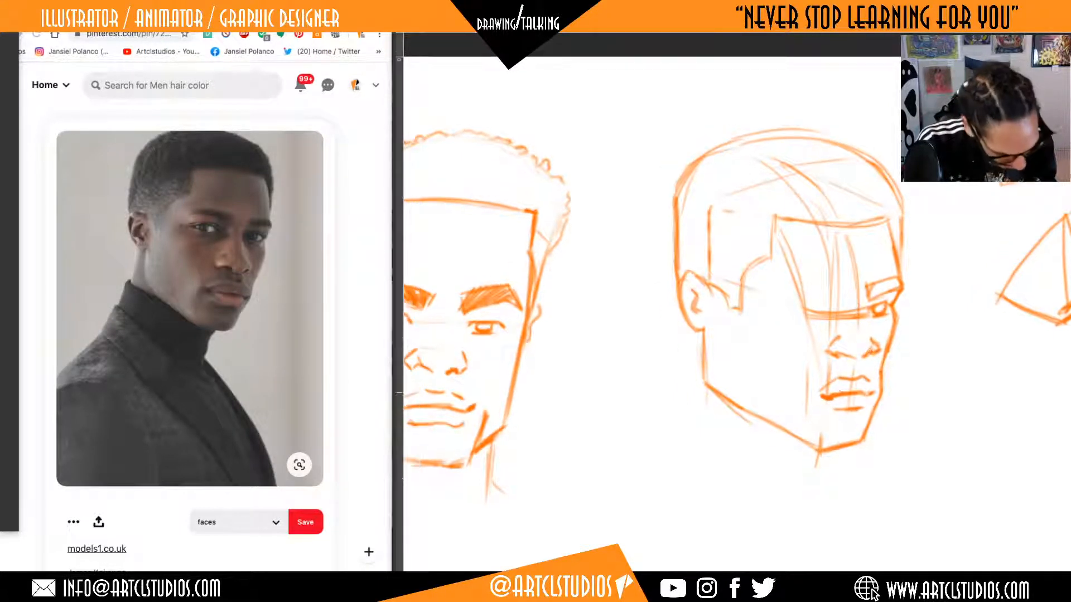
pyautogui.moveTo(822, 396)
pyautogui.mouseDown()
pyautogui.moveTo(813, 392)
pyautogui.moveTo(838, 395)
pyautogui.moveTo(819, 392)
pyautogui.moveTo(833, 395)
pyautogui.moveTo(838, 380)
pyautogui.moveTo(830, 383)
pyautogui.mouseUp()
pyautogui.moveTo(894, 316); pyautogui.dragTo(916, 317)
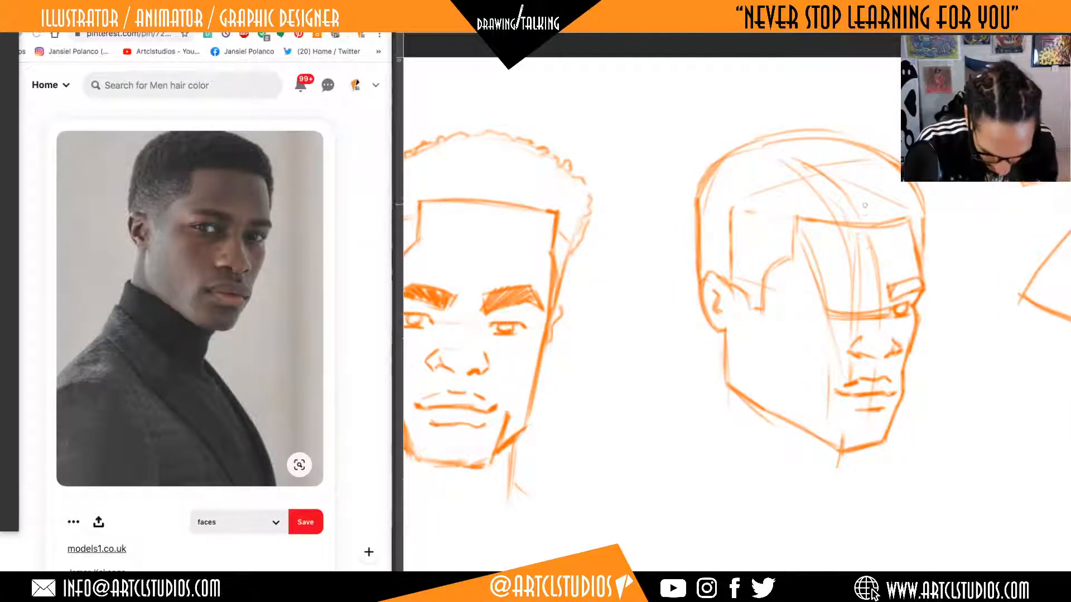
# Draw and fill both eyebrows with dense dark strokes, and try a near-eye lid line, undoing the stroke.
pyautogui.moveTo(865, 283)
pyautogui.mouseDown()
pyautogui.moveTo(863, 298)
pyautogui.moveTo(829, 286)
pyautogui.moveTo(796, 293)
pyautogui.mouseUp()
pyautogui.moveTo(797, 292)
pyautogui.mouseDown()
pyautogui.moveTo(863, 283)
pyautogui.moveTo(815, 287)
pyautogui.mouseUp()
pyautogui.moveTo(909, 283)
pyautogui.mouseDown()
pyautogui.moveTo(893, 294)
pyautogui.moveTo(921, 282)
pyautogui.mouseUp()
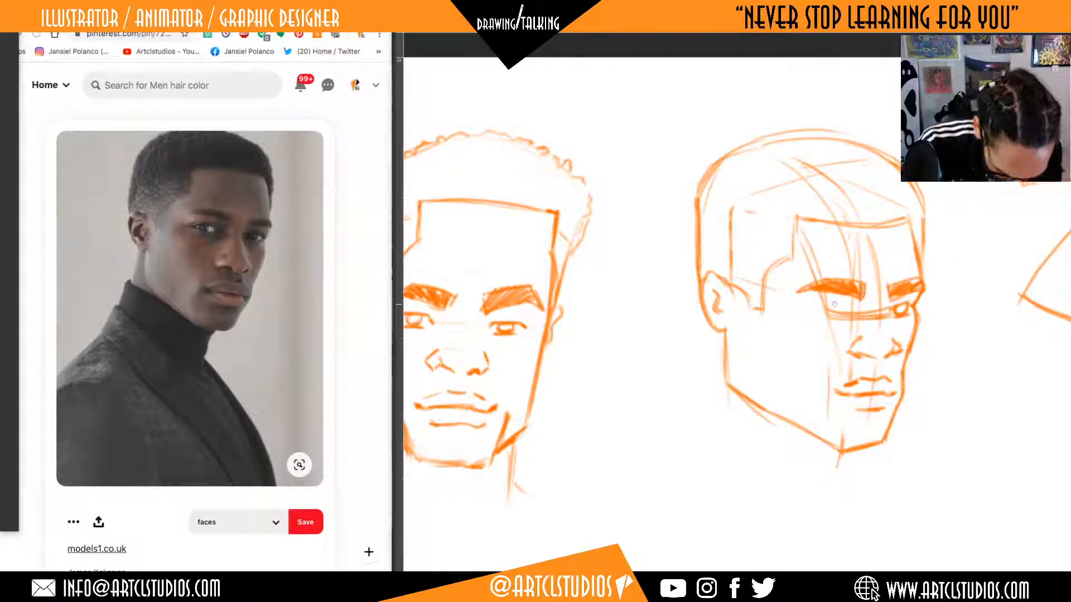
pyautogui.moveTo(853, 304); pyautogui.dragTo(814, 307)
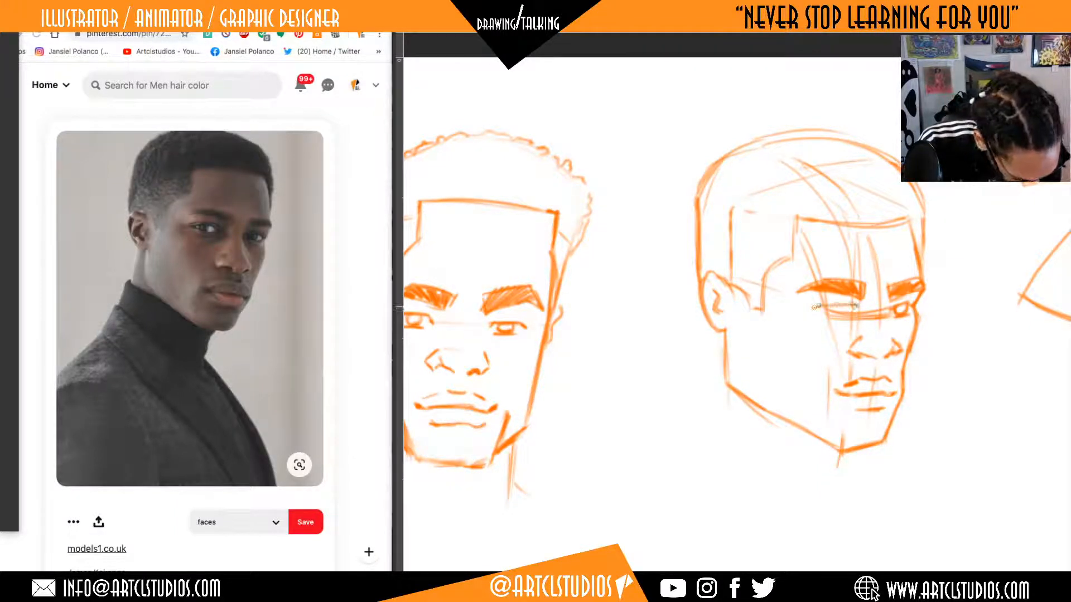
pyautogui.hotkey('ctrl', 'z')
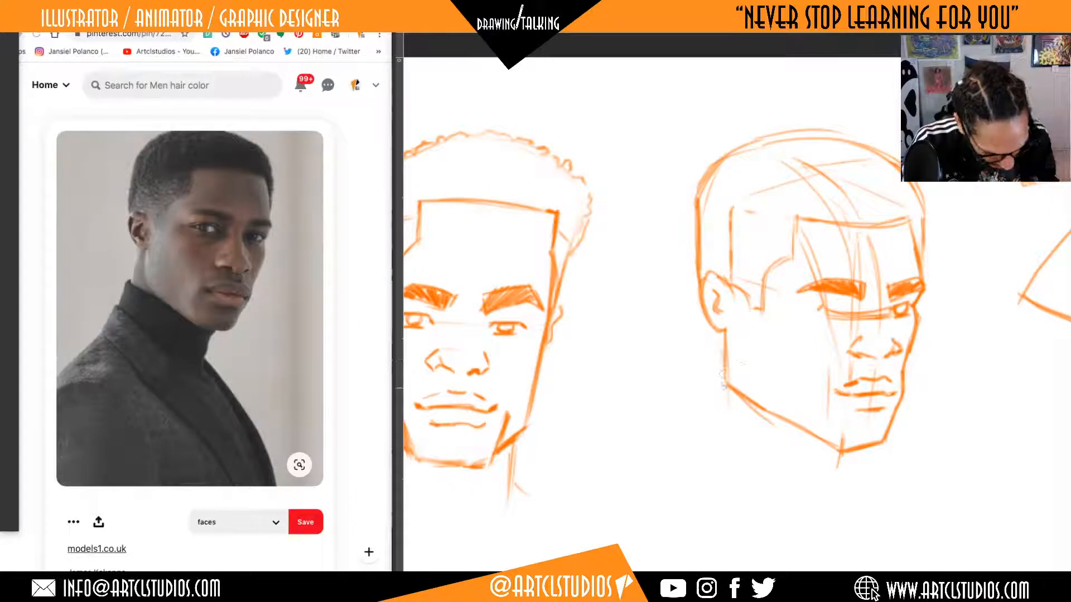
# Draw the cheek-plane line sweeping from the temple down to the chin, and erase the brow guideline between the eyes.
pyautogui.moveTo(723, 388); pyautogui.dragTo(725, 288)
pyautogui.moveTo(730, 251); pyautogui.dragTo(856, 481)
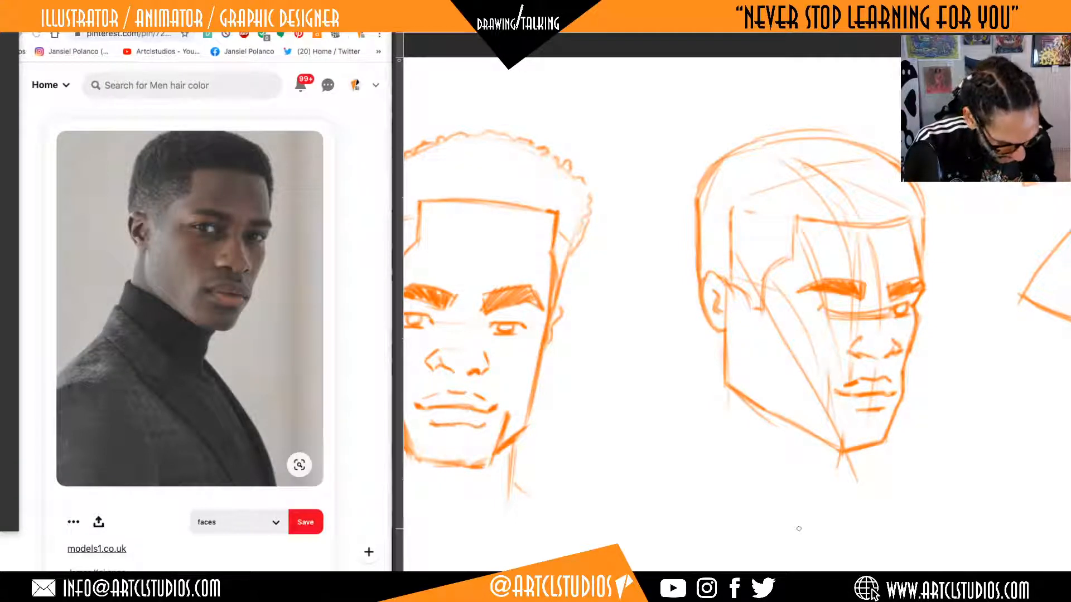
pyautogui.press('e')
pyautogui.moveTo(854, 314)
pyautogui.mouseDown()
pyautogui.moveTo(826, 313)
pyautogui.moveTo(861, 317)
pyautogui.mouseUp()
pyautogui.press('b')
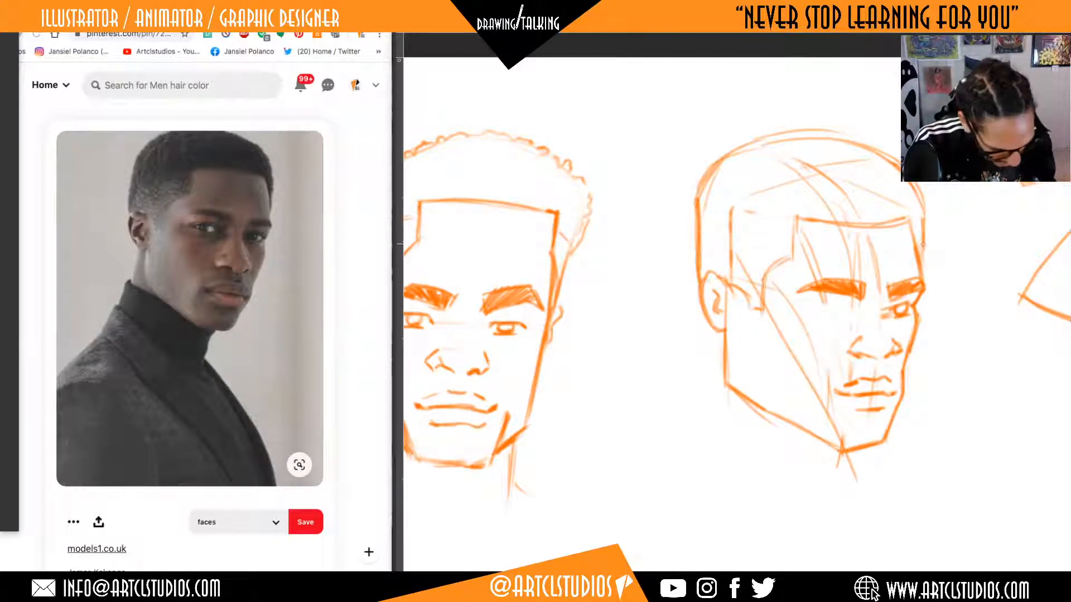
# Erase the rear jaw corner, redraw a narrower jaw from the earlobe to the chin, and add the back neck line.
pyautogui.press('e')
pyautogui.moveTo(727, 384)
pyautogui.mouseDown()
pyautogui.moveTo(729, 336)
pyautogui.moveTo(706, 311)
pyautogui.moveTo(734, 338)
pyautogui.moveTo(741, 381)
pyautogui.moveTo(741, 370)
pyautogui.moveTo(815, 431)
pyautogui.mouseUp()
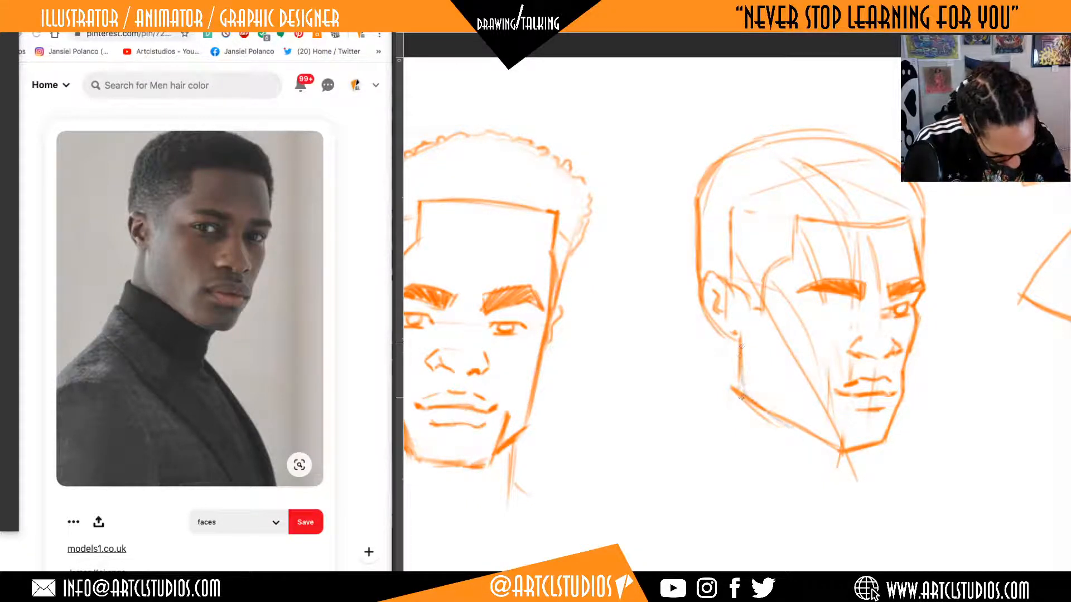
pyautogui.moveTo(741, 346)
pyautogui.mouseDown()
pyautogui.moveTo(741, 398)
pyautogui.moveTo(841, 446)
pyautogui.moveTo(831, 444)
pyautogui.moveTo(887, 441)
pyautogui.moveTo(868, 443)
pyautogui.mouseUp()
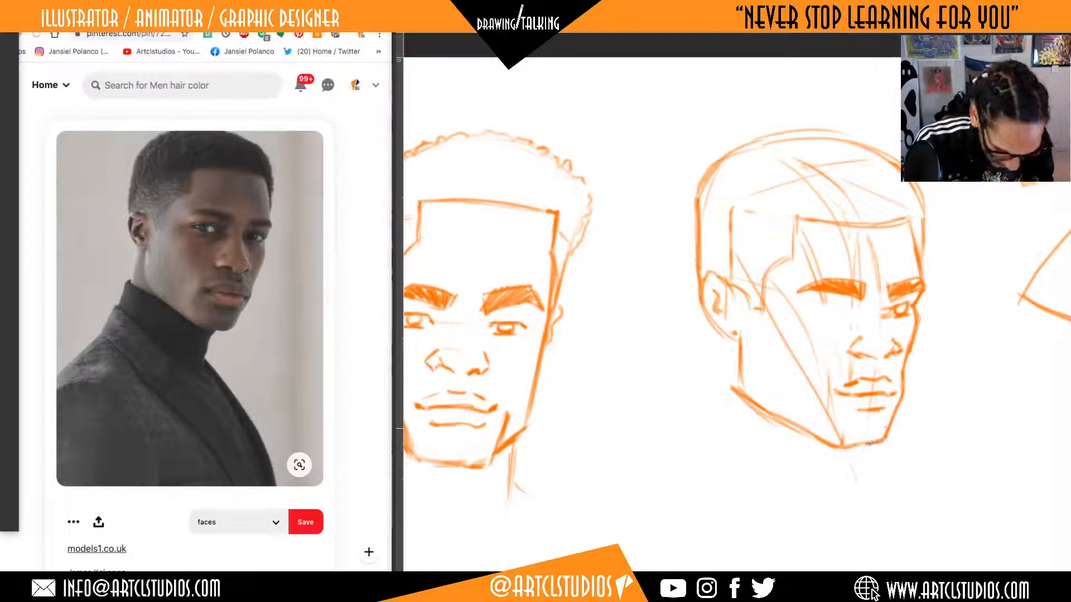
pyautogui.moveTo(906, 381); pyautogui.dragTo(895, 406)
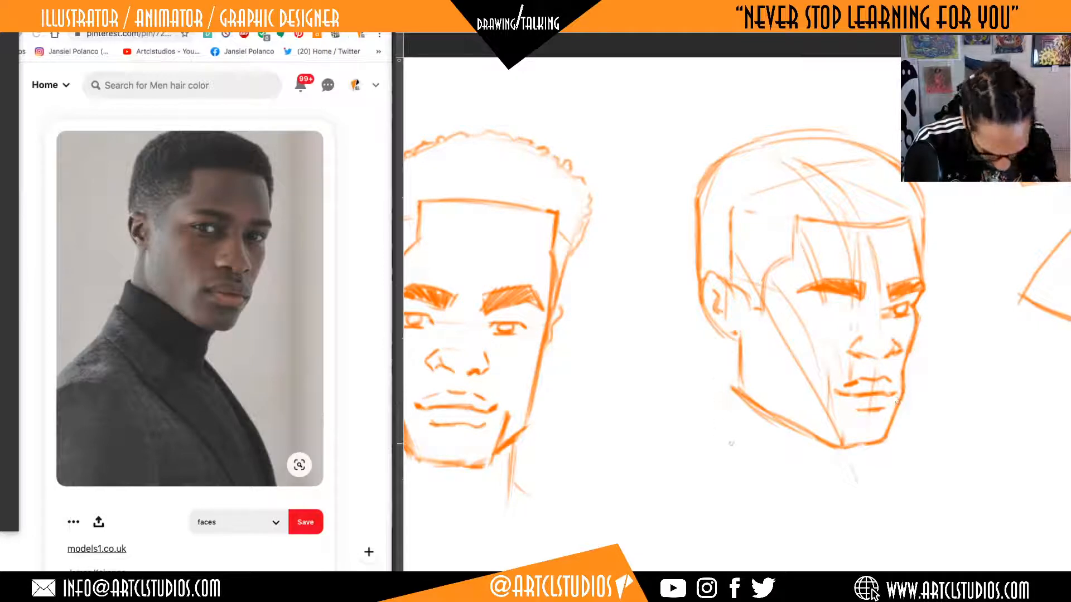
pyautogui.moveTo(723, 329); pyautogui.dragTo(716, 411)
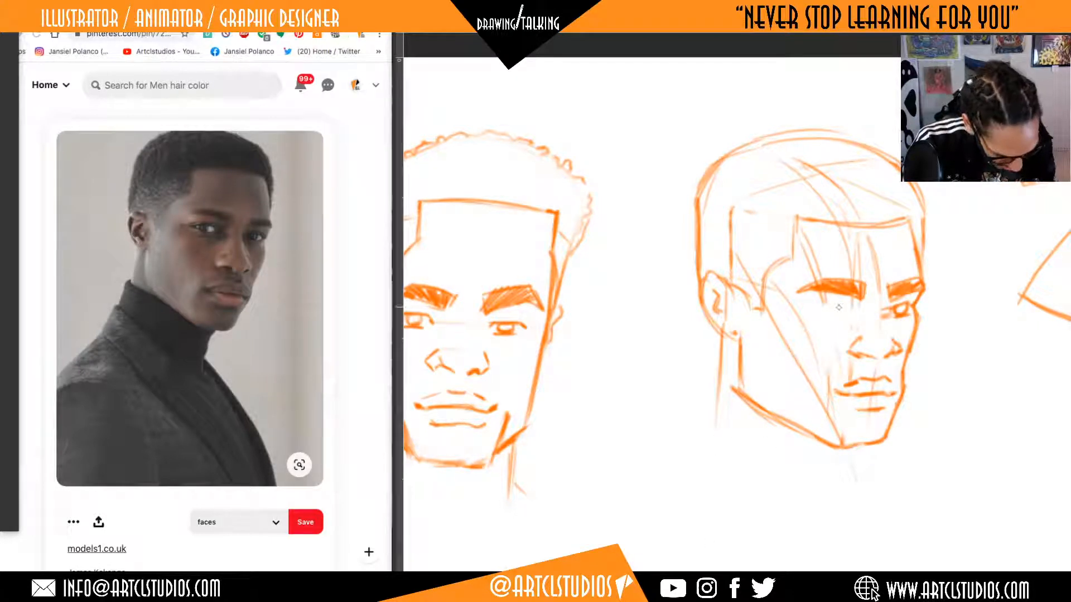
# Draw the near eye with its lid and iris beneath the eyebrow, and darken the far eye to match.
pyautogui.moveTo(812, 309)
pyautogui.mouseDown()
pyautogui.moveTo(854, 308)
pyautogui.moveTo(823, 317)
pyautogui.moveTo(843, 318)
pyautogui.moveTo(828, 310)
pyautogui.mouseUp()
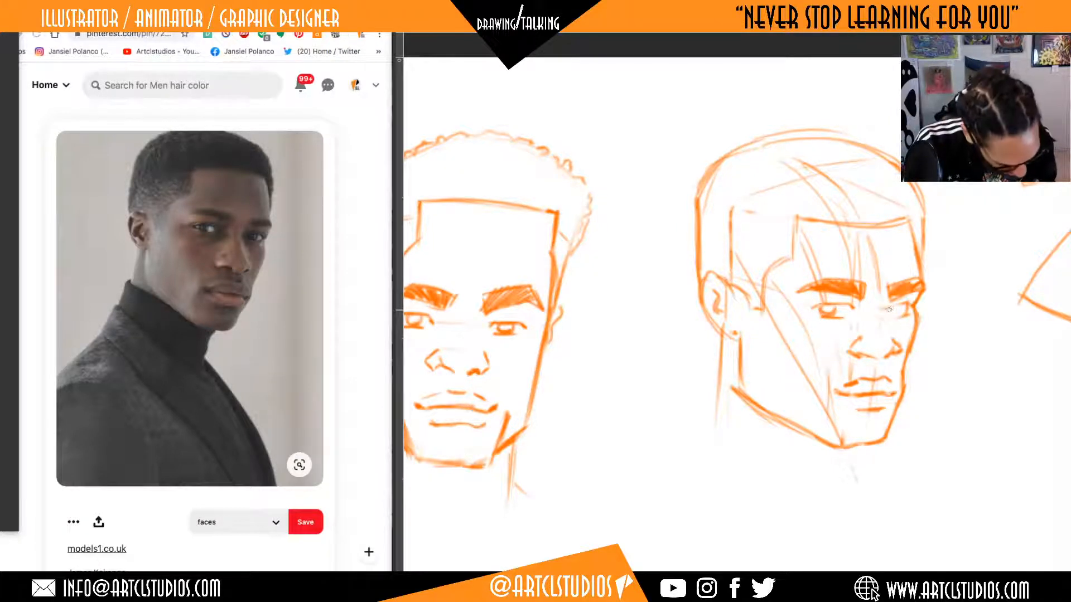
pyautogui.moveTo(888, 309); pyautogui.dragTo(902, 309)
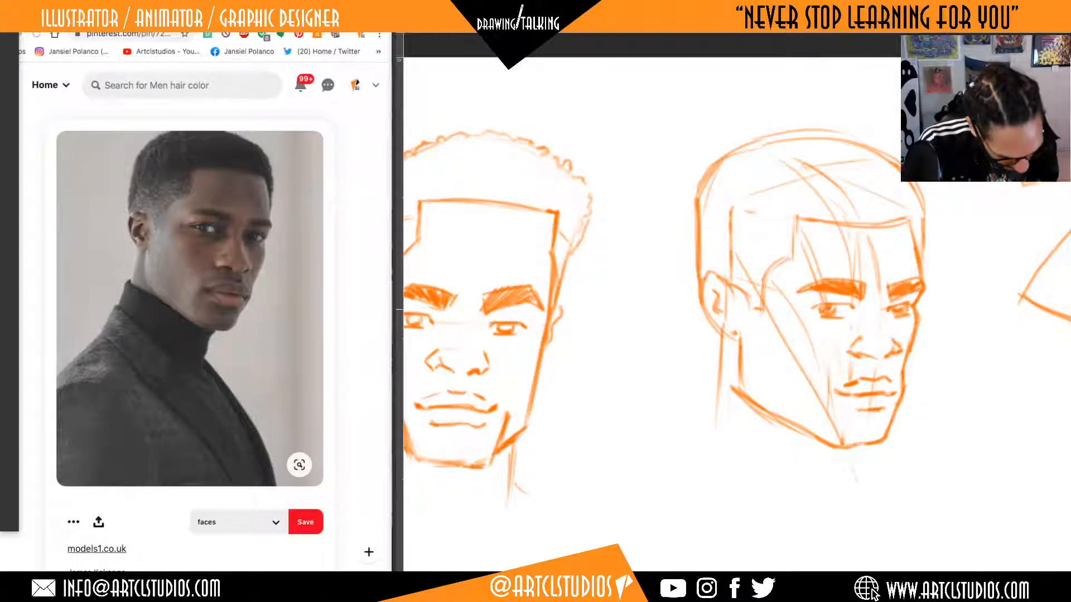
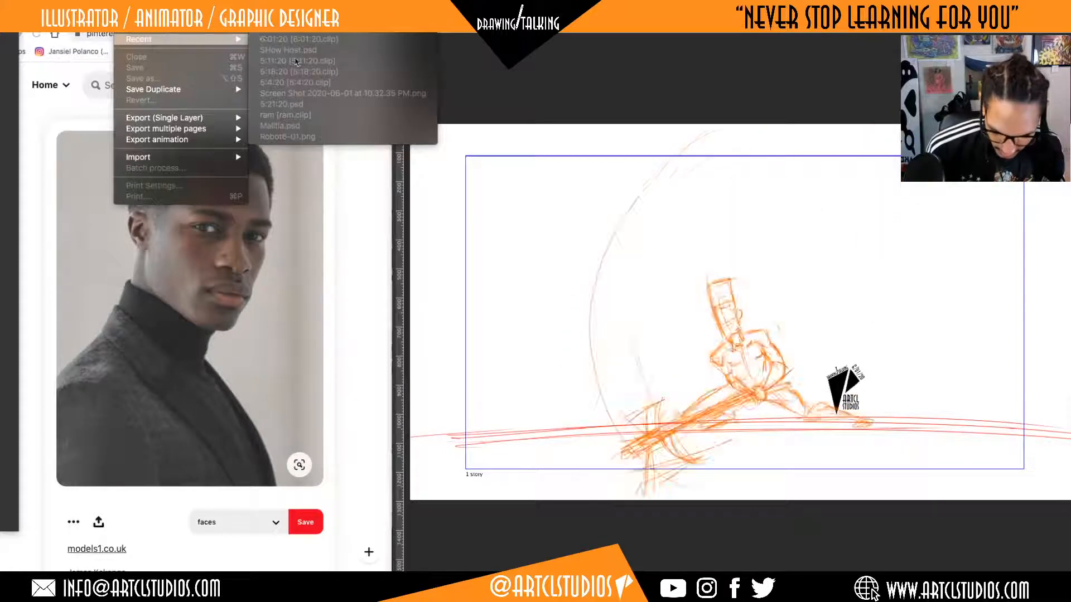
pyautogui.click(560, 50)
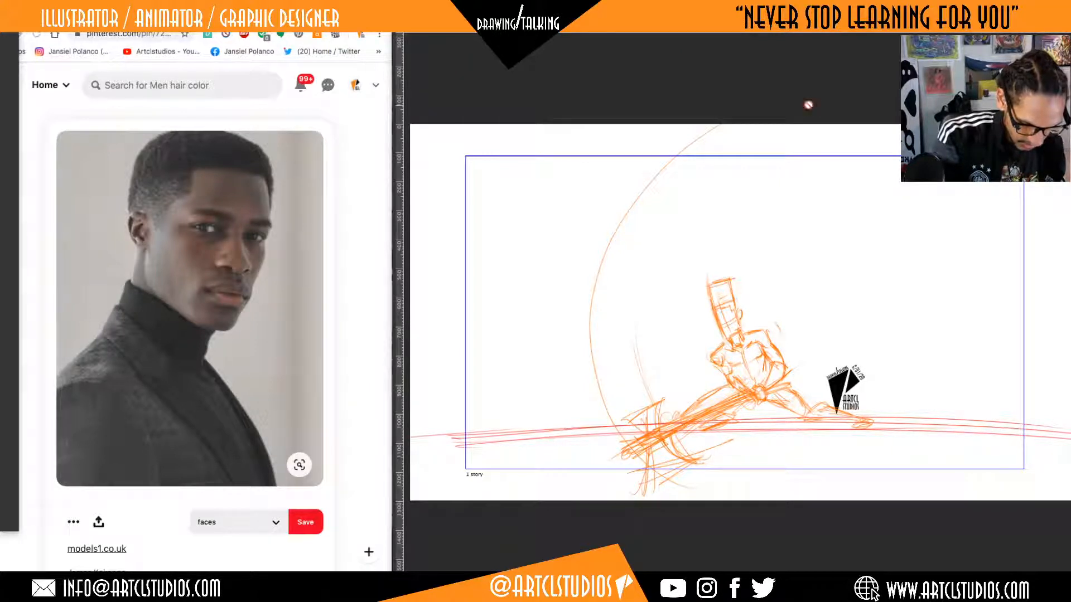
pyautogui.press('F5')
pyautogui.press('Return')
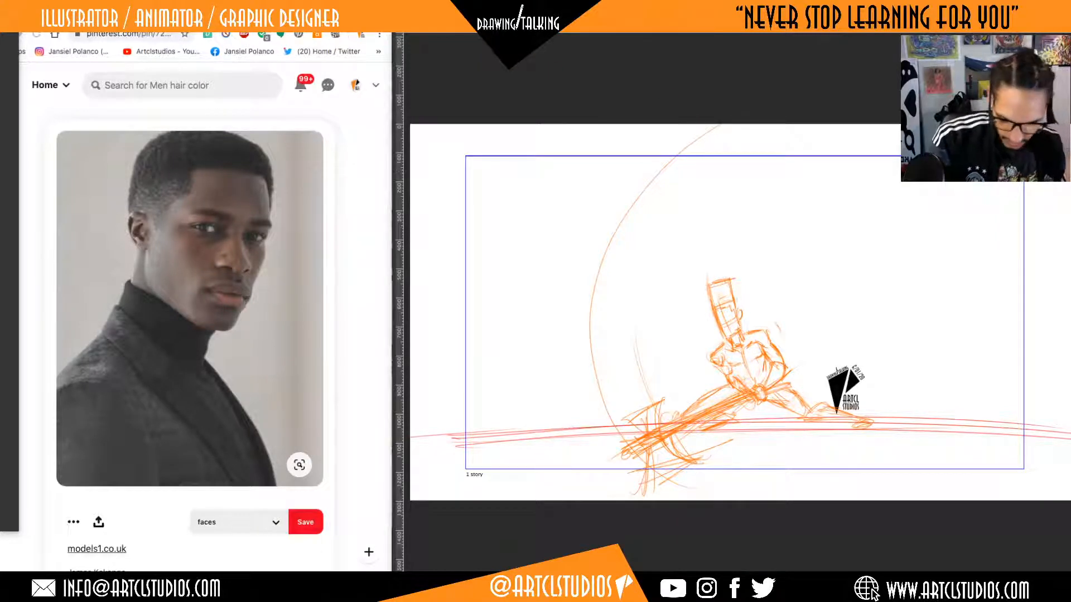
# Open the drawing 5/21/20.psd from the Live folder inside the Drawing / Talking folder.
pyautogui.click(122, 4)
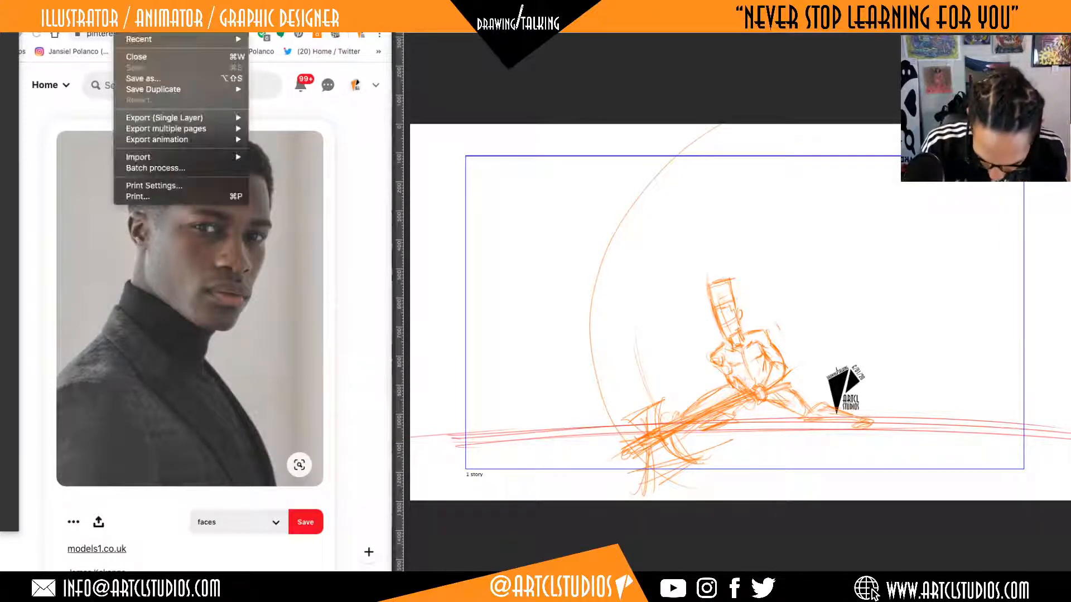
pyautogui.click(146, 30)
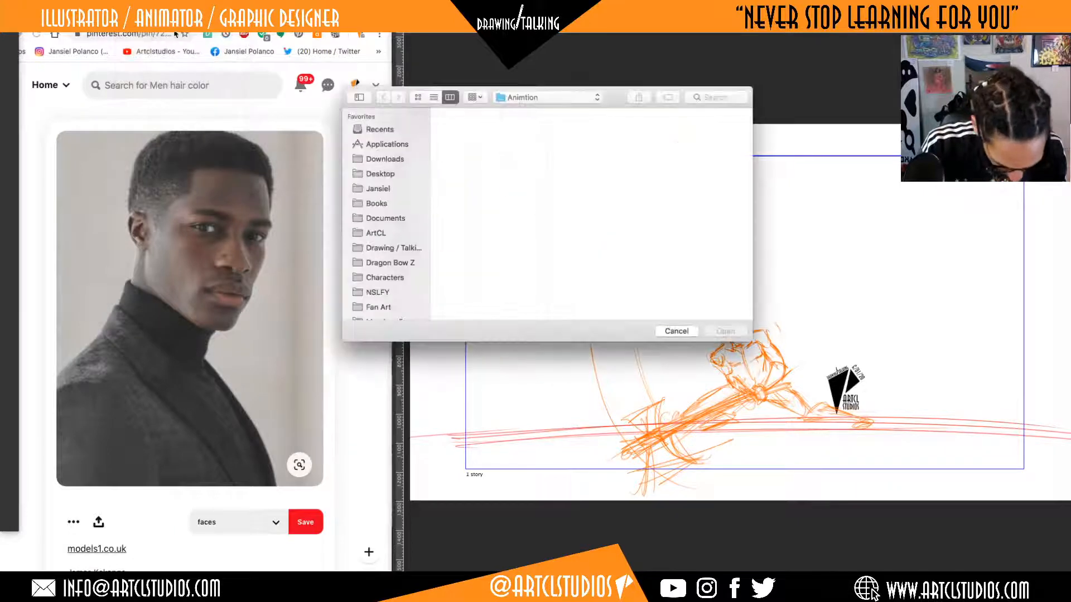
pyautogui.click(398, 248)
pyautogui.click(472, 153)
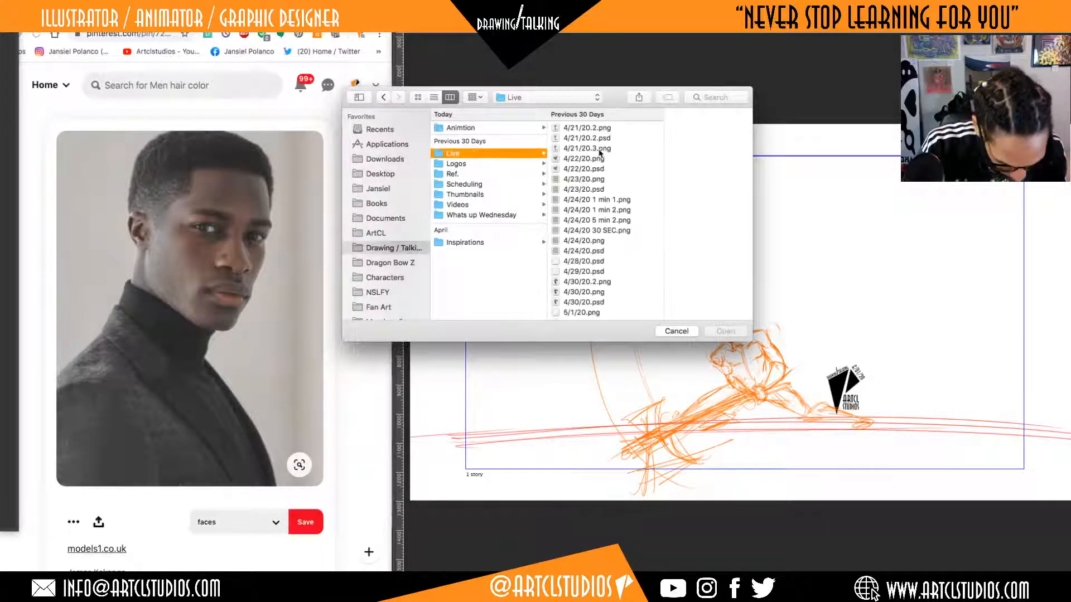
pyautogui.scroll(-5, 600, 260)
pyautogui.scroll(-5, 599, 260)
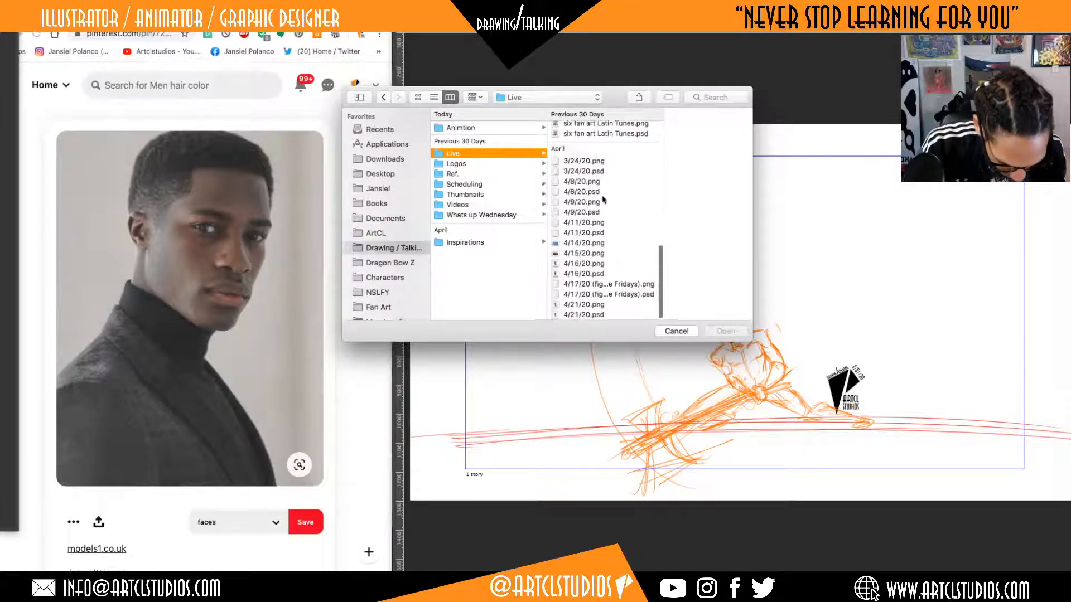
pyautogui.scroll(3, 593, 242)
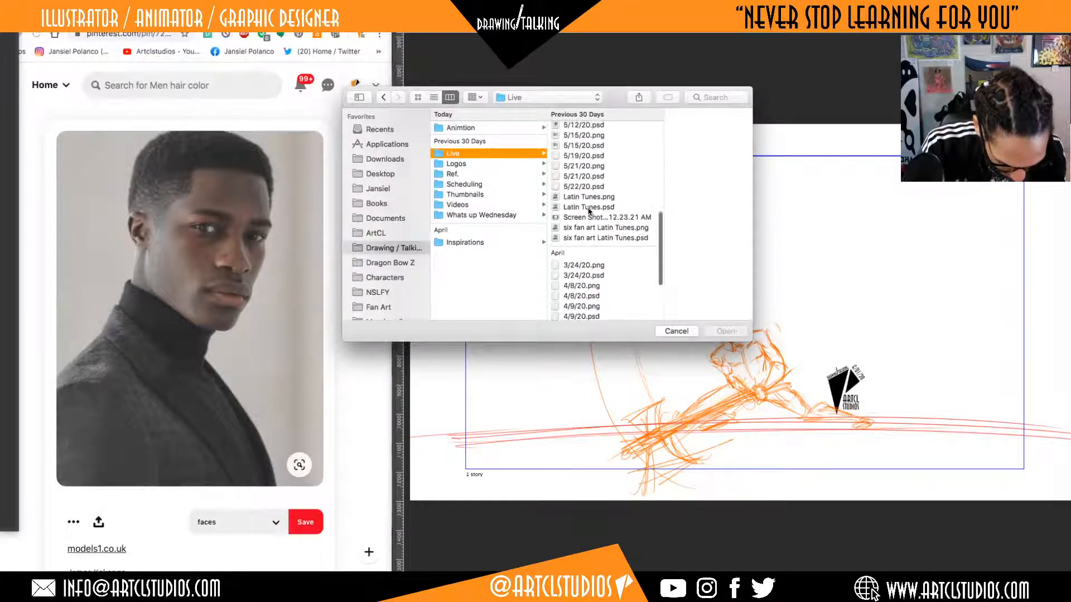
pyautogui.click(586, 180)
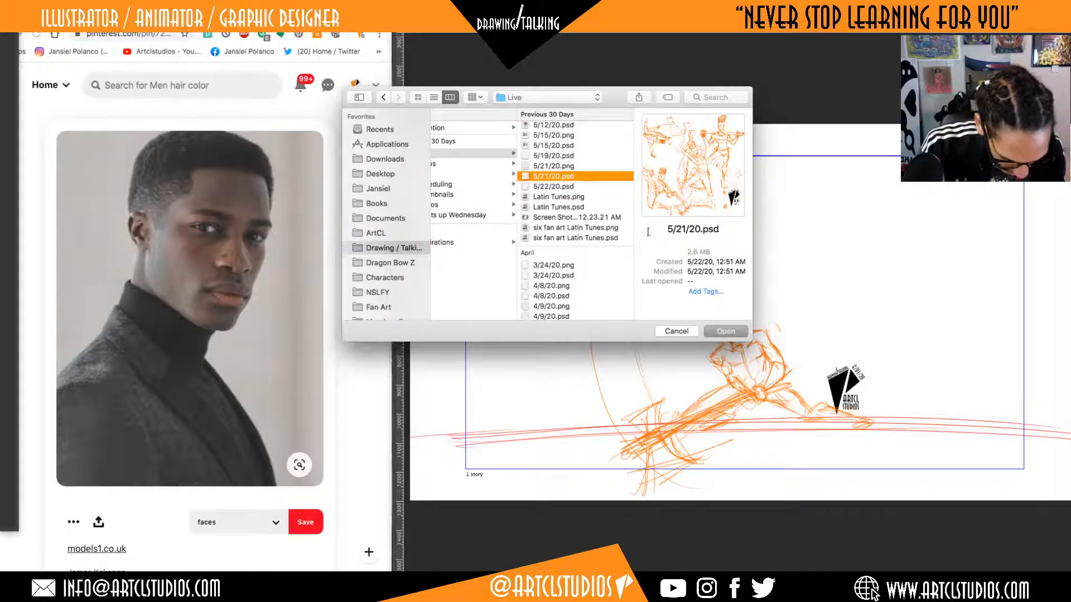
pyautogui.click(734, 333)
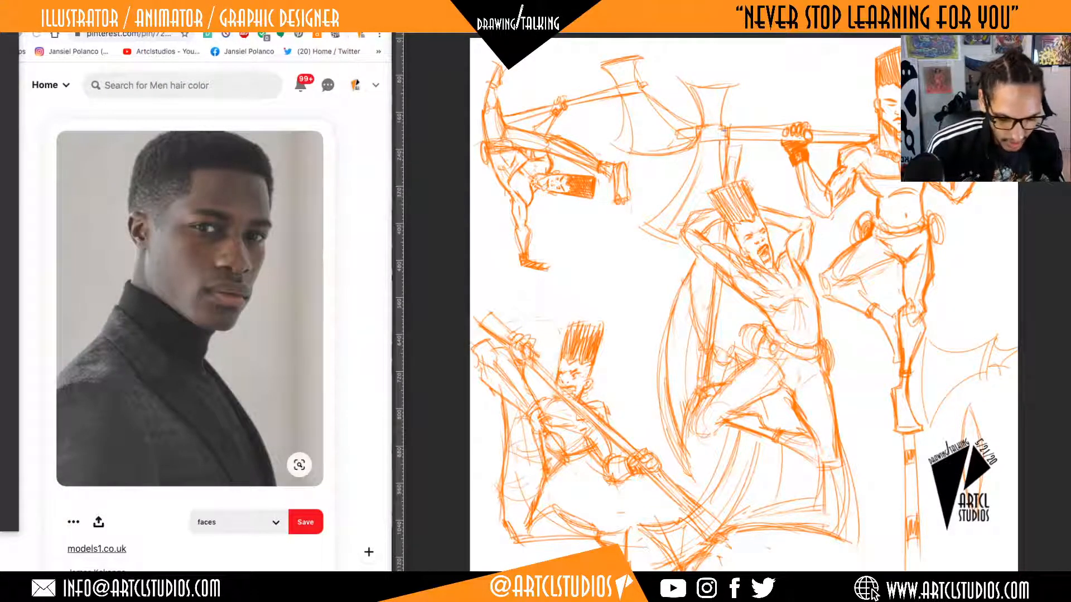
# Switch back to the 6:01:20 animation, check its frames on the timeline, and play it from the first frame.
pyautogui.click(454, 27)
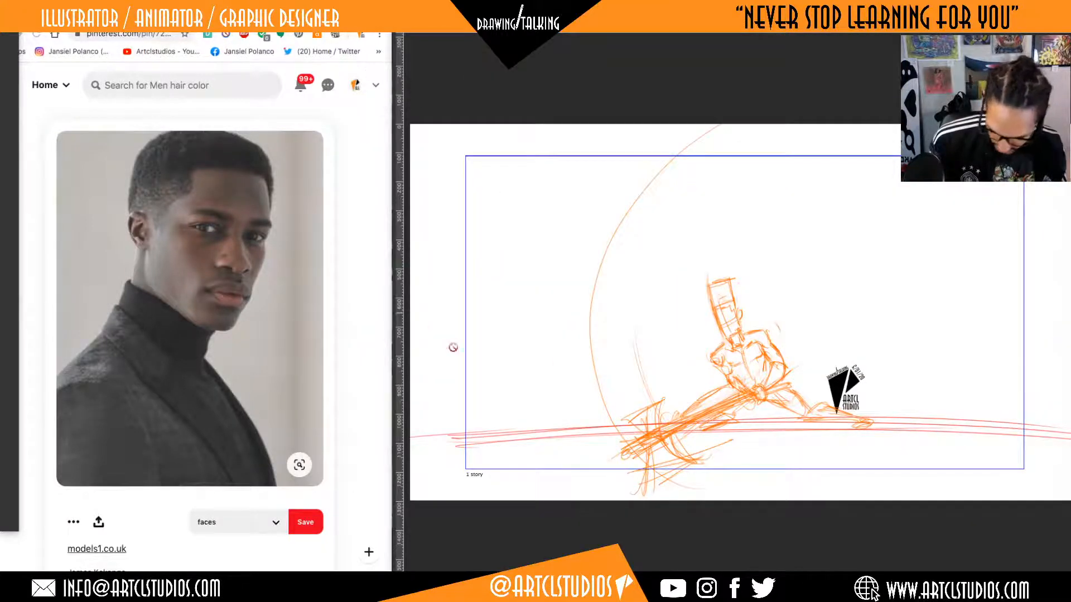
pyautogui.hotkey('ctrl', 'Up')
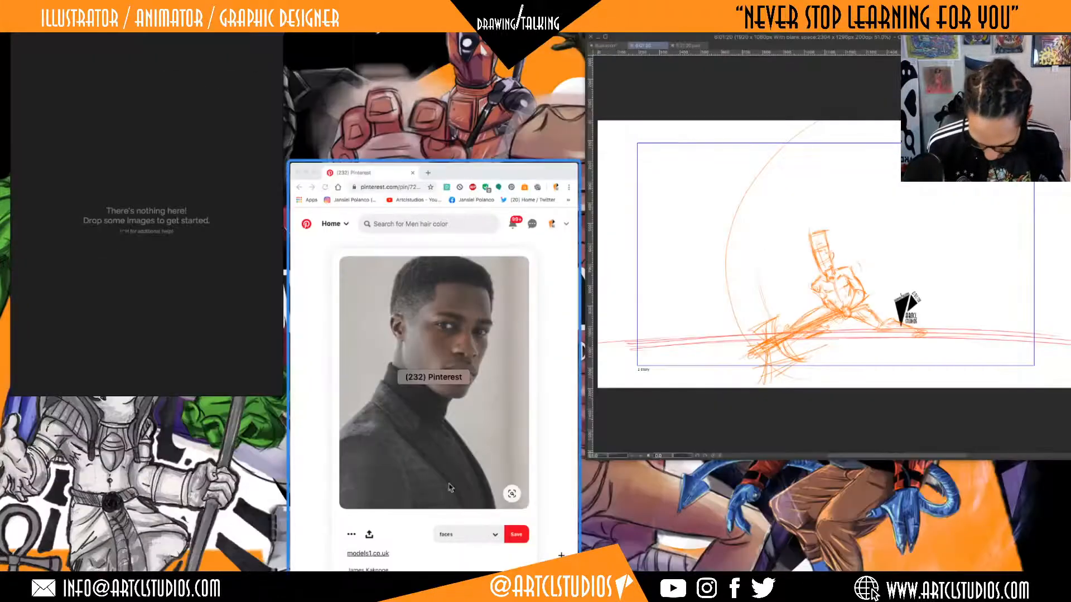
pyautogui.click(636, 329)
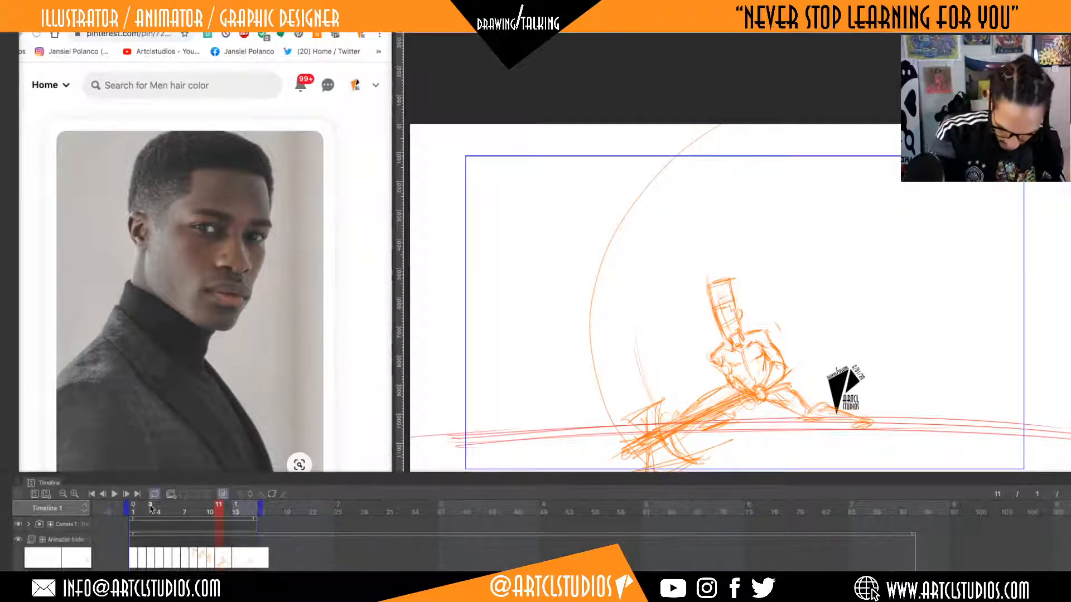
pyautogui.click(167, 515)
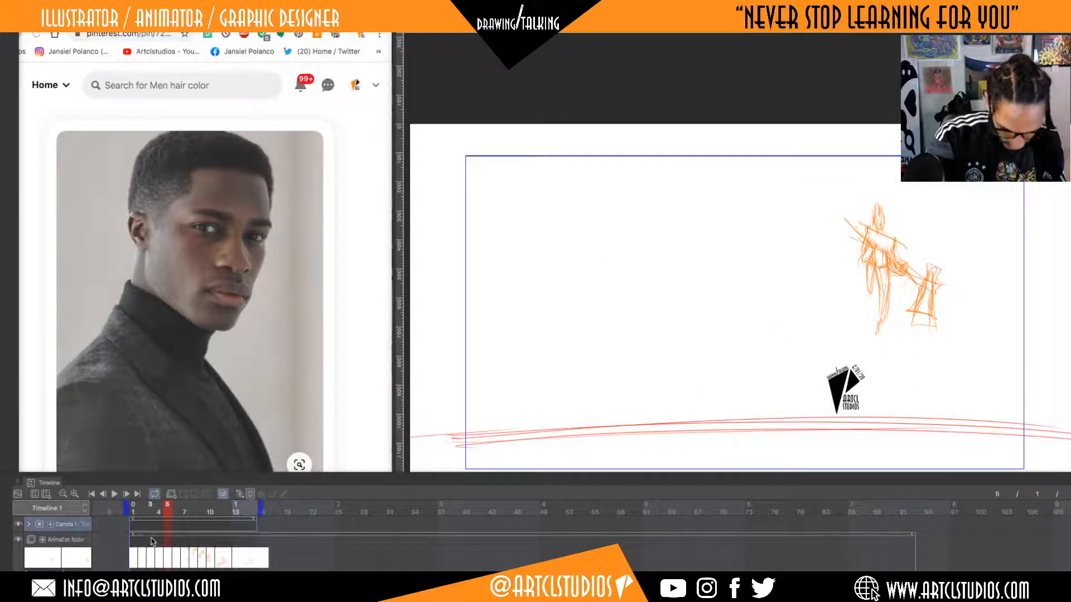
pyautogui.click(57, 557)
pyautogui.click(73, 555)
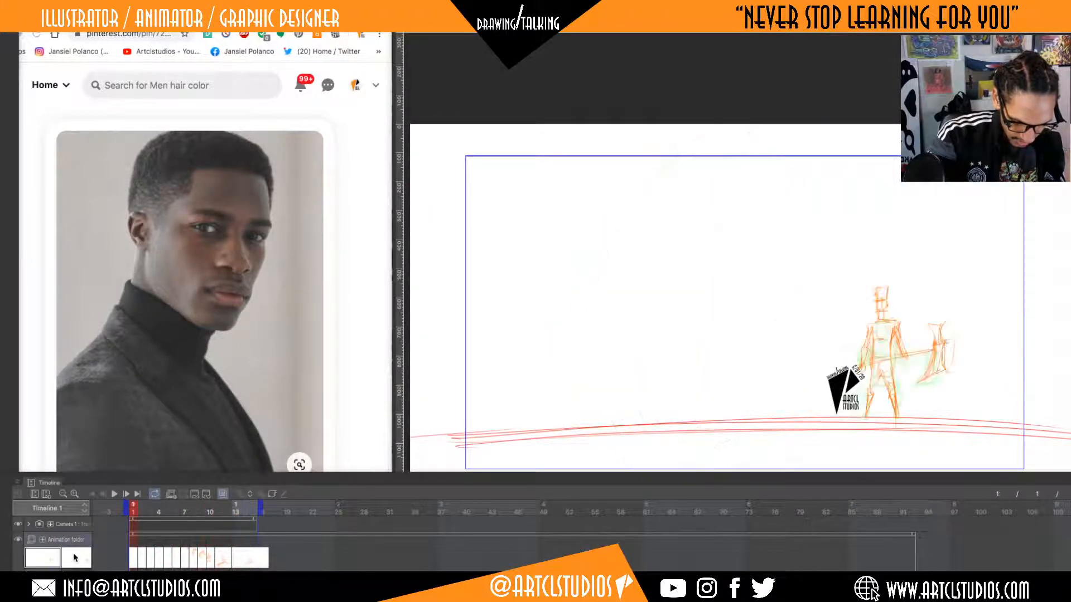
pyautogui.press('space')
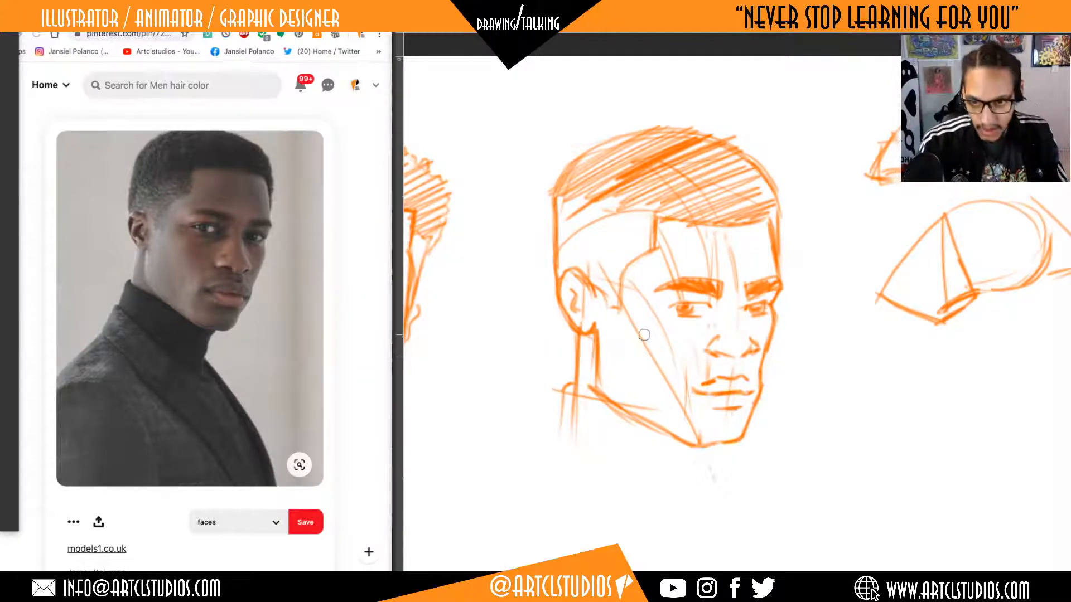
# Switch from the soft eraser to the Lighter pencil for sketching on the head study page.
pyautogui.press('Tab')
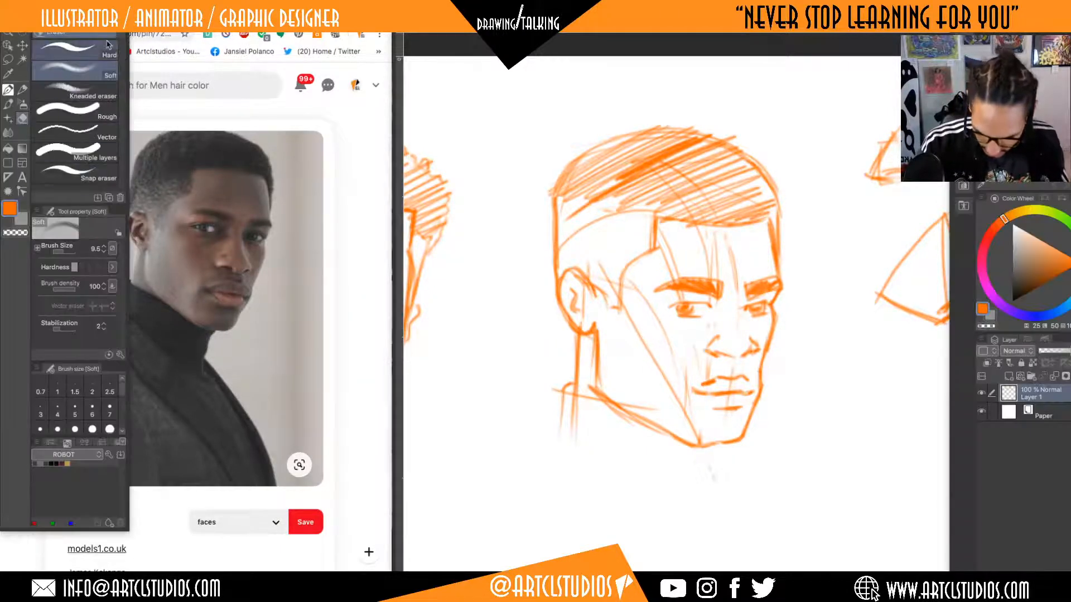
pyautogui.click(85, 81)
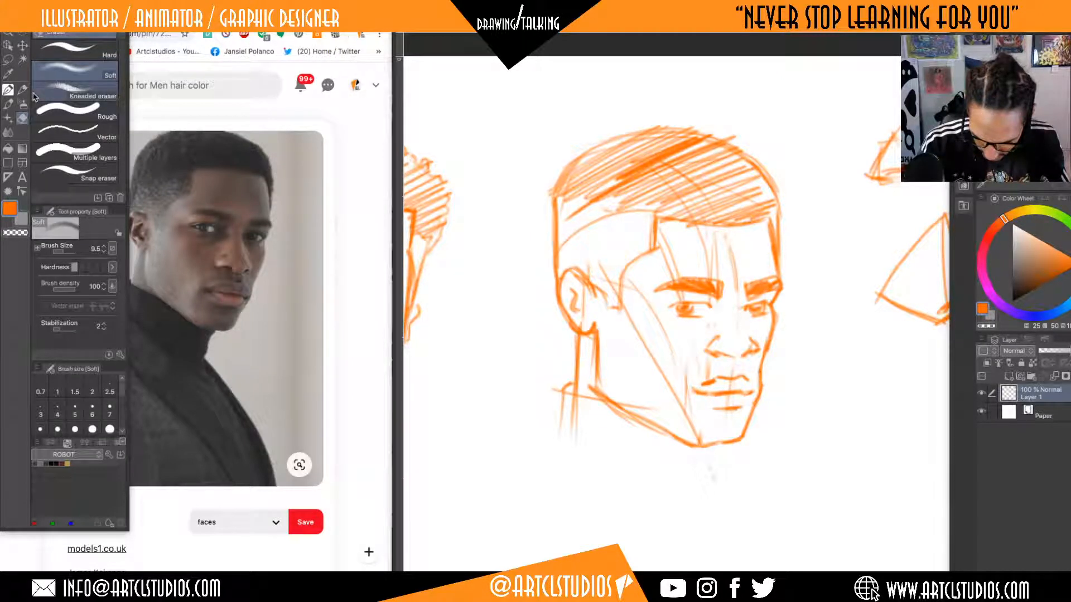
pyautogui.press('p')
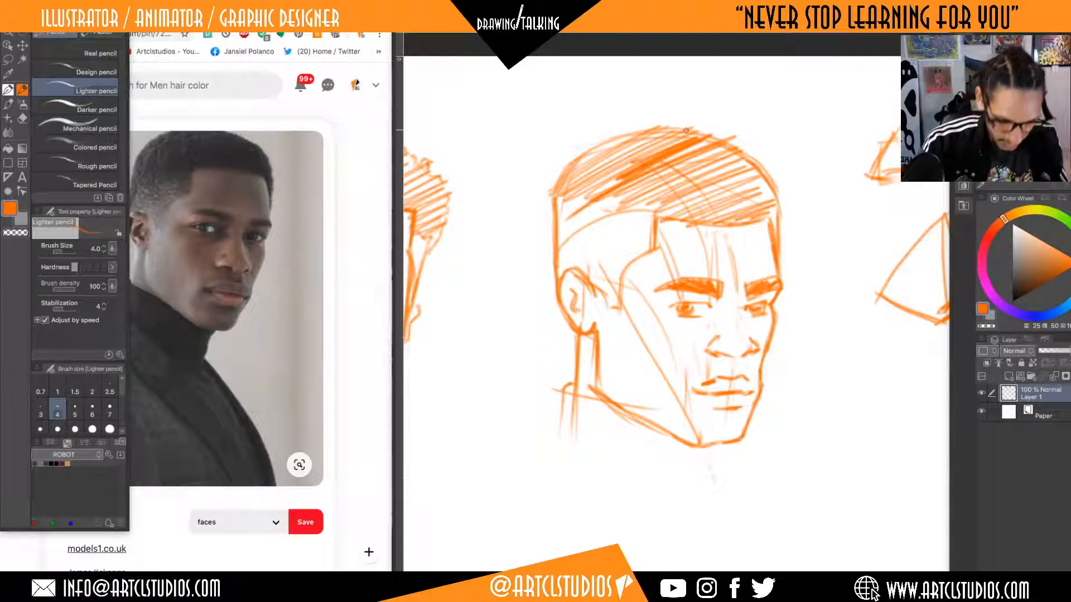
pyautogui.press('Tab')
# Browse the related Pinterest portraits for a new reference, and find an empty canvas area below the finished heads.
pyautogui.scroll(-10, 303, 158)
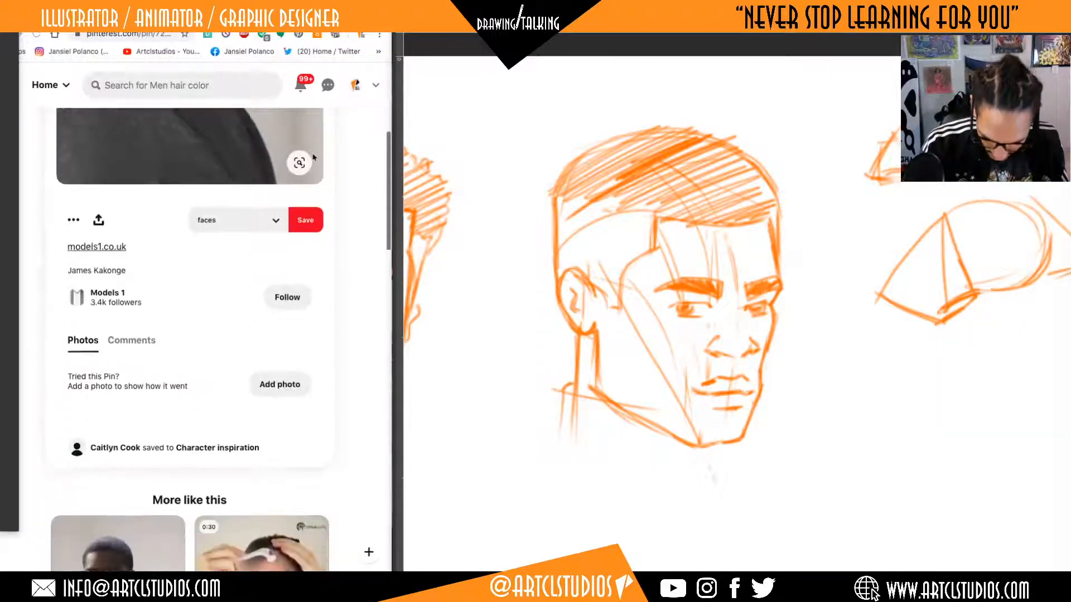
pyautogui.scroll(-3, 313, 157)
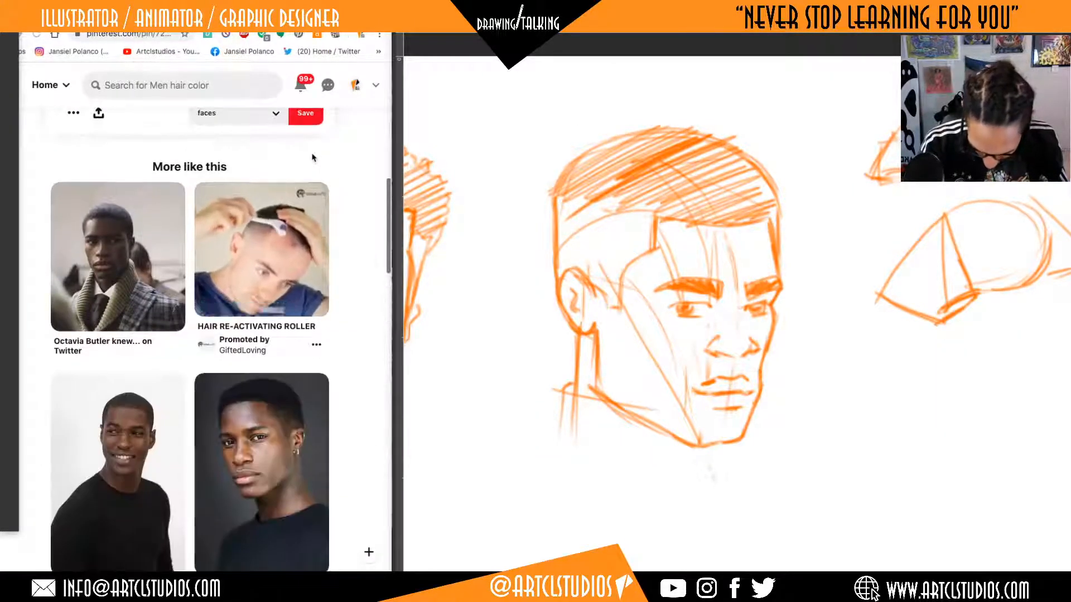
pyautogui.moveTo(1004, 360)
pyautogui.mouseDown()
pyautogui.moveTo(569, 335)
pyautogui.moveTo(934, 202)
pyautogui.moveTo(926, 180)
pyautogui.moveTo(911, 232)
pyautogui.moveTo(1068, 244)
pyautogui.mouseUp()
pyautogui.scroll(-5, 935, 202)
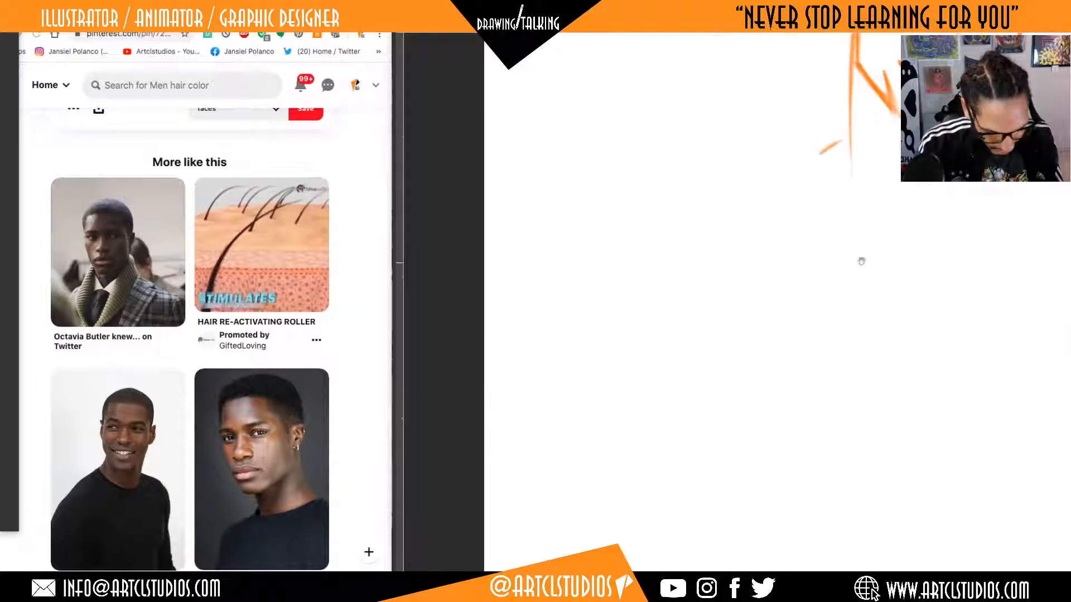
pyautogui.moveTo(863, 261); pyautogui.dragTo(747, 191)
pyautogui.moveTo(608, 206); pyautogui.dragTo(614, 256)
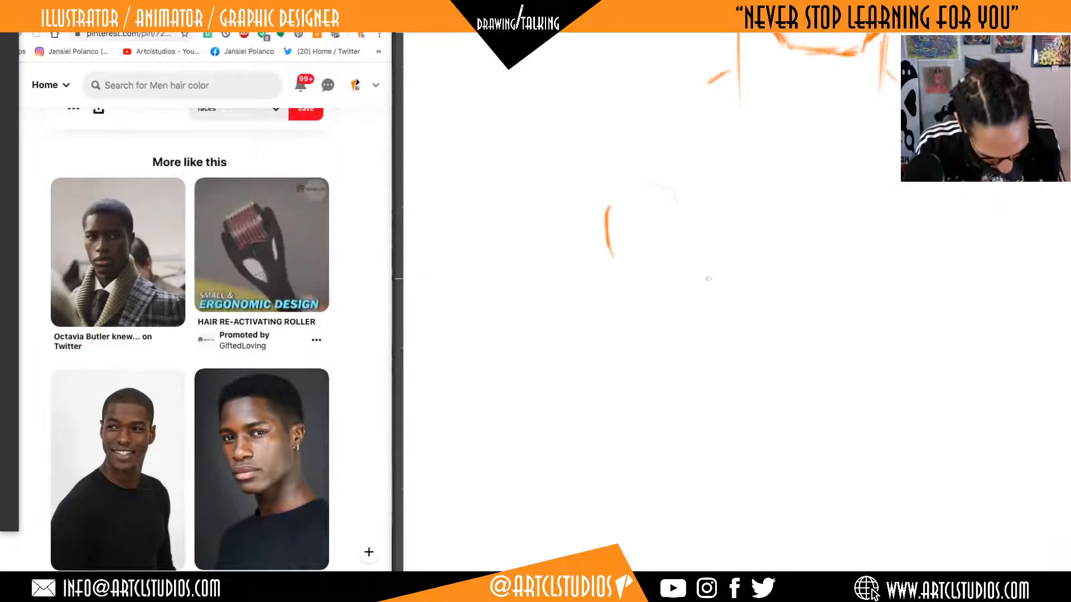
pyautogui.moveTo(702, 181); pyautogui.dragTo(729, 211)
pyautogui.moveTo(618, 225); pyautogui.dragTo(617, 256)
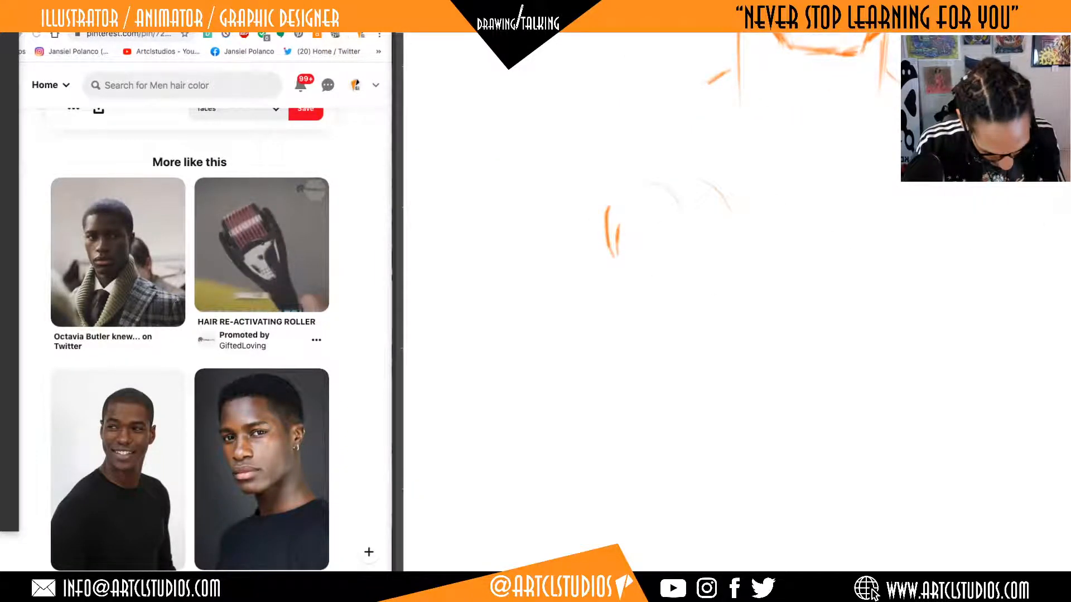
pyautogui.hotkey('ctrl', 'z')
pyautogui.moveTo(643, 182)
pyautogui.mouseDown()
pyautogui.moveTo(631, 245)
pyautogui.moveTo(664, 270)
pyautogui.mouseUp()
pyautogui.hotkey('ctrl', 'z')
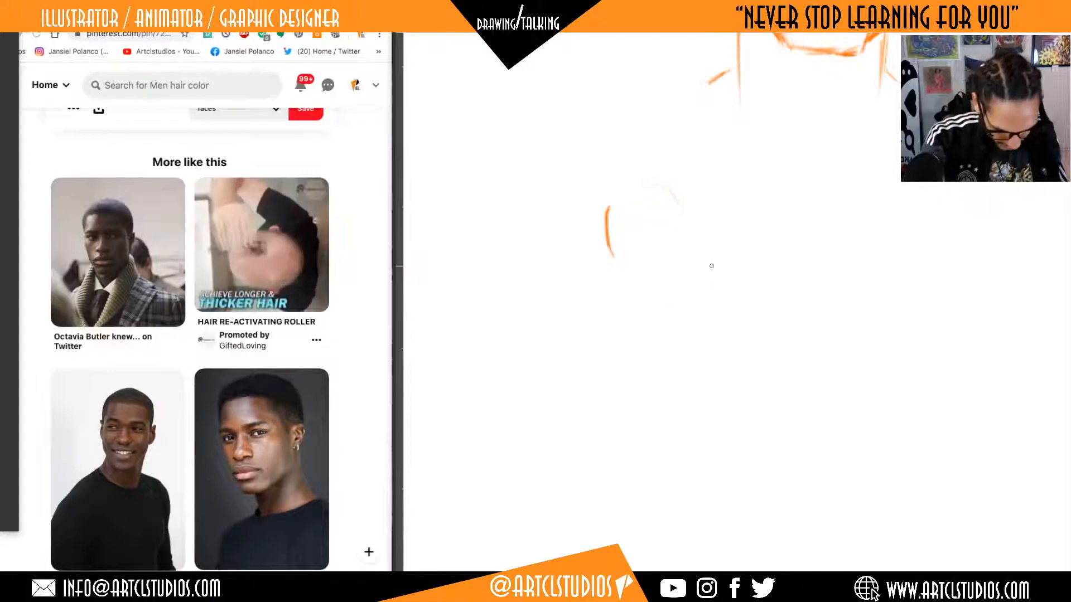
pyautogui.moveTo(708, 230); pyautogui.dragTo(715, 262)
pyautogui.press('Tab')
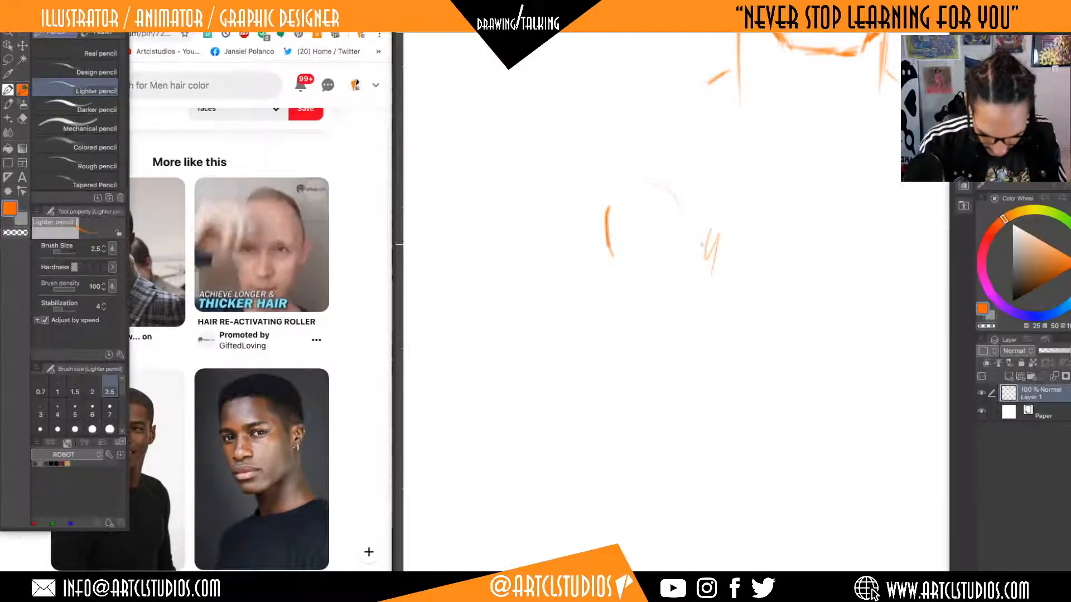
pyautogui.press('Tab')
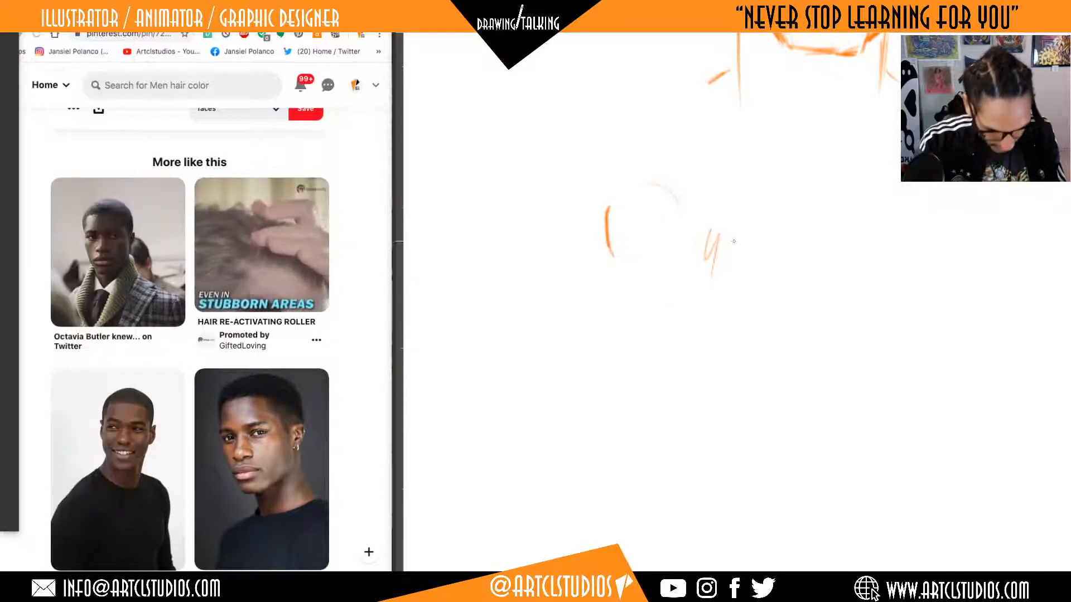
pyautogui.moveTo(720, 233); pyautogui.dragTo(709, 254)
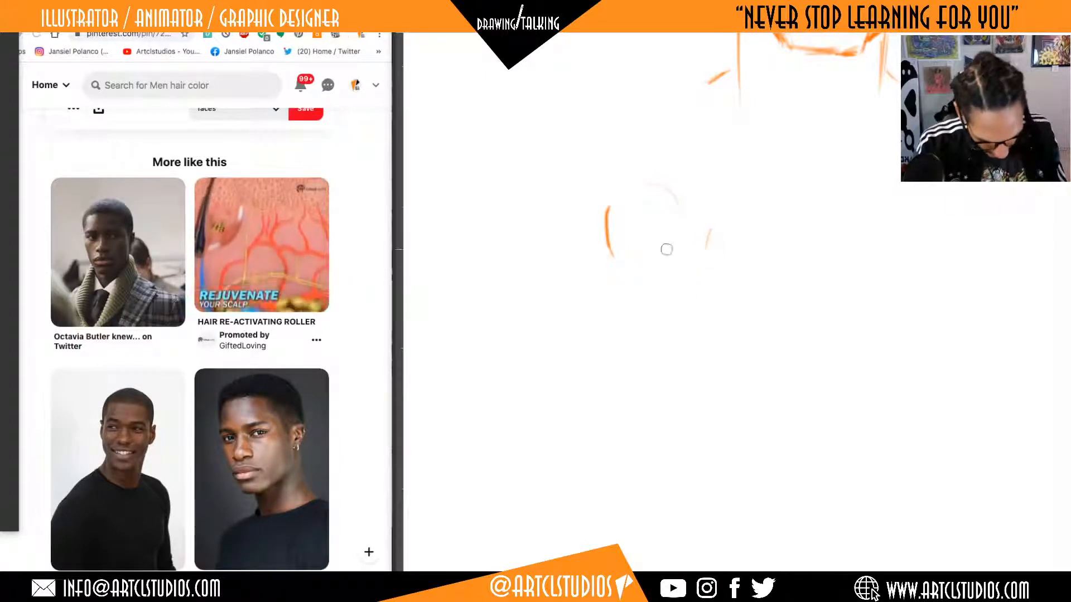
pyautogui.moveTo(612, 256)
pyautogui.mouseDown()
pyautogui.moveTo(605, 205)
pyautogui.moveTo(679, 202)
pyautogui.moveTo(728, 285)
pyautogui.mouseUp()
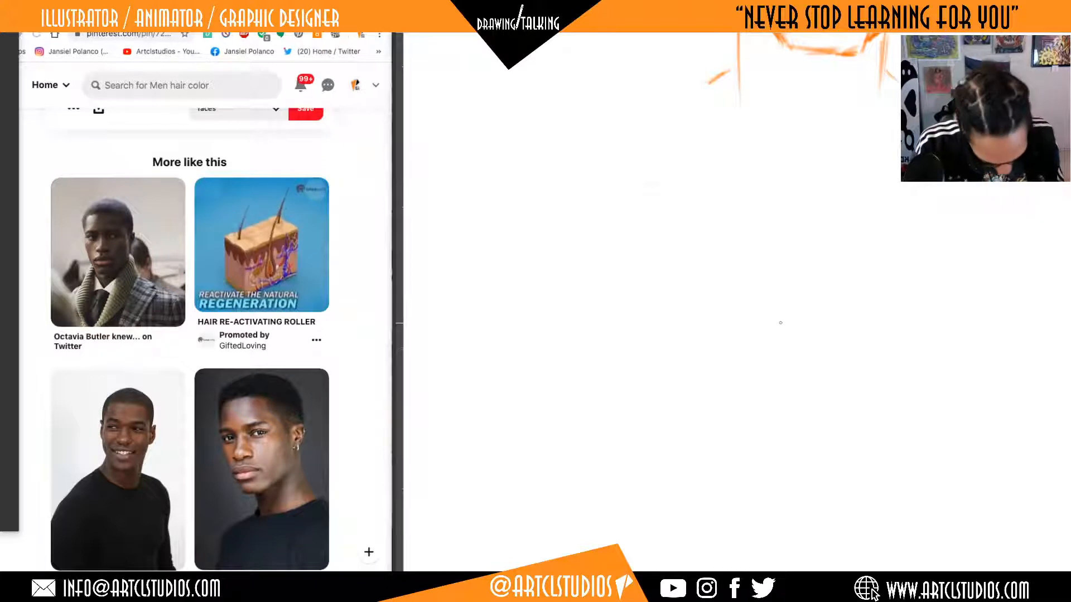
# Open the Pinterest portrait of the smiling man in the black sweater as the new reference, and return to the canvas.
pyautogui.click(159, 472)
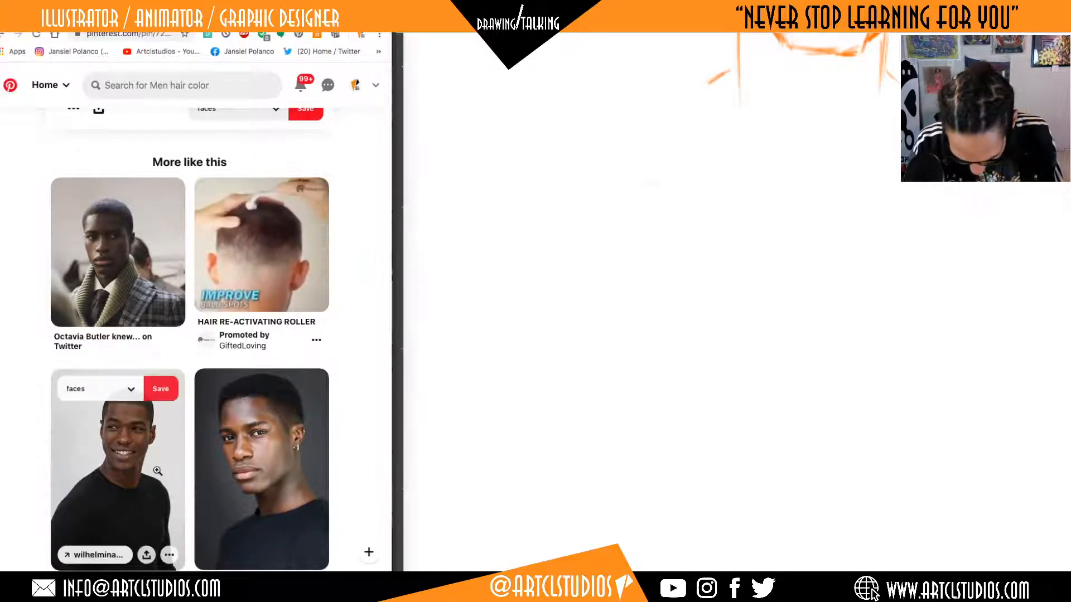
pyautogui.click(159, 473)
pyautogui.click(681, 301)
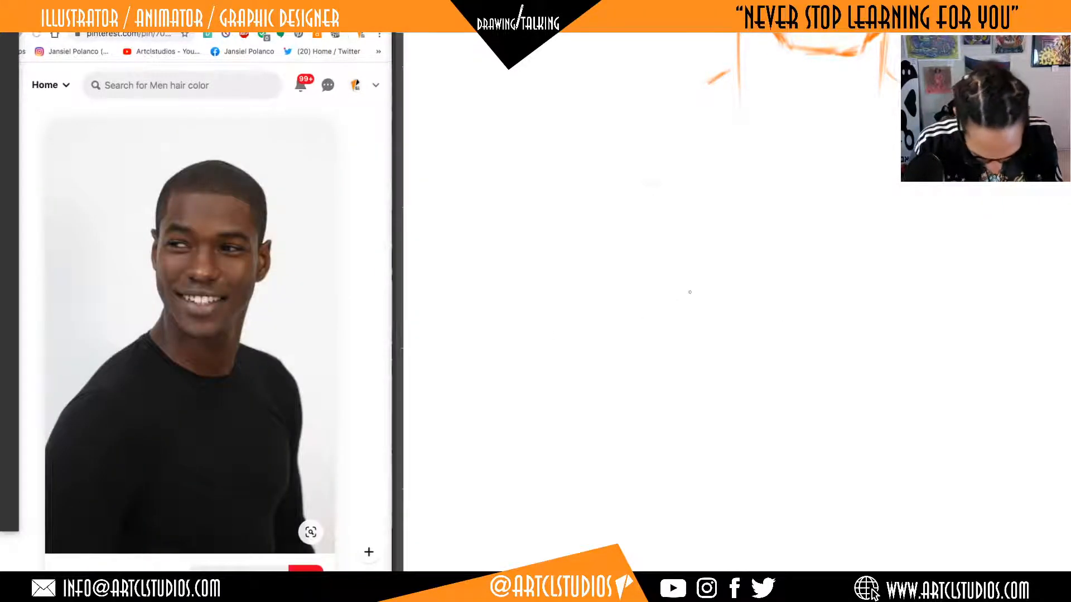
# Sketch the new head's flat chin, both angled jaw lines, and the far side of the face up to the temple.
pyautogui.moveTo(756, 299); pyautogui.dragTo(748, 330)
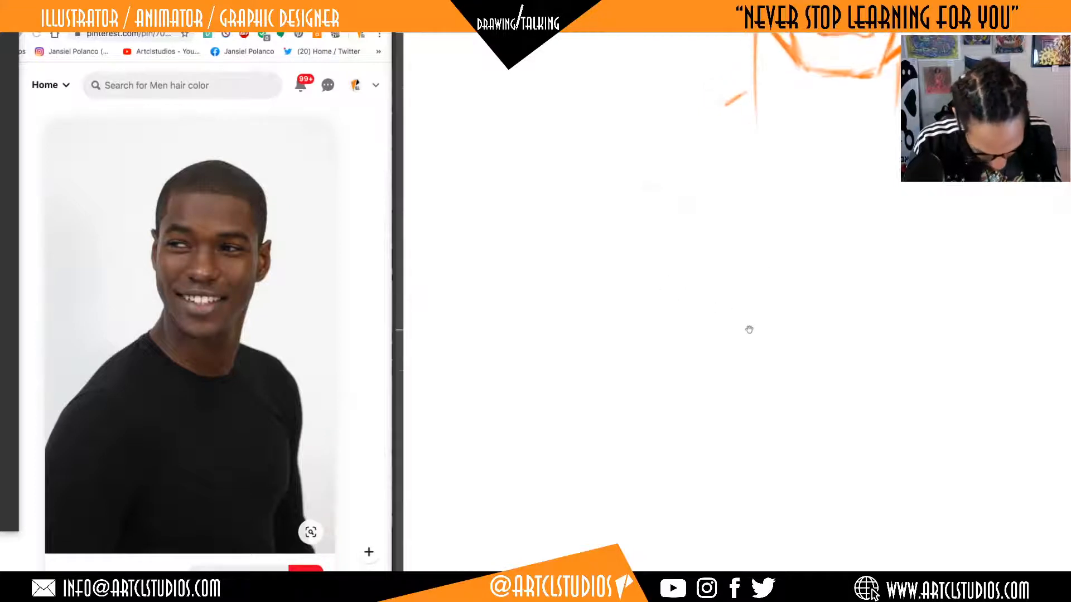
pyautogui.moveTo(763, 295); pyautogui.dragTo(768, 284)
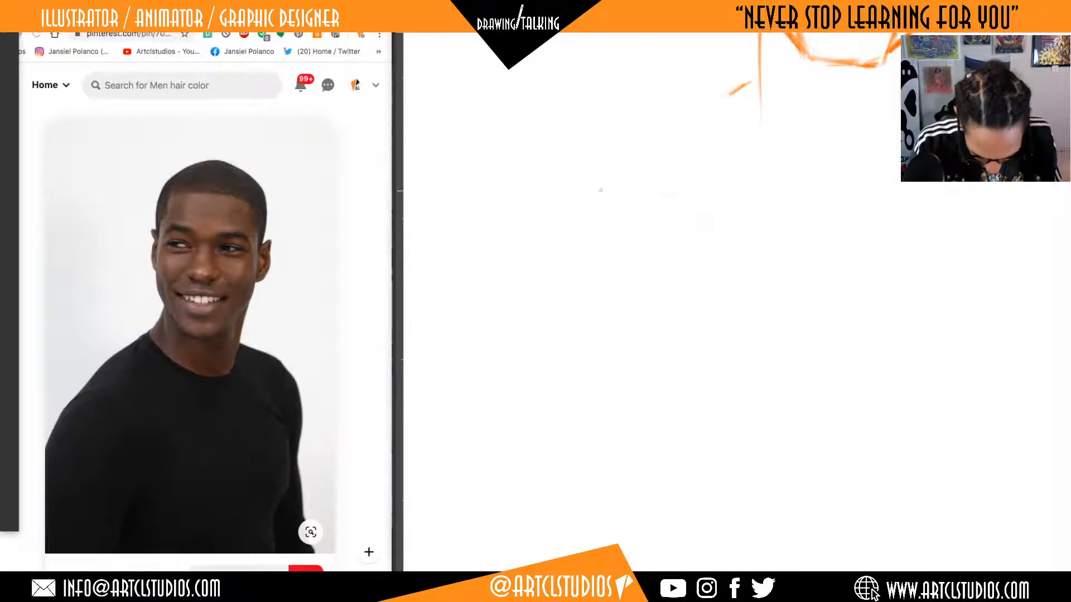
pyautogui.moveTo(601, 408)
pyautogui.mouseDown()
pyautogui.moveTo(647, 406)
pyautogui.moveTo(714, 336)
pyautogui.mouseUp()
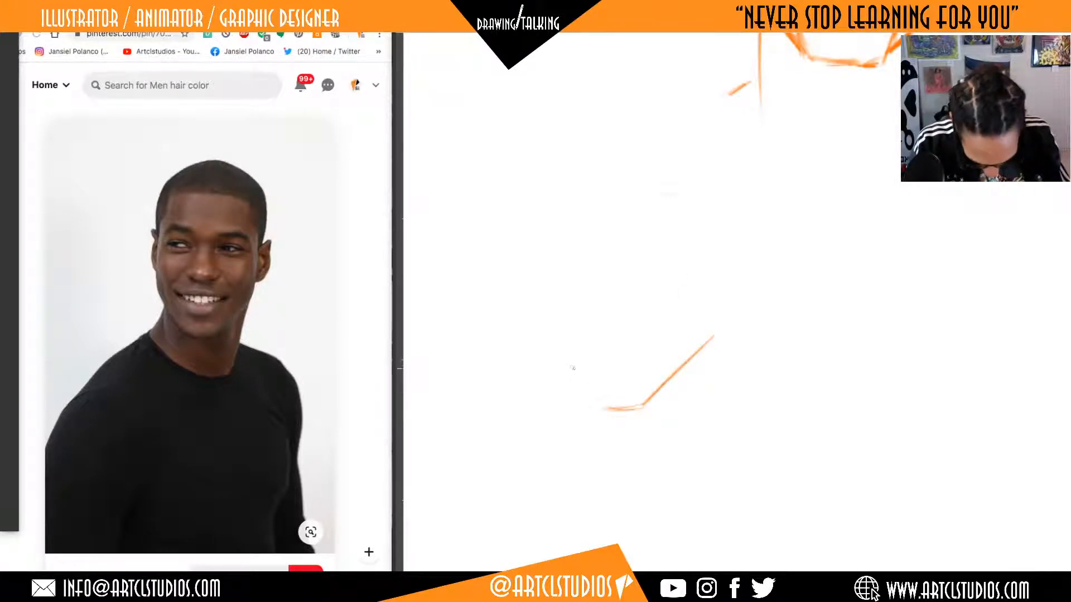
pyautogui.moveTo(603, 408); pyautogui.dragTo(554, 332)
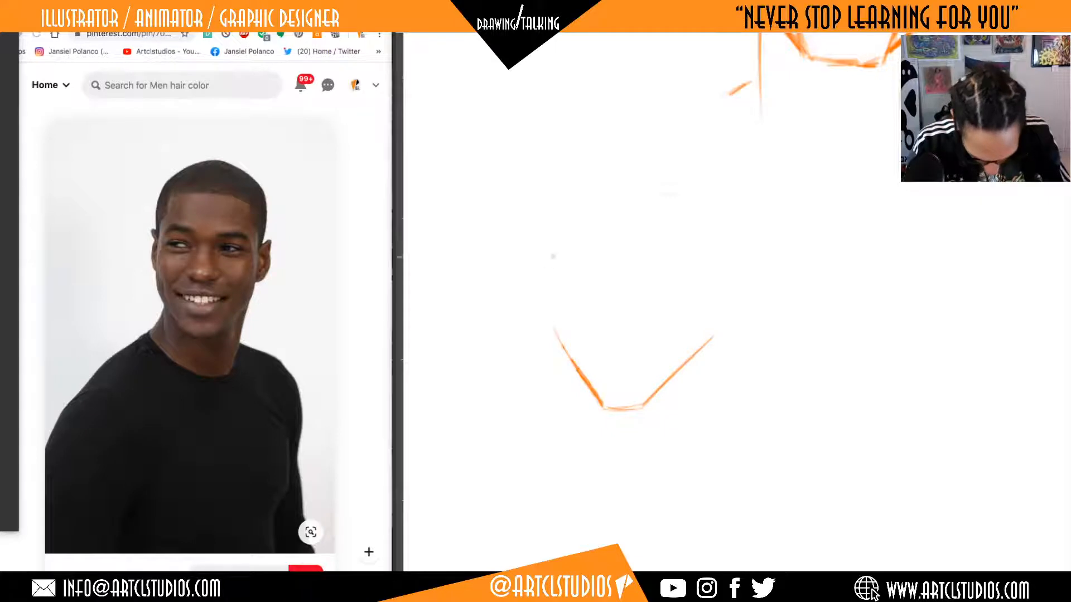
pyautogui.moveTo(556, 322)
pyautogui.mouseDown()
pyautogui.moveTo(580, 165)
pyautogui.moveTo(573, 174)
pyautogui.mouseUp()
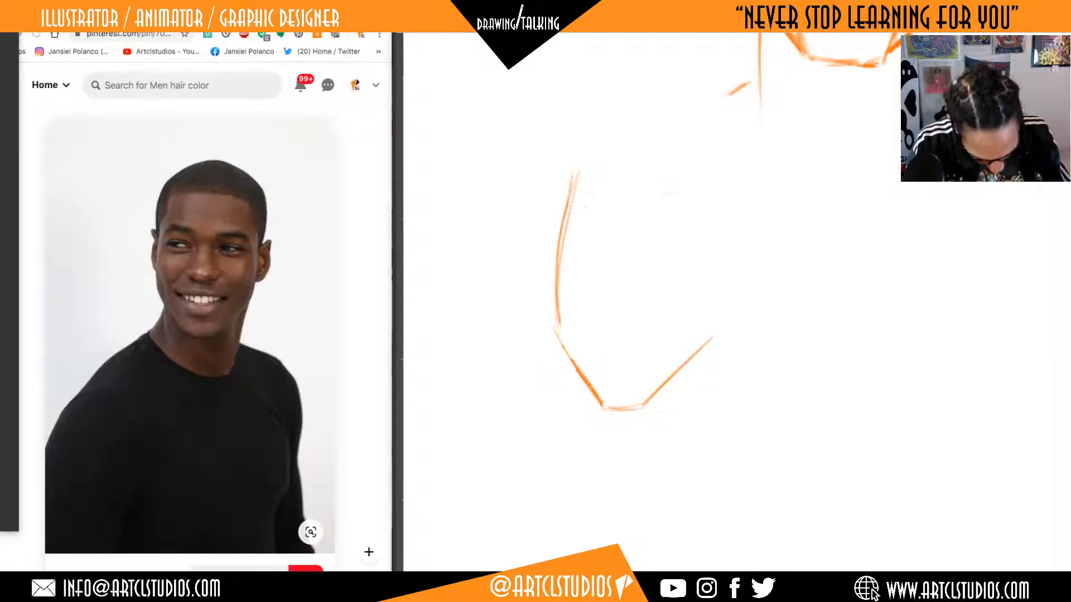
# Sketch the rounded crown of the new head and close both sides of the face down to the jaw corners.
pyautogui.moveTo(671, 162); pyautogui.dragTo(697, 188)
pyautogui.moveTo(573, 162)
pyautogui.mouseDown()
pyautogui.moveTo(683, 159)
pyautogui.moveTo(717, 207)
pyautogui.mouseUp()
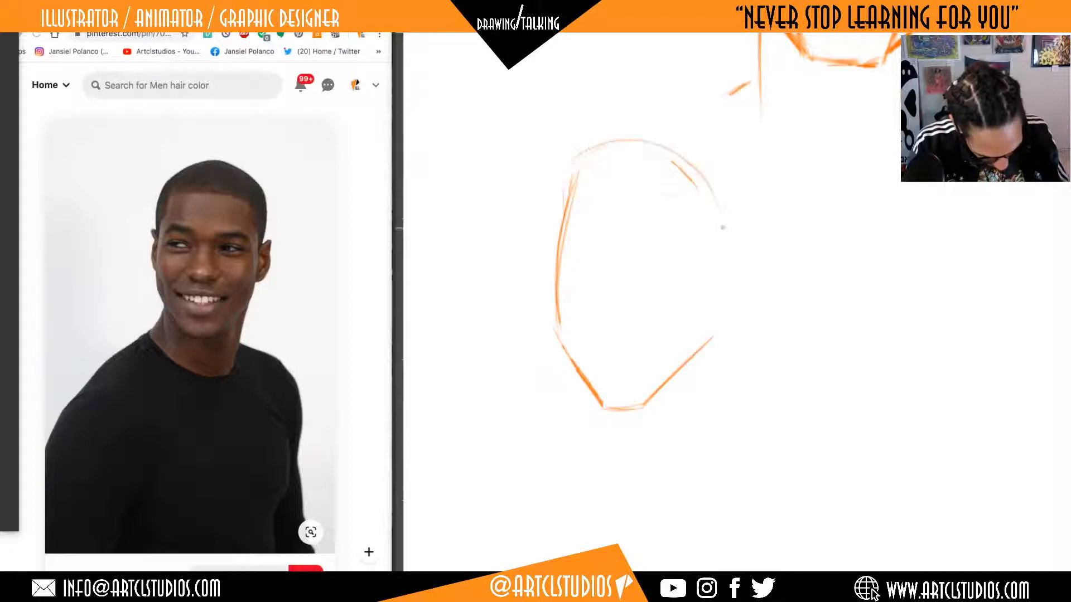
pyautogui.moveTo(708, 338); pyautogui.dragTo(717, 214)
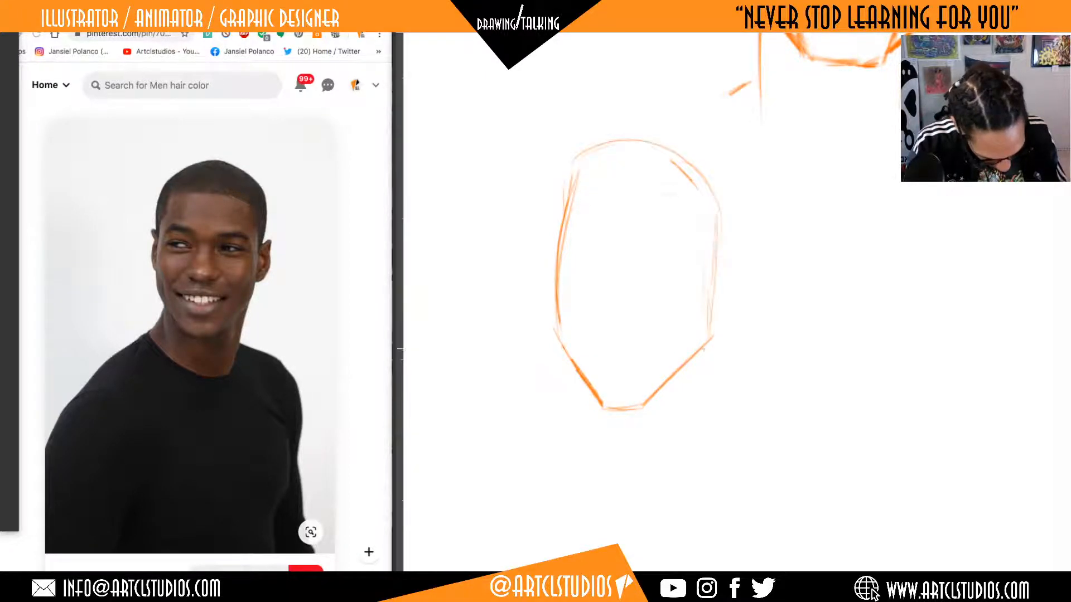
pyautogui.moveTo(710, 311); pyautogui.dragTo(718, 187)
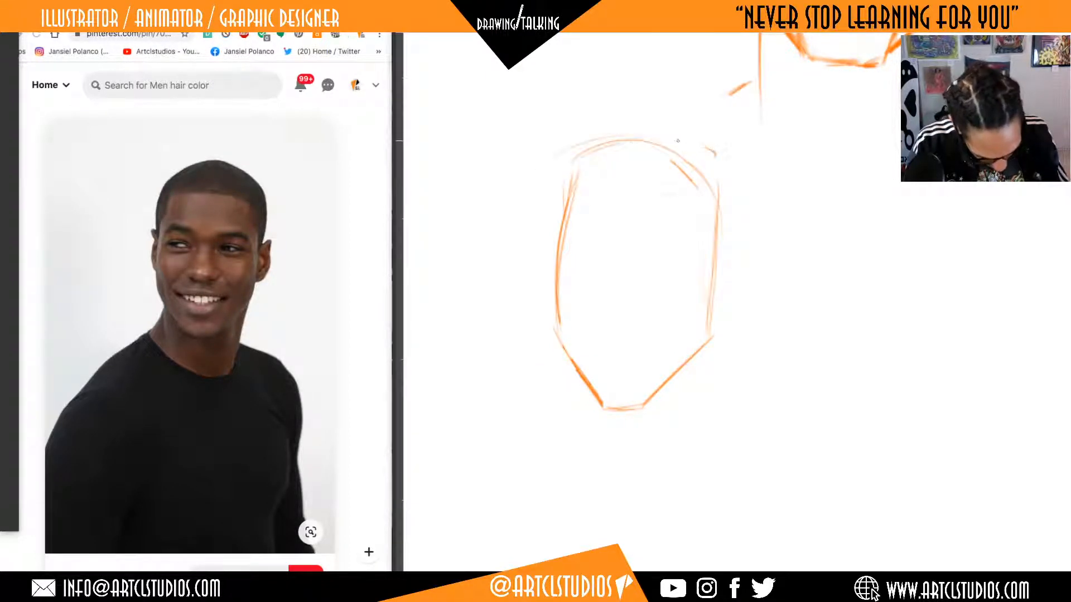
pyautogui.moveTo(561, 170)
pyautogui.mouseDown()
pyautogui.moveTo(552, 340)
pyautogui.moveTo(559, 228)
pyautogui.mouseUp()
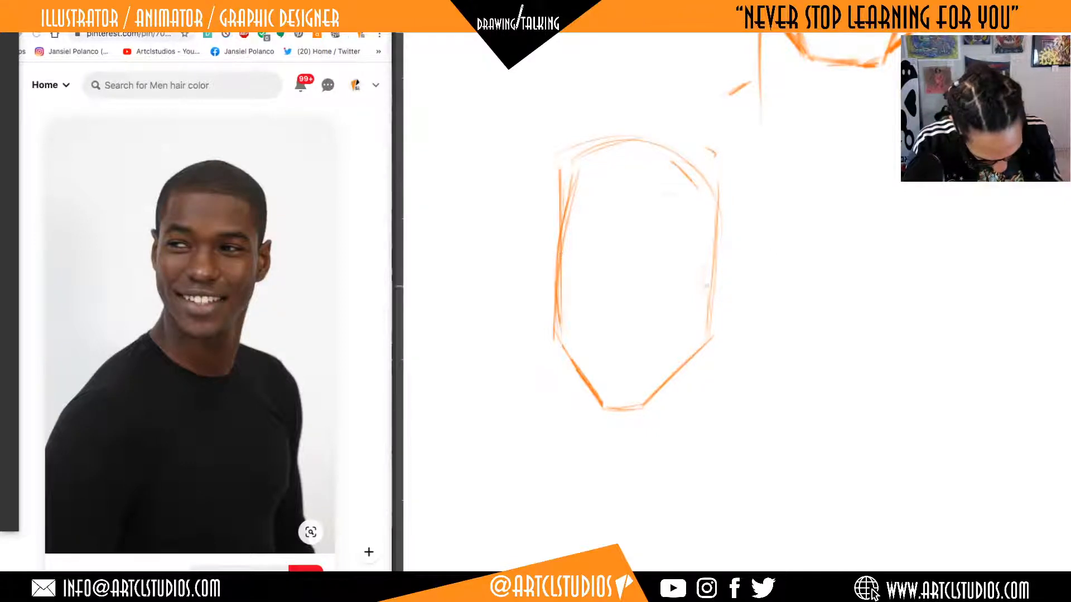
# Sketch both ears with inner folds on the sides of the head, keeping no horizontal guide line across the face.
pyautogui.moveTo(660, 256); pyautogui.dragTo(741, 247)
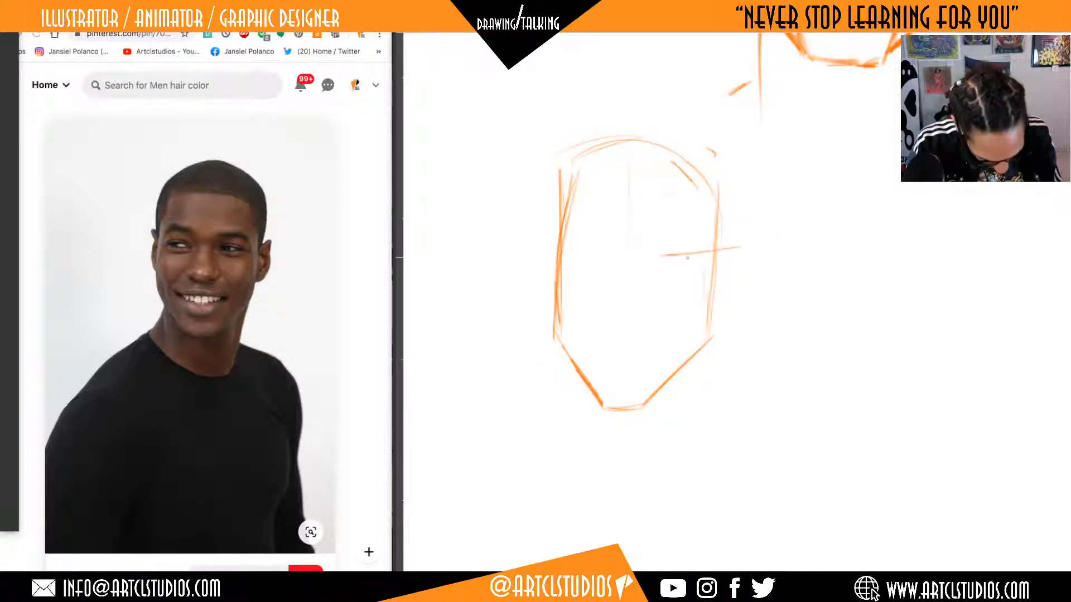
pyautogui.hotkey('ctrl', 'z')
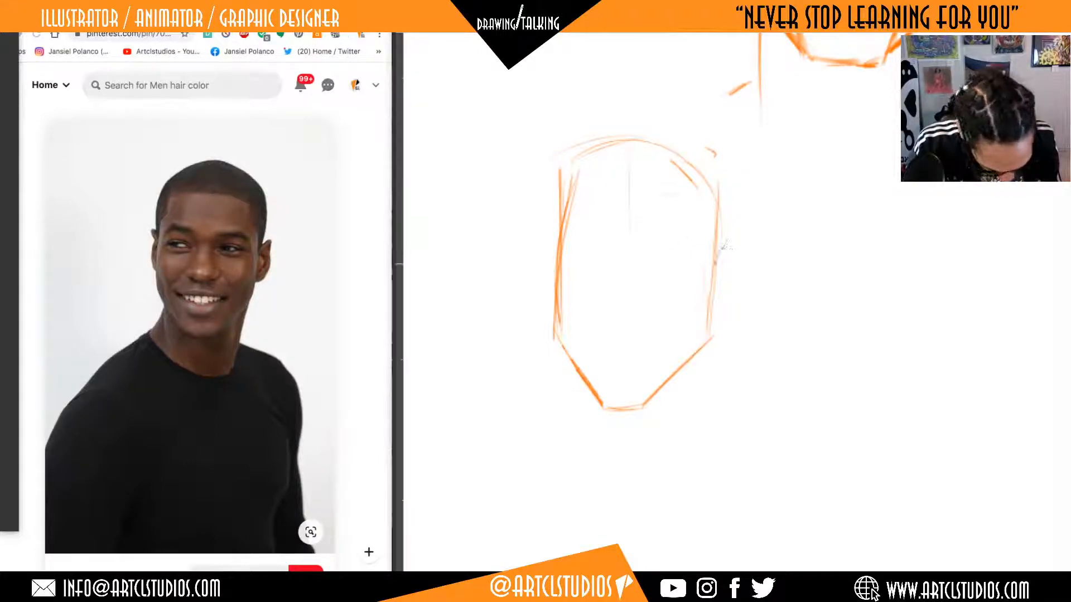
pyautogui.moveTo(716, 264)
pyautogui.mouseDown()
pyautogui.moveTo(734, 239)
pyautogui.moveTo(718, 307)
pyautogui.moveTo(736, 262)
pyautogui.moveTo(730, 243)
pyautogui.moveTo(716, 285)
pyautogui.mouseUp()
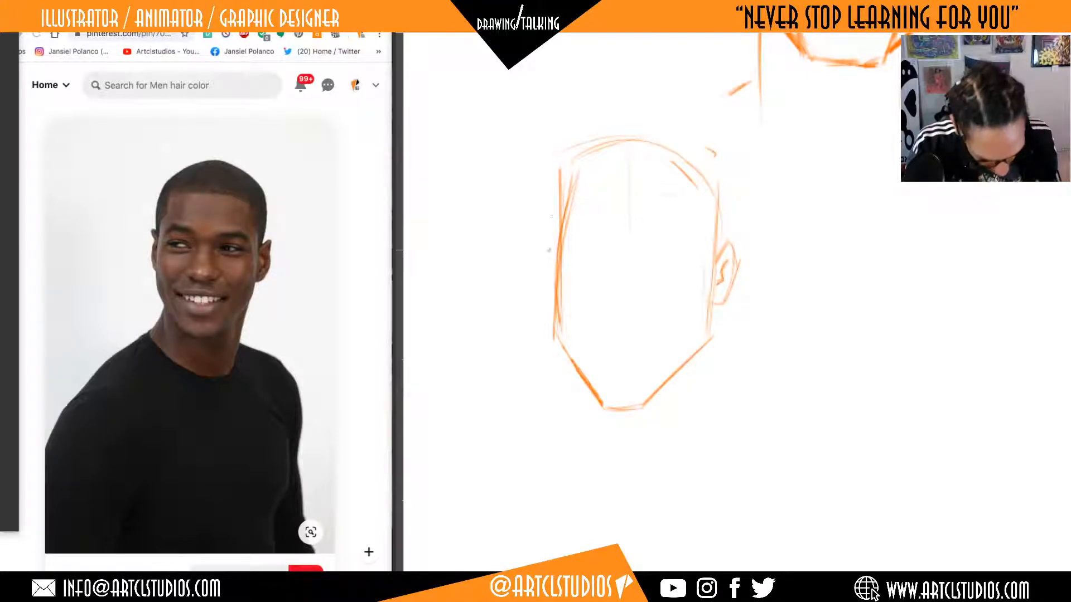
pyautogui.moveTo(554, 245); pyautogui.dragTo(537, 286)
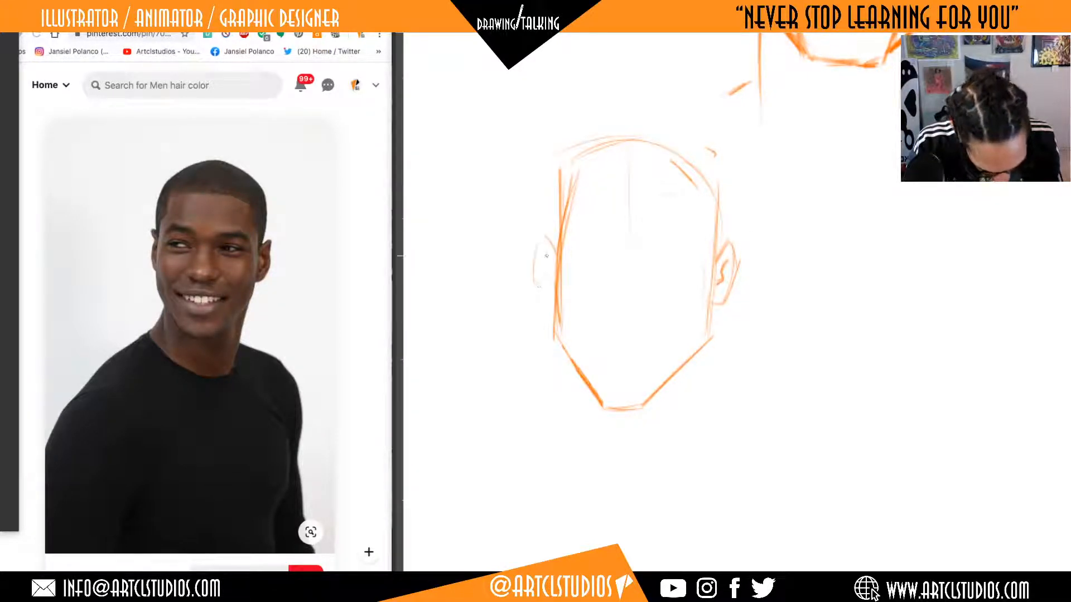
pyautogui.moveTo(540, 238)
pyautogui.mouseDown()
pyautogui.moveTo(553, 244)
pyautogui.moveTo(543, 278)
pyautogui.moveTo(552, 280)
pyautogui.mouseUp()
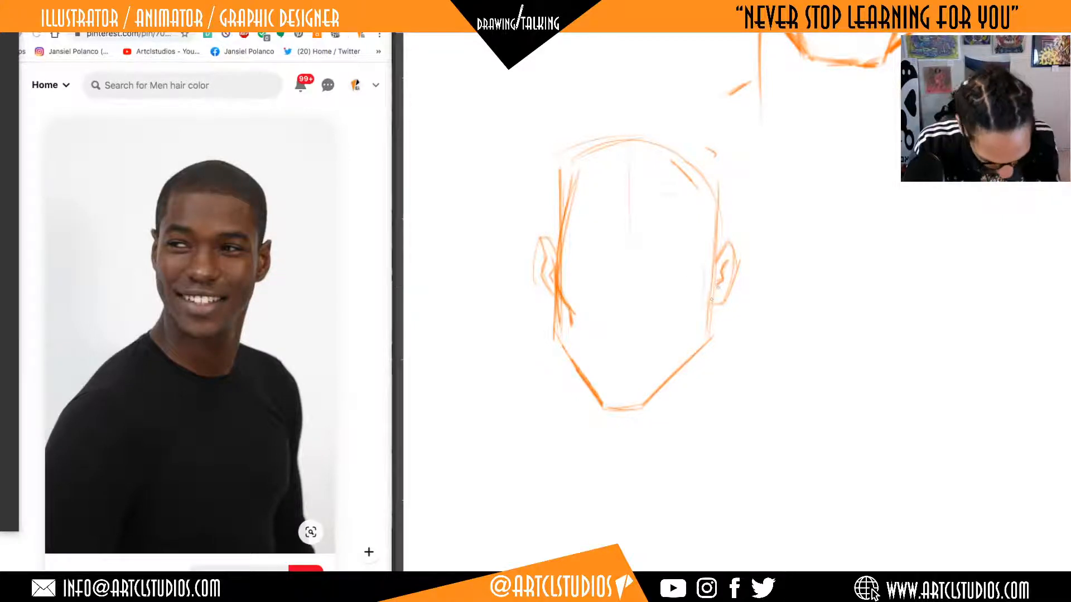
# Mark the near cheekbone, clean up the far side of the face, and strengthen the near side and jaw corner.
pyautogui.moveTo(704, 291); pyautogui.dragTo(695, 315)
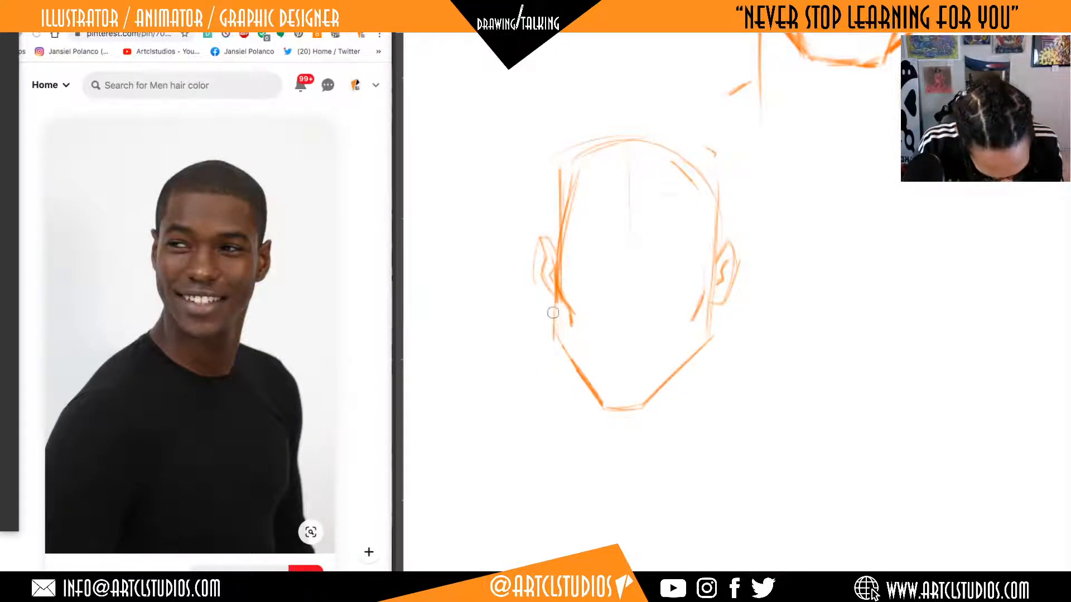
pyautogui.moveTo(556, 297); pyautogui.dragTo(559, 343)
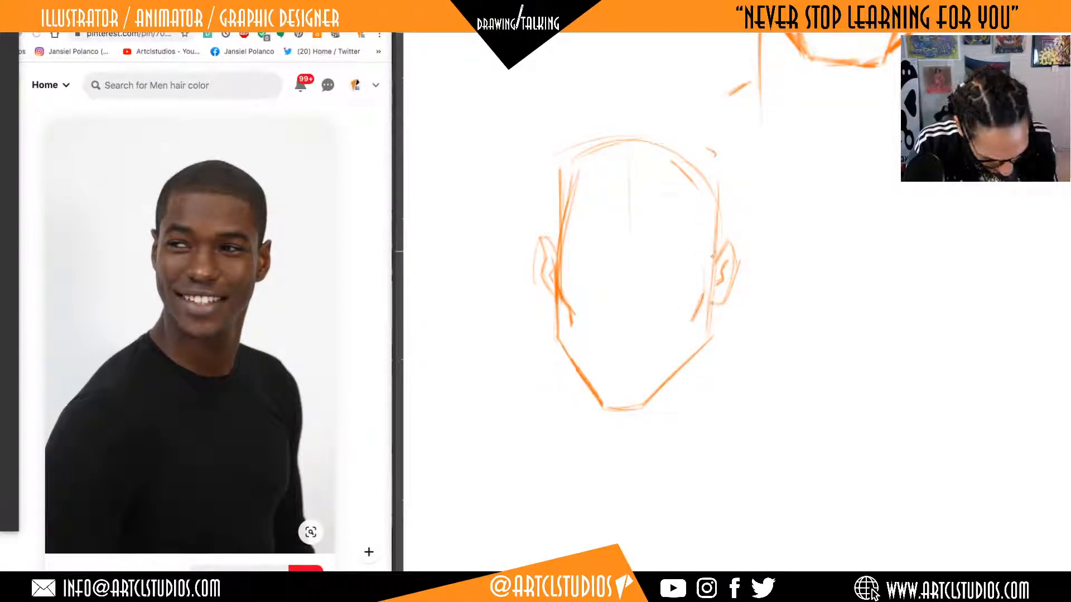
pyautogui.moveTo(714, 265)
pyautogui.mouseDown()
pyautogui.moveTo(705, 338)
pyautogui.moveTo(664, 381)
pyautogui.moveTo(704, 349)
pyautogui.moveTo(712, 287)
pyautogui.mouseUp()
pyautogui.moveTo(697, 356); pyautogui.dragTo(712, 281)
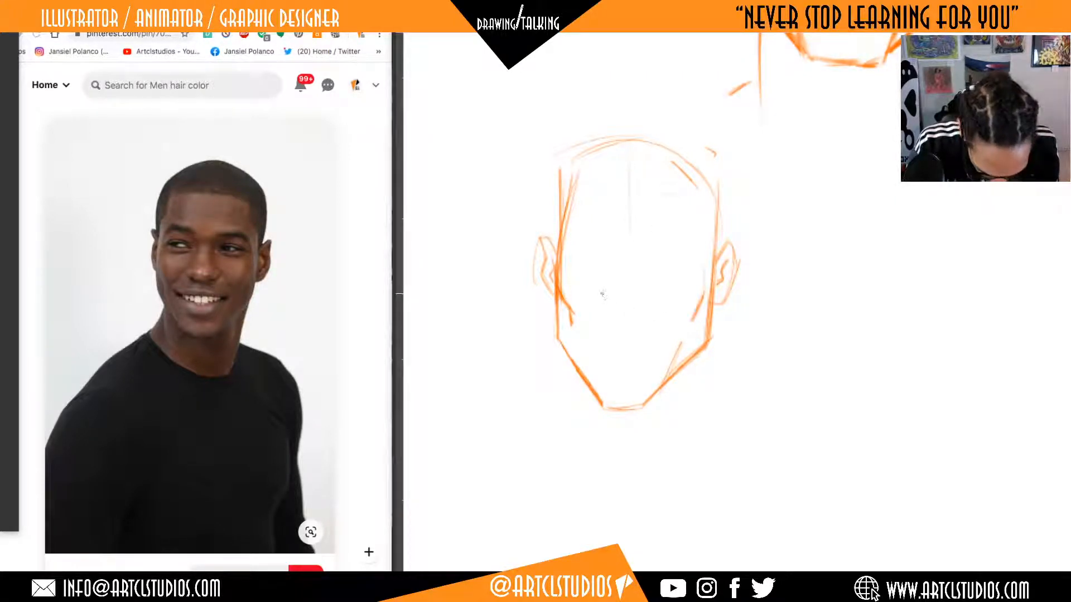
# Sketch the nostrils and base of the nose, and a wide smiling mouth with a short shadow line below the lip.
pyautogui.moveTo(604, 289); pyautogui.dragTo(609, 301)
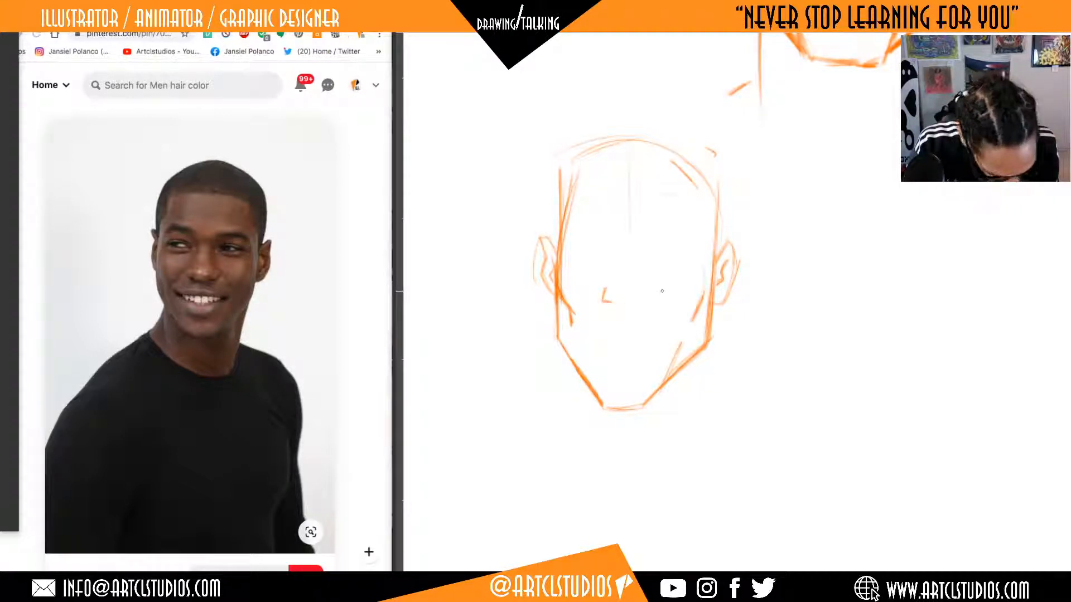
pyautogui.moveTo(663, 289)
pyautogui.mouseDown()
pyautogui.moveTo(661, 300)
pyautogui.moveTo(619, 309)
pyautogui.moveTo(639, 313)
pyautogui.mouseUp()
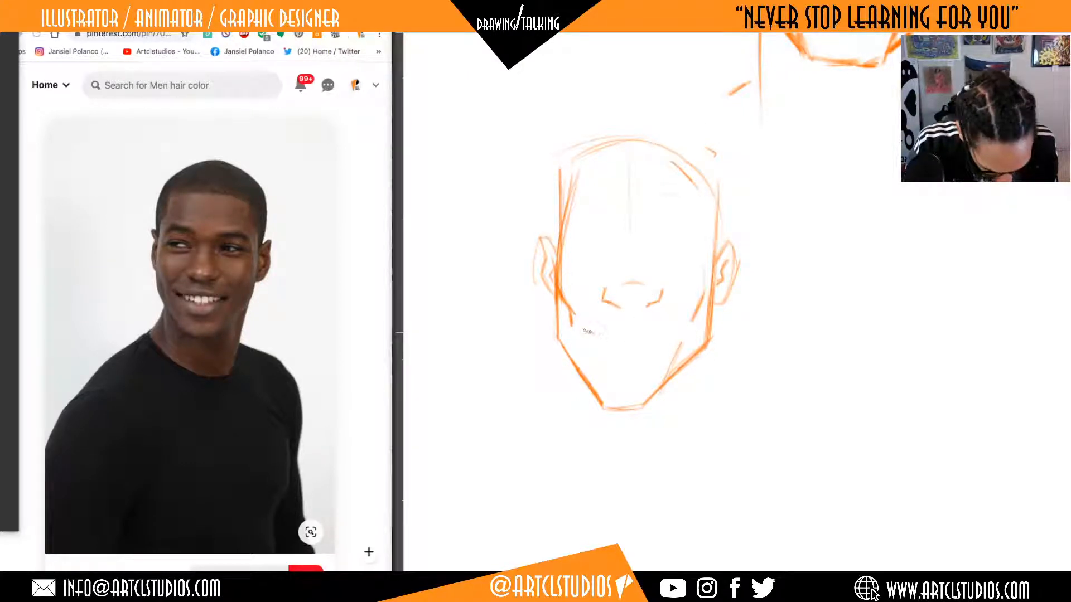
pyautogui.moveTo(583, 332); pyautogui.dragTo(630, 338)
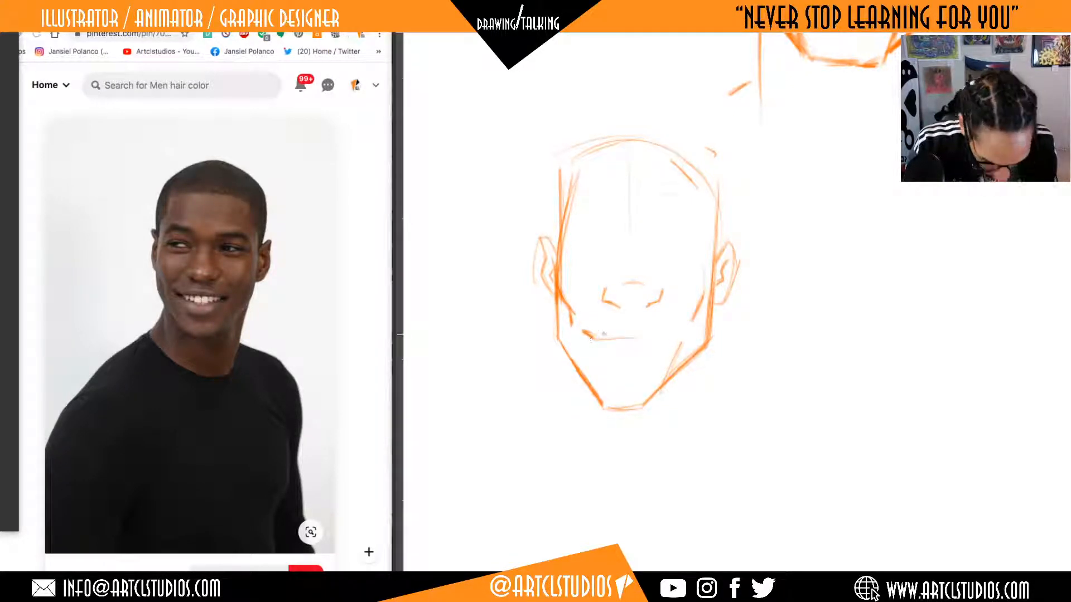
pyautogui.moveTo(594, 340); pyautogui.dragTo(659, 337)
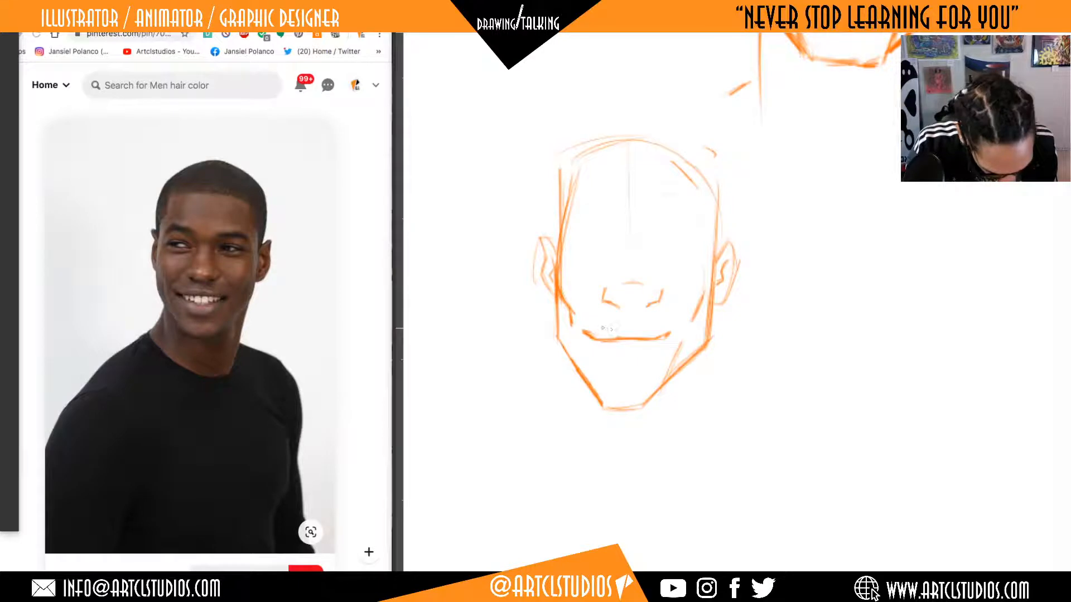
pyautogui.moveTo(628, 327)
pyautogui.mouseDown()
pyautogui.moveTo(612, 327)
pyautogui.moveTo(637, 327)
pyautogui.mouseUp()
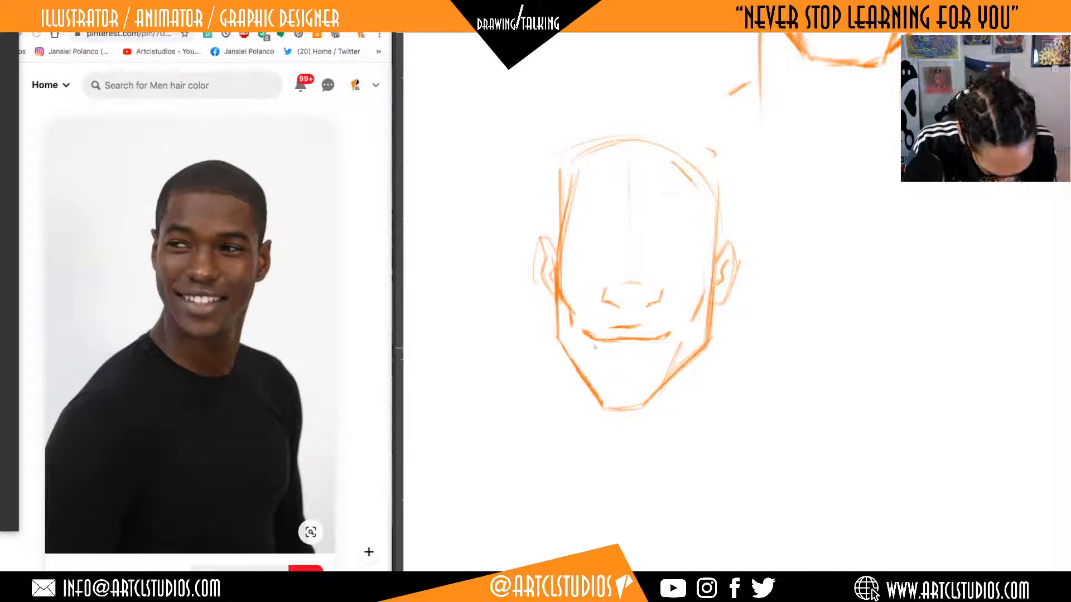
pyautogui.moveTo(634, 351)
pyautogui.mouseDown()
pyautogui.moveTo(607, 349)
pyautogui.moveTo(664, 339)
pyautogui.moveTo(595, 346)
pyautogui.mouseUp()
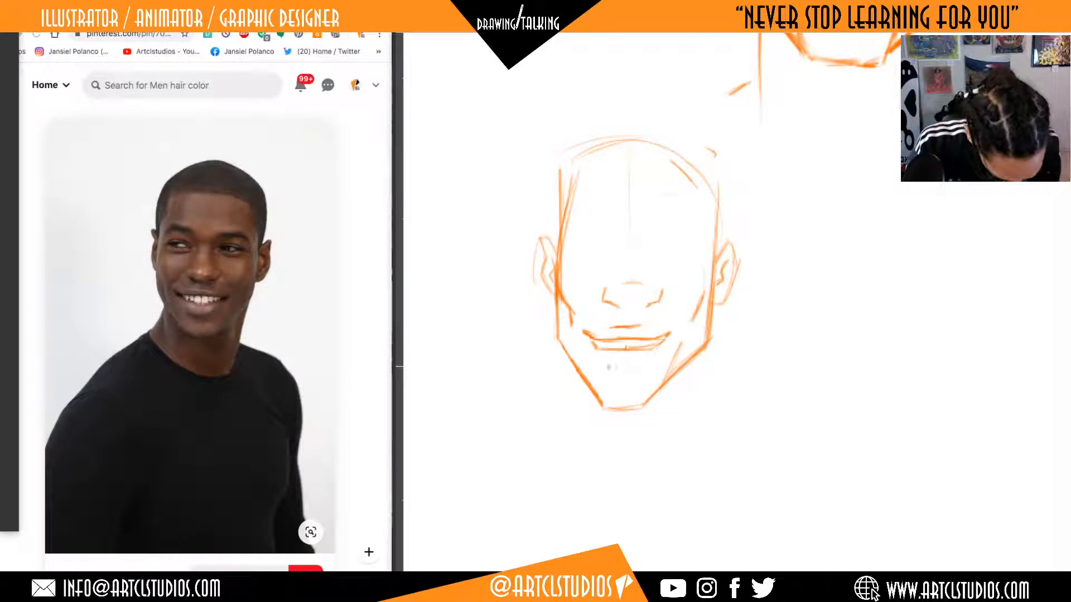
pyautogui.moveTo(608, 363); pyautogui.dragTo(647, 363)
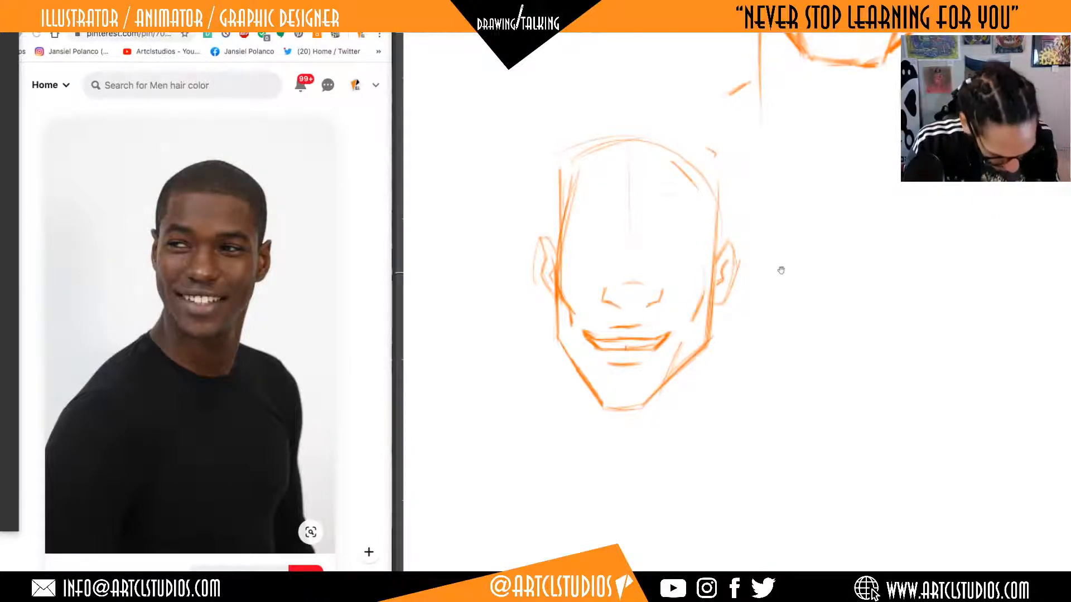
# Darken the jaw, chin, and near ear outlines, and reinforce the nostrils and the smile line.
pyautogui.moveTo(781, 270); pyautogui.dragTo(791, 300)
pyautogui.moveTo(569, 339)
pyautogui.mouseDown()
pyautogui.moveTo(566, 369)
pyautogui.moveTo(596, 408)
pyautogui.moveTo(656, 433)
pyautogui.moveTo(698, 396)
pyautogui.mouseUp()
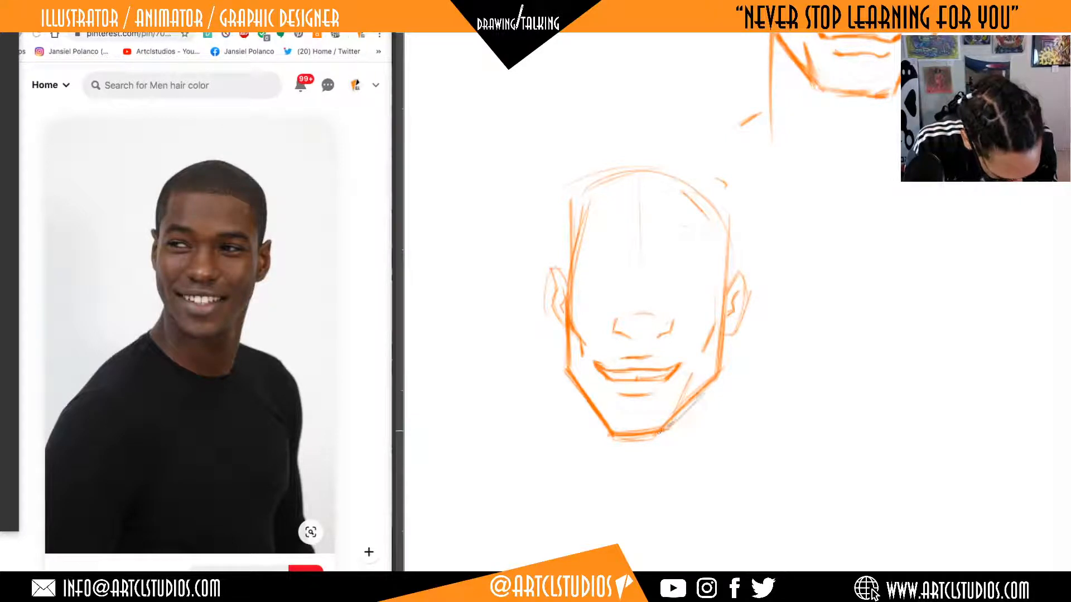
pyautogui.moveTo(662, 431)
pyautogui.mouseDown()
pyautogui.moveTo(721, 371)
pyautogui.moveTo(729, 304)
pyautogui.mouseUp()
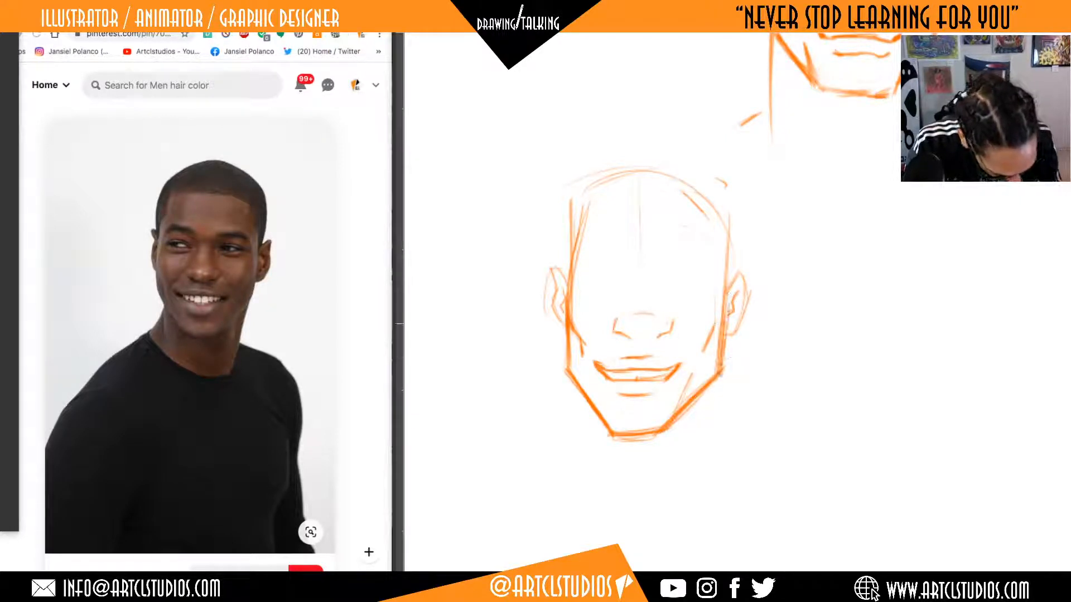
pyautogui.moveTo(720, 346)
pyautogui.mouseDown()
pyautogui.moveTo(726, 269)
pyautogui.moveTo(726, 296)
pyautogui.moveTo(748, 293)
pyautogui.moveTo(731, 333)
pyautogui.mouseUp()
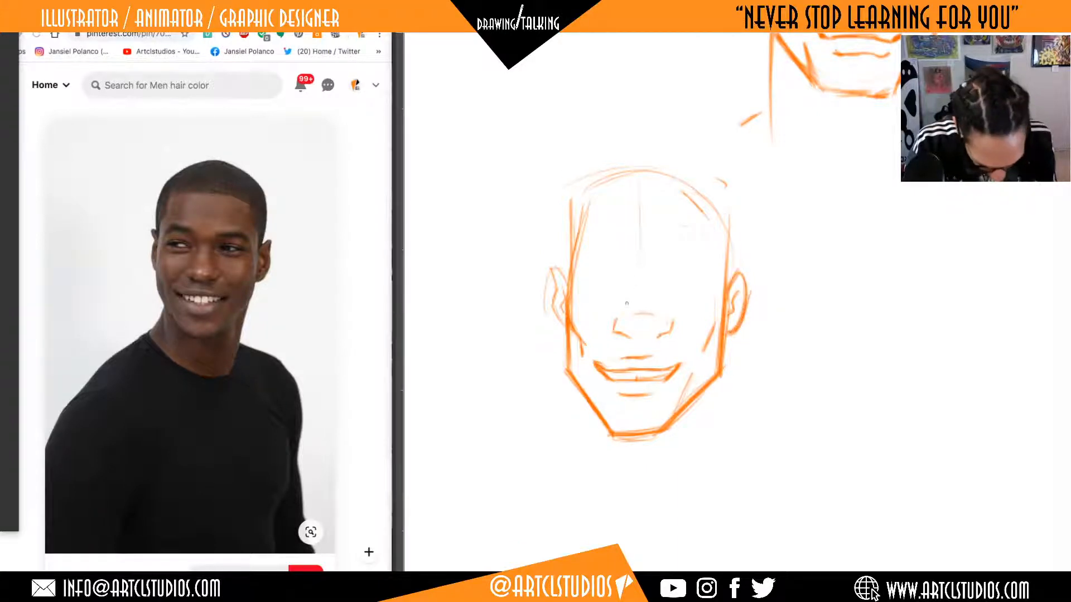
pyautogui.moveTo(616, 333); pyautogui.dragTo(669, 332)
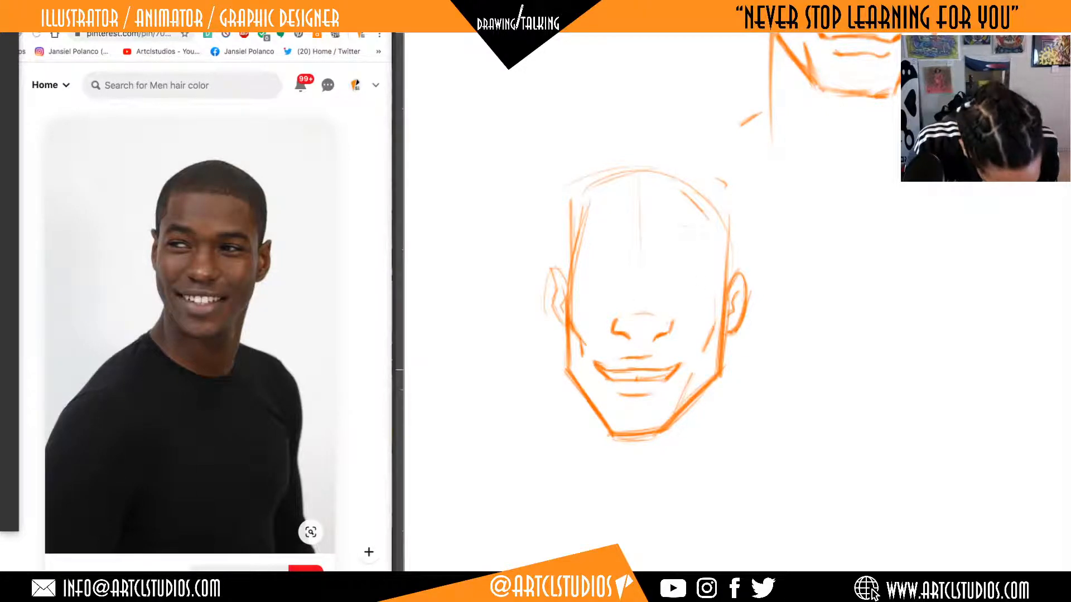
pyautogui.moveTo(600, 367); pyautogui.dragTo(666, 368)
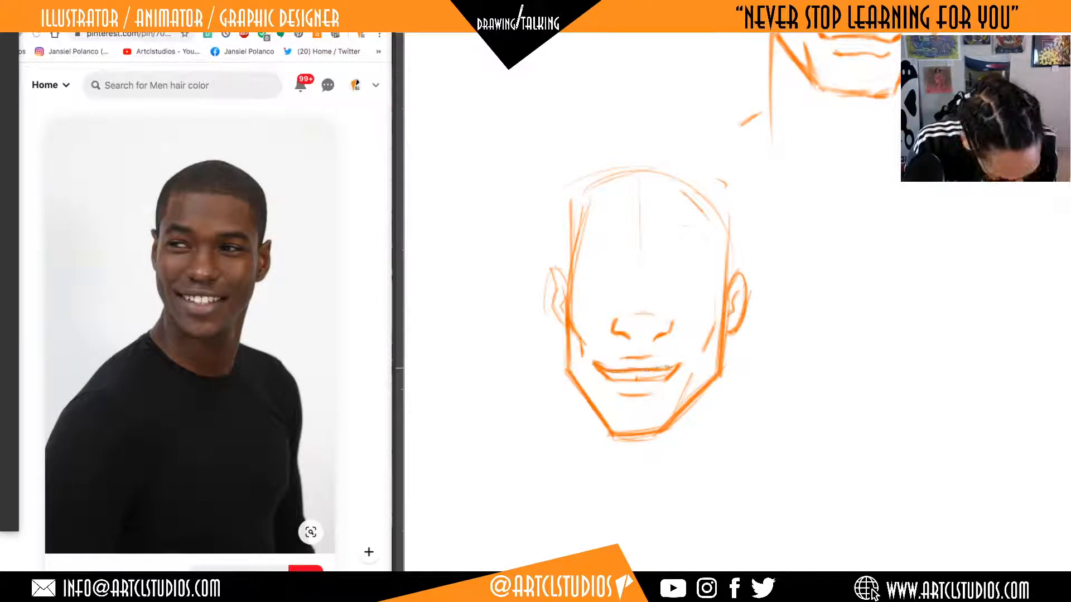
# Redraw the far ear, crown, and both sides of the skull with a darker, slightly fuller contour.
pyautogui.moveTo(559, 279)
pyautogui.mouseDown()
pyautogui.moveTo(549, 295)
pyautogui.moveTo(565, 329)
pyautogui.moveTo(550, 280)
pyautogui.moveTo(570, 215)
pyautogui.moveTo(641, 160)
pyautogui.mouseUp()
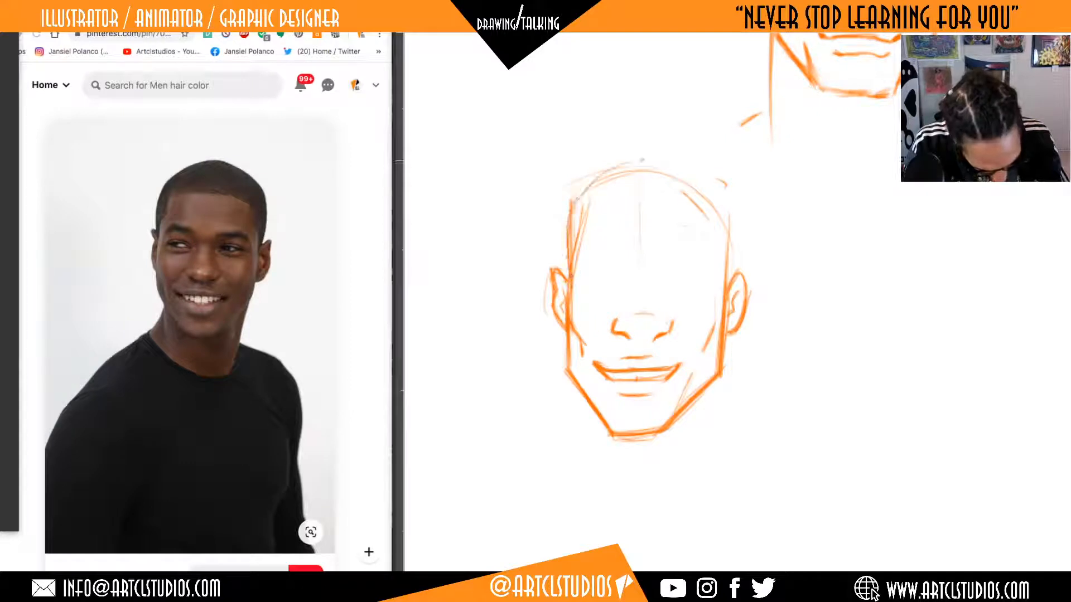
pyautogui.moveTo(590, 190)
pyautogui.mouseDown()
pyautogui.moveTo(647, 163)
pyautogui.moveTo(635, 160)
pyautogui.moveTo(564, 235)
pyautogui.moveTo(563, 262)
pyautogui.mouseUp()
pyautogui.moveTo(614, 167)
pyautogui.mouseDown()
pyautogui.moveTo(698, 161)
pyautogui.moveTo(715, 186)
pyautogui.mouseUp()
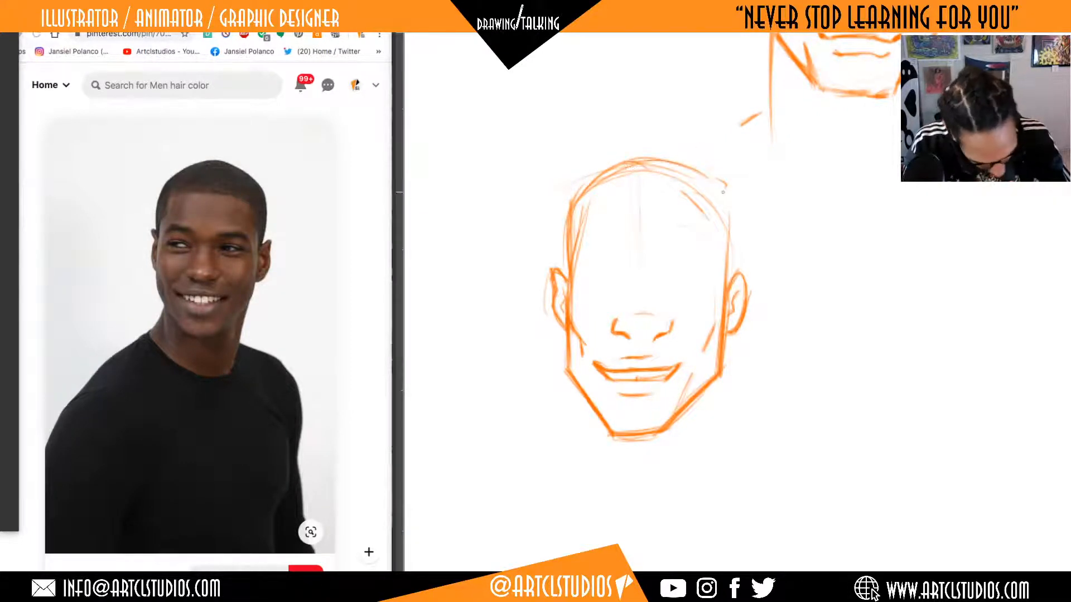
pyautogui.moveTo(726, 250); pyautogui.dragTo(731, 280)
pyautogui.moveTo(727, 181); pyautogui.dragTo(728, 284)
pyautogui.moveTo(732, 226); pyautogui.dragTo(733, 264)
# Thicken the lower lip of the smile and the shadow line beneath it.
pyautogui.press('Tab')
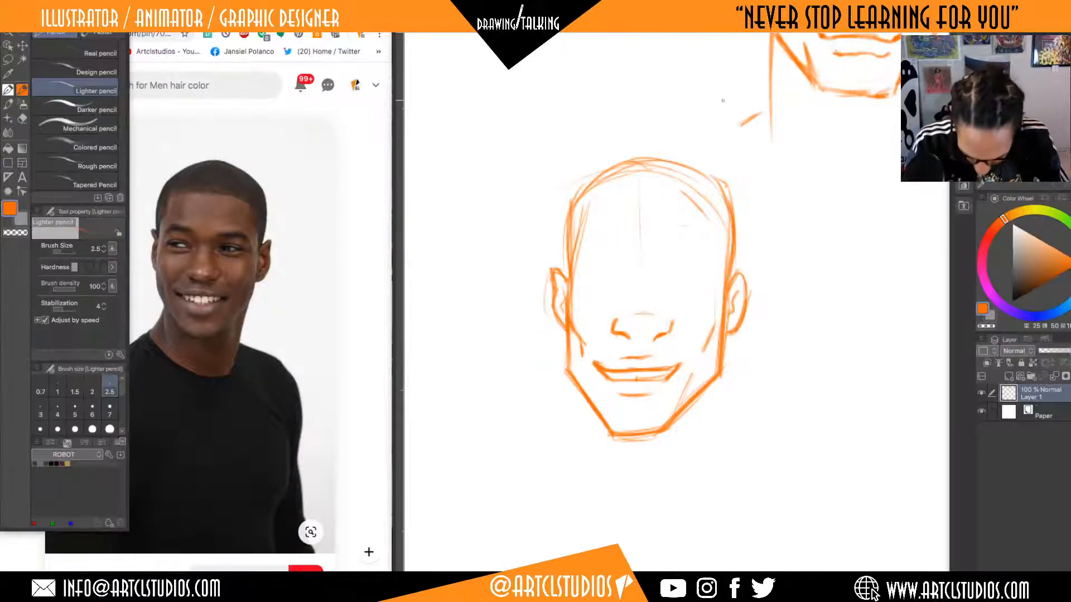
pyautogui.press('Tab')
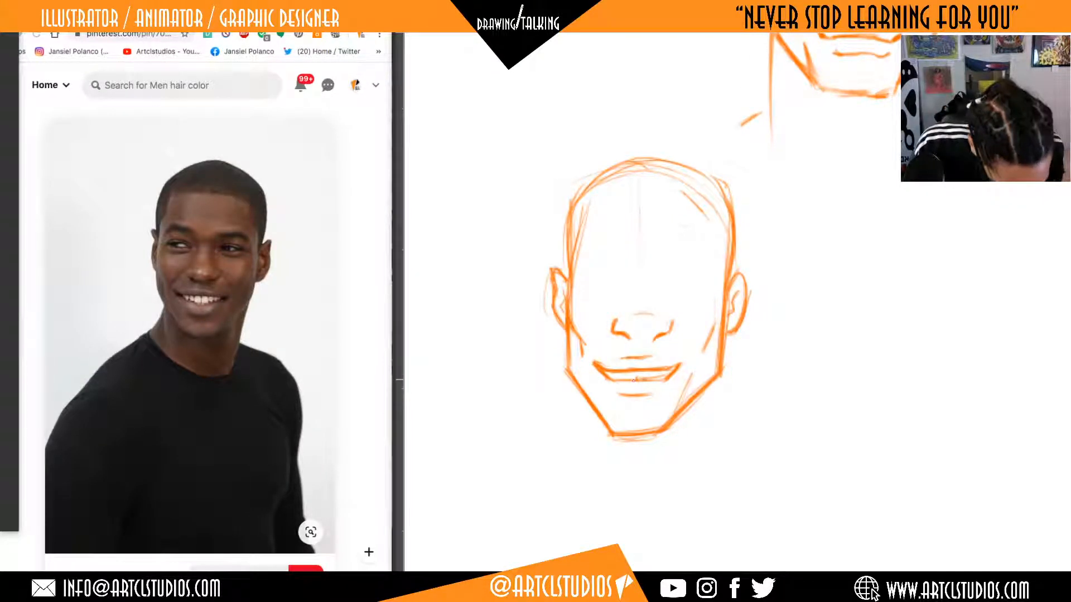
pyautogui.moveTo(636, 380); pyautogui.dragTo(672, 376)
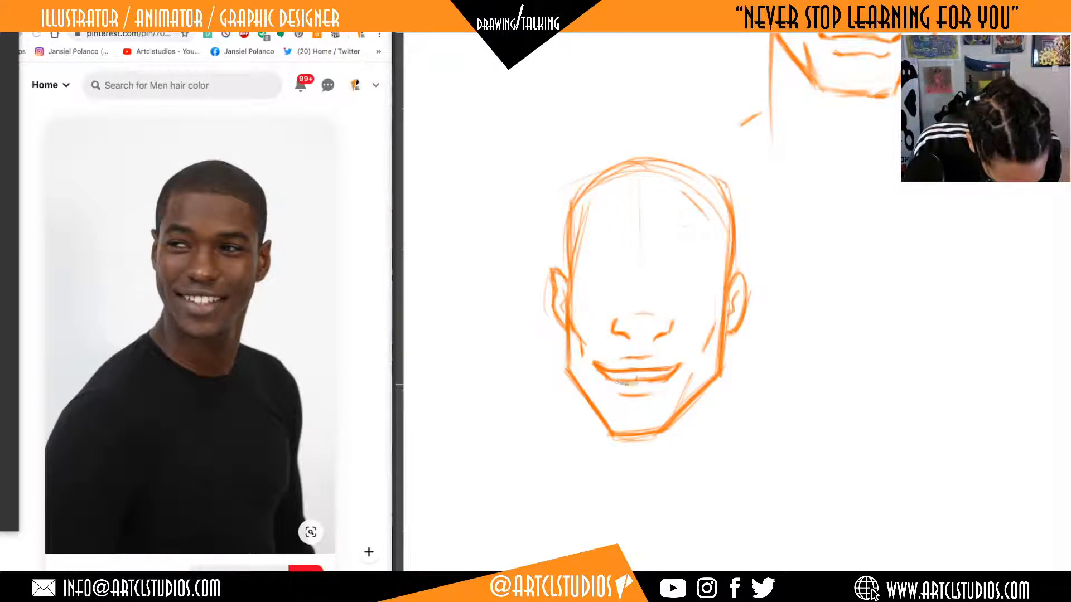
pyautogui.moveTo(631, 384)
pyautogui.mouseDown()
pyautogui.moveTo(653, 384)
pyautogui.moveTo(636, 382)
pyautogui.moveTo(634, 397)
pyautogui.moveTo(660, 395)
pyautogui.mouseUp()
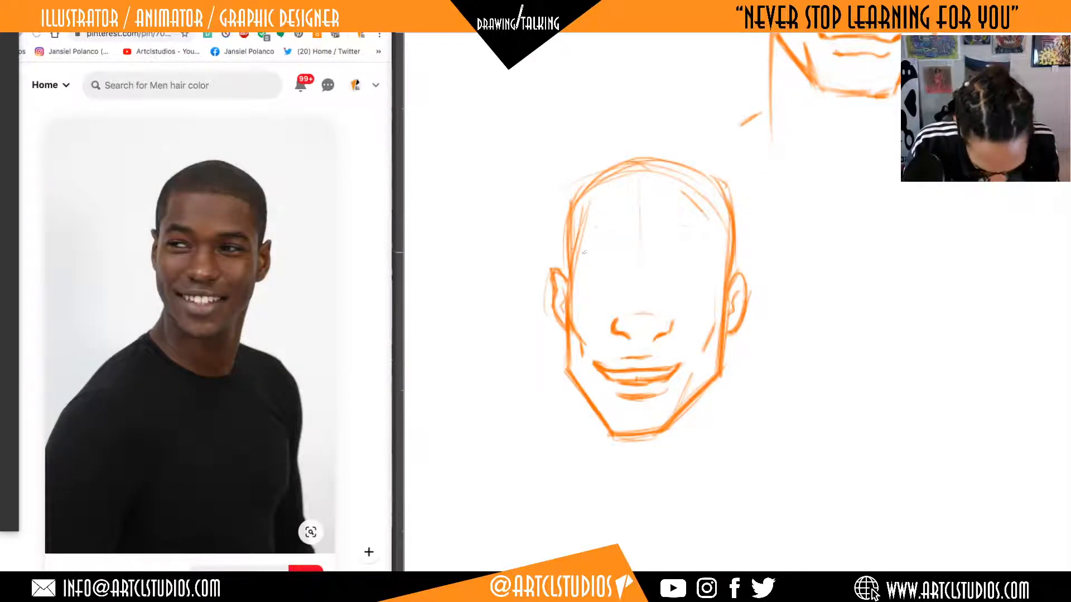
# Draw the straight hairline with squared temple corners, and hatch the short hair diagonally across the crown.
pyautogui.moveTo(575, 249)
pyautogui.mouseDown()
pyautogui.moveTo(585, 214)
pyautogui.moveTo(583, 231)
pyautogui.moveTo(691, 208)
pyautogui.mouseUp()
pyautogui.moveTo(590, 210)
pyautogui.mouseDown()
pyautogui.moveTo(706, 206)
pyautogui.moveTo(723, 289)
pyautogui.mouseUp()
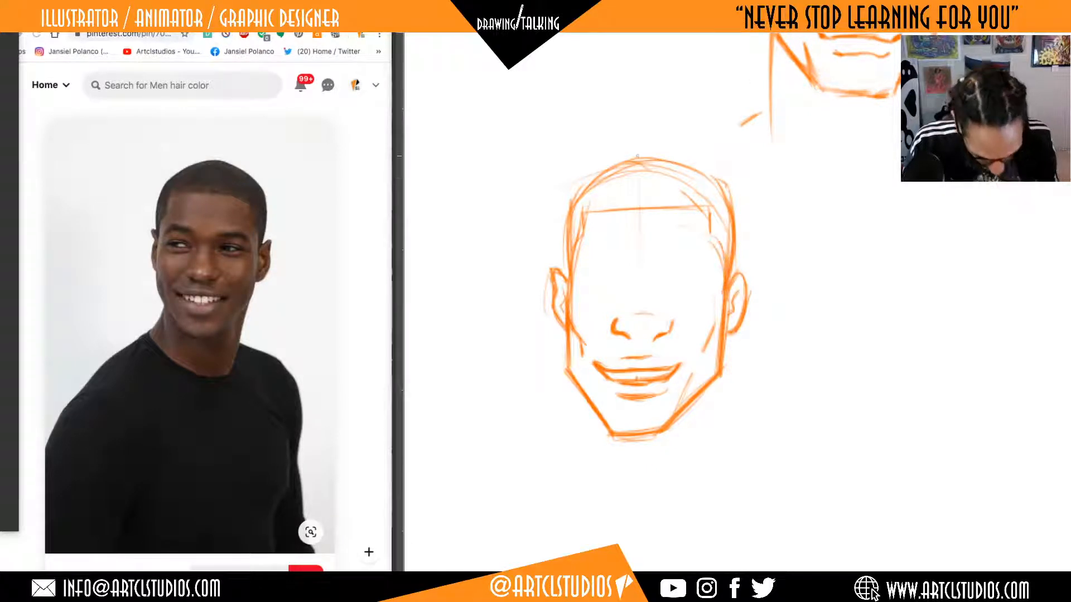
pyautogui.moveTo(574, 212)
pyautogui.mouseDown()
pyautogui.moveTo(619, 167)
pyautogui.moveTo(625, 182)
pyautogui.moveTo(653, 165)
pyautogui.mouseUp()
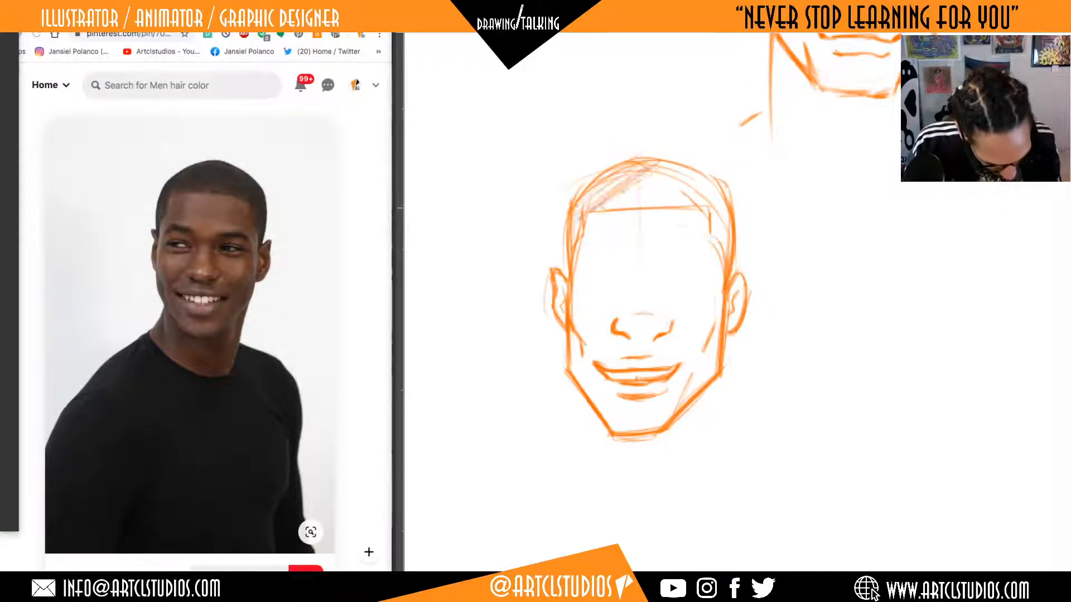
pyautogui.moveTo(613, 209); pyautogui.dragTo(669, 172)
pyautogui.moveTo(652, 207)
pyautogui.mouseDown()
pyautogui.moveTo(700, 177)
pyautogui.moveTo(694, 189)
pyautogui.moveTo(712, 182)
pyautogui.moveTo(729, 201)
pyautogui.mouseUp()
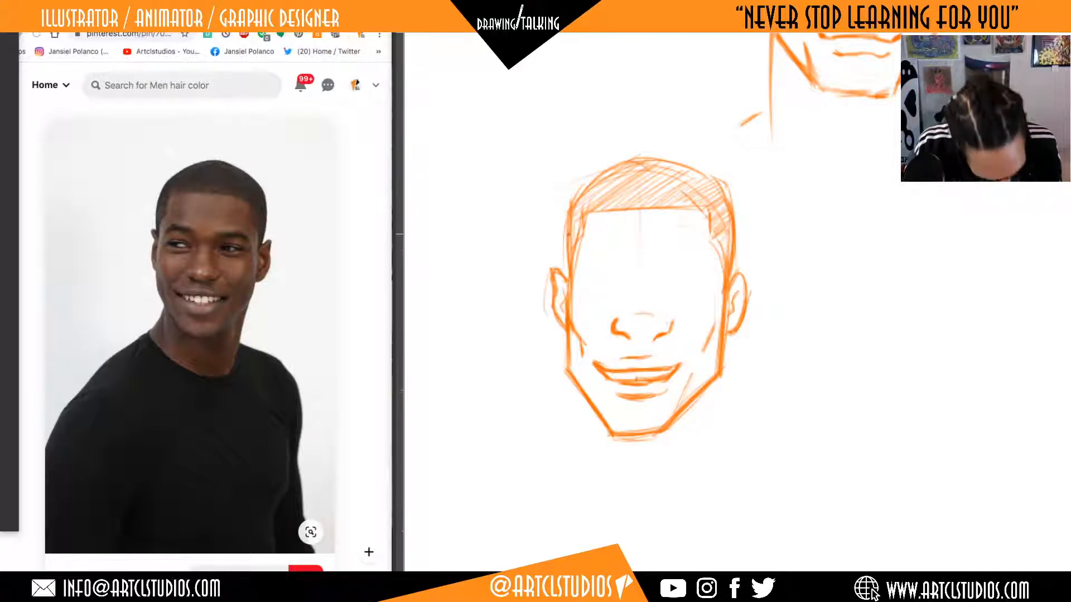
# Deepen the short hair's tone with another layer of diagonal hatching from the far temple across the top.
pyautogui.moveTo(578, 223)
pyautogui.mouseDown()
pyautogui.moveTo(567, 240)
pyautogui.moveTo(613, 174)
pyautogui.moveTo(619, 184)
pyautogui.mouseUp()
pyautogui.moveTo(575, 215)
pyautogui.mouseDown()
pyautogui.moveTo(614, 165)
pyautogui.moveTo(673, 181)
pyautogui.mouseUp()
pyautogui.moveTo(669, 187); pyautogui.dragTo(696, 172)
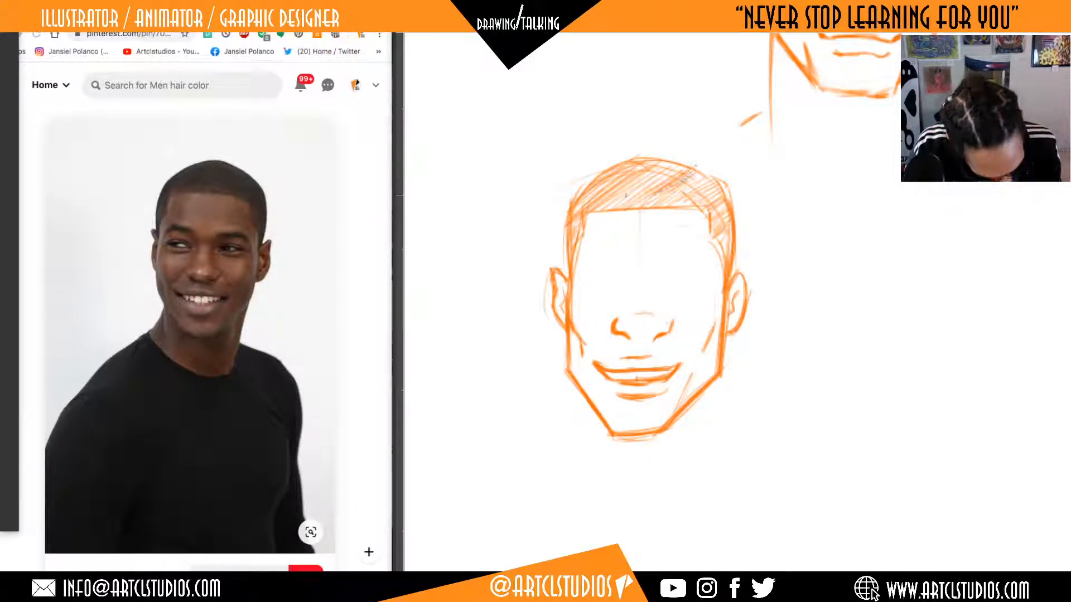
pyautogui.moveTo(626, 198); pyautogui.dragTo(672, 166)
pyautogui.moveTo(618, 199); pyautogui.dragTo(652, 173)
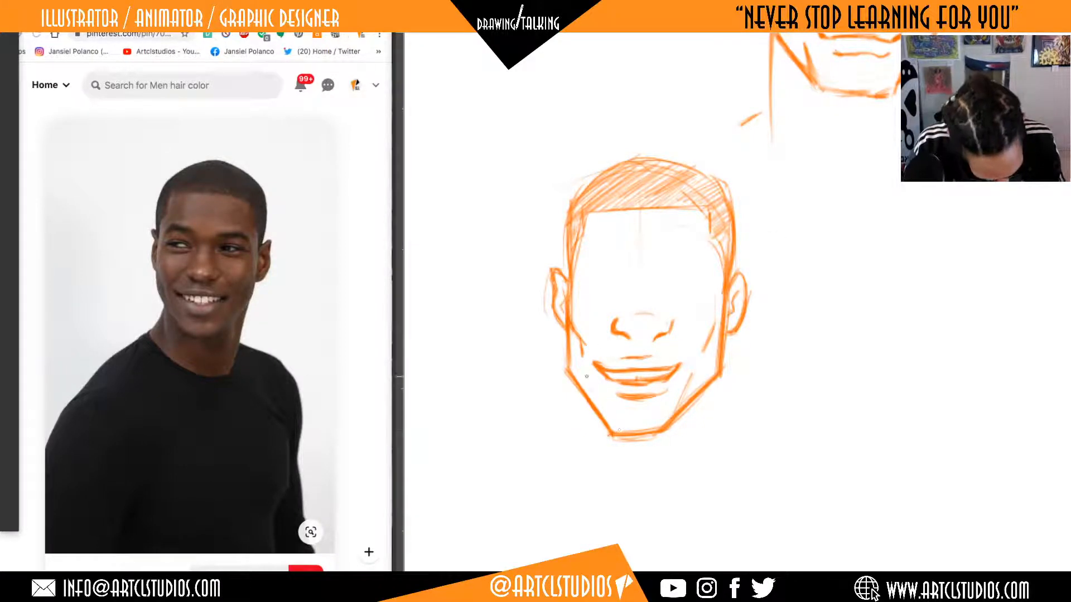
# Draw inner jaw lines running toward the chin on both sides, and reinforce the chin edge and squared temple hairline.
pyautogui.moveTo(586, 376); pyautogui.dragTo(606, 420)
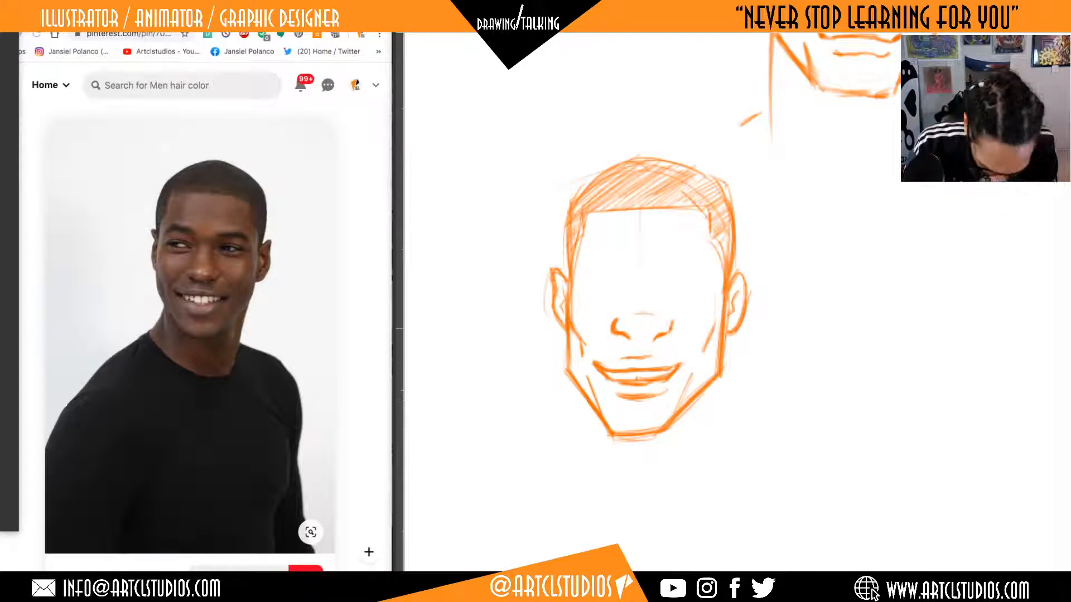
pyautogui.moveTo(690, 381); pyautogui.dragTo(678, 408)
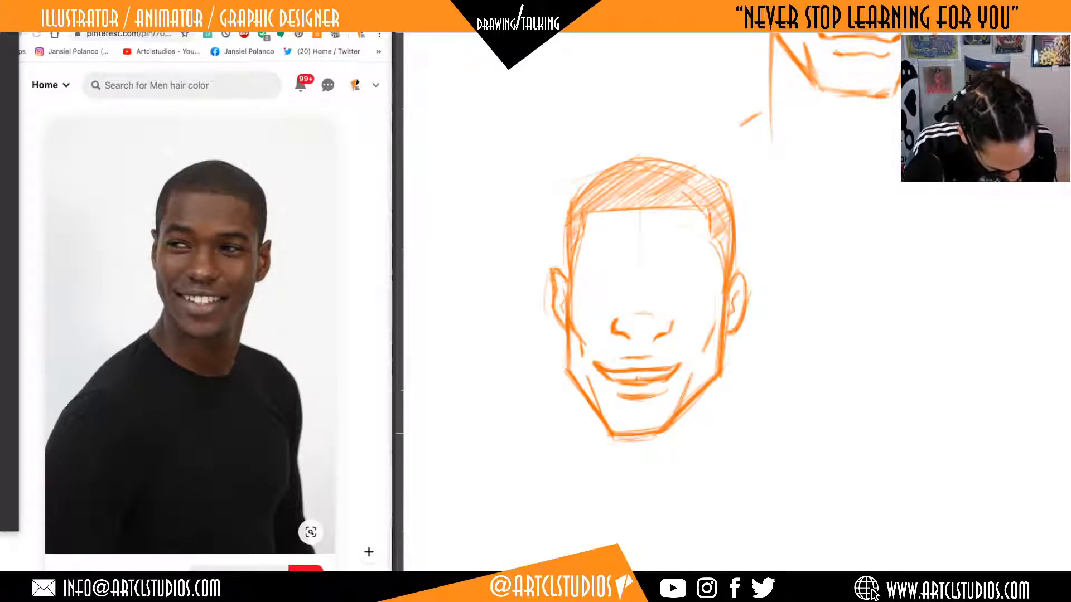
pyautogui.moveTo(618, 432); pyautogui.dragTo(658, 427)
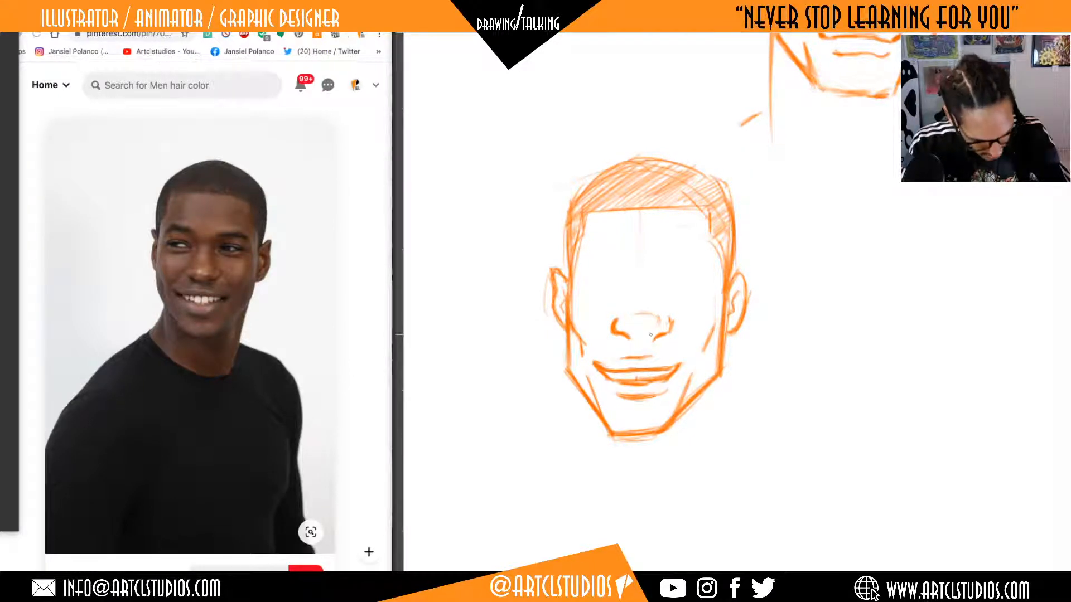
pyautogui.moveTo(574, 257)
pyautogui.mouseDown()
pyautogui.moveTo(587, 217)
pyautogui.moveTo(661, 207)
pyautogui.moveTo(710, 229)
pyautogui.moveTo(725, 273)
pyautogui.mouseUp()
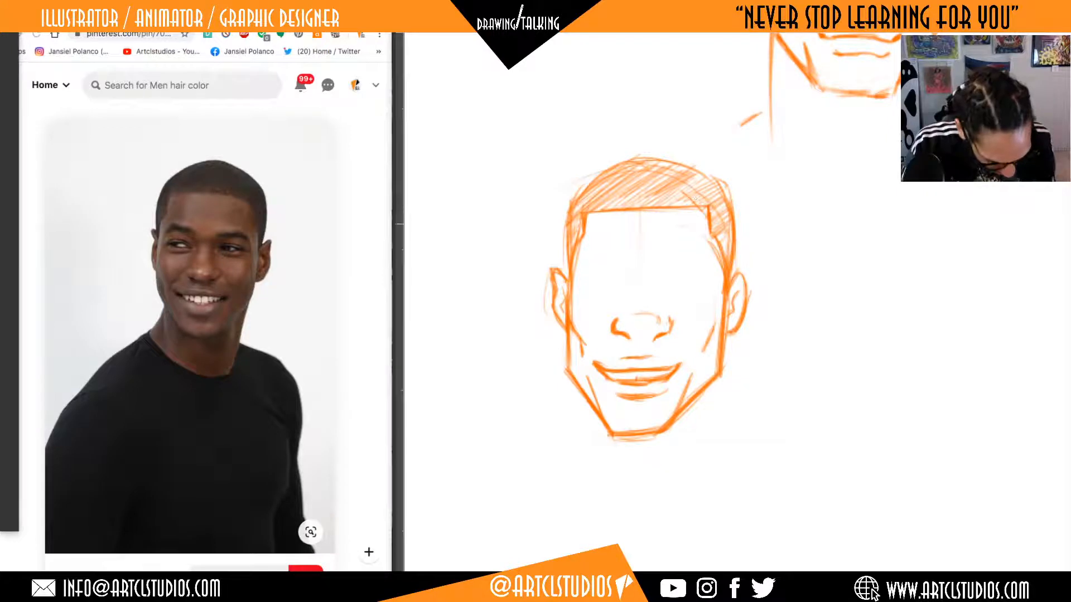
# Thicken the skull outline from both temples over the crown with darker, rounder strokes around the short hair.
pyautogui.moveTo(565, 232); pyautogui.dragTo(566, 281)
pyautogui.moveTo(574, 203)
pyautogui.mouseDown()
pyautogui.moveTo(629, 156)
pyautogui.moveTo(681, 155)
pyautogui.mouseUp()
pyautogui.moveTo(729, 223); pyautogui.dragTo(740, 279)
pyautogui.moveTo(723, 184)
pyautogui.mouseDown()
pyautogui.moveTo(736, 225)
pyautogui.moveTo(717, 160)
pyautogui.mouseUp()
pyautogui.moveTo(629, 166); pyautogui.dragTo(686, 157)
pyautogui.moveTo(697, 179); pyautogui.dragTo(711, 170)
# Add a short crease on the left cheek, just above the corner of the smile.
pyautogui.moveTo(975, 328); pyautogui.dragTo(806, 373)
pyautogui.moveTo(896, 360)
pyautogui.mouseDown()
pyautogui.moveTo(824, 379)
pyautogui.moveTo(888, 352)
pyautogui.mouseUp()
pyautogui.moveTo(741, 363); pyautogui.dragTo(859, 357)
pyautogui.moveTo(792, 361); pyautogui.dragTo(808, 357)
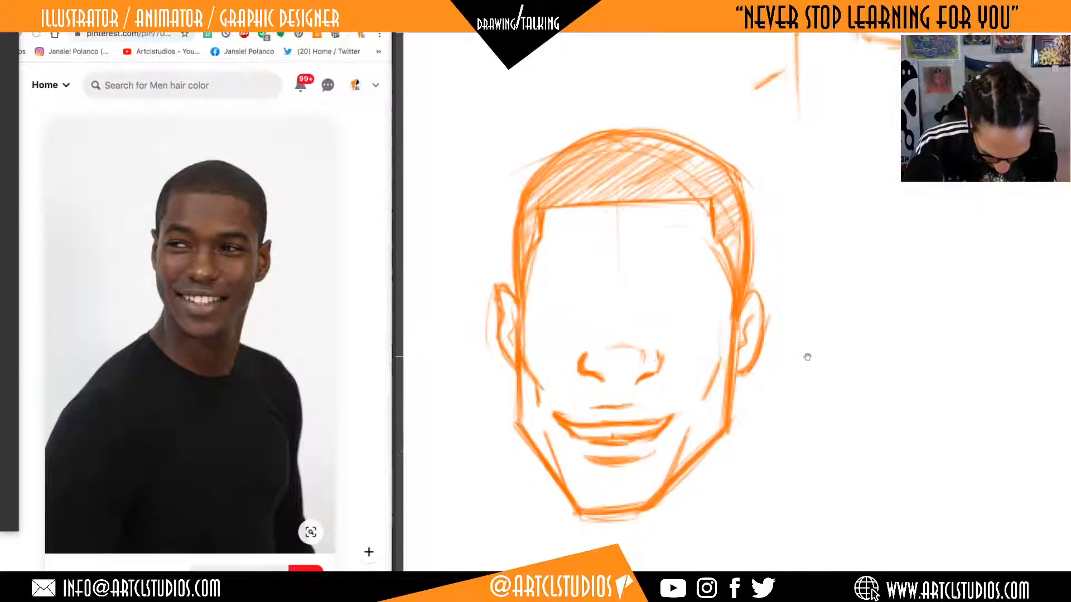
pyautogui.moveTo(736, 342); pyautogui.dragTo(745, 343)
pyautogui.moveTo(559, 395); pyautogui.dragTo(554, 406)
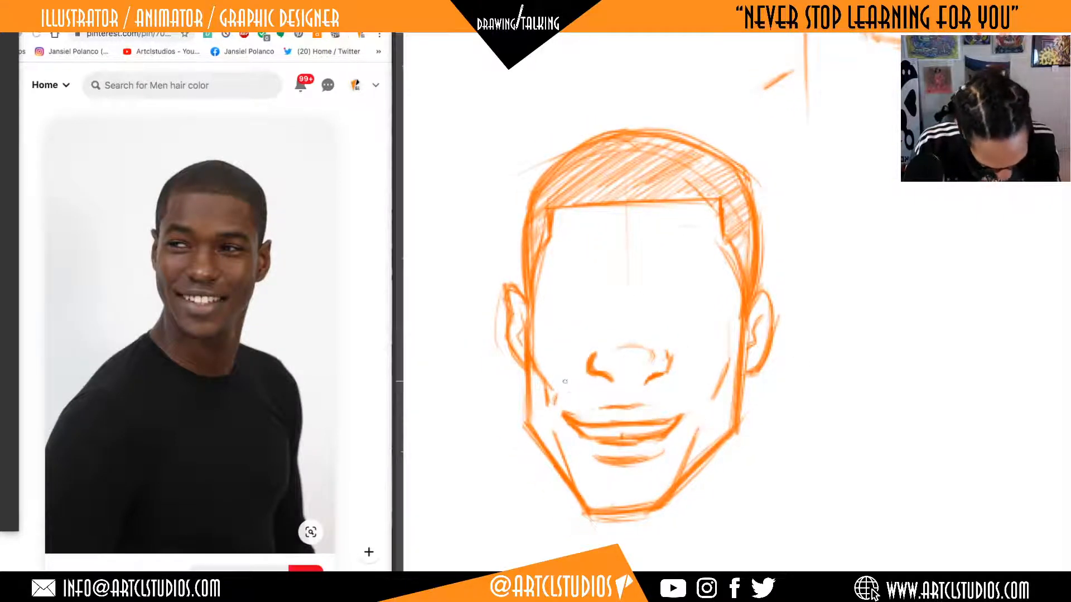
# Sketch a faint eye guideline across the face and draw the right eye on it with upper lid, lower lid and iris.
pyautogui.moveTo(776, 384); pyautogui.dragTo(829, 413)
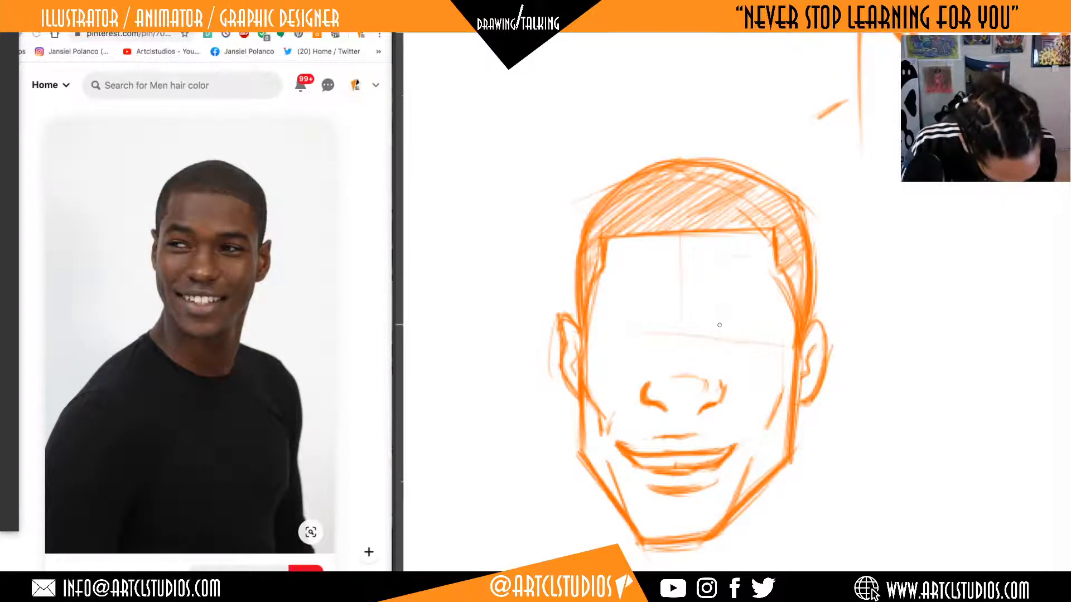
pyautogui.moveTo(713, 331); pyautogui.dragTo(747, 320)
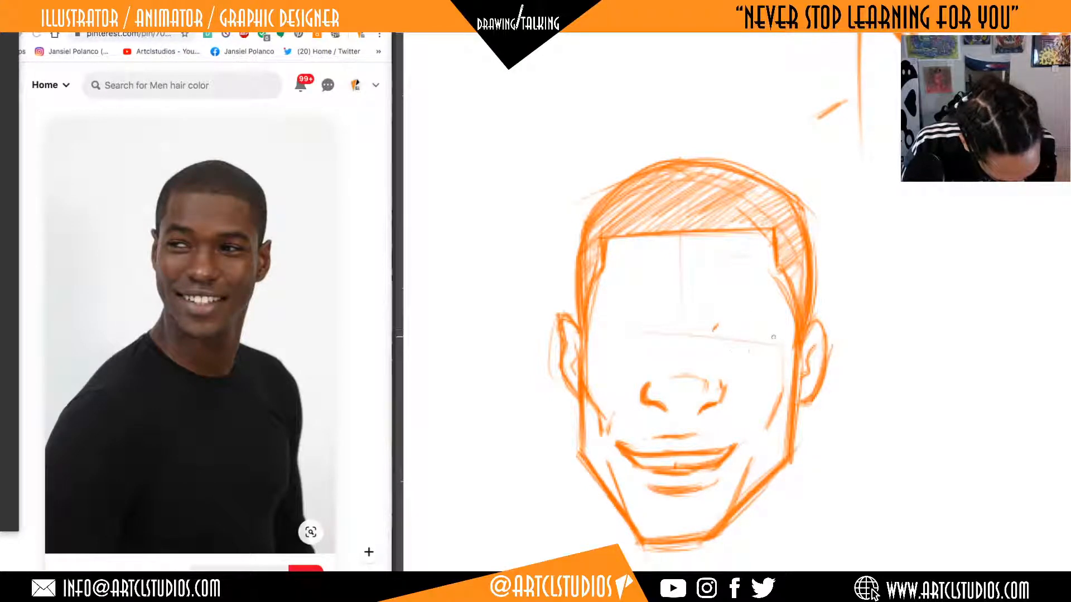
pyautogui.moveTo(717, 327); pyautogui.dragTo(708, 339)
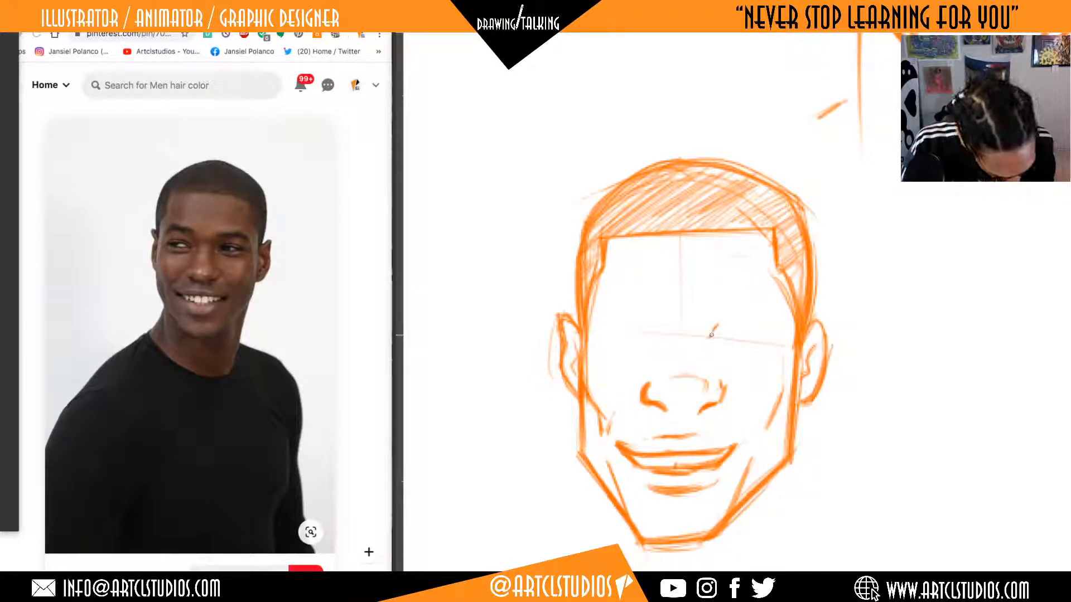
pyautogui.moveTo(713, 332); pyautogui.dragTo(740, 333)
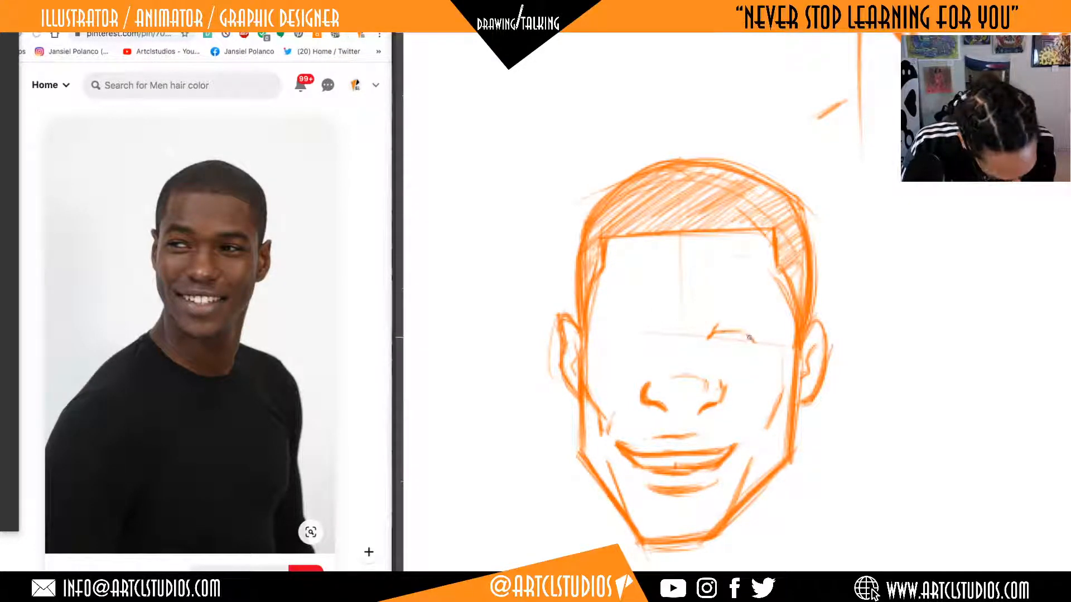
pyautogui.moveTo(749, 335)
pyautogui.mouseDown()
pyautogui.moveTo(762, 335)
pyautogui.moveTo(715, 340)
pyautogui.mouseUp()
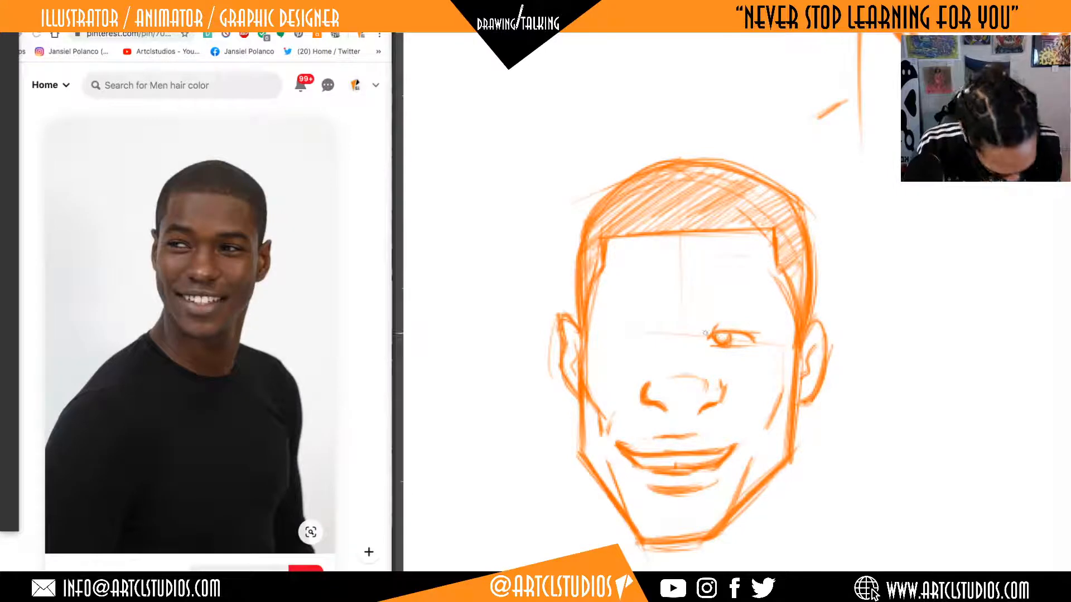
# Mark the inner corner beside the right eye and outline a thick, arched eyebrow above it.
pyautogui.moveTo(705, 334)
pyautogui.mouseDown()
pyautogui.moveTo(759, 329)
pyautogui.moveTo(747, 352)
pyautogui.moveTo(700, 341)
pyautogui.moveTo(696, 313)
pyautogui.moveTo(769, 321)
pyautogui.mouseUp()
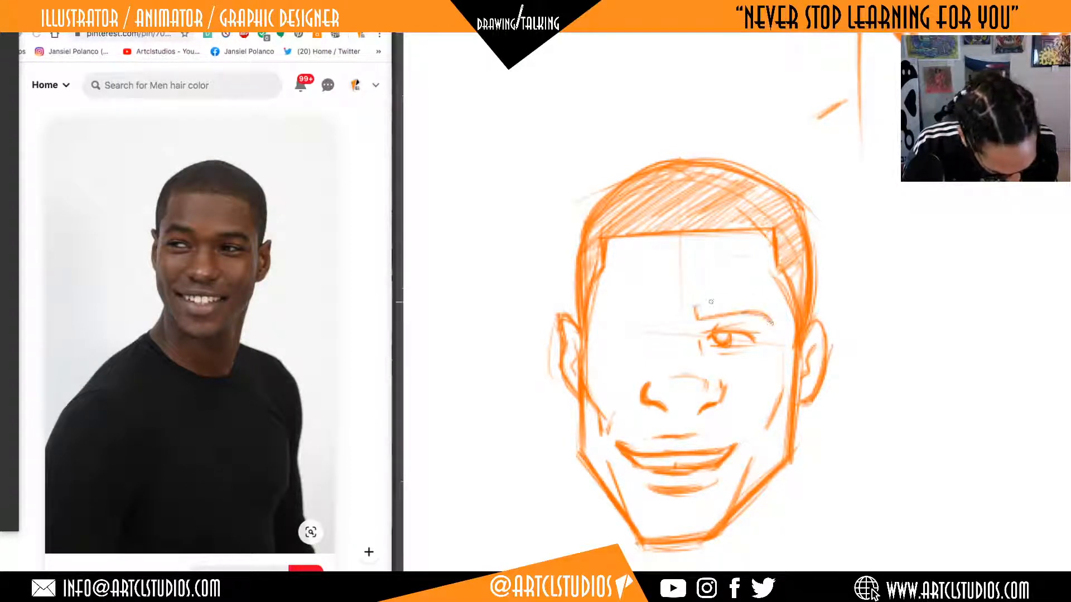
pyautogui.moveTo(693, 306)
pyautogui.mouseDown()
pyautogui.moveTo(751, 295)
pyautogui.moveTo(775, 324)
pyautogui.moveTo(693, 306)
pyautogui.mouseUp()
pyautogui.moveTo(694, 305)
pyautogui.mouseDown()
pyautogui.moveTo(697, 319)
pyautogui.moveTo(756, 292)
pyautogui.mouseUp()
pyautogui.moveTo(913, 315); pyautogui.dragTo(932, 313)
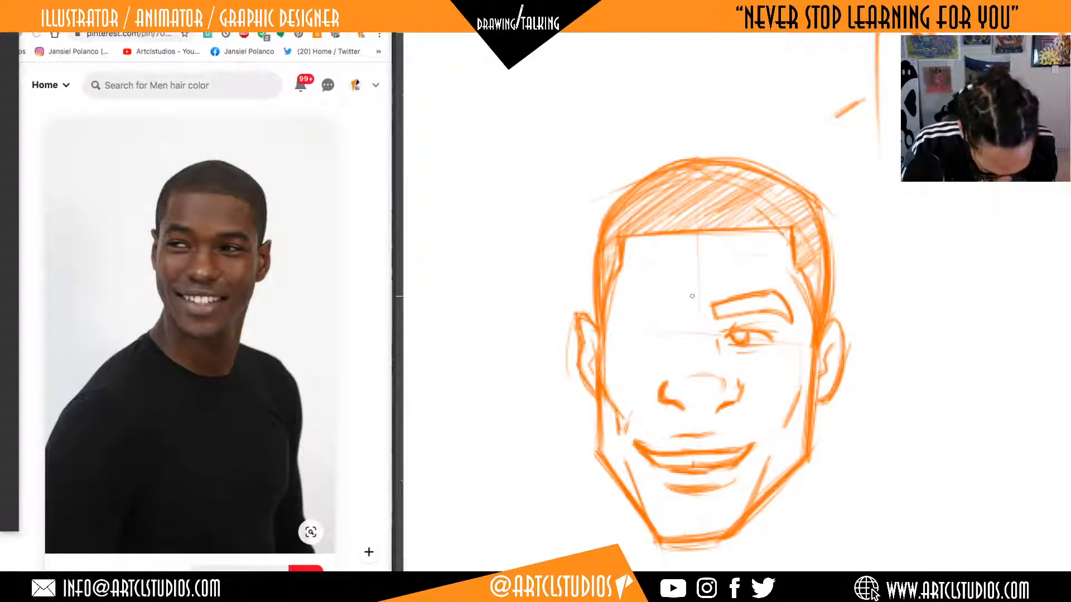
# Outline the left eyebrow and draw the narrow left eye beneath it, with its iris looking sideways.
pyautogui.moveTo(672, 311)
pyautogui.mouseDown()
pyautogui.moveTo(622, 321)
pyautogui.moveTo(675, 316)
pyautogui.moveTo(636, 300)
pyautogui.moveTo(607, 321)
pyautogui.moveTo(676, 318)
pyautogui.moveTo(672, 304)
pyautogui.moveTo(629, 296)
pyautogui.moveTo(673, 301)
pyautogui.mouseUp()
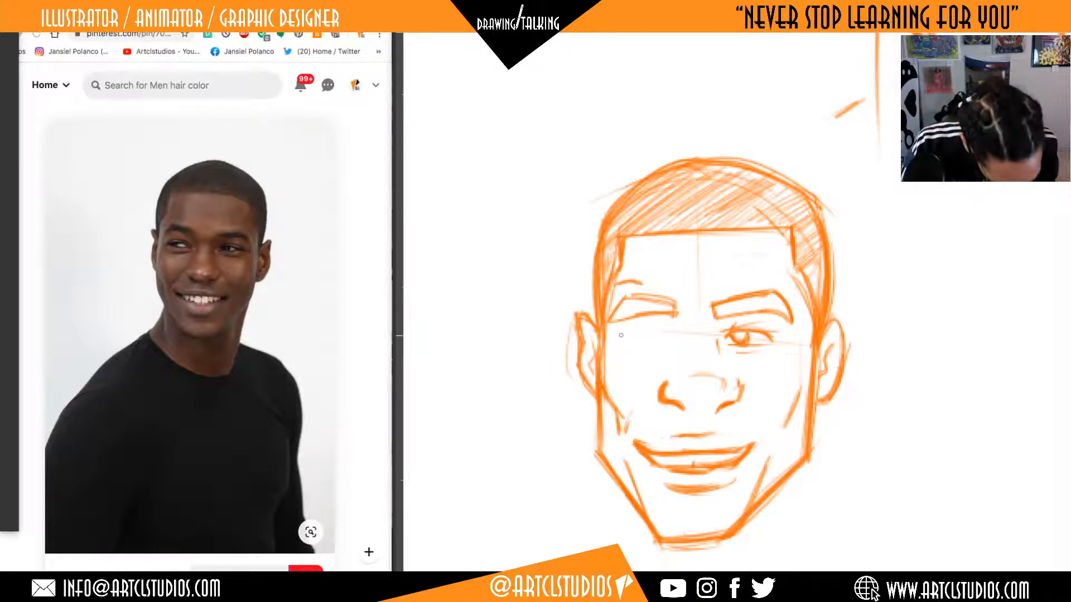
pyautogui.moveTo(619, 333)
pyautogui.mouseDown()
pyautogui.moveTo(672, 331)
pyautogui.moveTo(620, 336)
pyautogui.moveTo(658, 344)
pyautogui.mouseUp()
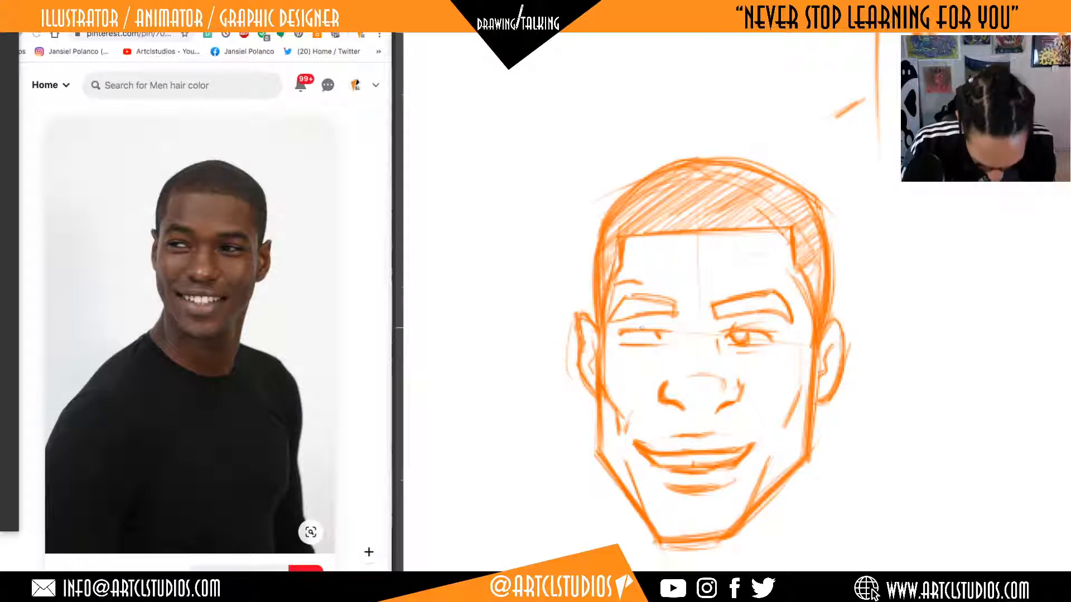
pyautogui.moveTo(626, 333)
pyautogui.mouseDown()
pyautogui.moveTo(639, 337)
pyautogui.moveTo(628, 338)
pyautogui.mouseUp()
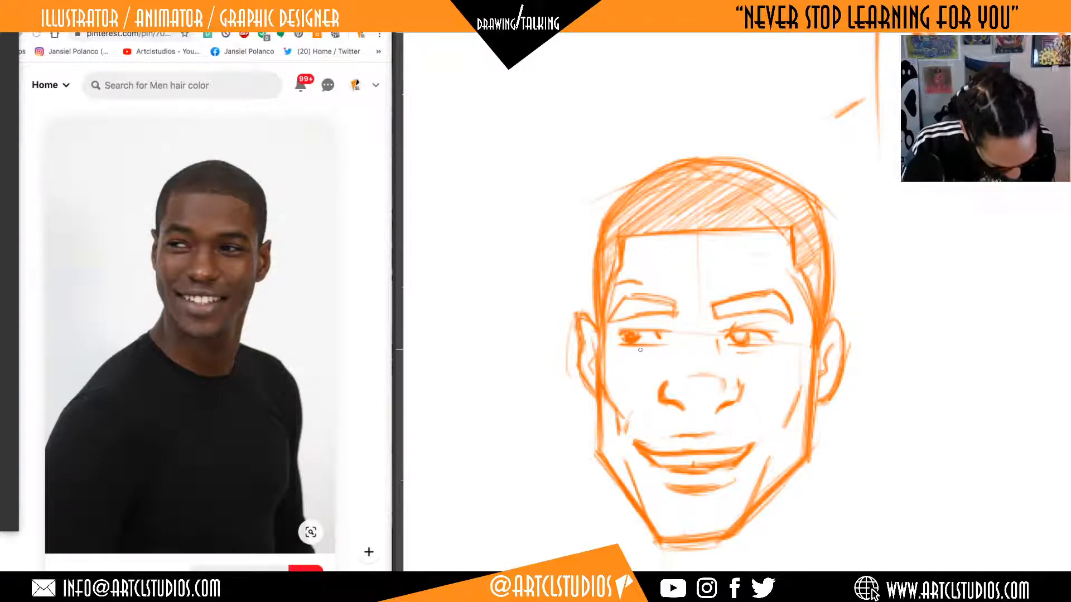
# Darken the right iris and fill both eyebrows with dense diagonal hatching.
pyautogui.moveTo(738, 335)
pyautogui.mouseDown()
pyautogui.moveTo(758, 301)
pyautogui.moveTo(736, 308)
pyautogui.moveTo(777, 300)
pyautogui.moveTo(784, 311)
pyautogui.moveTo(770, 304)
pyautogui.mouseUp()
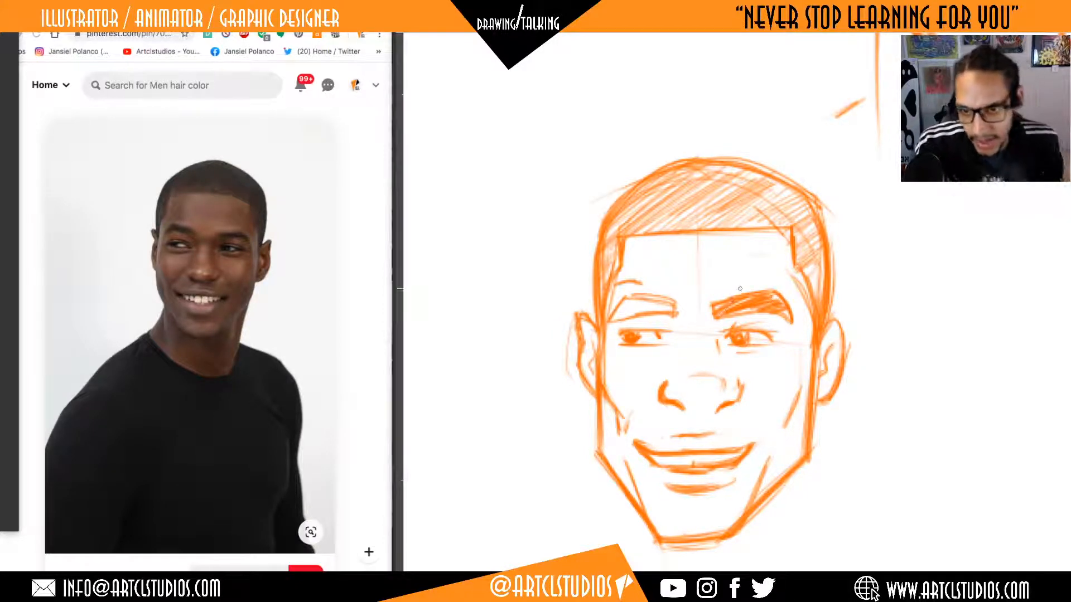
pyautogui.moveTo(675, 305)
pyautogui.mouseDown()
pyautogui.moveTo(635, 296)
pyautogui.moveTo(641, 305)
pyautogui.moveTo(613, 318)
pyautogui.moveTo(681, 317)
pyautogui.moveTo(680, 301)
pyautogui.moveTo(678, 310)
pyautogui.mouseUp()
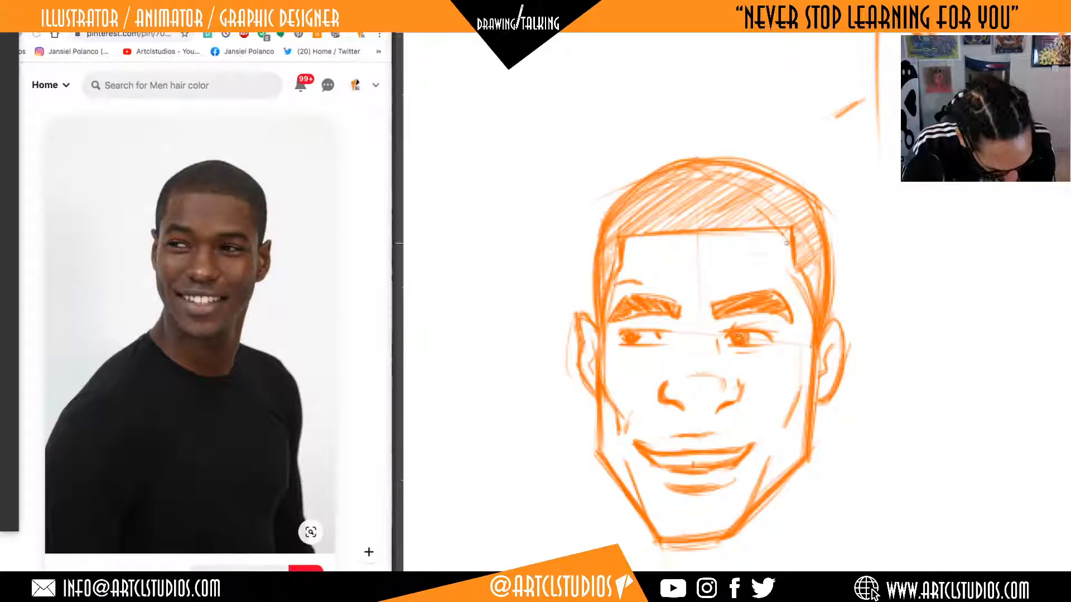
# Draw the left side of the neck down from the jaw, with a shoulder line sloping outward from it.
pyautogui.scroll(-5, 870, 363)
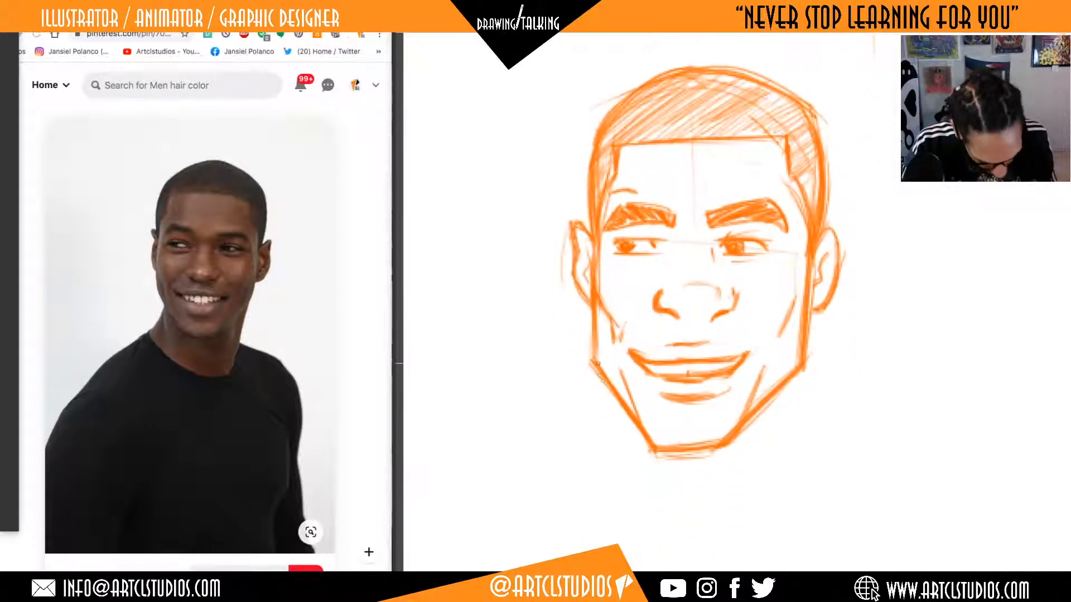
pyautogui.scroll(-3, 789, 437)
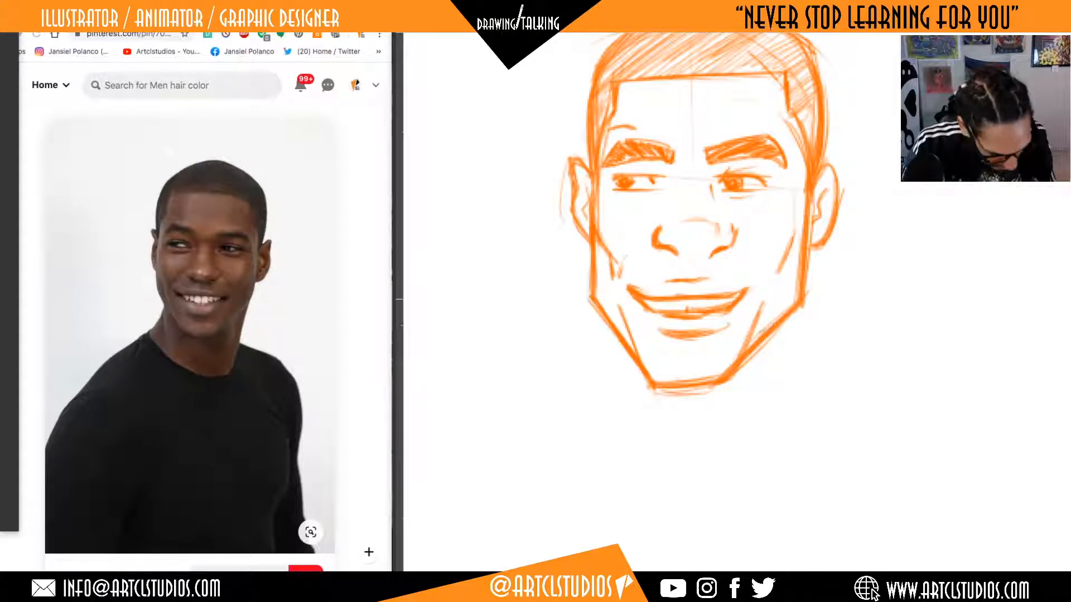
pyautogui.moveTo(599, 320); pyautogui.dragTo(611, 432)
pyautogui.moveTo(601, 319); pyautogui.dragTo(611, 436)
pyautogui.moveTo(827, 376)
pyautogui.mouseDown()
pyautogui.moveTo(819, 350)
pyautogui.moveTo(786, 363)
pyautogui.moveTo(793, 349)
pyautogui.mouseUp()
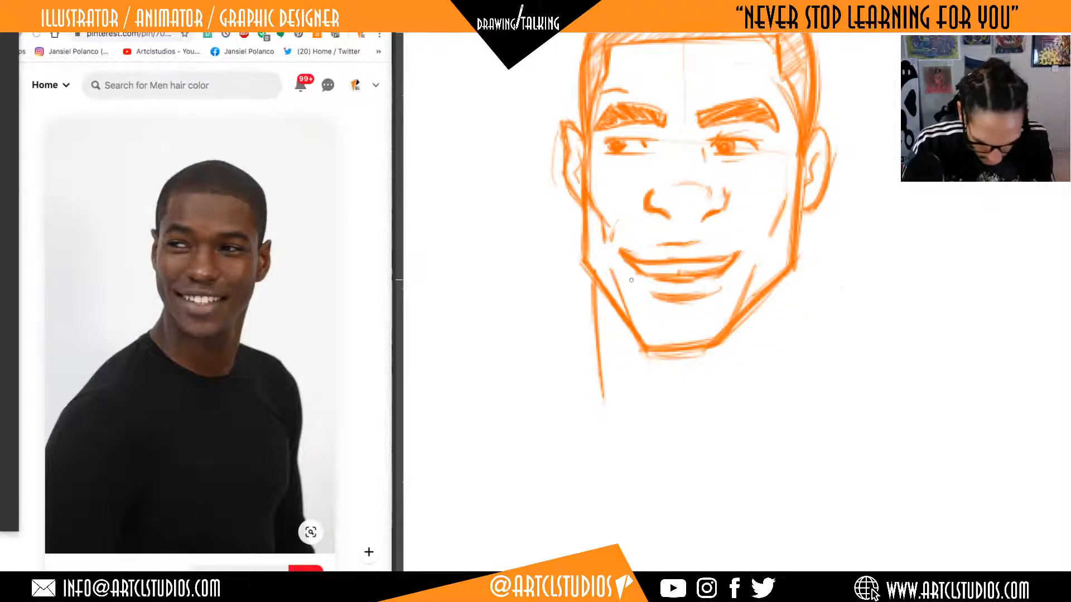
pyautogui.moveTo(591, 304); pyautogui.dragTo(538, 368)
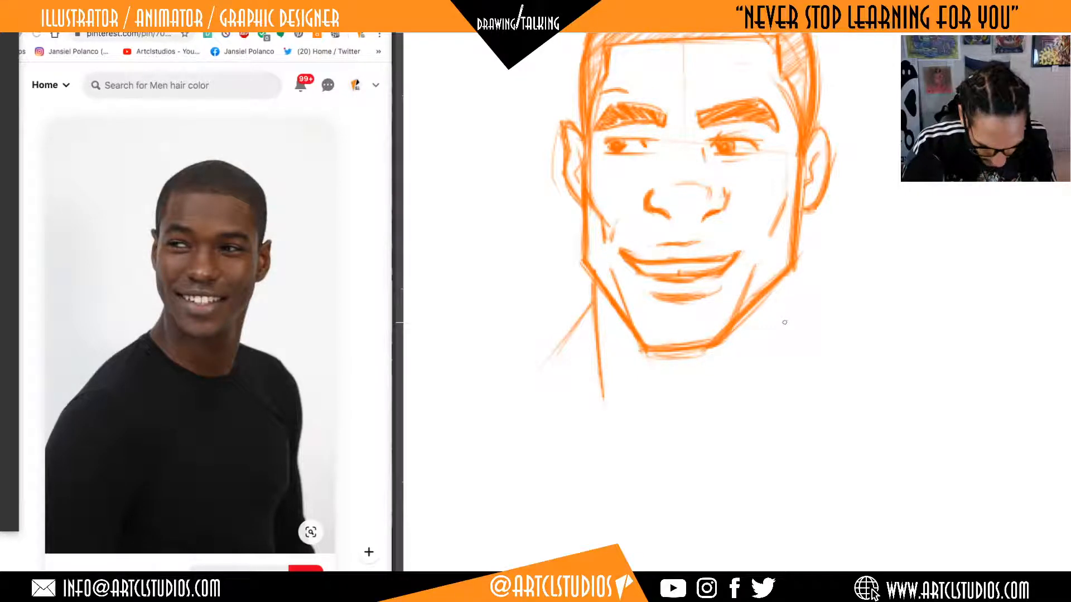
# Draw the right side of the neck with a lighter muscle line inside it, and darken and lengthen the left shoulder slope.
pyautogui.moveTo(788, 269)
pyautogui.mouseDown()
pyautogui.moveTo(779, 379)
pyautogui.moveTo(775, 278)
pyautogui.mouseUp()
pyautogui.moveTo(800, 234); pyautogui.dragTo(784, 280)
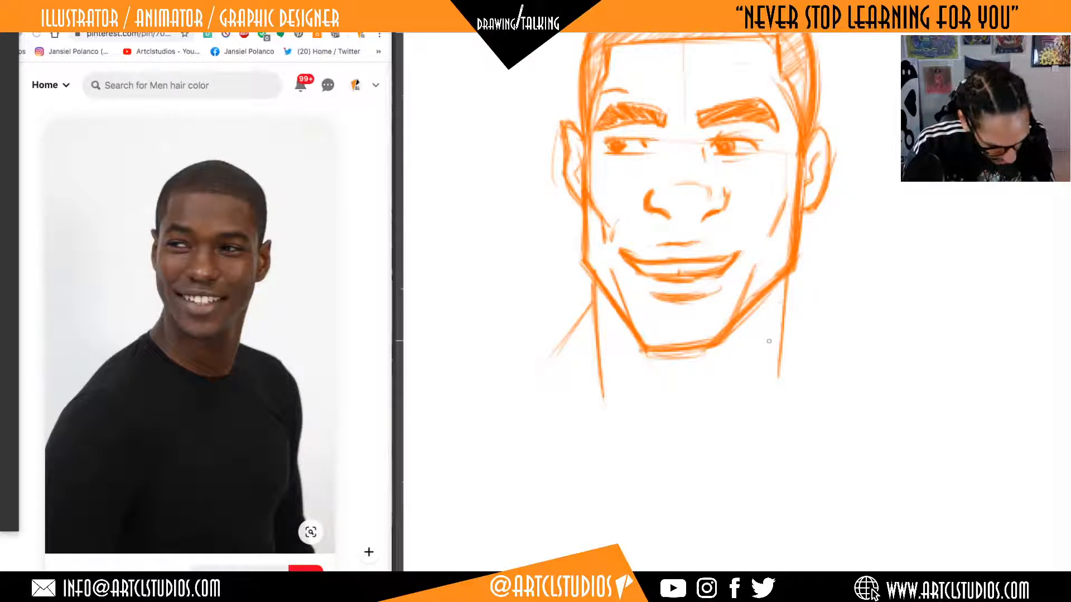
pyautogui.moveTo(765, 293); pyautogui.dragTo(758, 375)
pyautogui.moveTo(589, 304); pyautogui.dragTo(531, 377)
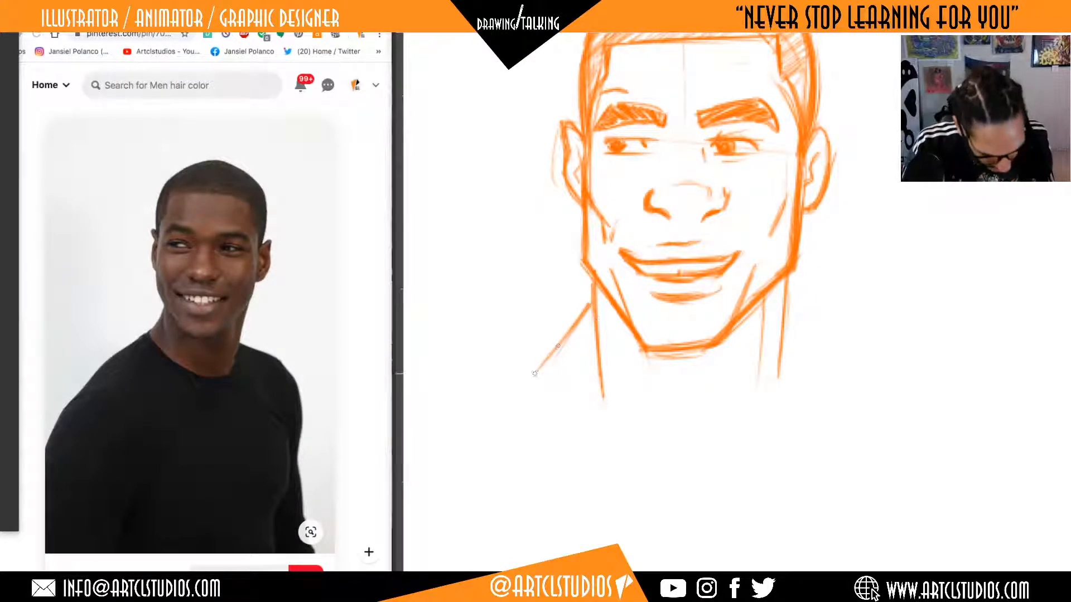
pyautogui.moveTo(566, 331); pyautogui.dragTo(523, 389)
# Extend the right neck line downward and sketch a wide curved shirt neckline below the neck.
pyautogui.scroll(-1, 847, 319)
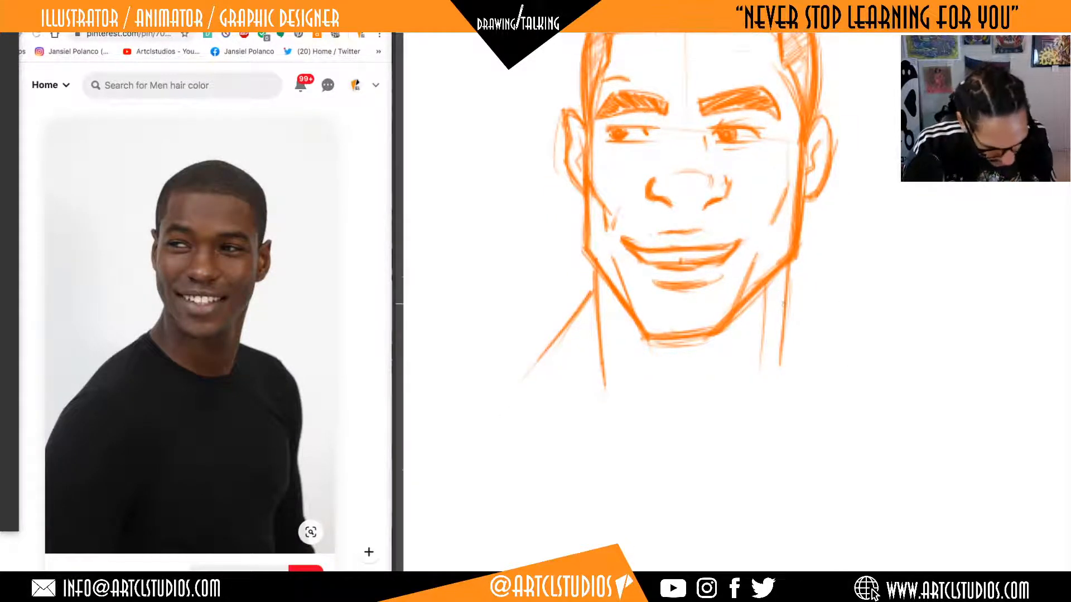
pyautogui.moveTo(783, 306); pyautogui.dragTo(785, 385)
pyautogui.moveTo(545, 382)
pyautogui.mouseDown()
pyautogui.moveTo(598, 409)
pyautogui.moveTo(791, 430)
pyautogui.mouseUp()
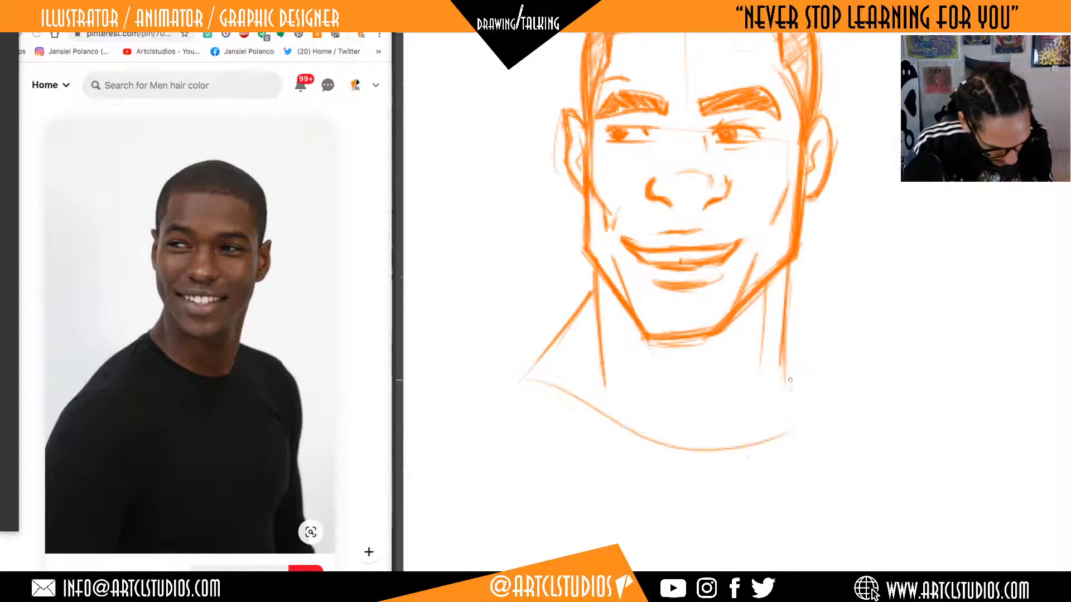
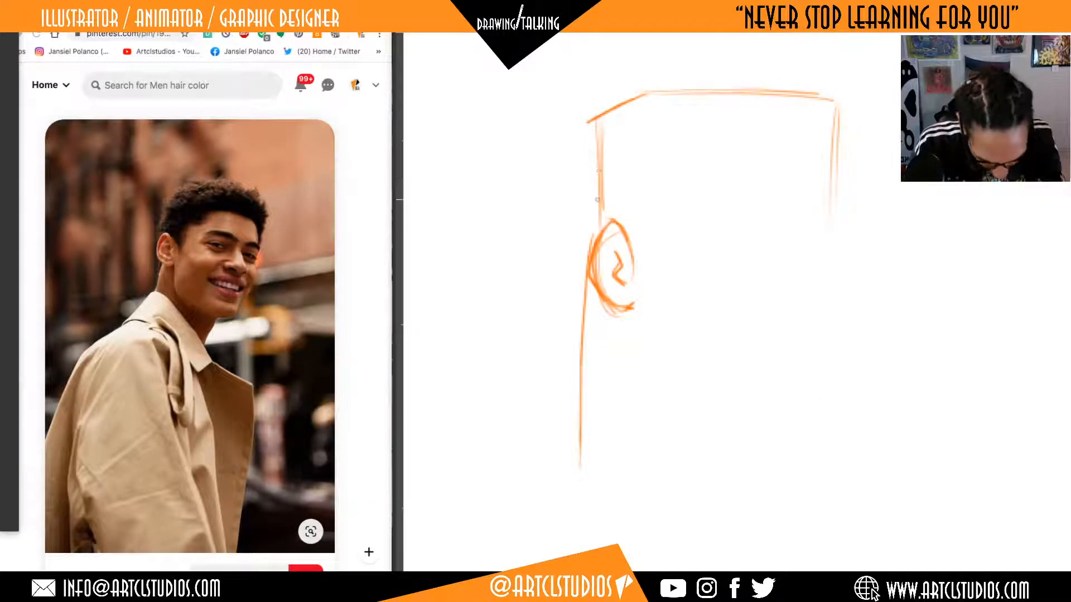
# Darken the back-of-head line above the ear and reinforce the slanted rear corner at the top of the head.
pyautogui.moveTo(597, 200); pyautogui.dragTo(594, 246)
pyautogui.moveTo(593, 158)
pyautogui.mouseDown()
pyautogui.moveTo(592, 244)
pyautogui.moveTo(619, 107)
pyautogui.moveTo(641, 97)
pyautogui.mouseUp()
pyautogui.moveTo(871, 307); pyautogui.dragTo(852, 274)
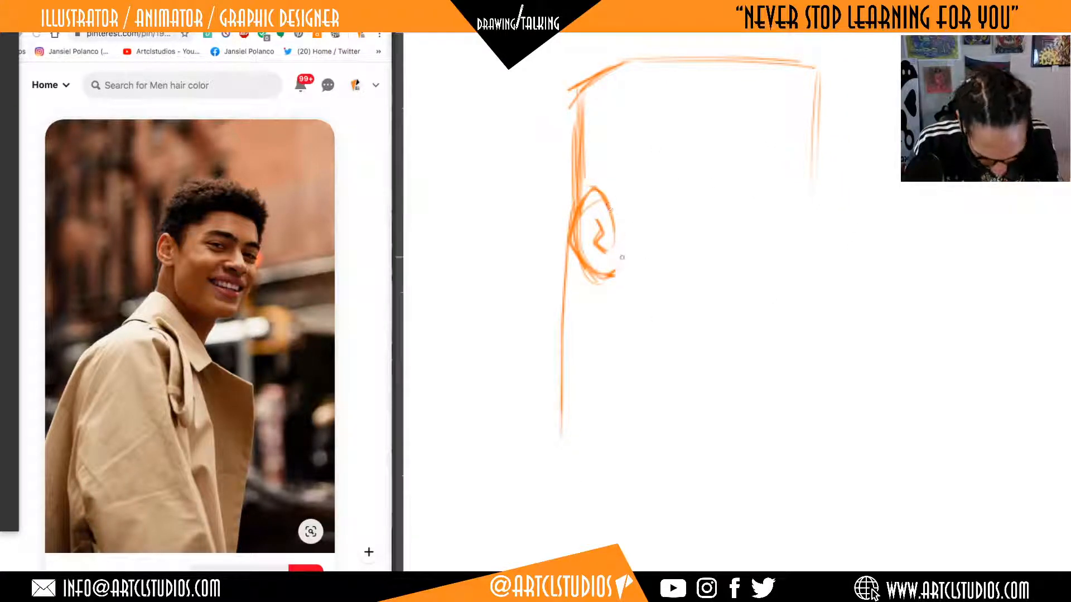
# Draw the back edge of the jaw down from the earlobe and a long jawline slanting toward the chin.
pyautogui.moveTo(617, 321)
pyautogui.mouseDown()
pyautogui.moveTo(615, 273)
pyautogui.moveTo(618, 321)
pyautogui.mouseUp()
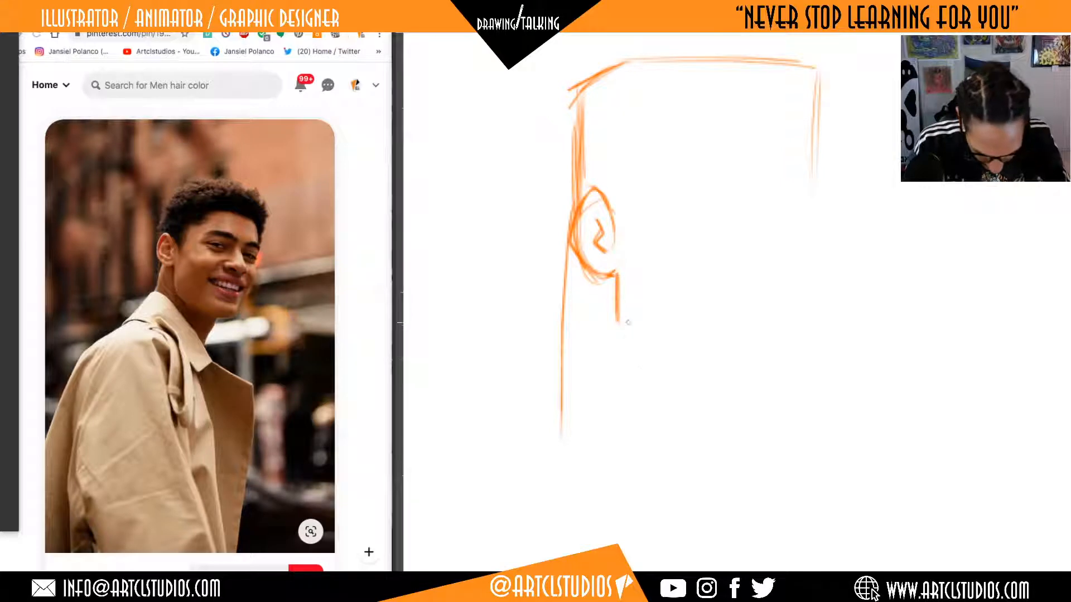
pyautogui.moveTo(615, 274); pyautogui.dragTo(623, 338)
pyautogui.moveTo(615, 277); pyautogui.dragTo(624, 346)
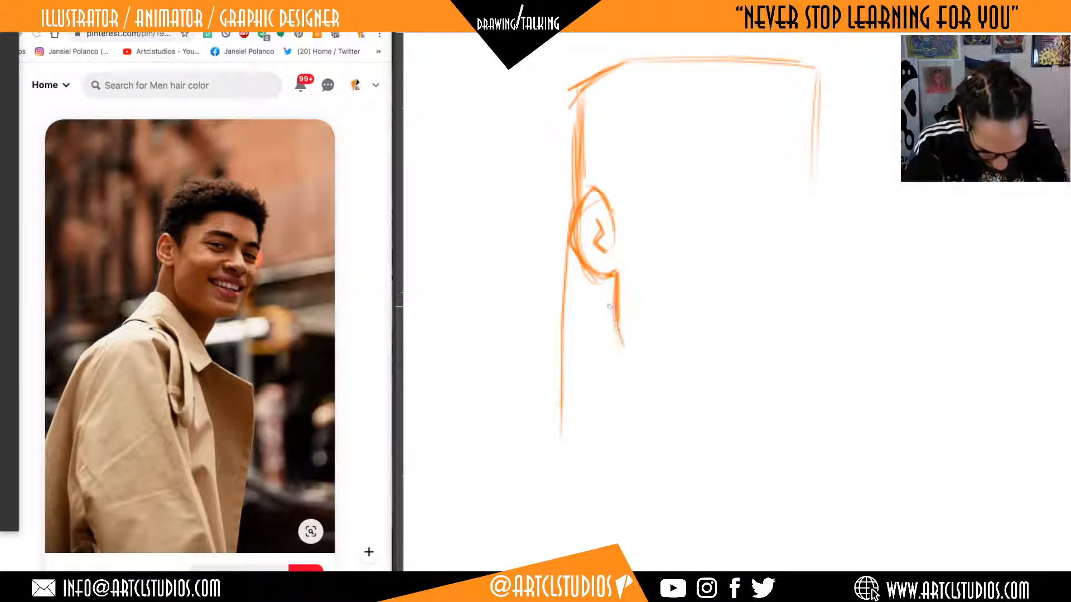
pyautogui.moveTo(615, 285)
pyautogui.mouseDown()
pyautogui.moveTo(620, 352)
pyautogui.moveTo(786, 400)
pyautogui.mouseUp()
pyautogui.moveTo(627, 342)
pyautogui.mouseDown()
pyautogui.moveTo(778, 397)
pyautogui.moveTo(806, 387)
pyautogui.moveTo(790, 389)
pyautogui.mouseUp()
pyautogui.hotkey('ctrl', 'z')
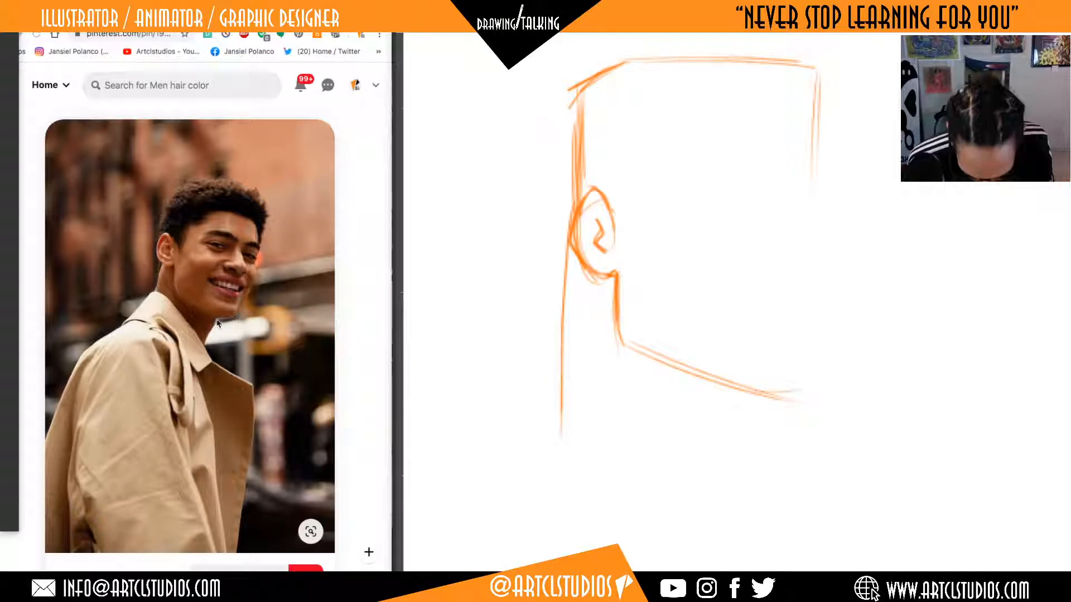
# Darken the jawline with a short flat chin base at its end, and thicken the back-of-neck line.
pyautogui.moveTo(763, 394)
pyautogui.mouseDown()
pyautogui.moveTo(814, 389)
pyautogui.moveTo(760, 394)
pyautogui.mouseUp()
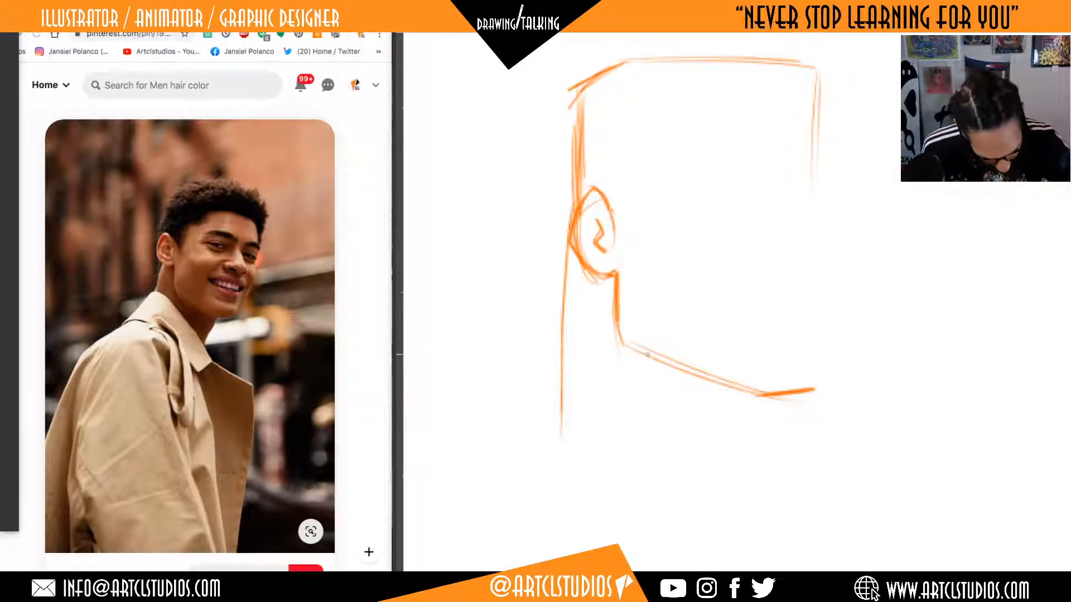
pyautogui.moveTo(665, 361)
pyautogui.mouseDown()
pyautogui.moveTo(725, 386)
pyautogui.moveTo(706, 378)
pyautogui.mouseUp()
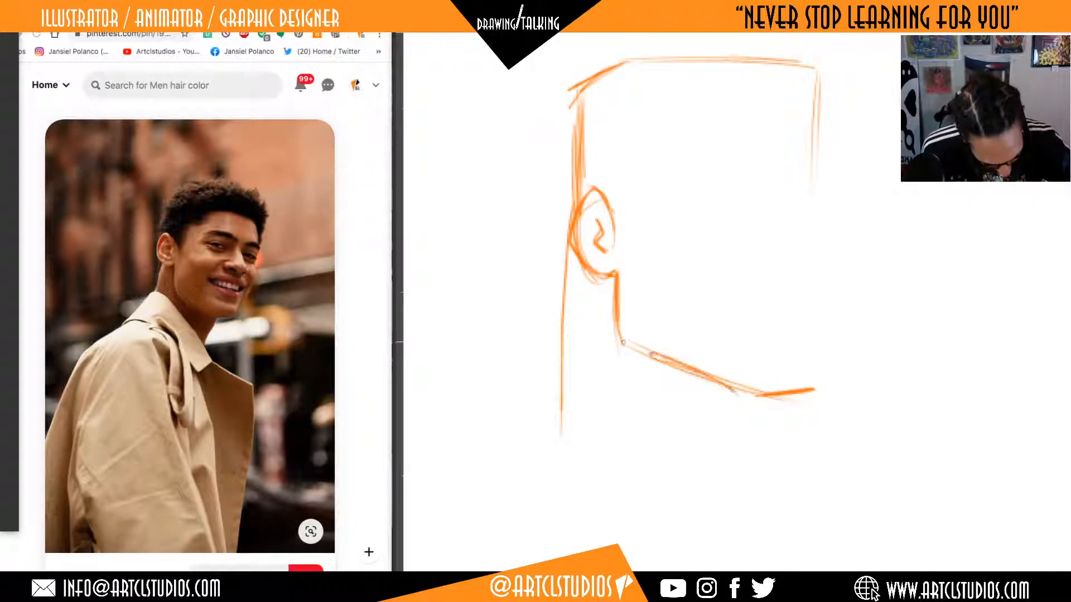
pyautogui.moveTo(623, 343)
pyautogui.mouseDown()
pyautogui.moveTo(768, 397)
pyautogui.moveTo(708, 378)
pyautogui.mouseUp()
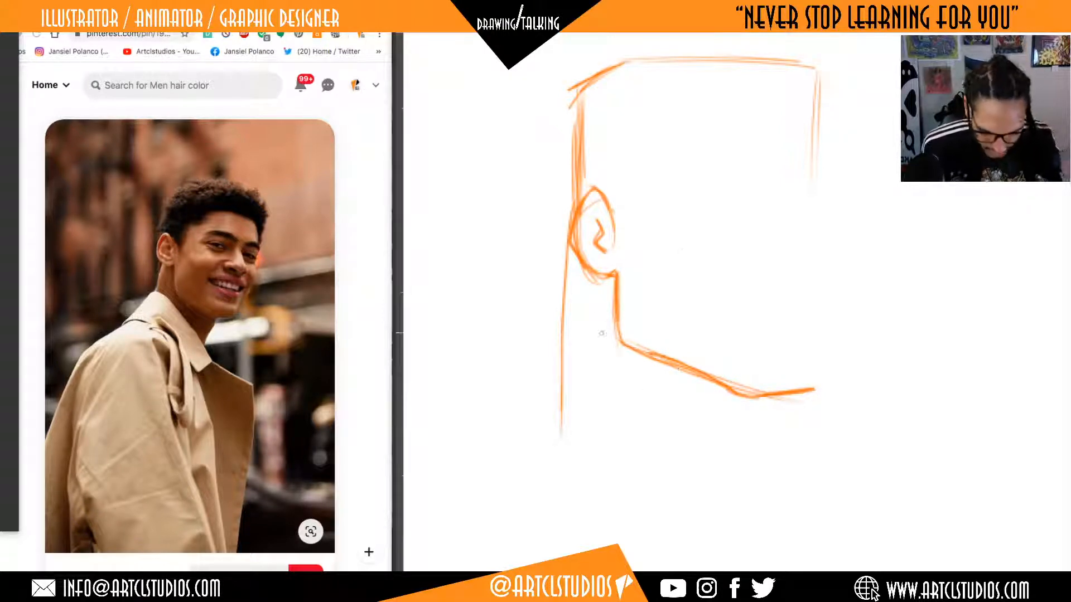
pyautogui.moveTo(568, 245); pyautogui.dragTo(561, 335)
pyautogui.moveTo(563, 373); pyautogui.dragTo(562, 242)
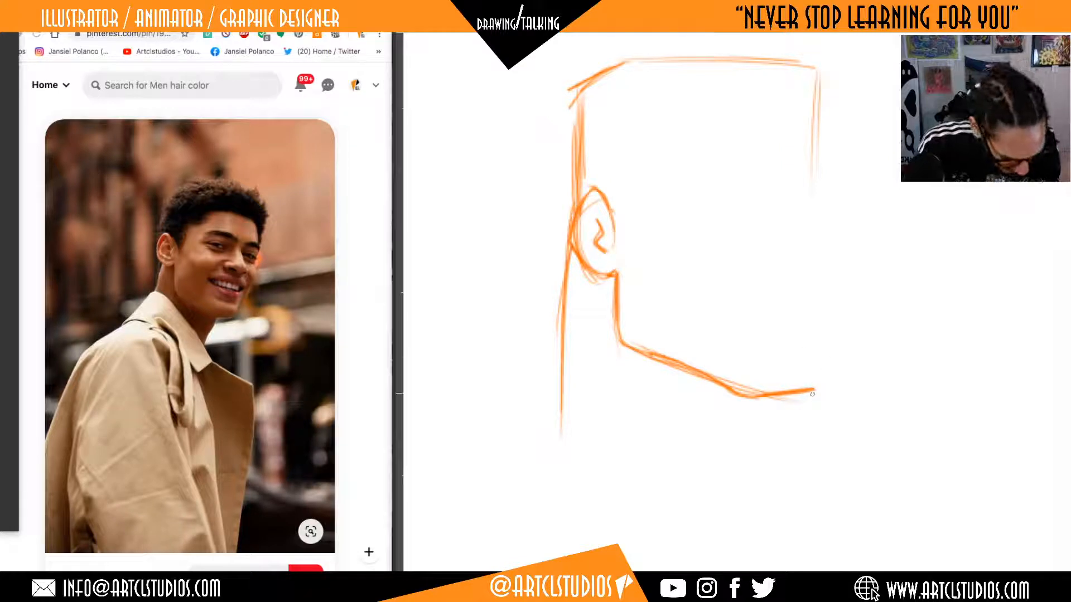
pyautogui.moveTo(812, 393); pyautogui.dragTo(821, 361)
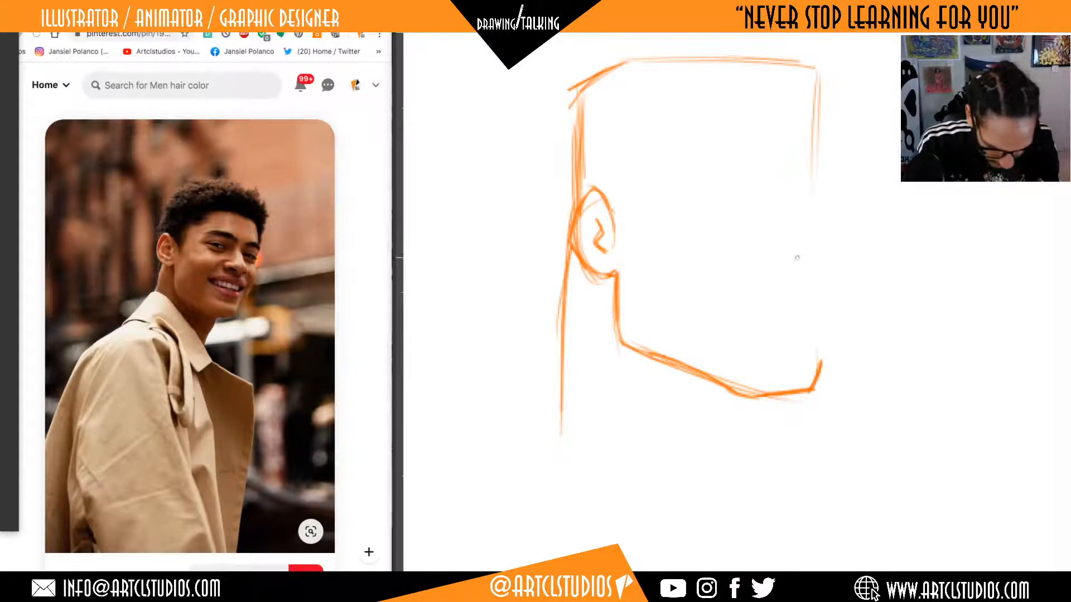
pyautogui.hotkey('ctrl', 'z')
pyautogui.hotkey('ctrl', 'z')
pyautogui.moveTo(815, 393); pyautogui.dragTo(819, 248)
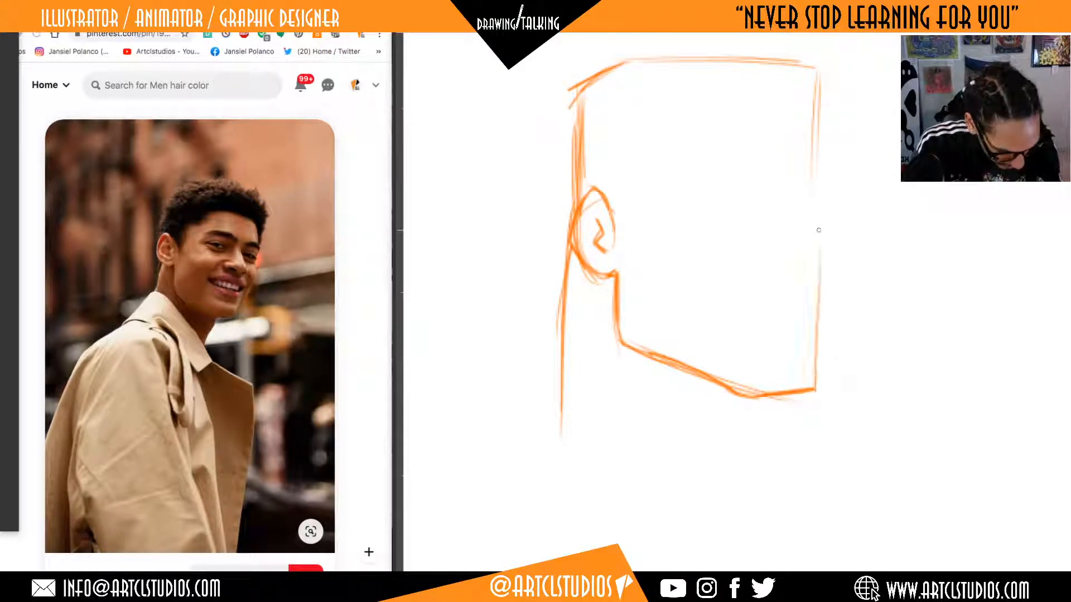
pyautogui.hotkey('ctrl', 'z')
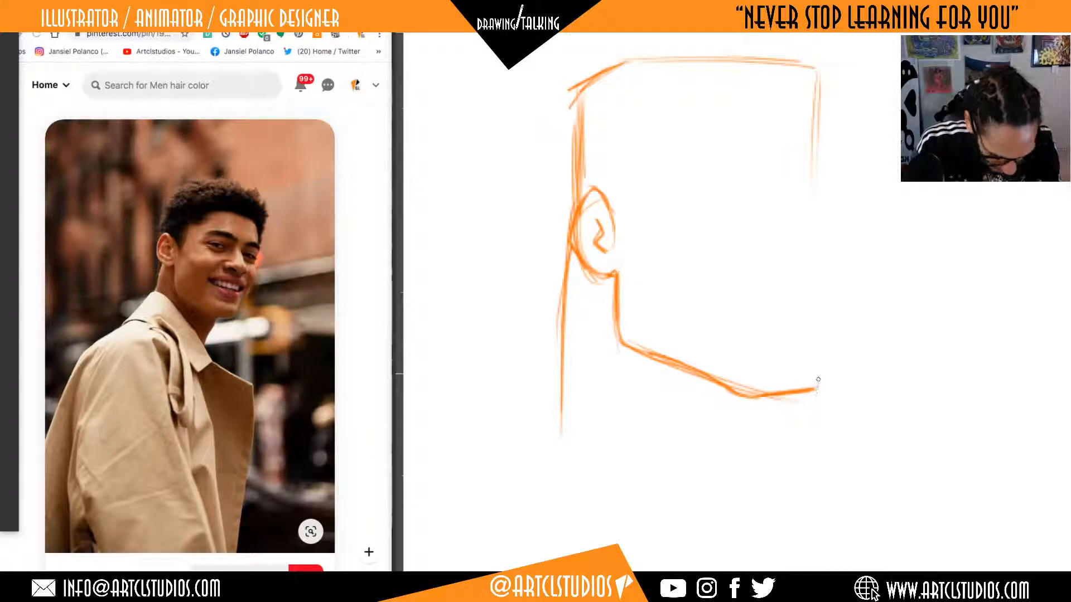
# Draw the short front edge of the chin and extend the far face contour up past the mouth with an outward slant.
pyautogui.moveTo(815, 389); pyautogui.dragTo(820, 365)
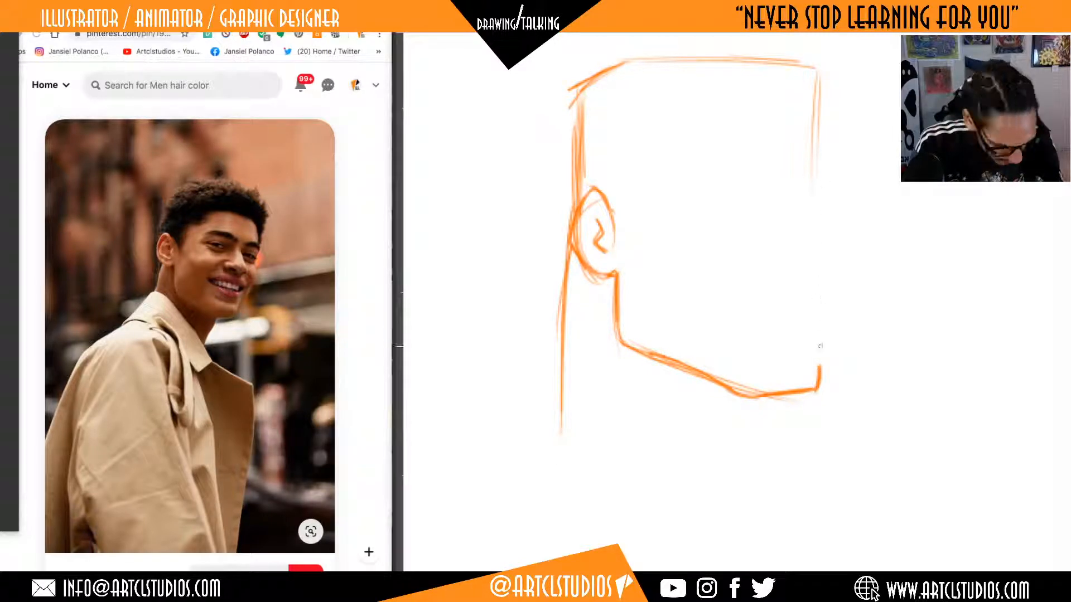
pyautogui.moveTo(816, 357); pyautogui.dragTo(822, 287)
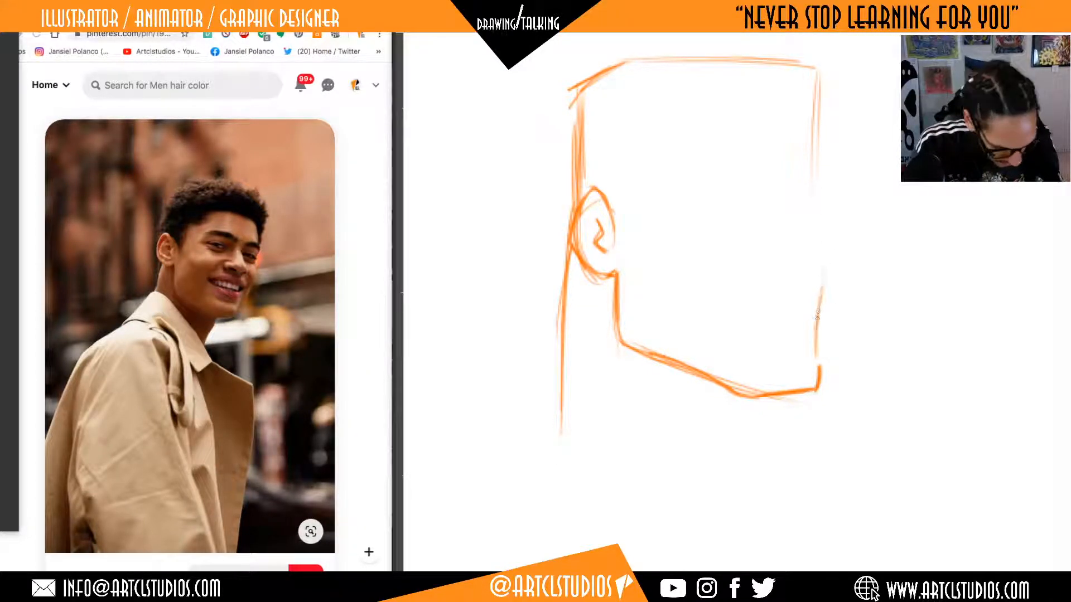
pyautogui.moveTo(816, 361); pyautogui.dragTo(830, 278)
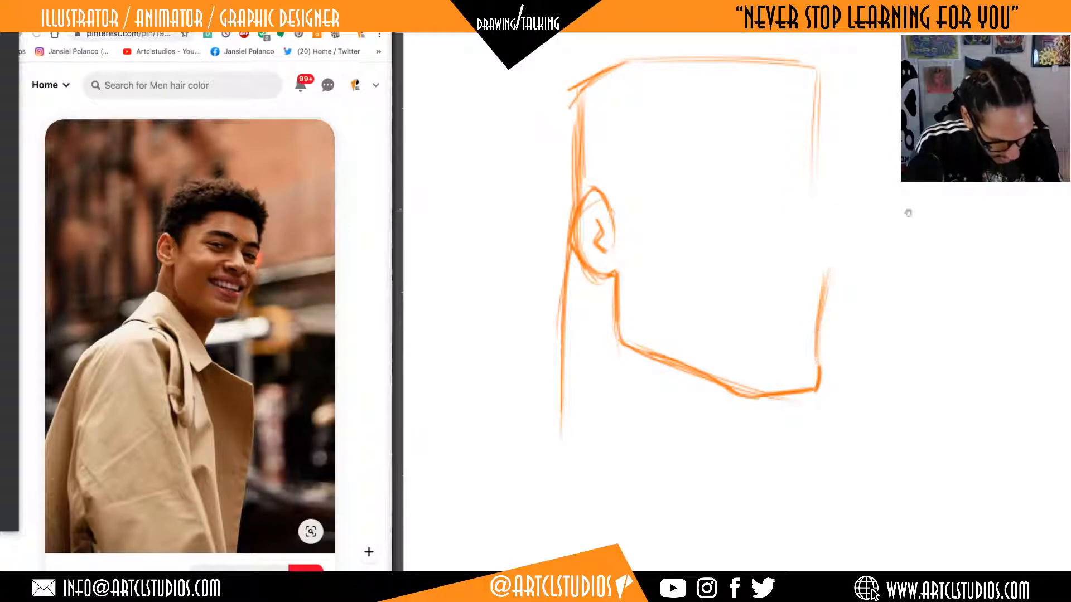
pyautogui.moveTo(908, 213); pyautogui.dragTo(851, 252)
pyautogui.moveTo(902, 202); pyautogui.dragTo(880, 218)
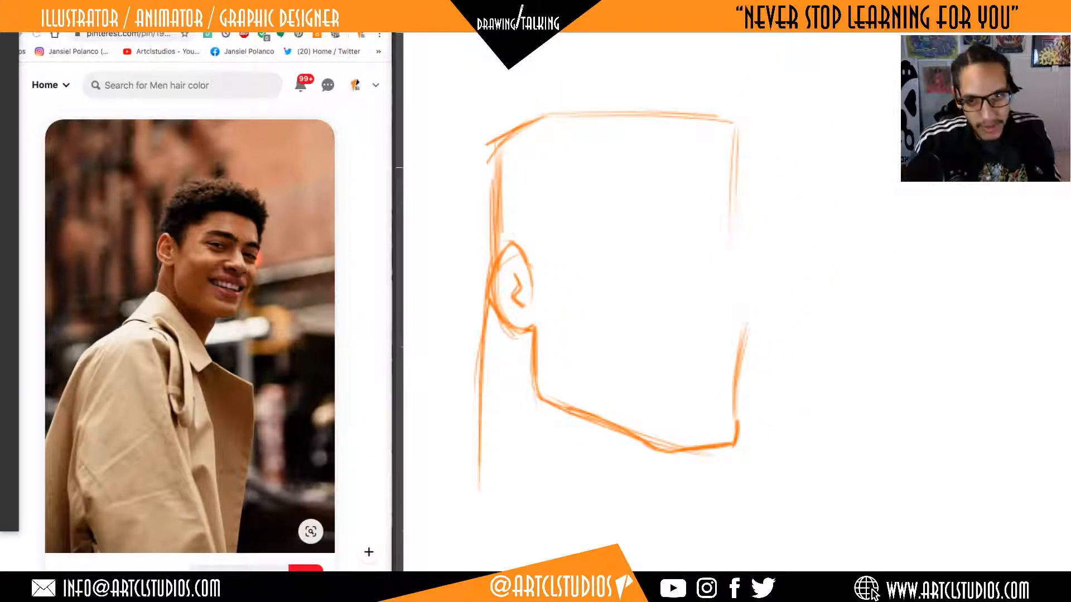
pyautogui.moveTo(900, 112); pyautogui.dragTo(876, 185)
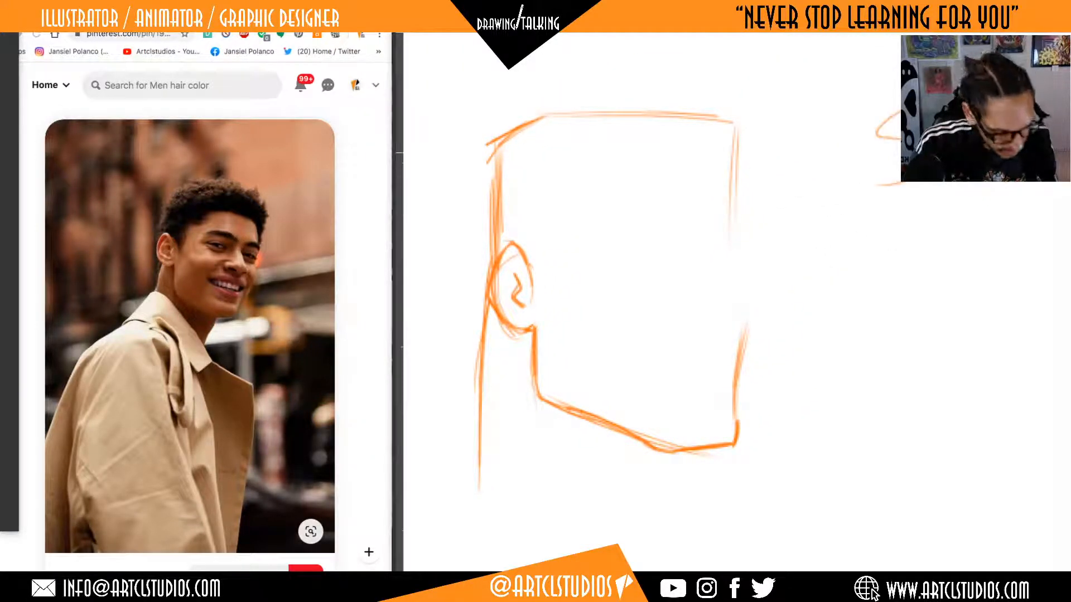
pyautogui.hotkey('ctrl', 'z')
pyautogui.moveTo(926, 302); pyautogui.dragTo(852, 413)
pyautogui.moveTo(991, 329)
pyautogui.mouseDown()
pyautogui.moveTo(961, 407)
pyautogui.moveTo(980, 407)
pyautogui.mouseUp()
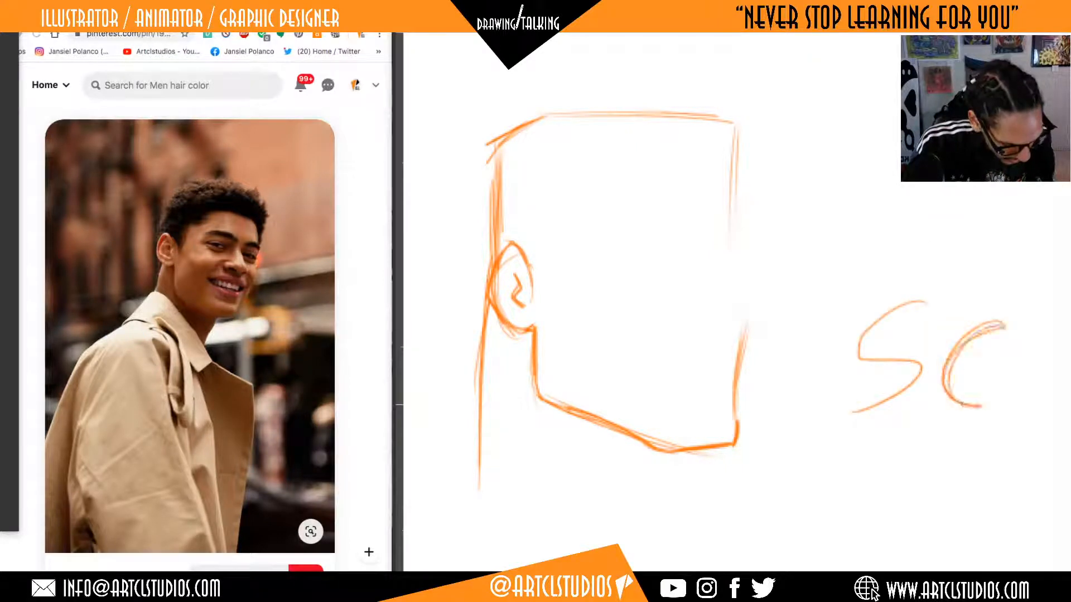
pyautogui.hotkey('ctrl', 'z')
pyautogui.hotkey('ctrl', 'z')
pyautogui.hotkey('ctrl', 'z')
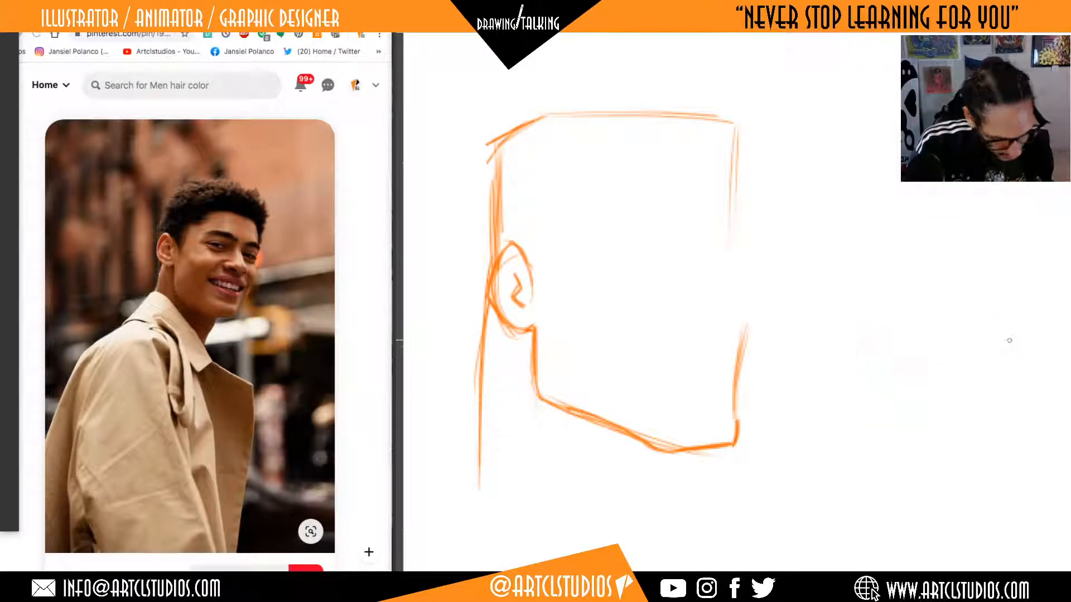
# Curve the far face contour over the cheekbone and add a short outward stroke above it for the eye socket notch.
pyautogui.moveTo(836, 248); pyautogui.dragTo(840, 253)
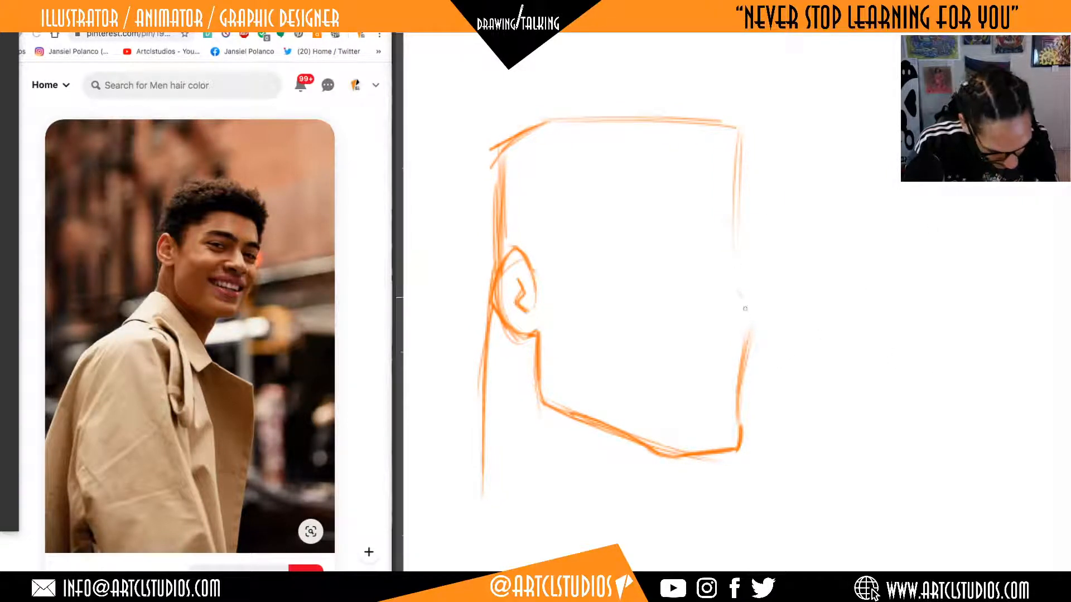
pyautogui.moveTo(745, 309); pyautogui.dragTo(748, 342)
pyautogui.moveTo(734, 287)
pyautogui.mouseDown()
pyautogui.moveTo(746, 354)
pyautogui.moveTo(748, 338)
pyautogui.mouseUp()
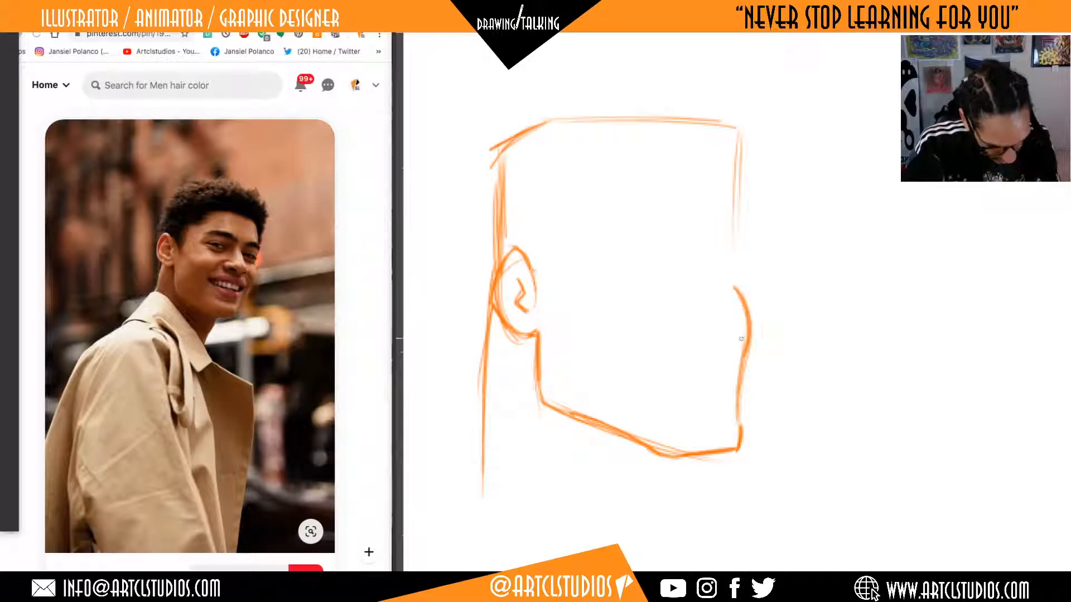
pyautogui.scroll(3, 783, 312)
pyautogui.moveTo(741, 291); pyautogui.dragTo(731, 315)
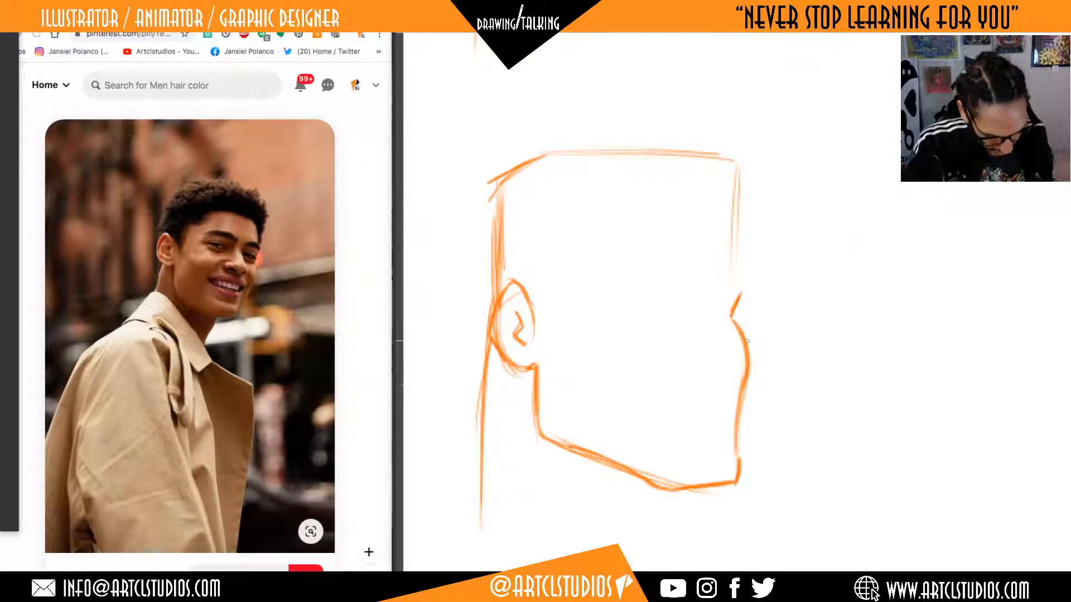
pyautogui.moveTo(728, 315)
pyautogui.mouseDown()
pyautogui.moveTo(713, 406)
pyautogui.moveTo(725, 306)
pyautogui.mouseUp()
pyautogui.moveTo(750, 458)
pyautogui.mouseDown()
pyautogui.moveTo(714, 453)
pyautogui.moveTo(753, 459)
pyautogui.mouseUp()
pyautogui.moveTo(724, 401)
pyautogui.mouseDown()
pyautogui.moveTo(765, 454)
pyautogui.moveTo(744, 402)
pyautogui.mouseUp()
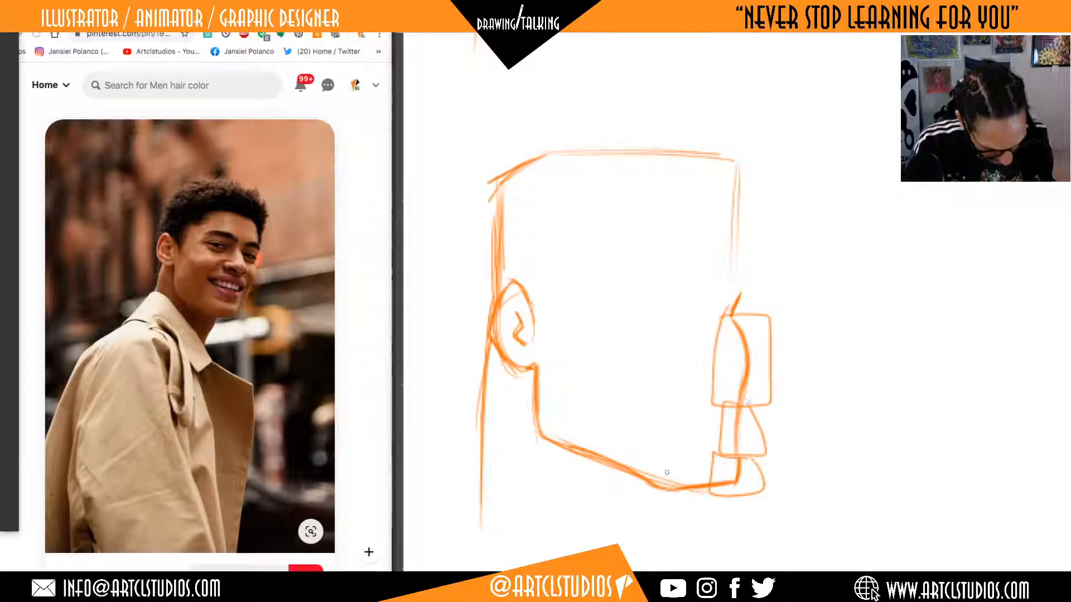
pyautogui.moveTo(636, 449)
pyautogui.mouseDown()
pyautogui.moveTo(694, 504)
pyautogui.moveTo(632, 448)
pyautogui.mouseUp()
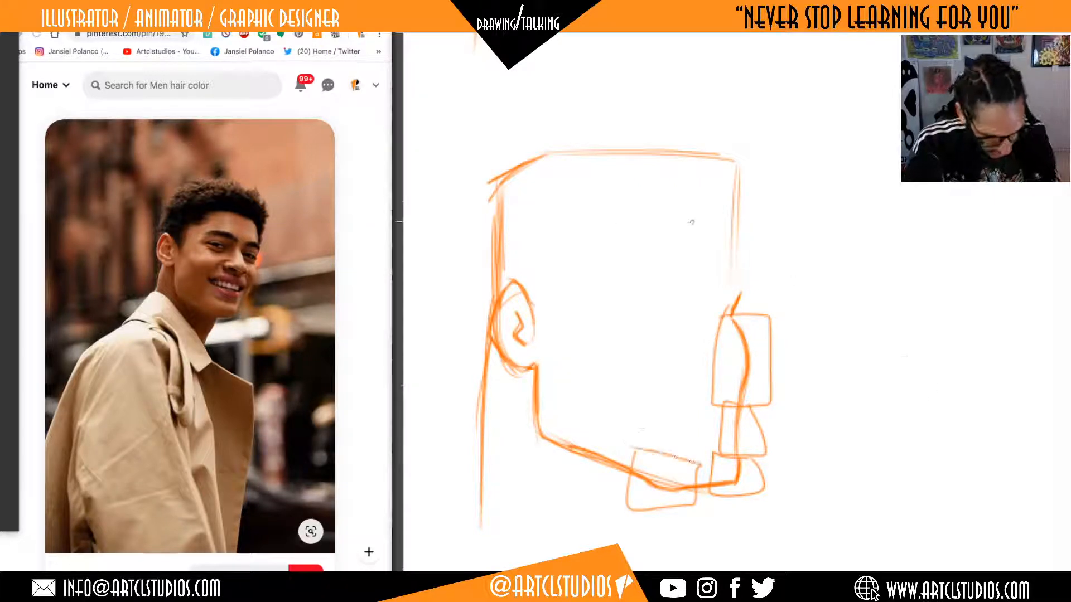
pyautogui.moveTo(529, 362)
pyautogui.mouseDown()
pyautogui.moveTo(579, 446)
pyautogui.moveTo(527, 357)
pyautogui.mouseUp()
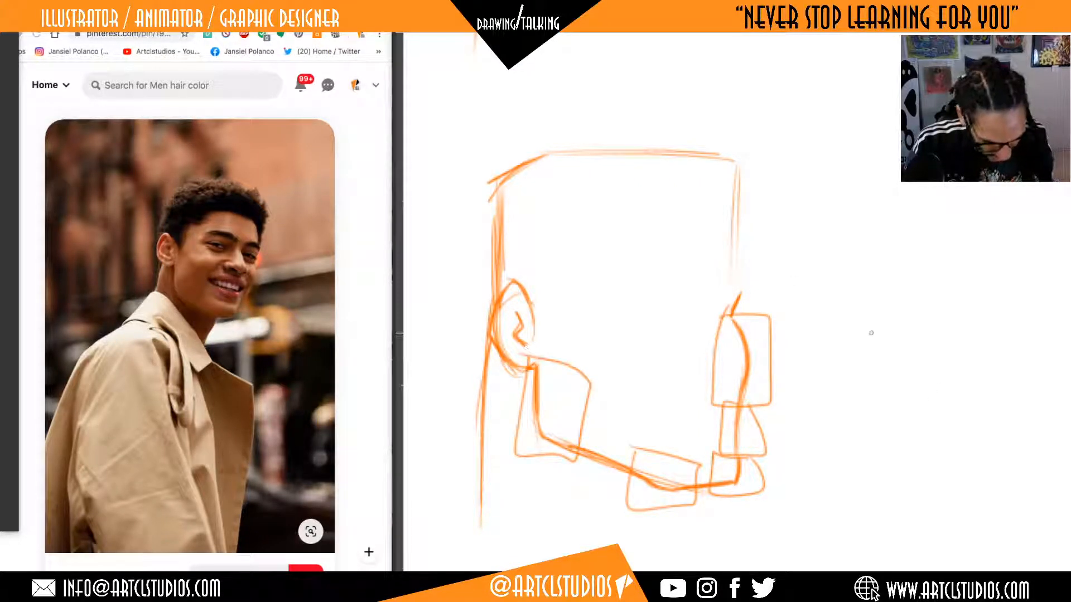
pyautogui.hotkey('ctrl', 'z')
pyautogui.hotkey('ctrl', 'z')
pyautogui.hotkey('ctrl', 'z')
pyautogui.hotkey('ctrl', 'z')
pyautogui.hotkey('ctrl', 'z')
pyautogui.hotkey('ctrl', 'z')
pyautogui.hotkey('ctrl', 'z')
pyautogui.hotkey('ctrl', 'z')
pyautogui.hotkey('ctrl', 'z')
pyautogui.hotkey('ctrl', 'z')
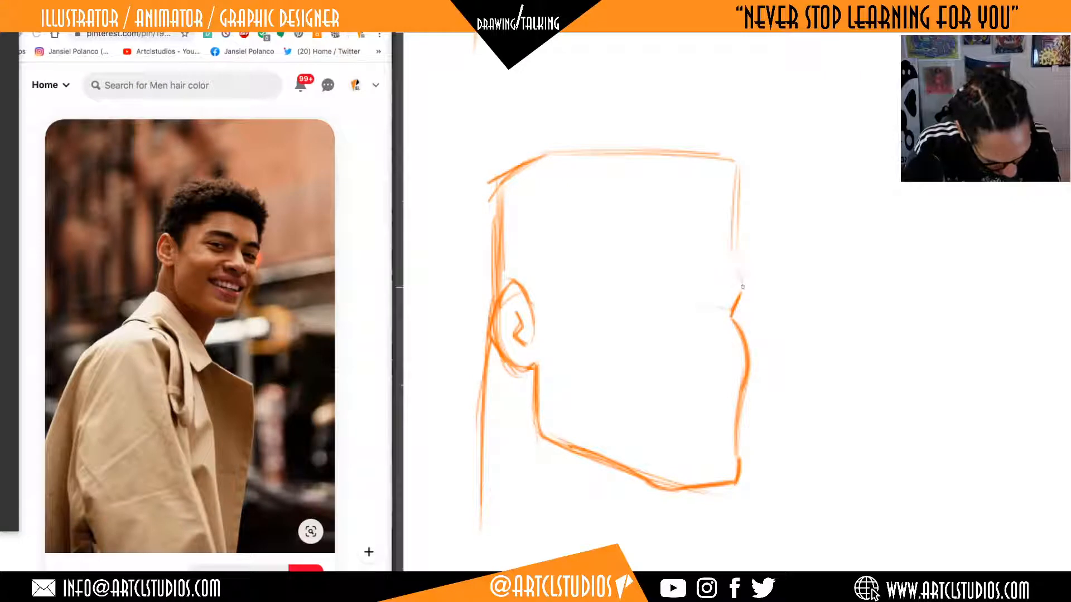
# Draw the brow ridge bump and inward-sloping forehead on the far side, and reinforce the contour above the chin.
pyautogui.moveTo(742, 296)
pyautogui.mouseDown()
pyautogui.moveTo(736, 260)
pyautogui.moveTo(743, 298)
pyautogui.mouseUp()
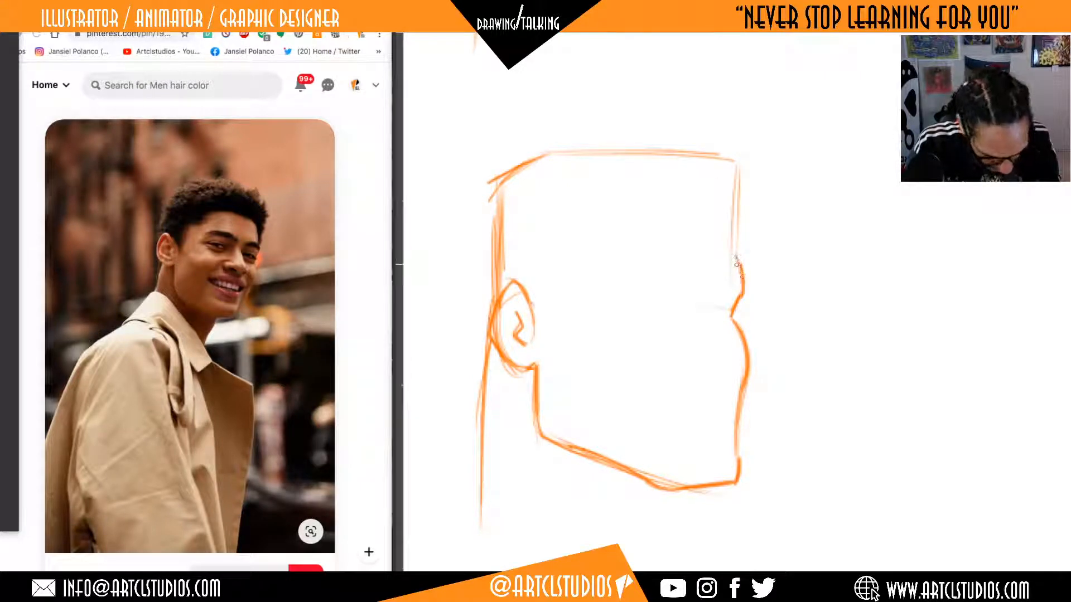
pyautogui.moveTo(723, 202); pyautogui.dragTo(734, 302)
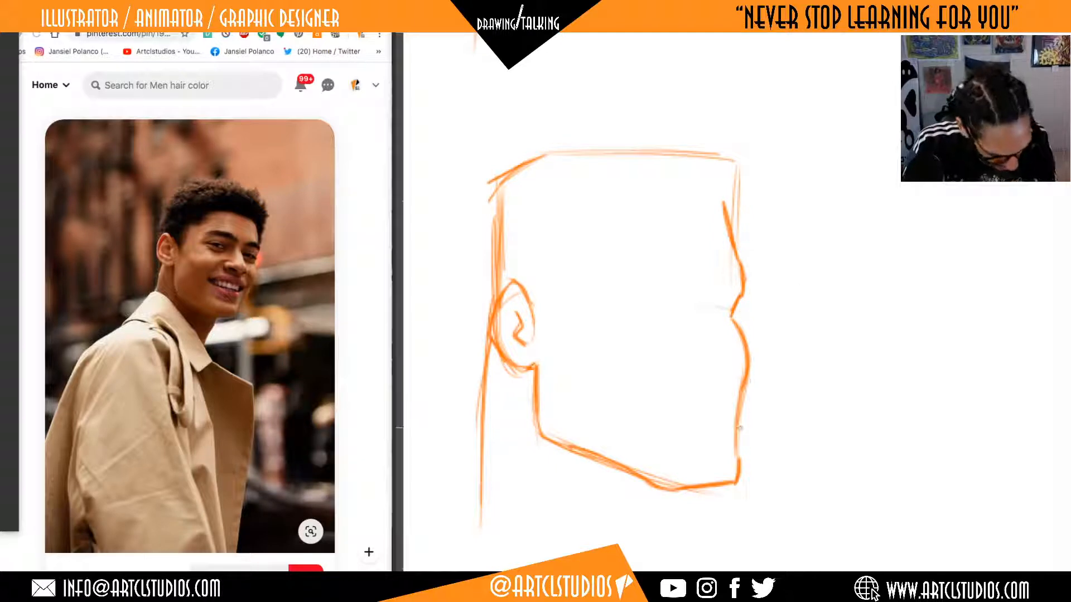
pyautogui.moveTo(740, 427); pyautogui.dragTo(736, 462)
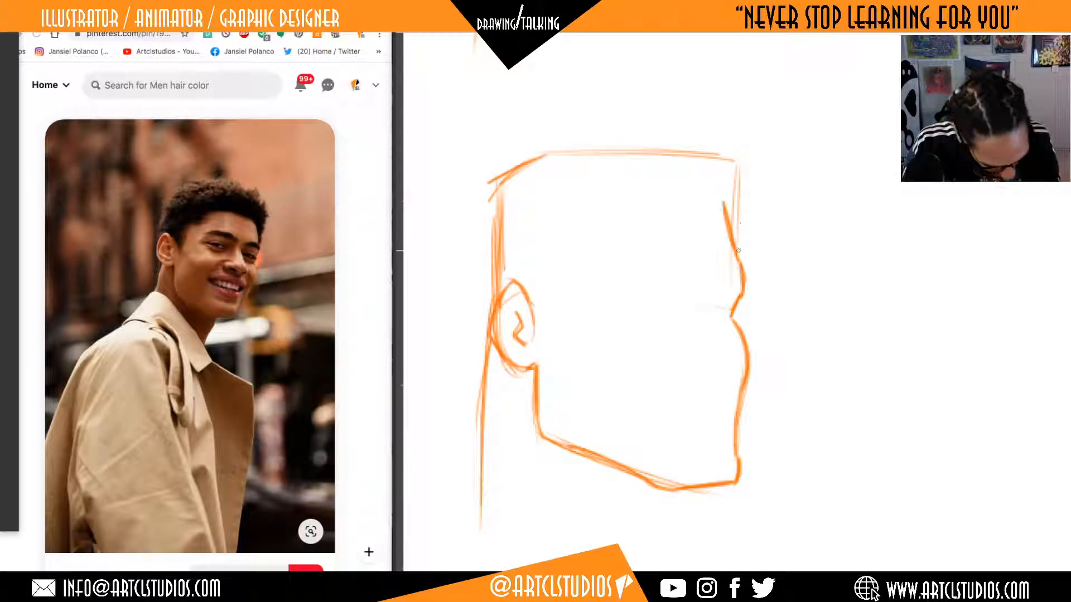
# Sketch the front hairline across the forehead, and the sideburn in front of the ear with a stepped temple hairline.
pyautogui.moveTo(737, 251)
pyautogui.mouseDown()
pyautogui.moveTo(742, 194)
pyautogui.moveTo(644, 219)
pyautogui.mouseUp()
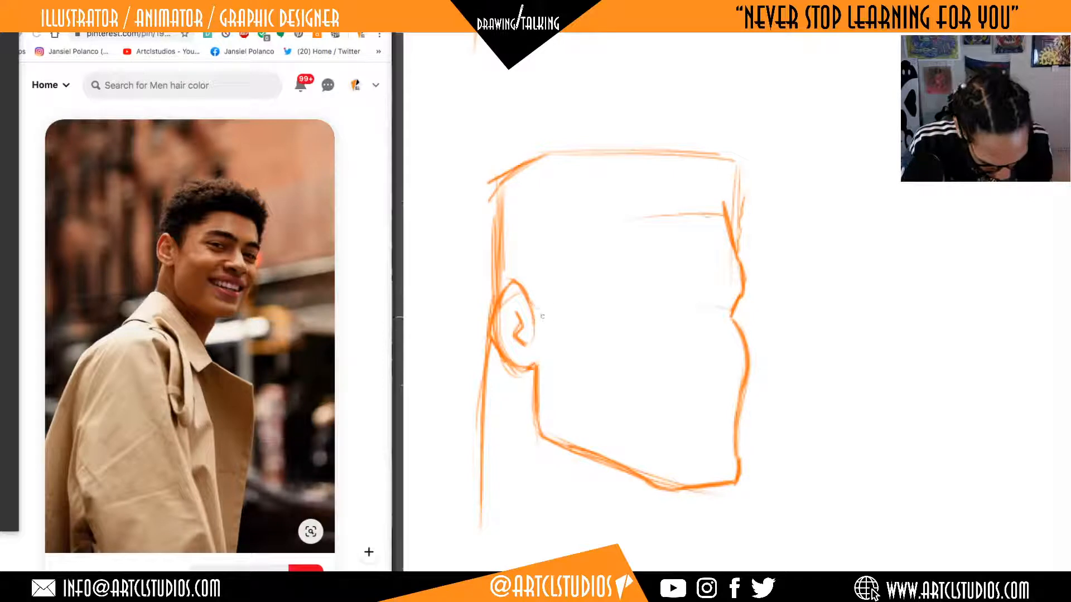
pyautogui.moveTo(529, 299)
pyautogui.mouseDown()
pyautogui.moveTo(544, 321)
pyautogui.moveTo(563, 264)
pyautogui.moveTo(551, 341)
pyautogui.mouseUp()
pyautogui.moveTo(562, 269); pyautogui.dragTo(549, 335)
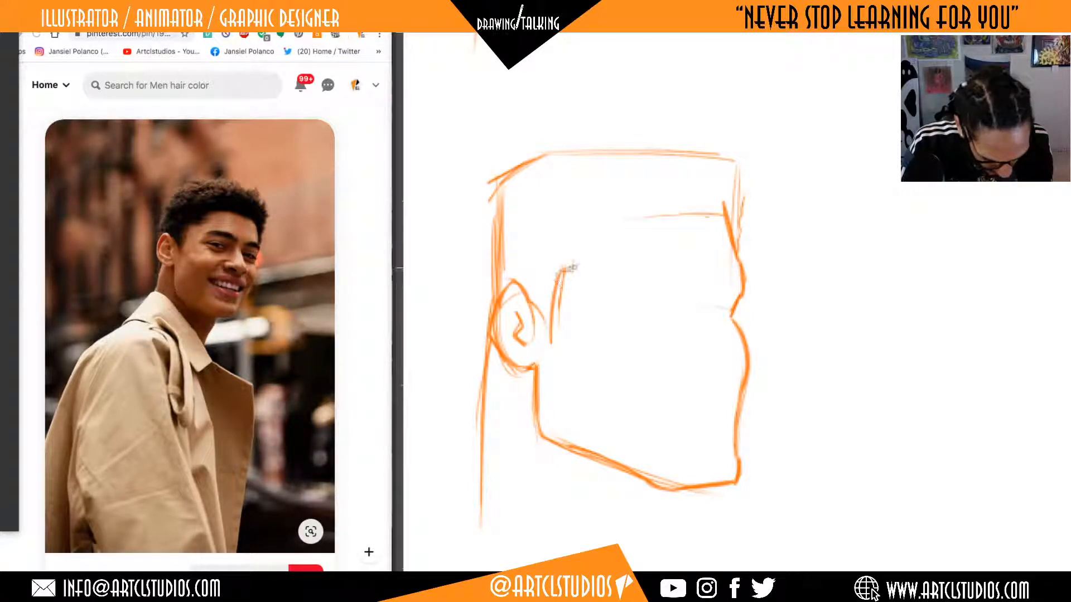
pyautogui.moveTo(585, 238); pyautogui.dragTo(585, 248)
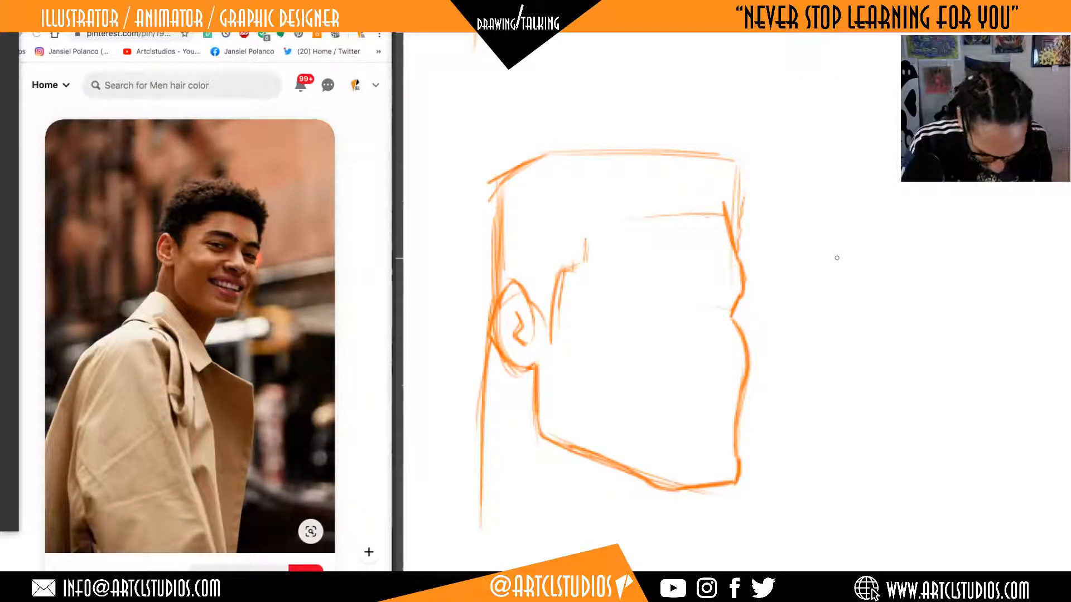
pyautogui.moveTo(726, 481)
pyautogui.mouseDown()
pyautogui.moveTo(728, 434)
pyautogui.moveTo(728, 481)
pyautogui.mouseUp()
pyautogui.moveTo(735, 424); pyautogui.dragTo(728, 477)
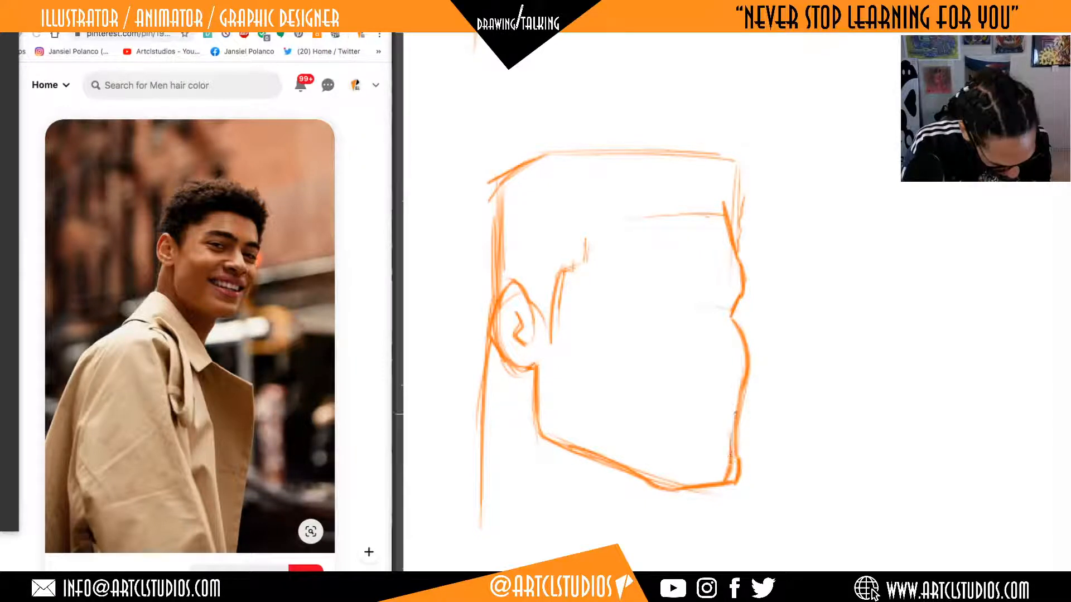
pyautogui.moveTo(739, 397); pyautogui.dragTo(727, 469)
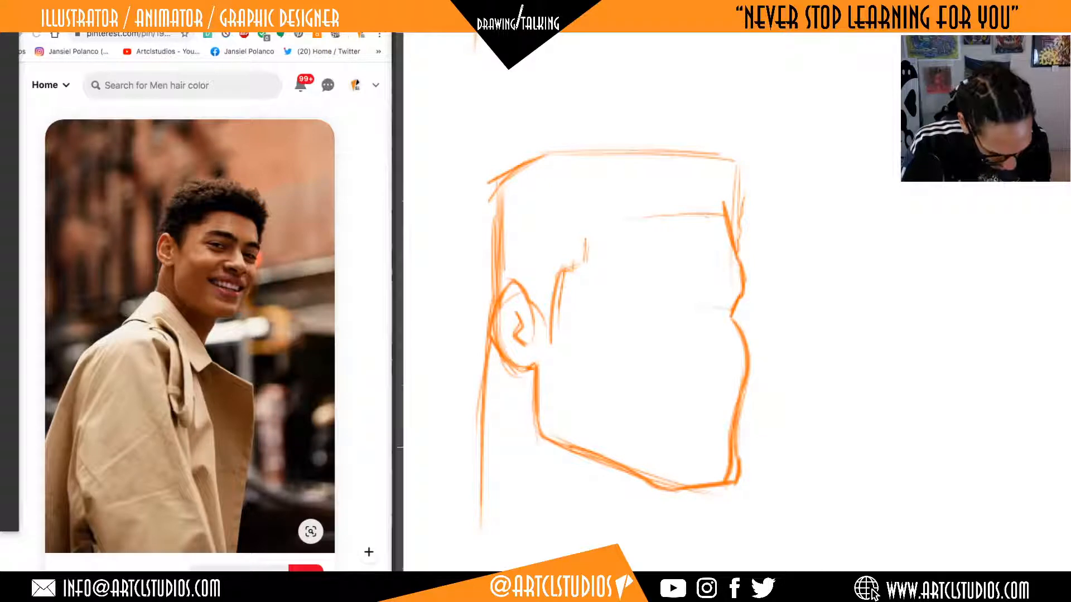
pyautogui.hotkey('ctrl', 'z')
pyautogui.hotkey('ctrl', 'z')
pyautogui.hotkey('ctrl', 'z')
pyautogui.hotkey('ctrl', 'z')
pyautogui.hotkey('ctrl', 'z')
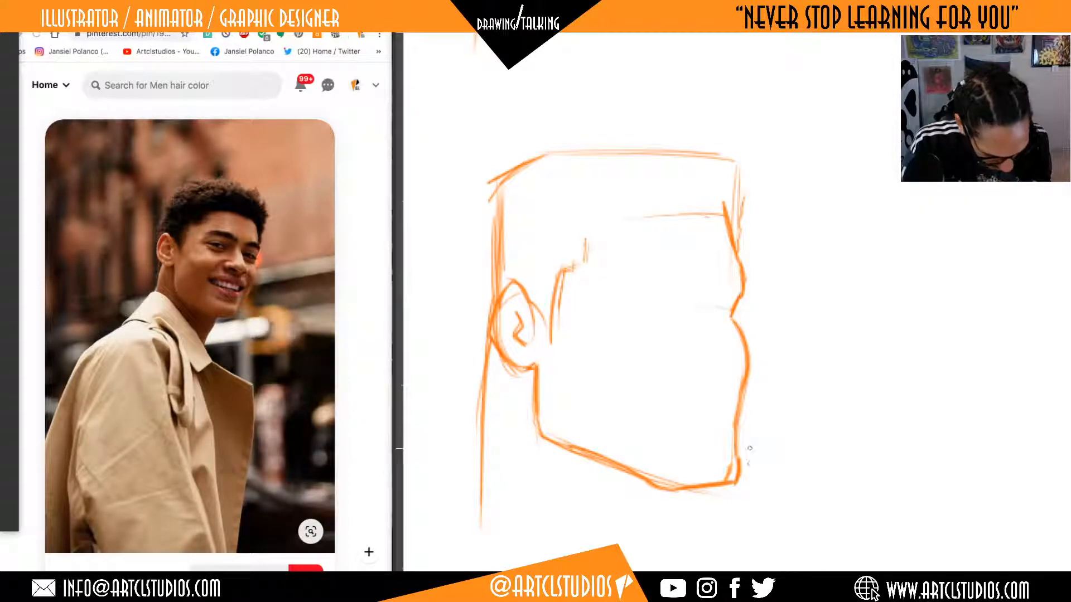
pyautogui.hotkey('ctrl', 'z')
pyautogui.hotkey('ctrl', 'z')
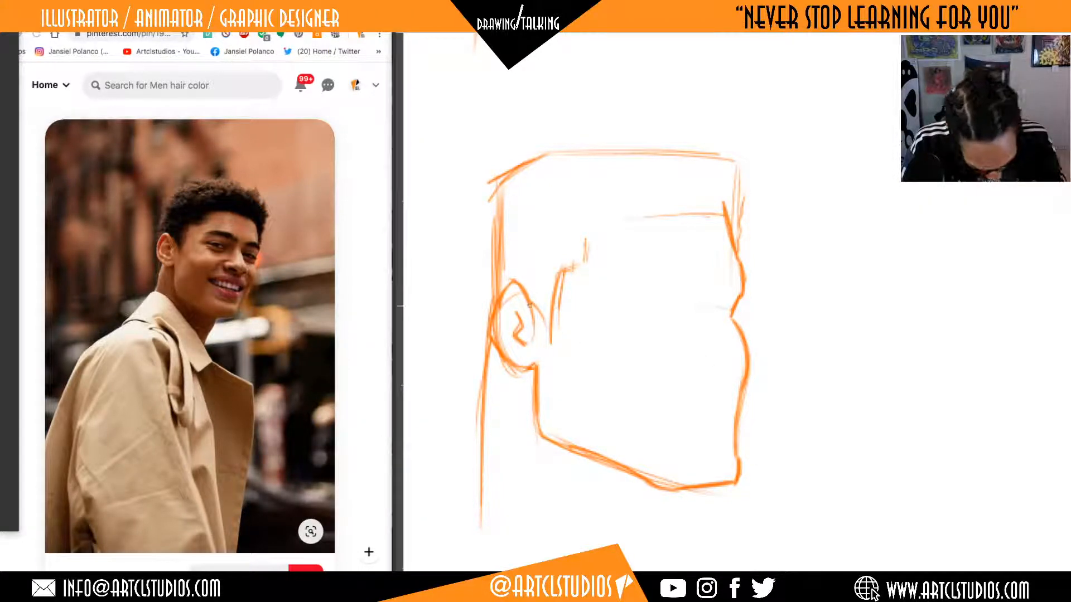
# Connect and reinforce the hairline from temple to forehead, and roughen the hair's outer contour with small curly bumps.
pyautogui.moveTo(532, 303); pyautogui.dragTo(550, 339)
pyautogui.moveTo(565, 274)
pyautogui.mouseDown()
pyautogui.moveTo(585, 257)
pyautogui.moveTo(585, 236)
pyautogui.moveTo(641, 217)
pyautogui.moveTo(726, 223)
pyautogui.mouseUp()
pyautogui.moveTo(607, 223)
pyautogui.mouseDown()
pyautogui.moveTo(722, 224)
pyautogui.moveTo(584, 258)
pyautogui.moveTo(727, 223)
pyautogui.mouseUp()
pyautogui.moveTo(601, 219); pyautogui.dragTo(713, 215)
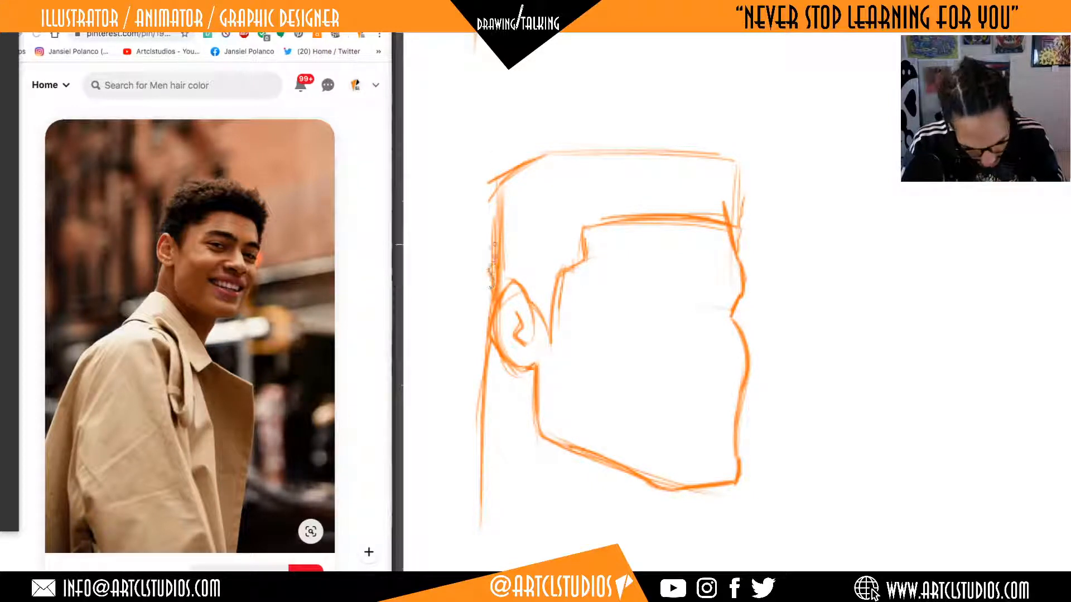
pyautogui.moveTo(493, 257)
pyautogui.mouseDown()
pyautogui.moveTo(500, 177)
pyautogui.moveTo(549, 152)
pyautogui.moveTo(728, 154)
pyautogui.moveTo(740, 176)
pyautogui.moveTo(739, 229)
pyautogui.mouseUp()
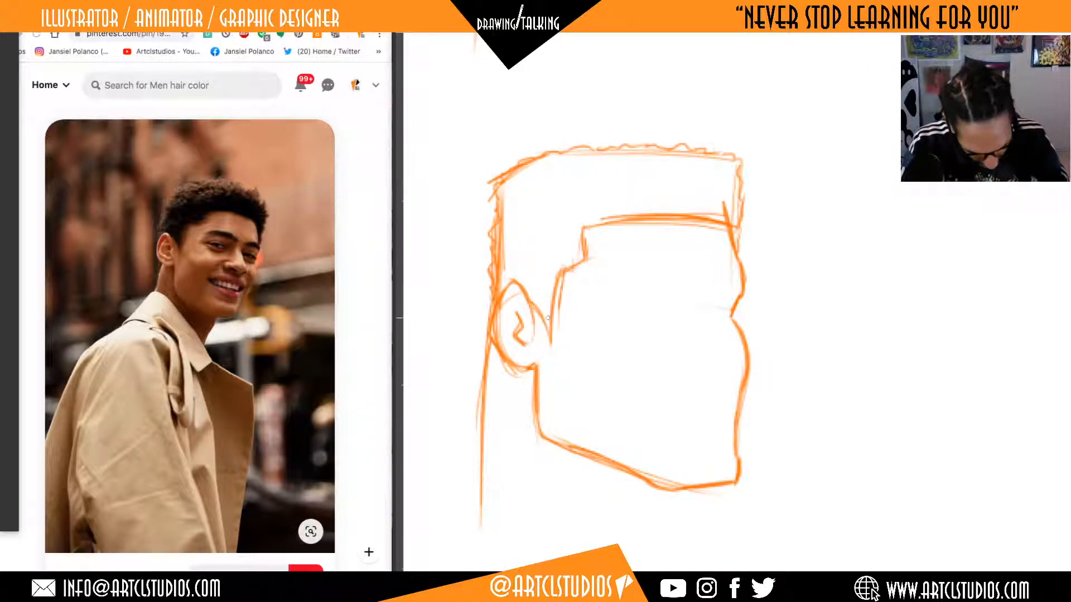
# Hatch the hair with parallel strokes slanting down toward the face, from above the ear across to the front, denser above the forehead.
pyautogui.moveTo(525, 290); pyautogui.dragTo(549, 321)
pyautogui.moveTo(504, 258); pyautogui.dragTo(550, 319)
pyautogui.moveTo(503, 245); pyautogui.dragTo(549, 307)
pyautogui.moveTo(505, 231); pyautogui.dragTo(555, 284)
pyautogui.moveTo(502, 200)
pyautogui.mouseDown()
pyautogui.moveTo(560, 273)
pyautogui.moveTo(560, 262)
pyautogui.mouseUp()
pyautogui.moveTo(510, 177); pyautogui.dragTo(580, 257)
pyautogui.moveTo(529, 165)
pyautogui.mouseDown()
pyautogui.moveTo(584, 248)
pyautogui.moveTo(591, 223)
pyautogui.mouseUp()
pyautogui.moveTo(552, 150)
pyautogui.mouseDown()
pyautogui.moveTo(594, 220)
pyautogui.moveTo(608, 217)
pyautogui.mouseUp()
pyautogui.moveTo(580, 147)
pyautogui.mouseDown()
pyautogui.moveTo(621, 215)
pyautogui.moveTo(636, 215)
pyautogui.mouseUp()
pyautogui.moveTo(610, 146)
pyautogui.mouseDown()
pyautogui.moveTo(652, 215)
pyautogui.moveTo(664, 215)
pyautogui.mouseUp()
pyautogui.moveTo(636, 144)
pyautogui.mouseDown()
pyautogui.moveTo(674, 214)
pyautogui.moveTo(689, 215)
pyautogui.mouseUp()
pyautogui.moveTo(666, 144); pyautogui.dragTo(711, 214)
pyautogui.moveTo(683, 147); pyautogui.dragTo(730, 220)
pyautogui.moveTo(703, 148); pyautogui.dragTo(739, 210)
pyautogui.moveTo(717, 145); pyautogui.dragTo(746, 212)
pyautogui.moveTo(710, 192); pyautogui.dragTo(719, 214)
pyautogui.moveTo(680, 179)
pyautogui.mouseDown()
pyautogui.moveTo(707, 214)
pyautogui.moveTo(694, 214)
pyautogui.mouseUp()
pyautogui.moveTo(660, 177)
pyautogui.mouseDown()
pyautogui.moveTo(683, 214)
pyautogui.moveTo(675, 217)
pyautogui.mouseUp()
pyautogui.moveTo(638, 172); pyautogui.dragTo(663, 215)
# Cross-hatch the lower part of the hair in the opposite direction, from the front hairline back to the sideburn.
pyautogui.moveTo(705, 169)
pyautogui.mouseDown()
pyautogui.moveTo(626, 220)
pyautogui.moveTo(585, 223)
pyautogui.mouseUp()
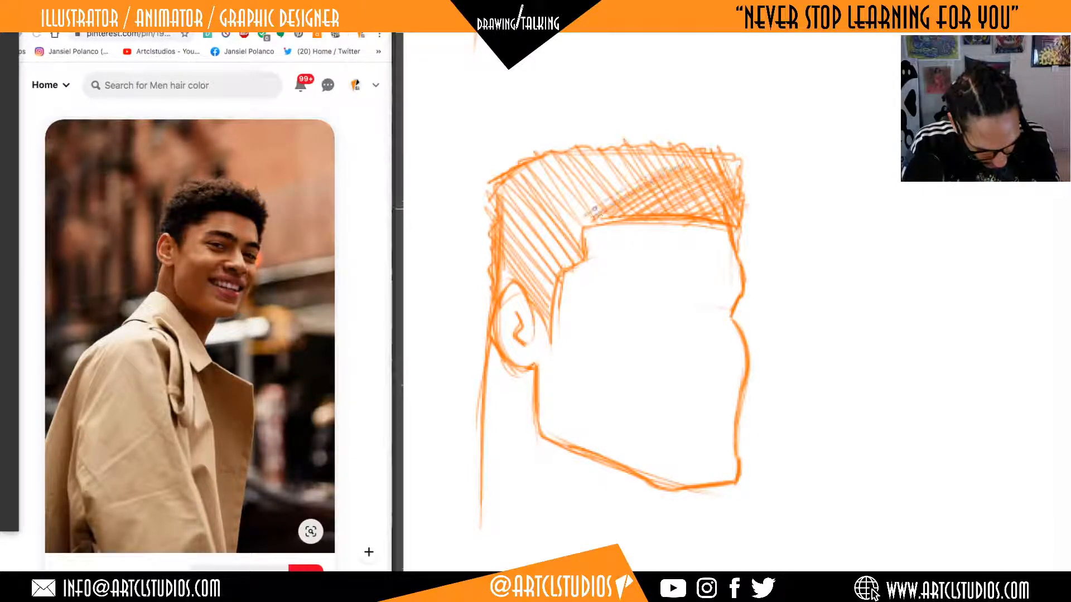
pyautogui.moveTo(649, 168); pyautogui.dragTo(549, 228)
pyautogui.moveTo(613, 168); pyautogui.dragTo(509, 245)
pyautogui.moveTo(575, 181); pyautogui.dragTo(497, 246)
pyautogui.moveTo(560, 205)
pyautogui.mouseDown()
pyautogui.moveTo(493, 265)
pyautogui.moveTo(501, 259)
pyautogui.moveTo(510, 278)
pyautogui.mouseUp()
pyautogui.moveTo(586, 223); pyautogui.dragTo(519, 285)
pyautogui.moveTo(574, 243); pyautogui.dragTo(527, 304)
pyautogui.moveTo(566, 274)
pyautogui.mouseDown()
pyautogui.moveTo(527, 318)
pyautogui.moveTo(537, 315)
pyautogui.mouseUp()
pyautogui.moveTo(580, 237); pyautogui.dragTo(568, 252)
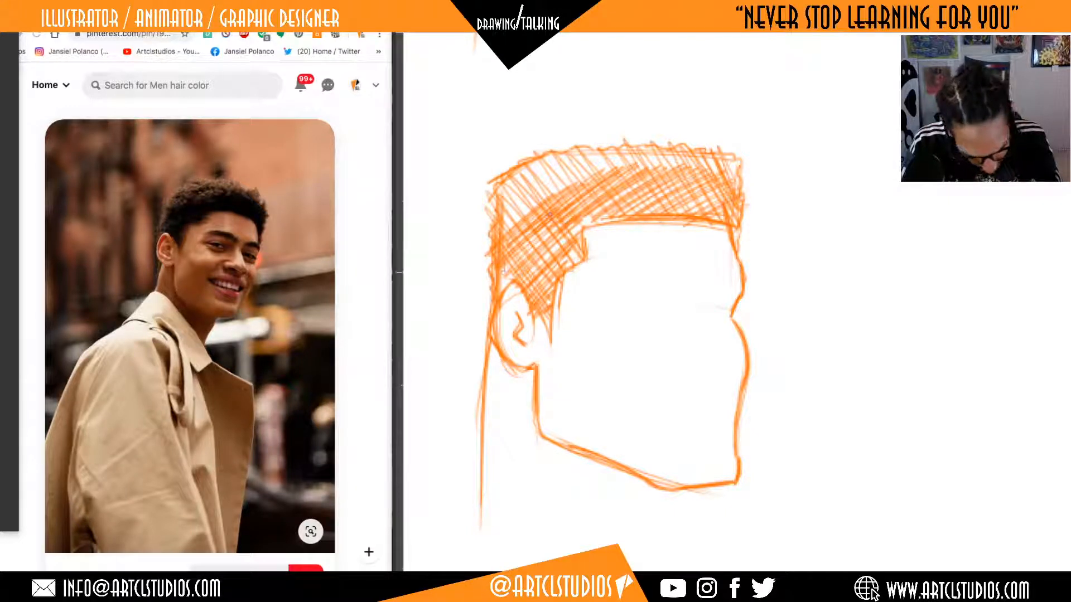
pyautogui.moveTo(517, 225)
pyautogui.mouseDown()
pyautogui.moveTo(554, 190)
pyautogui.moveTo(640, 166)
pyautogui.moveTo(716, 170)
pyautogui.moveTo(736, 186)
pyautogui.mouseUp()
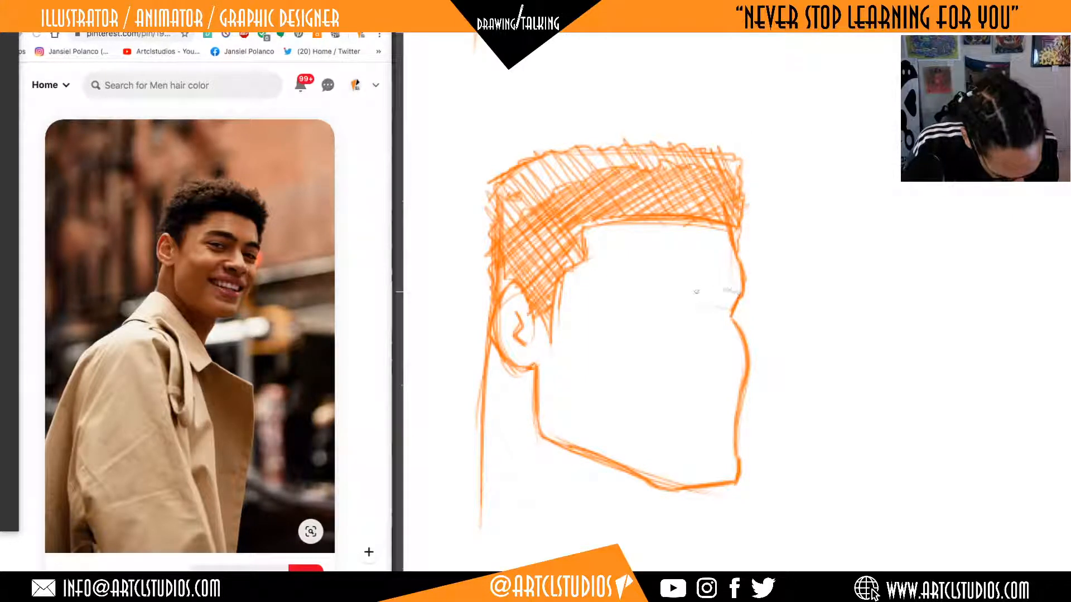
# Draw the far eyebrow as a short blocky shape against the brow ridge and fill it with shading.
pyautogui.moveTo(740, 291); pyautogui.dragTo(695, 292)
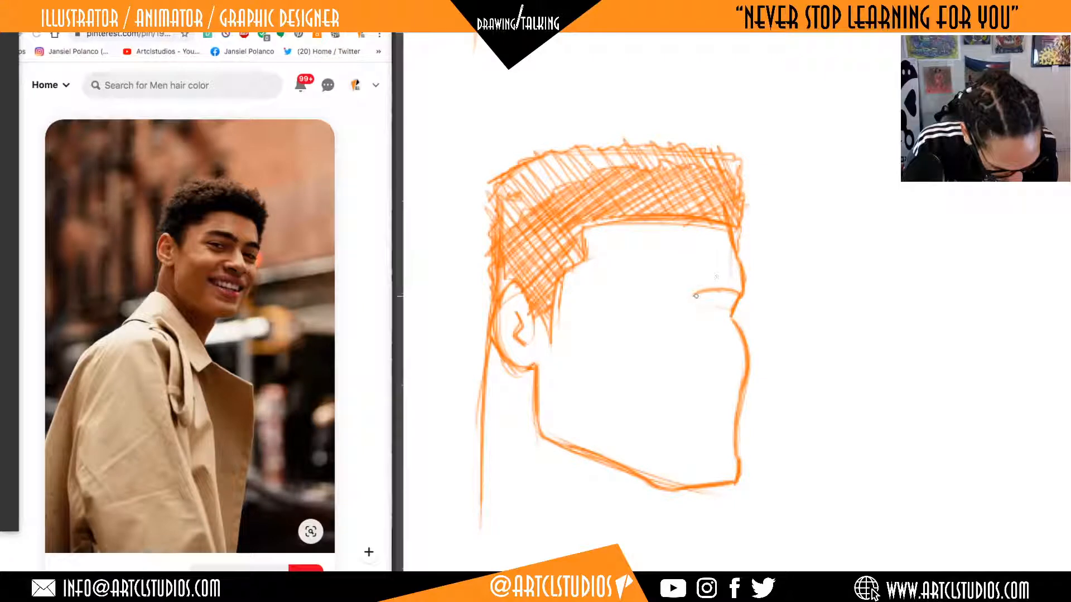
pyautogui.moveTo(696, 294); pyautogui.dragTo(697, 282)
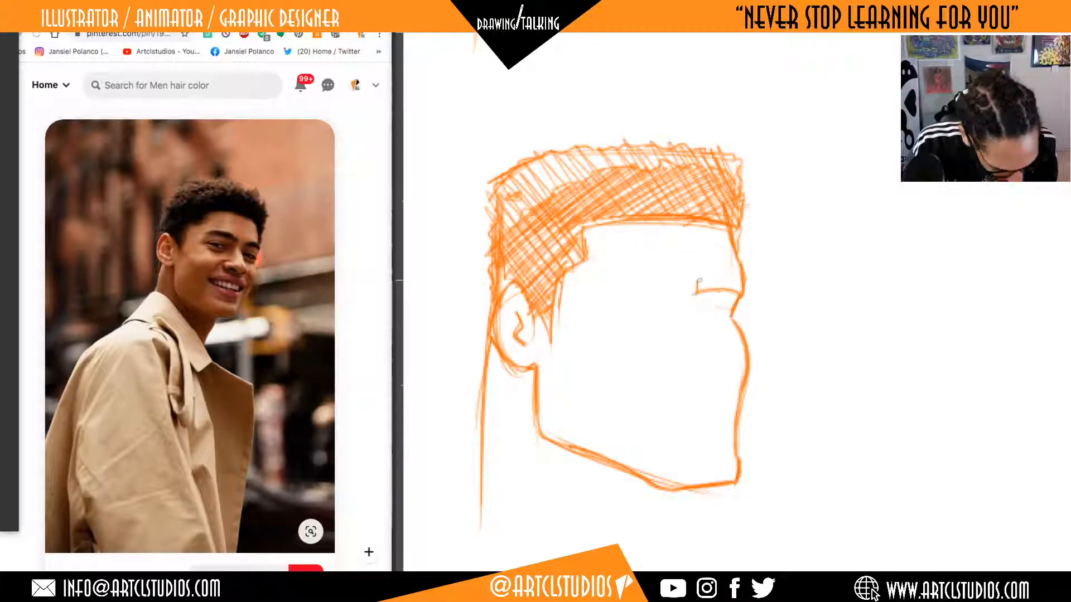
pyautogui.moveTo(700, 281)
pyautogui.mouseDown()
pyautogui.moveTo(736, 279)
pyautogui.moveTo(734, 290)
pyautogui.moveTo(739, 281)
pyautogui.mouseUp()
# Draw the near eyebrow's long lower edge sloping down toward the nose, with a short upright inner end.
pyautogui.moveTo(720, 333); pyautogui.dragTo(732, 331)
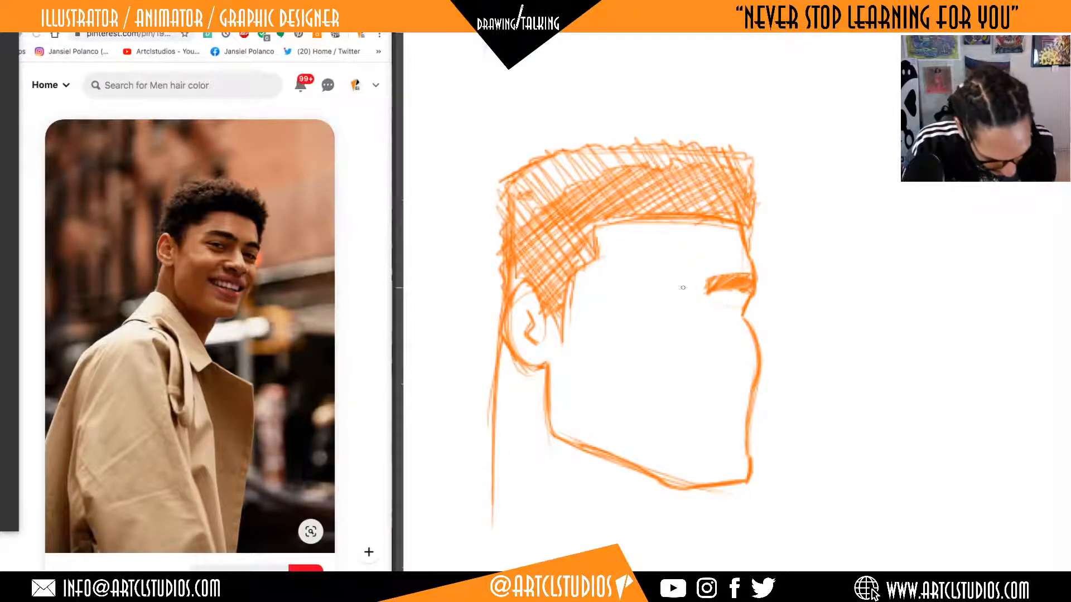
pyautogui.moveTo(662, 293)
pyautogui.mouseDown()
pyautogui.moveTo(599, 289)
pyautogui.moveTo(684, 294)
pyautogui.mouseUp()
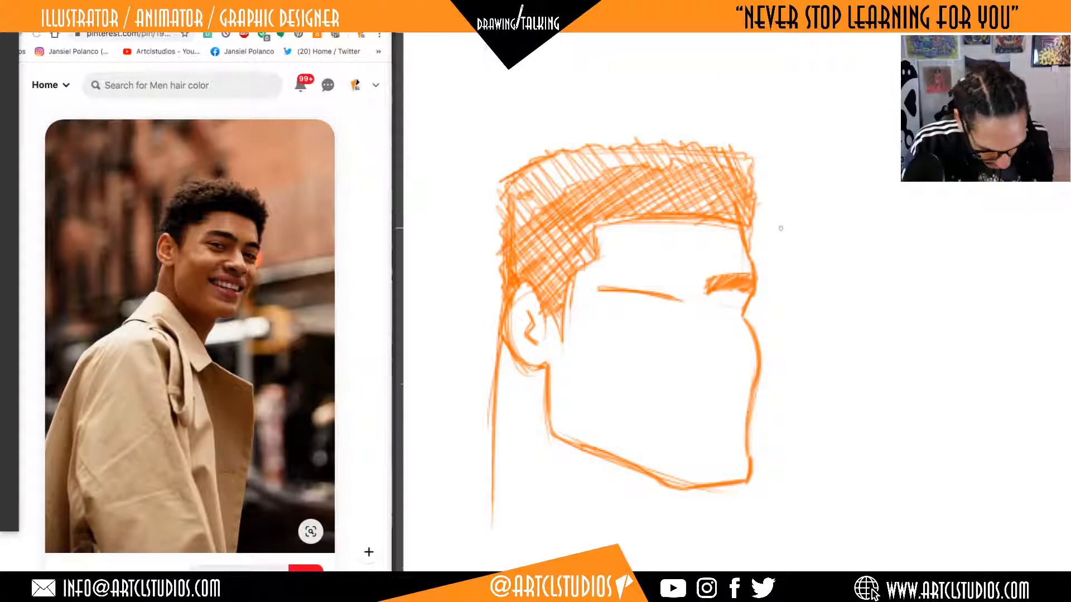
pyautogui.moveTo(682, 301); pyautogui.dragTo(685, 287)
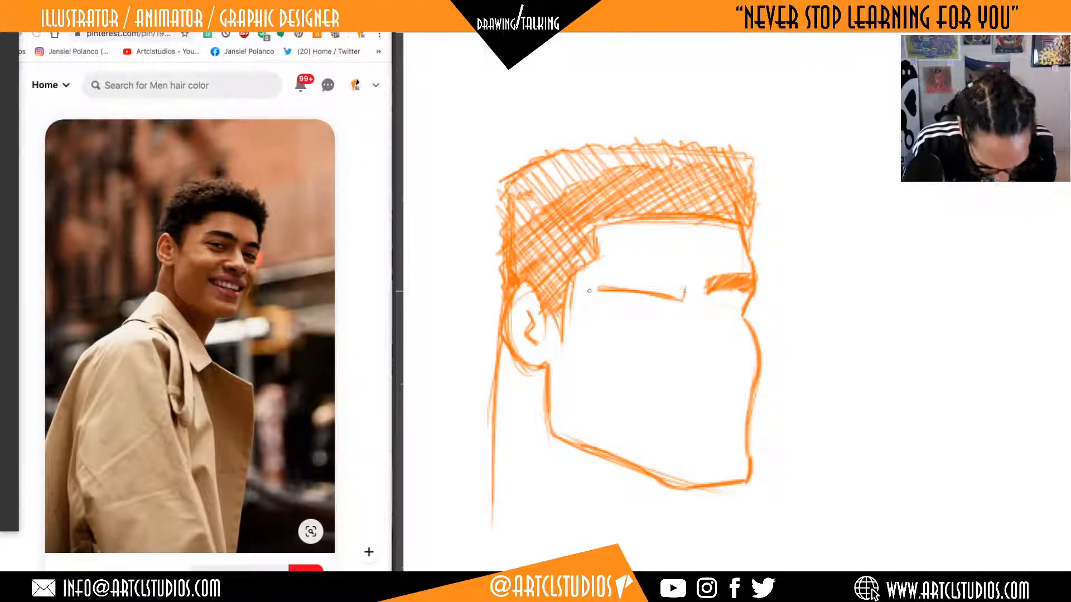
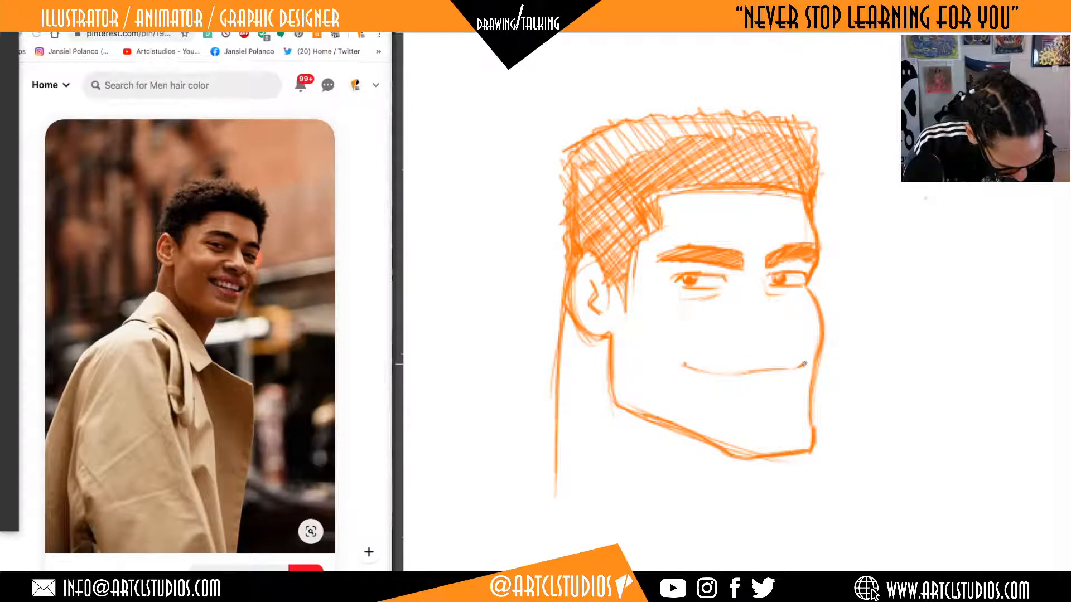
# Add an upper-lip line above the strengthened smile, and thicken the back of the neck with long downward strokes.
pyautogui.moveTo(797, 368)
pyautogui.mouseDown()
pyautogui.moveTo(677, 365)
pyautogui.moveTo(786, 372)
pyautogui.moveTo(758, 373)
pyautogui.moveTo(743, 355)
pyautogui.moveTo(787, 350)
pyautogui.moveTo(721, 355)
pyautogui.moveTo(791, 351)
pyautogui.mouseUp()
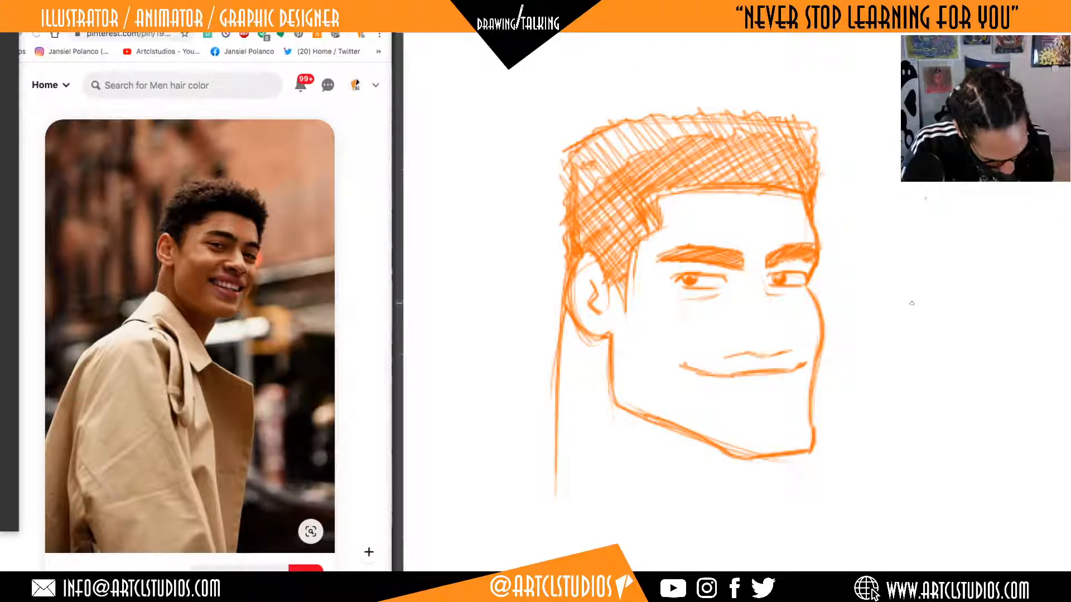
pyautogui.moveTo(568, 318)
pyautogui.mouseDown()
pyautogui.moveTo(557, 394)
pyautogui.moveTo(562, 340)
pyautogui.mouseUp()
pyautogui.moveTo(794, 410); pyautogui.dragTo(800, 353)
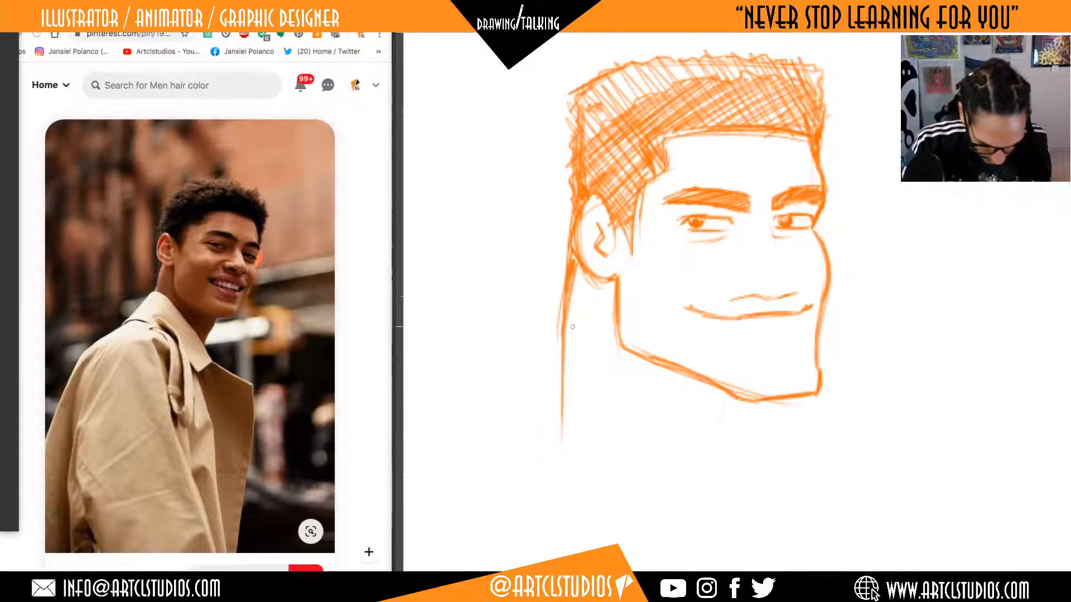
pyautogui.moveTo(575, 285); pyautogui.dragTo(548, 436)
pyautogui.moveTo(574, 308); pyautogui.dragTo(557, 416)
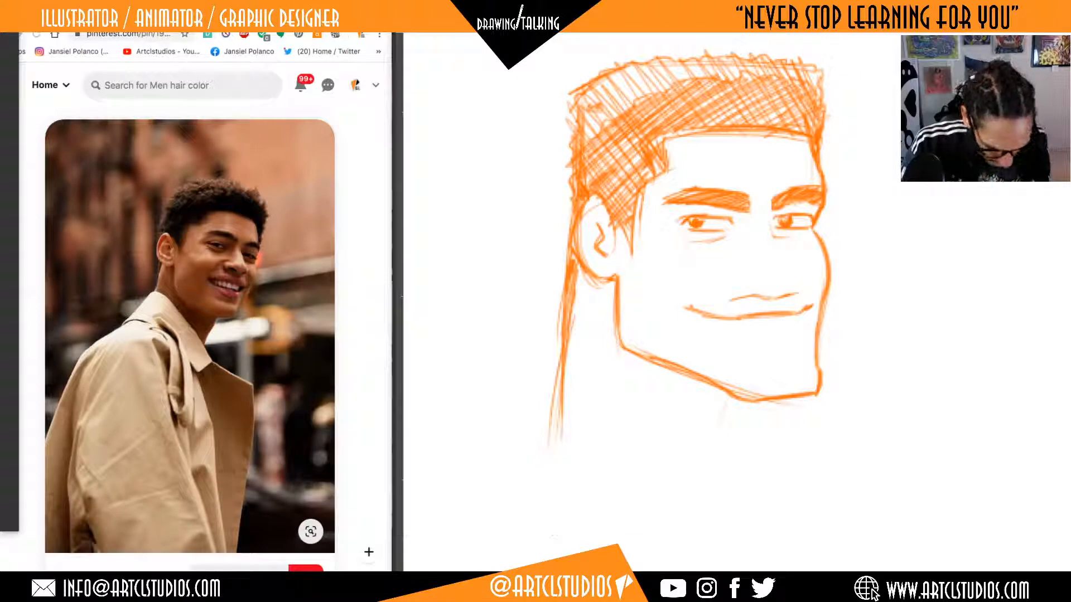
# Draw the front of the neck below the chin and two long curved collar lines sweeping down across its base.
pyautogui.moveTo(748, 403)
pyautogui.mouseDown()
pyautogui.moveTo(717, 451)
pyautogui.moveTo(721, 470)
pyautogui.moveTo(738, 433)
pyautogui.moveTo(723, 446)
pyautogui.moveTo(719, 489)
pyautogui.mouseUp()
pyautogui.moveTo(537, 386)
pyautogui.mouseDown()
pyautogui.moveTo(629, 429)
pyautogui.moveTo(717, 524)
pyautogui.mouseUp()
pyautogui.moveTo(548, 388)
pyautogui.mouseDown()
pyautogui.moveTo(707, 480)
pyautogui.moveTo(736, 518)
pyautogui.mouseUp()
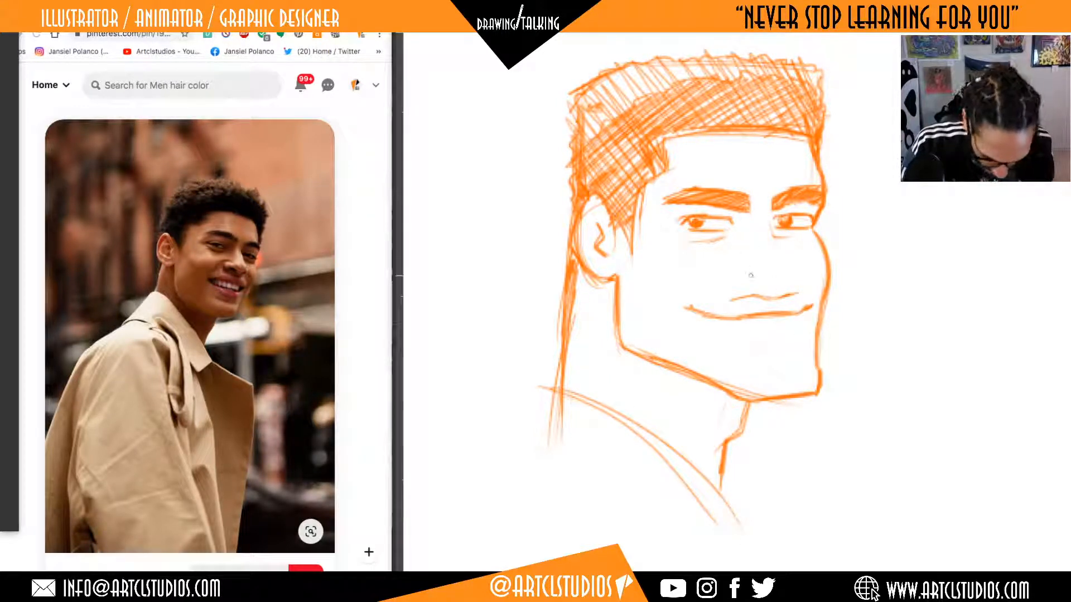
# Draw the nose with a rounded near nostril wing, a short underside and a bridge line running down from the far eye.
pyautogui.moveTo(735, 255)
pyautogui.mouseDown()
pyautogui.moveTo(726, 274)
pyautogui.moveTo(770, 279)
pyautogui.mouseUp()
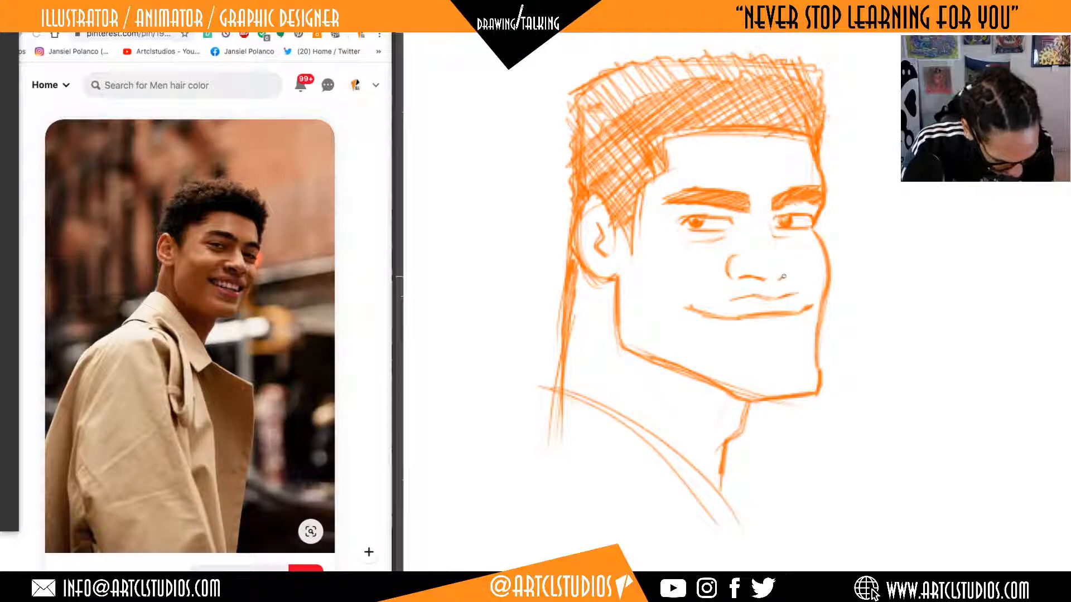
pyautogui.moveTo(727, 260); pyautogui.dragTo(730, 279)
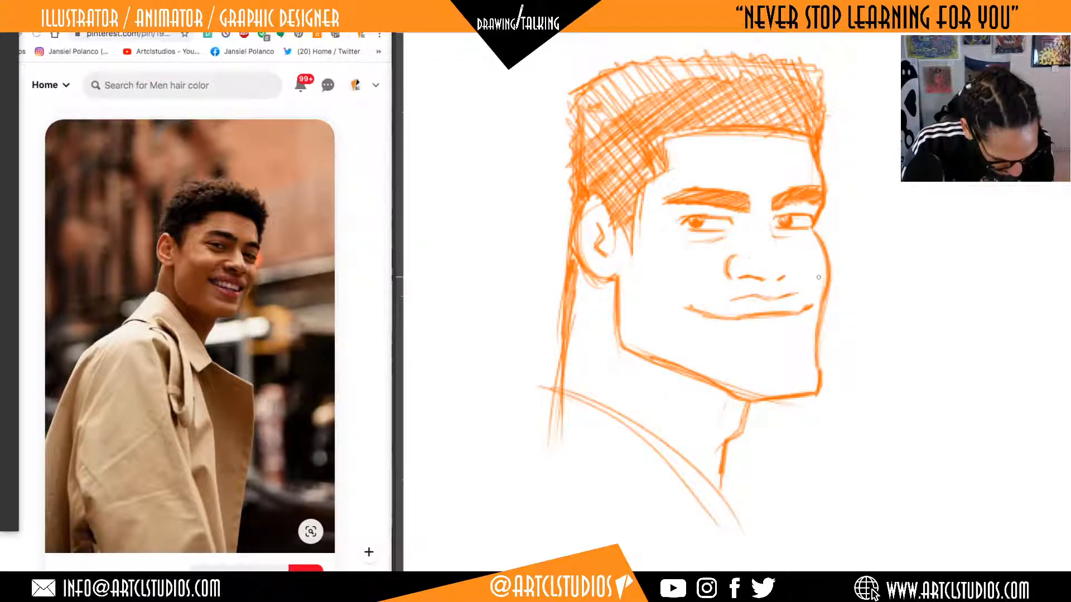
pyautogui.moveTo(856, 219)
pyautogui.mouseDown()
pyautogui.moveTo(737, 432)
pyautogui.moveTo(713, 591)
pyautogui.mouseUp()
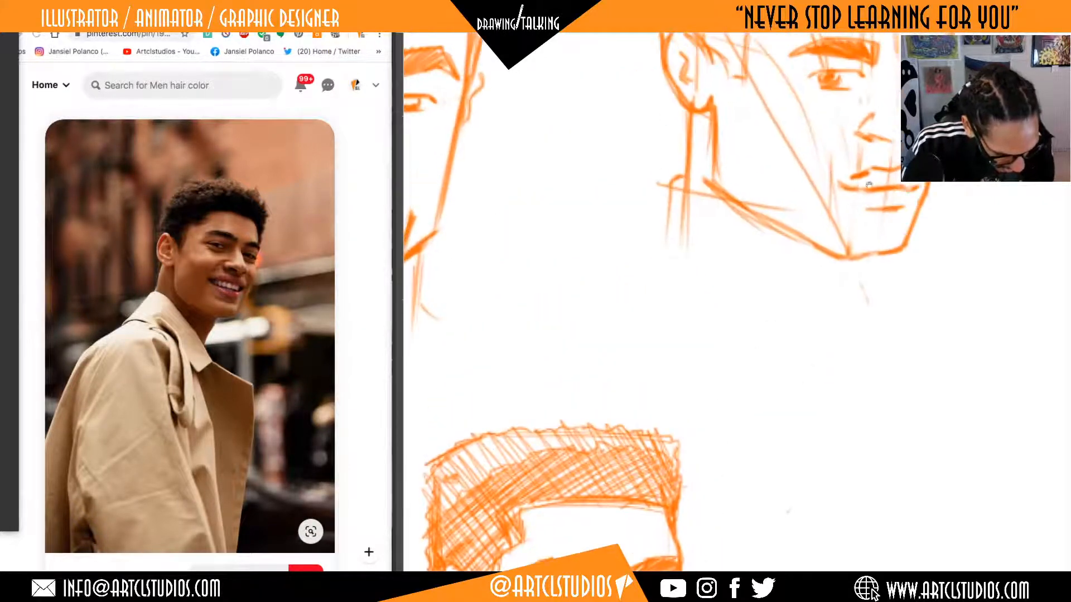
pyautogui.moveTo(507, 380)
pyautogui.mouseDown()
pyautogui.moveTo(959, 224)
pyautogui.moveTo(949, 221)
pyautogui.mouseUp()
pyautogui.moveTo(811, 215)
pyautogui.mouseDown()
pyautogui.moveTo(770, 265)
pyautogui.moveTo(665, 529)
pyautogui.mouseUp()
pyautogui.moveTo(794, 425)
pyautogui.mouseDown()
pyautogui.moveTo(733, 229)
pyautogui.moveTo(729, 153)
pyautogui.mouseUp()
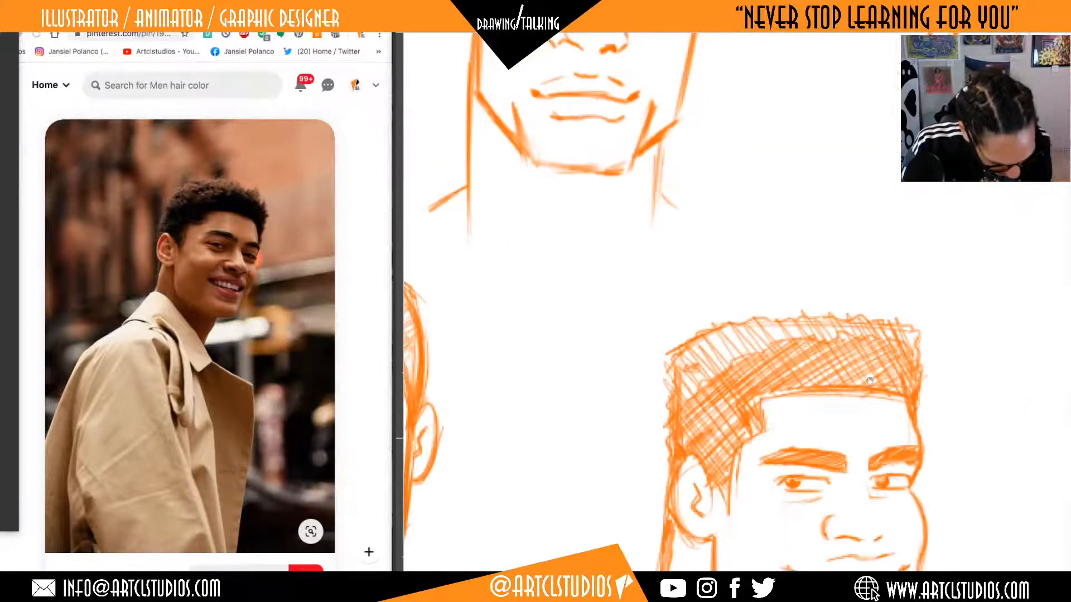
pyautogui.moveTo(913, 545)
pyautogui.mouseDown()
pyautogui.moveTo(846, 294)
pyautogui.moveTo(838, 330)
pyautogui.moveTo(807, 320)
pyautogui.mouseUp()
pyautogui.moveTo(783, 261)
pyautogui.mouseDown()
pyautogui.moveTo(796, 293)
pyautogui.moveTo(776, 325)
pyautogui.mouseUp()
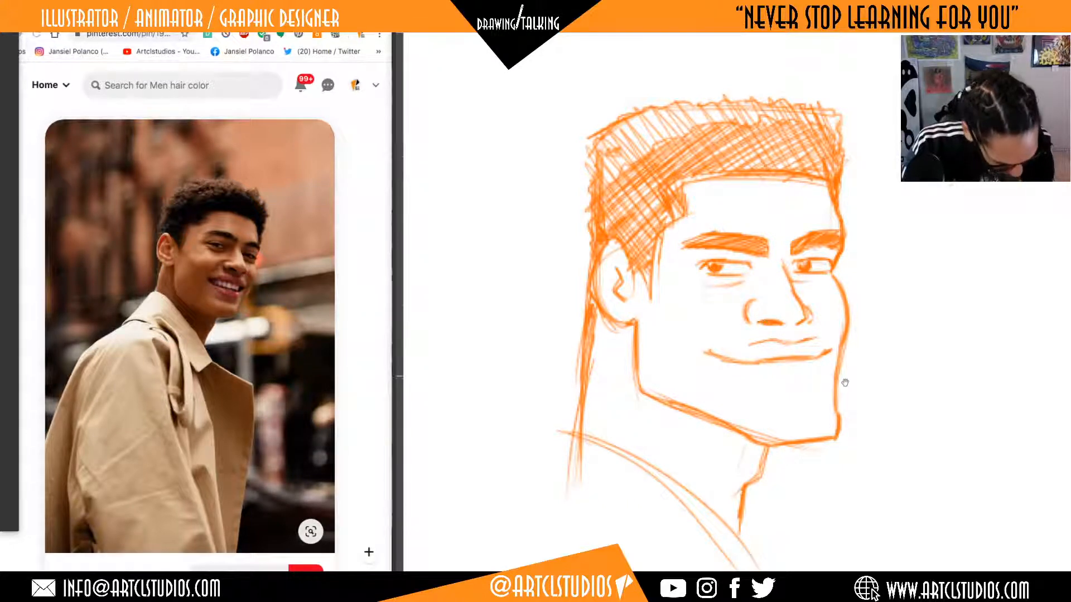
pyautogui.moveTo(844, 382); pyautogui.dragTo(859, 345)
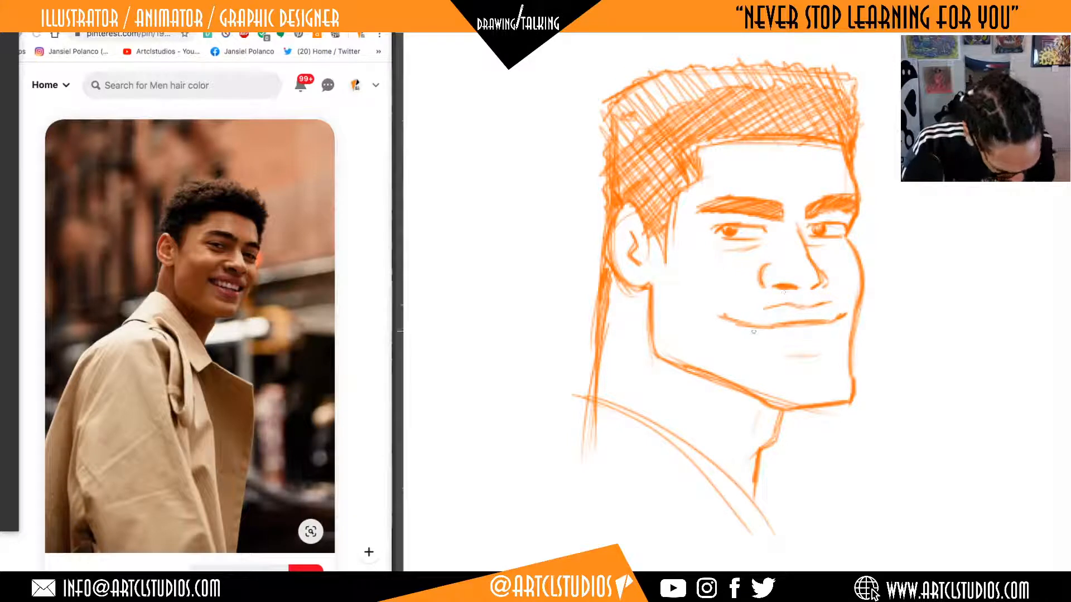
pyautogui.moveTo(732, 323); pyautogui.dragTo(762, 336)
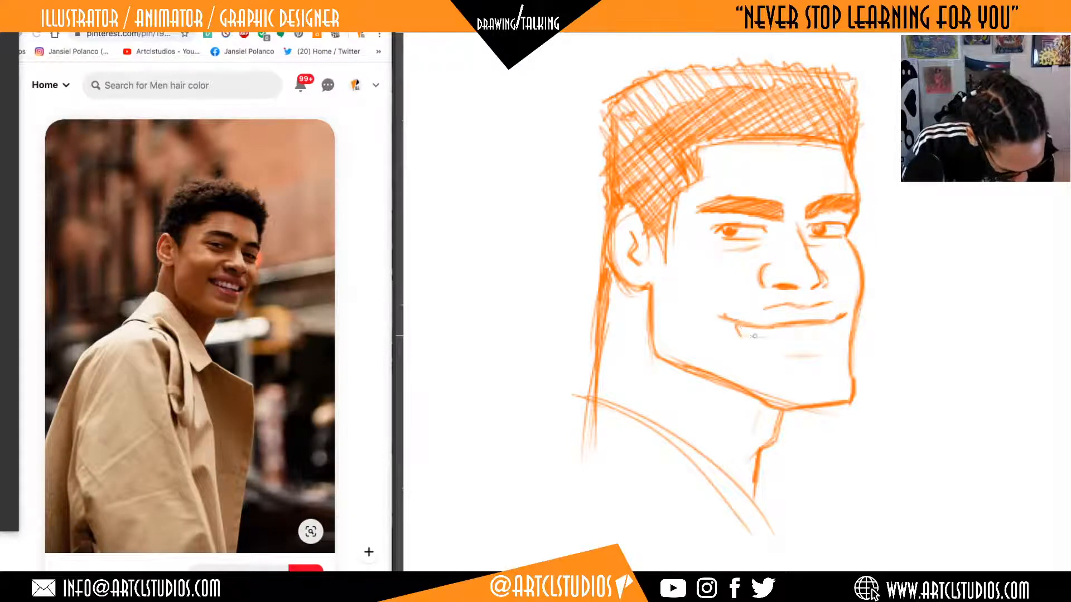
pyautogui.hotkey('ctrl', 'z')
pyautogui.hotkey('ctrl', 'z')
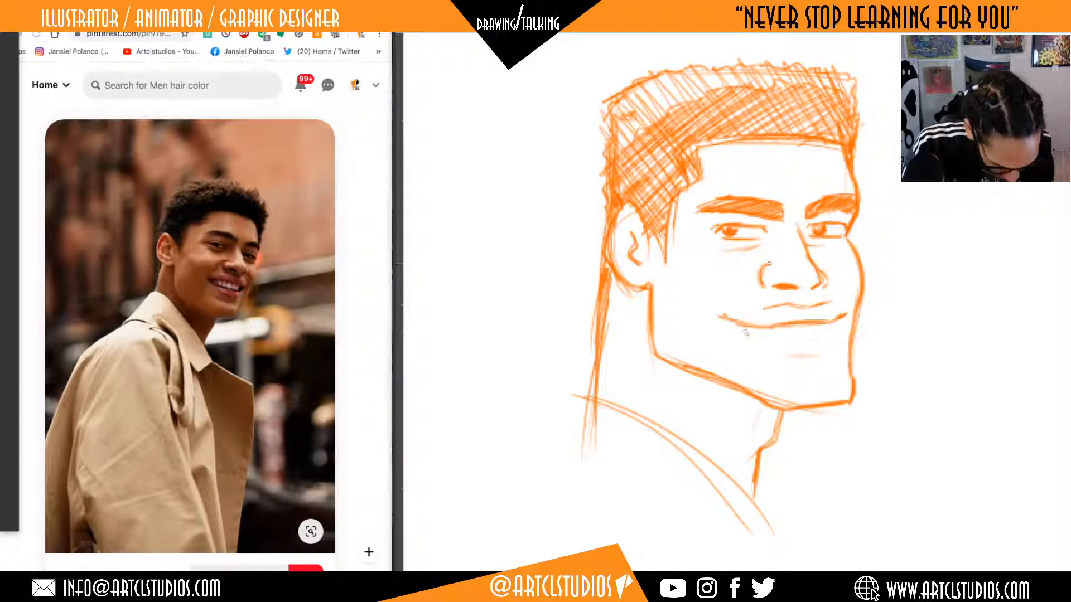
# Darken and clean up the near mouth corner, and add a light smile crease slanting down from the nostril across the cheek.
pyautogui.moveTo(722, 307)
pyautogui.mouseDown()
pyautogui.moveTo(747, 325)
pyautogui.moveTo(722, 306)
pyautogui.moveTo(725, 319)
pyautogui.moveTo(741, 322)
pyautogui.mouseUp()
pyautogui.press('e')
pyautogui.press('b')
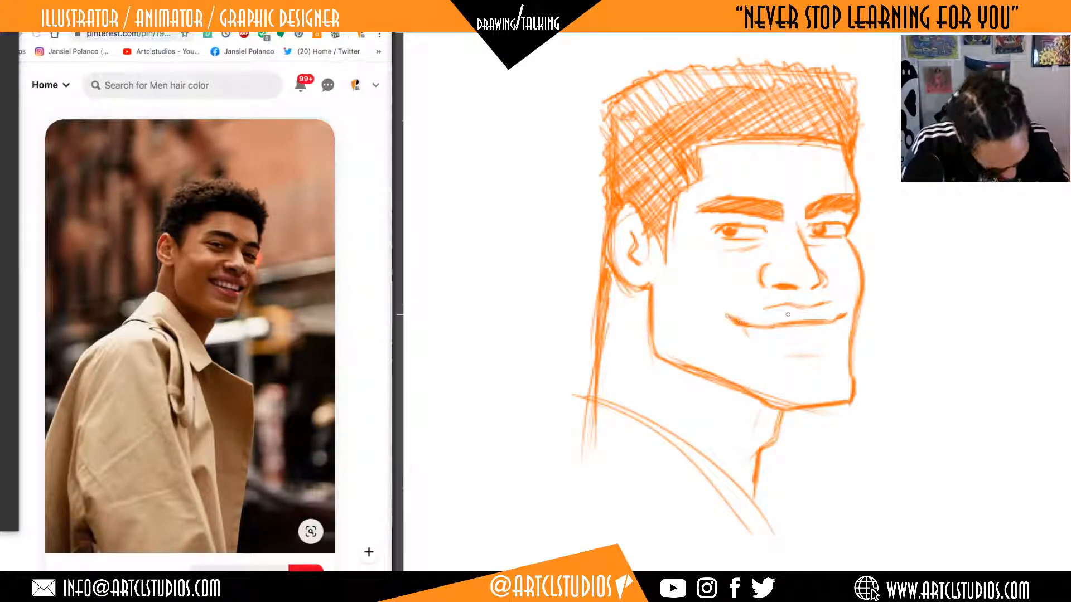
pyautogui.moveTo(762, 259); pyautogui.dragTo(736, 282)
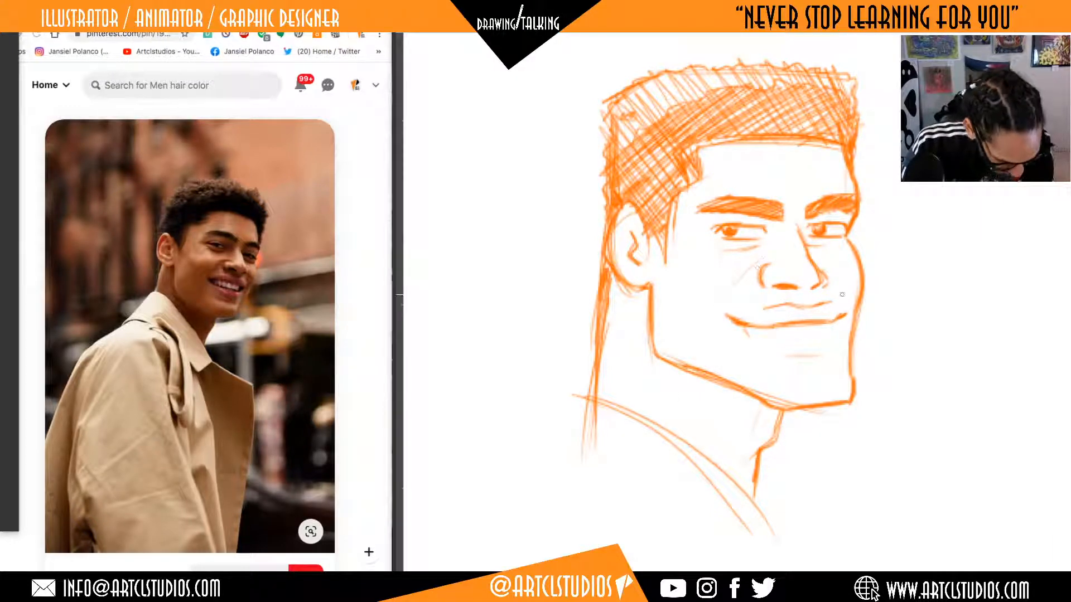
# Draw the lower edge of the upper teeth and a short lower-lip line beneath it, cleaning up stray marks.
pyautogui.moveTo(750, 337)
pyautogui.mouseDown()
pyautogui.moveTo(834, 327)
pyautogui.moveTo(802, 334)
pyautogui.moveTo(820, 333)
pyautogui.mouseUp()
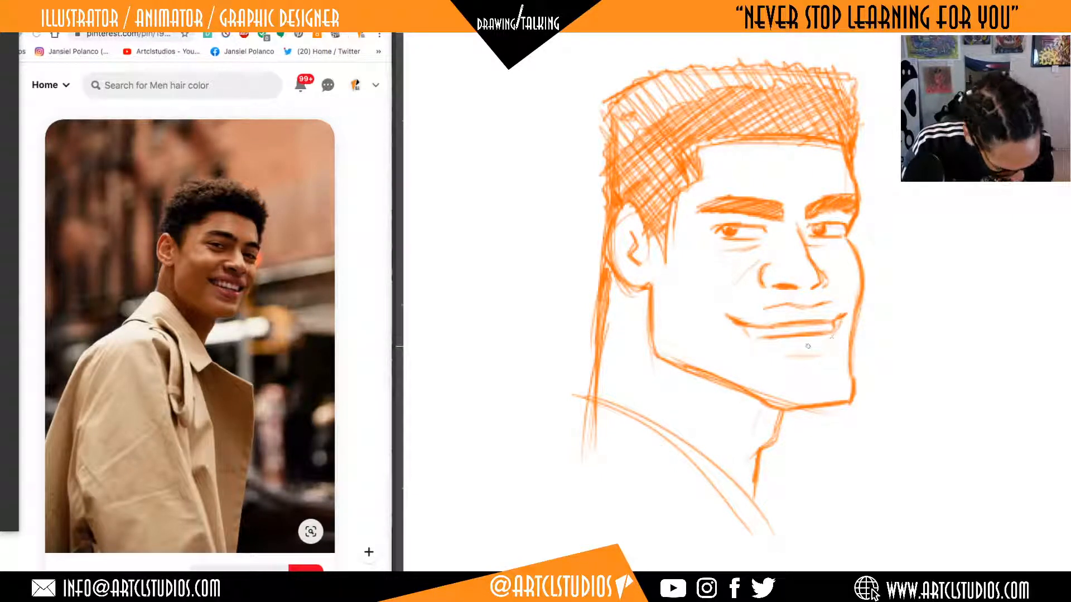
pyautogui.moveTo(809, 345)
pyautogui.mouseDown()
pyautogui.moveTo(787, 347)
pyautogui.moveTo(814, 345)
pyautogui.moveTo(793, 357)
pyautogui.moveTo(783, 346)
pyautogui.mouseUp()
pyautogui.press('e')
pyautogui.press('b')
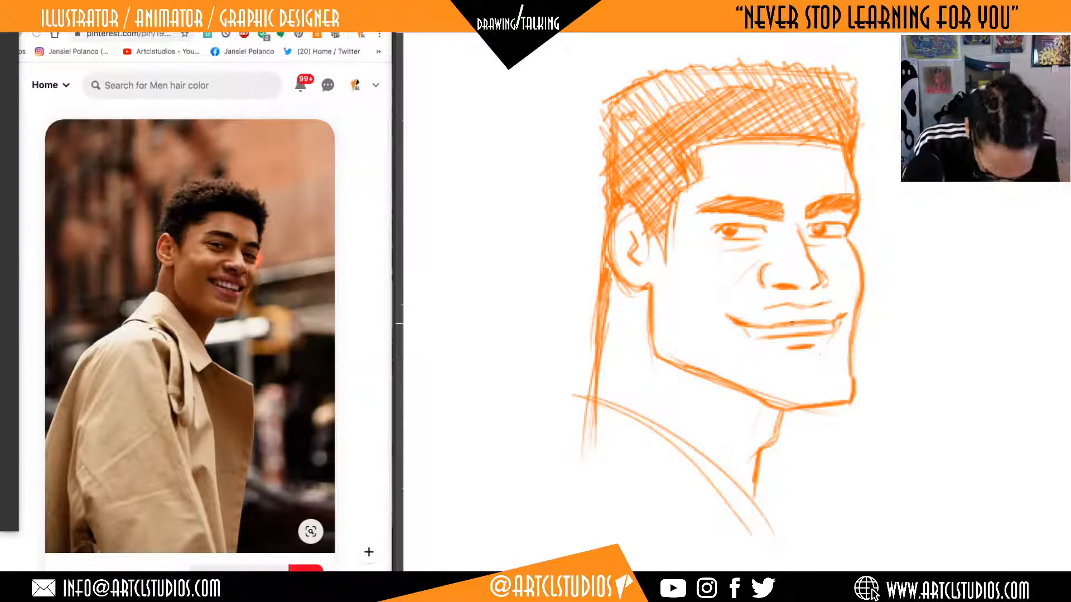
# Outline the open mouth's lower lip by curving from the near corner under the teeth and up to the far corner.
pyautogui.moveTo(731, 324); pyautogui.dragTo(766, 351)
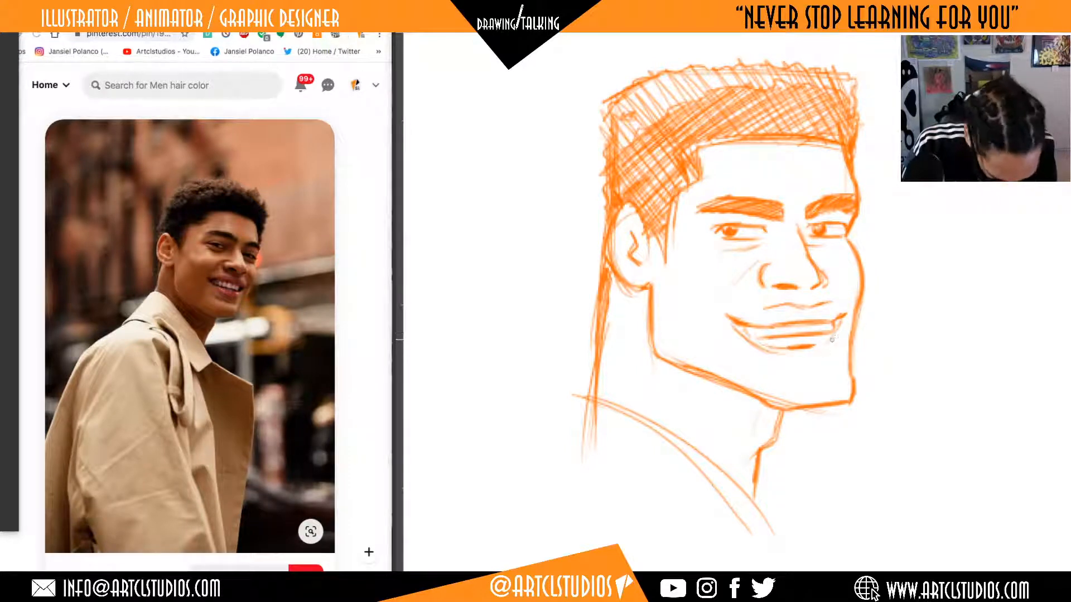
pyautogui.moveTo(833, 336); pyautogui.dragTo(816, 347)
pyautogui.moveTo(841, 321)
pyautogui.mouseDown()
pyautogui.moveTo(814, 347)
pyautogui.moveTo(835, 327)
pyautogui.moveTo(816, 347)
pyautogui.moveTo(818, 338)
pyautogui.mouseUp()
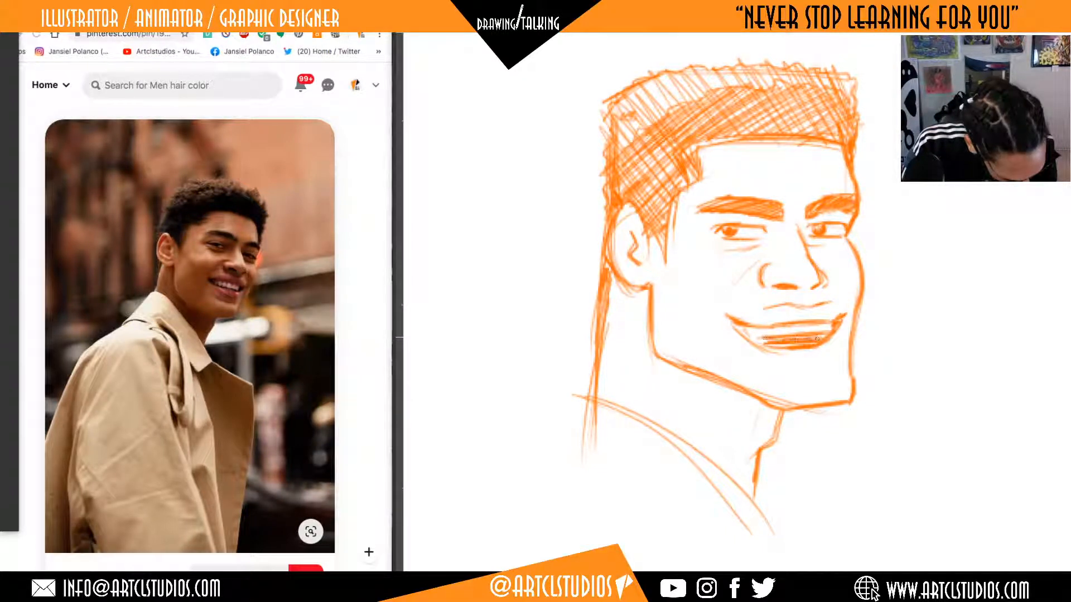
# Fill the mouth opening below the teeth and the near mouth corner with dense shading.
pyautogui.moveTo(753, 340); pyautogui.dragTo(820, 338)
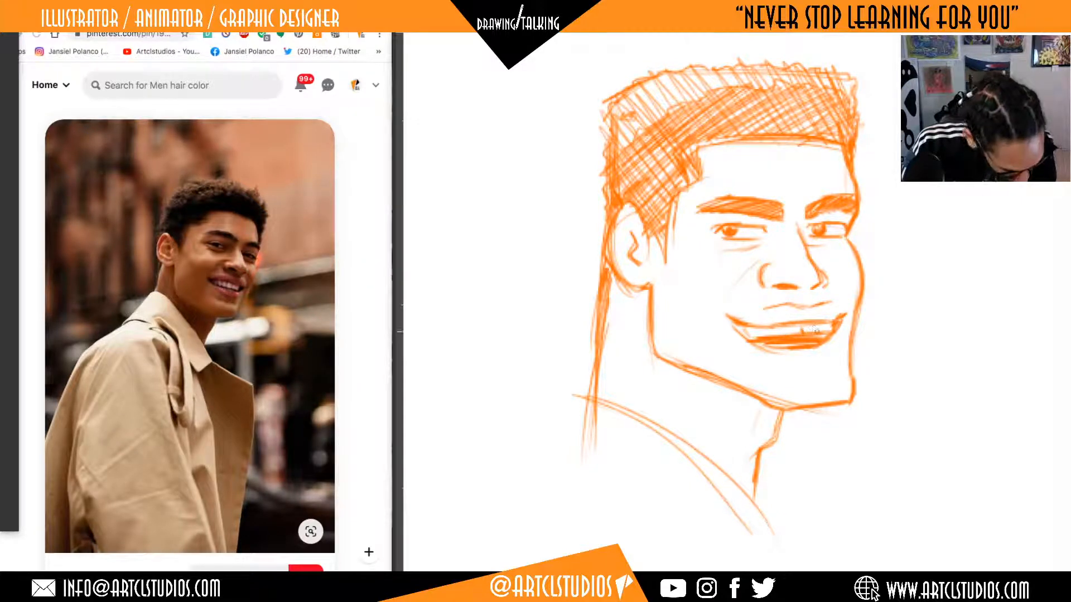
pyautogui.moveTo(815, 329); pyautogui.dragTo(745, 336)
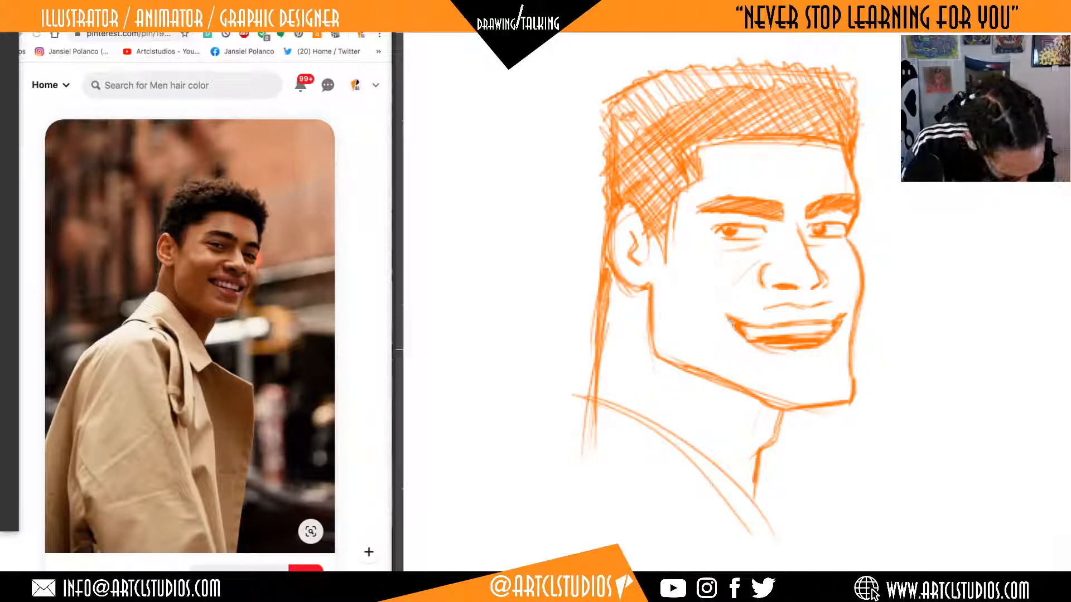
pyautogui.moveTo(817, 336); pyautogui.dragTo(799, 335)
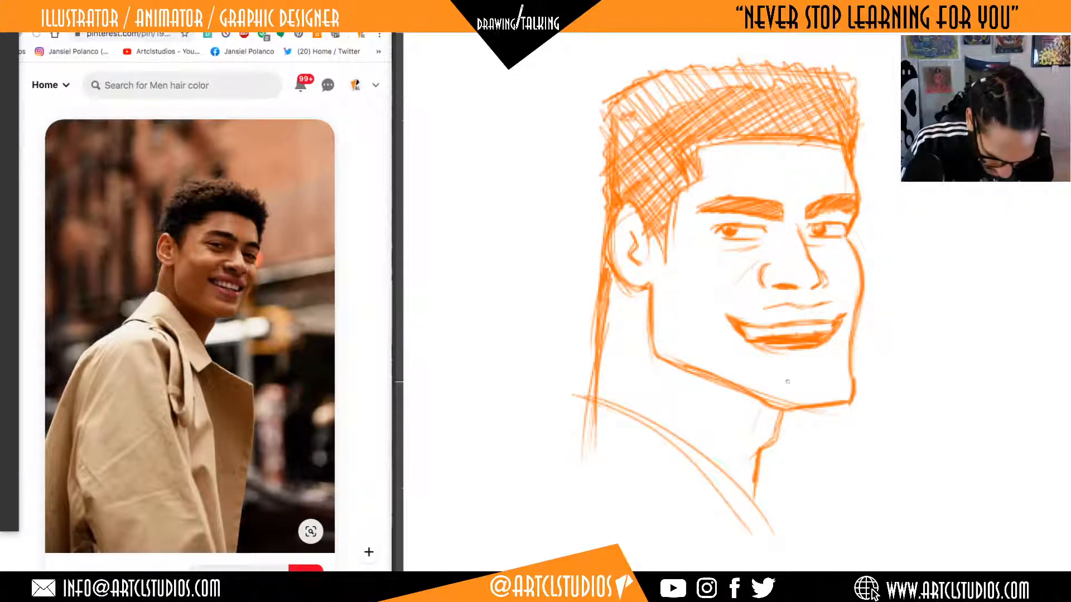
# Draw a short shadow beneath the lower lip and add a contour stroke at the far corner of the chin.
pyautogui.moveTo(771, 368); pyautogui.dragTo(827, 360)
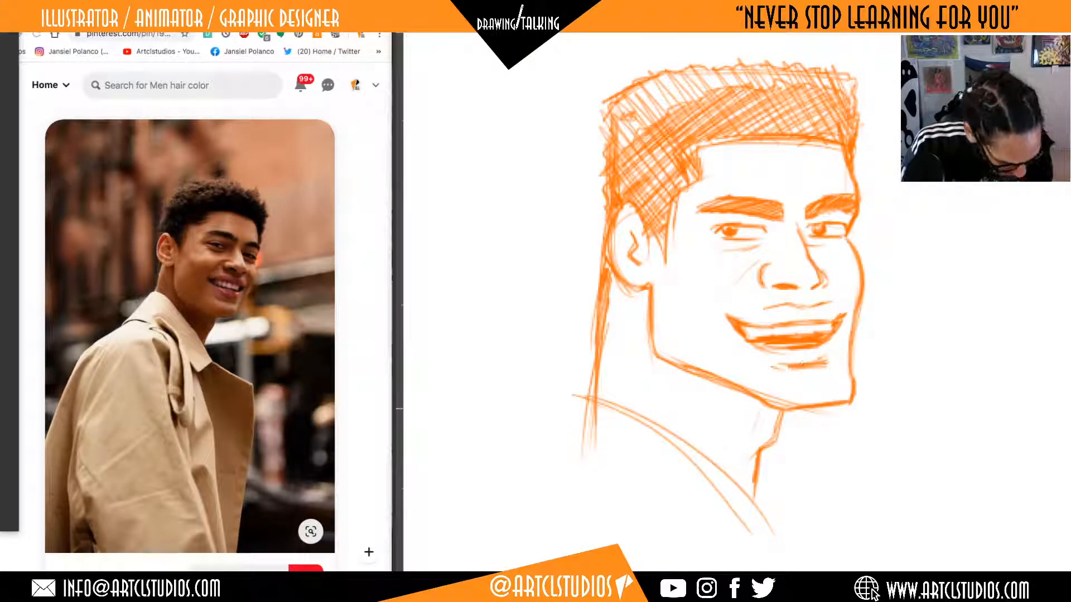
pyautogui.moveTo(839, 397); pyautogui.dragTo(847, 371)
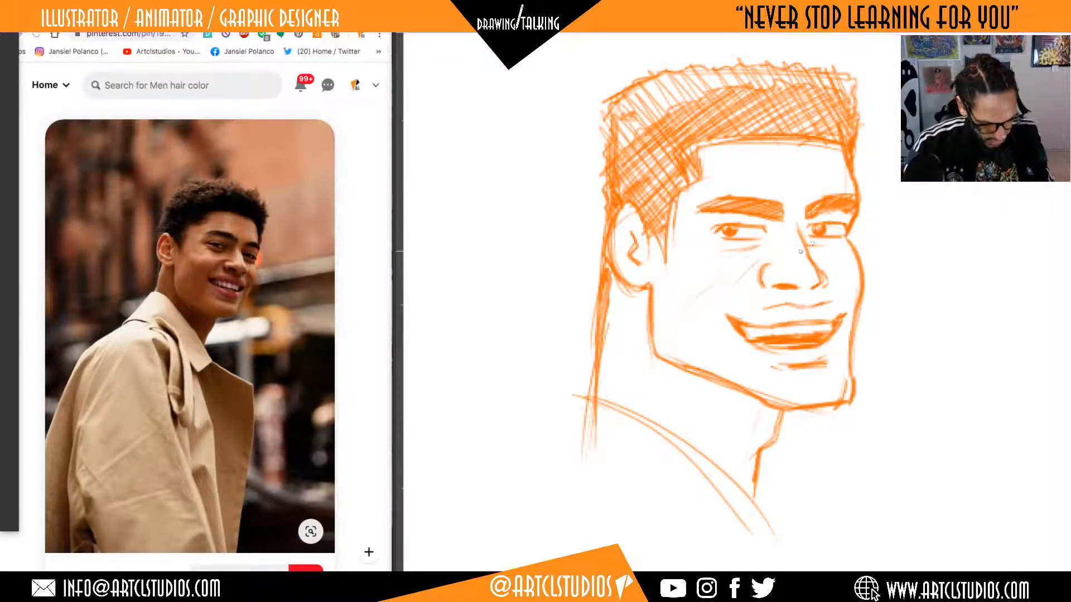
# Hatch the near cheek with light diagonal strokes toward the jaw, and cross-hatch a small patch beside the smile crease.
pyautogui.moveTo(722, 283)
pyautogui.mouseDown()
pyautogui.moveTo(666, 332)
pyautogui.moveTo(700, 366)
pyautogui.mouseUp()
pyautogui.moveTo(666, 331); pyautogui.dragTo(685, 365)
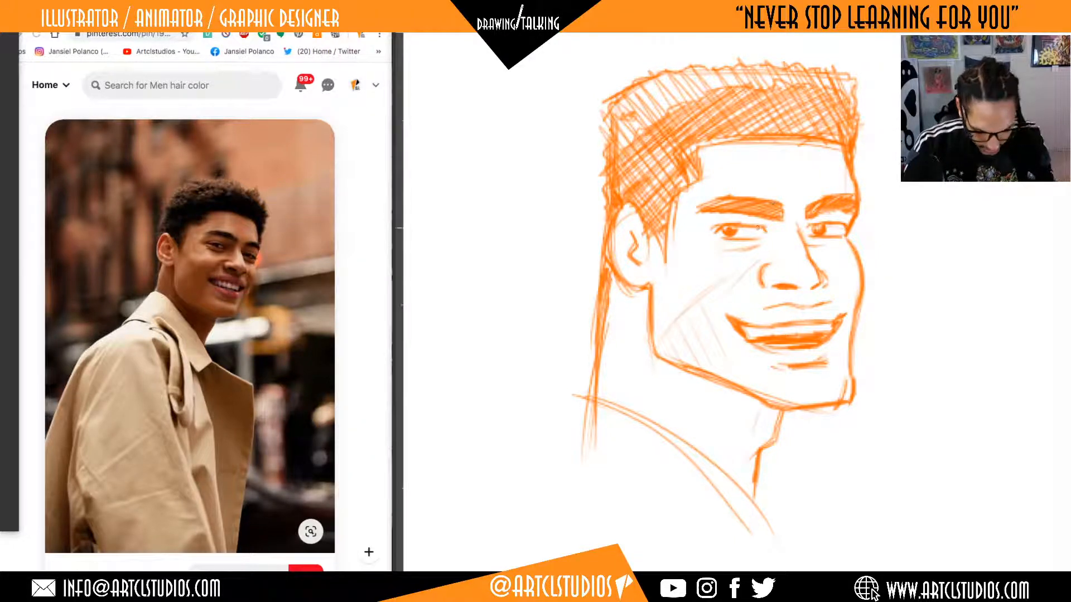
pyautogui.moveTo(738, 282); pyautogui.dragTo(712, 301)
pyautogui.moveTo(712, 279); pyautogui.dragTo(726, 300)
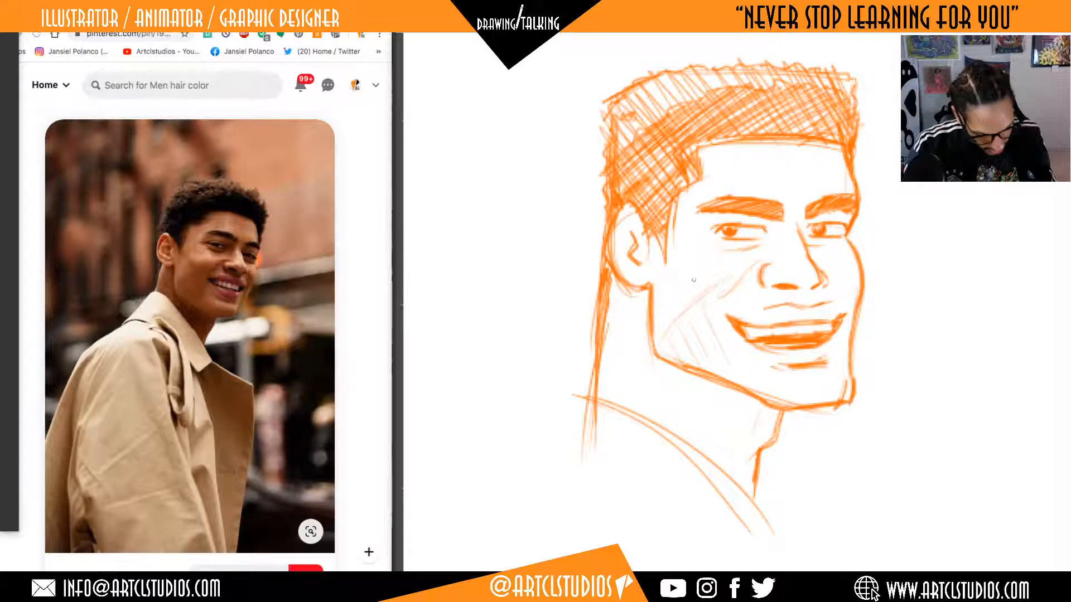
# Hatch the shadow on the neck below the jaw with long diagonal strokes, and lightly shade the bottom of the chin.
pyautogui.moveTo(678, 371)
pyautogui.mouseDown()
pyautogui.moveTo(748, 487)
pyautogui.moveTo(749, 462)
pyautogui.mouseUp()
pyautogui.moveTo(730, 402); pyautogui.dragTo(752, 436)
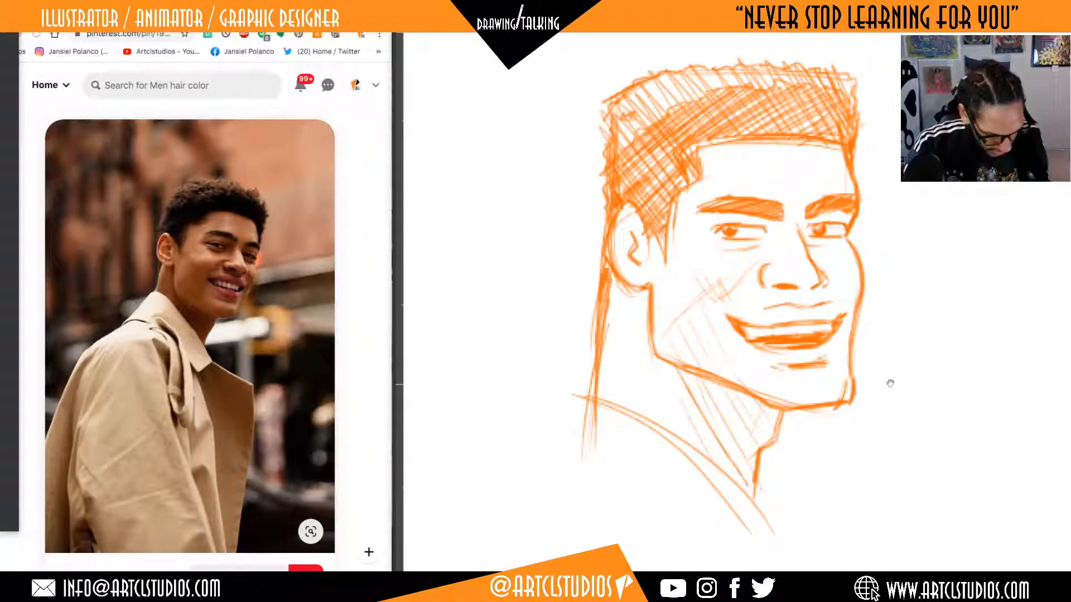
pyautogui.moveTo(900, 349); pyautogui.dragTo(905, 363)
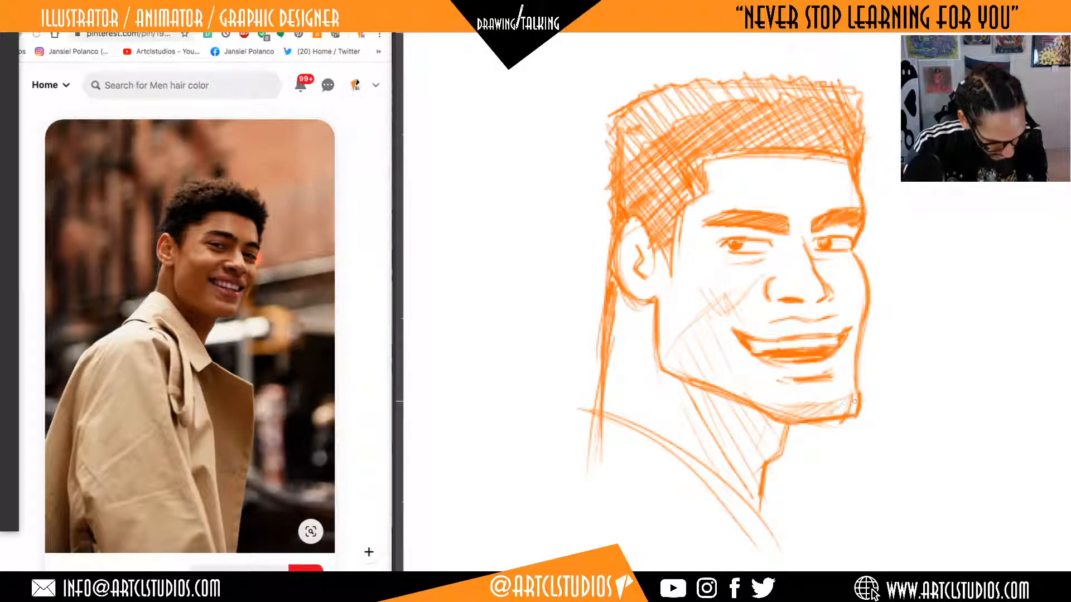
# Erase the far jaw outline and redraw it farther in, from beside the mouth down to the chin.
pyautogui.moveTo(844, 429)
pyautogui.mouseDown()
pyautogui.moveTo(862, 340)
pyautogui.moveTo(845, 418)
pyautogui.moveTo(850, 400)
pyautogui.mouseUp()
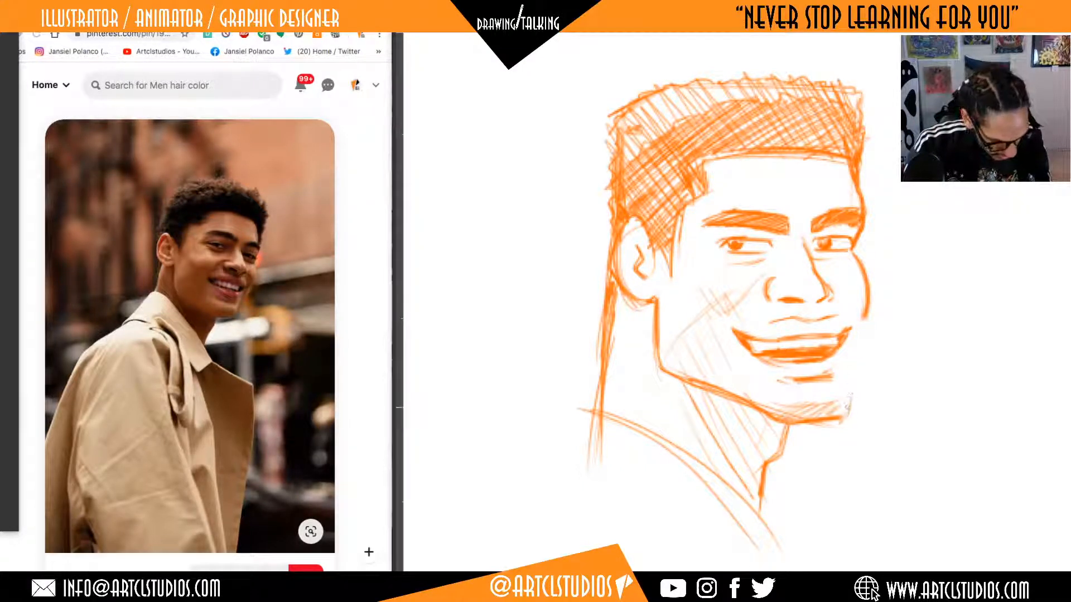
pyautogui.moveTo(849, 351); pyautogui.dragTo(846, 422)
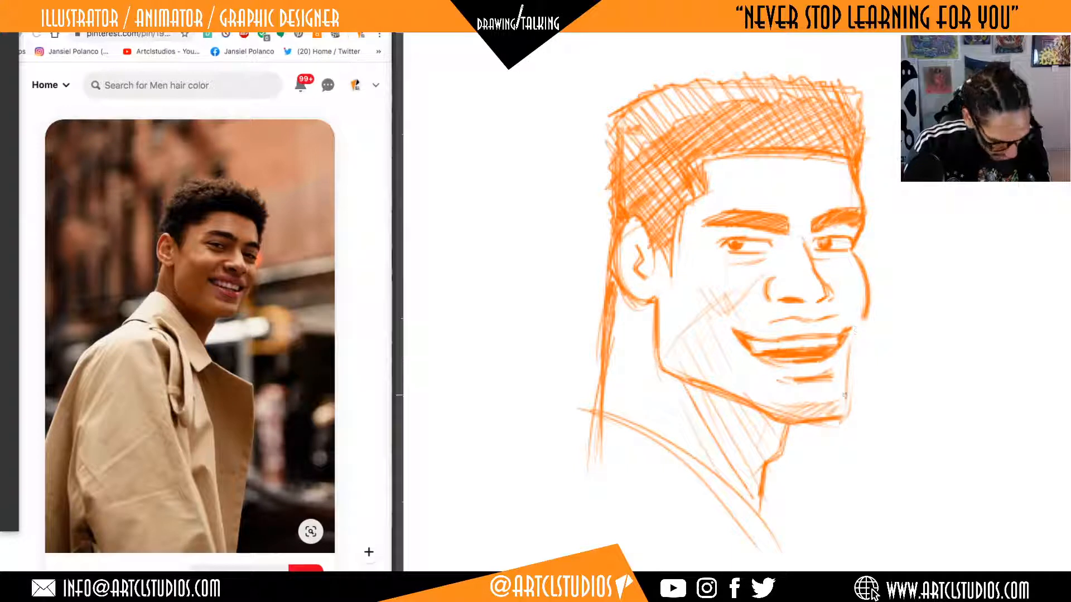
pyautogui.moveTo(865, 319); pyautogui.dragTo(845, 398)
# Erase the bulging far cheek outline and redraw it as a flatter line from the far eye to the jaw.
pyautogui.moveTo(852, 256)
pyautogui.mouseDown()
pyautogui.moveTo(859, 334)
pyautogui.moveTo(865, 272)
pyautogui.moveTo(865, 299)
pyautogui.mouseUp()
pyautogui.press('e')
pyautogui.press('b')
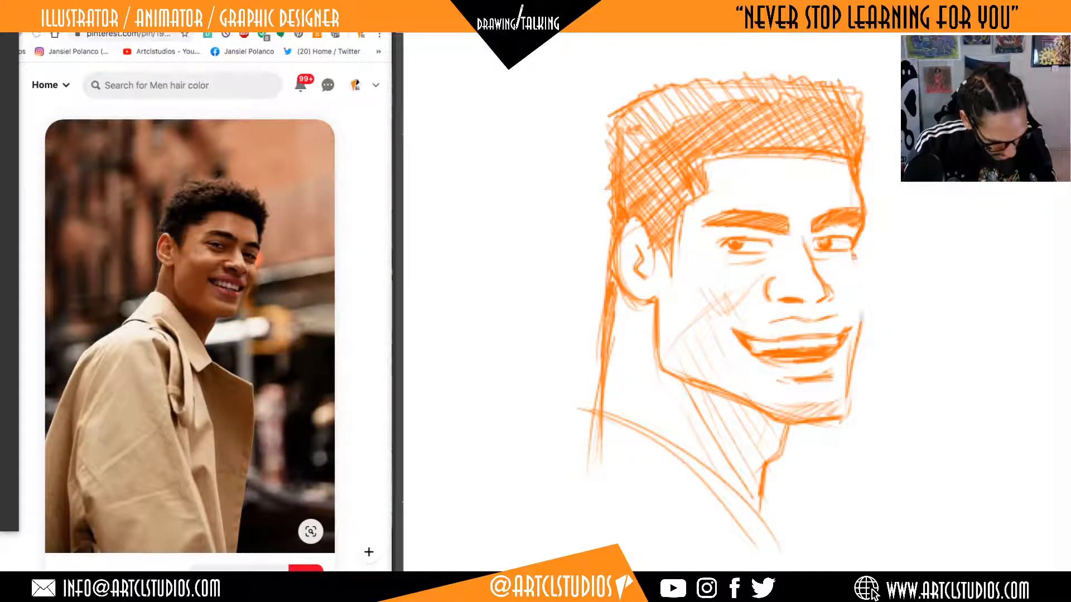
pyautogui.moveTo(853, 256); pyautogui.dragTo(858, 332)
pyautogui.moveTo(852, 252); pyautogui.dragTo(861, 329)
# Darken the notch where the earlobe meets the jaw, and hatch the upper lip with light diagonal strokes.
pyautogui.moveTo(655, 304)
pyautogui.mouseDown()
pyautogui.moveTo(652, 322)
pyautogui.moveTo(652, 314)
pyautogui.mouseUp()
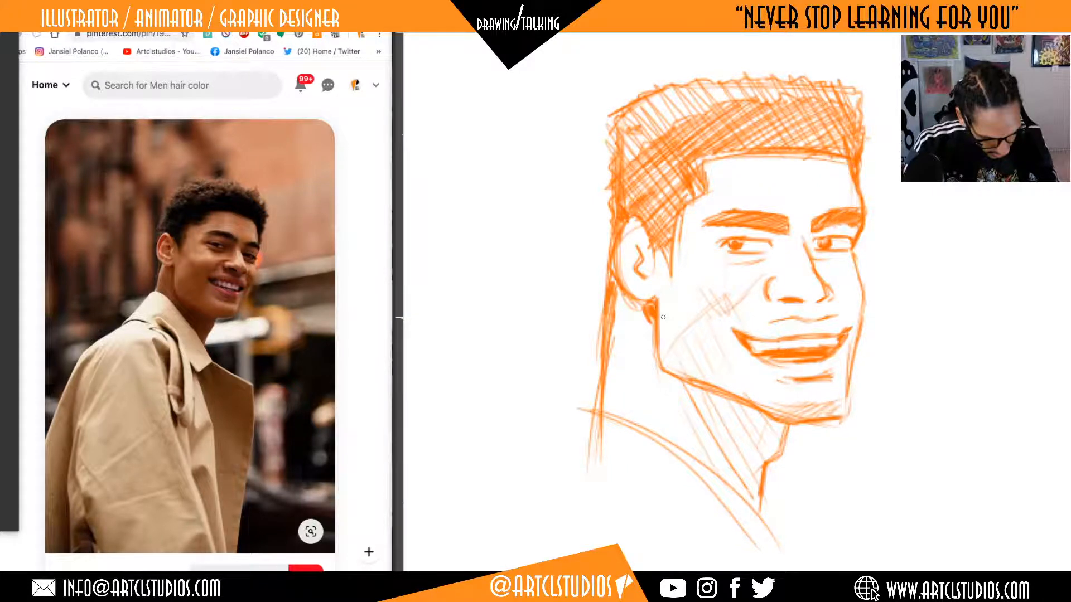
pyautogui.moveTo(663, 318); pyautogui.dragTo(608, 307)
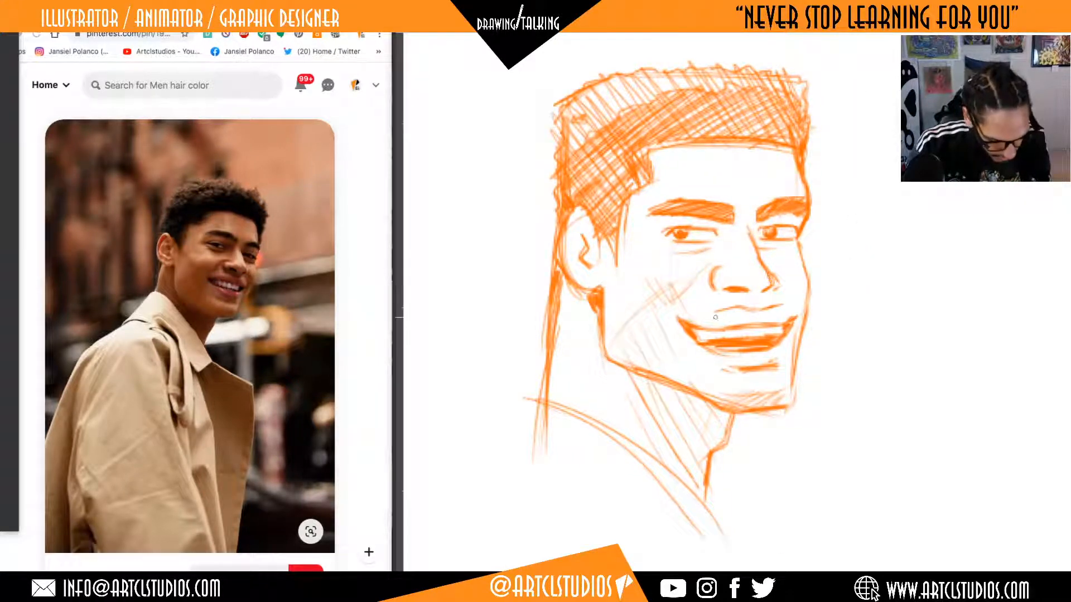
pyautogui.moveTo(715, 318); pyautogui.dragTo(784, 321)
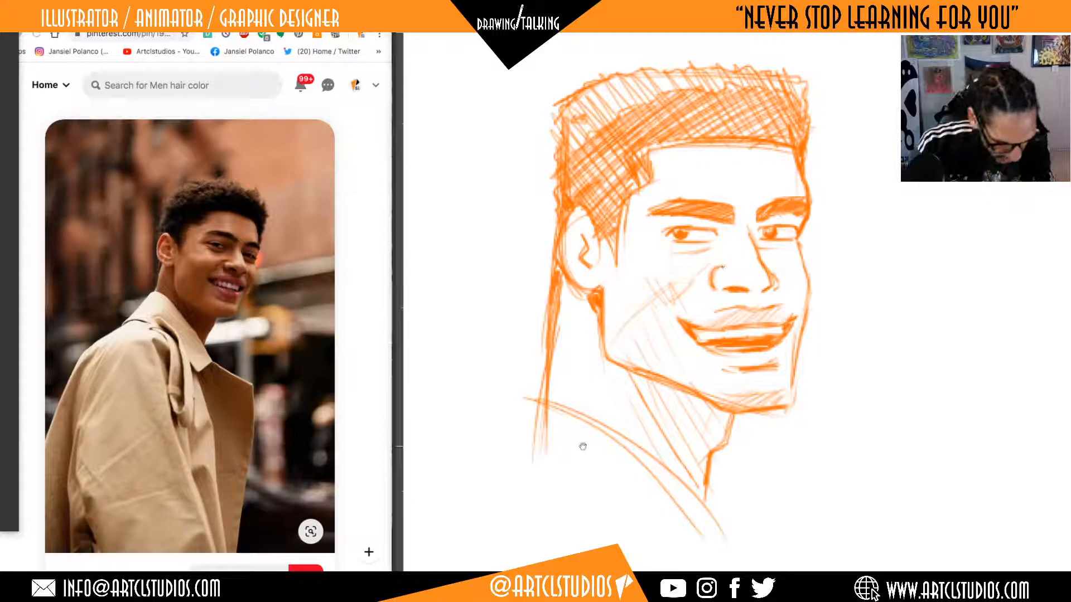
# Hatch the underside of the nose between the near nostril wing and the far nostril.
pyautogui.moveTo(865, 414); pyautogui.dragTo(842, 426)
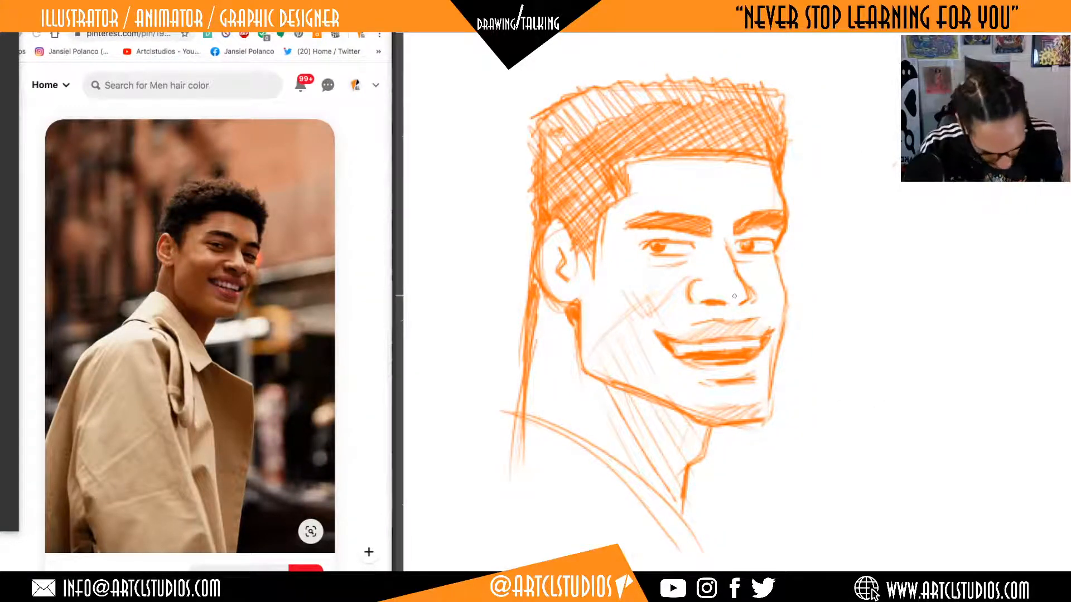
pyautogui.moveTo(703, 288); pyautogui.dragTo(741, 292)
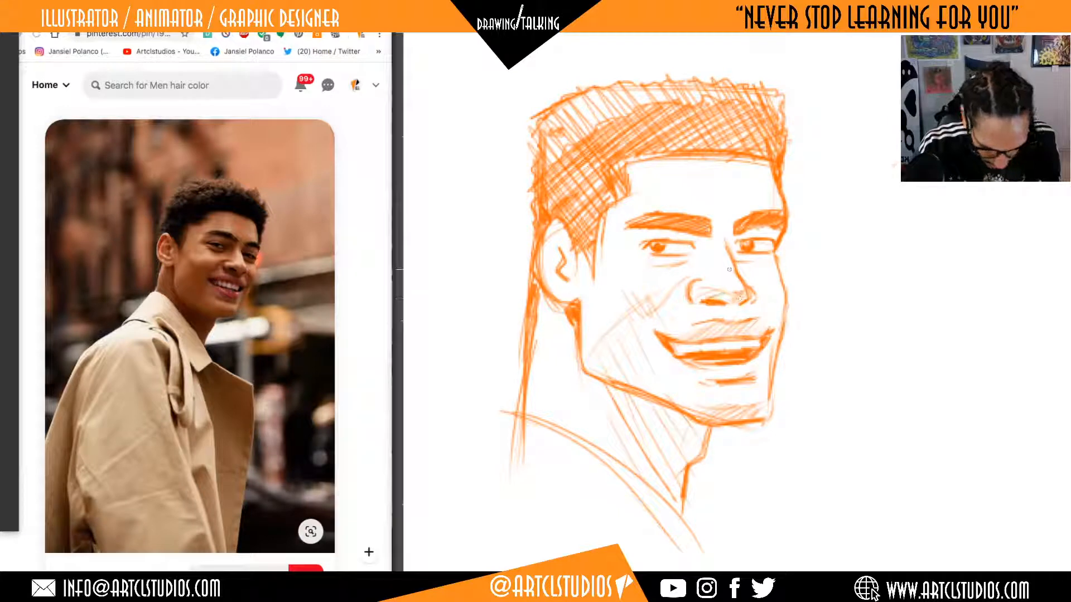
# Hatch the near side of the nose bridge beside the inner eye corner, and lightly shade the neck below the ear.
pyautogui.moveTo(764, 223); pyautogui.dragTo(737, 236)
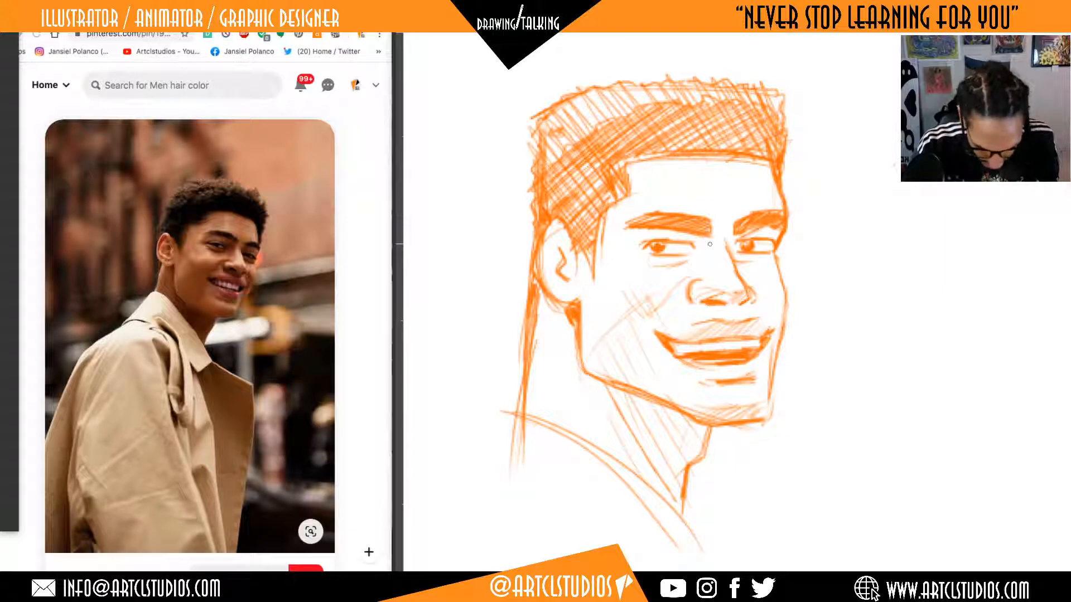
pyautogui.moveTo(706, 239); pyautogui.dragTo(710, 273)
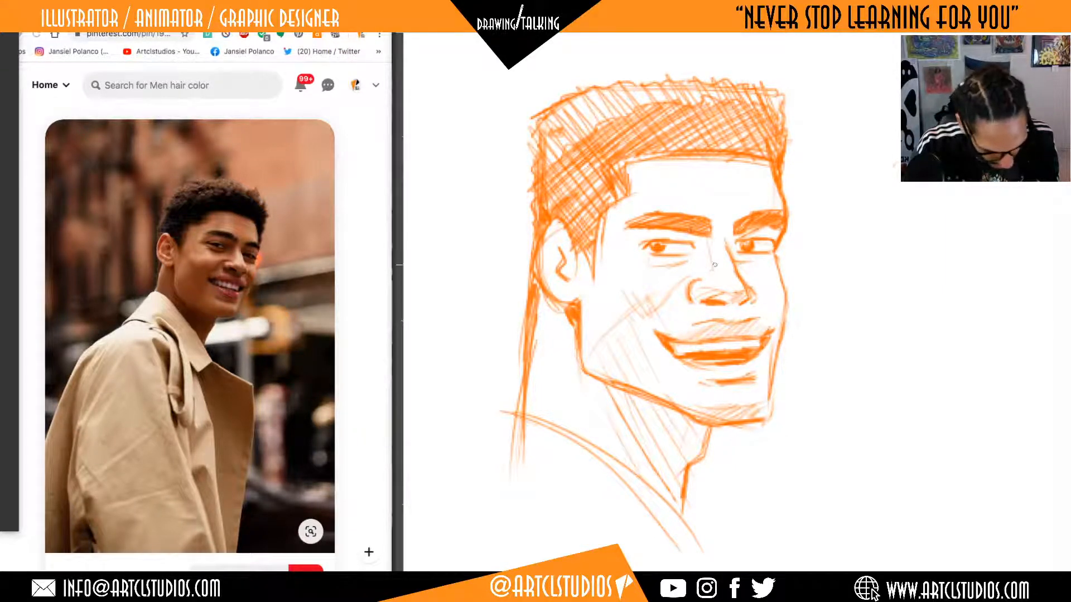
pyautogui.moveTo(698, 270); pyautogui.dragTo(706, 245)
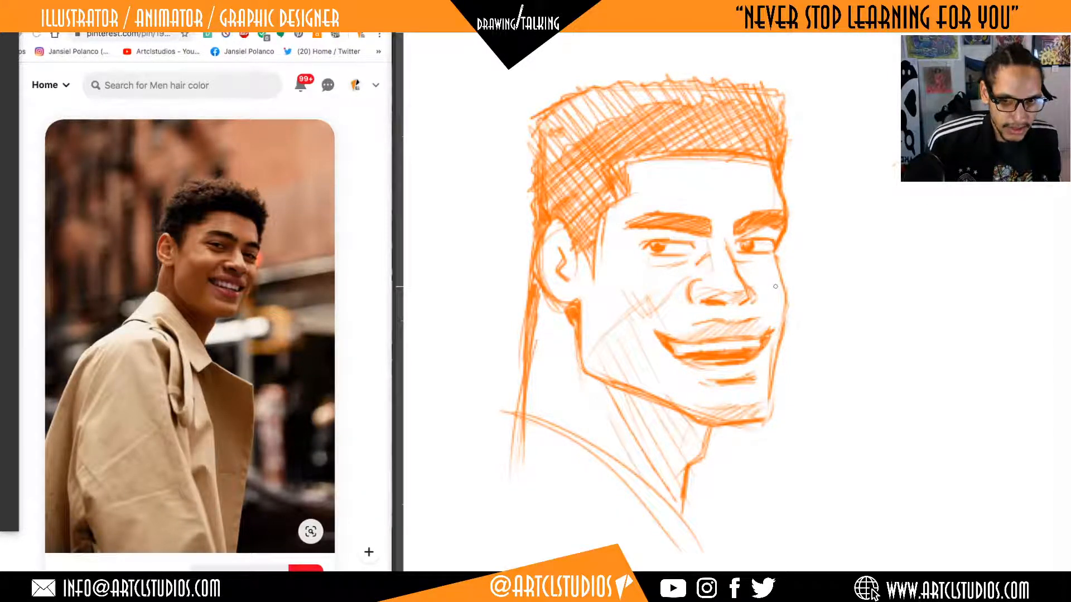
pyautogui.hotkey('ctrl', 'z')
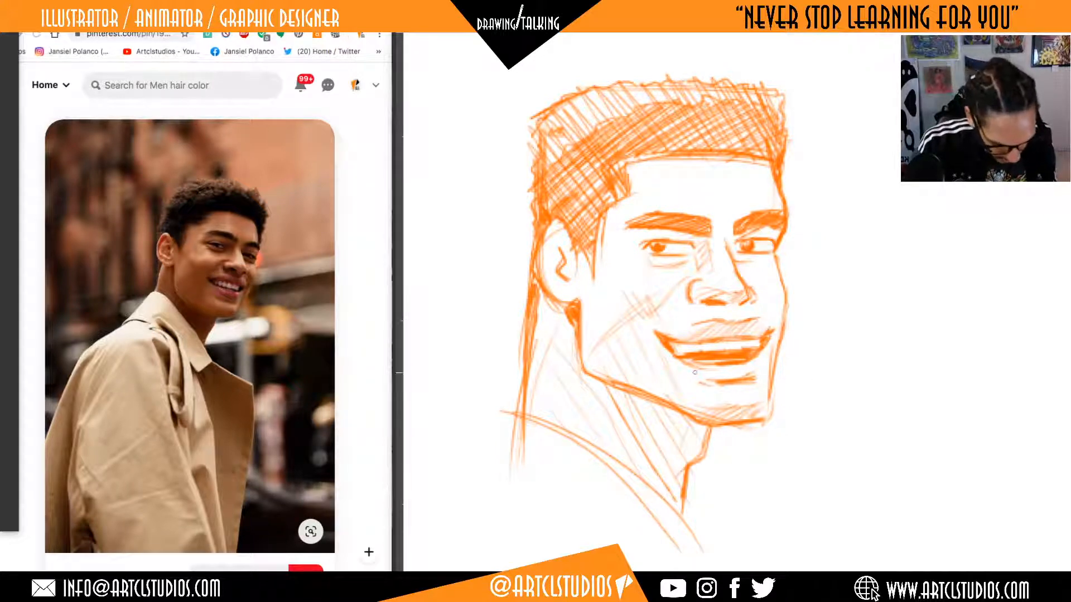
# Refine the shadow below the lower lip and lightly mark the smile crease between the far nostril and the mouth corner.
pyautogui.moveTo(751, 370)
pyautogui.mouseDown()
pyautogui.moveTo(710, 372)
pyautogui.moveTo(734, 374)
pyautogui.mouseUp()
pyautogui.press('super+z')
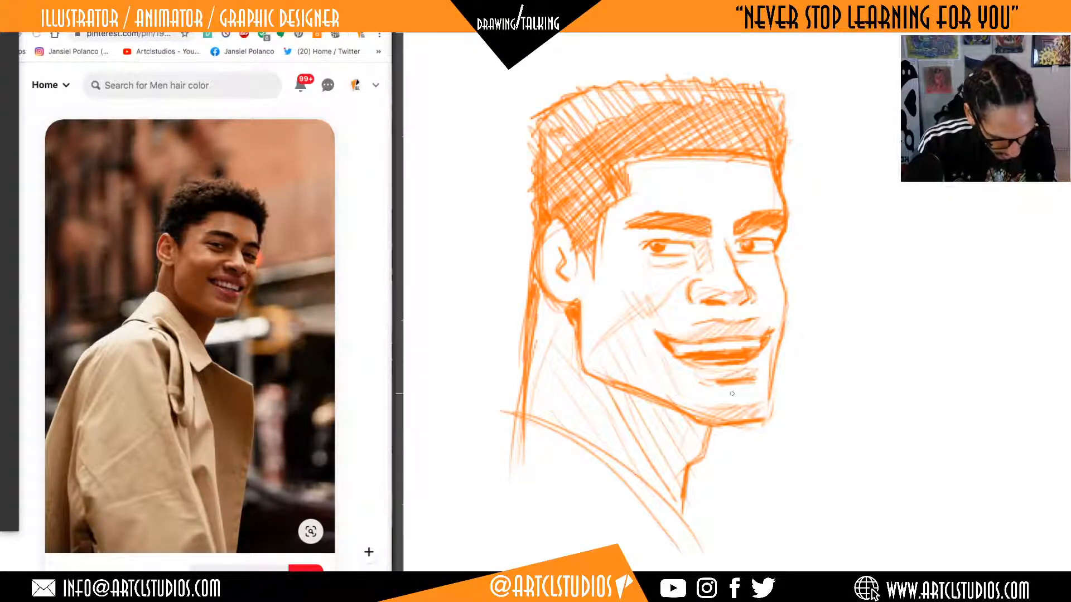
pyautogui.moveTo(854, 436); pyautogui.dragTo(830, 471)
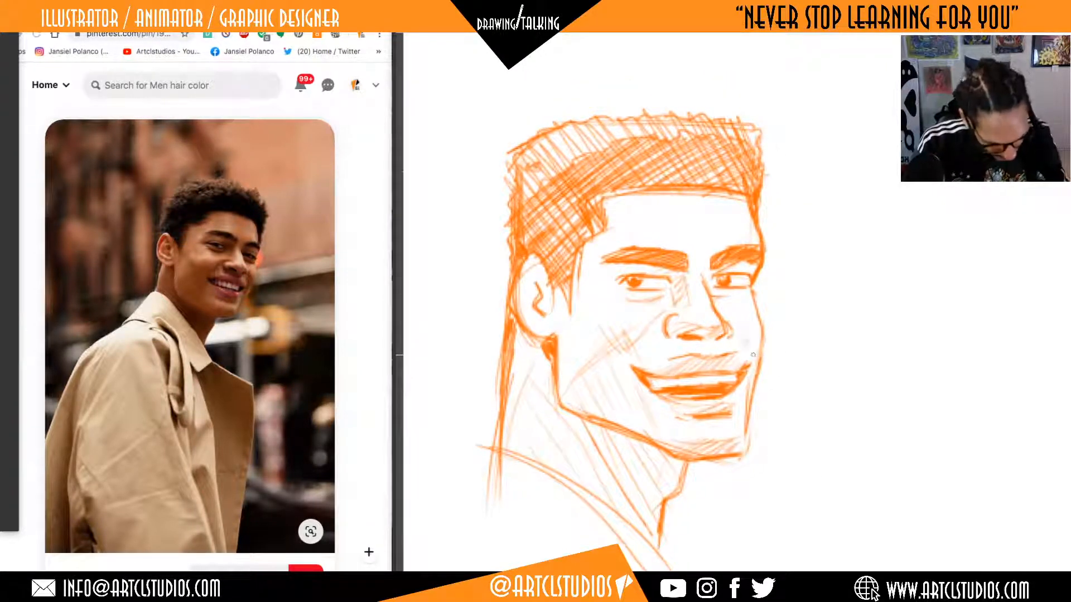
pyautogui.moveTo(739, 335); pyautogui.dragTo(747, 345)
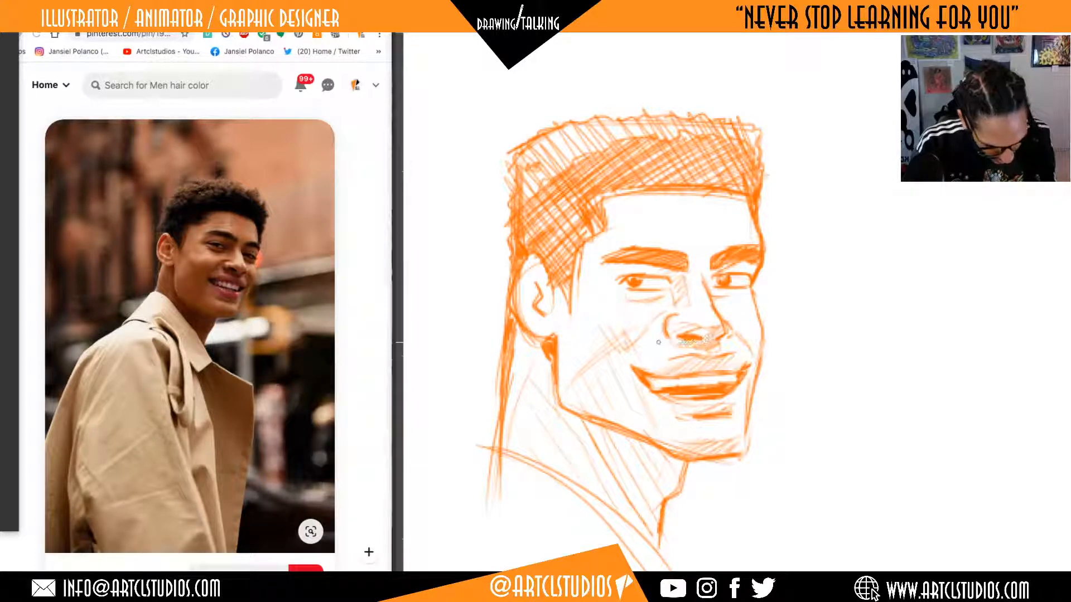
pyautogui.moveTo(885, 364); pyautogui.dragTo(898, 353)
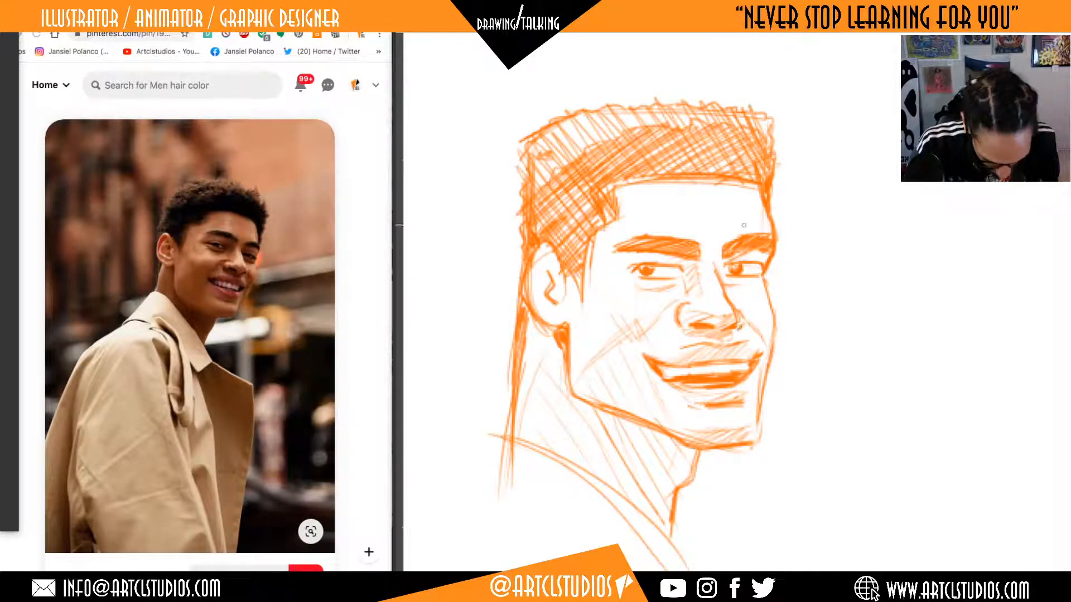
pyautogui.moveTo(868, 379)
pyautogui.mouseDown()
pyautogui.moveTo(858, 361)
pyautogui.moveTo(833, 380)
pyautogui.moveTo(860, 375)
pyautogui.moveTo(847, 364)
pyautogui.mouseUp()
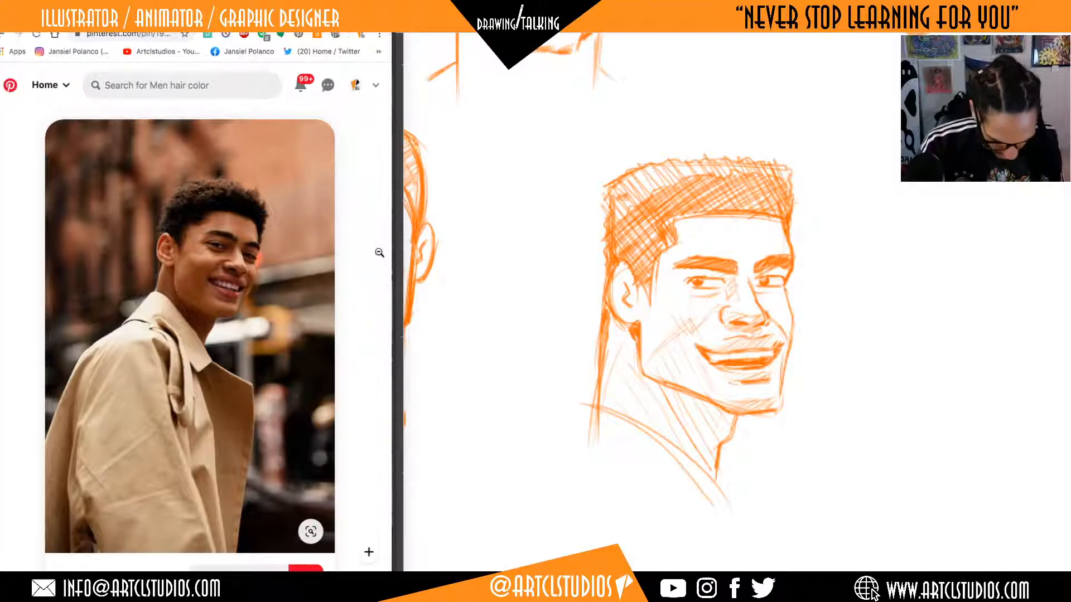
# Browse the shopping suggestions and related pins below the trench coat portrait for another face to draw.
pyautogui.scroll(-10, 383, 248)
pyautogui.scroll(2, 383, 255)
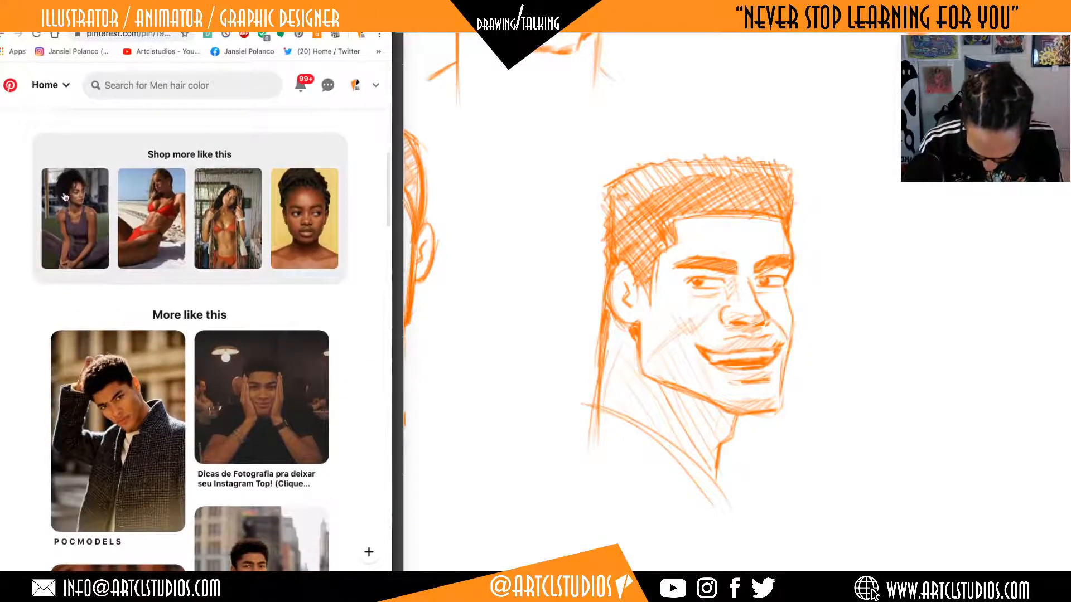
pyautogui.click(75, 194)
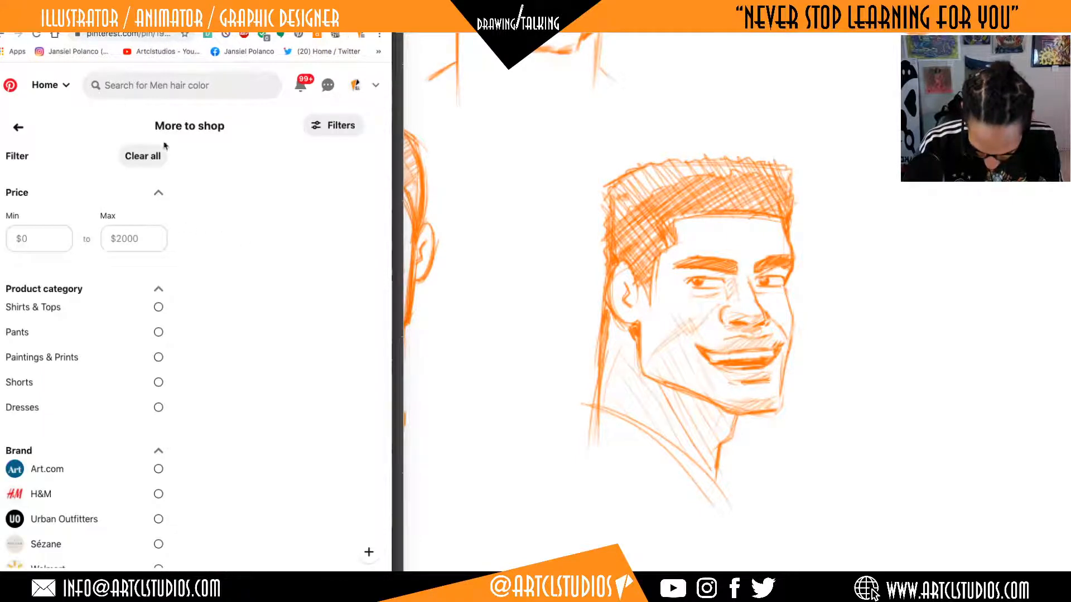
pyautogui.click(3, 36)
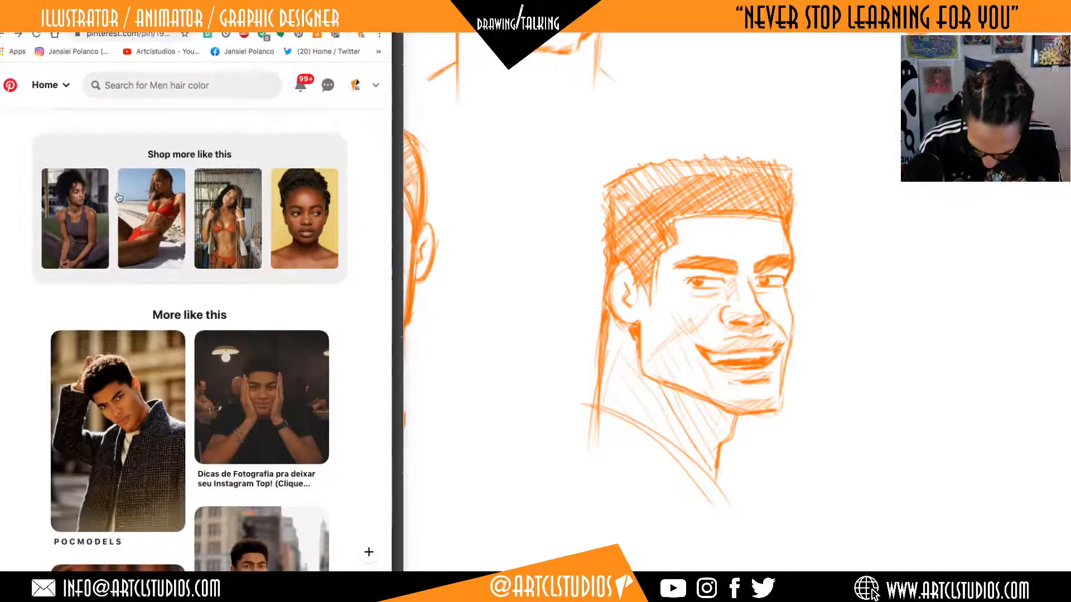
pyautogui.scroll(-6, 208, 244)
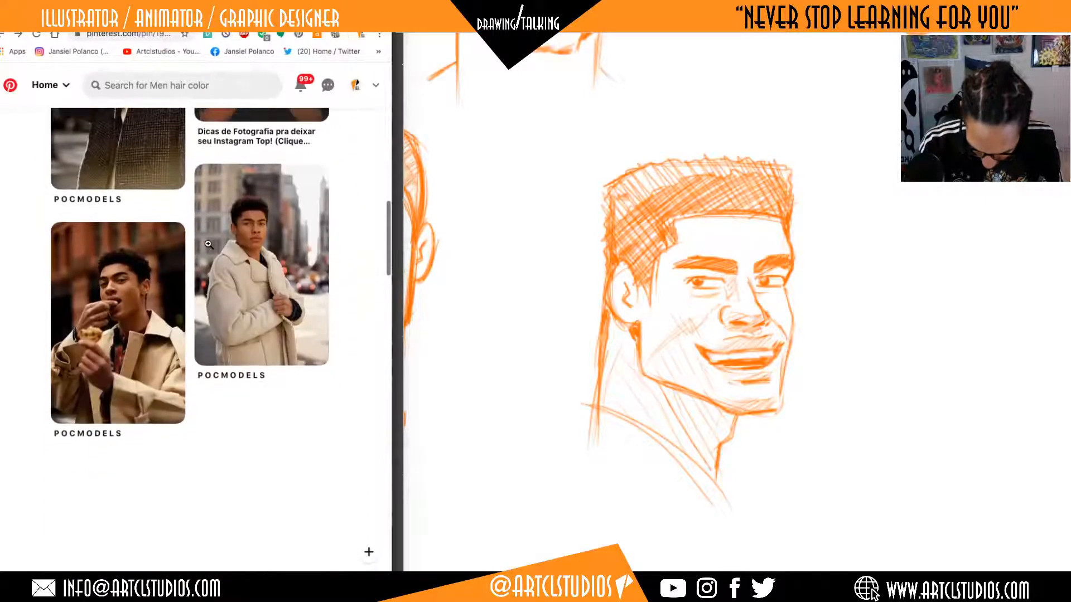
pyautogui.scroll(-7, 209, 245)
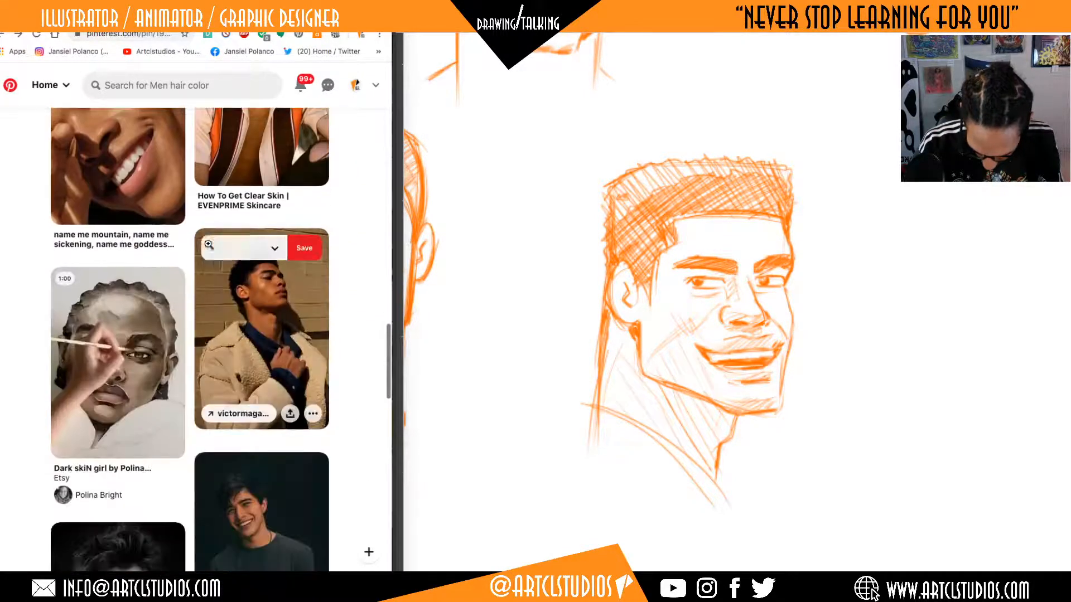
pyautogui.scroll(-8, 208, 245)
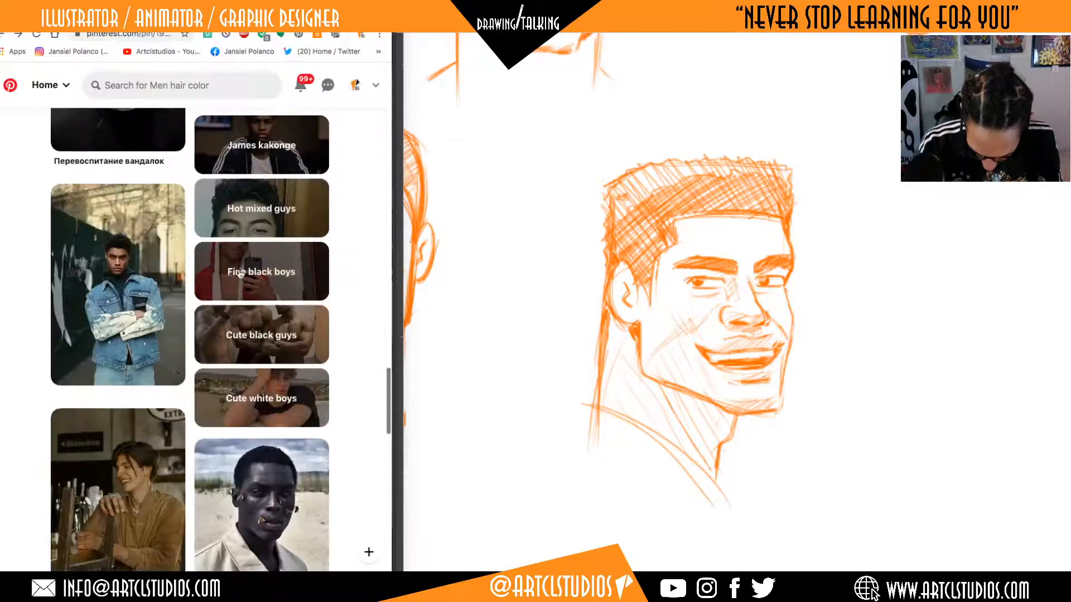
pyautogui.scroll(-3, 240, 274)
pyautogui.scroll(-1, 240, 274)
pyautogui.scroll(20, 240, 270)
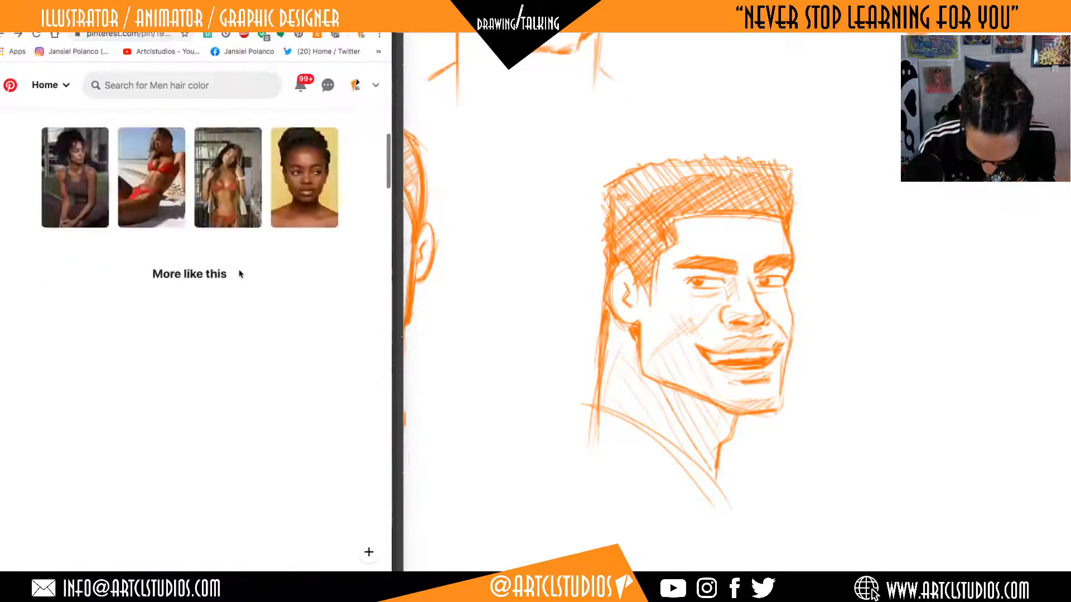
# Return to the previously viewed pin and look through its related portraits for a new reference.
pyautogui.click(1, 35)
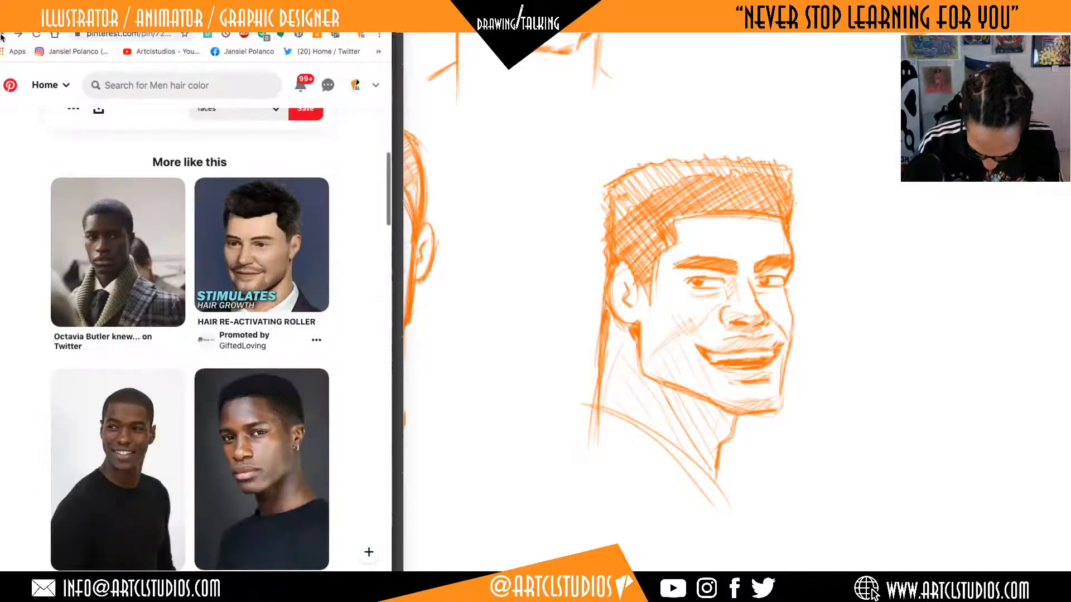
pyautogui.scroll(-15, 202, 315)
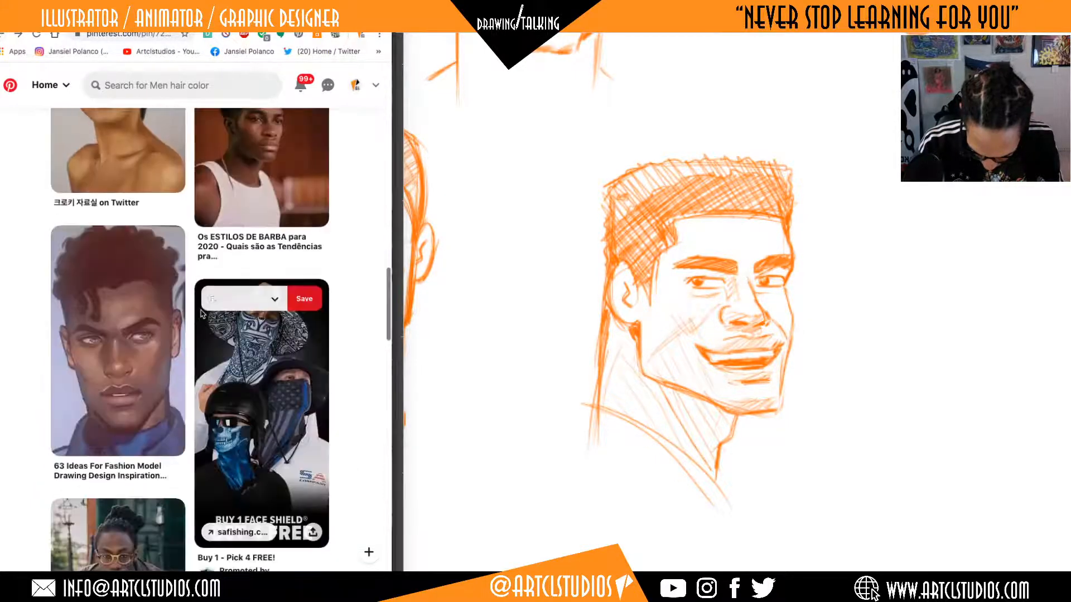
pyautogui.scroll(-4, 202, 315)
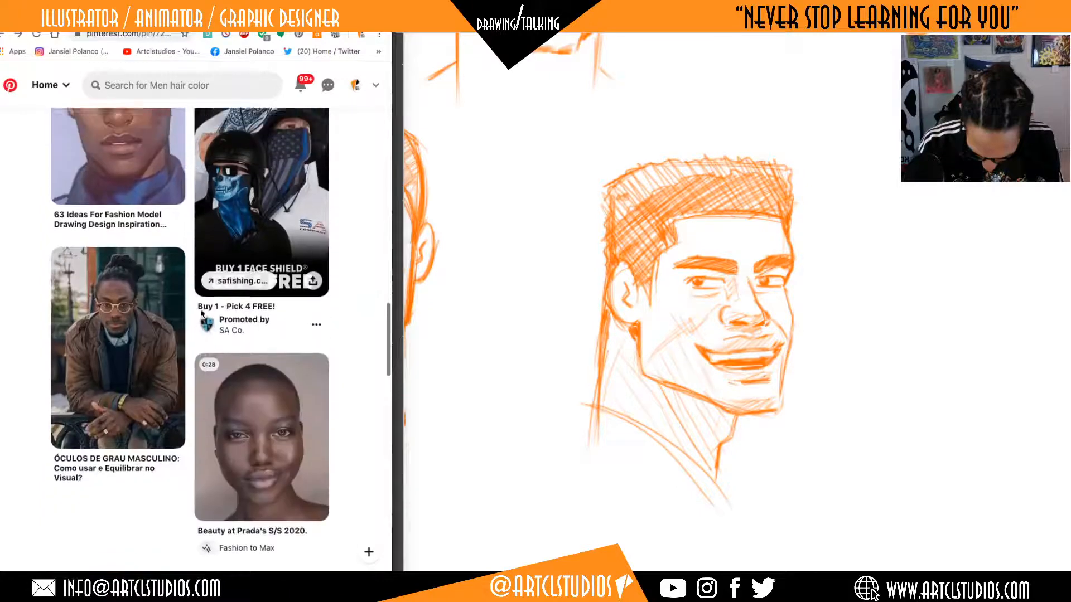
pyautogui.scroll(3, 147, 254)
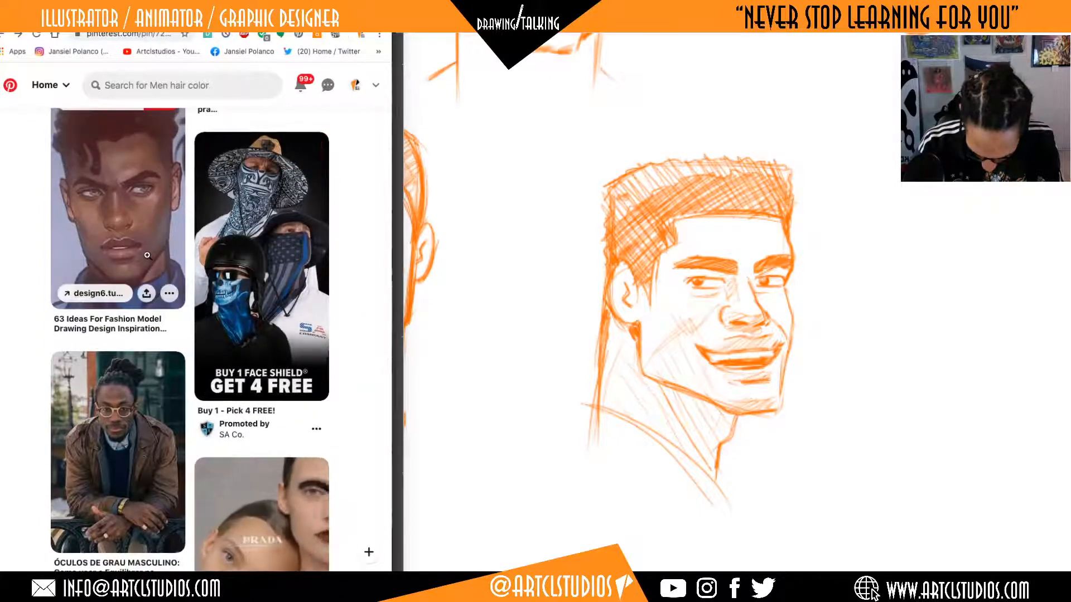
pyautogui.scroll(1, 147, 254)
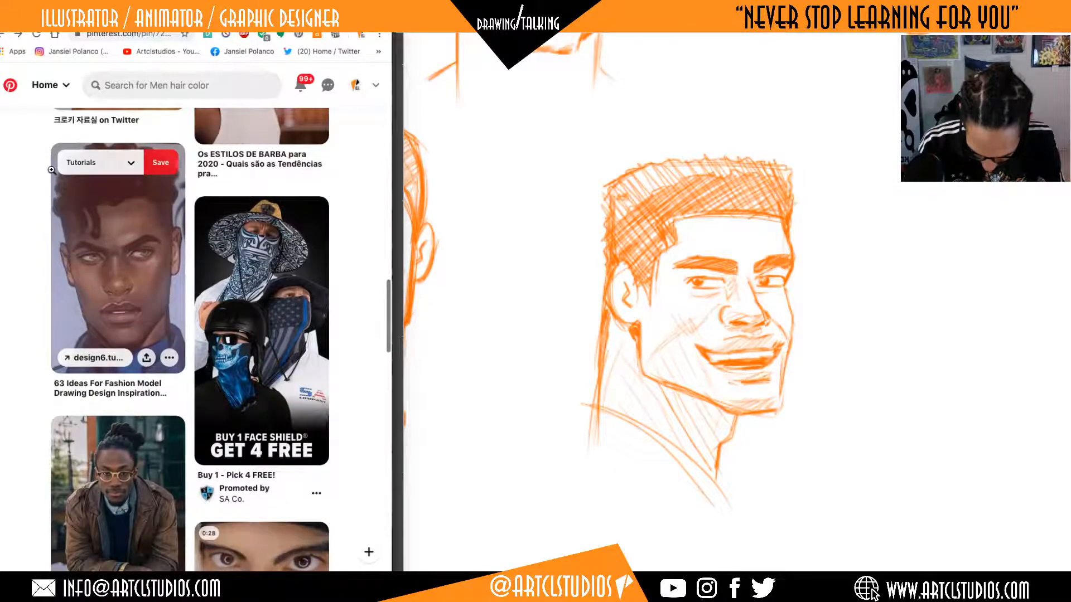
# Go back through the earlier portrait pins to the board of saved face pins, checking related portraits on the way.
pyautogui.click(3, 37)
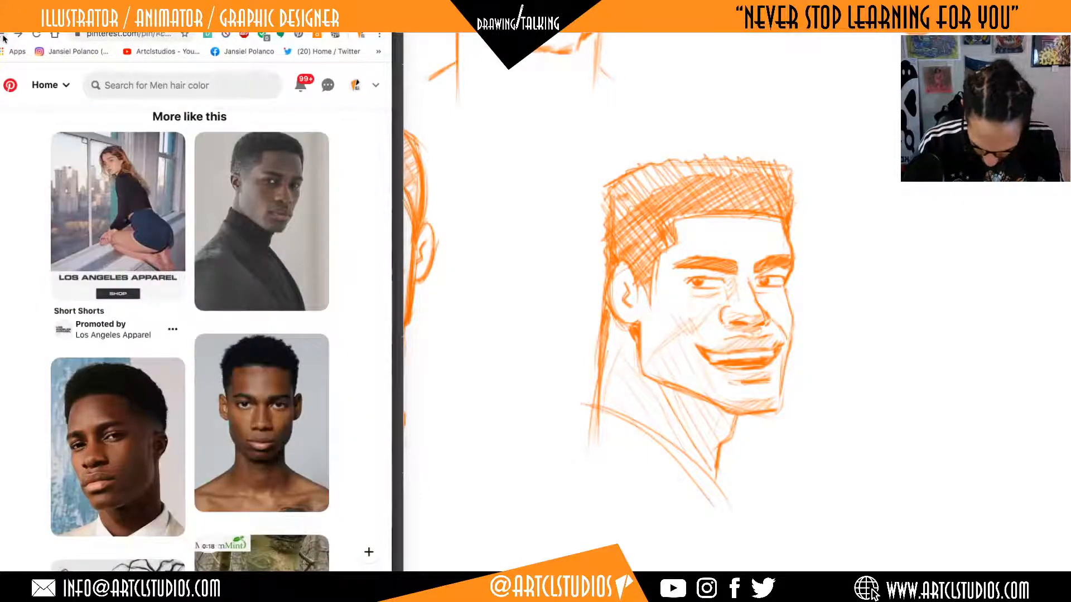
pyautogui.scroll(-2, 167, 251)
pyautogui.scroll(-6, 174, 257)
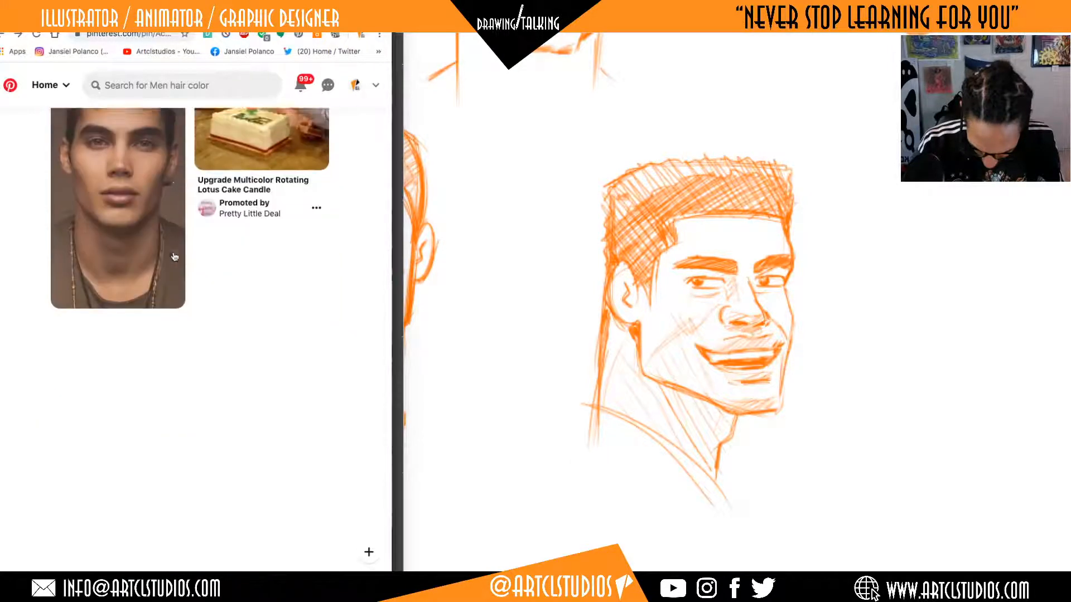
pyautogui.scroll(-2, 174, 256)
pyautogui.scroll(5, 175, 256)
pyautogui.click(174, 257)
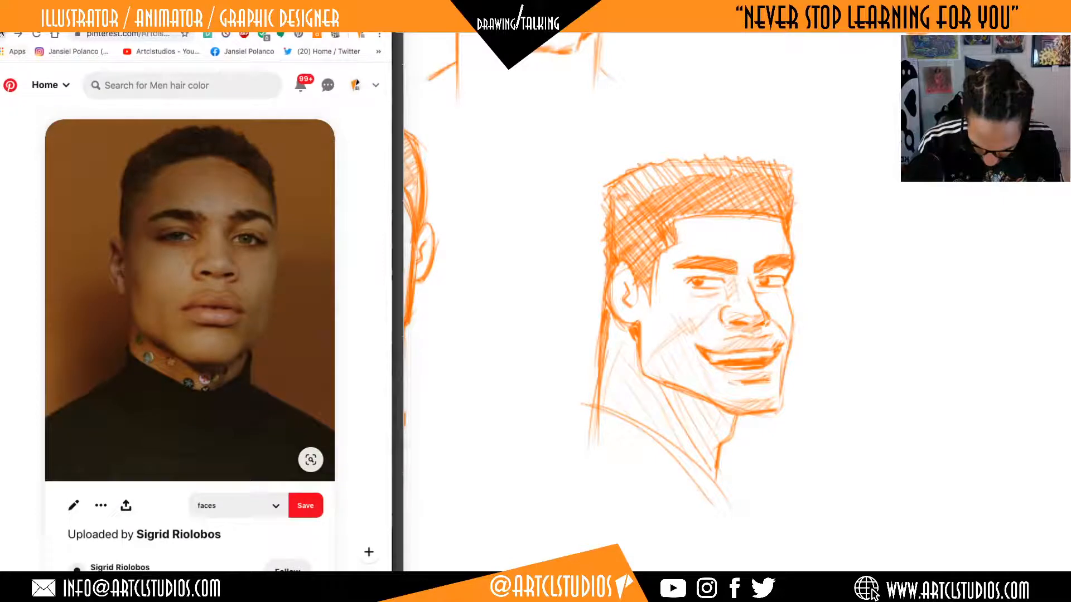
pyautogui.click(19, 34)
# Look through the board's saved portraits and open the pin of the woman with a colourful headwrap and red earrings.
pyautogui.scroll(-5, 123, 284)
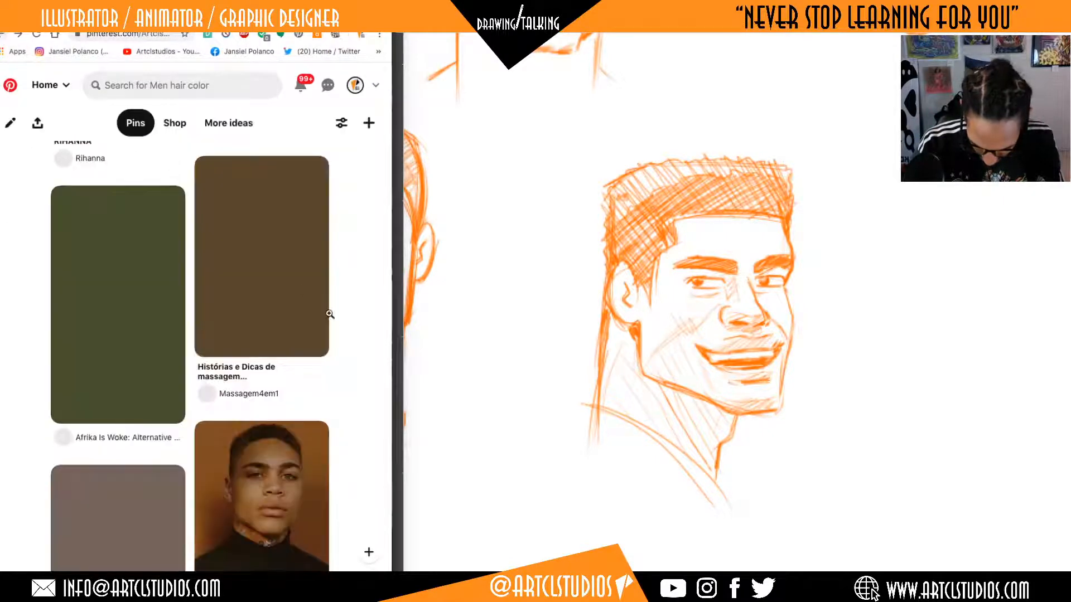
pyautogui.scroll(-5, 123, 284)
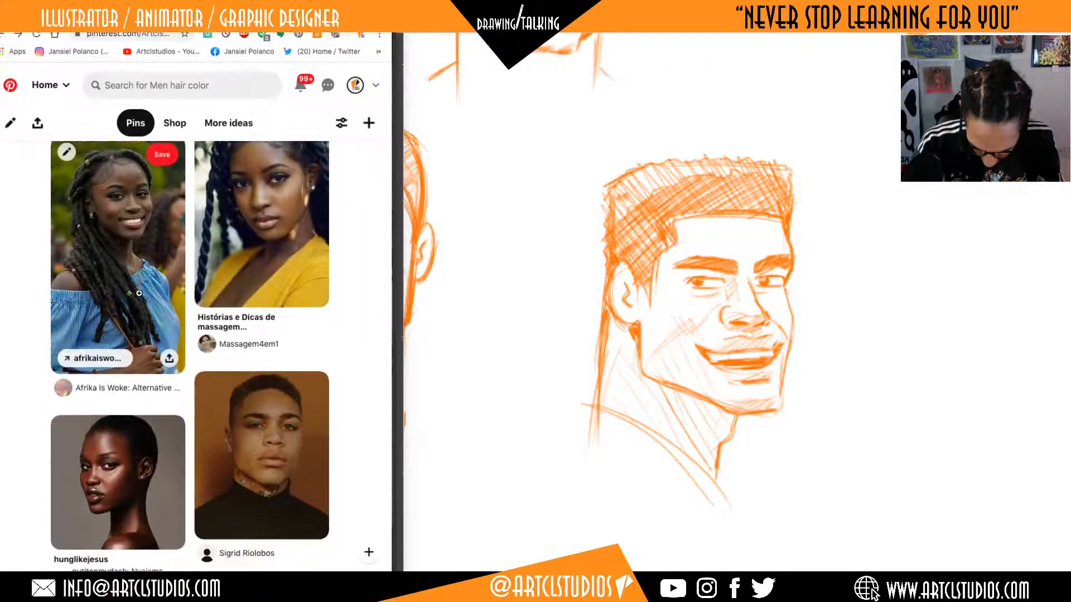
pyautogui.scroll(-9, 139, 294)
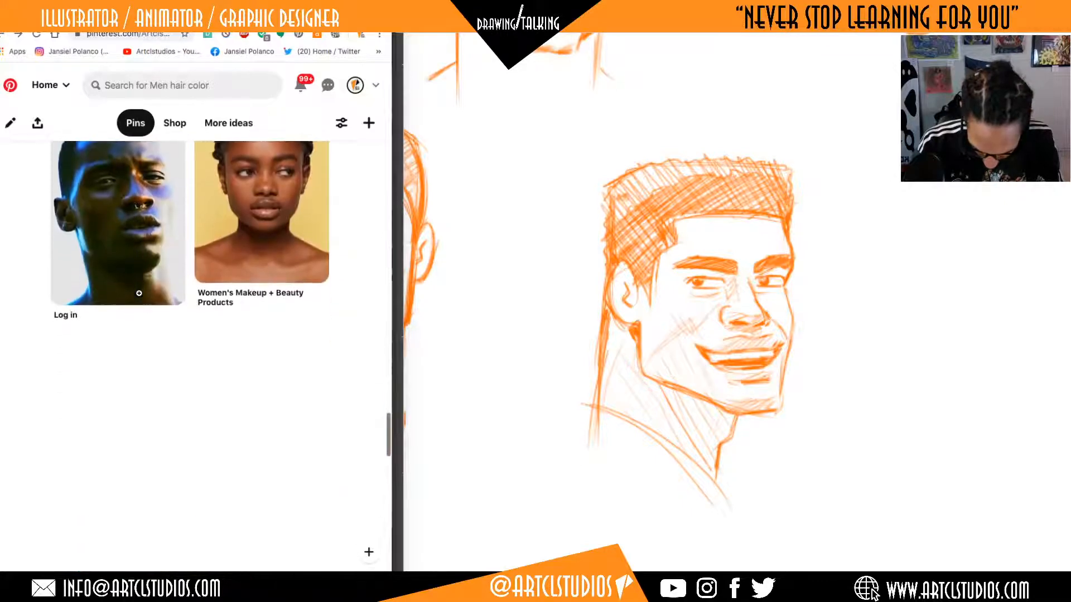
pyautogui.scroll(-10, 138, 294)
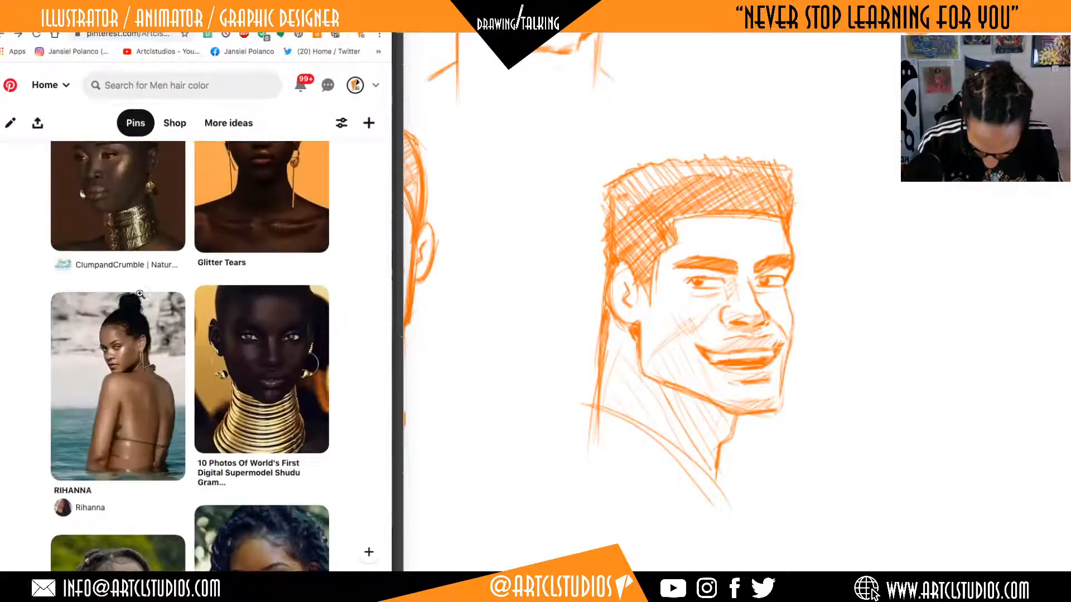
pyautogui.scroll(6, 140, 293)
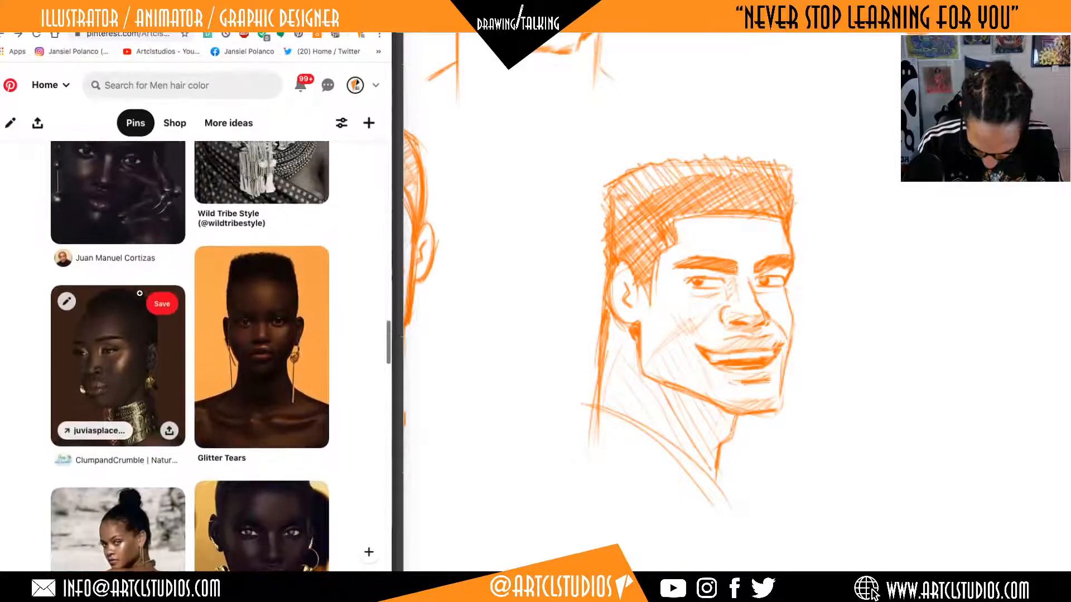
pyautogui.scroll(1, 141, 294)
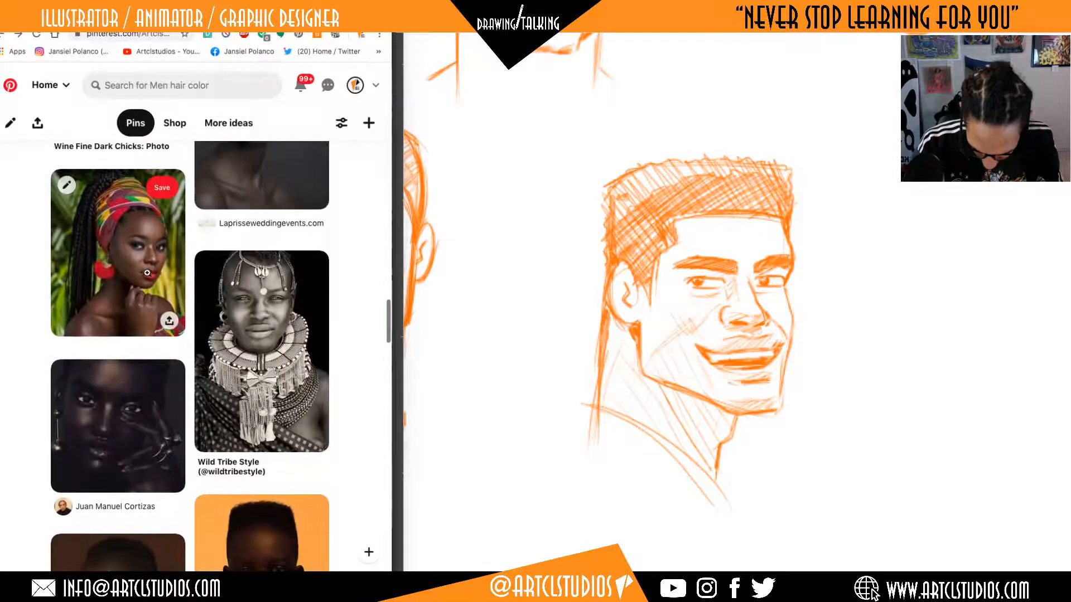
pyautogui.click(144, 269)
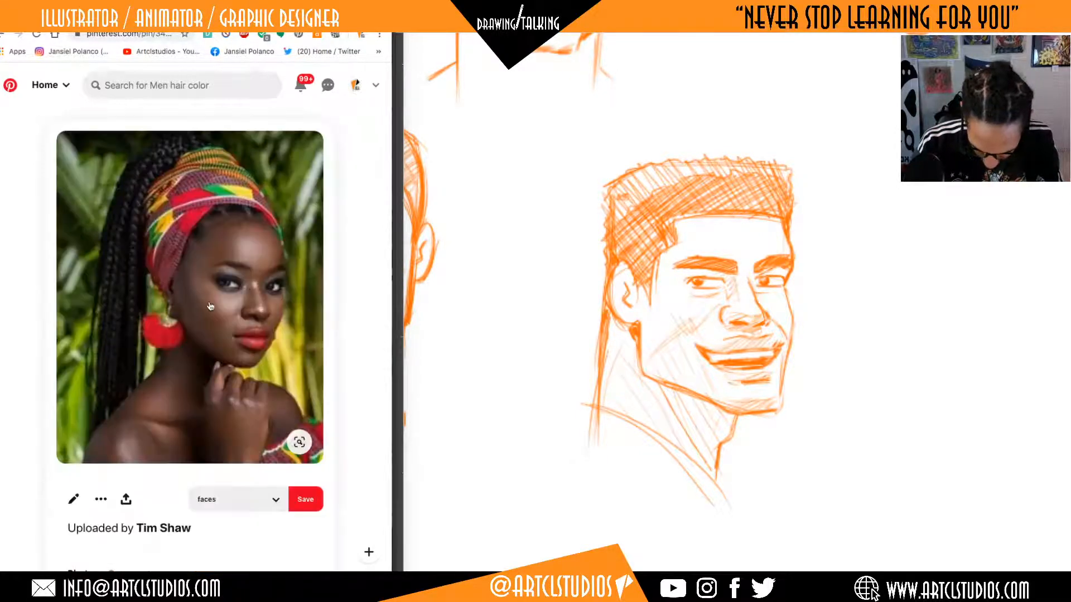
# Open the related pin "The Flight of the Afflatus" as the next portrait reference.
pyautogui.scroll(-6, 209, 305)
pyautogui.scroll(-4, 210, 306)
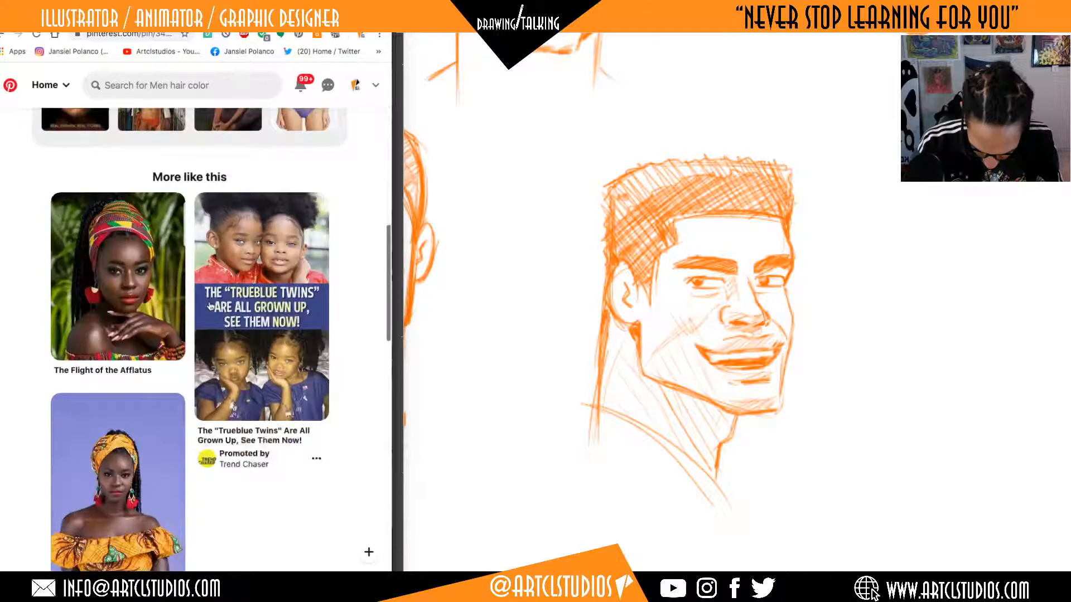
pyautogui.scroll(-1, 210, 306)
pyautogui.scroll(1, 210, 306)
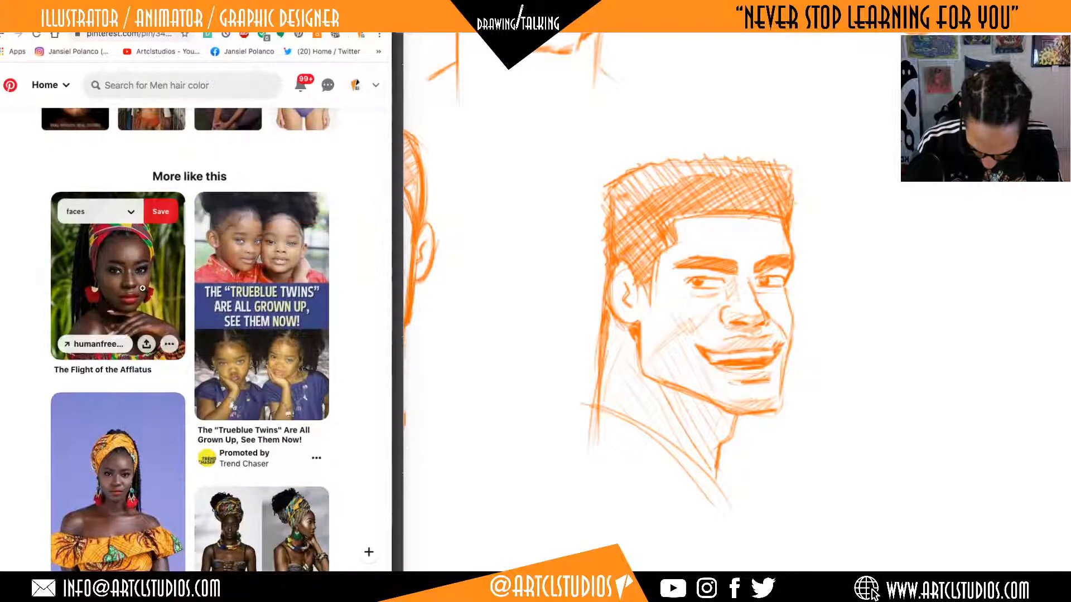
pyautogui.scroll(6, 142, 288)
pyautogui.scroll(-5, 143, 289)
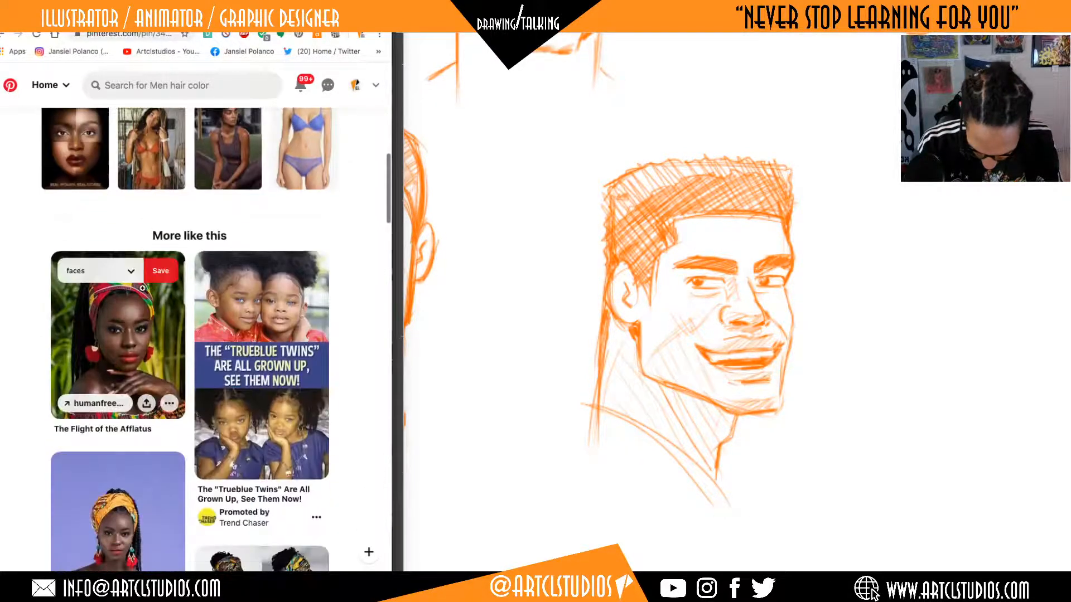
pyautogui.click(147, 314)
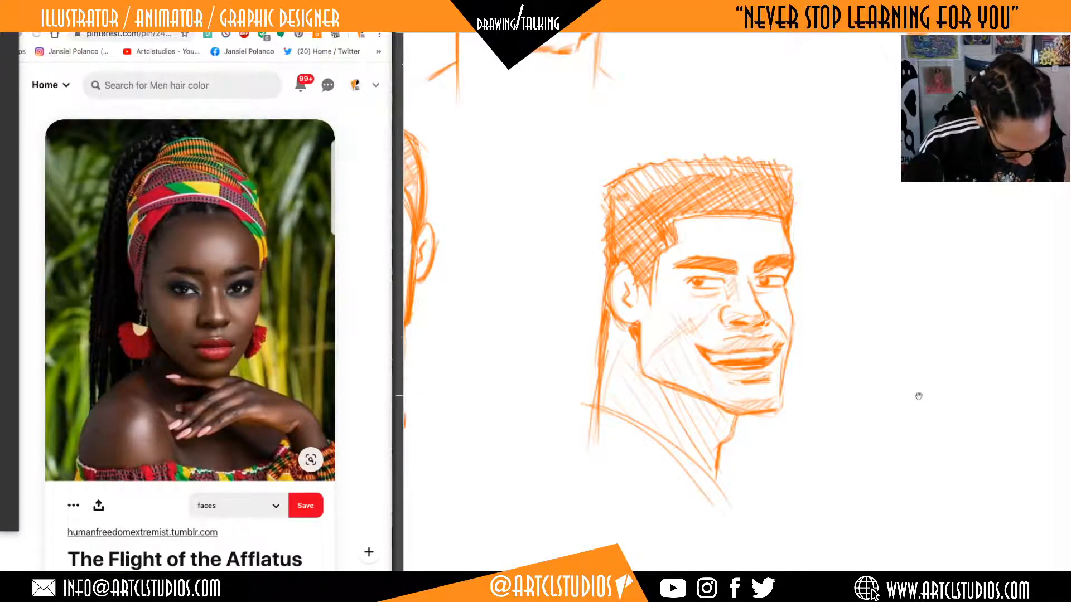
# Touch up the contour of the smiling man's far cheek and jaw with short orange strokes.
pyautogui.moveTo(915, 395); pyautogui.dragTo(756, 384)
pyautogui.moveTo(833, 399); pyautogui.dragTo(758, 405)
pyautogui.moveTo(817, 310); pyautogui.dragTo(786, 316)
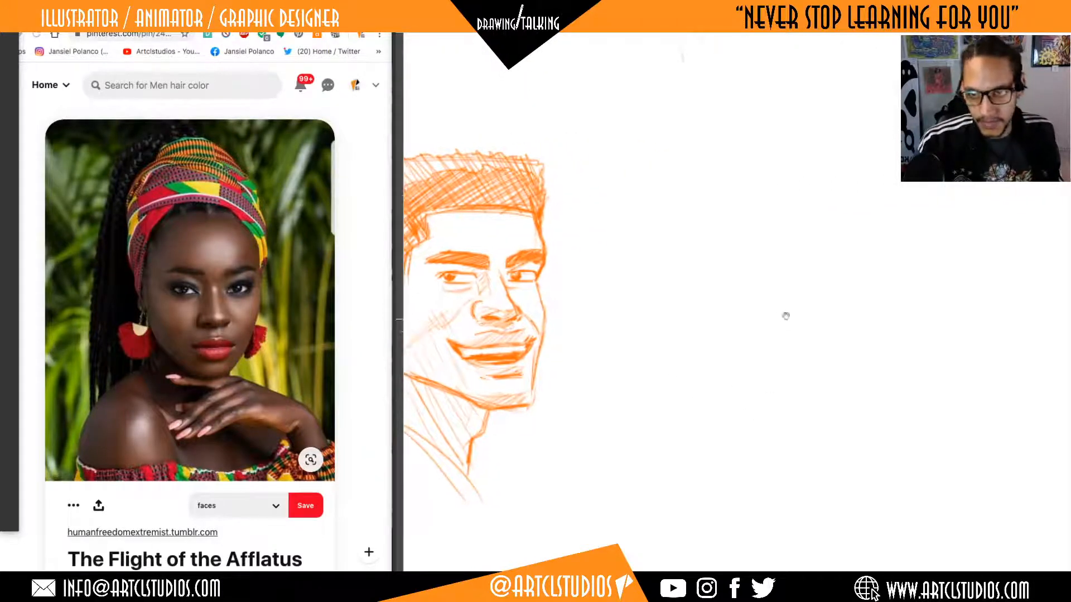
pyautogui.moveTo(799, 402)
pyautogui.mouseDown()
pyautogui.moveTo(760, 399)
pyautogui.moveTo(865, 387)
pyautogui.moveTo(915, 397)
pyautogui.mouseUp()
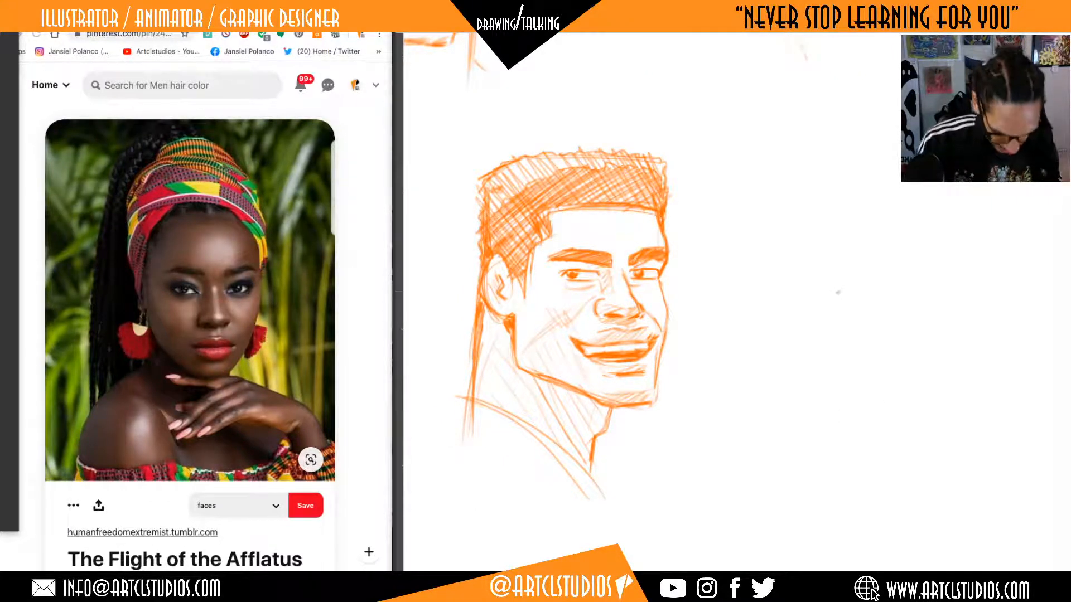
pyautogui.moveTo(879, 286)
pyautogui.mouseDown()
pyautogui.moveTo(841, 316)
pyautogui.moveTo(808, 320)
pyautogui.moveTo(834, 303)
pyautogui.moveTo(810, 423)
pyautogui.moveTo(819, 365)
pyautogui.moveTo(849, 379)
pyautogui.moveTo(834, 217)
pyautogui.mouseUp()
pyautogui.moveTo(848, 306); pyautogui.dragTo(832, 311)
pyautogui.moveTo(649, 280); pyautogui.dragTo(680, 333)
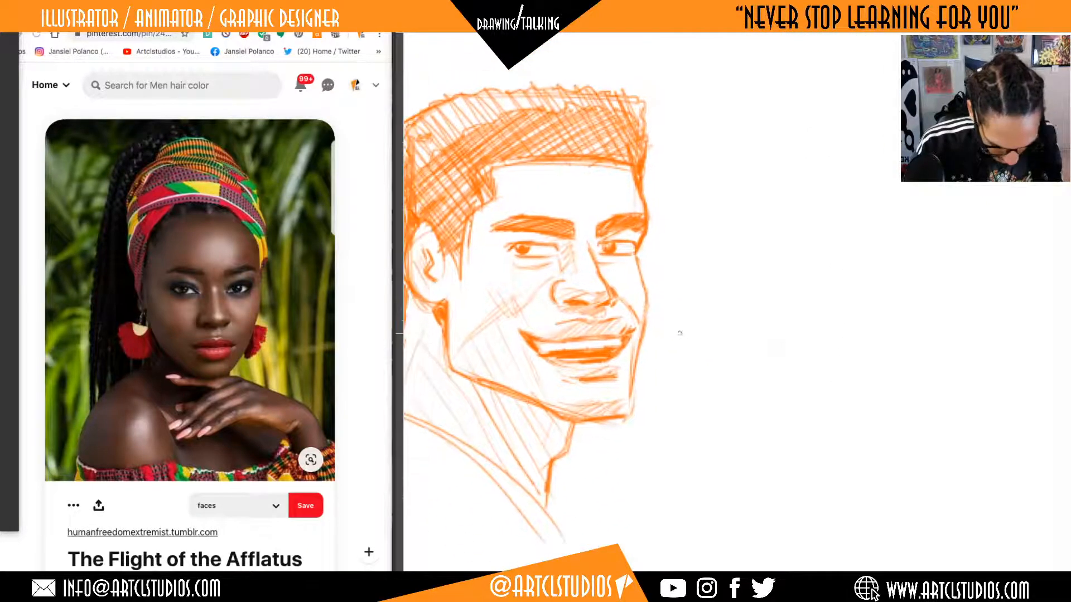
pyautogui.moveTo(626, 416); pyautogui.dragTo(630, 412)
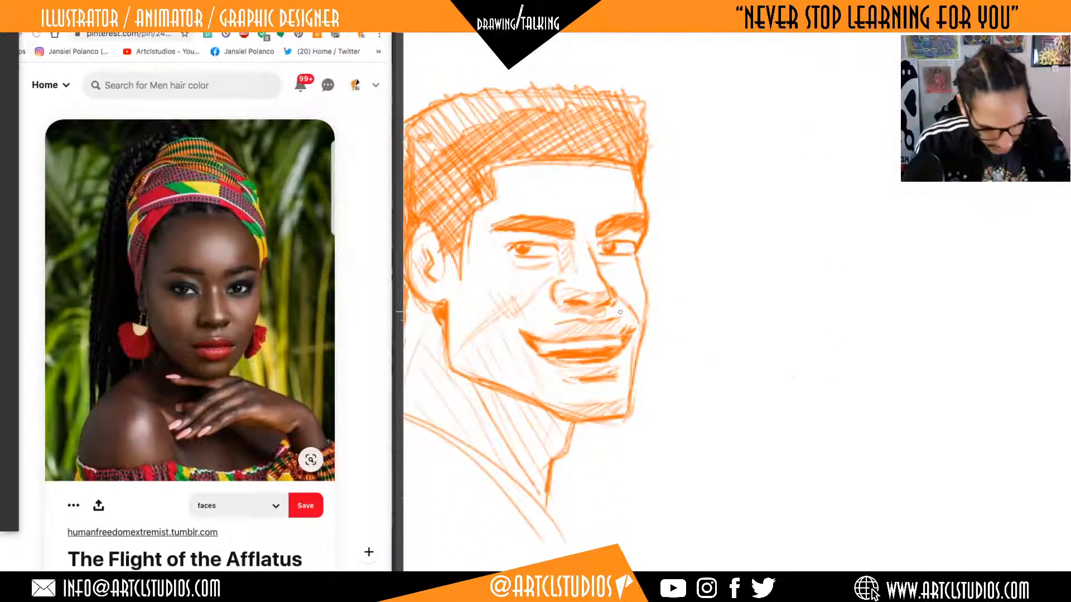
pyautogui.moveTo(835, 400); pyautogui.dragTo(790, 426)
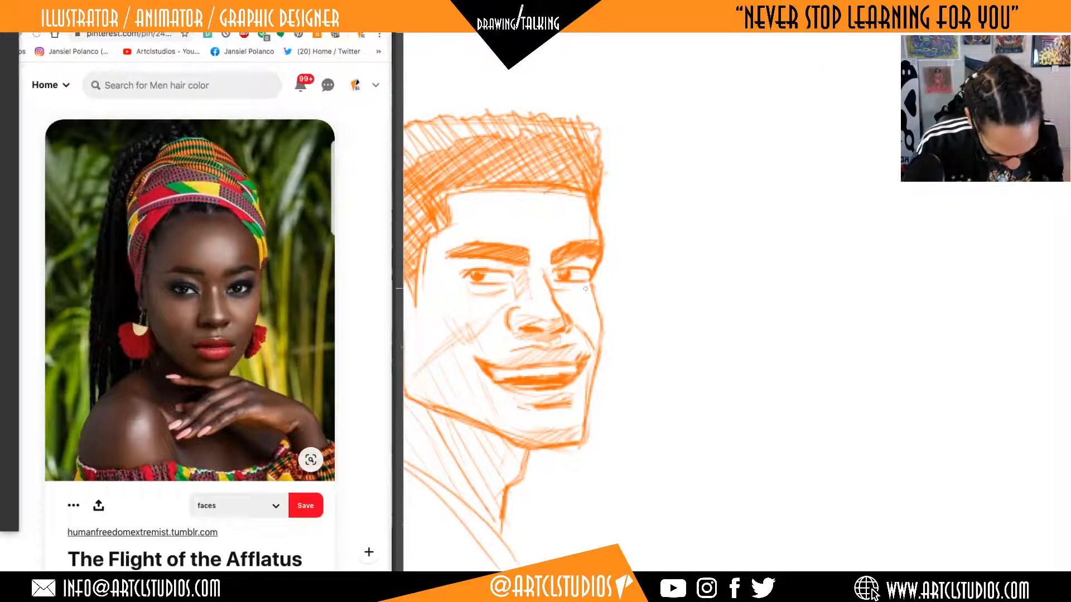
pyautogui.moveTo(599, 352); pyautogui.dragTo(601, 326)
pyautogui.moveTo(592, 287); pyautogui.dragTo(600, 316)
pyautogui.moveTo(797, 387); pyautogui.dragTo(762, 433)
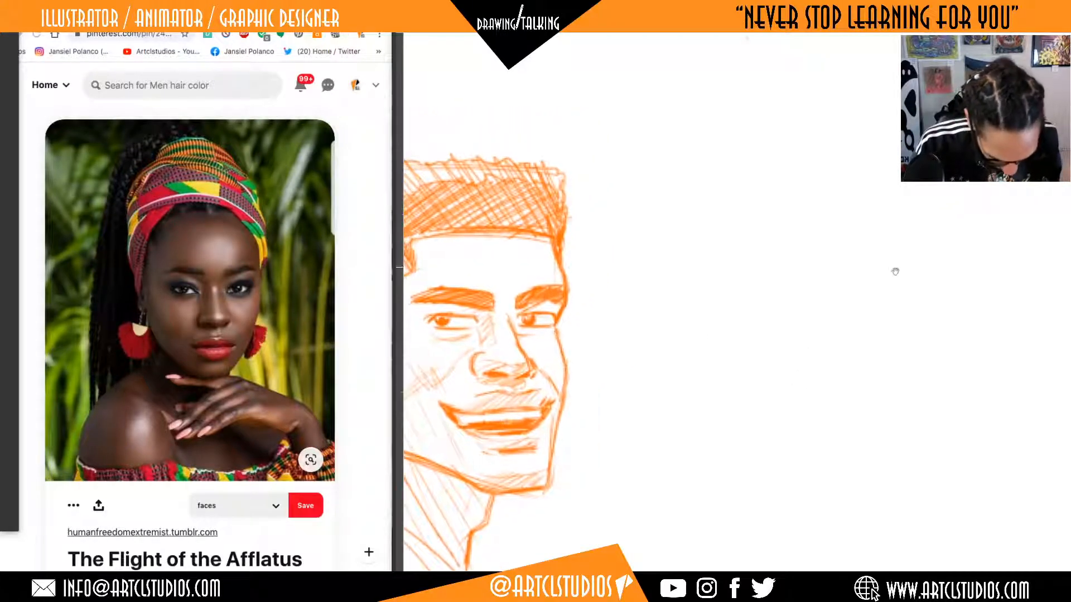
# Sketch the outer shape and curved lower edge of the woman's headwrap in the blank area beside the smiling man.
pyautogui.moveTo(846, 305); pyautogui.dragTo(827, 300)
pyautogui.moveTo(858, 354); pyautogui.dragTo(833, 352)
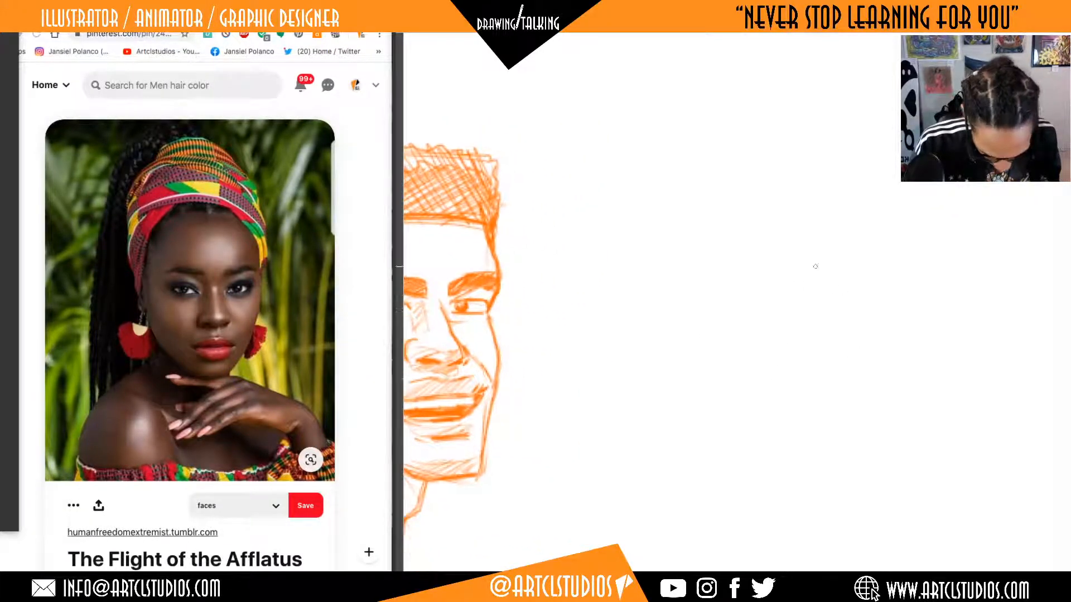
pyautogui.moveTo(795, 434); pyautogui.dragTo(744, 356)
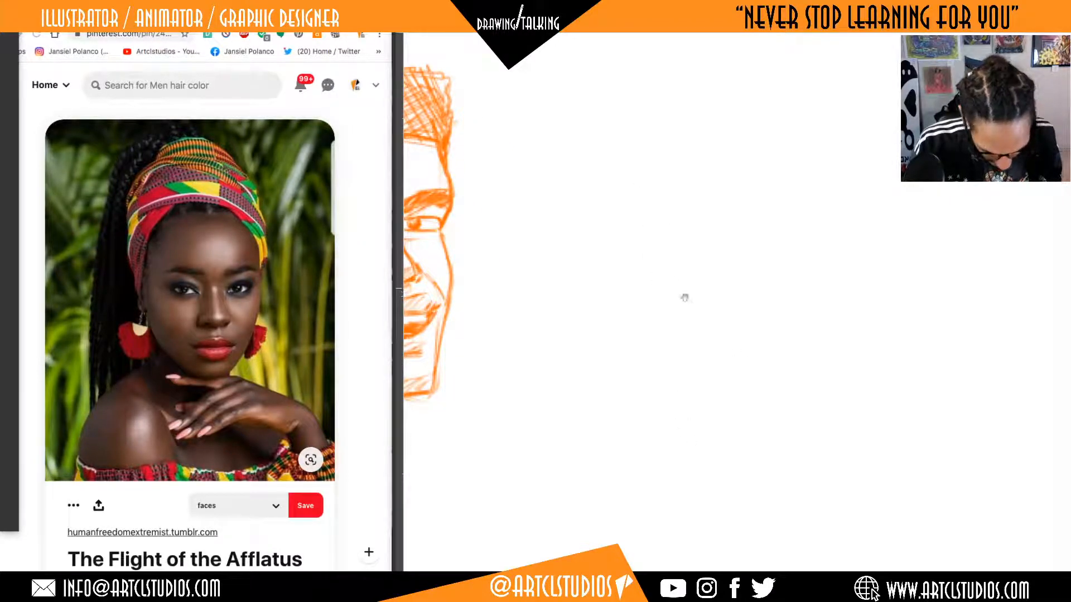
pyautogui.moveTo(684, 296); pyautogui.dragTo(696, 354)
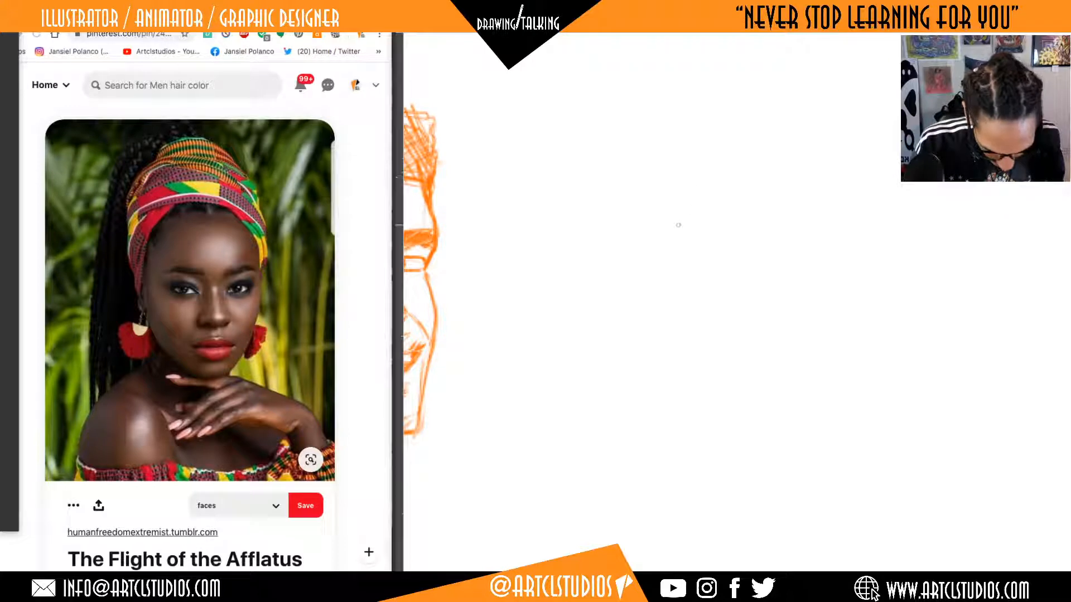
pyautogui.moveTo(654, 261); pyautogui.dragTo(661, 202)
pyautogui.moveTo(713, 127); pyautogui.dragTo(755, 112)
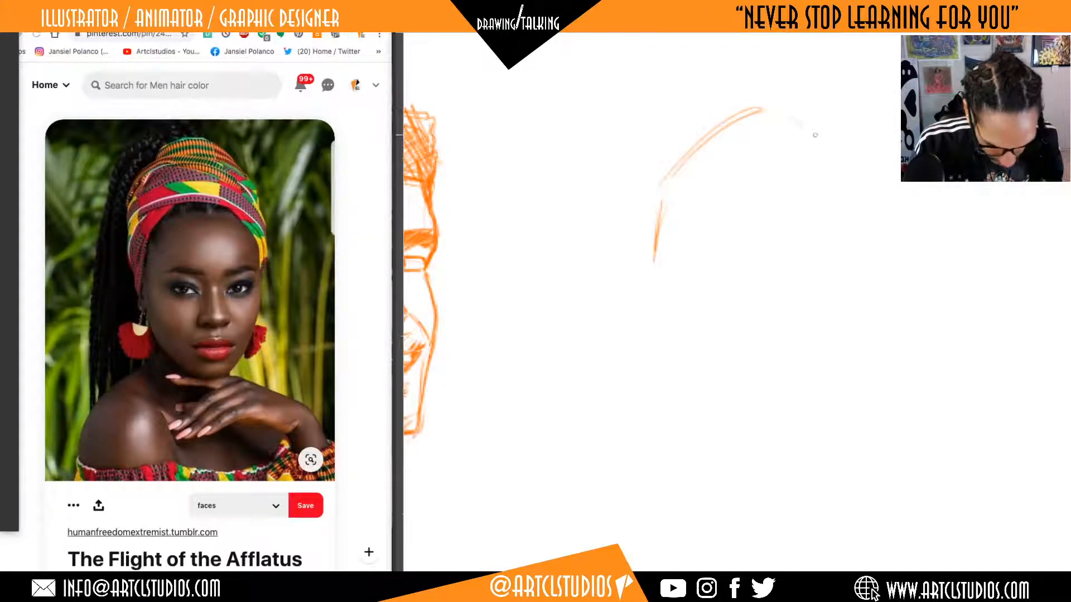
pyautogui.moveTo(815, 135); pyautogui.dragTo(880, 188)
pyautogui.moveTo(653, 261)
pyautogui.mouseDown()
pyautogui.moveTo(766, 201)
pyautogui.moveTo(899, 231)
pyautogui.mouseUp()
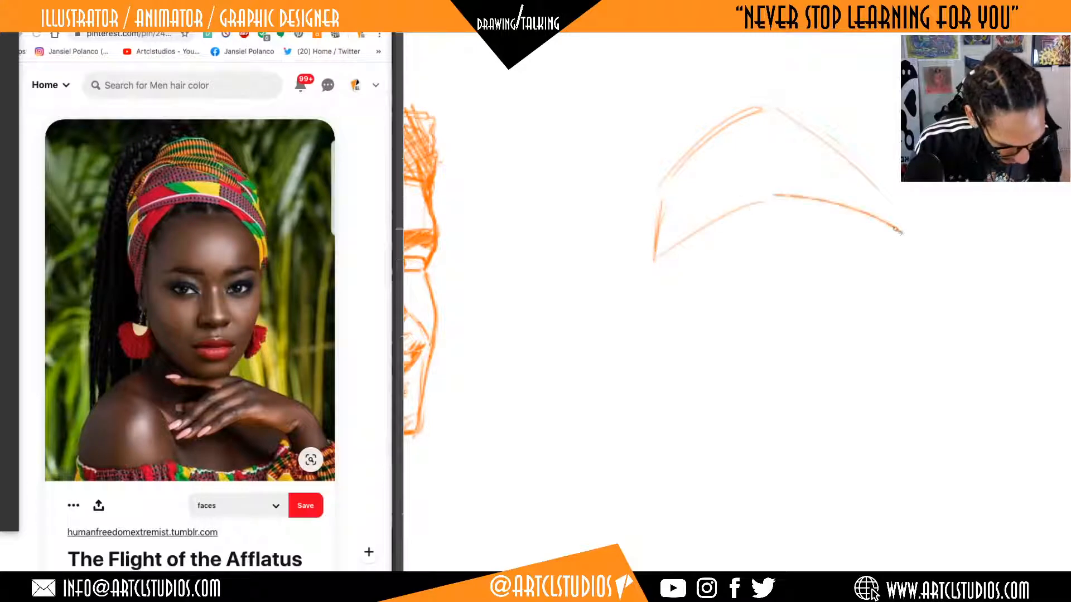
pyautogui.moveTo(880, 192); pyautogui.dragTo(877, 231)
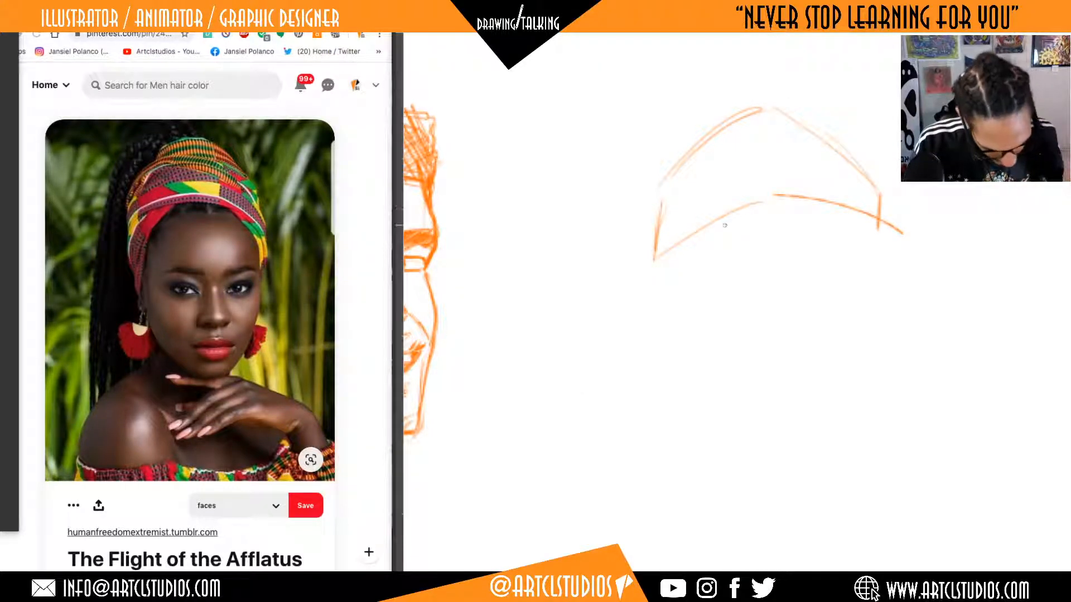
# Draw the headwrap's inner edge curving over the forehead and down to a point at the near temple.
pyautogui.moveTo(725, 210); pyautogui.dragTo(816, 206)
pyautogui.moveTo(789, 202)
pyautogui.mouseDown()
pyautogui.moveTo(726, 210)
pyautogui.moveTo(680, 270)
pyautogui.moveTo(676, 306)
pyautogui.mouseUp()
pyautogui.moveTo(694, 252); pyautogui.dragTo(678, 279)
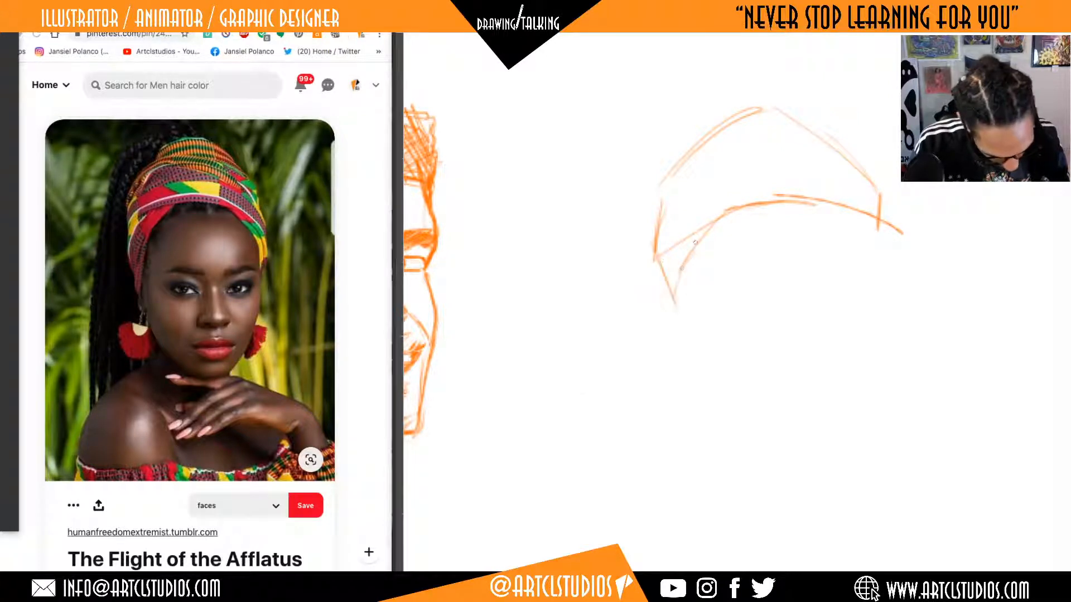
pyautogui.moveTo(725, 215); pyautogui.dragTo(697, 248)
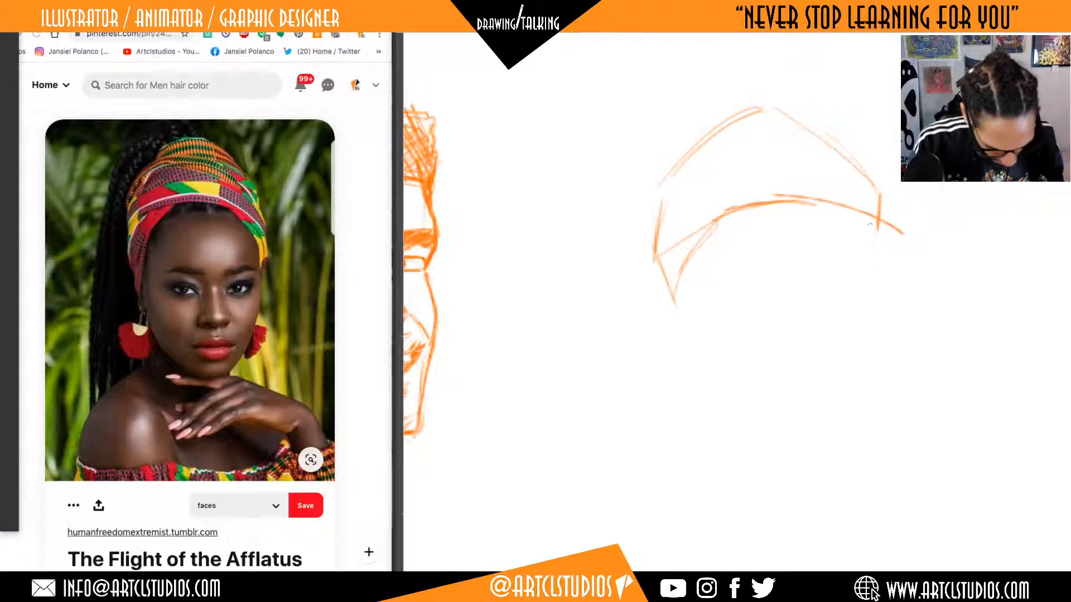
# Block in the woman's face outline below the headwrap with an angular jaw, a narrow chin and a straight far side.
pyautogui.moveTo(869, 341); pyautogui.dragTo(871, 415)
pyautogui.moveTo(877, 234); pyautogui.dragTo(874, 356)
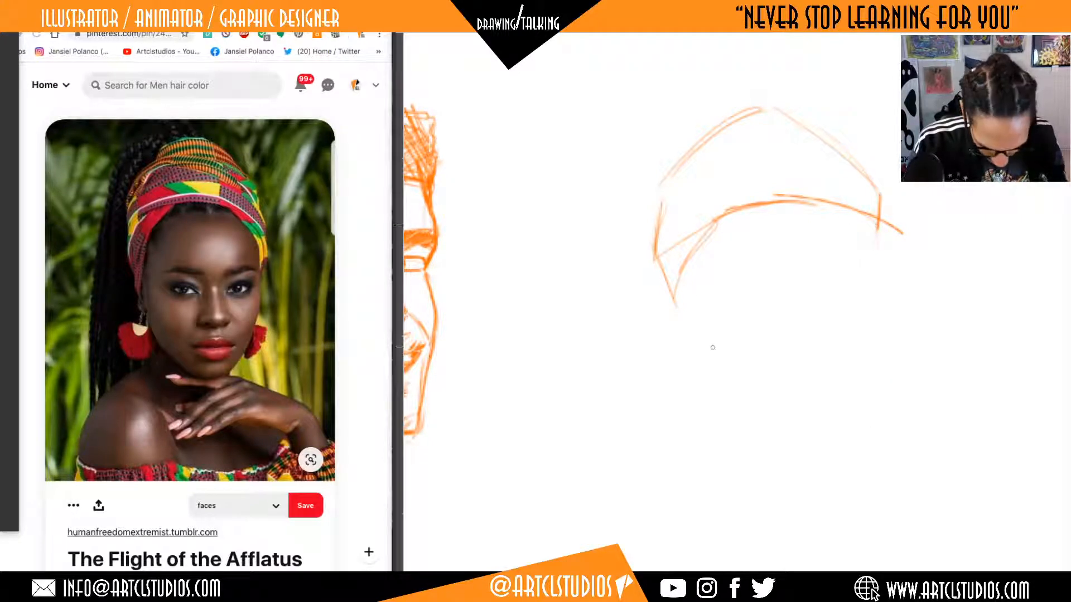
pyautogui.moveTo(684, 283); pyautogui.dragTo(702, 364)
pyautogui.moveTo(679, 289)
pyautogui.mouseDown()
pyautogui.moveTo(706, 391)
pyautogui.moveTo(785, 438)
pyautogui.mouseUp()
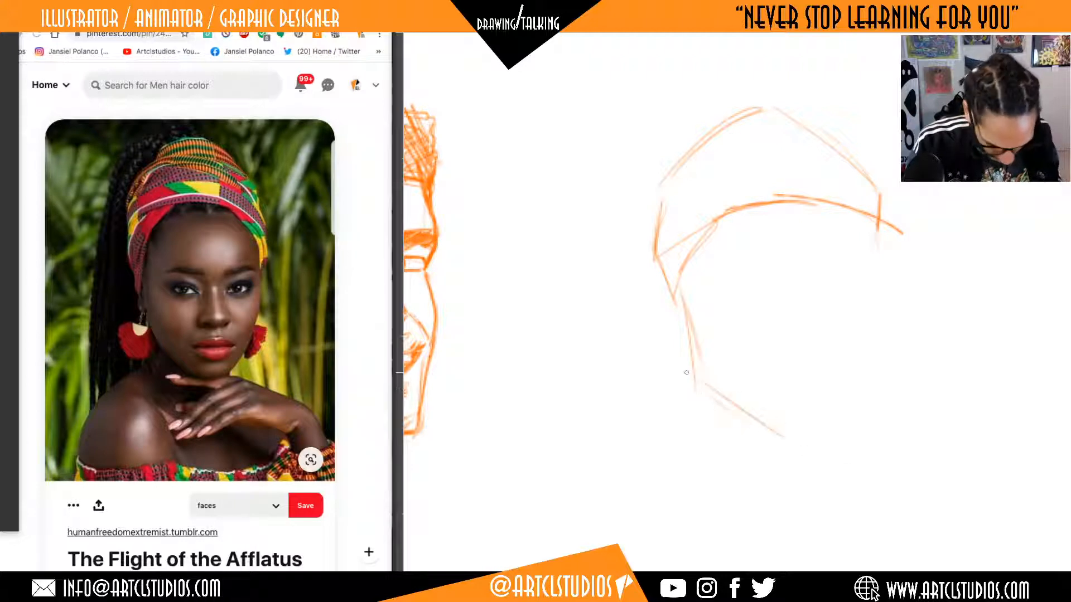
pyautogui.moveTo(705, 384); pyautogui.dragTo(786, 440)
pyautogui.moveTo(814, 404)
pyautogui.mouseDown()
pyautogui.moveTo(878, 369)
pyautogui.moveTo(861, 400)
pyautogui.moveTo(892, 400)
pyautogui.moveTo(927, 348)
pyautogui.moveTo(932, 306)
pyautogui.mouseUp()
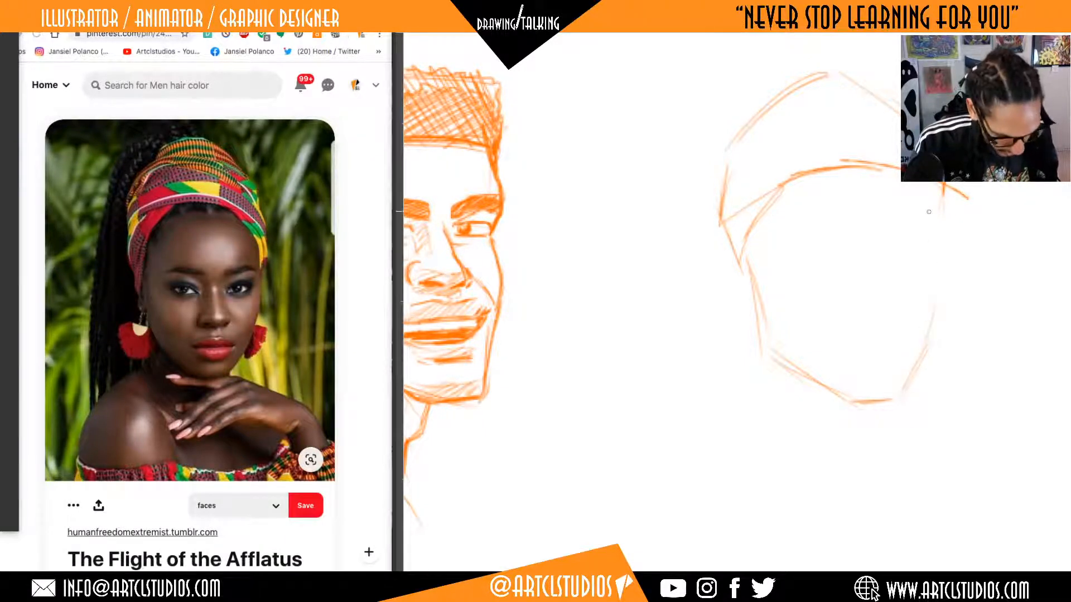
pyautogui.moveTo(936, 187); pyautogui.dragTo(932, 287)
pyautogui.moveTo(936, 214)
pyautogui.mouseDown()
pyautogui.moveTo(932, 326)
pyautogui.moveTo(908, 383)
pyautogui.mouseUp()
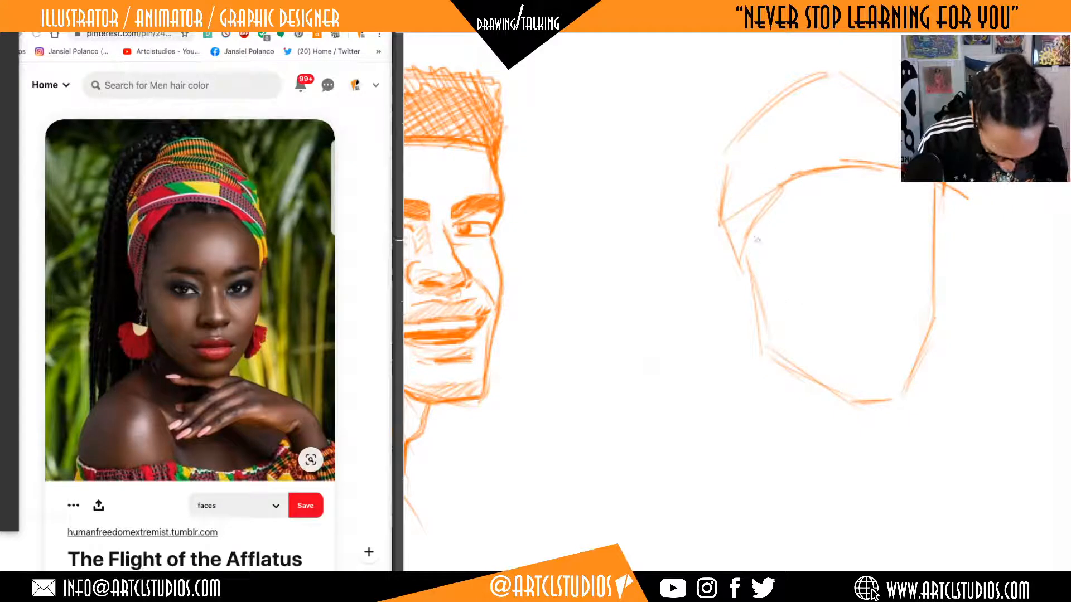
# Darken the near cheek and jaw line and build up the headwrap's edge around the forehead and both temples.
pyautogui.moveTo(745, 251)
pyautogui.mouseDown()
pyautogui.moveTo(760, 343)
pyautogui.moveTo(803, 377)
pyautogui.mouseUp()
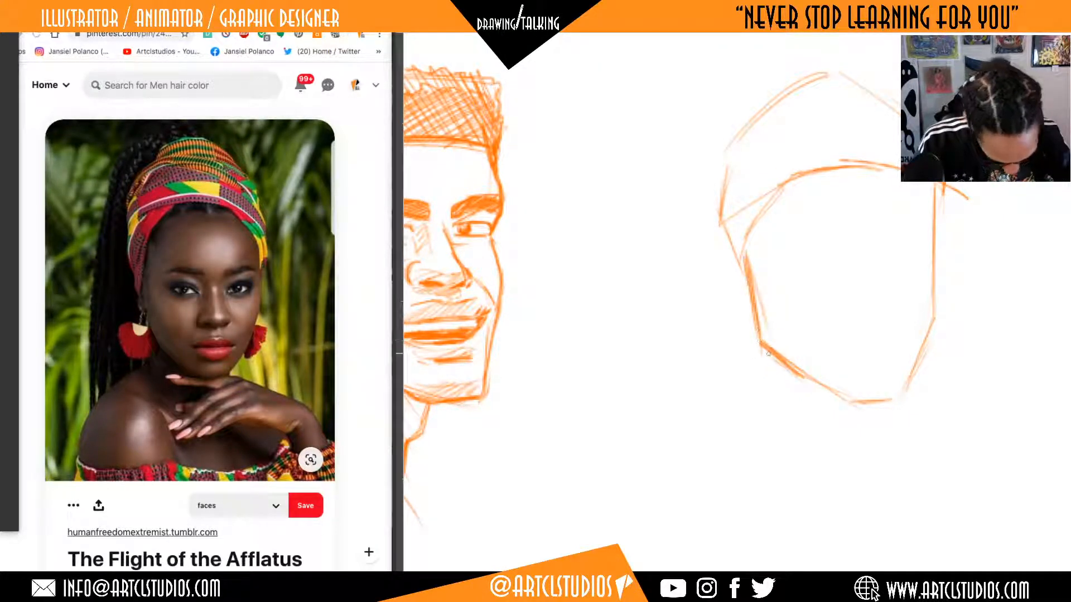
pyautogui.moveTo(742, 268)
pyautogui.mouseDown()
pyautogui.moveTo(746, 296)
pyautogui.moveTo(745, 240)
pyautogui.moveTo(736, 271)
pyautogui.moveTo(731, 257)
pyautogui.moveTo(743, 201)
pyautogui.mouseUp()
pyautogui.moveTo(745, 248)
pyautogui.mouseDown()
pyautogui.moveTo(799, 167)
pyautogui.moveTo(802, 190)
pyautogui.moveTo(883, 184)
pyautogui.mouseUp()
pyautogui.moveTo(803, 196)
pyautogui.mouseDown()
pyautogui.moveTo(892, 184)
pyautogui.moveTo(932, 218)
pyautogui.moveTo(942, 249)
pyautogui.mouseUp()
pyautogui.moveTo(914, 199)
pyautogui.mouseDown()
pyautogui.moveTo(931, 242)
pyautogui.moveTo(934, 228)
pyautogui.mouseUp()
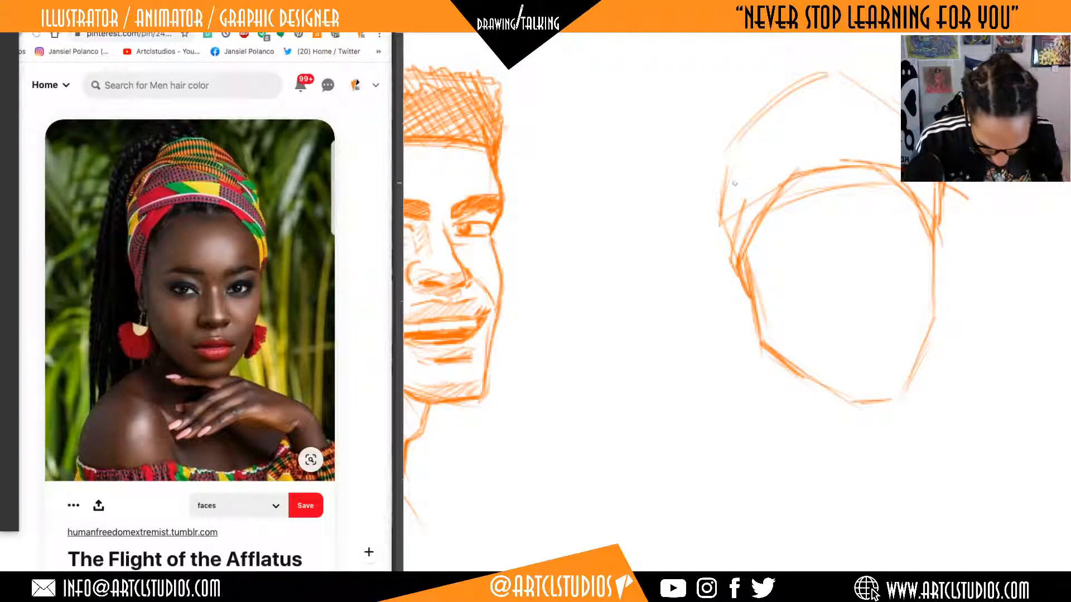
# Add curved fold bands across the headwrap and outline its raised crown.
pyautogui.moveTo(730, 191); pyautogui.dragTo(882, 174)
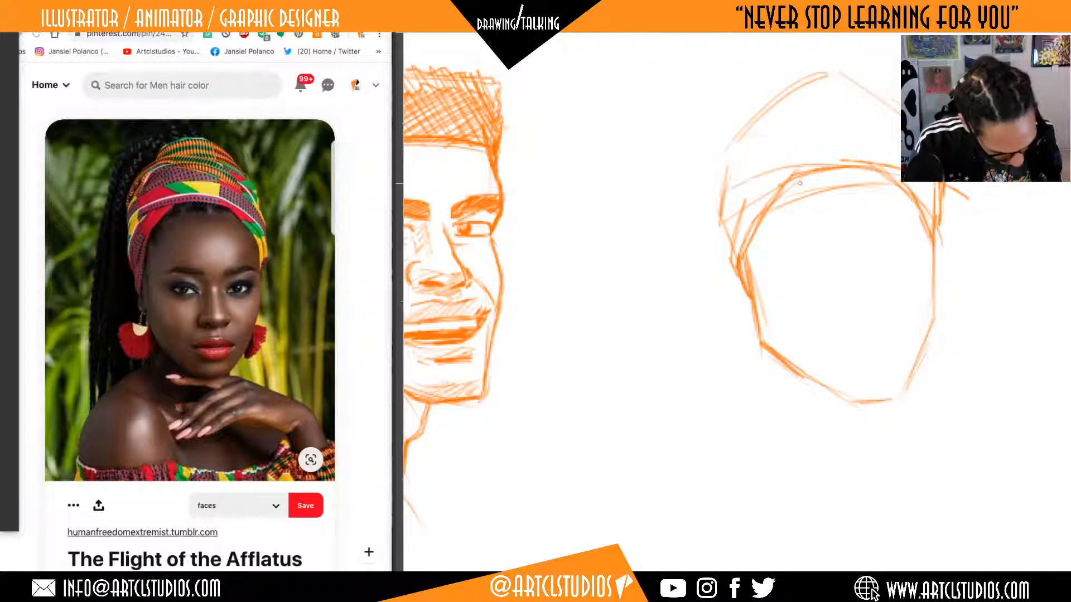
pyautogui.moveTo(760, 169); pyautogui.dragTo(884, 181)
pyautogui.moveTo(772, 108); pyautogui.dragTo(882, 151)
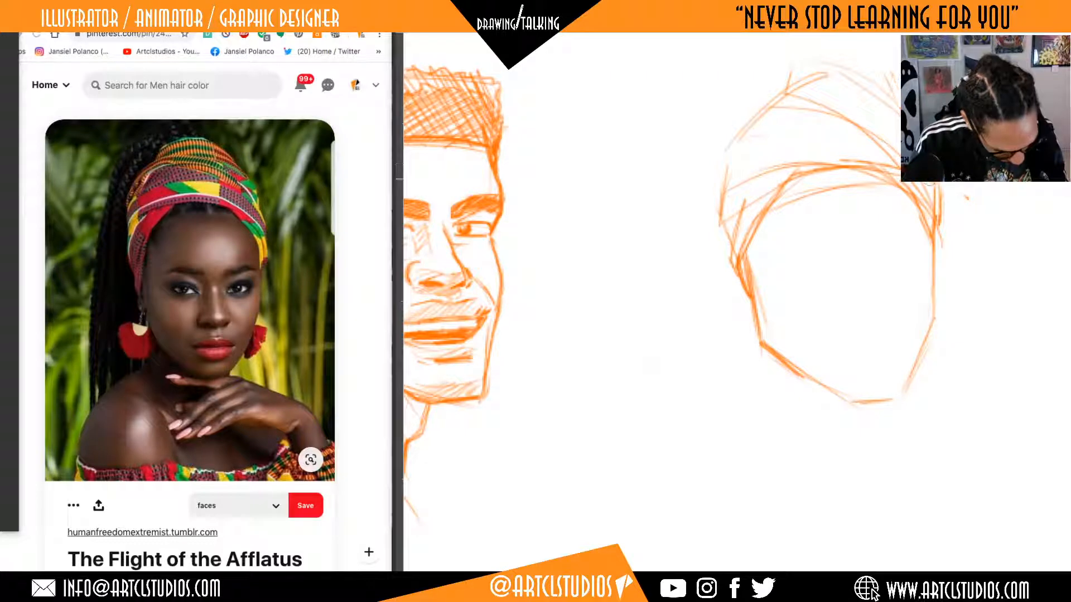
pyautogui.moveTo(788, 91); pyautogui.dragTo(783, 71)
pyautogui.moveTo(861, 70); pyautogui.dragTo(785, 70)
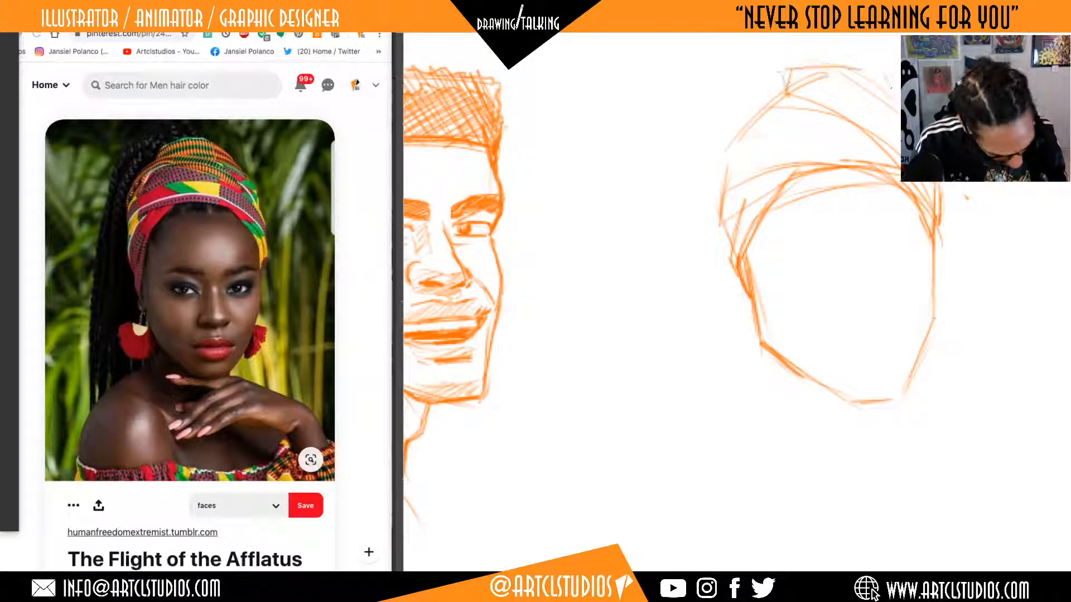
# Lasso the woman's whole head sketch, transform it to be slightly narrower, and deselect it.
pyautogui.moveTo(900, 251)
pyautogui.mouseDown()
pyautogui.moveTo(906, 275)
pyautogui.moveTo(889, 265)
pyautogui.mouseUp()
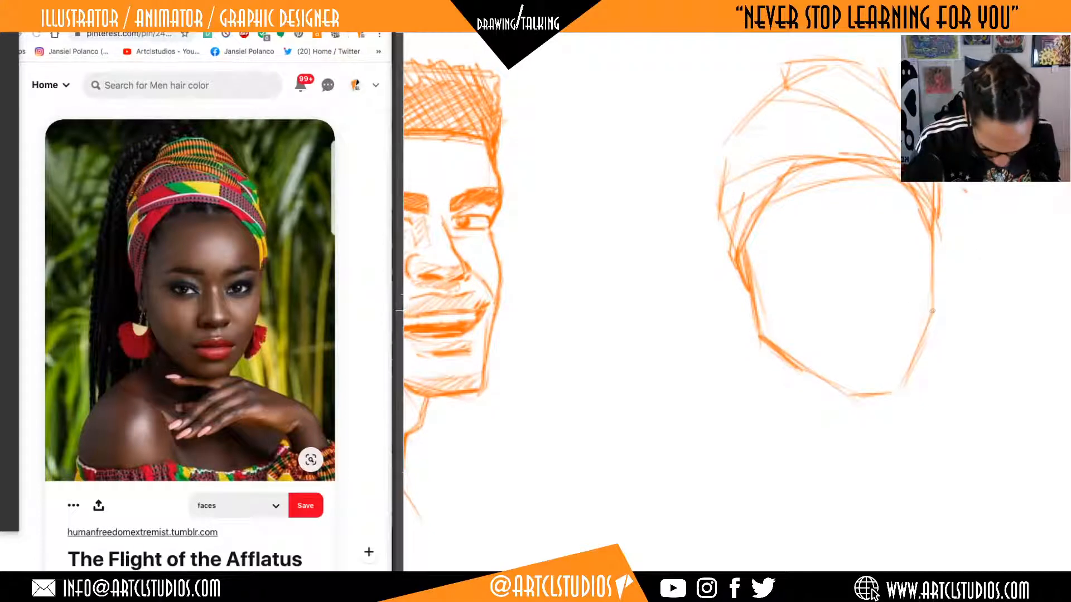
pyautogui.moveTo(956, 292); pyautogui.dragTo(936, 330)
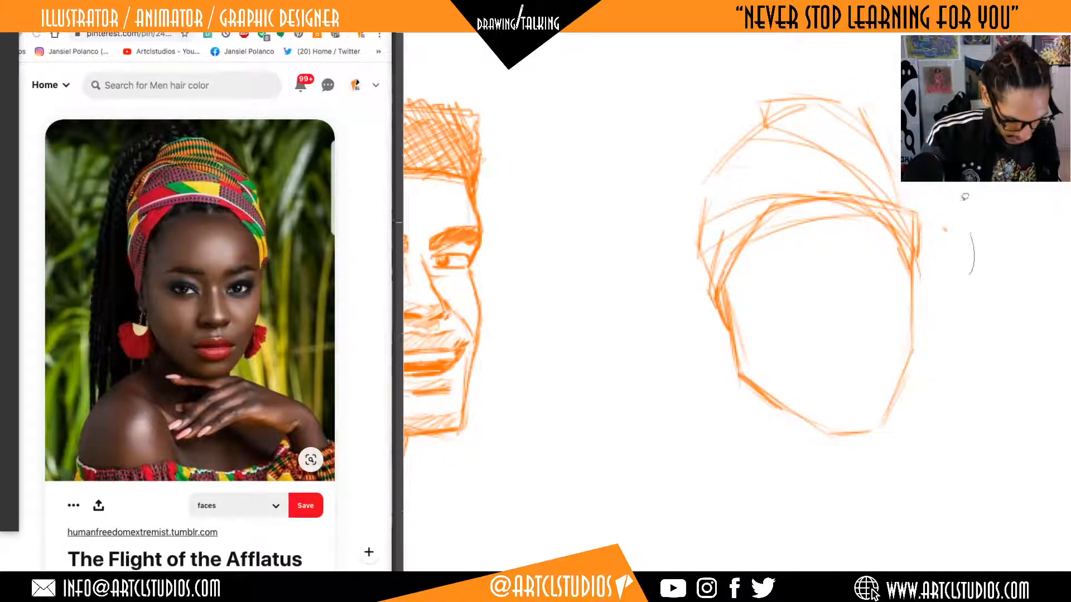
pyautogui.moveTo(965, 196)
pyautogui.mouseDown()
pyautogui.moveTo(693, 456)
pyautogui.moveTo(982, 267)
pyautogui.mouseUp()
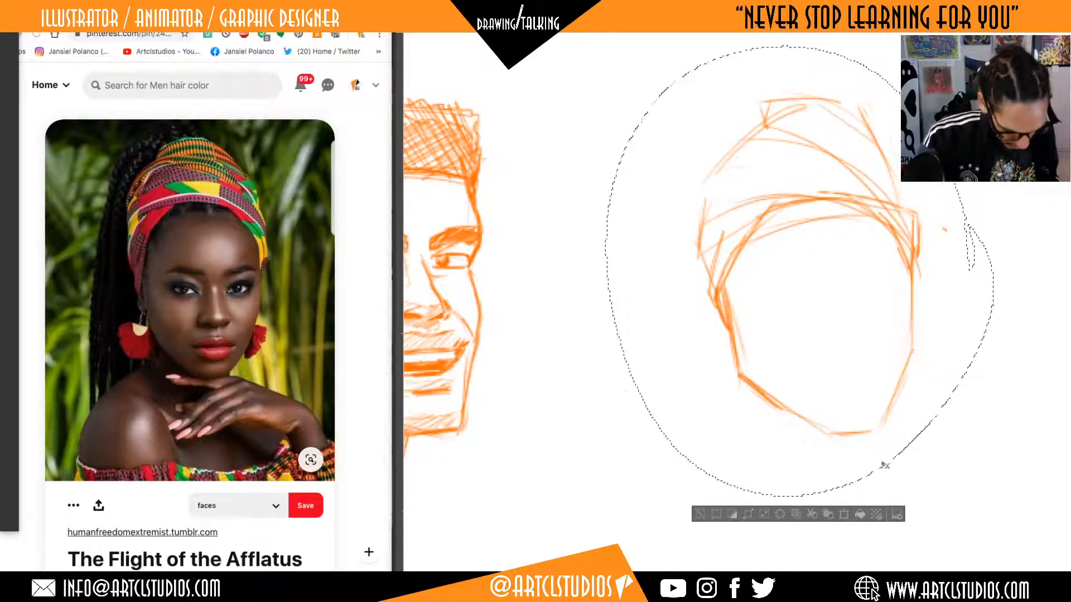
pyautogui.hotkey('ctrl', 't')
pyautogui.moveTo(993, 272)
pyautogui.mouseDown()
pyautogui.moveTo(951, 271)
pyautogui.moveTo(976, 272)
pyautogui.moveTo(962, 269)
pyautogui.mouseUp()
pyautogui.click(825, 516)
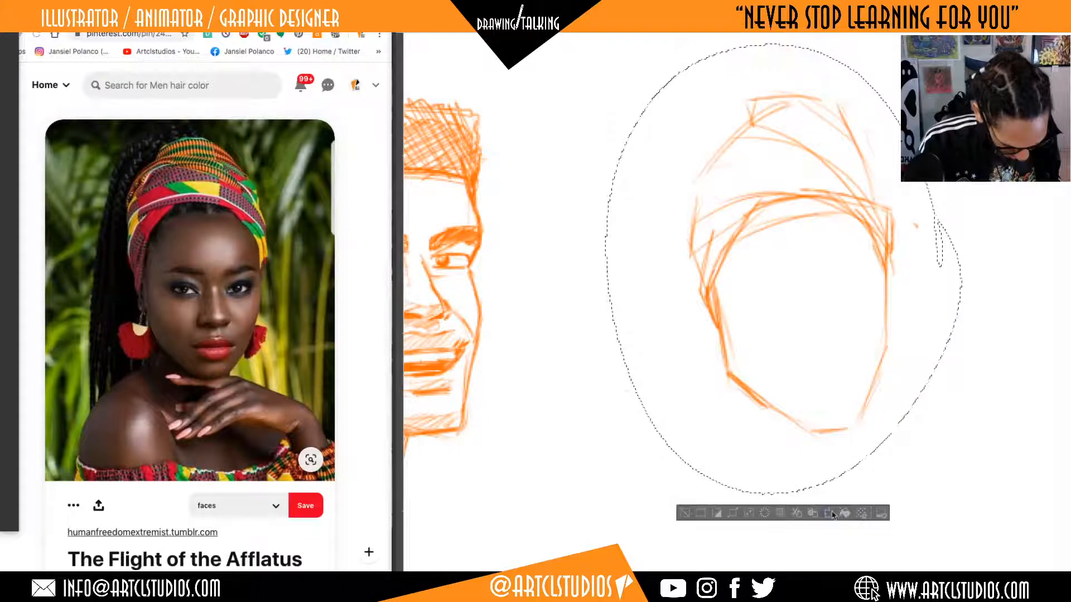
pyautogui.hotkey('ctrl', 'd')
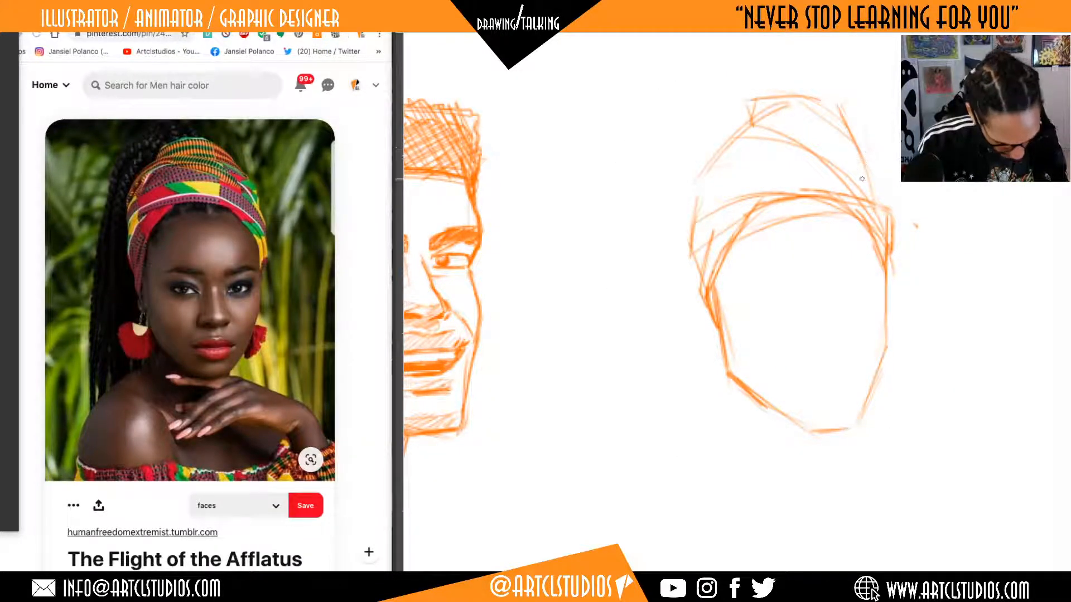
# Draw the crossing folds that run from the headwrap's crown down its far side.
pyautogui.moveTo(833, 154); pyautogui.dragTo(876, 171)
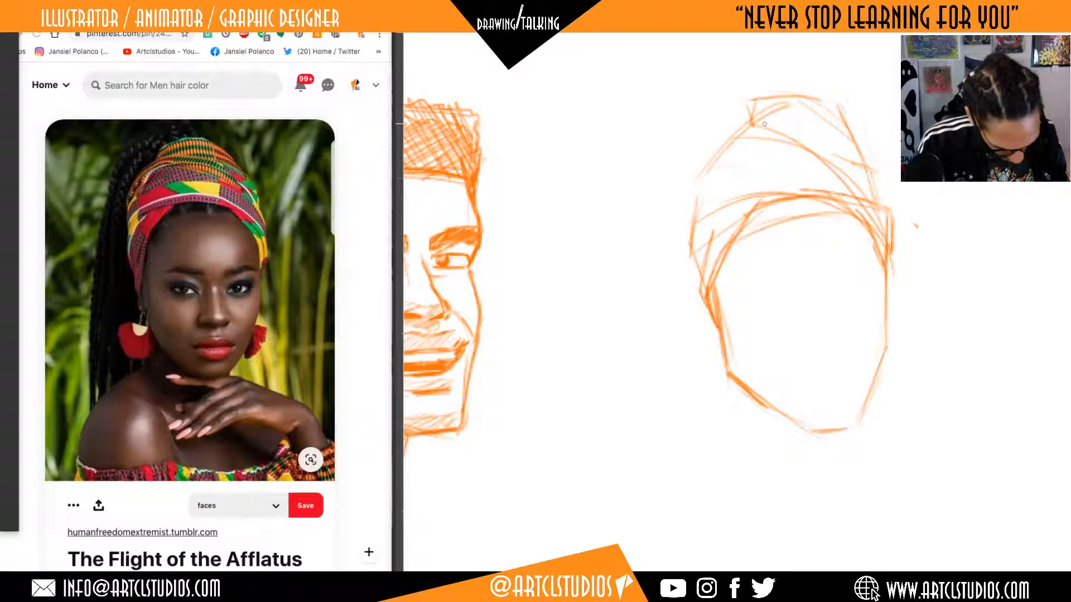
pyautogui.moveTo(765, 124)
pyautogui.mouseDown()
pyautogui.moveTo(879, 171)
pyautogui.moveTo(878, 205)
pyautogui.mouseUp()
pyautogui.moveTo(912, 355); pyautogui.dragTo(913, 367)
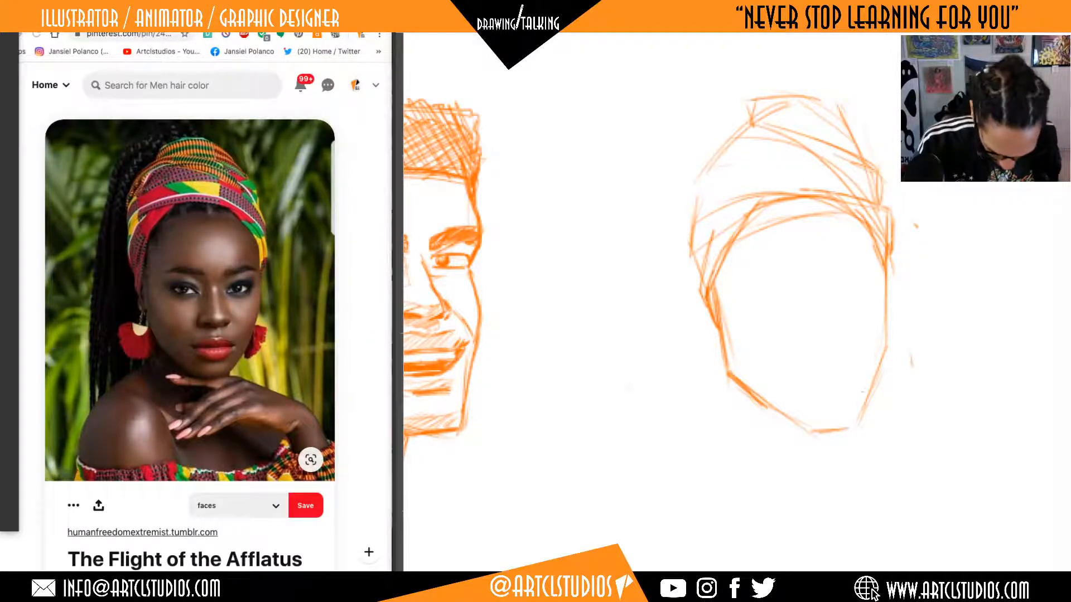
# Round off the woman's chin and far jaw, and lightly mark the eye line with the first strokes of her far eye.
pyautogui.moveTo(813, 427)
pyautogui.mouseDown()
pyautogui.moveTo(792, 424)
pyautogui.moveTo(846, 427)
pyautogui.moveTo(883, 366)
pyautogui.mouseUp()
pyautogui.moveTo(861, 401); pyautogui.dragTo(887, 330)
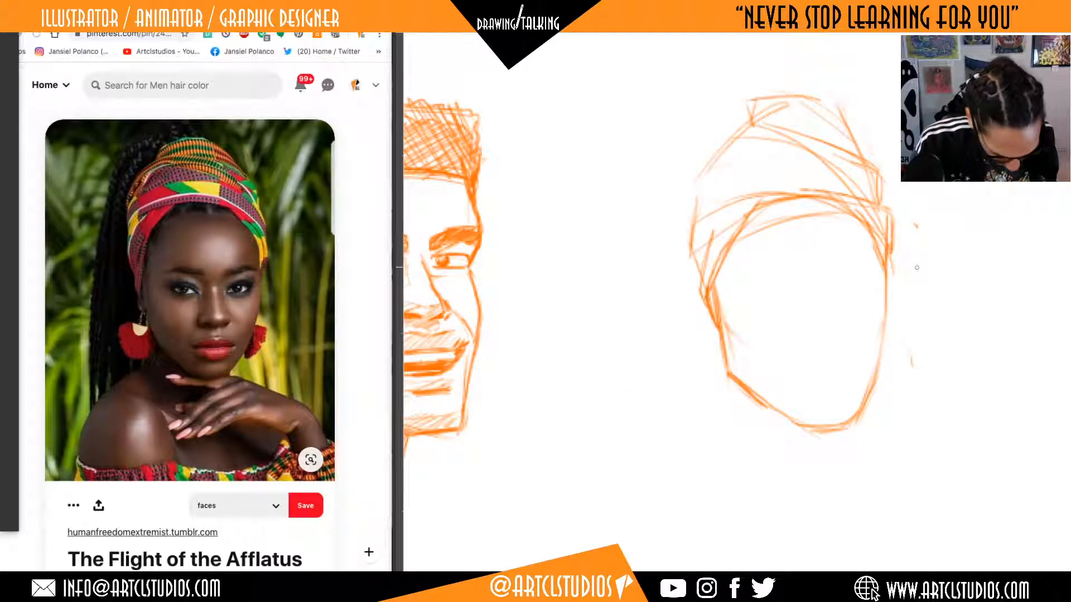
pyautogui.moveTo(919, 292); pyautogui.dragTo(920, 293)
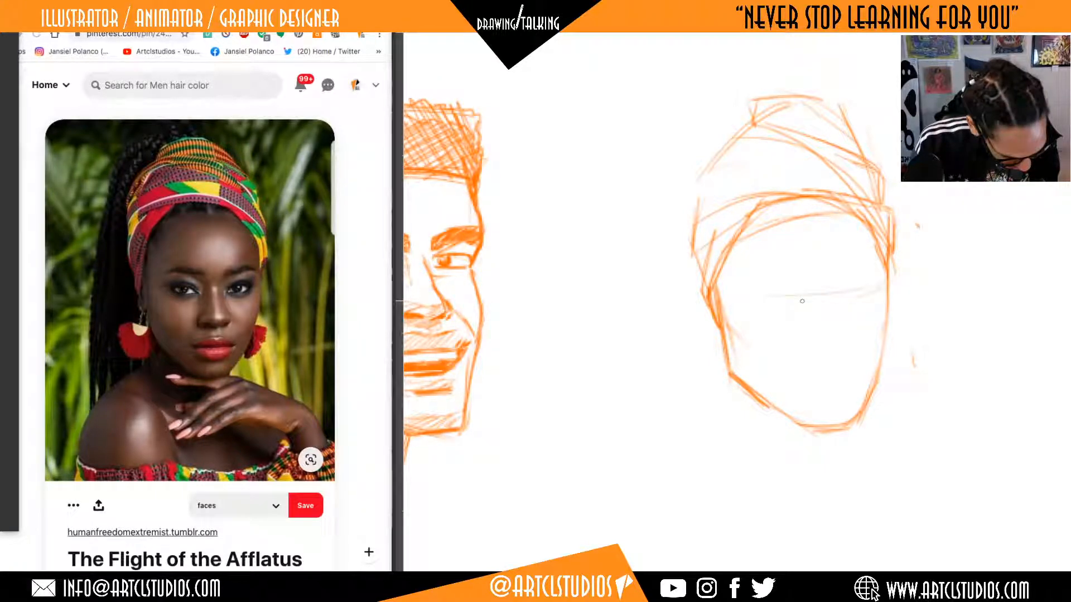
pyautogui.moveTo(836, 304)
pyautogui.mouseDown()
pyautogui.moveTo(870, 291)
pyautogui.moveTo(865, 301)
pyautogui.mouseUp()
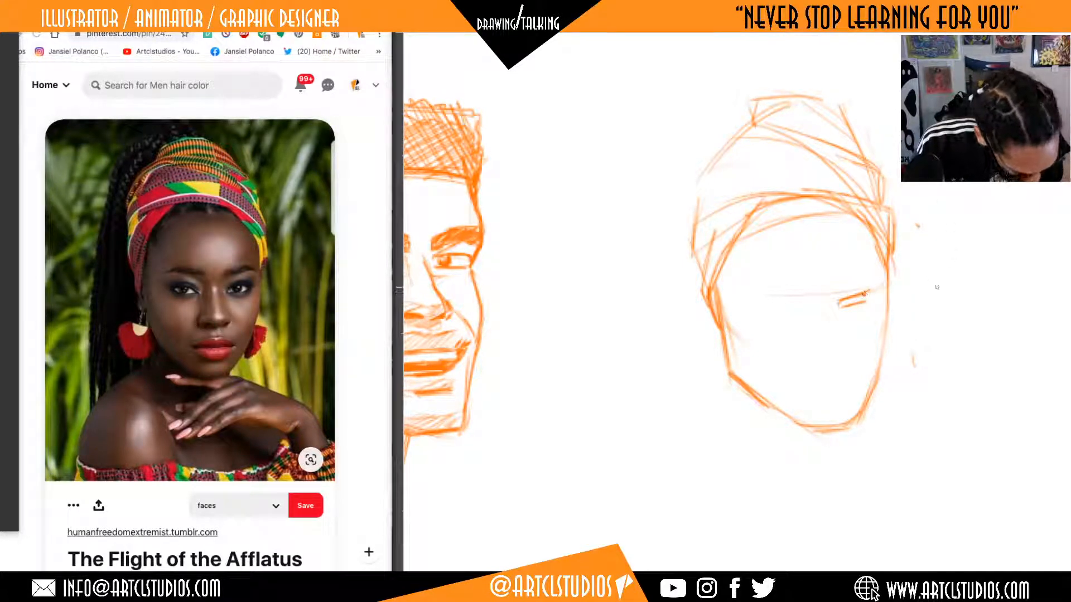
pyautogui.moveTo(944, 264)
pyautogui.mouseDown()
pyautogui.moveTo(933, 296)
pyautogui.moveTo(1007, 219)
pyautogui.moveTo(991, 249)
pyautogui.mouseUp()
pyautogui.moveTo(932, 297); pyautogui.dragTo(996, 252)
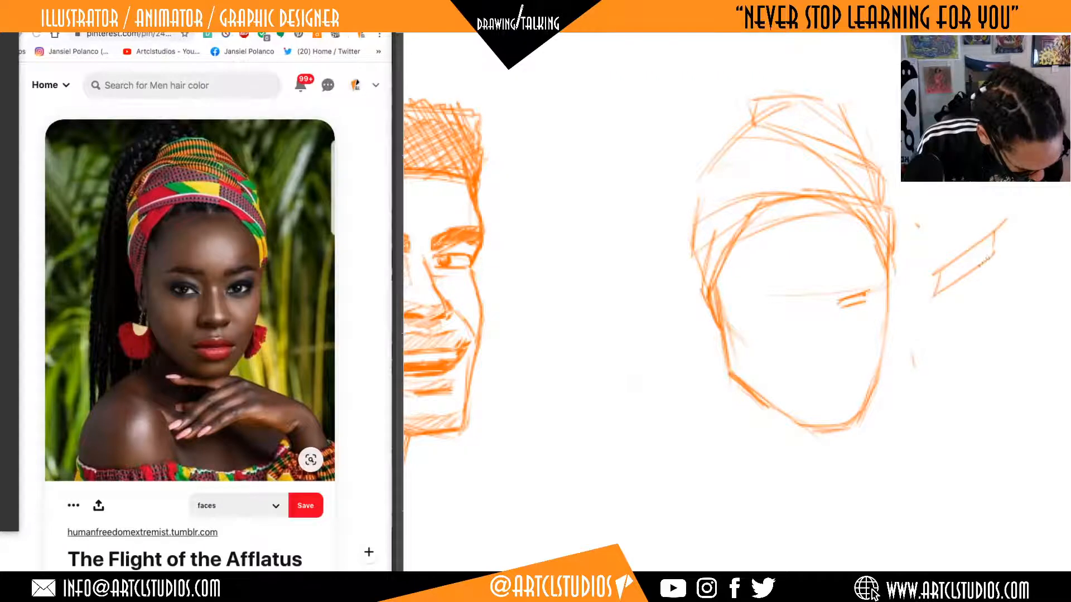
pyautogui.moveTo(953, 328)
pyautogui.mouseDown()
pyautogui.moveTo(947, 352)
pyautogui.moveTo(1029, 322)
pyautogui.moveTo(1027, 351)
pyautogui.mouseUp()
pyautogui.moveTo(948, 352); pyautogui.dragTo(1028, 349)
pyautogui.hotkey('ctrl', 'z')
pyautogui.hotkey('ctrl', 'z')
pyautogui.hotkey('ctrl', 'z')
pyautogui.hotkey('ctrl', 'z')
pyautogui.hotkey('ctrl', 'z')
pyautogui.hotkey('ctrl', 'z')
pyautogui.hotkey('ctrl', 'z')
pyautogui.hotkey('ctrl', 'z')
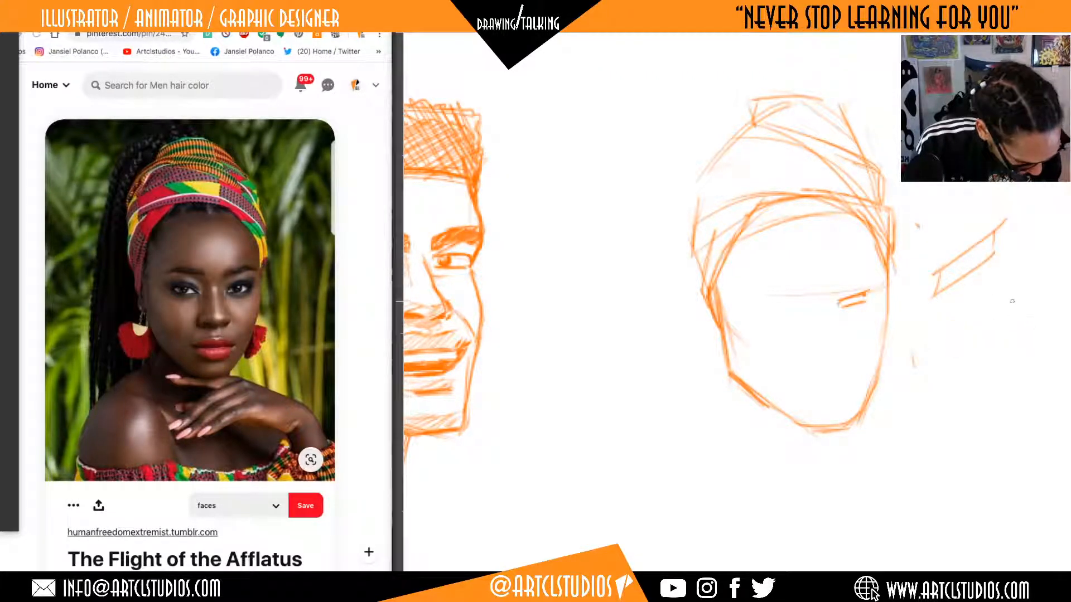
pyautogui.hotkey('ctrl', 'z')
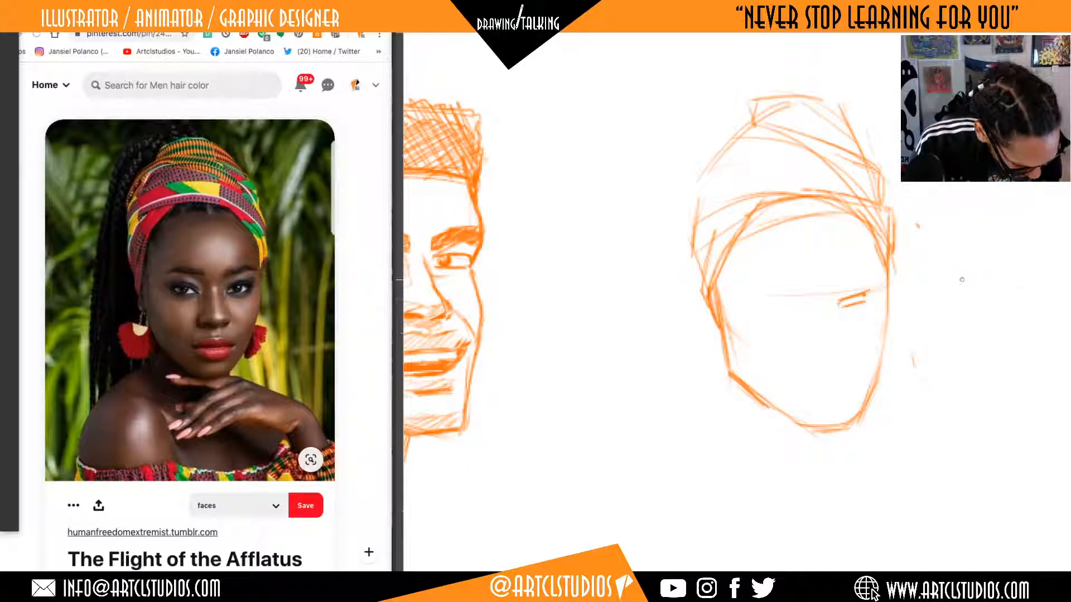
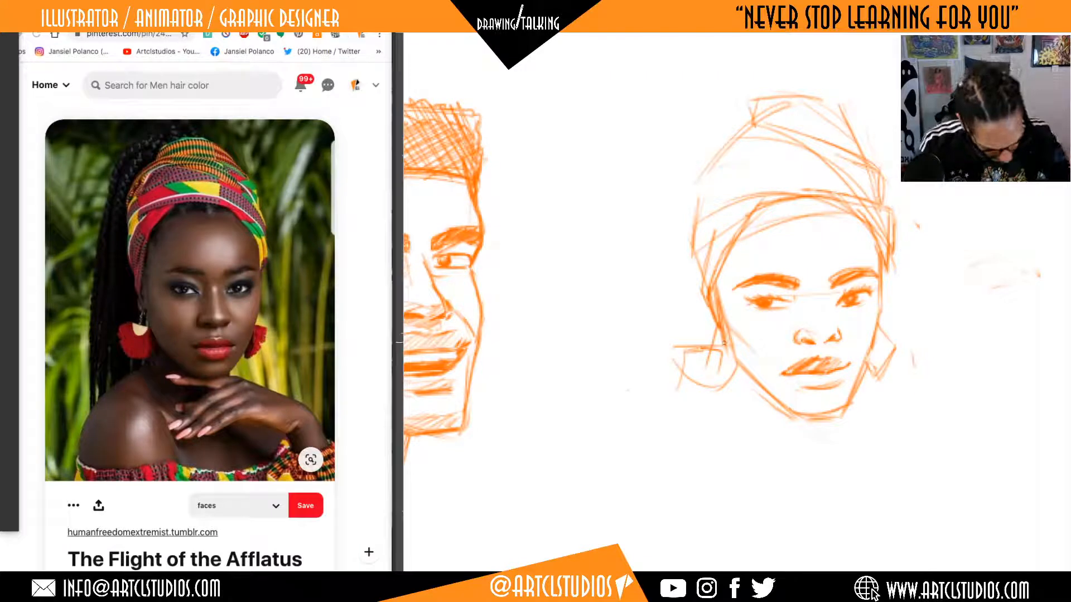
# Restate the near side of the woman's jaw down to the chin and rework her far nostril.
pyautogui.moveTo(729, 359); pyautogui.dragTo(806, 410)
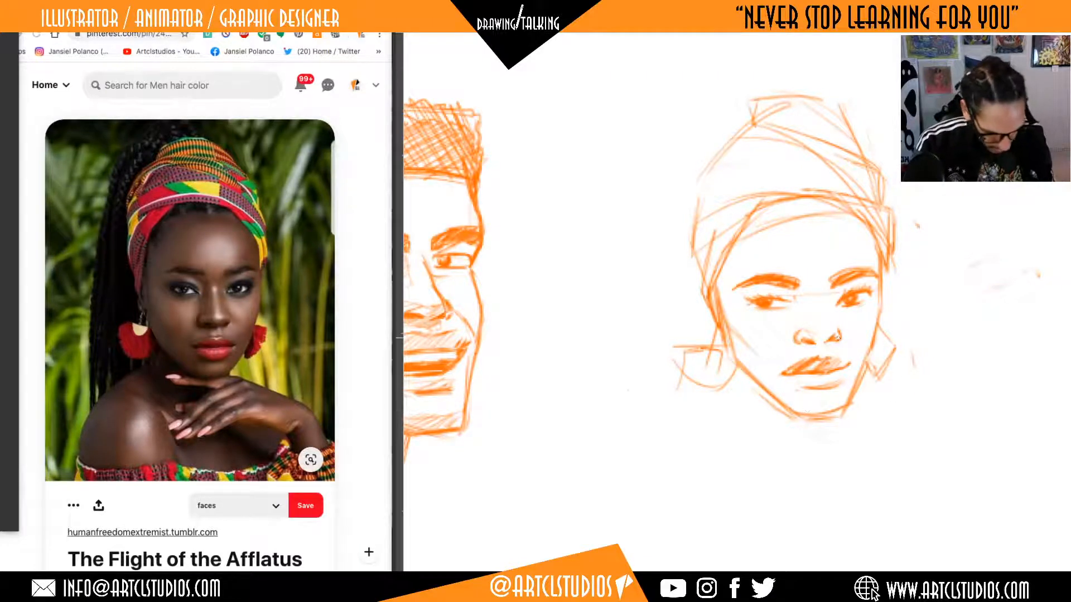
pyautogui.moveTo(823, 342); pyautogui.dragTo(834, 336)
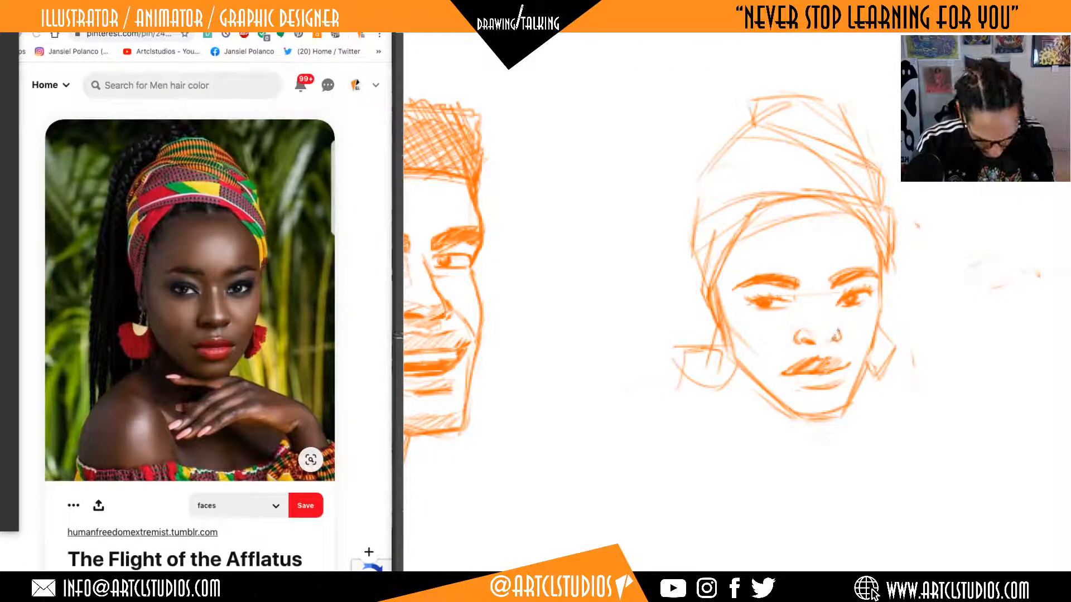
pyautogui.moveTo(827, 343); pyautogui.dragTo(836, 337)
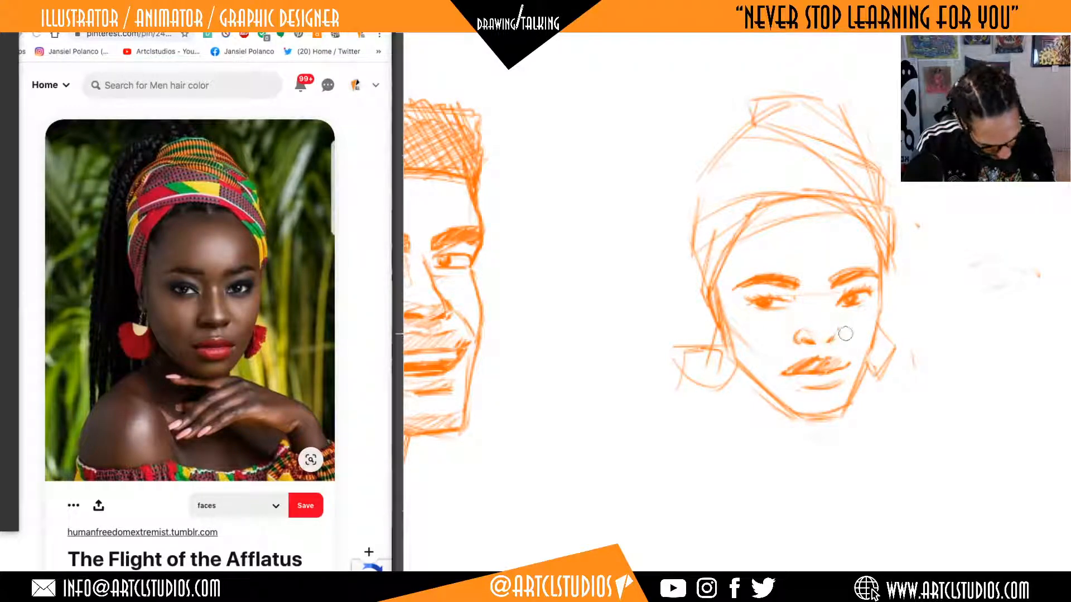
pyautogui.press('b')
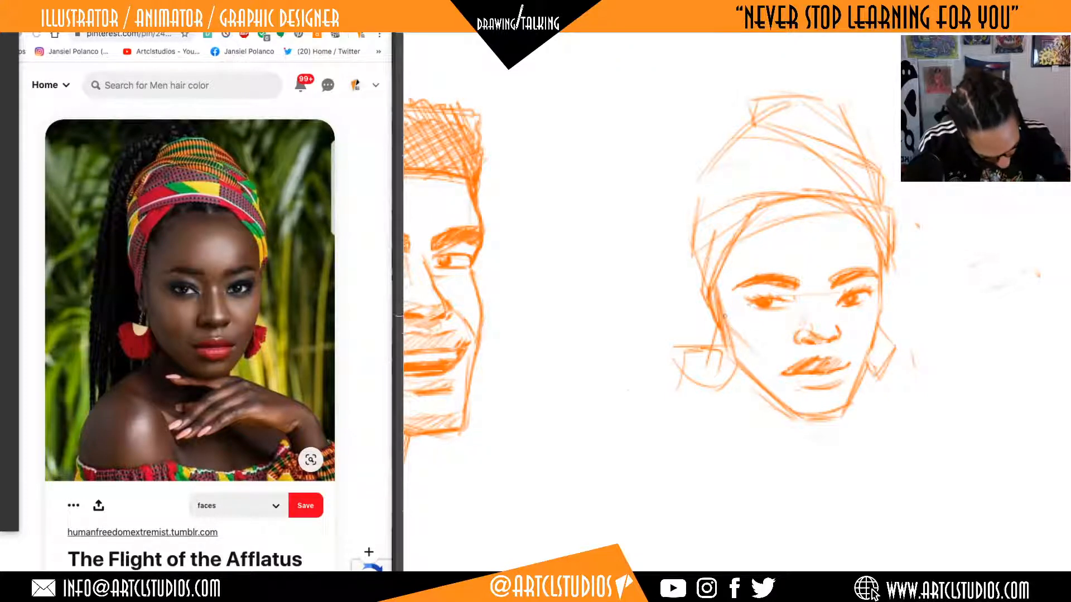
# Lightly mark the woman's near cheek, touch up her far earring, and sketch light plane lines across her forehead.
pyautogui.moveTo(728, 322); pyautogui.dragTo(758, 355)
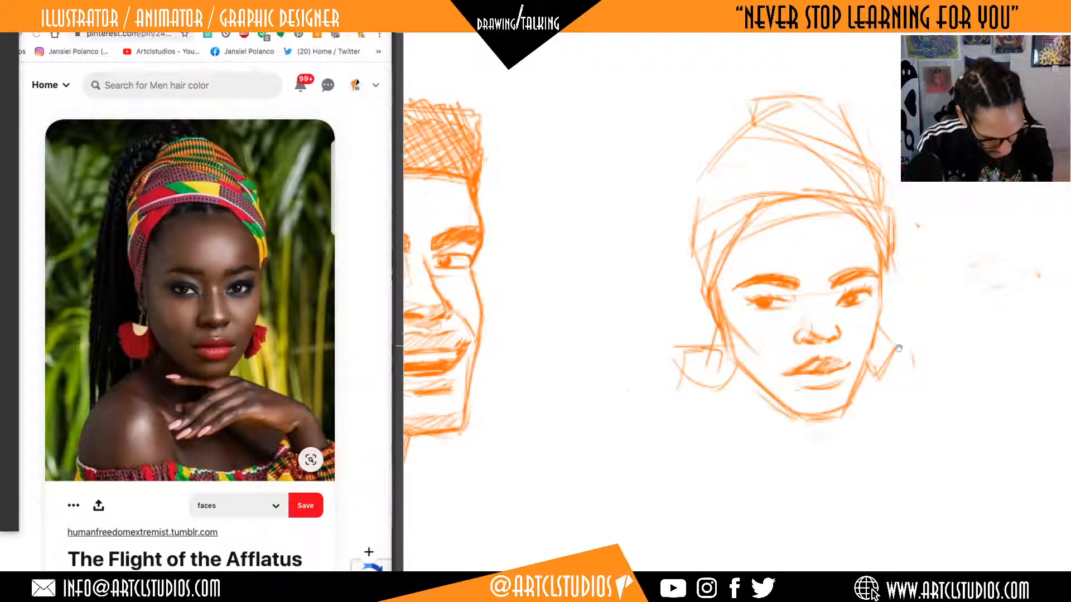
pyautogui.moveTo(887, 353); pyautogui.dragTo(874, 372)
pyautogui.moveTo(906, 336); pyautogui.dragTo(896, 330)
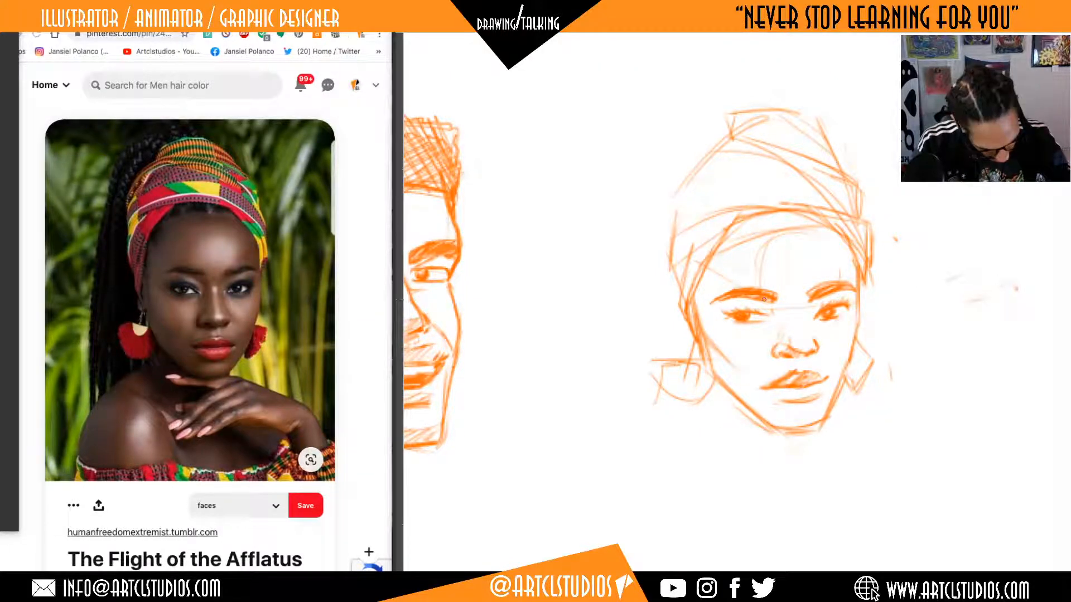
pyautogui.moveTo(715, 252); pyautogui.dragTo(744, 279)
pyautogui.moveTo(751, 242); pyautogui.dragTo(784, 261)
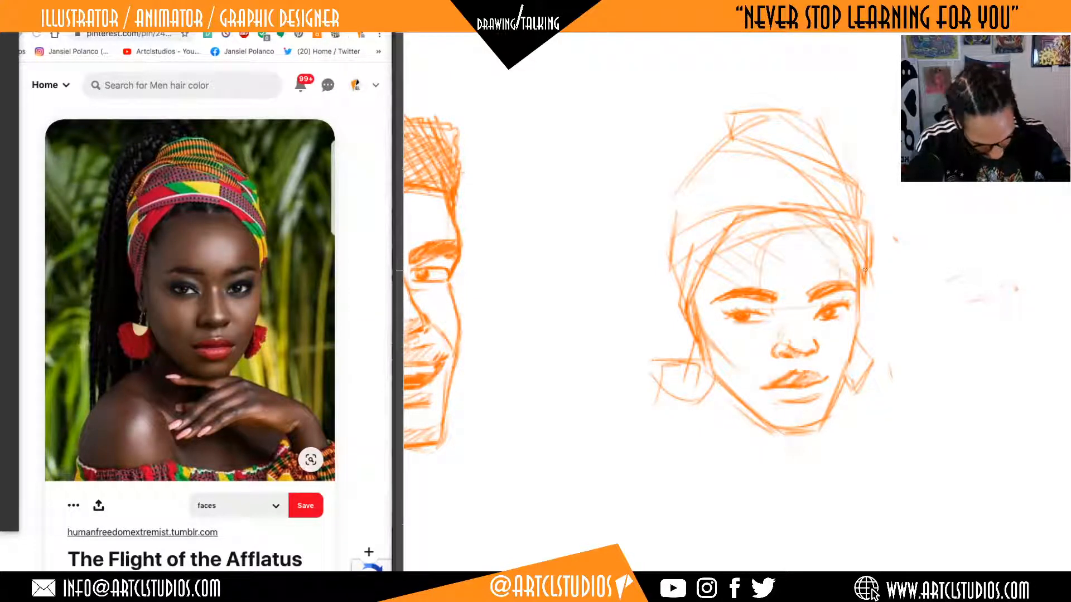
# Add plane lines along the woman's near cheek and jaw, firm up the far jaw, and shade the side of her nose bridge.
pyautogui.moveTo(753, 369); pyautogui.dragTo(701, 339)
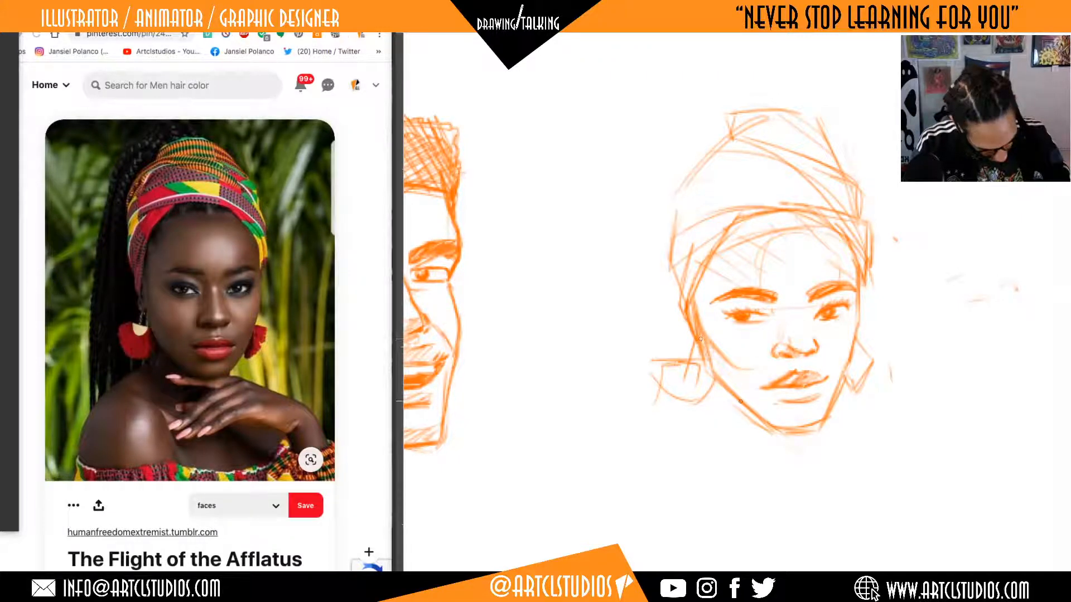
pyautogui.moveTo(734, 370); pyautogui.dragTo(781, 428)
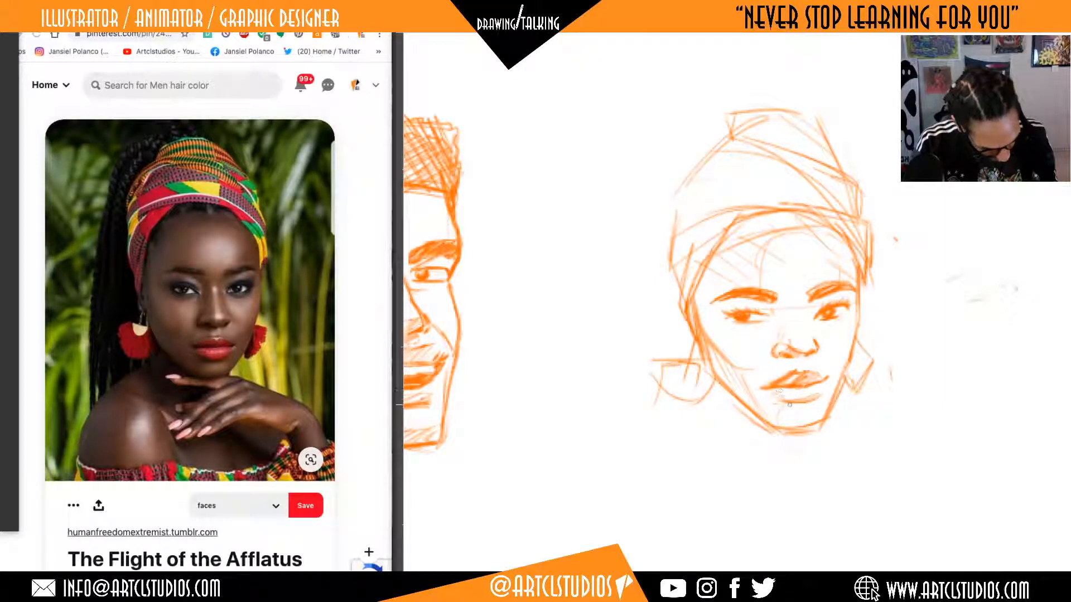
pyautogui.moveTo(830, 412)
pyautogui.mouseDown()
pyautogui.moveTo(829, 367)
pyautogui.moveTo(838, 368)
pyautogui.mouseUp()
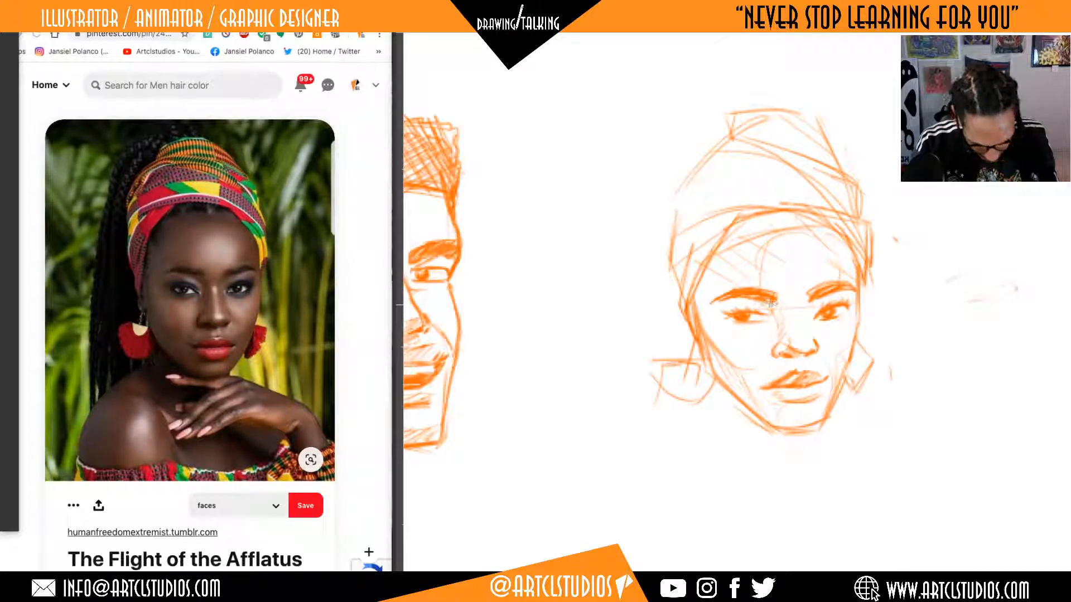
pyautogui.moveTo(775, 312); pyautogui.dragTo(776, 335)
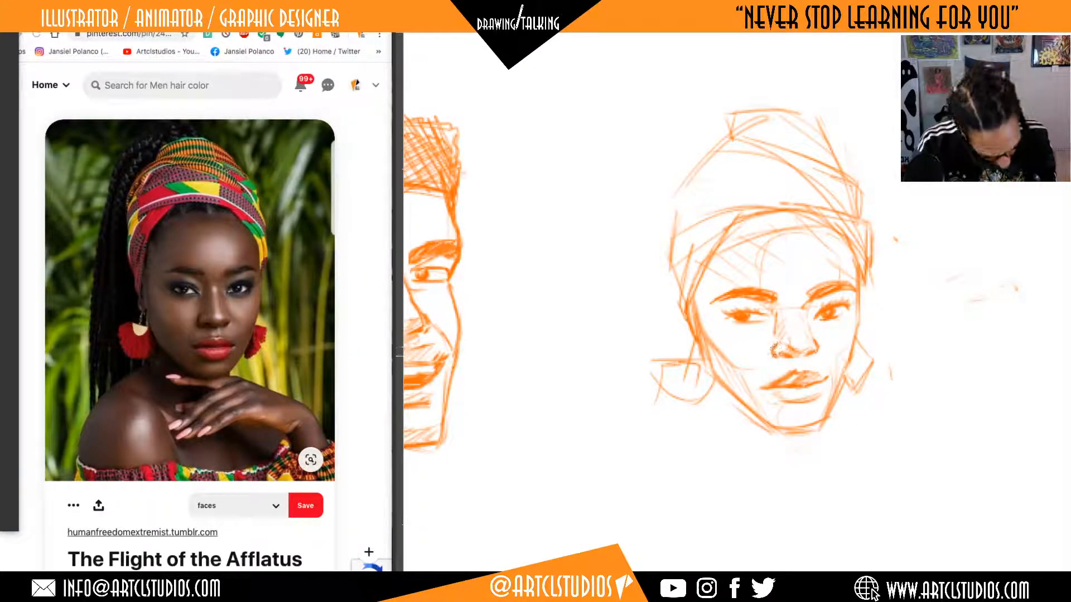
# Outline the high ponytail arching above the headwrap's crown and falling in long strokes behind the woman's head.
pyautogui.scroll(-2, 775, 347)
pyautogui.scroll(5, 734, 190)
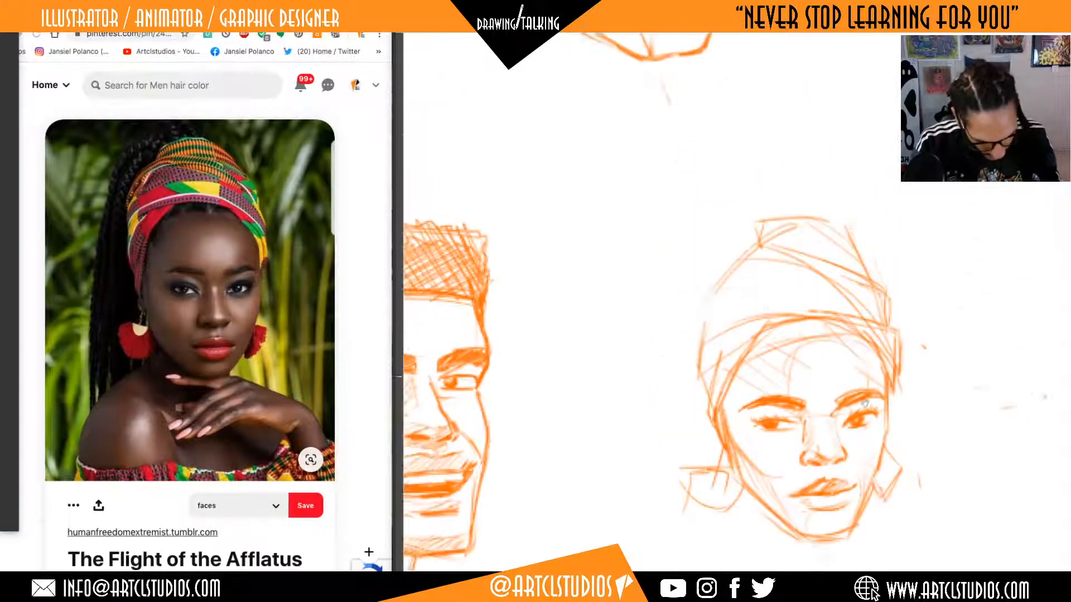
pyautogui.moveTo(844, 252)
pyautogui.mouseDown()
pyautogui.moveTo(802, 203)
pyautogui.moveTo(843, 239)
pyautogui.mouseUp()
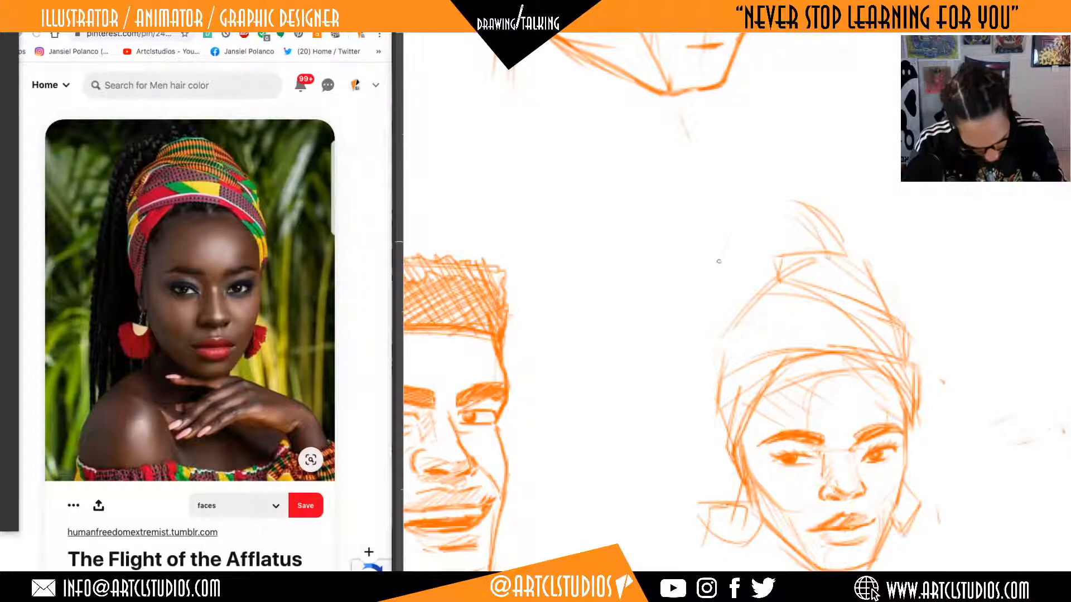
pyautogui.moveTo(673, 379); pyautogui.dragTo(641, 533)
pyautogui.moveTo(665, 404)
pyautogui.mouseDown()
pyautogui.moveTo(751, 226)
pyautogui.moveTo(805, 216)
pyautogui.moveTo(627, 530)
pyautogui.mouseUp()
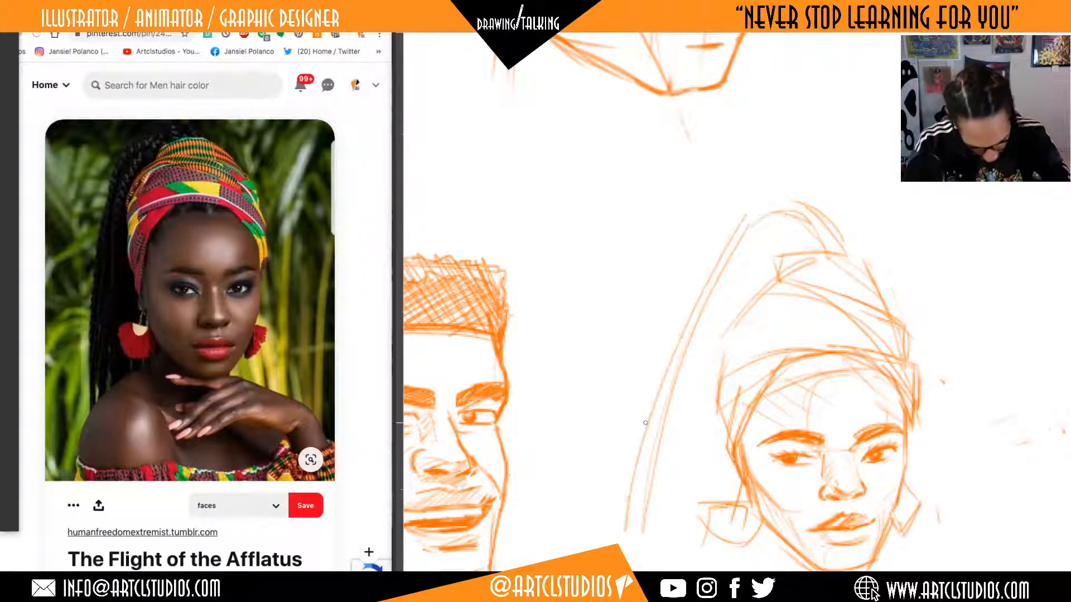
pyautogui.moveTo(699, 259)
pyautogui.mouseDown()
pyautogui.moveTo(644, 535)
pyautogui.moveTo(725, 234)
pyautogui.moveTo(793, 212)
pyautogui.mouseUp()
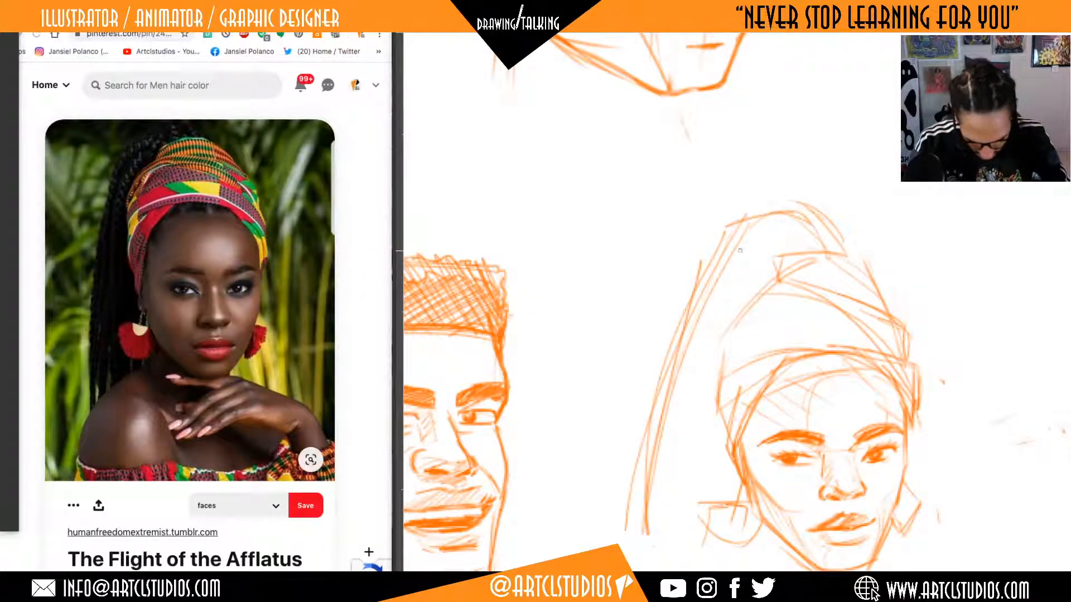
pyautogui.moveTo(743, 245)
pyautogui.mouseDown()
pyautogui.moveTo(671, 445)
pyautogui.moveTo(649, 547)
pyautogui.moveTo(718, 265)
pyautogui.moveTo(717, 315)
pyautogui.moveTo(659, 531)
pyautogui.mouseUp()
pyautogui.moveTo(688, 504)
pyautogui.mouseDown()
pyautogui.moveTo(677, 516)
pyautogui.moveTo(729, 246)
pyautogui.mouseUp()
pyautogui.press('super+z')
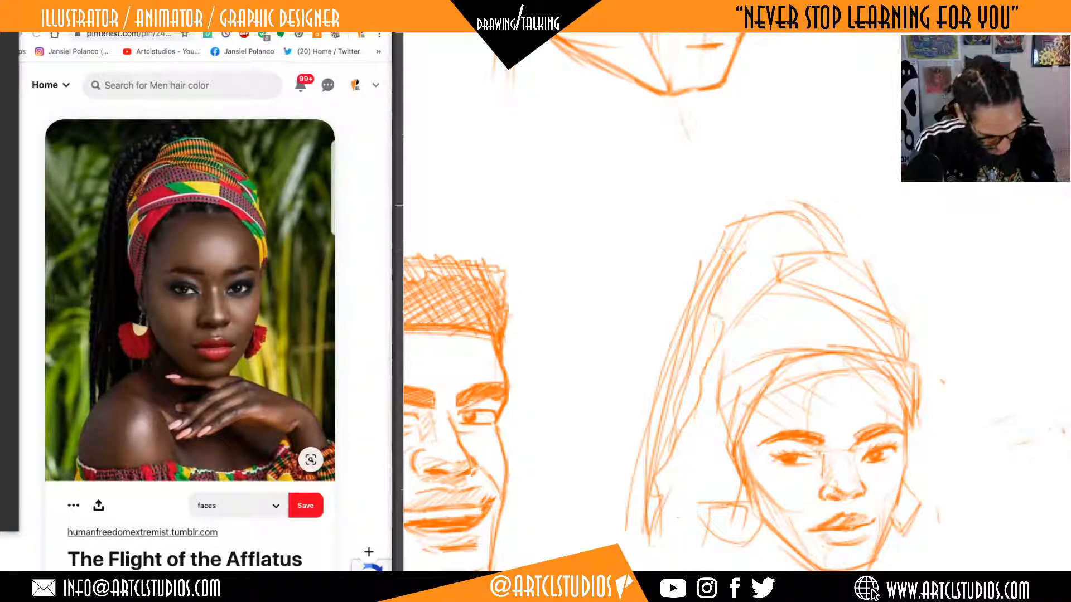
pyautogui.press('super+z')
pyautogui.press('super+z')
pyautogui.press('super+z')
pyautogui.press('super+z')
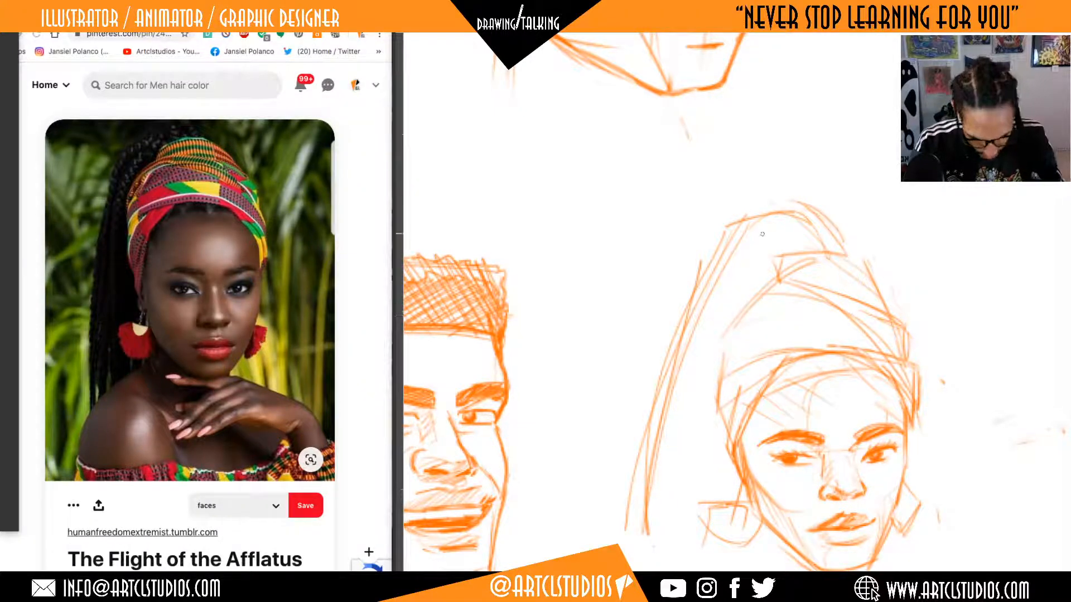
# Draw the ponytail's inner strands from its top down behind the headwrap and reinforce its far upper edge.
pyautogui.moveTo(772, 229)
pyautogui.mouseDown()
pyautogui.moveTo(787, 238)
pyautogui.moveTo(671, 388)
pyautogui.moveTo(649, 499)
pyautogui.moveTo(800, 235)
pyautogui.mouseUp()
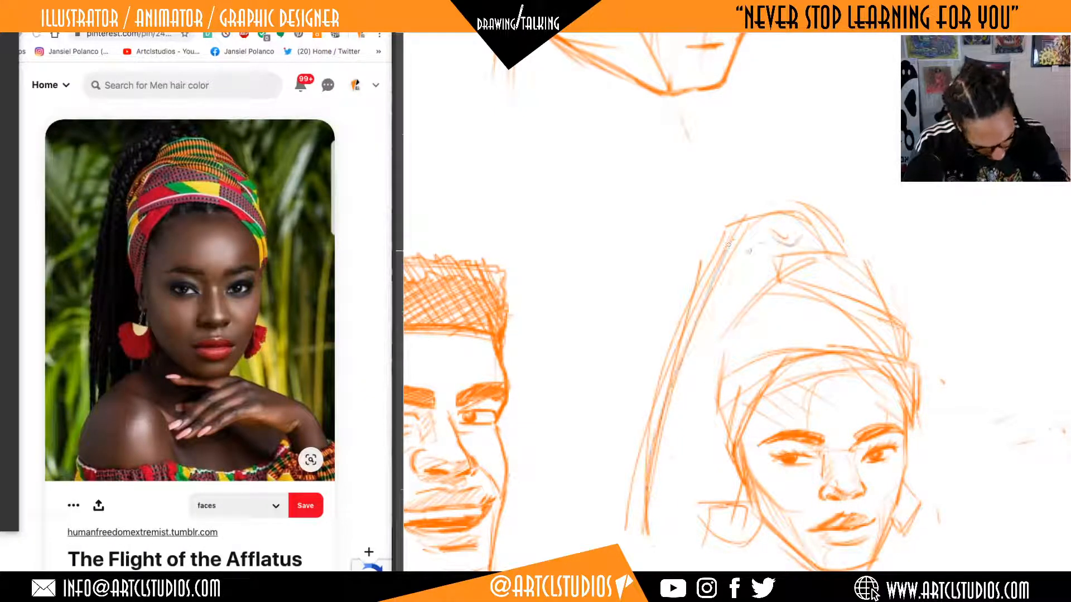
pyautogui.moveTo(748, 256); pyautogui.dragTo(673, 510)
pyautogui.moveTo(766, 277)
pyautogui.mouseDown()
pyautogui.moveTo(707, 359)
pyautogui.moveTo(679, 527)
pyautogui.mouseUp()
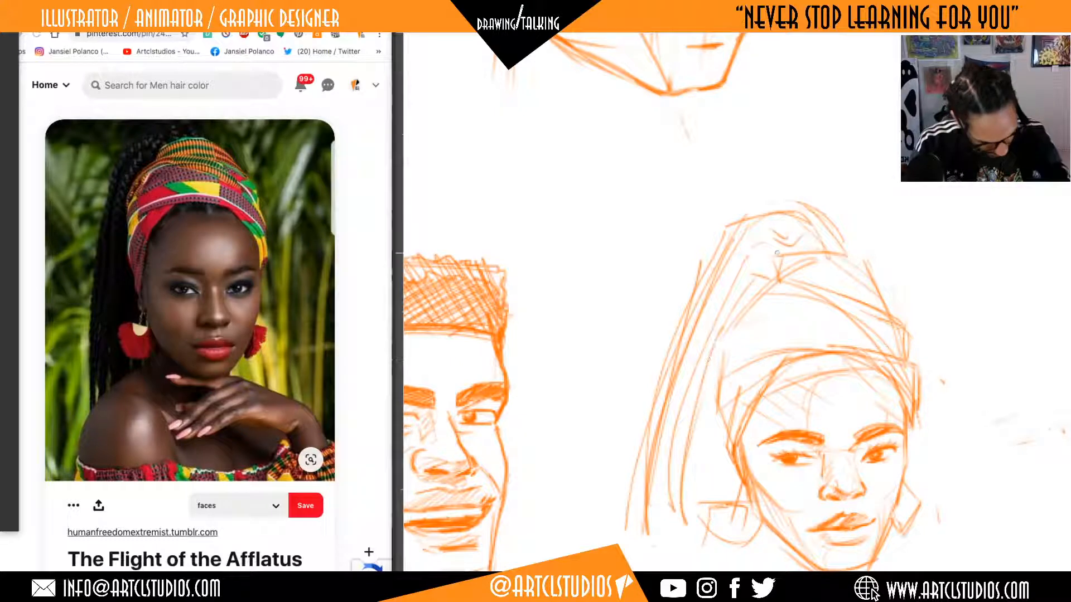
pyautogui.moveTo(839, 223); pyautogui.dragTo(859, 254)
pyautogui.moveTo(843, 230); pyautogui.dragTo(823, 207)
# Strengthen the headwrap's near side contour where it curves up from the front band towards the crown.
pyautogui.moveTo(856, 395); pyautogui.dragTo(845, 332)
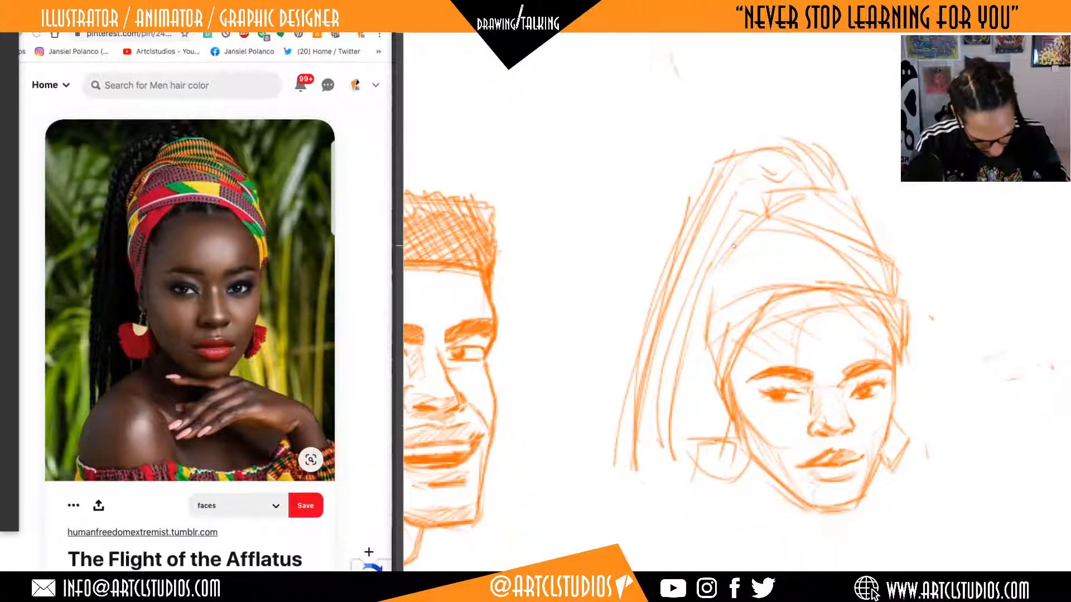
pyautogui.moveTo(717, 349)
pyautogui.mouseDown()
pyautogui.moveTo(709, 299)
pyautogui.moveTo(789, 291)
pyautogui.mouseUp()
pyautogui.moveTo(707, 313)
pyautogui.mouseDown()
pyautogui.moveTo(720, 253)
pyautogui.moveTo(822, 226)
pyautogui.moveTo(835, 238)
pyautogui.mouseUp()
# Sketch the woman's neck on both sides, her sloping shoulders, and the crossing neckline of her off-shoulder top.
pyautogui.moveTo(939, 367); pyautogui.dragTo(934, 231)
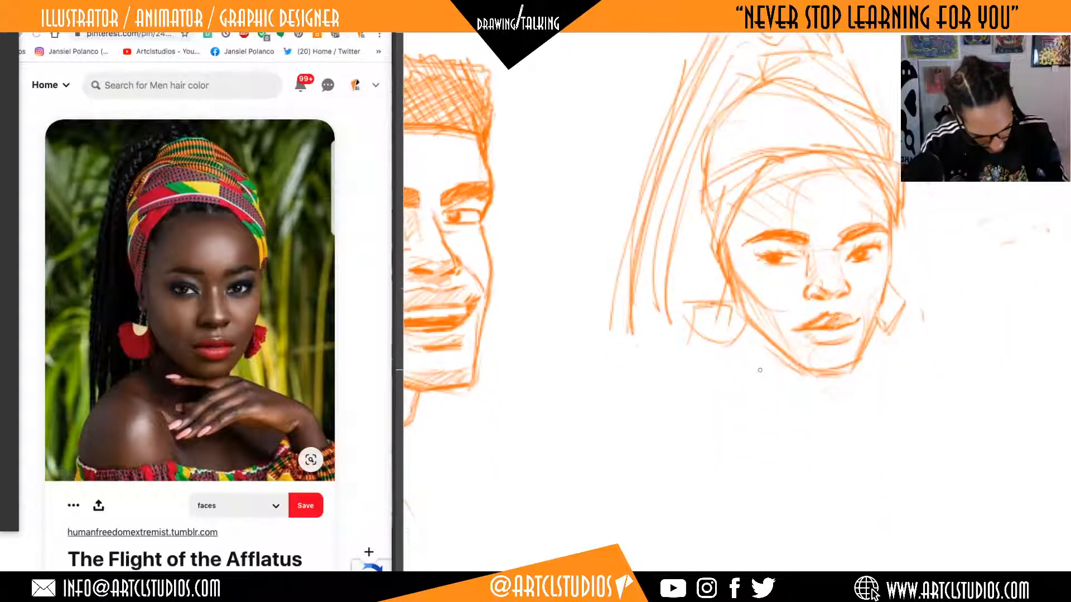
pyautogui.moveTo(746, 316); pyautogui.dragTo(749, 381)
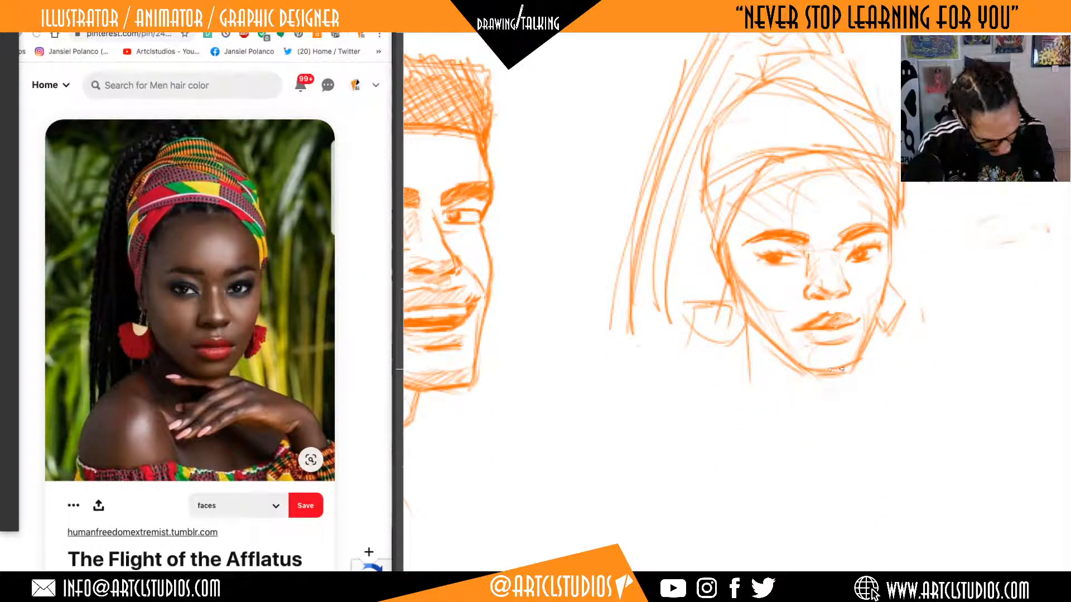
pyautogui.moveTo(842, 369); pyautogui.dragTo(842, 384)
pyautogui.moveTo(745, 350)
pyautogui.mouseDown()
pyautogui.moveTo(694, 379)
pyautogui.moveTo(848, 458)
pyautogui.moveTo(843, 443)
pyautogui.moveTo(880, 416)
pyautogui.mouseUp()
pyautogui.moveTo(846, 372); pyautogui.dragTo(883, 399)
pyautogui.moveTo(824, 453); pyautogui.dragTo(898, 419)
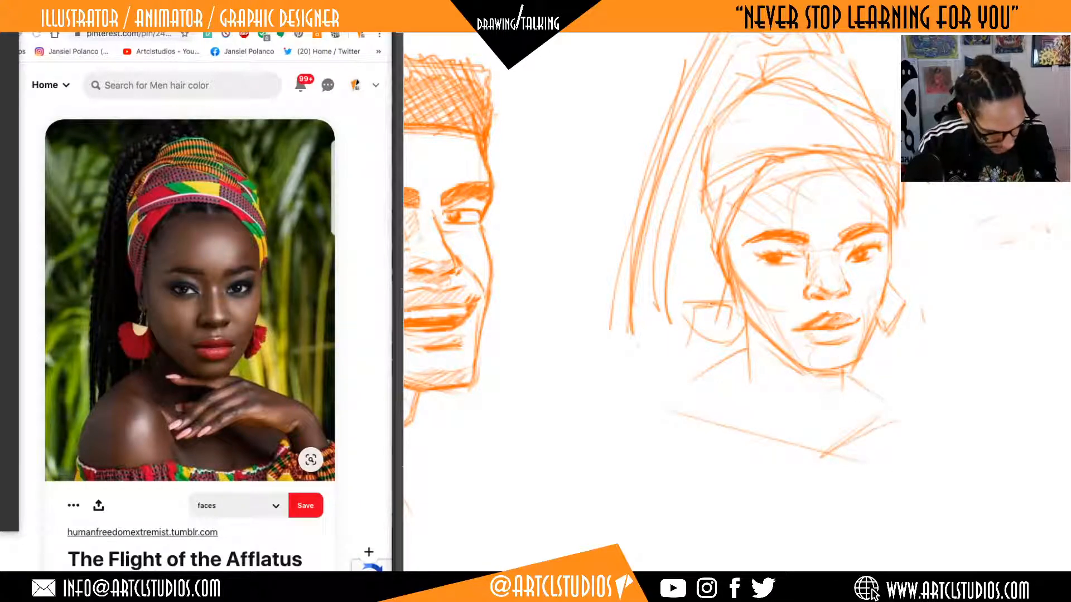
pyautogui.moveTo(970, 433)
pyautogui.mouseDown()
pyautogui.moveTo(885, 428)
pyautogui.moveTo(902, 440)
pyautogui.moveTo(935, 430)
pyautogui.mouseUp()
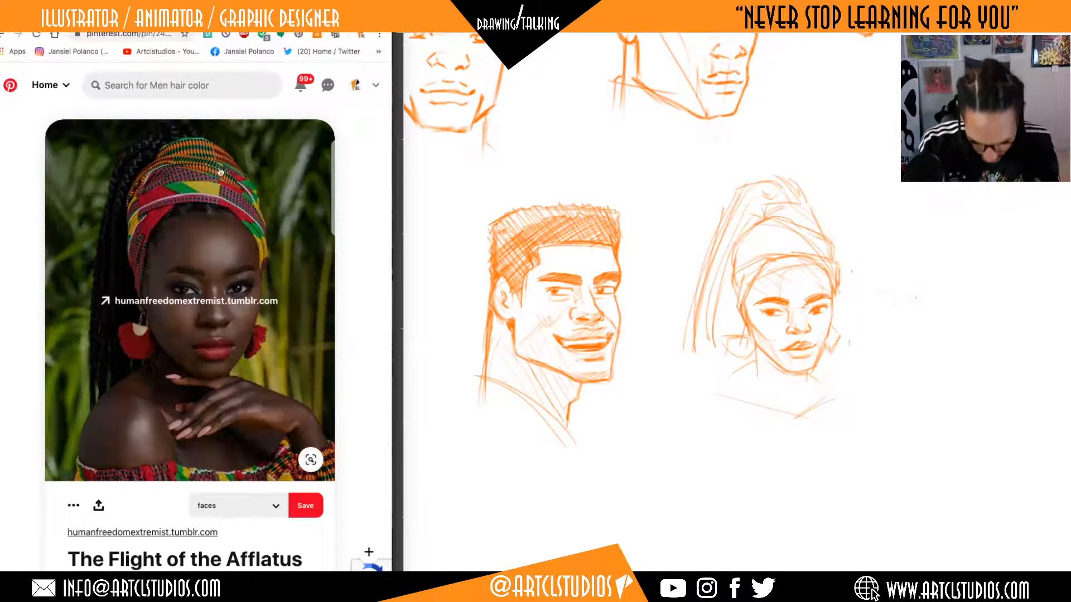
# Browse the related pins, open the smiling woman in the blue and green patterned headwrap, and close the external website.
pyautogui.scroll(-7, 237, 328)
pyautogui.scroll(-7, 237, 327)
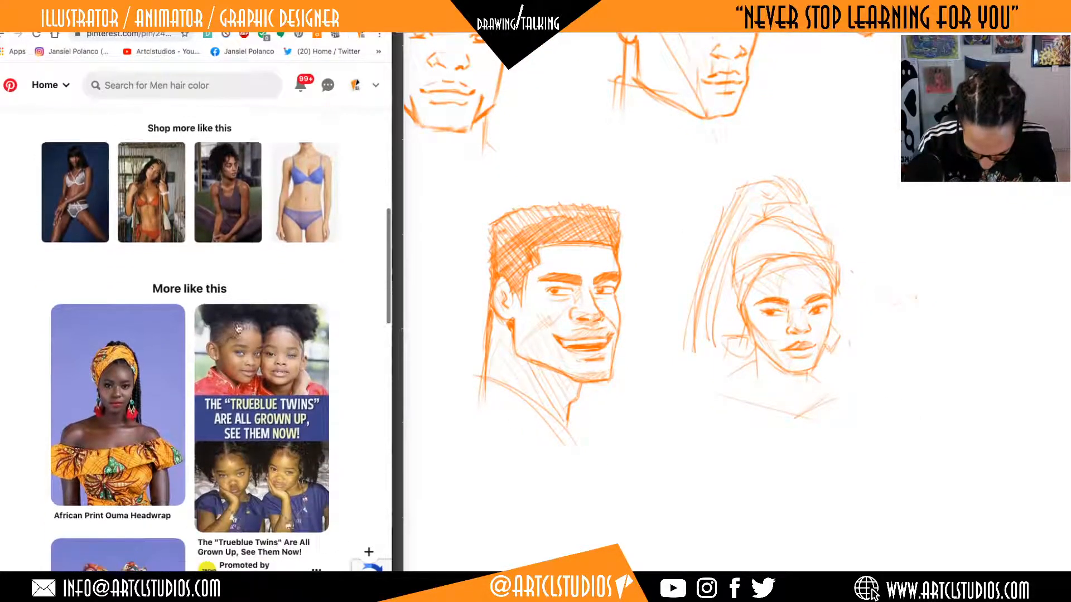
pyautogui.scroll(-10, 347, 441)
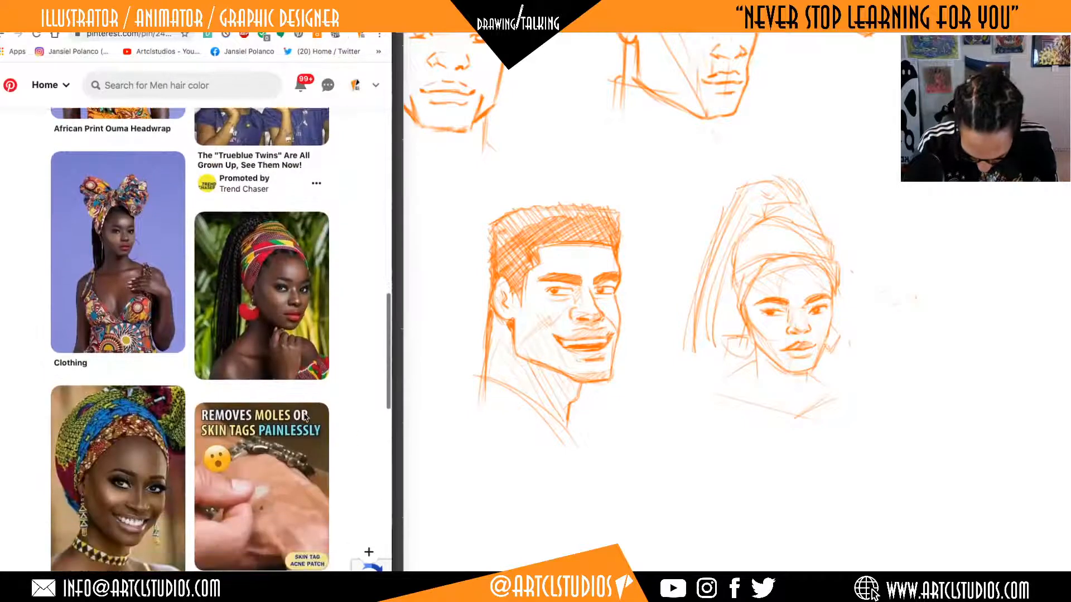
pyautogui.scroll(5, 139, 371)
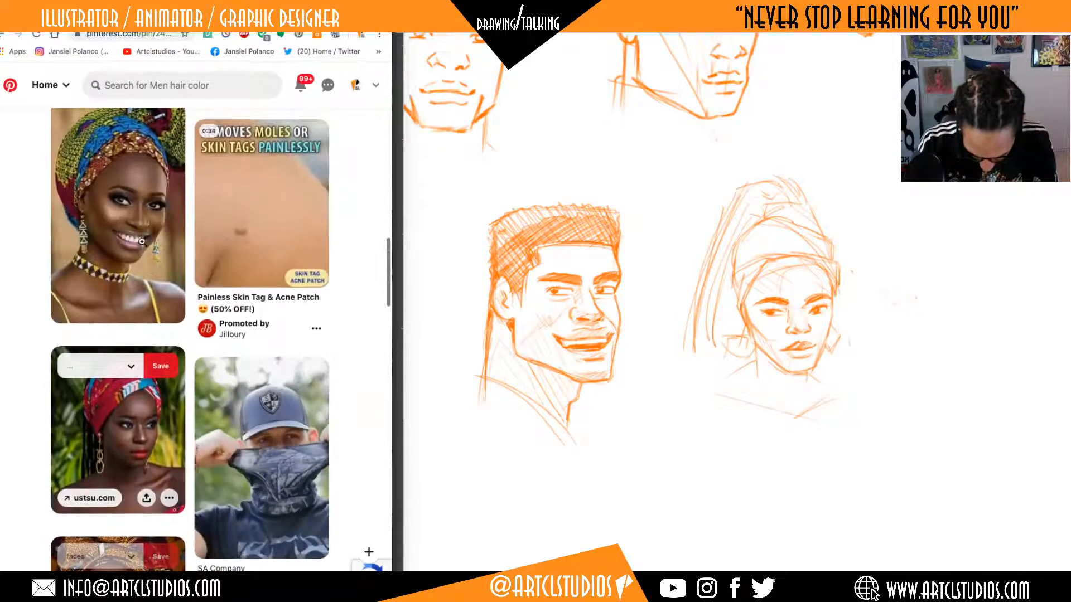
pyautogui.click(144, 245)
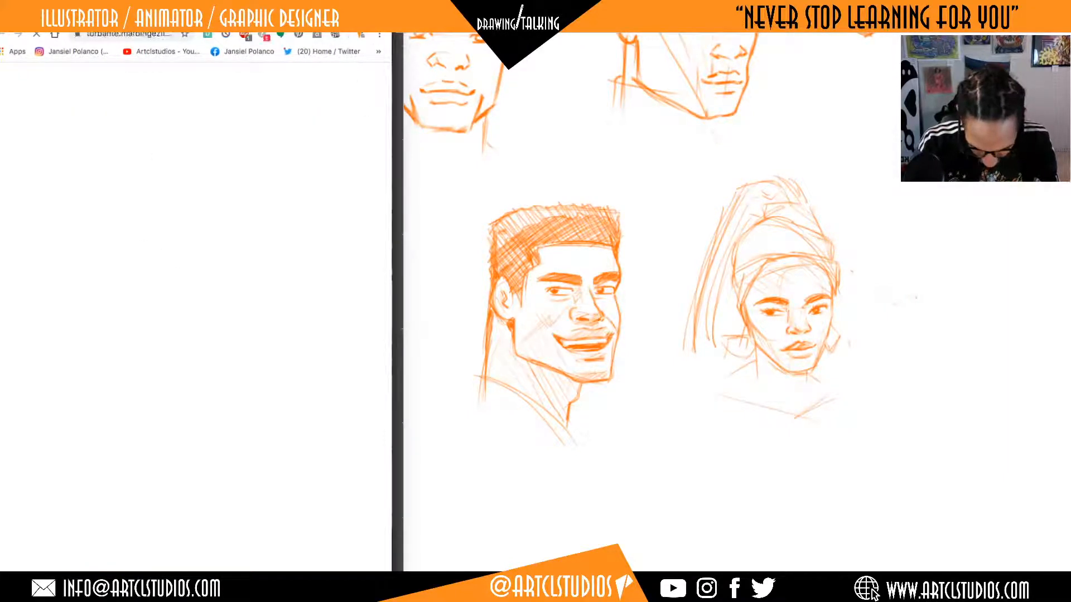
pyautogui.press('super+w')
# Look through the related headwrap portraits below the smiling woman's pin and review her picture as a drawing reference.
pyautogui.scroll(-8, 299, 302)
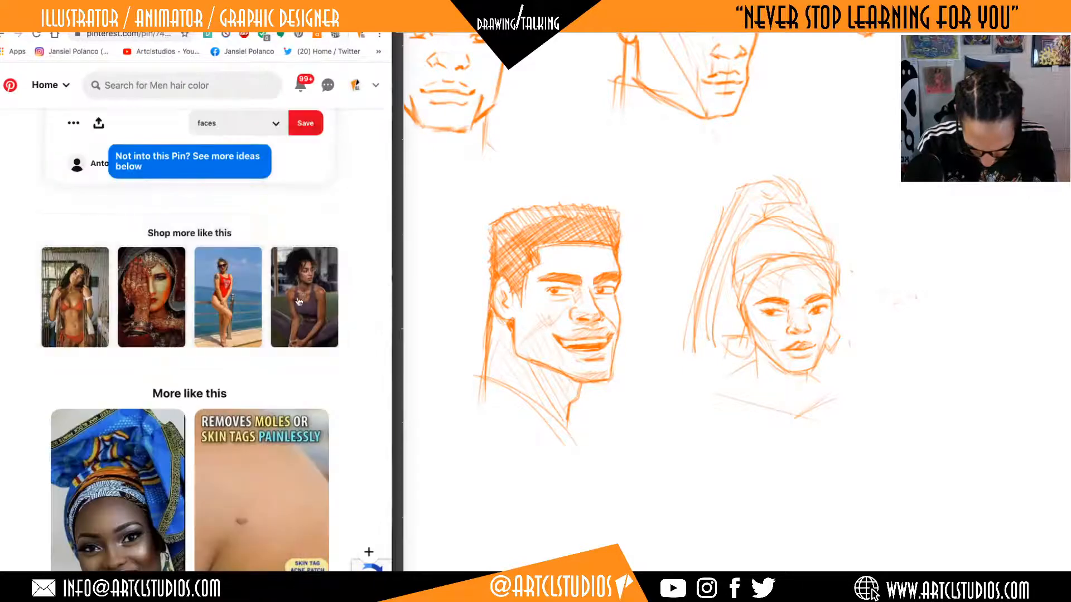
pyautogui.scroll(-3, 286, 300)
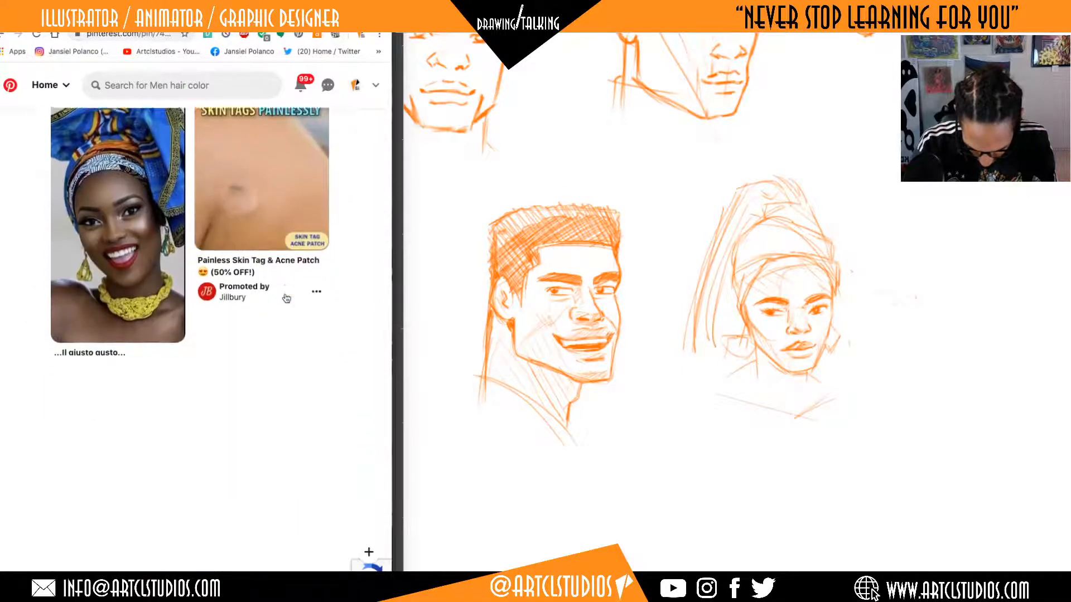
pyautogui.scroll(-1, 286, 298)
pyautogui.scroll(-3, 286, 298)
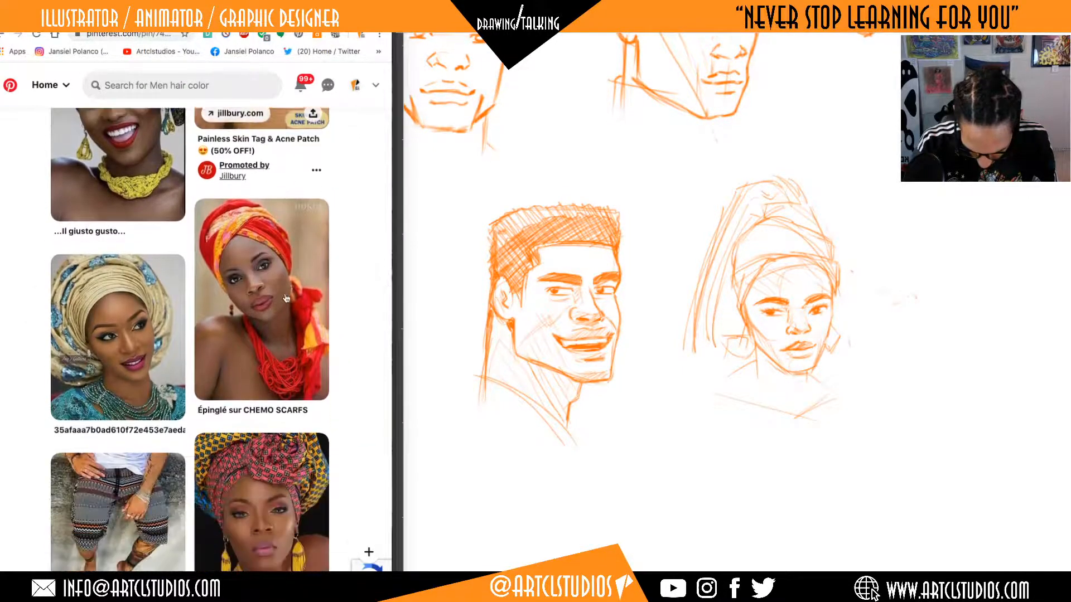
pyautogui.scroll(-5, 285, 293)
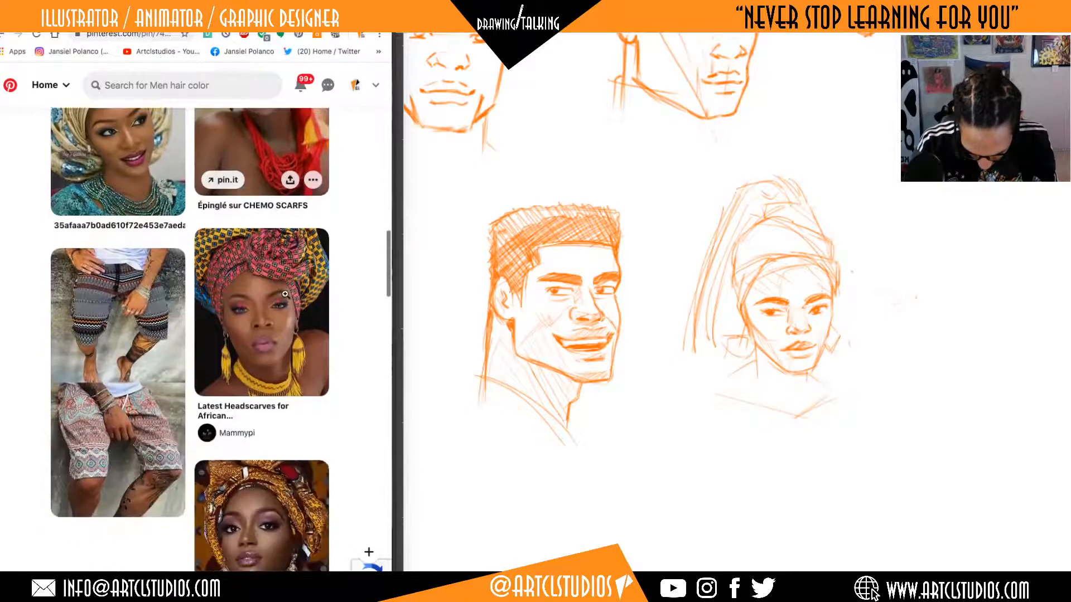
pyautogui.scroll(-5, 285, 294)
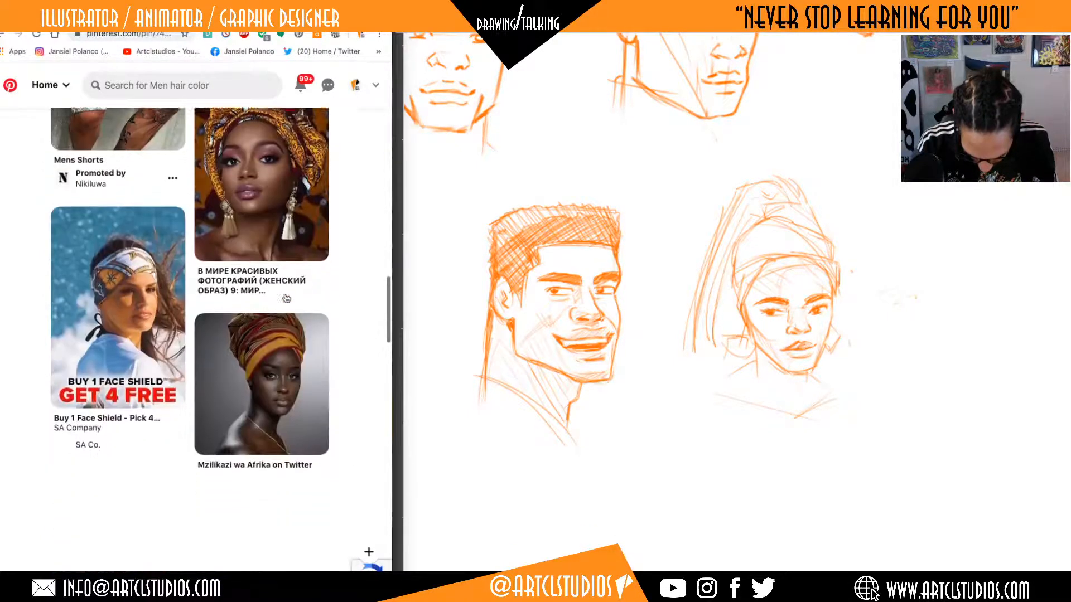
pyautogui.click(285, 298)
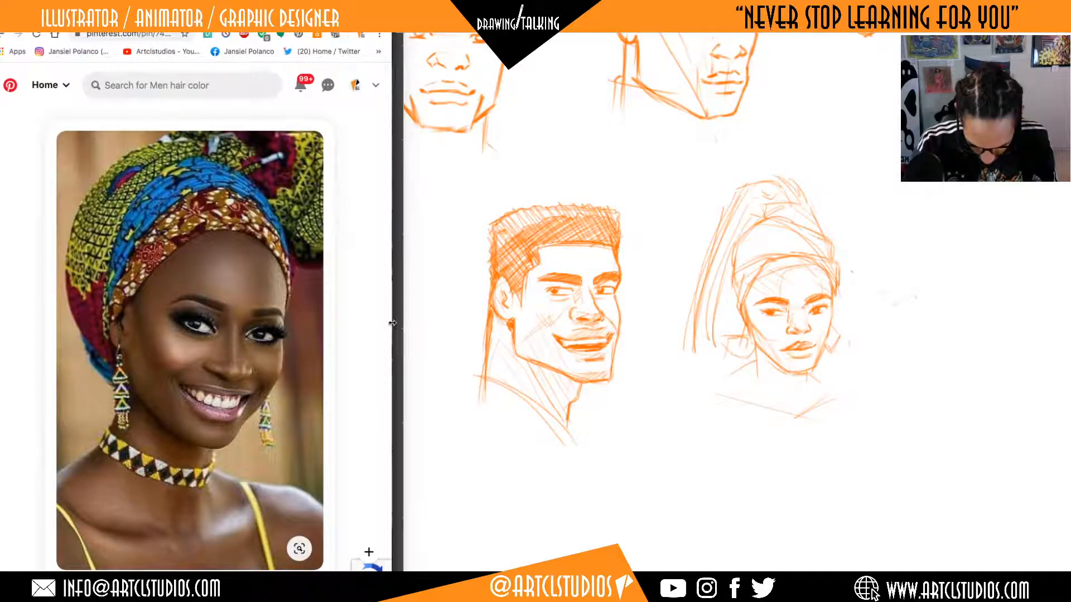
pyautogui.press('space')
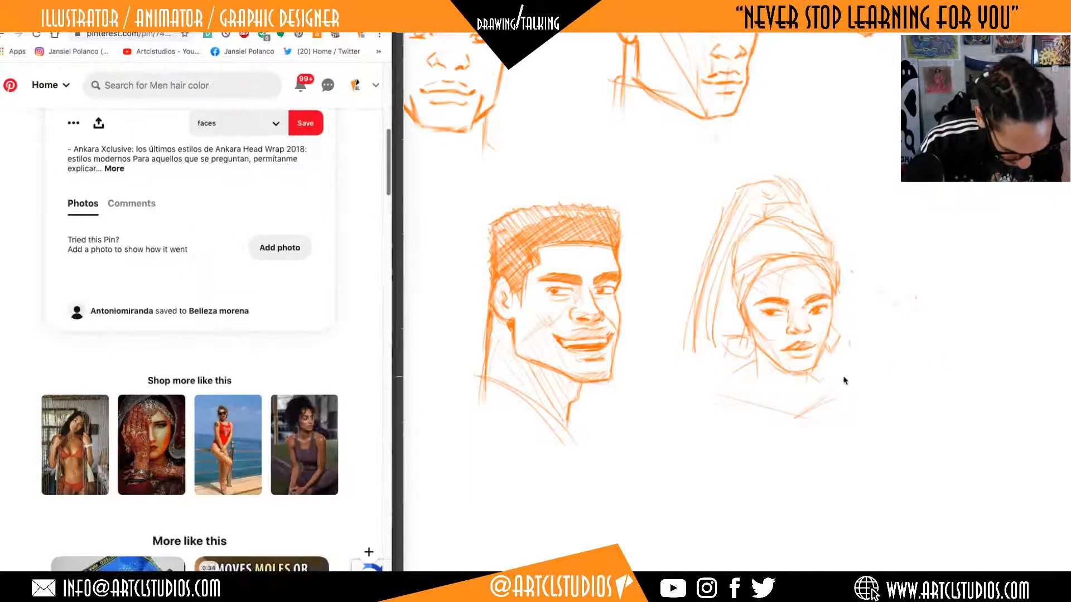
# Look over the smiling woman's related pins and picture, and return to the pin of the ponytailed woman in the headwrap.
pyautogui.press('space')
pyautogui.press('space')
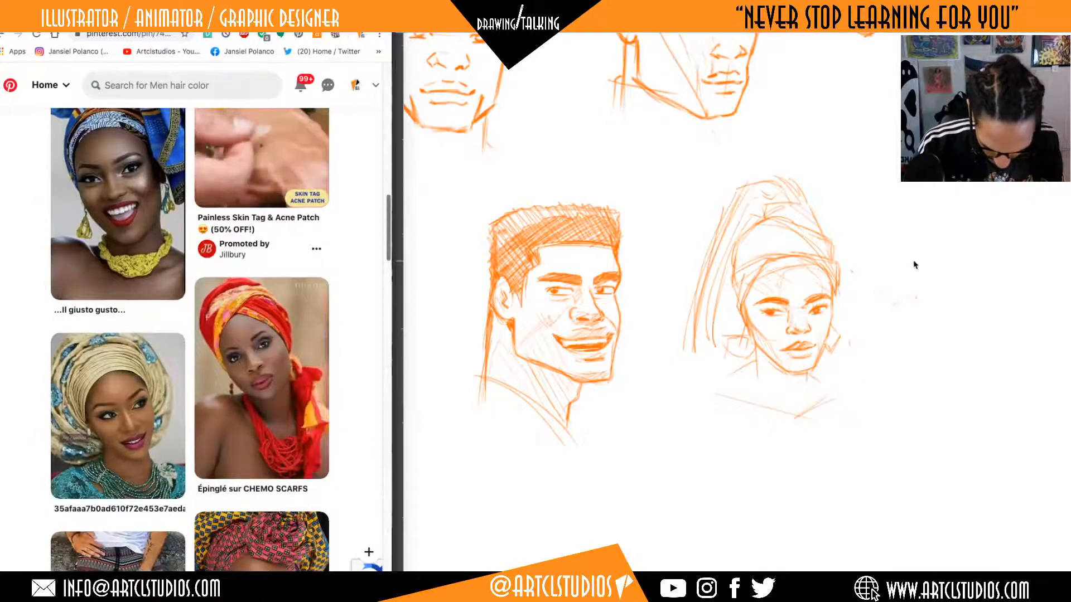
pyautogui.press('Home')
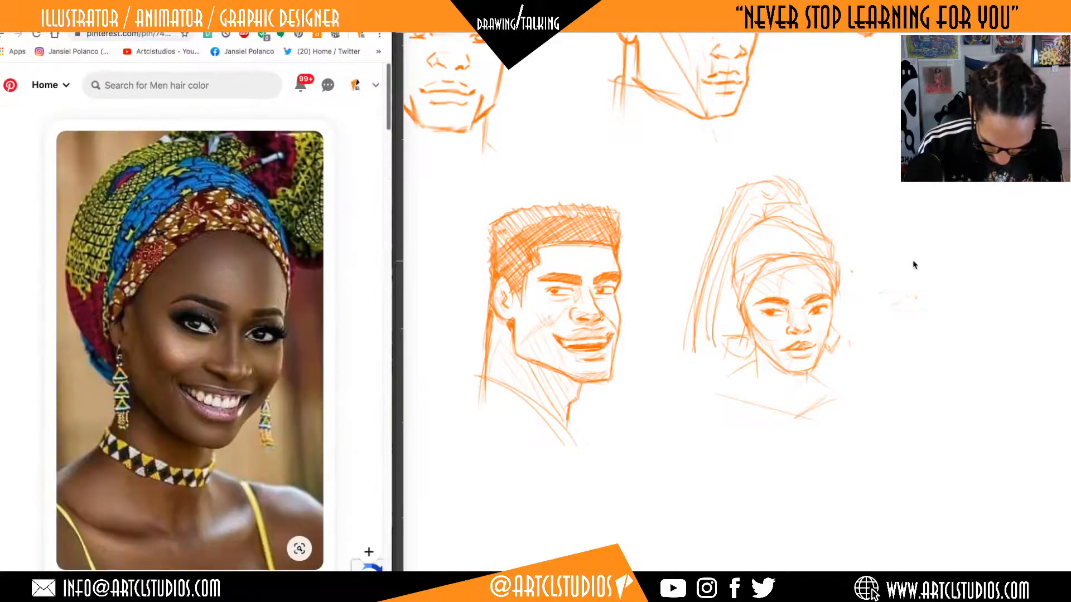
pyautogui.click(962, 275)
pyautogui.moveTo(972, 274)
pyautogui.mouseDown()
pyautogui.moveTo(736, 361)
pyautogui.moveTo(1029, 184)
pyautogui.mouseUp()
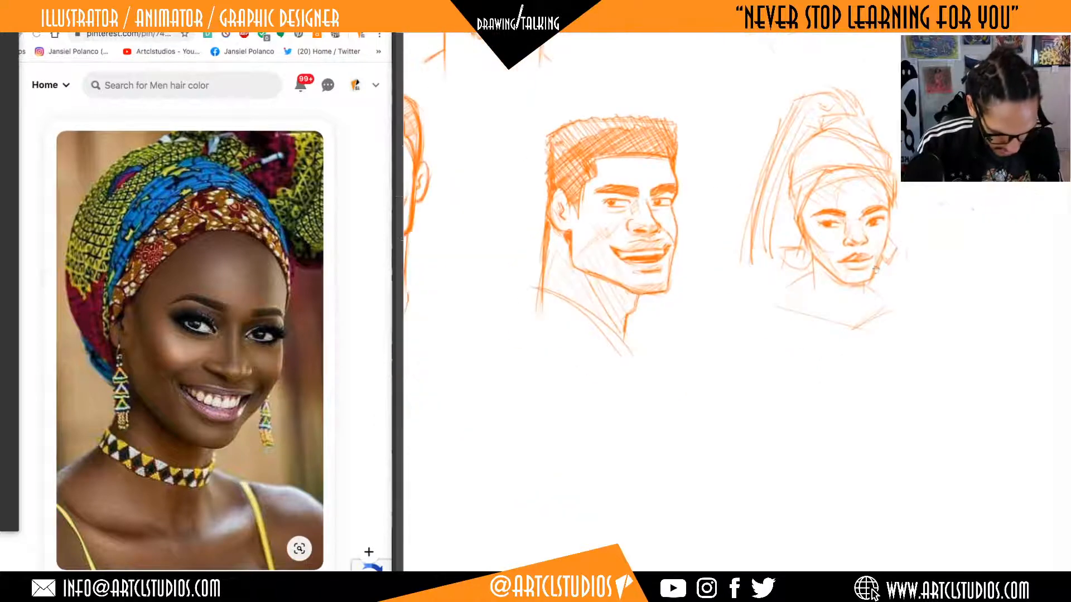
pyautogui.moveTo(829, 307); pyautogui.dragTo(1060, 315)
pyautogui.moveTo(868, 440); pyautogui.dragTo(574, 485)
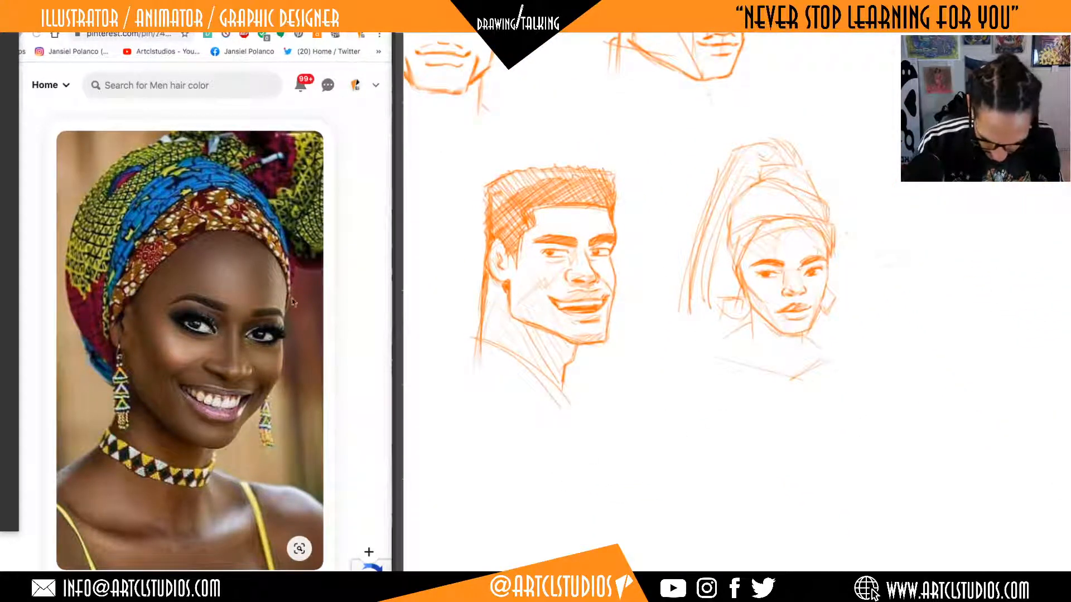
pyautogui.hscroll(-5, 293, 302)
pyautogui.hscroll(-5, 269, 290)
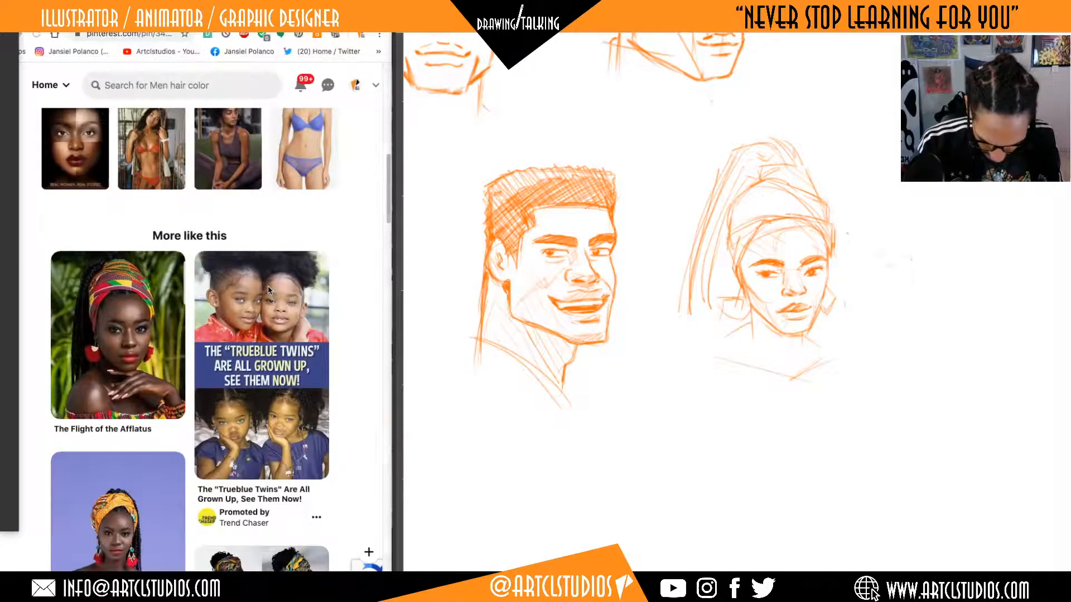
pyautogui.scroll(10, 270, 290)
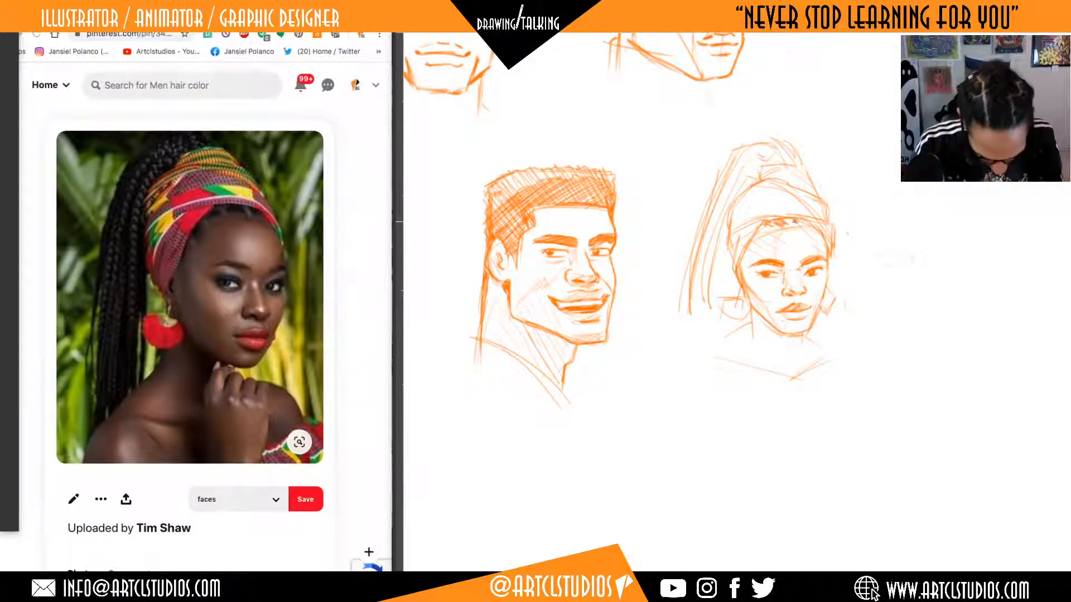
# Shade the headwrap woman's ponytail with long hatching strokes and hatch the shadow on her neck below the jaw.
pyautogui.moveTo(692, 292)
pyautogui.mouseDown()
pyautogui.moveTo(713, 262)
pyautogui.moveTo(711, 216)
pyautogui.moveTo(742, 168)
pyautogui.moveTo(781, 155)
pyautogui.moveTo(767, 143)
pyautogui.moveTo(753, 162)
pyautogui.moveTo(736, 156)
pyautogui.moveTo(748, 156)
pyautogui.moveTo(709, 262)
pyautogui.moveTo(725, 168)
pyautogui.moveTo(706, 323)
pyautogui.mouseUp()
pyautogui.moveTo(788, 371); pyautogui.dragTo(757, 316)
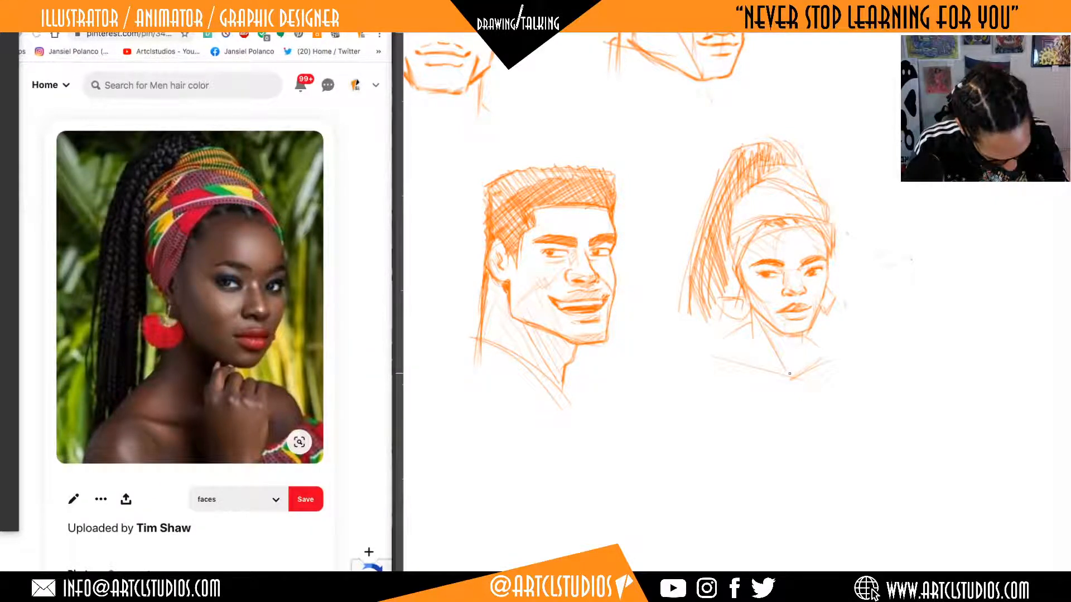
pyautogui.moveTo(789, 373); pyautogui.dragTo(796, 355)
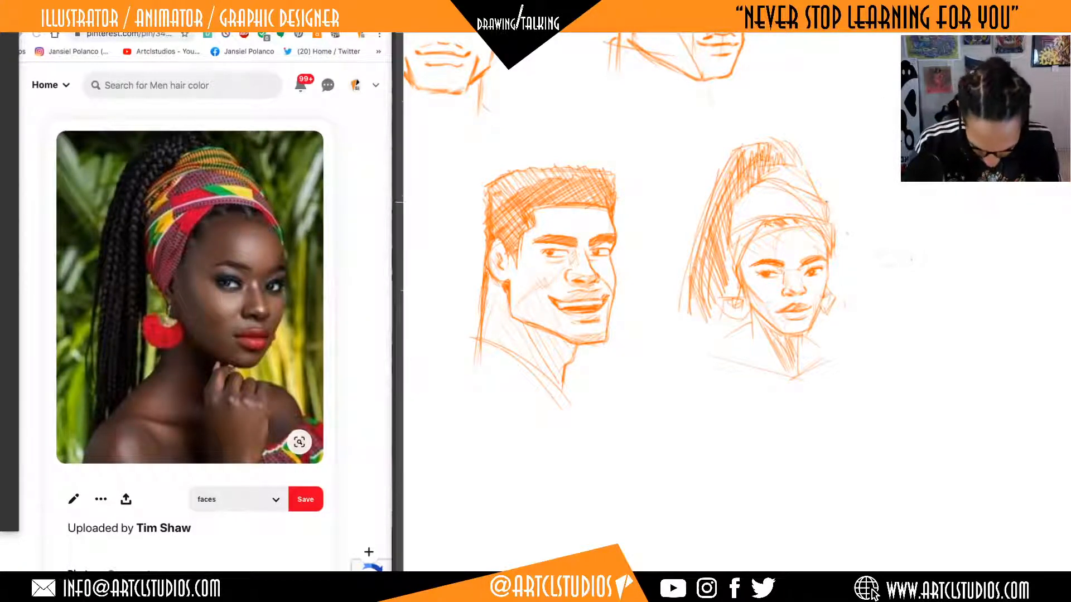
# Reopen the pin of the smiling woman in the blue and green patterned headwrap from the related portraits.
pyautogui.scroll(-15, 166, 327)
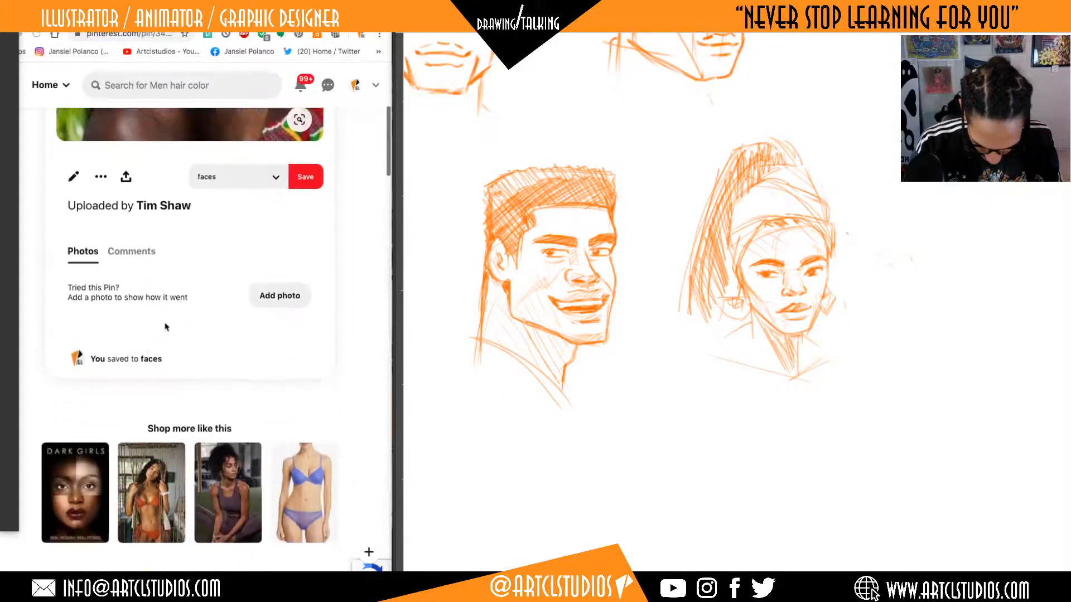
pyautogui.scroll(-5, 165, 326)
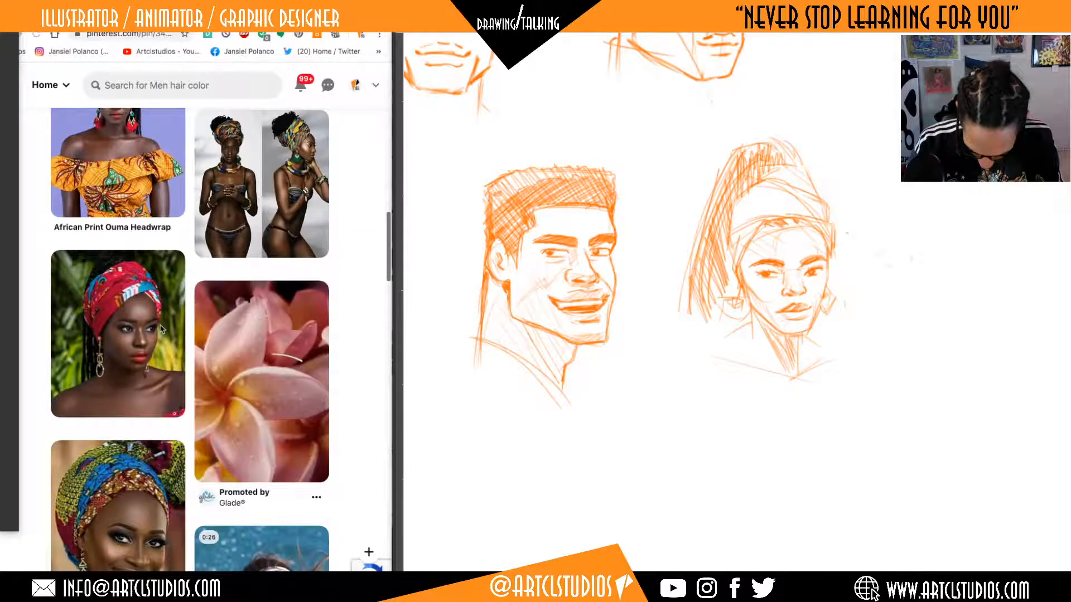
pyautogui.scroll(-4, 162, 329)
pyautogui.click(161, 329)
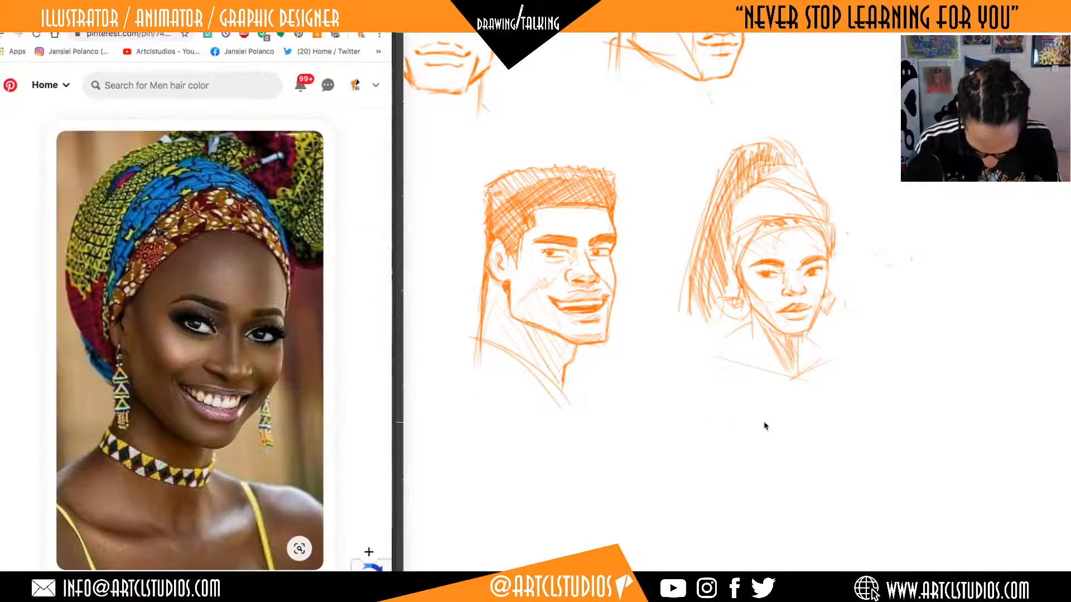
# Sketch the smiling woman's face block below the finished heads: a tilted centre line, chin mark, tall front plane and short receding corner lines.
pyautogui.moveTo(807, 449)
pyautogui.mouseDown()
pyautogui.moveTo(550, 466)
pyautogui.moveTo(584, 471)
pyautogui.moveTo(813, 232)
pyautogui.mouseUp()
pyautogui.click(685, 313)
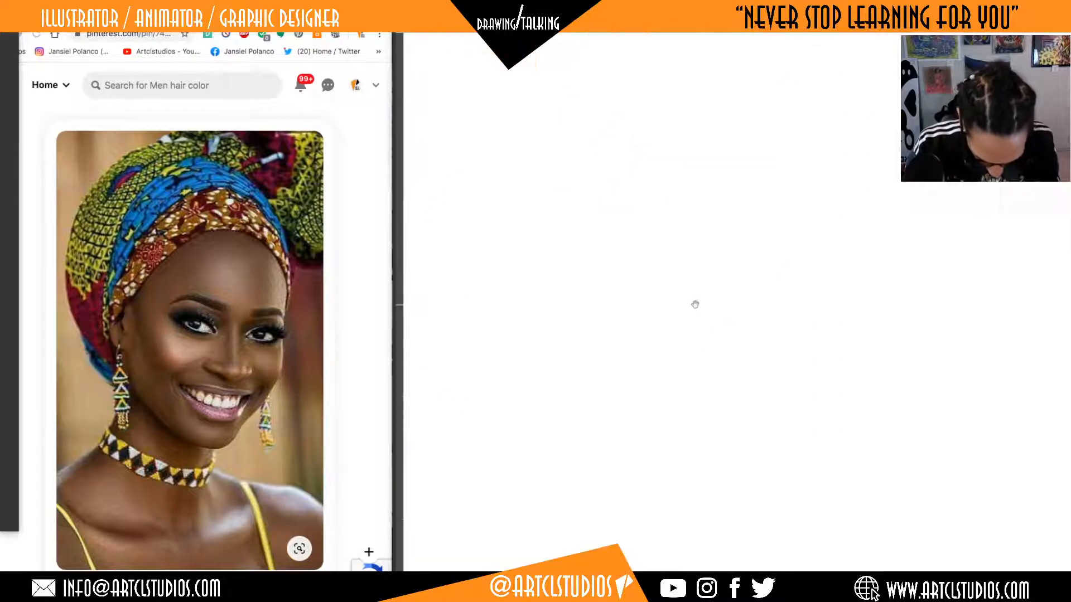
pyautogui.moveTo(695, 303); pyautogui.dragTo(736, 483)
pyautogui.moveTo(774, 433); pyautogui.dragTo(746, 419)
pyautogui.moveTo(765, 378); pyautogui.dragTo(766, 347)
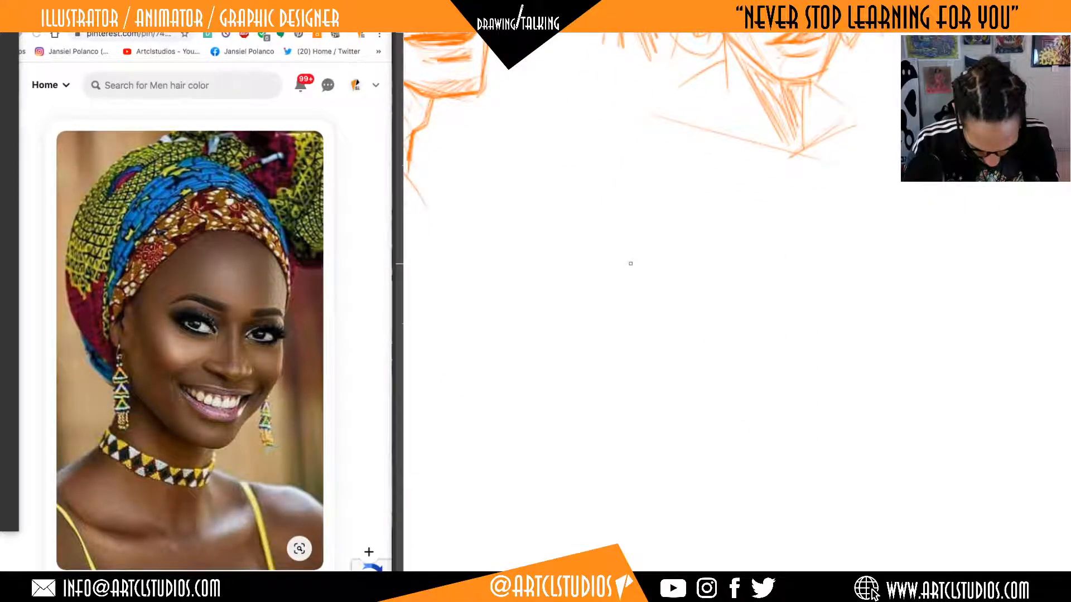
pyautogui.moveTo(630, 263); pyautogui.dragTo(722, 253)
pyautogui.moveTo(706, 188)
pyautogui.mouseDown()
pyautogui.moveTo(674, 454)
pyautogui.moveTo(657, 455)
pyautogui.mouseUp()
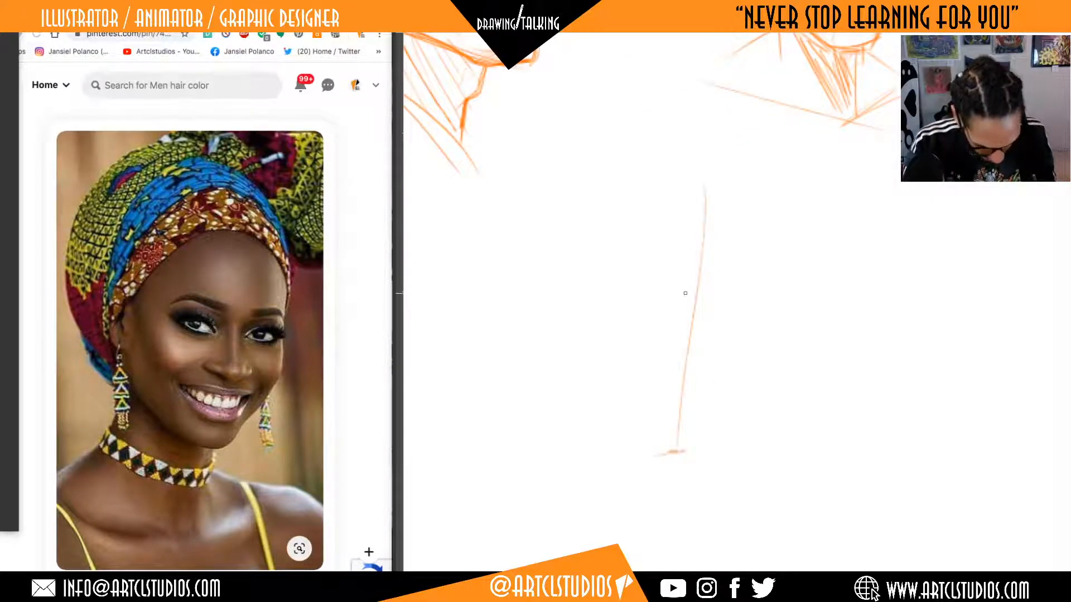
pyautogui.moveTo(678, 206)
pyautogui.mouseDown()
pyautogui.moveTo(746, 210)
pyautogui.moveTo(717, 462)
pyautogui.moveTo(638, 472)
pyautogui.moveTo(714, 466)
pyautogui.moveTo(658, 313)
pyautogui.mouseUp()
pyautogui.moveTo(740, 215); pyautogui.dragTo(721, 390)
pyautogui.moveTo(608, 447); pyautogui.dragTo(639, 473)
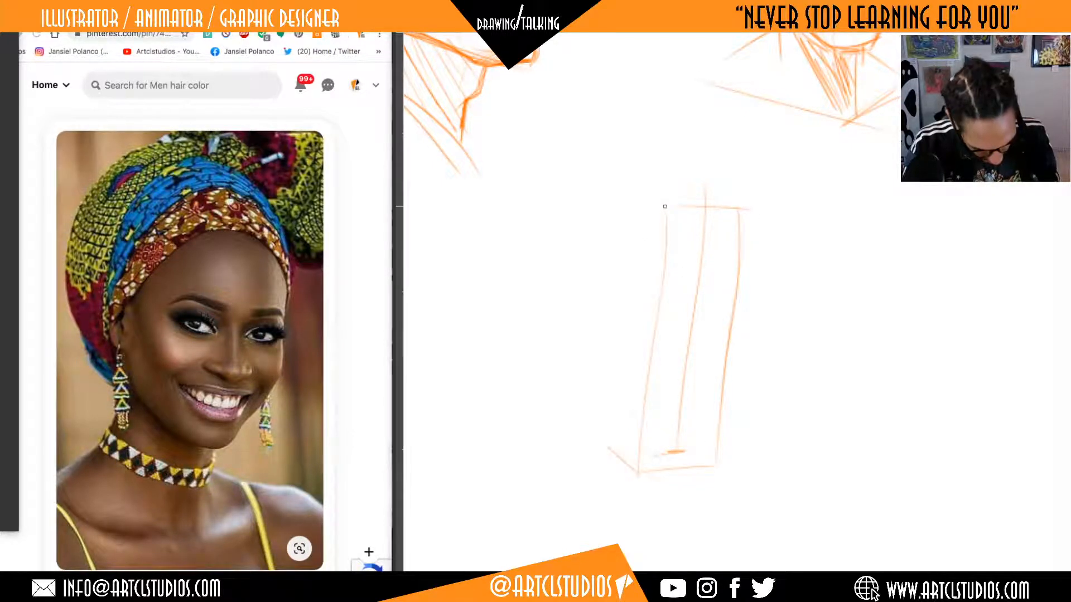
pyautogui.moveTo(645, 199); pyautogui.dragTo(666, 210)
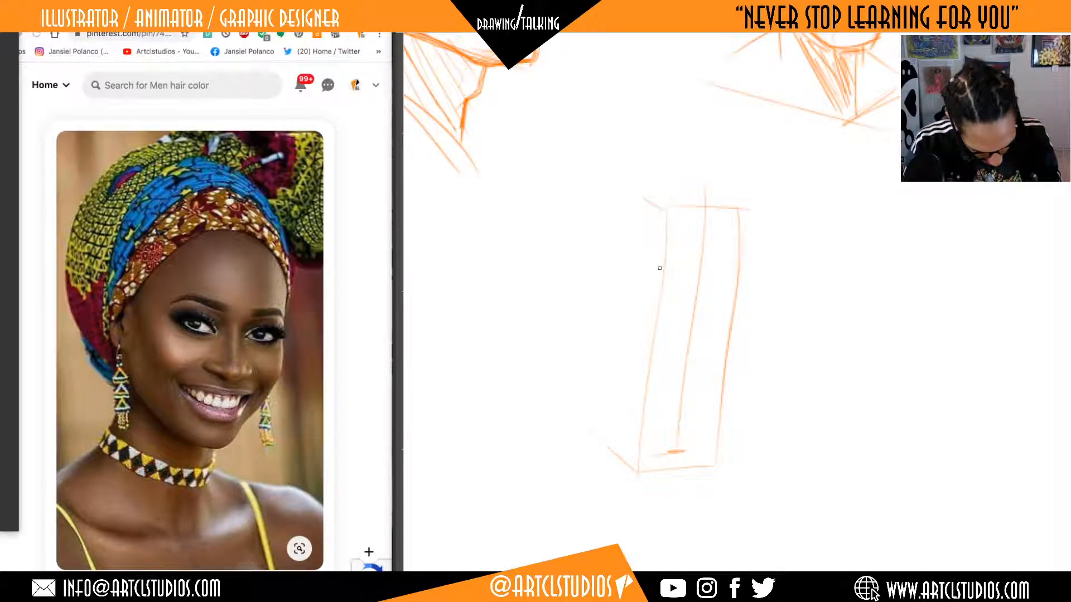
# Add a guideline across the middle of the face block, curving back along the near side, and a short line above the chin mark.
pyautogui.moveTo(610, 276); pyautogui.dragTo(649, 307)
pyautogui.moveTo(653, 312); pyautogui.dragTo(739, 312)
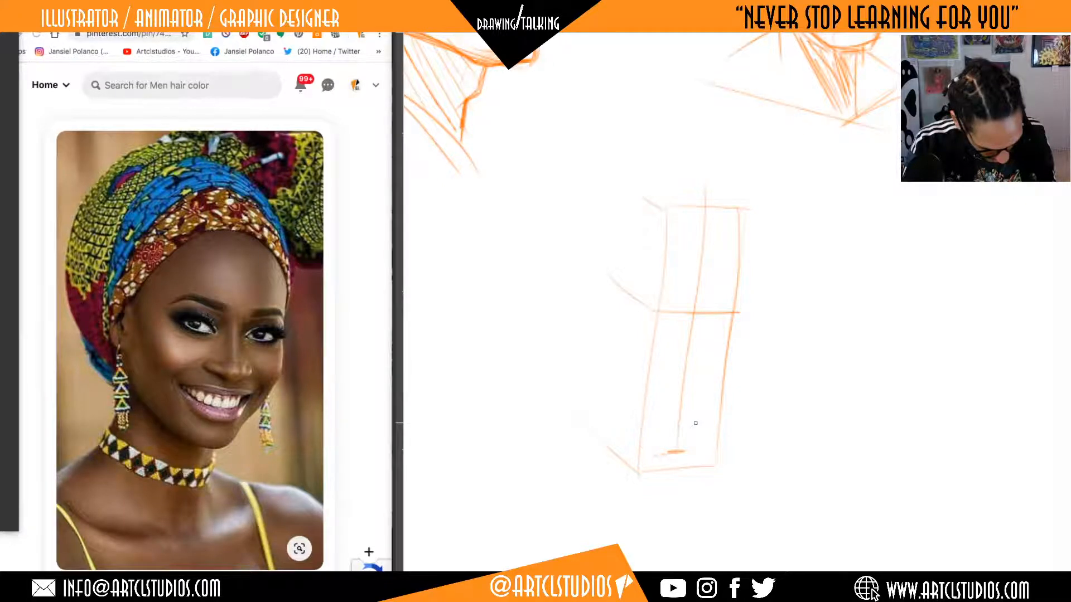
pyautogui.moveTo(658, 427); pyautogui.dragTo(703, 427)
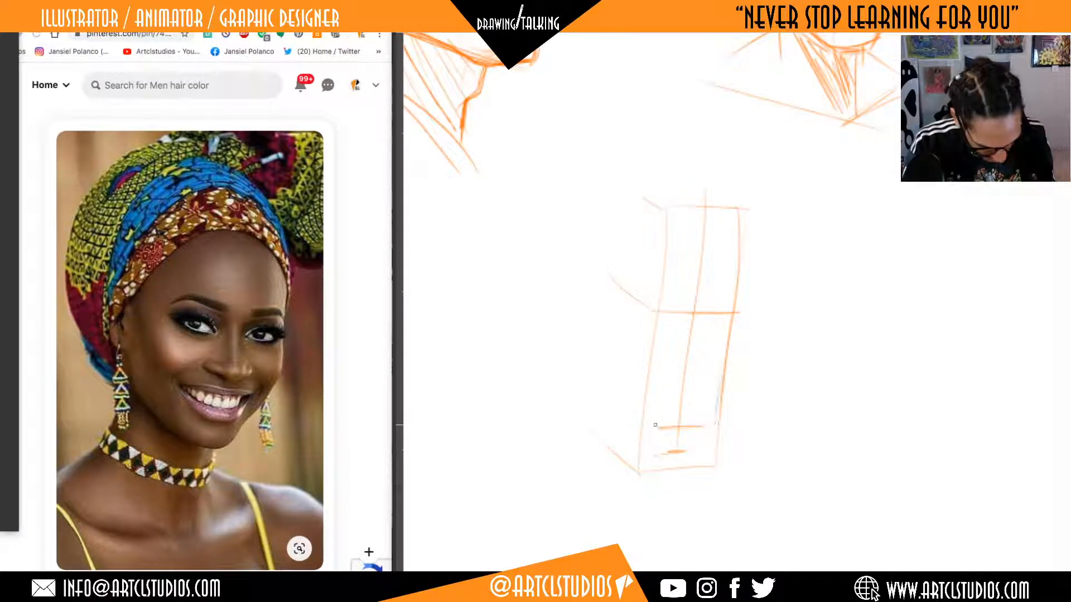
# Sketch the near jawline from the chin up to the ear, outline the ear, and undo the stray construction strokes.
pyautogui.moveTo(641, 412); pyautogui.dragTo(577, 341)
pyautogui.moveTo(648, 420)
pyautogui.mouseDown()
pyautogui.moveTo(575, 339)
pyautogui.moveTo(573, 274)
pyautogui.moveTo(590, 379)
pyautogui.mouseUp()
pyautogui.press('super+z')
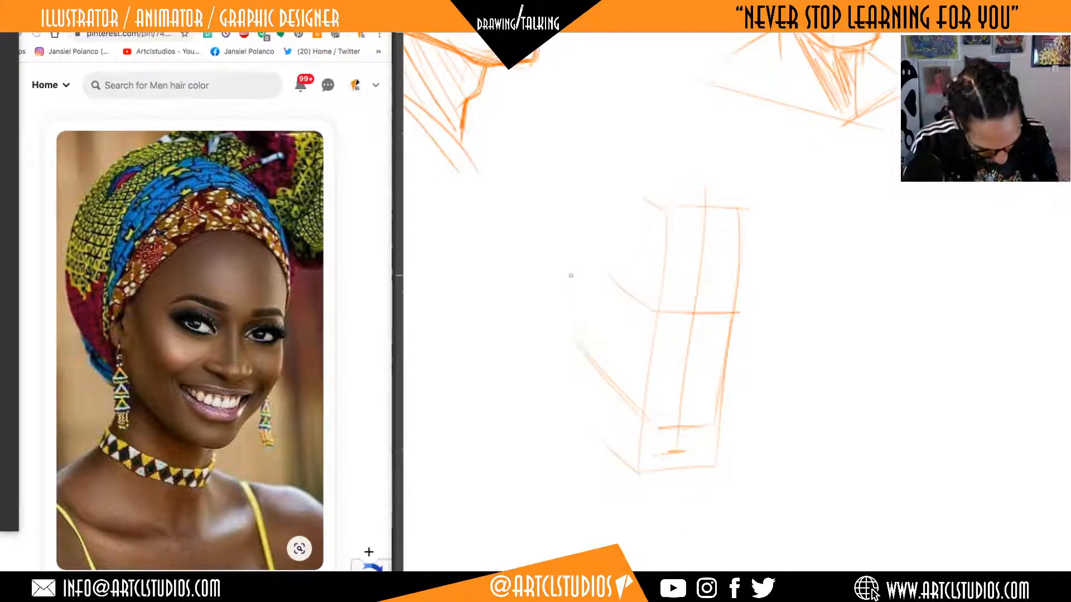
pyautogui.moveTo(575, 339)
pyautogui.mouseDown()
pyautogui.moveTo(575, 265)
pyautogui.moveTo(577, 341)
pyautogui.mouseUp()
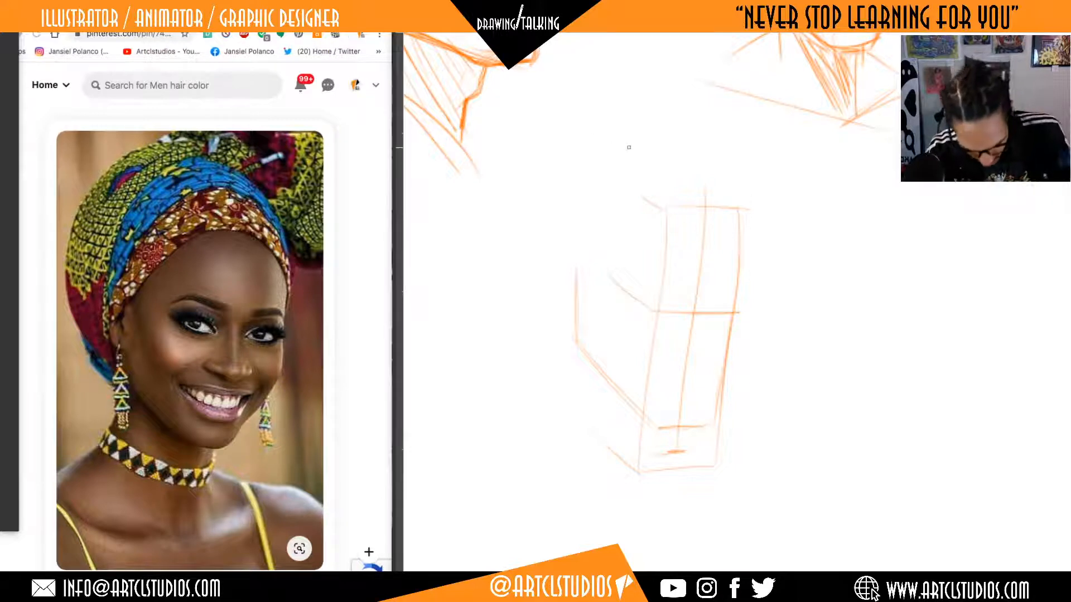
pyautogui.moveTo(570, 291)
pyautogui.mouseDown()
pyautogui.moveTo(562, 268)
pyautogui.moveTo(559, 281)
pyautogui.mouseUp()
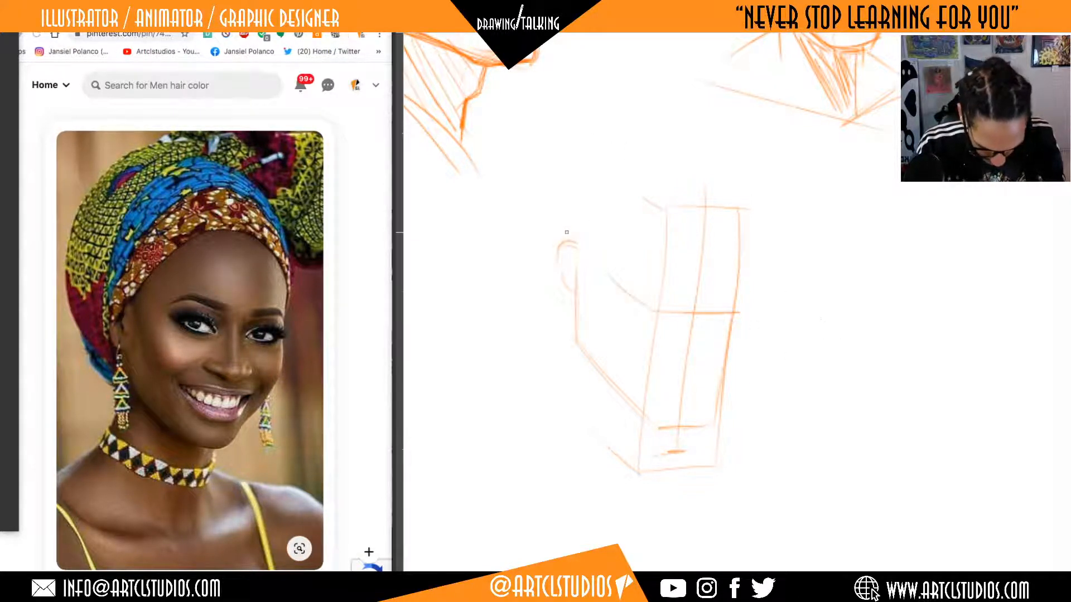
pyautogui.moveTo(632, 422); pyautogui.dragTo(641, 298)
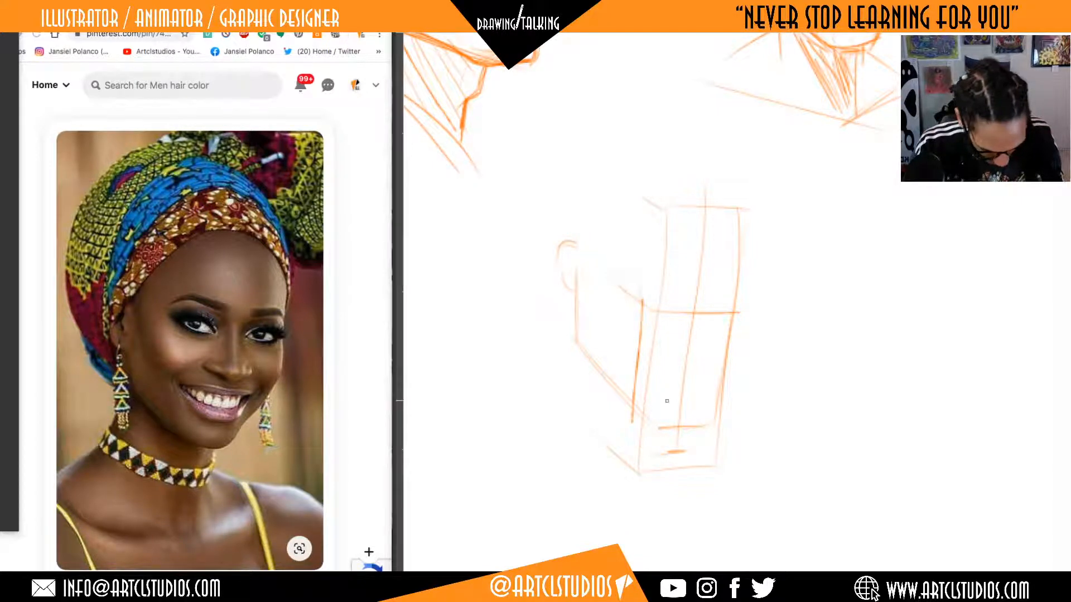
pyautogui.press('super+z')
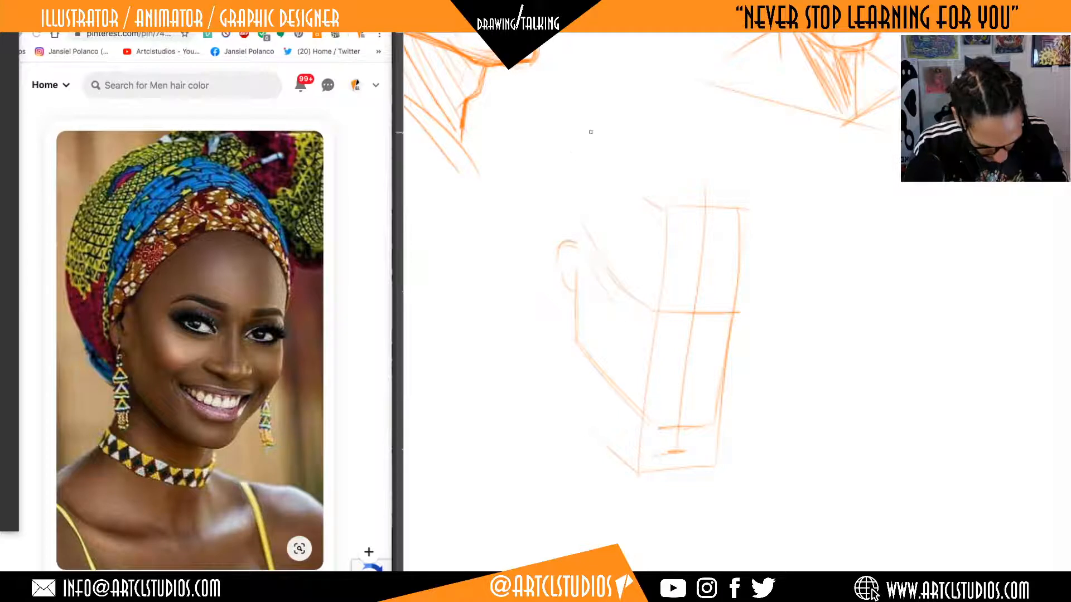
# Sketch the rounded skull above the face block, the curving temple line into the forehead corner, and the forehead's far side.
pyautogui.moveTo(730, 189); pyautogui.dragTo(661, 131)
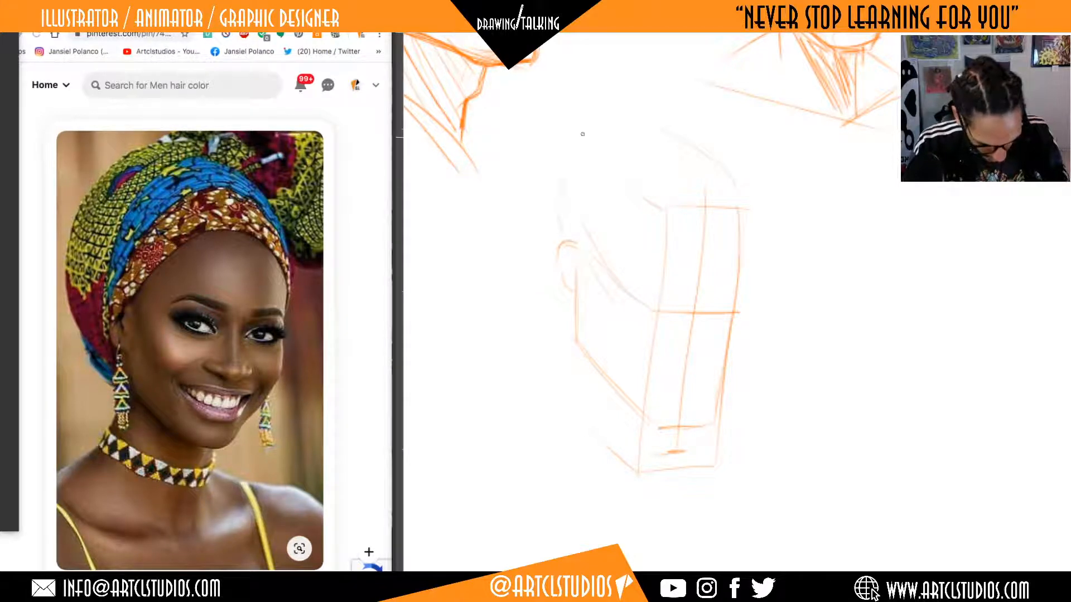
pyautogui.moveTo(575, 137); pyautogui.dragTo(689, 136)
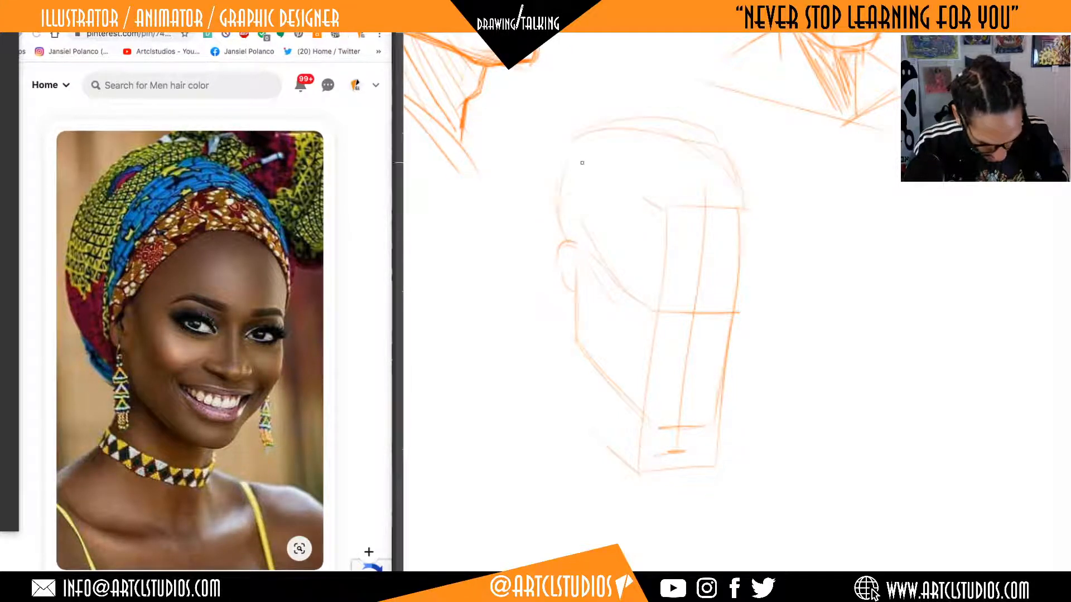
pyautogui.moveTo(590, 155)
pyautogui.mouseDown()
pyautogui.moveTo(664, 235)
pyautogui.moveTo(660, 305)
pyautogui.mouseUp()
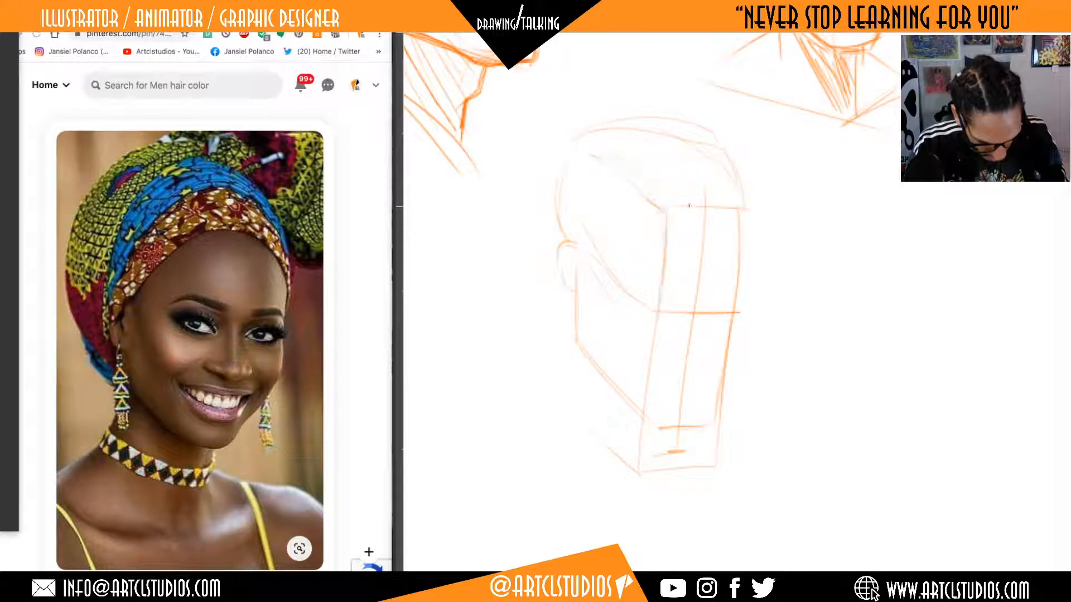
pyautogui.moveTo(592, 155); pyautogui.dragTo(664, 206)
pyautogui.moveTo(669, 205)
pyautogui.mouseDown()
pyautogui.moveTo(727, 207)
pyautogui.moveTo(739, 273)
pyautogui.mouseUp()
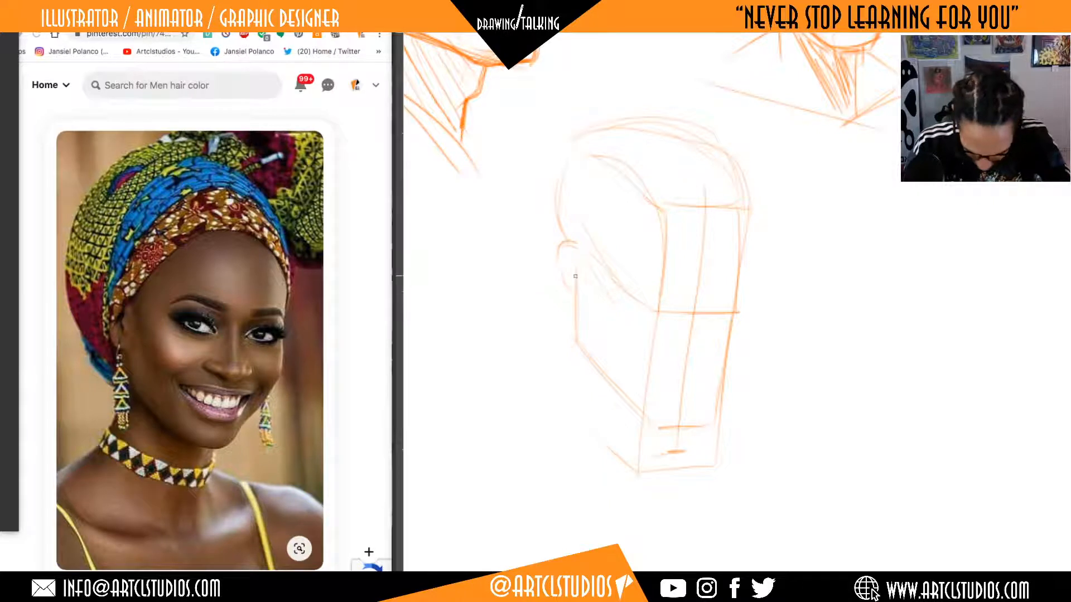
# Strengthen the near jaw, round off the chin at the short upper line, and sketch the far cheek tapering towards it.
pyautogui.moveTo(578, 292)
pyautogui.mouseDown()
pyautogui.moveTo(576, 324)
pyautogui.moveTo(640, 413)
pyautogui.mouseUp()
pyautogui.moveTo(575, 324)
pyautogui.mouseDown()
pyautogui.moveTo(649, 418)
pyautogui.moveTo(677, 424)
pyautogui.moveTo(704, 415)
pyautogui.moveTo(742, 315)
pyautogui.mouseUp()
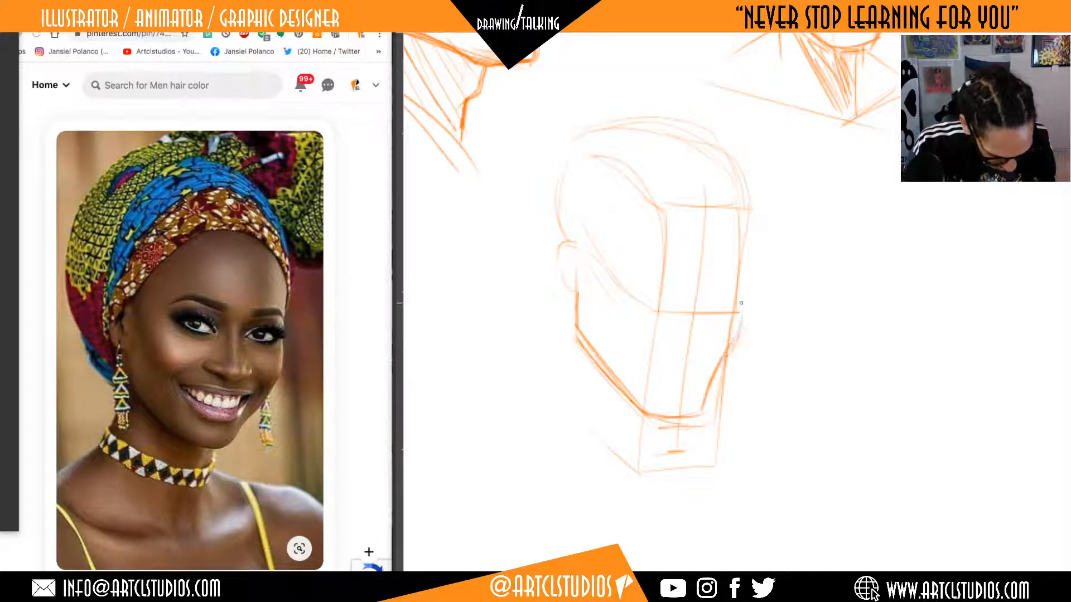
pyautogui.moveTo(720, 365); pyautogui.dragTo(741, 308)
pyautogui.moveTo(700, 398); pyautogui.dragTo(732, 343)
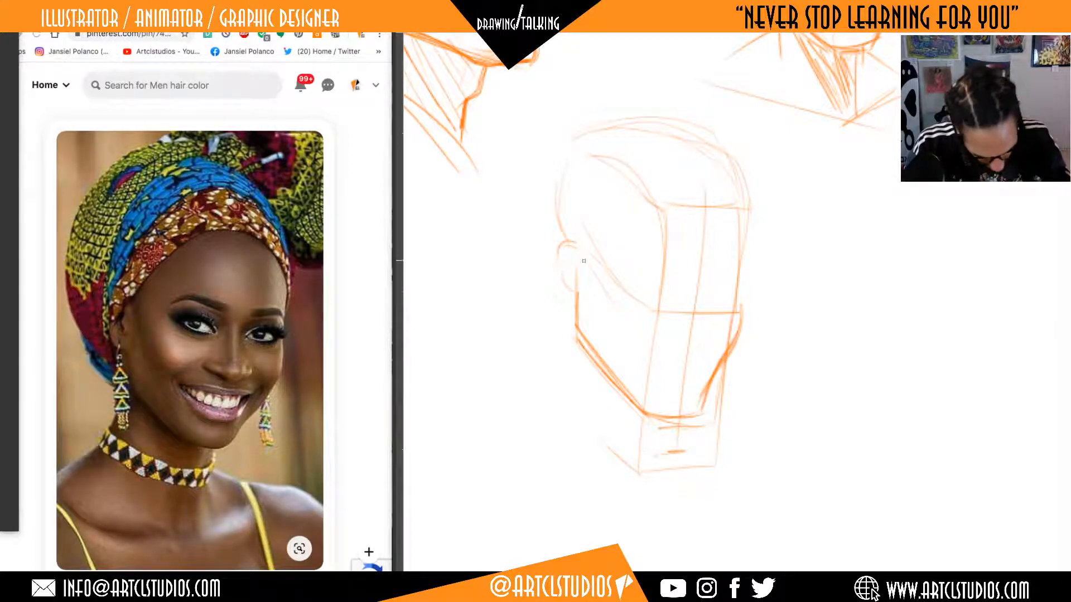
# Mark the near cheekbone with diagonal strokes running down from the ear towards the middle of the face.
pyautogui.moveTo(596, 286); pyautogui.dragTo(607, 303)
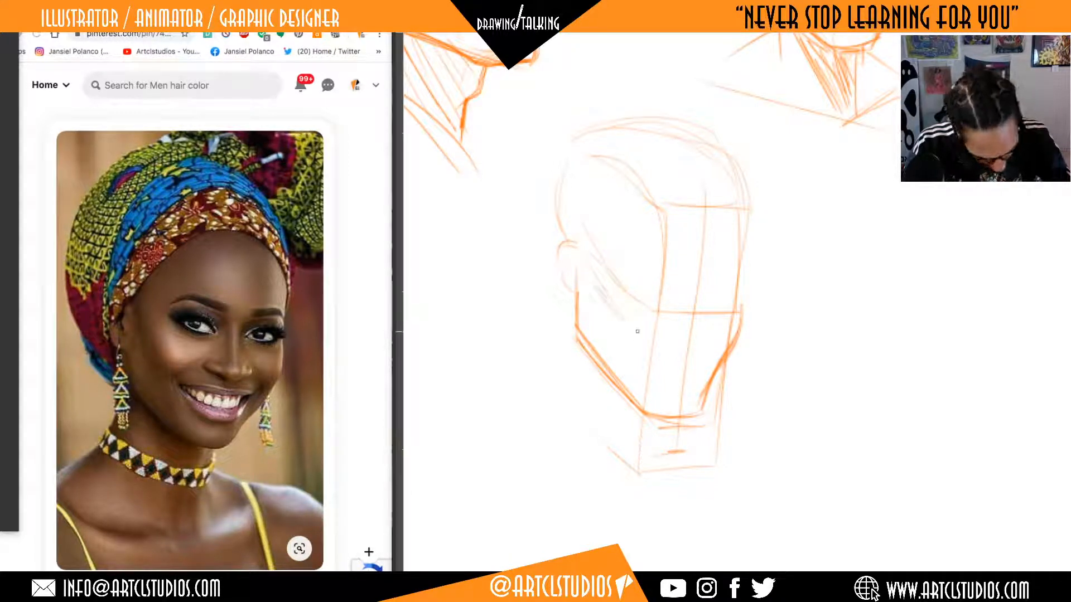
pyautogui.moveTo(584, 268); pyautogui.dragTo(611, 303)
pyautogui.moveTo(605, 299)
pyautogui.mouseDown()
pyautogui.moveTo(617, 315)
pyautogui.moveTo(605, 303)
pyautogui.mouseUp()
# Draw the brow guideline from the ear across the face, define the far side contour, and place the curved mouth line and nose mark.
pyautogui.scroll(3, 781, 343)
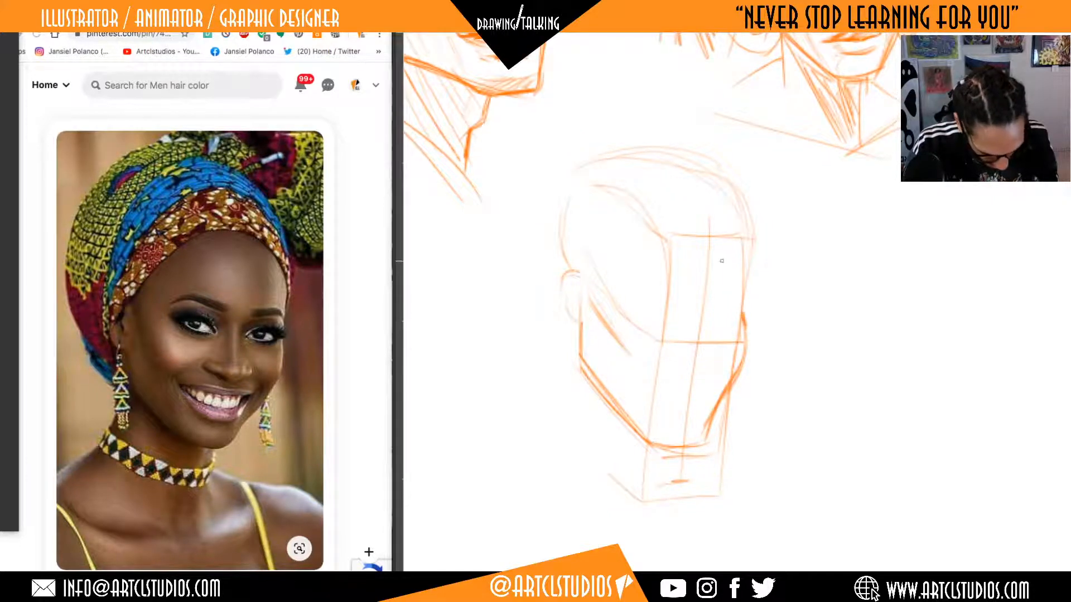
pyautogui.moveTo(582, 275)
pyautogui.mouseDown()
pyautogui.moveTo(646, 301)
pyautogui.moveTo(713, 306)
pyautogui.mouseUp()
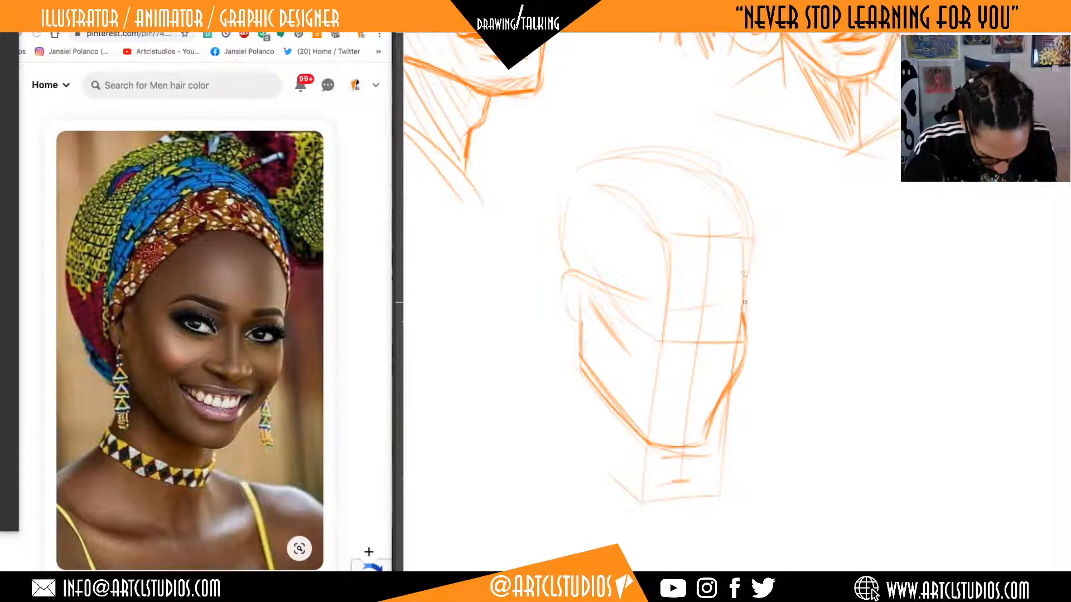
pyautogui.moveTo(744, 261); pyautogui.dragTo(741, 368)
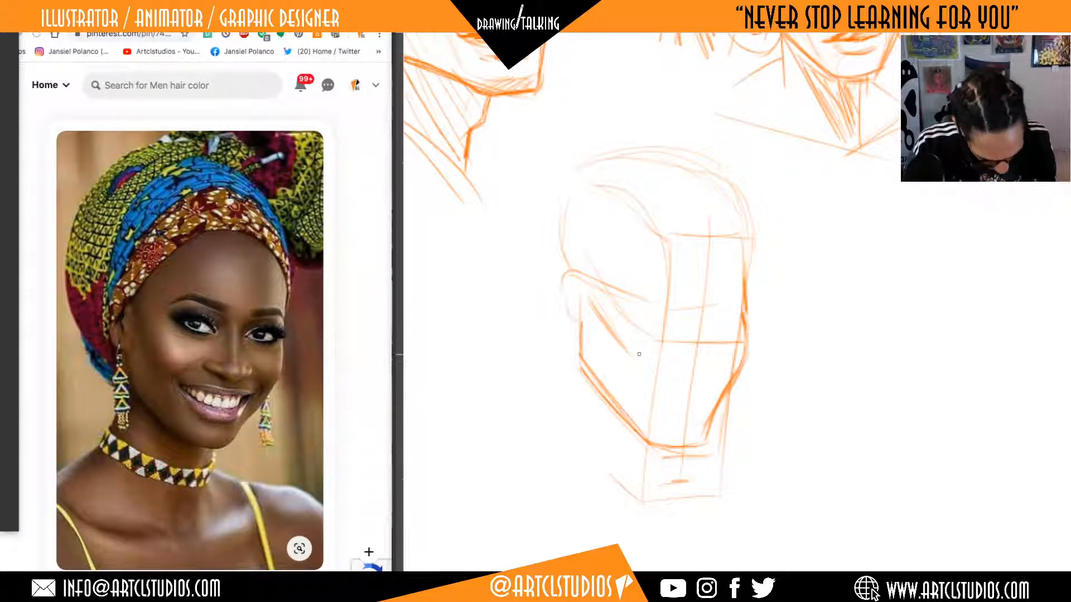
pyautogui.moveTo(654, 379); pyautogui.dragTo(725, 374)
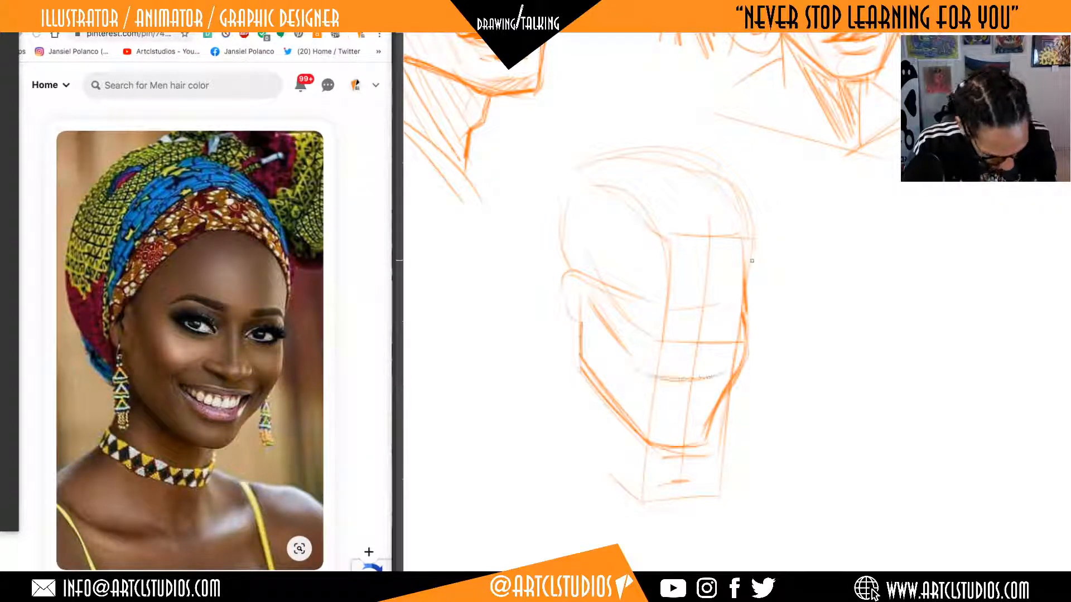
pyautogui.moveTo(681, 338); pyautogui.dragTo(697, 347)
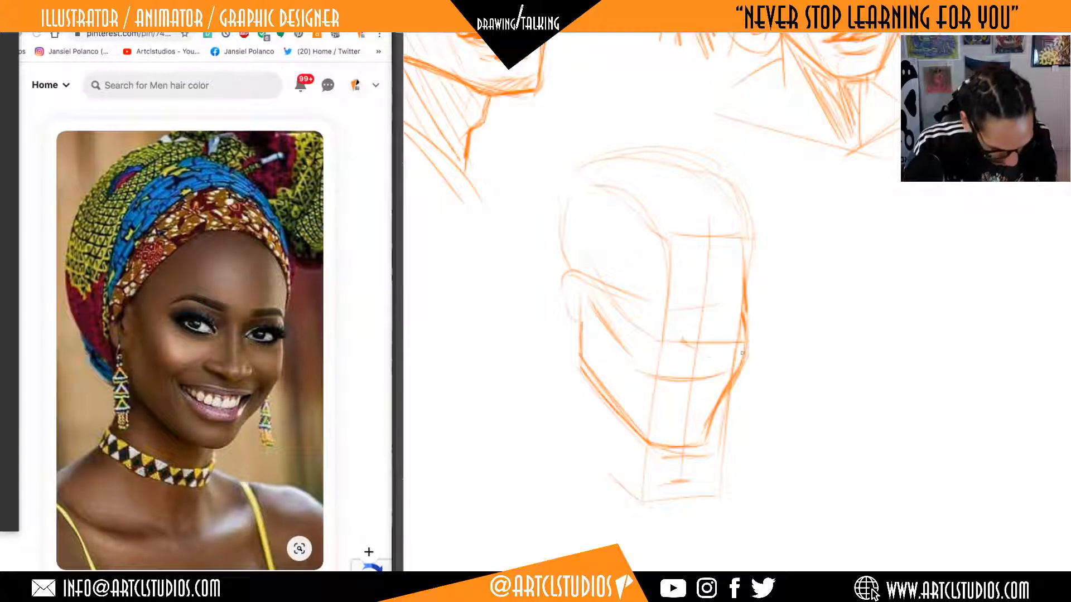
# Sketch the headwrap's front edge from the ear up to the forehead, and reinforce the temple contour on the far side.
pyautogui.moveTo(757, 321); pyautogui.dragTo(778, 336)
pyautogui.moveTo(588, 284)
pyautogui.mouseDown()
pyautogui.moveTo(599, 345)
pyautogui.moveTo(584, 301)
pyautogui.moveTo(595, 288)
pyautogui.moveTo(700, 234)
pyautogui.moveTo(716, 248)
pyautogui.moveTo(736, 245)
pyautogui.mouseUp()
pyautogui.moveTo(794, 298); pyautogui.dragTo(774, 349)
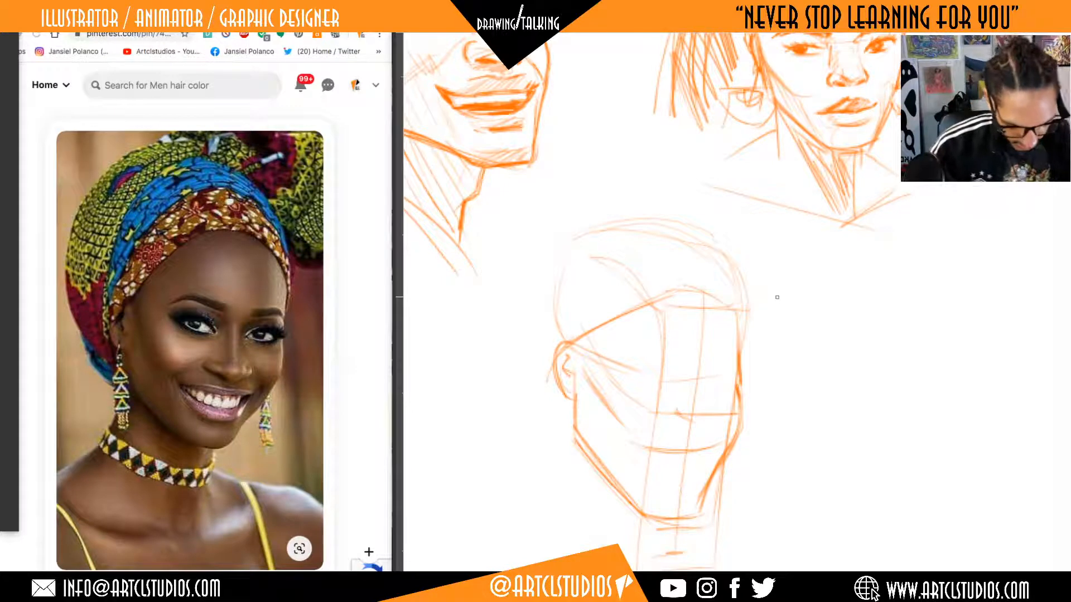
pyautogui.moveTo(720, 301); pyautogui.dragTo(746, 360)
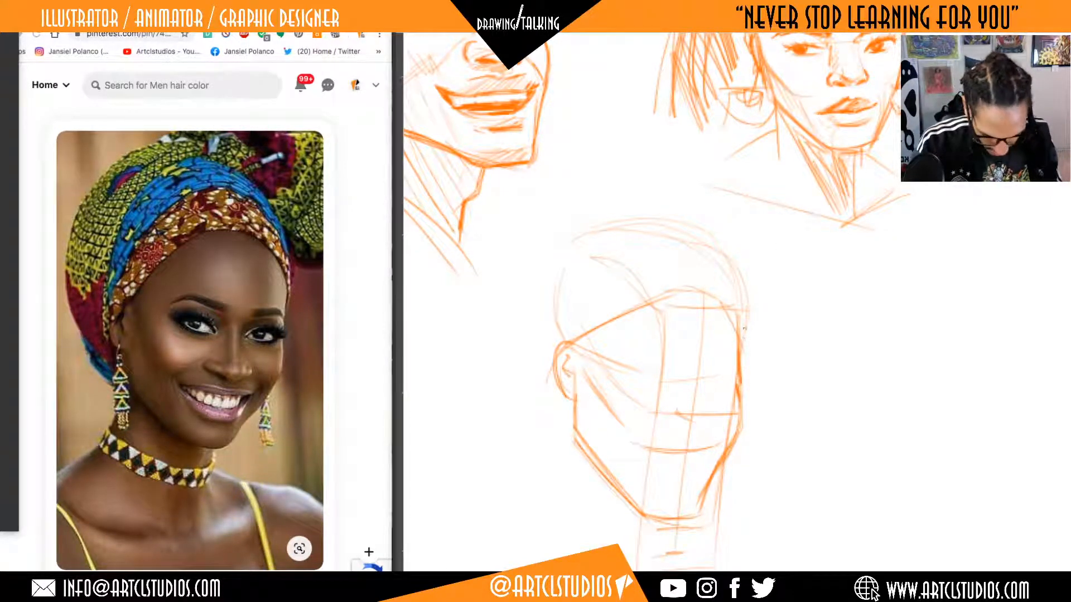
pyautogui.moveTo(737, 315); pyautogui.dragTo(743, 358)
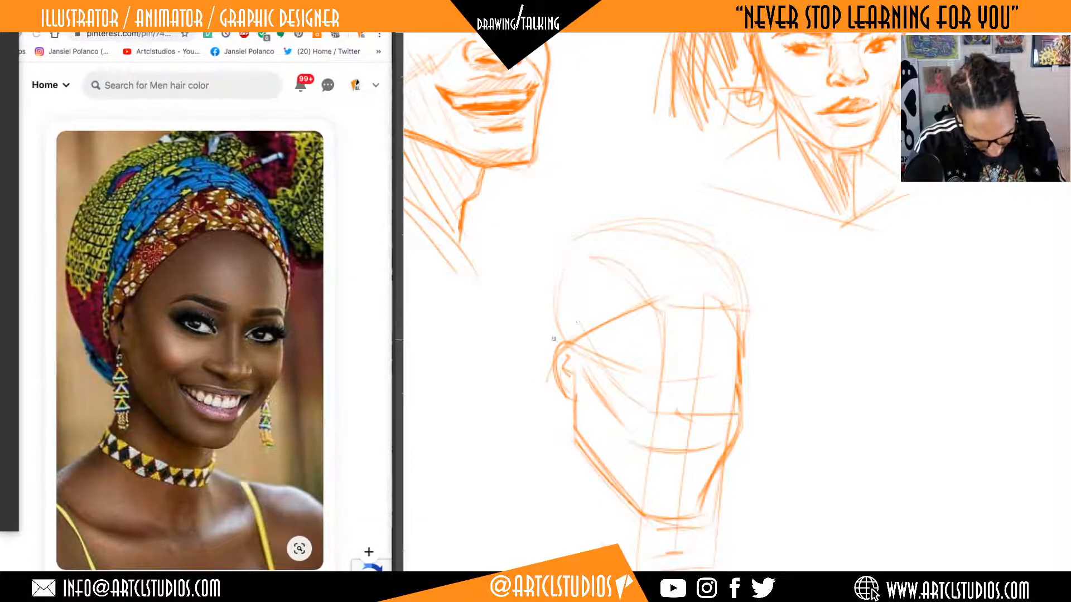
pyautogui.moveTo(550, 304); pyautogui.dragTo(556, 347)
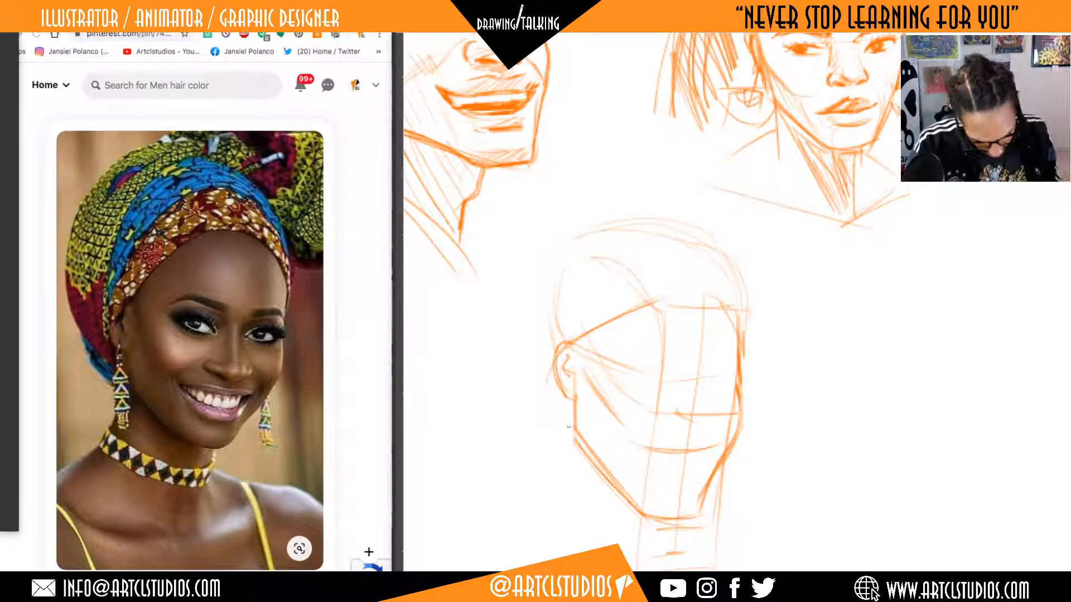
# Erase the chin and redraw it slightly higher, with a rounder curve joining the near jaw to the far cheek.
pyautogui.moveTo(754, 404); pyautogui.dragTo(786, 309)
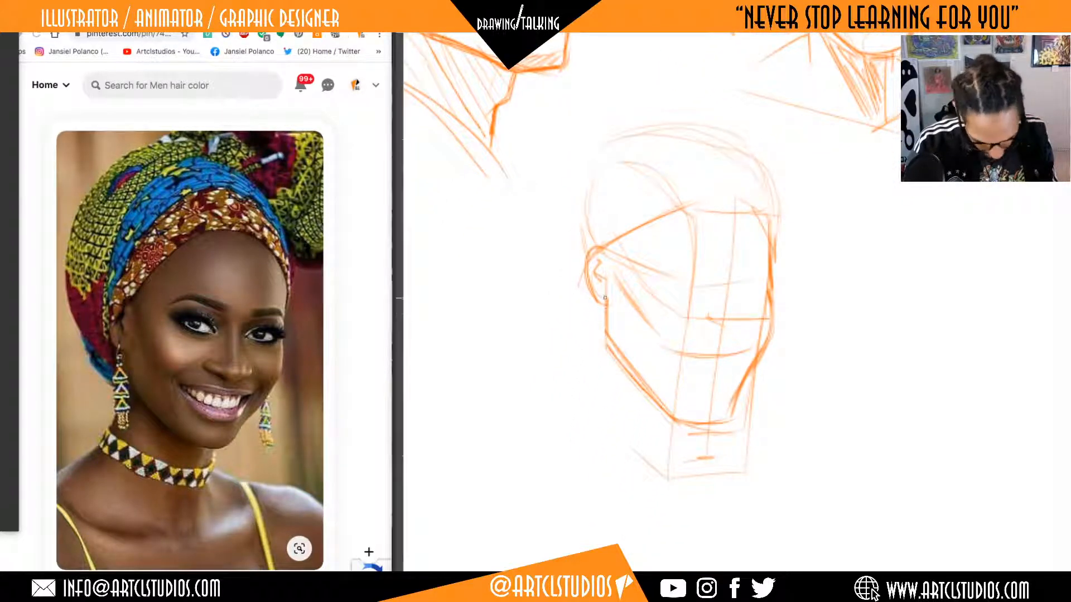
pyautogui.moveTo(836, 457); pyautogui.dragTo(837, 441)
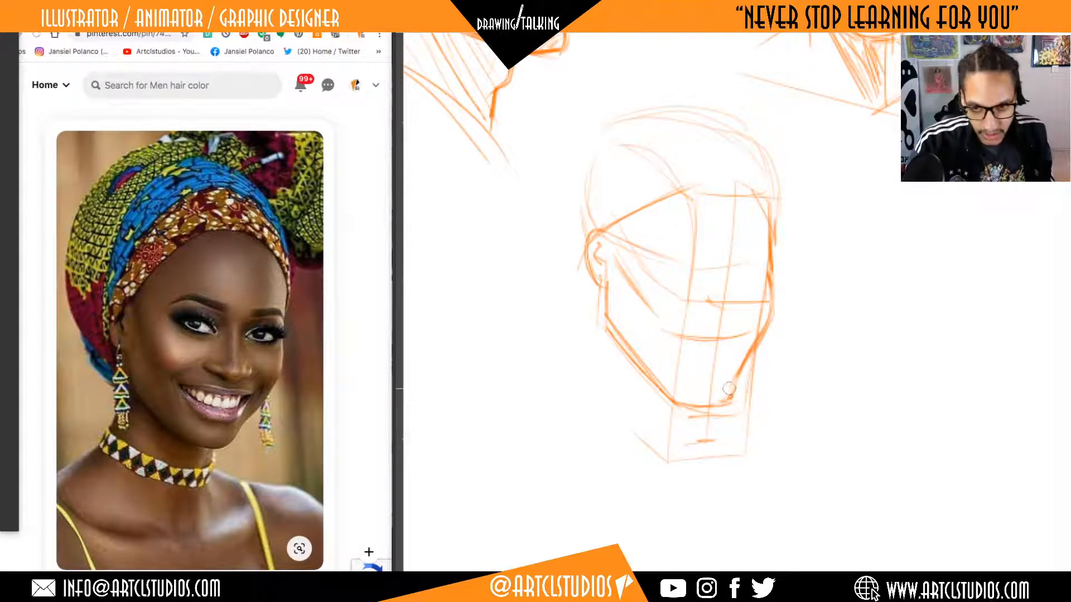
pyautogui.moveTo(729, 389)
pyautogui.mouseDown()
pyautogui.moveTo(736, 399)
pyautogui.moveTo(724, 405)
pyautogui.moveTo(675, 401)
pyautogui.moveTo(727, 403)
pyautogui.mouseUp()
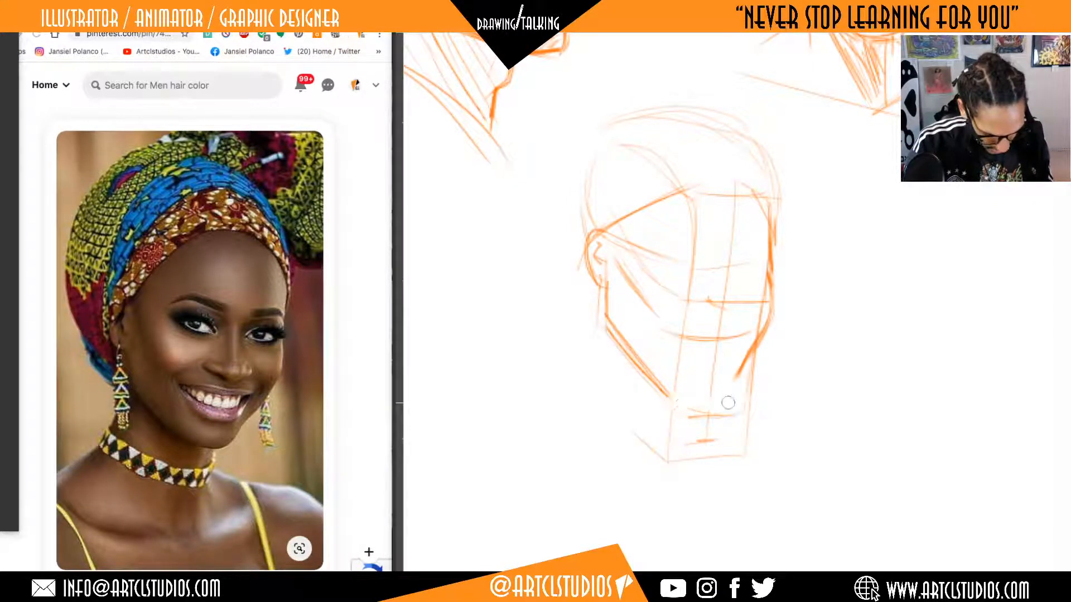
pyautogui.press('b')
pyautogui.moveTo(663, 384); pyautogui.dragTo(710, 402)
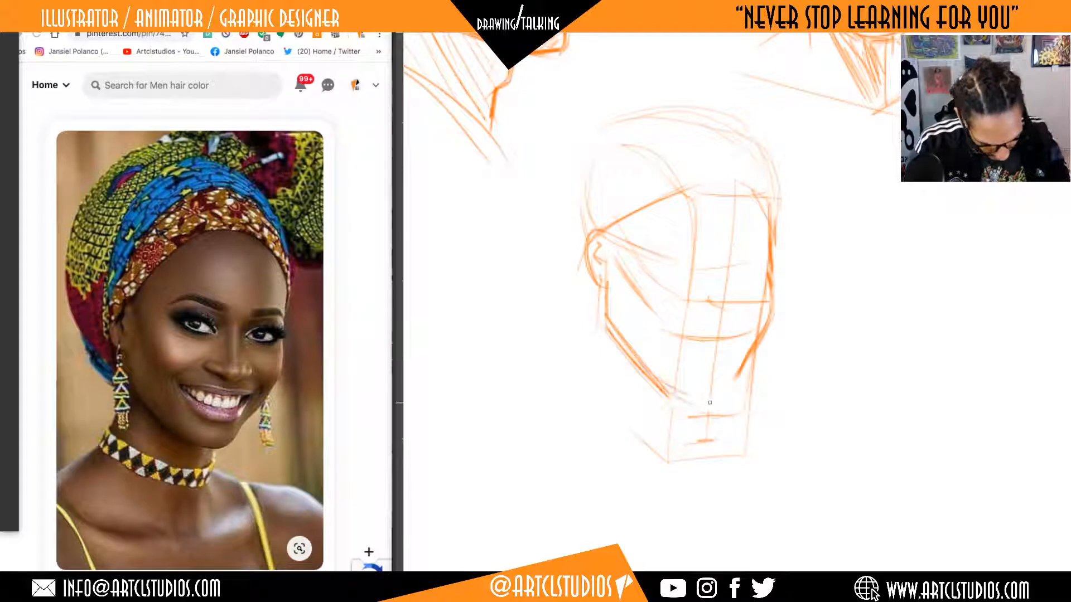
pyautogui.moveTo(636, 362); pyautogui.dragTo(711, 401)
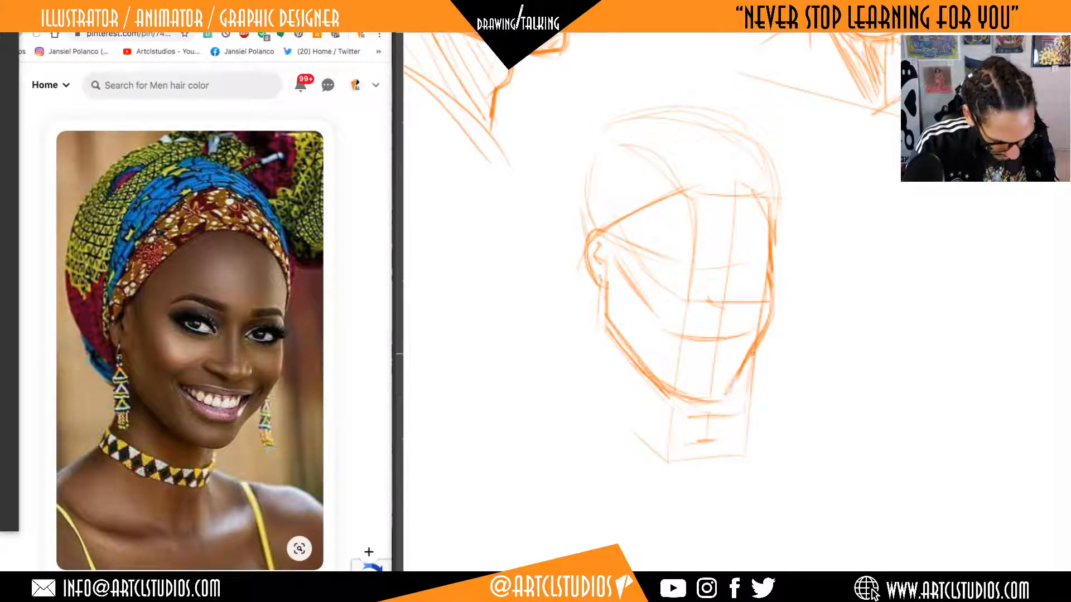
# Draw the back of the neck below the ear, a diagonal headwrap fold rising from the ear, and the wrap's far outer curve.
pyautogui.moveTo(799, 320); pyautogui.dragTo(750, 567)
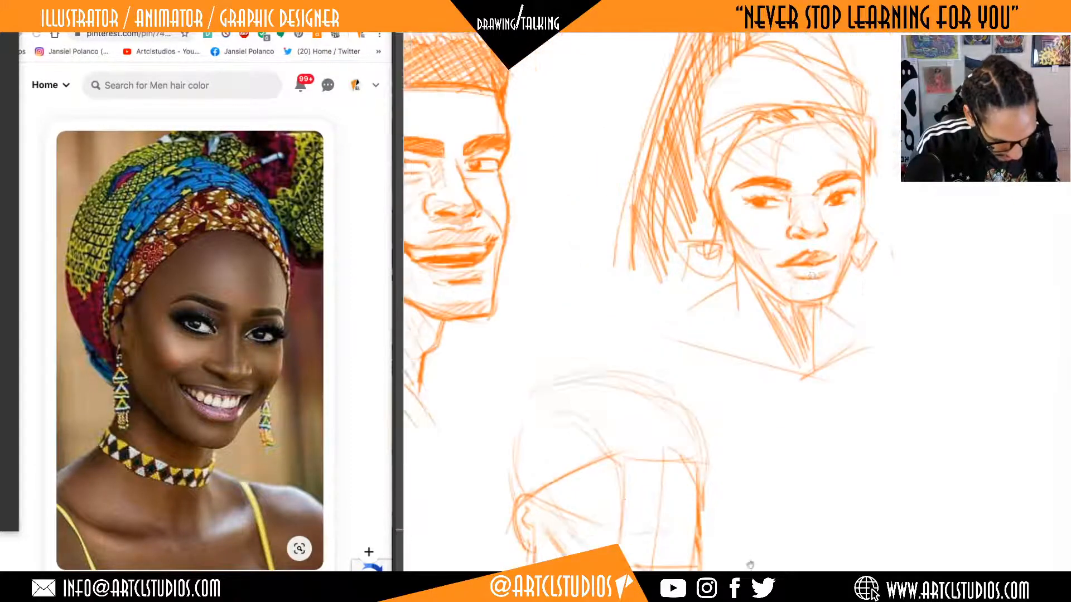
pyautogui.moveTo(825, 287)
pyautogui.mouseDown()
pyautogui.moveTo(815, 358)
pyautogui.moveTo(951, 415)
pyautogui.moveTo(966, 398)
pyautogui.moveTo(967, 202)
pyautogui.moveTo(1043, 334)
pyautogui.mouseUp()
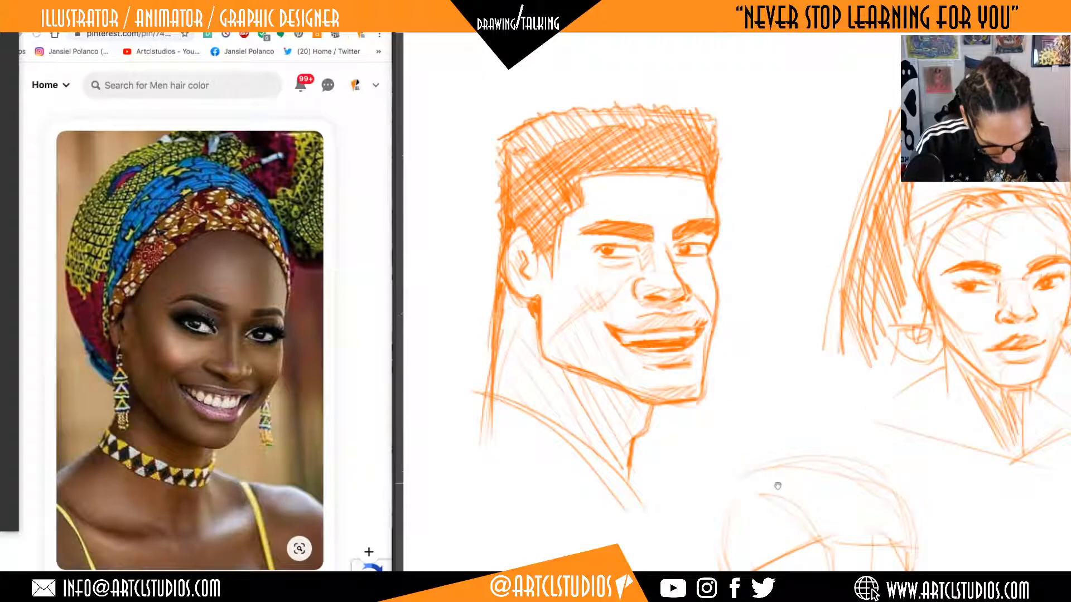
pyautogui.moveTo(778, 485)
pyautogui.mouseDown()
pyautogui.moveTo(753, 151)
pyautogui.moveTo(839, 365)
pyautogui.moveTo(843, 409)
pyautogui.moveTo(891, 378)
pyautogui.moveTo(899, 385)
pyautogui.mouseUp()
pyautogui.moveTo(888, 422); pyautogui.dragTo(901, 262)
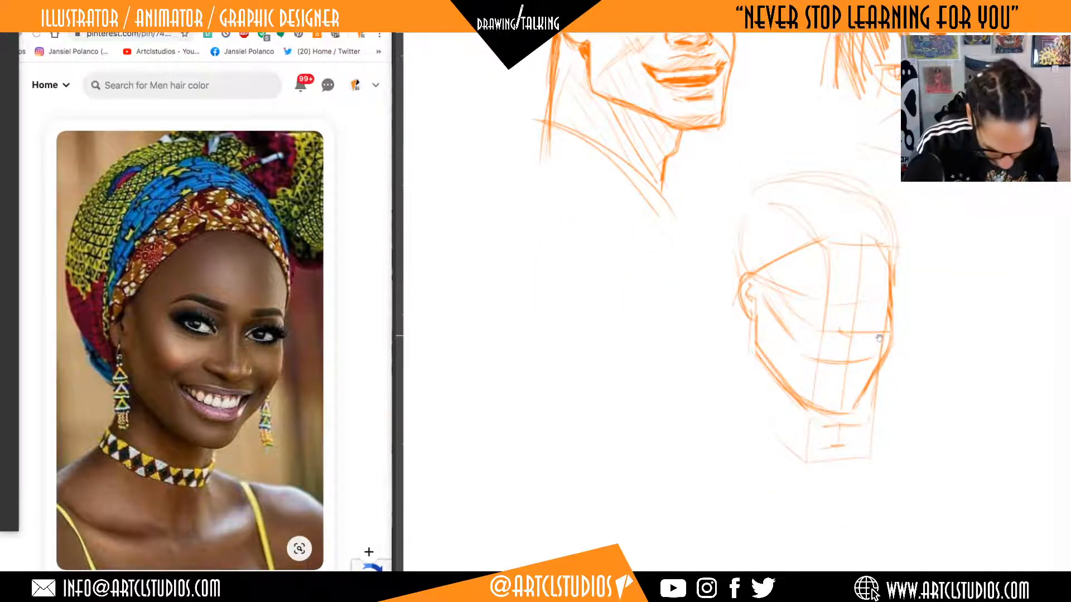
pyautogui.moveTo(881, 338)
pyautogui.mouseDown()
pyautogui.moveTo(865, 335)
pyautogui.moveTo(888, 331)
pyautogui.mouseUp()
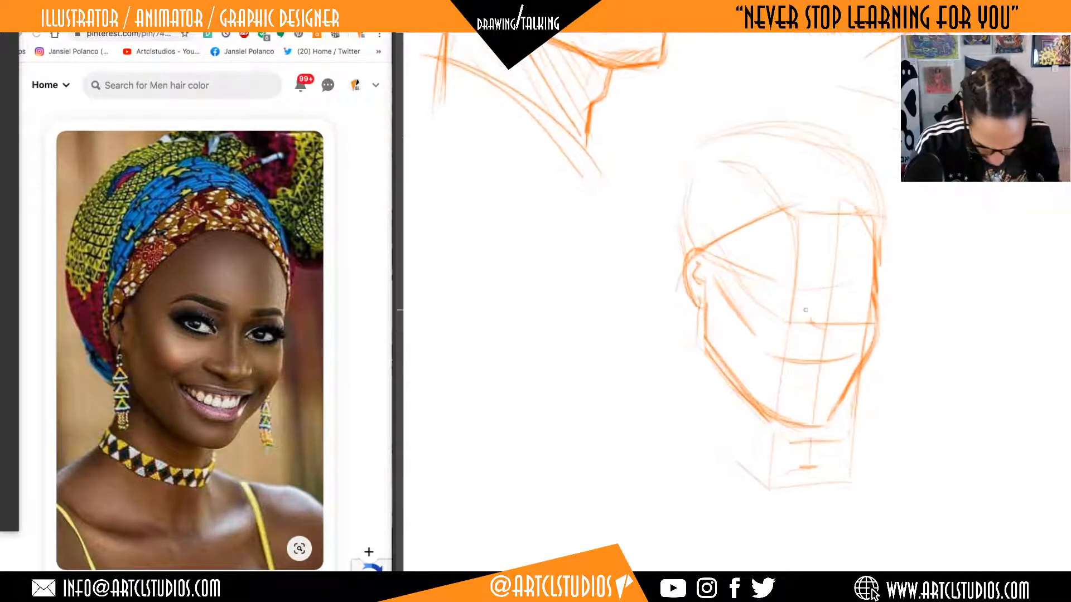
pyautogui.moveTo(697, 318)
pyautogui.mouseDown()
pyautogui.moveTo(693, 382)
pyautogui.moveTo(697, 338)
pyautogui.mouseUp()
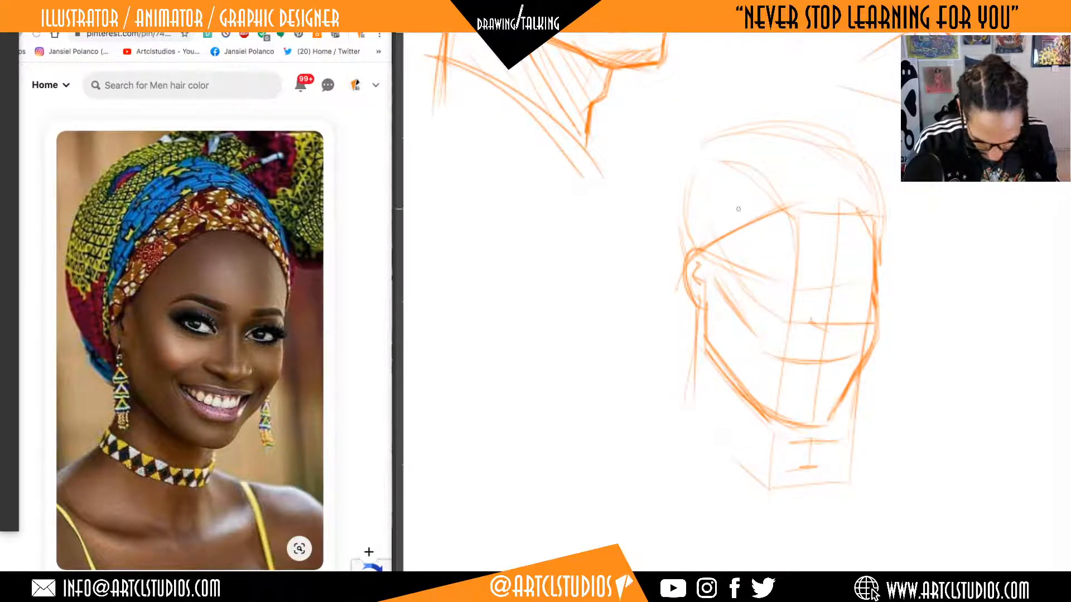
pyautogui.moveTo(687, 249)
pyautogui.mouseDown()
pyautogui.moveTo(750, 166)
pyautogui.moveTo(785, 154)
pyautogui.mouseUp()
pyautogui.moveTo(884, 196)
pyautogui.mouseDown()
pyautogui.moveTo(882, 224)
pyautogui.moveTo(876, 167)
pyautogui.moveTo(891, 196)
pyautogui.mouseUp()
pyautogui.moveTo(795, 112); pyautogui.dragTo(881, 190)
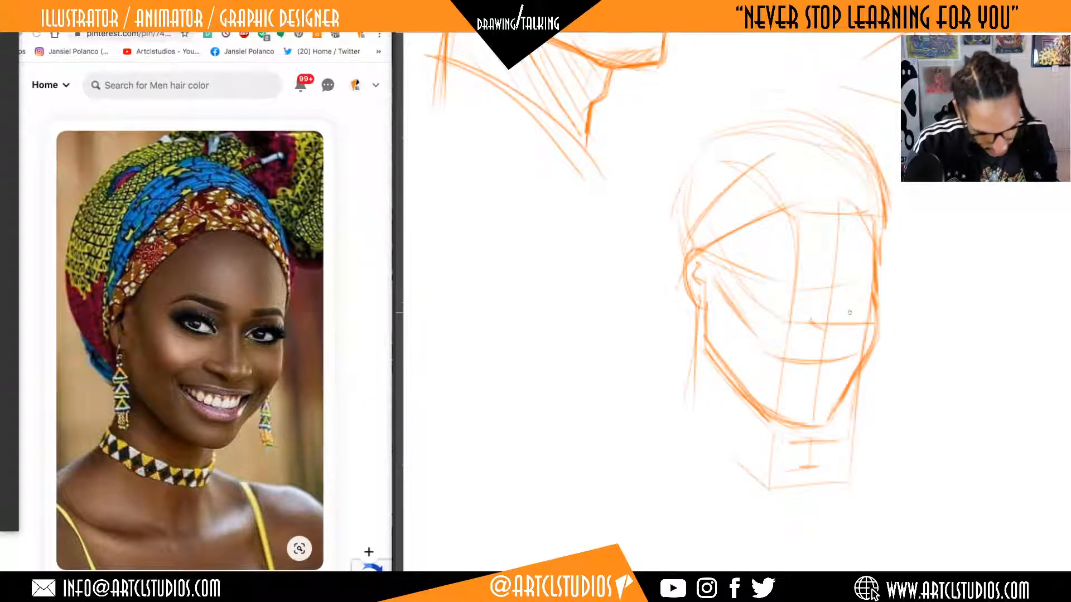
# Lasso the whole head sketch, move it lower on the canvas, and clear the selection.
pyautogui.moveTo(941, 284)
pyautogui.mouseDown()
pyautogui.moveTo(657, 124)
pyautogui.moveTo(961, 266)
pyautogui.moveTo(946, 244)
pyautogui.mouseUp()
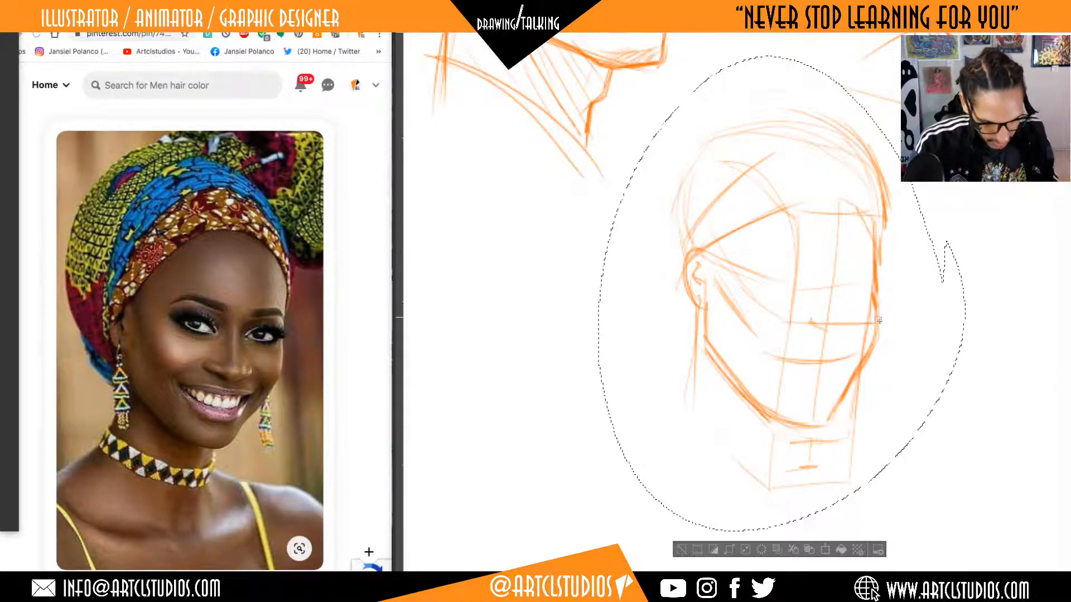
pyautogui.moveTo(874, 313)
pyautogui.mouseDown()
pyautogui.moveTo(851, 377)
pyautogui.moveTo(852, 368)
pyautogui.mouseUp()
pyautogui.hotkey('ctrl', 'd')
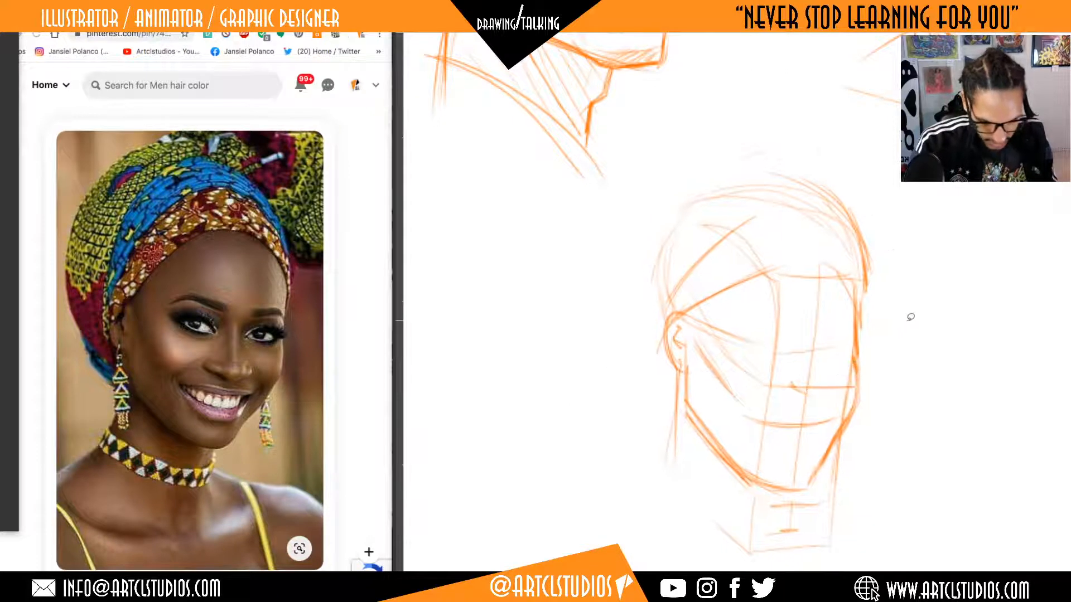
# Sketch the back edge of the skull and headwrap curving up from behind the ear.
pyautogui.press('b')
pyautogui.press('e')
pyautogui.press('b')
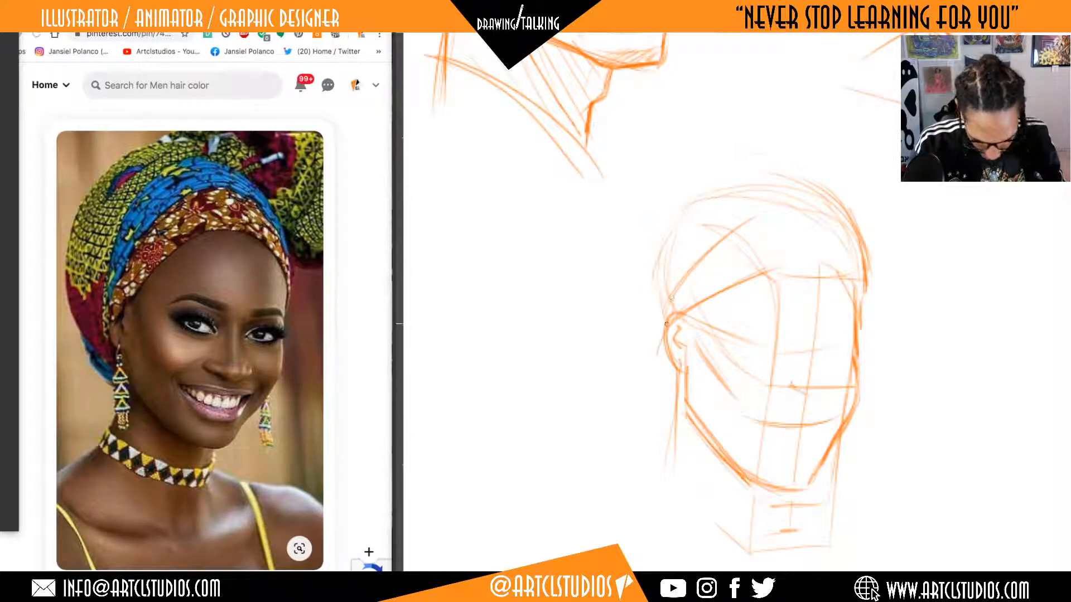
pyautogui.moveTo(672, 386)
pyautogui.mouseDown()
pyautogui.moveTo(651, 332)
pyautogui.moveTo(656, 251)
pyautogui.moveTo(666, 250)
pyautogui.mouseUp()
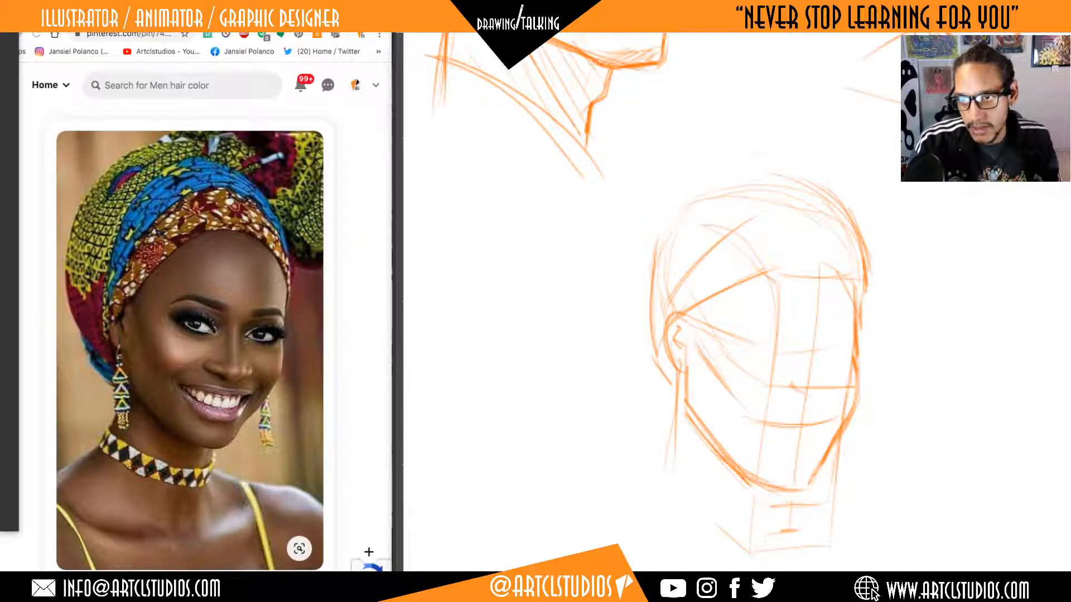
# Draw a fuller outer headwrap contour from behind the ear over the crown, and start the lower curve of the knot.
pyautogui.press('super+Tab')
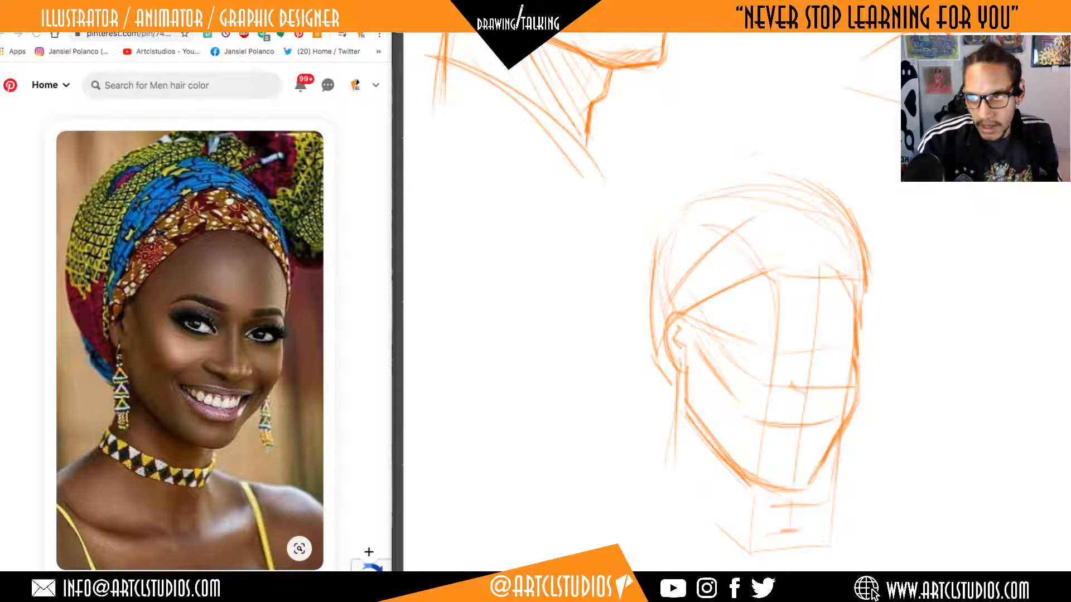
pyautogui.click(746, 297)
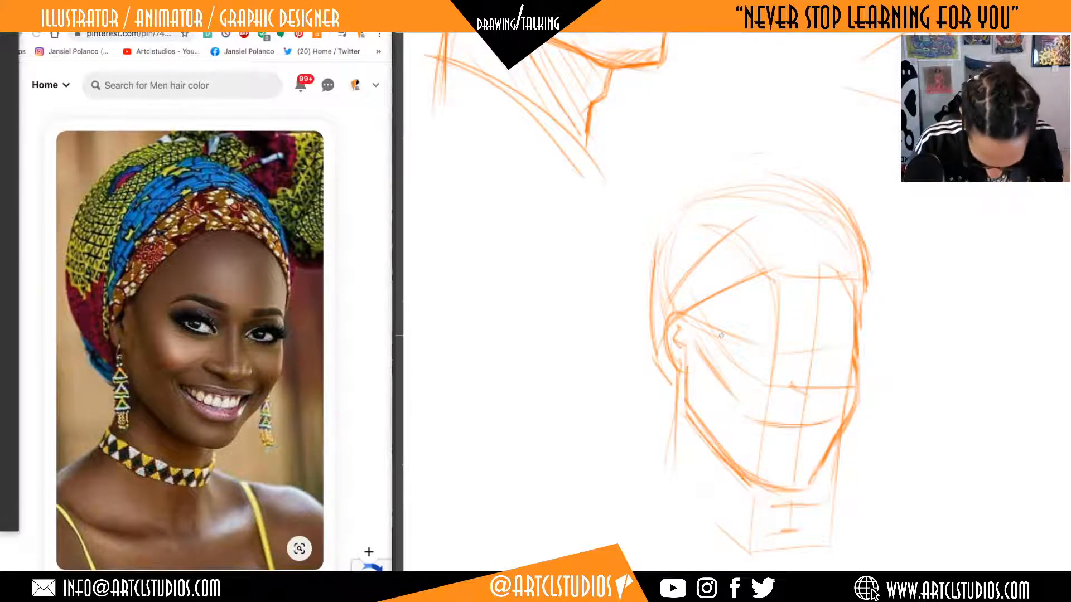
pyautogui.moveTo(662, 382); pyautogui.dragTo(639, 224)
pyautogui.moveTo(637, 219)
pyautogui.mouseDown()
pyautogui.moveTo(717, 172)
pyautogui.moveTo(840, 197)
pyautogui.moveTo(871, 279)
pyautogui.mouseUp()
pyautogui.moveTo(799, 157); pyautogui.dragTo(871, 279)
pyautogui.moveTo(706, 150)
pyautogui.mouseDown()
pyautogui.moveTo(872, 222)
pyautogui.moveTo(935, 184)
pyautogui.mouseUp()
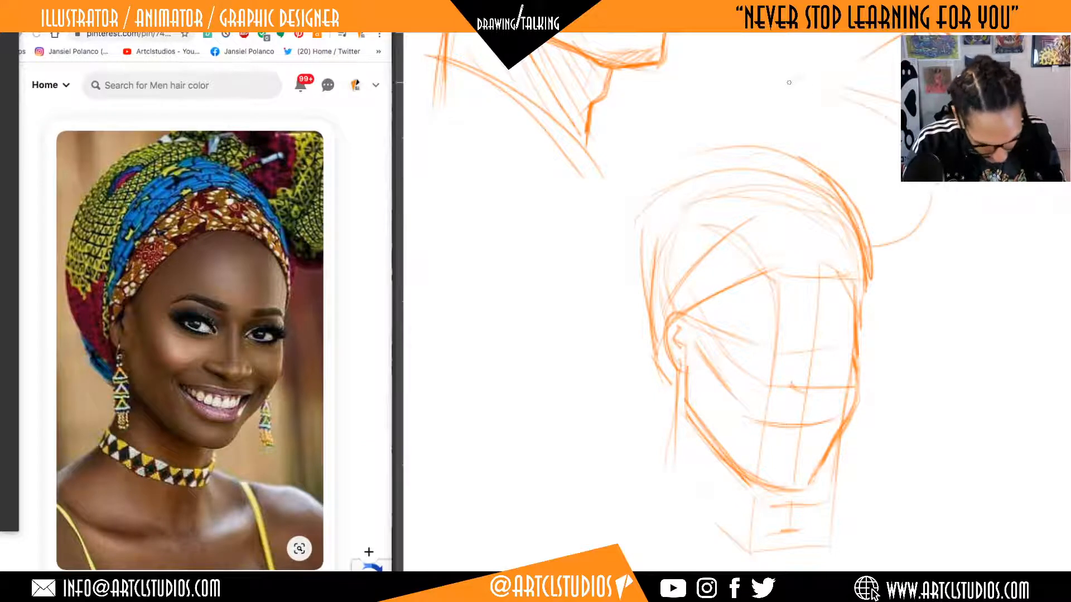
# Outline the headwrap's large knot beyond the crown, and curve an inner fabric fold from the ear over the top of the head.
pyautogui.moveTo(801, 76)
pyautogui.mouseDown()
pyautogui.moveTo(737, 162)
pyautogui.moveTo(945, 266)
pyautogui.mouseUp()
pyautogui.moveTo(941, 209)
pyautogui.mouseDown()
pyautogui.moveTo(874, 271)
pyautogui.moveTo(942, 214)
pyautogui.mouseUp()
pyautogui.moveTo(921, 345); pyautogui.dragTo(867, 312)
pyautogui.moveTo(712, 233)
pyautogui.mouseDown()
pyautogui.moveTo(811, 243)
pyautogui.moveTo(809, 293)
pyautogui.moveTo(826, 245)
pyautogui.moveTo(756, 146)
pyautogui.moveTo(716, 147)
pyautogui.mouseUp()
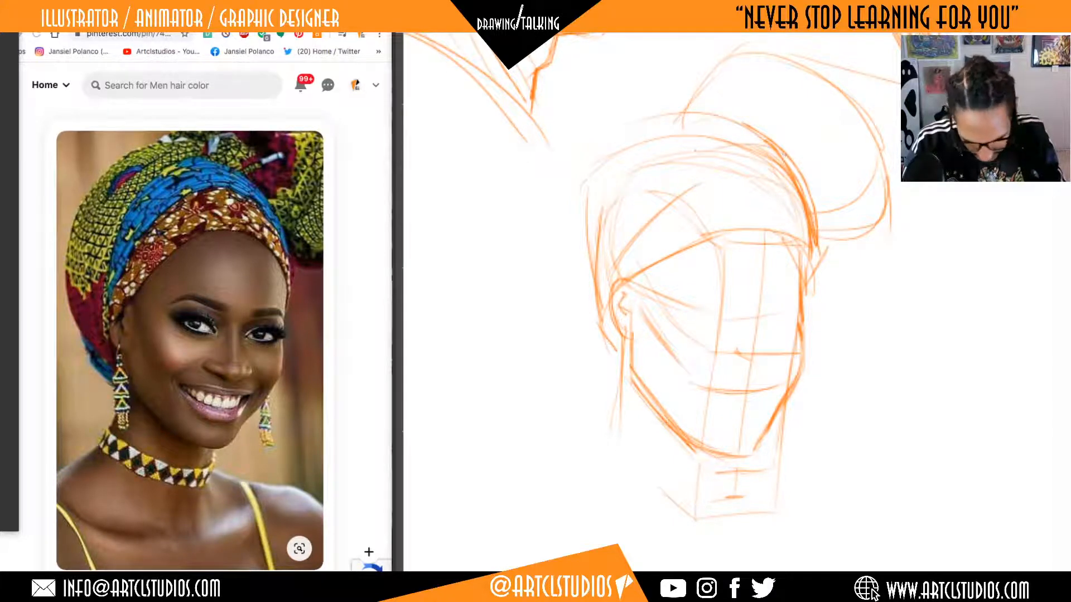
pyautogui.moveTo(622, 242)
pyautogui.mouseDown()
pyautogui.moveTo(718, 140)
pyautogui.moveTo(760, 139)
pyautogui.mouseUp()
# Darken the near corner of the curved mouth line.
pyautogui.moveTo(817, 370)
pyautogui.mouseDown()
pyautogui.moveTo(805, 342)
pyautogui.moveTo(829, 334)
pyautogui.moveTo(842, 300)
pyautogui.mouseUp()
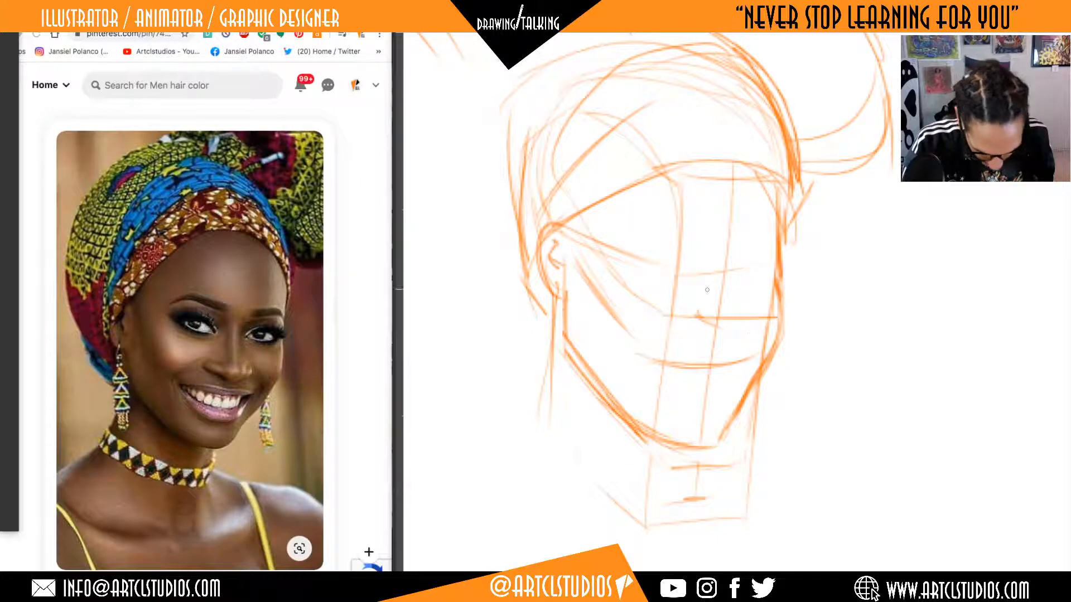
pyautogui.moveTo(748, 359); pyautogui.dragTo(753, 354)
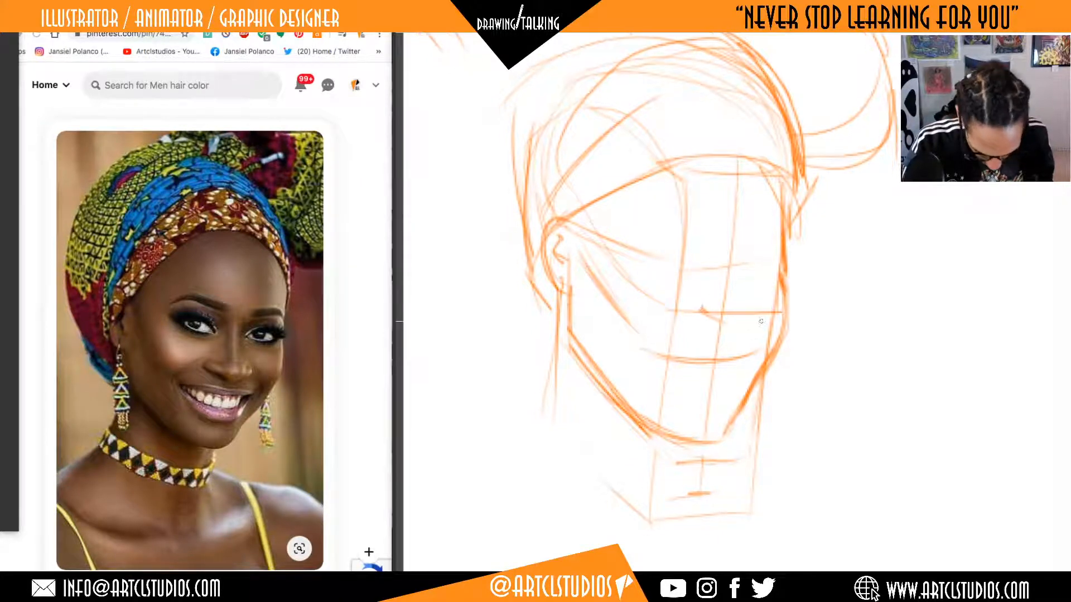
pyautogui.moveTo(654, 351); pyautogui.dragTo(685, 360)
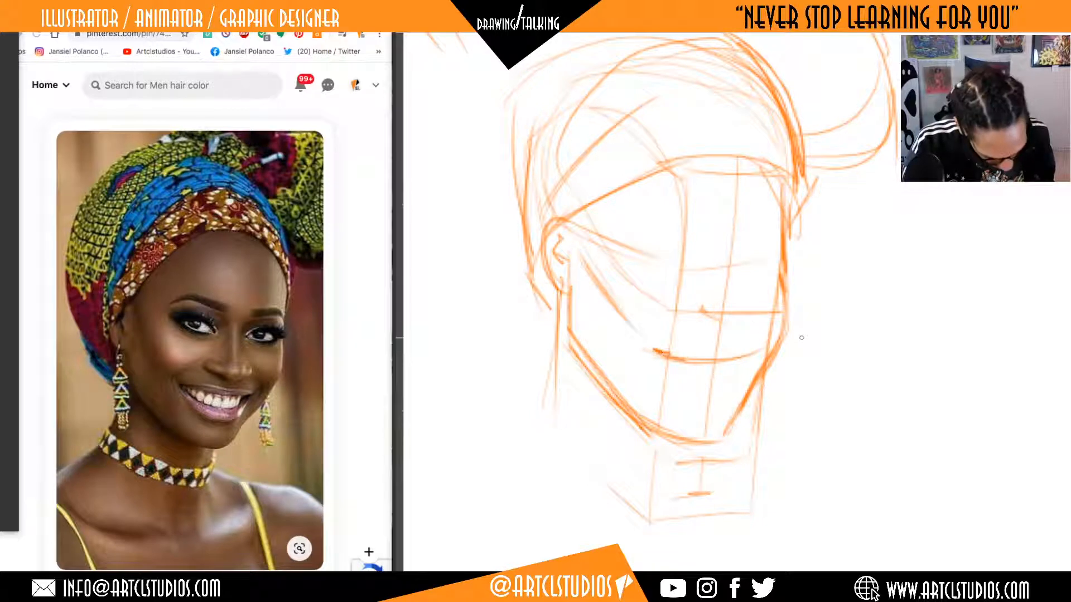
# Rework the far face contour from chin to temple with an angular cheek and an indented eye socket, erasing stray lines outside it.
pyautogui.moveTo(724, 441)
pyautogui.mouseDown()
pyautogui.moveTo(758, 366)
pyautogui.moveTo(768, 375)
pyautogui.mouseUp()
pyautogui.moveTo(737, 411)
pyautogui.mouseDown()
pyautogui.moveTo(783, 331)
pyautogui.moveTo(786, 345)
pyautogui.moveTo(788, 276)
pyautogui.mouseUp()
pyautogui.moveTo(790, 349)
pyautogui.mouseDown()
pyautogui.moveTo(787, 284)
pyautogui.moveTo(751, 374)
pyautogui.moveTo(792, 349)
pyautogui.moveTo(790, 179)
pyautogui.mouseUp()
pyautogui.press('e')
pyautogui.press('b')
pyautogui.moveTo(787, 258); pyautogui.dragTo(790, 181)
pyautogui.press('e')
pyautogui.moveTo(779, 222)
pyautogui.mouseDown()
pyautogui.moveTo(776, 197)
pyautogui.moveTo(780, 258)
pyautogui.moveTo(819, 240)
pyautogui.mouseUp()
pyautogui.press('b')
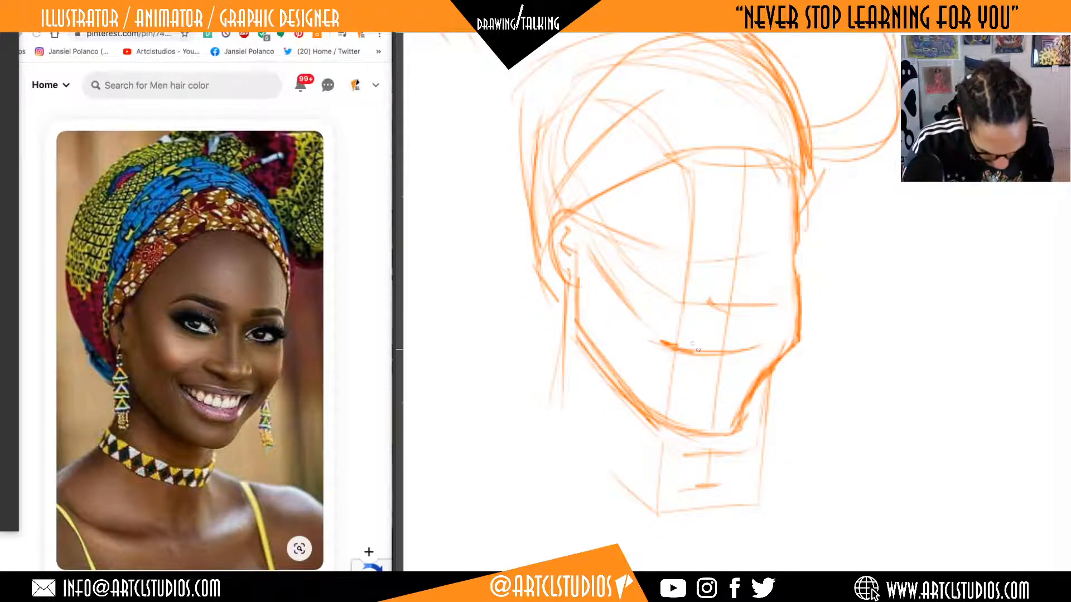
# Draw the upper lip line between the mouth corners and a short line beneath it for the lower lip.
pyautogui.moveTo(667, 348)
pyautogui.mouseDown()
pyautogui.moveTo(777, 341)
pyautogui.moveTo(736, 353)
pyautogui.moveTo(719, 344)
pyautogui.moveTo(764, 341)
pyautogui.mouseUp()
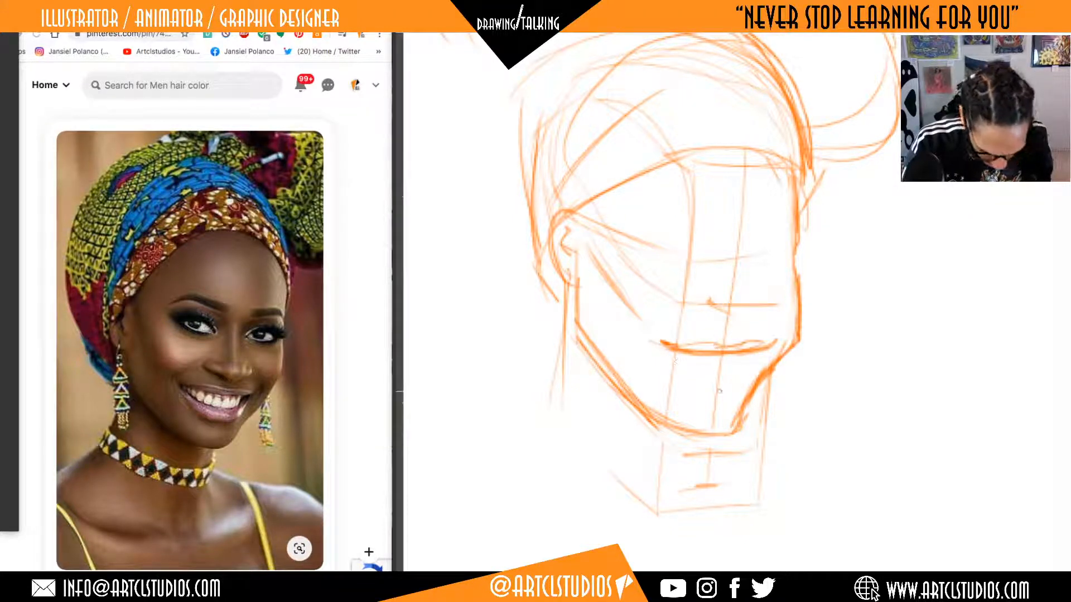
pyautogui.moveTo(684, 372)
pyautogui.mouseDown()
pyautogui.moveTo(758, 365)
pyautogui.moveTo(679, 369)
pyautogui.mouseUp()
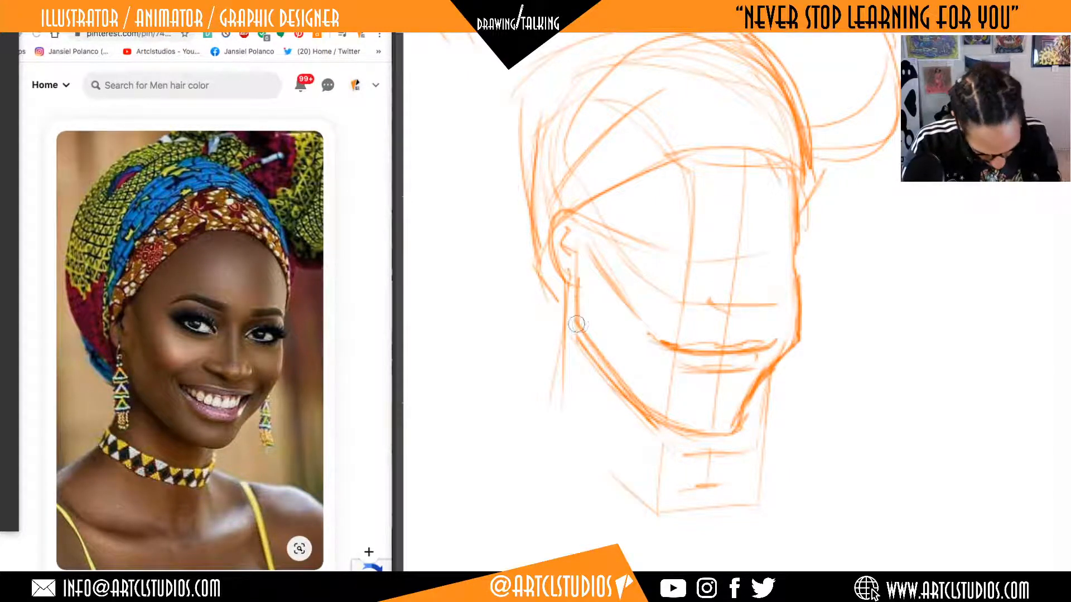
# Erase the heavy jaw lines and redraw them slimmer from the ear to the chin and up to the far cheek, undoing excess erasures.
pyautogui.moveTo(578, 323); pyautogui.dragTo(669, 449)
pyautogui.moveTo(576, 281)
pyautogui.mouseDown()
pyautogui.moveTo(575, 317)
pyautogui.moveTo(660, 406)
pyautogui.mouseUp()
pyautogui.moveTo(577, 329)
pyautogui.mouseDown()
pyautogui.moveTo(669, 415)
pyautogui.moveTo(770, 411)
pyautogui.moveTo(652, 425)
pyautogui.moveTo(774, 442)
pyautogui.moveTo(685, 451)
pyautogui.mouseUp()
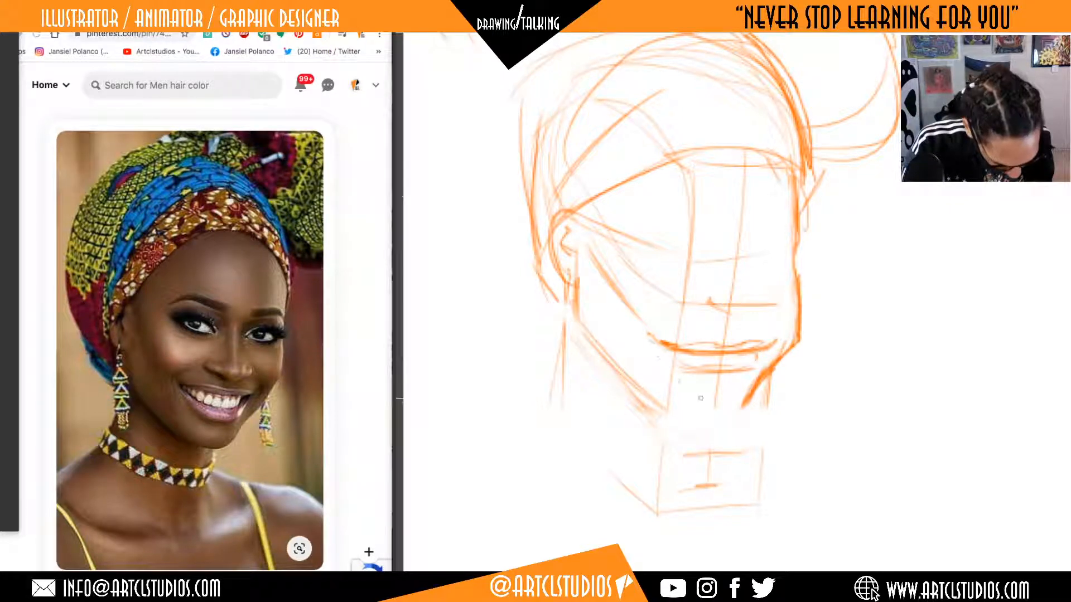
pyautogui.moveTo(656, 358); pyautogui.dragTo(704, 393)
pyautogui.press('super+z')
pyautogui.press('super+z')
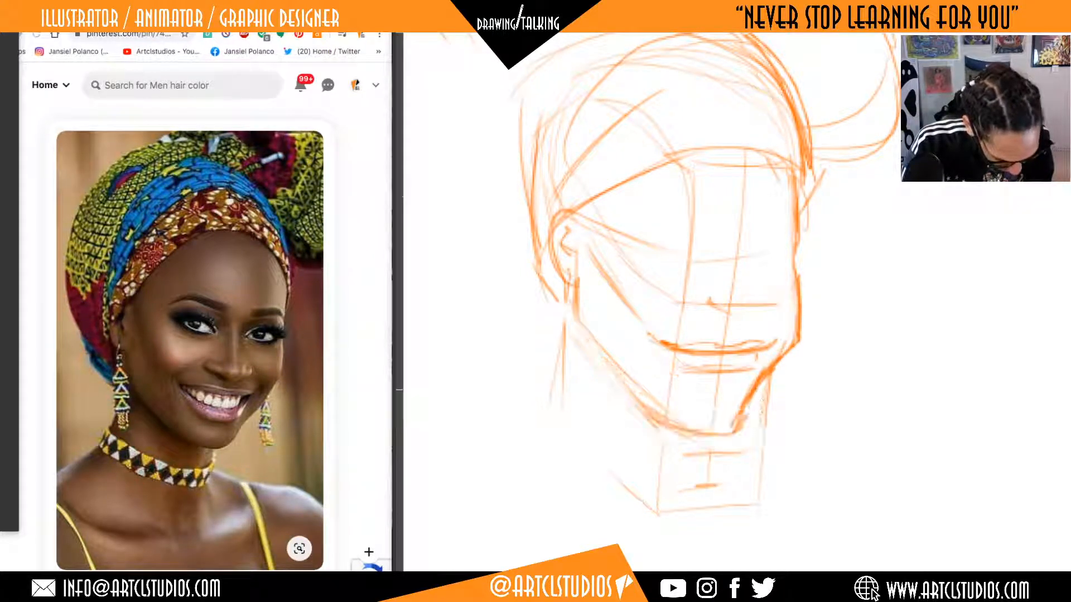
pyautogui.moveTo(774, 366)
pyautogui.mouseDown()
pyautogui.moveTo(743, 404)
pyautogui.moveTo(762, 380)
pyautogui.mouseUp()
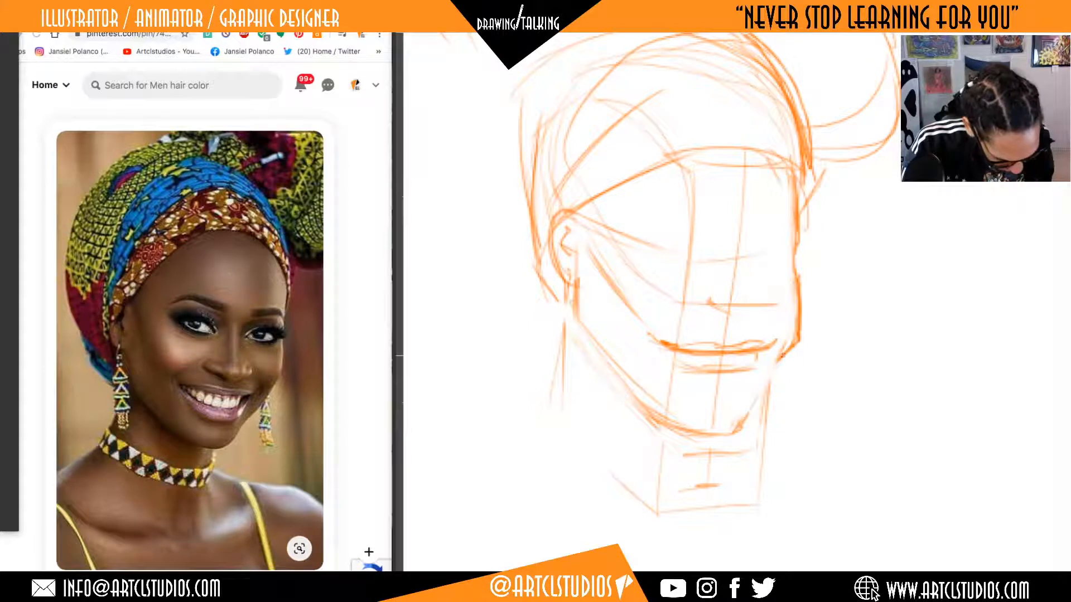
pyautogui.press('super+z')
pyautogui.press('super+z')
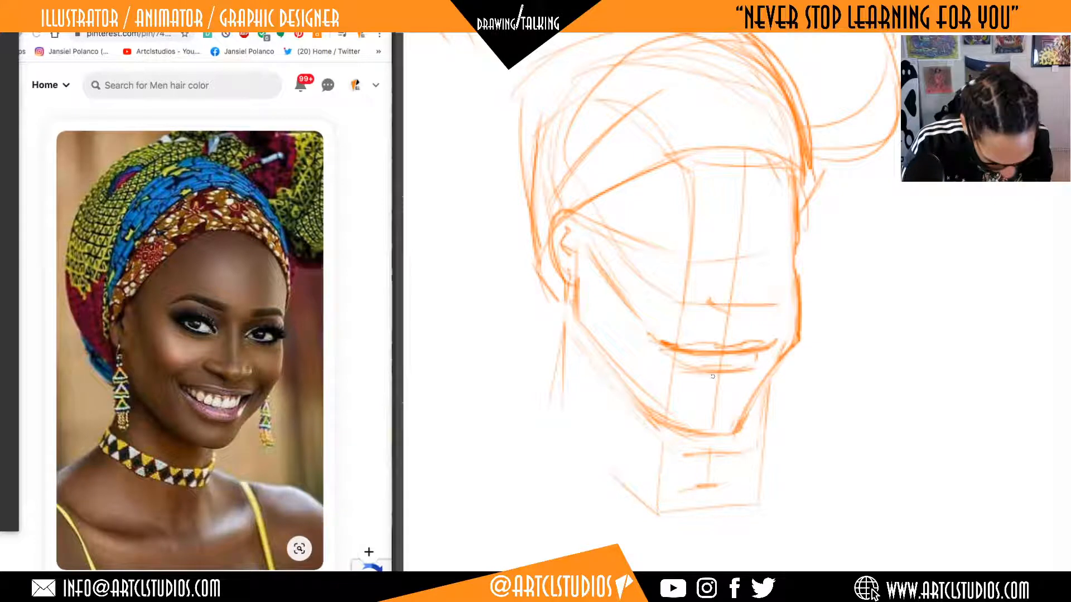
# Strengthen the lower lip curve and add a short shadow stroke beneath it above the chin.
pyautogui.moveTo(667, 364); pyautogui.dragTo(759, 360)
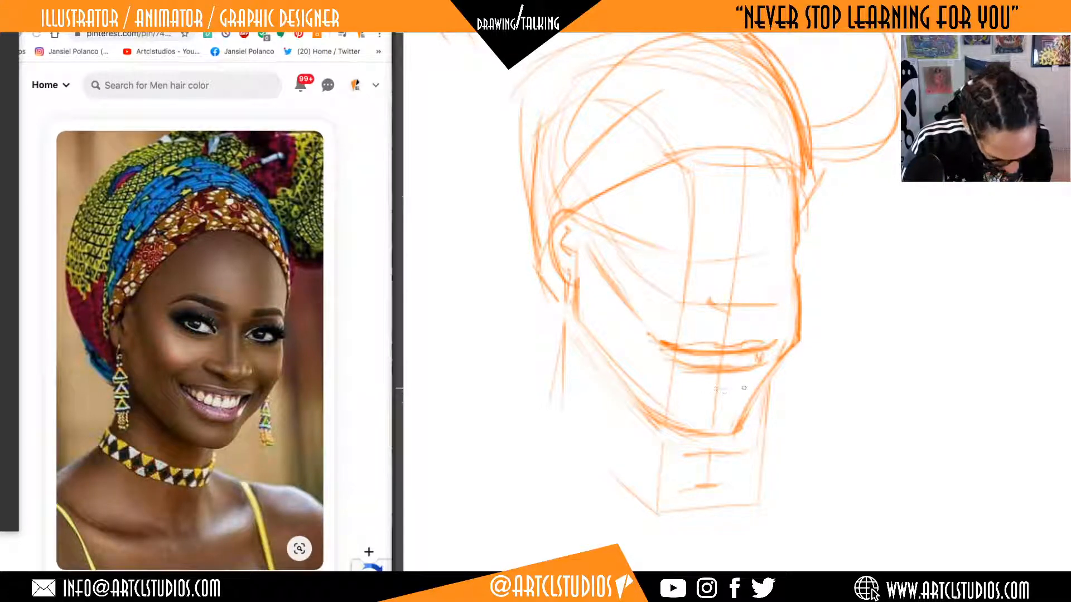
pyautogui.moveTo(708, 389)
pyautogui.mouseDown()
pyautogui.moveTo(736, 390)
pyautogui.moveTo(750, 373)
pyautogui.moveTo(748, 388)
pyautogui.mouseUp()
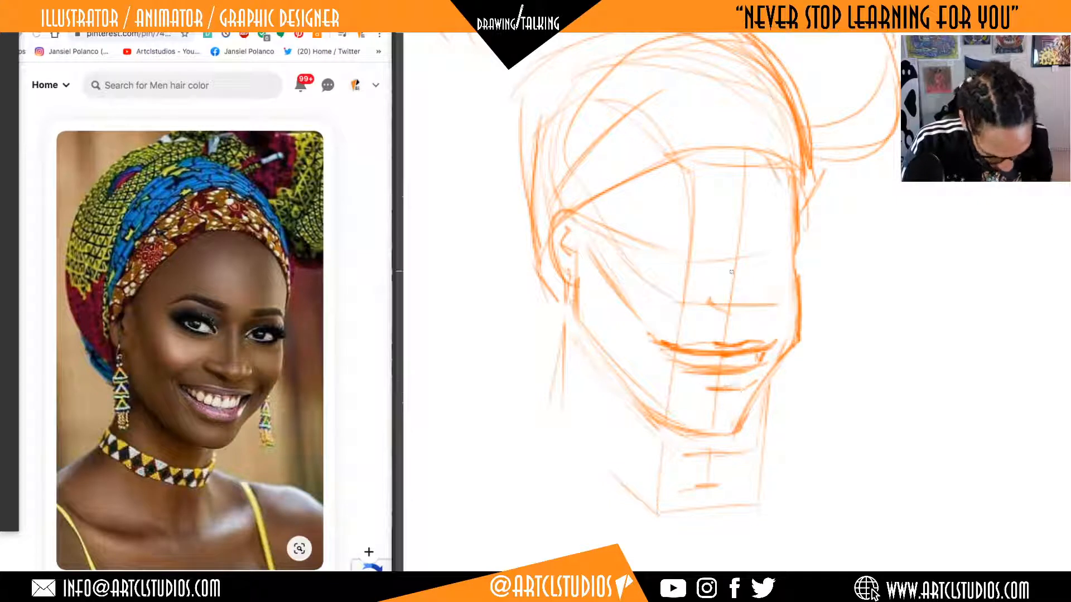
# Draw the underside of the nose with both nostrils, and outline the far eyebrow between the nose bridge and the face edge.
pyautogui.moveTo(718, 309); pyautogui.dragTo(727, 315)
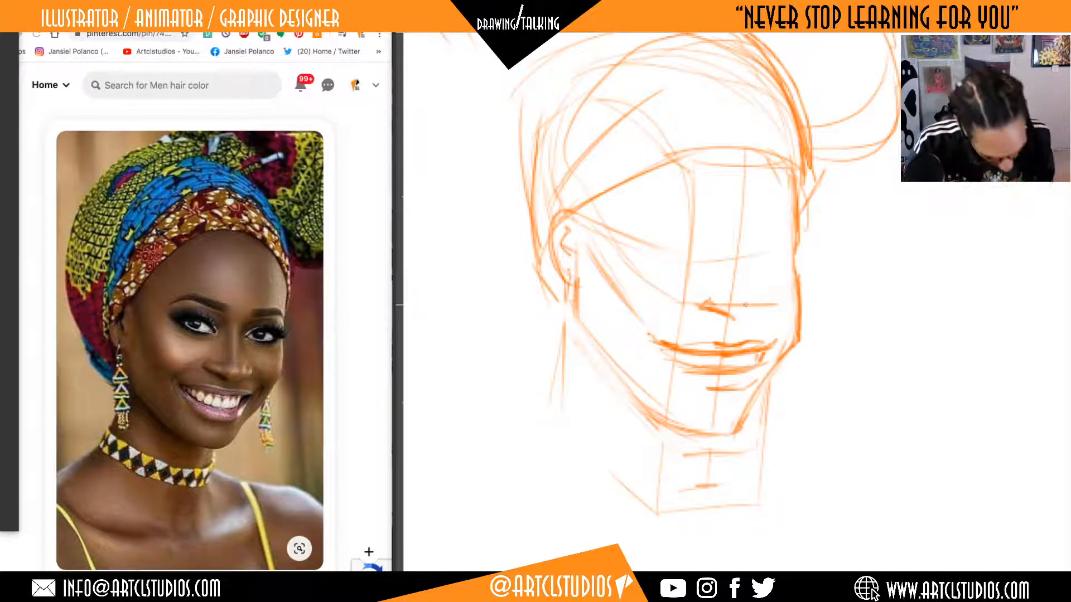
pyautogui.moveTo(734, 300)
pyautogui.mouseDown()
pyautogui.moveTo(752, 299)
pyautogui.moveTo(733, 312)
pyautogui.moveTo(742, 322)
pyautogui.moveTo(756, 310)
pyautogui.moveTo(745, 323)
pyautogui.moveTo(762, 309)
pyautogui.mouseUp()
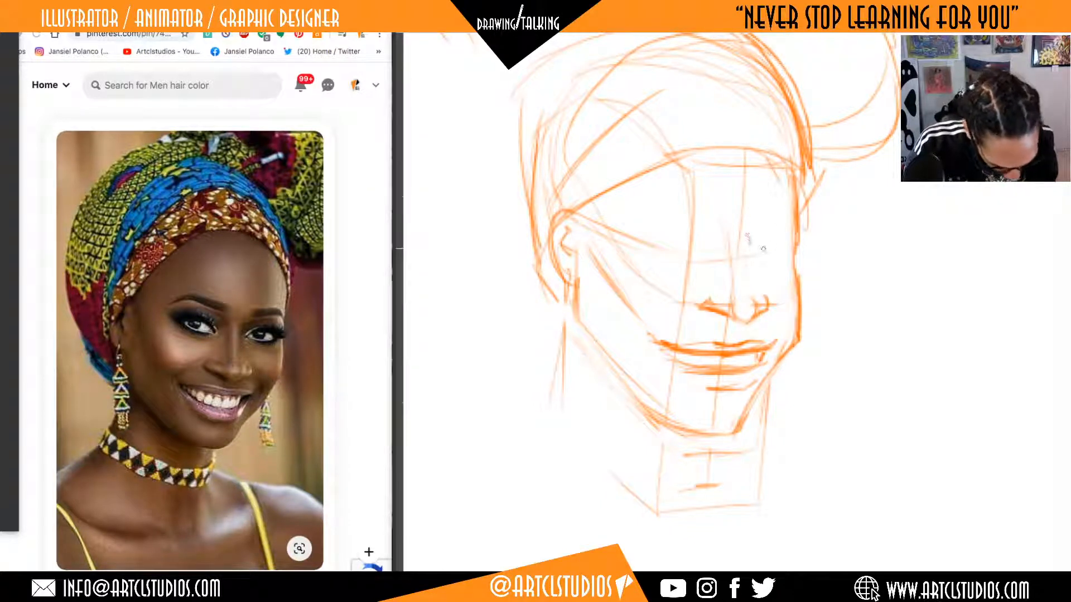
pyautogui.moveTo(748, 235)
pyautogui.mouseDown()
pyautogui.moveTo(772, 243)
pyautogui.moveTo(782, 231)
pyautogui.moveTo(795, 246)
pyautogui.mouseUp()
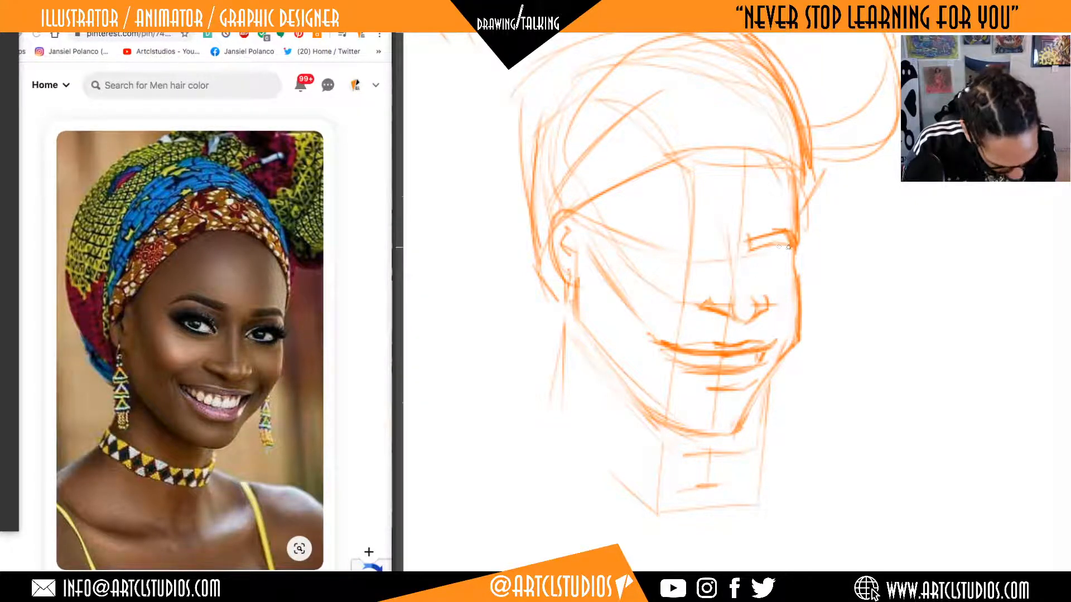
# Retrace the far face contour from the eye socket to the chin and the near jaw from the ear to the chin.
pyautogui.moveTo(798, 274); pyautogui.dragTo(791, 250)
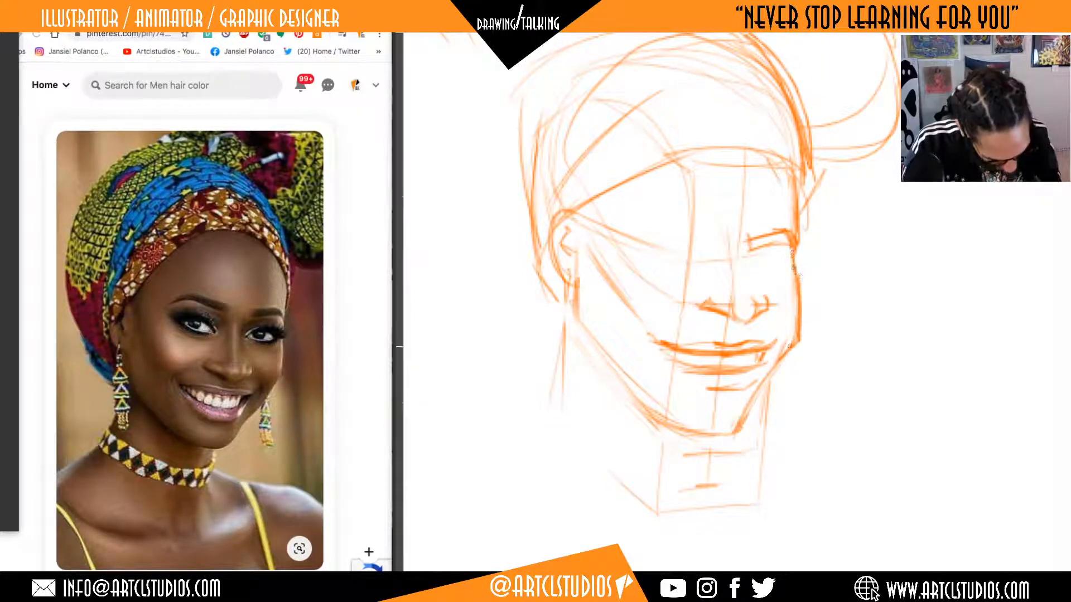
pyautogui.moveTo(797, 345); pyautogui.dragTo(741, 428)
pyautogui.moveTo(766, 379); pyautogui.dragTo(786, 354)
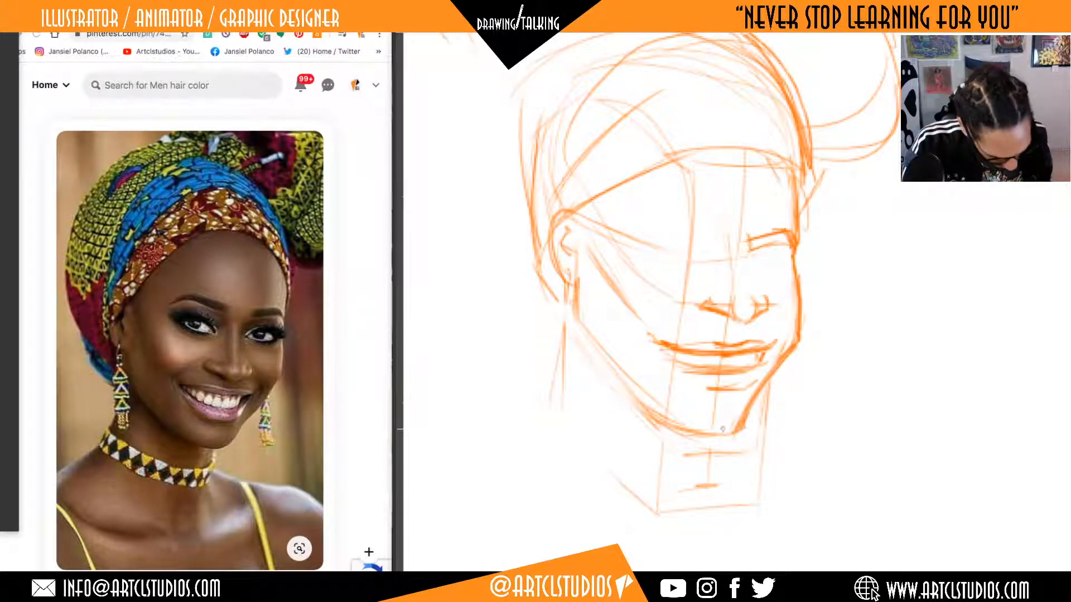
pyautogui.moveTo(724, 431); pyautogui.dragTo(746, 413)
pyautogui.moveTo(747, 413); pyautogui.dragTo(742, 428)
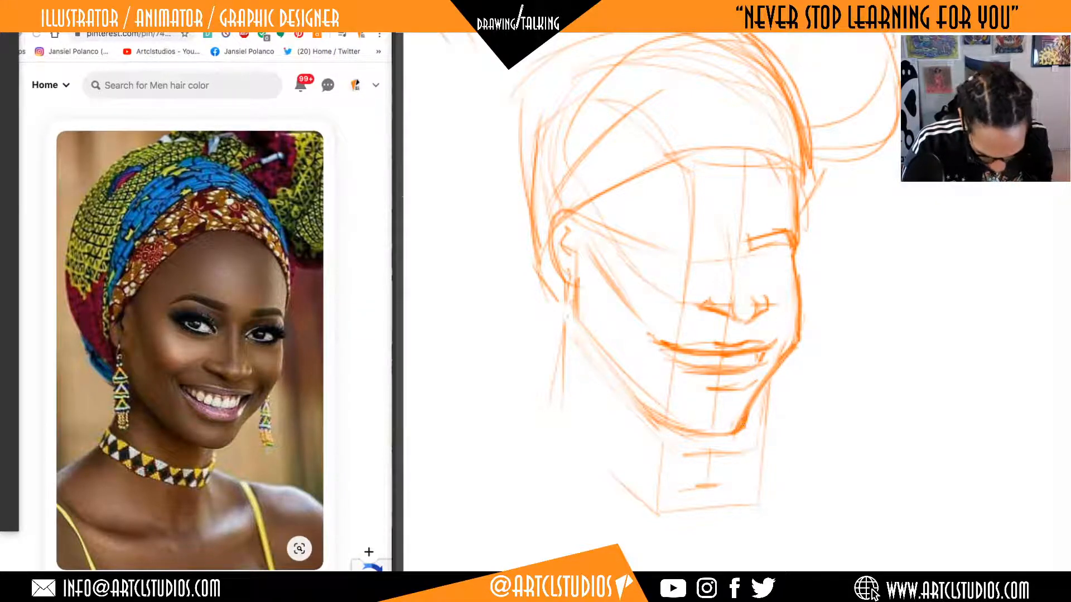
pyautogui.moveTo(577, 277)
pyautogui.mouseDown()
pyautogui.moveTo(583, 320)
pyautogui.moveTo(661, 414)
pyautogui.mouseUp()
pyautogui.moveTo(574, 330)
pyautogui.mouseDown()
pyautogui.moveTo(661, 417)
pyautogui.moveTo(736, 428)
pyautogui.mouseUp()
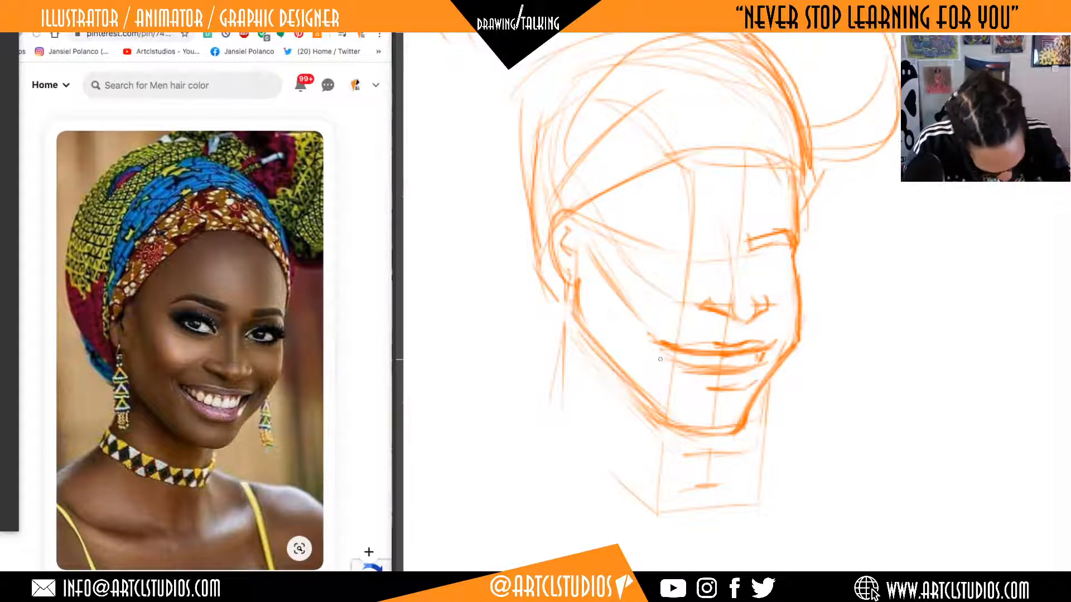
# Curve the lower lip up to the near mouth corner and add a short smile crease beside that corner.
pyautogui.moveTo(653, 357); pyautogui.dragTo(709, 390)
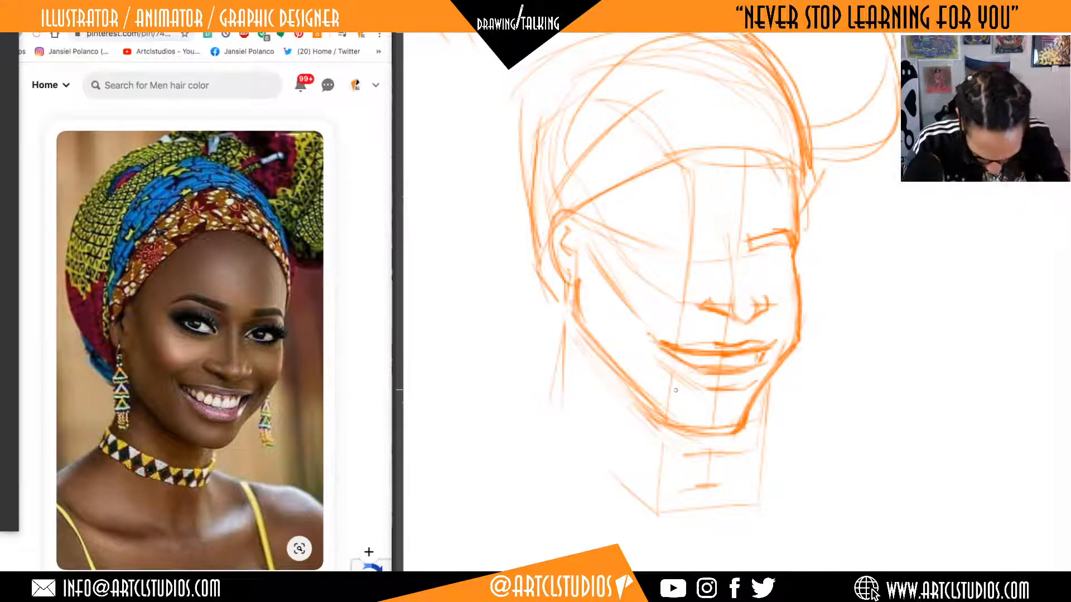
pyautogui.moveTo(650, 326); pyautogui.dragTo(643, 340)
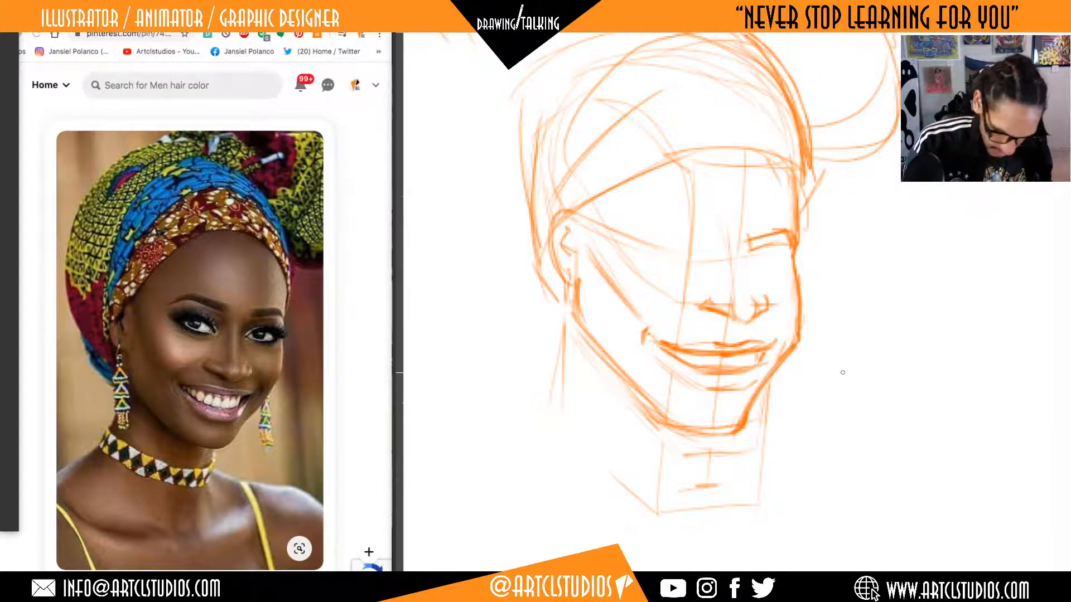
# Erase the angular far cheek contour and redraw it slimmer and smoother from below the eye socket down to the chin.
pyautogui.moveTo(775, 395); pyautogui.dragTo(791, 340)
pyautogui.press('b')
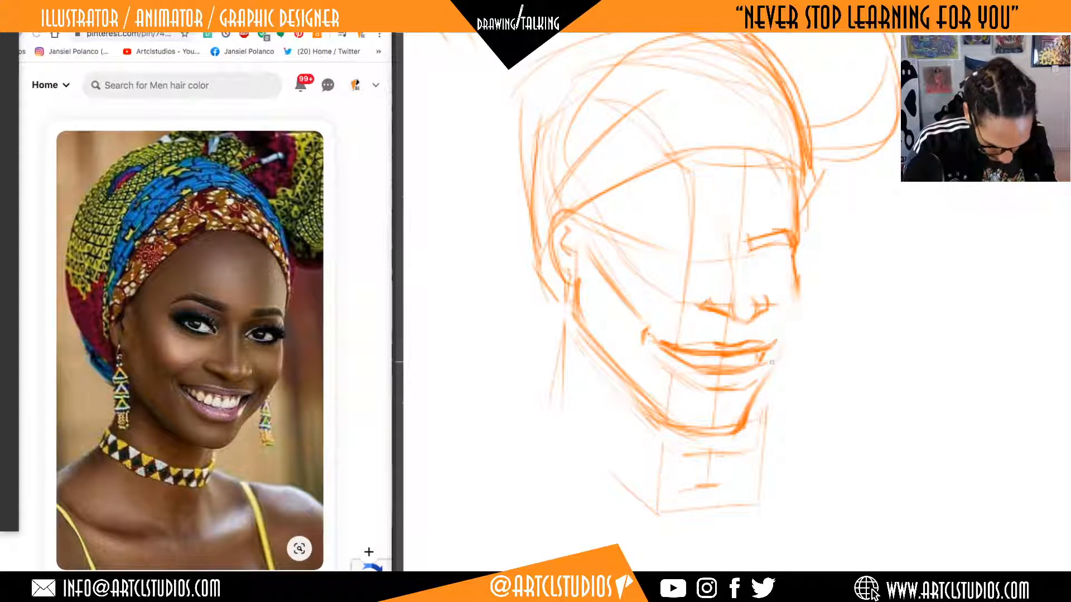
pyautogui.moveTo(764, 386)
pyautogui.mouseDown()
pyautogui.moveTo(800, 321)
pyautogui.moveTo(762, 381)
pyautogui.mouseUp()
pyautogui.moveTo(798, 287); pyautogui.dragTo(786, 344)
# Draw the neck's vertical centre line below the chin and long neck strokes running down from the near ear.
pyautogui.moveTo(870, 281)
pyautogui.mouseDown()
pyautogui.moveTo(844, 299)
pyautogui.moveTo(886, 278)
pyautogui.mouseUp()
pyautogui.moveTo(623, 262); pyautogui.dragTo(627, 337)
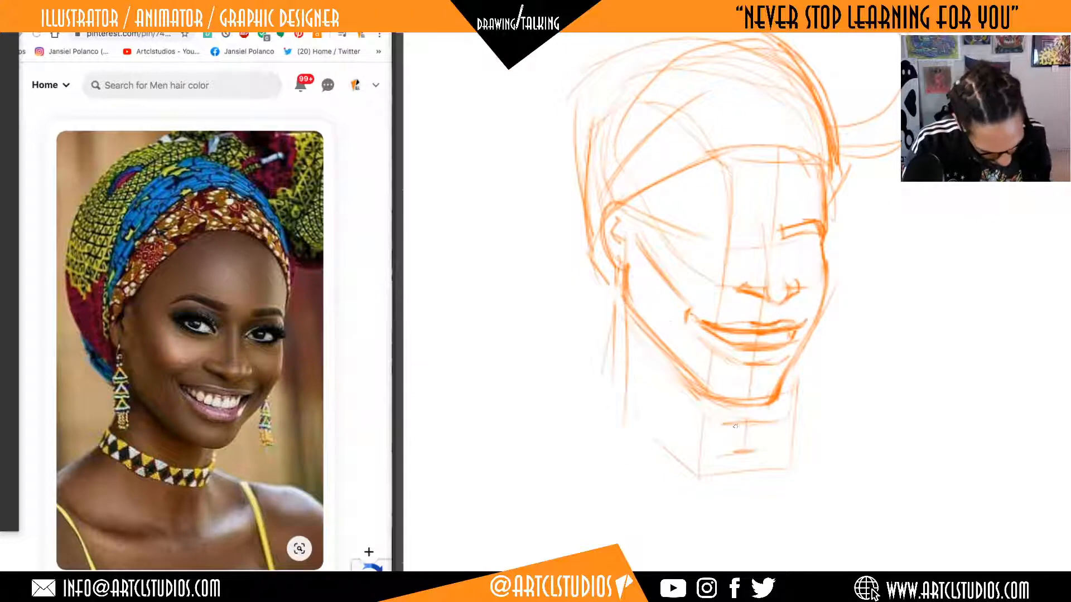
pyautogui.moveTo(739, 403); pyautogui.dragTo(735, 449)
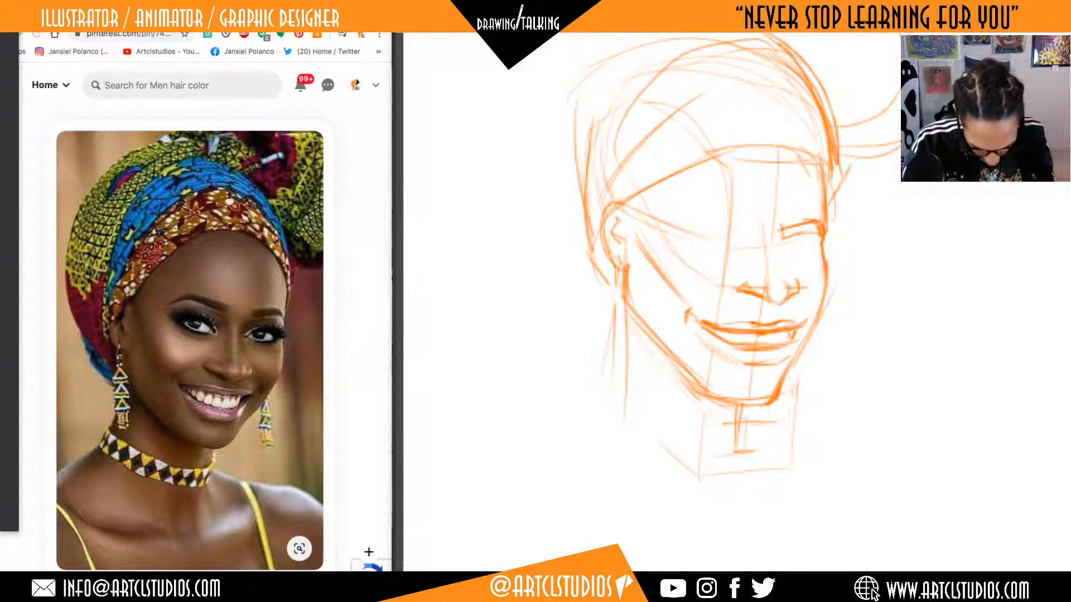
pyautogui.moveTo(620, 265); pyautogui.dragTo(615, 385)
pyautogui.moveTo(886, 350); pyautogui.dragTo(891, 403)
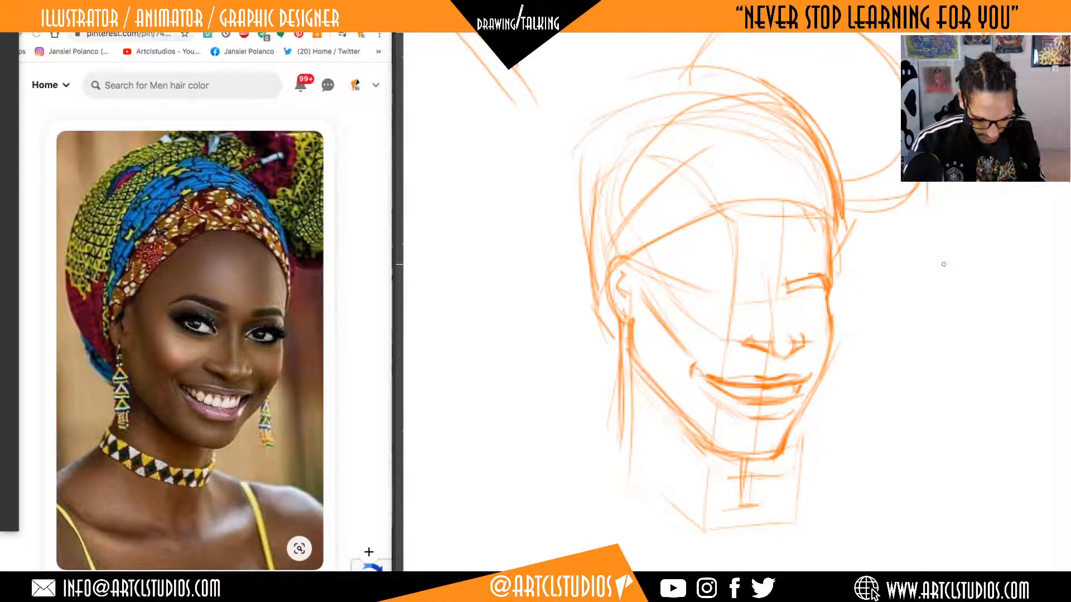
pyautogui.moveTo(810, 304)
pyautogui.mouseDown()
pyautogui.moveTo(814, 319)
pyautogui.moveTo(804, 301)
pyautogui.moveTo(812, 289)
pyautogui.moveTo(817, 319)
pyautogui.mouseUp()
pyautogui.hotkey('ctrl', 'z')
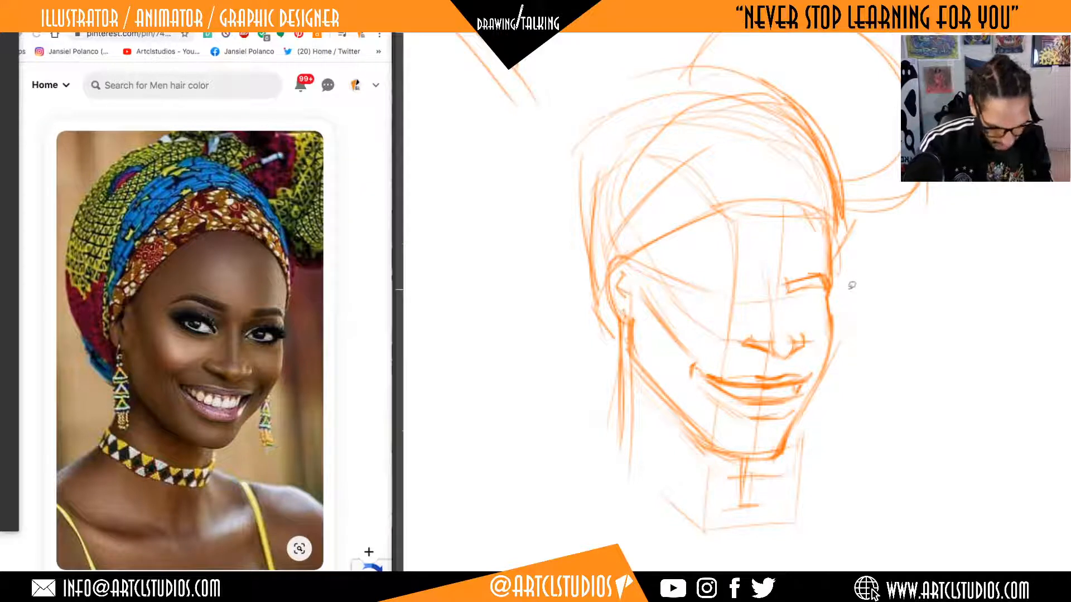
pyautogui.moveTo(849, 290)
pyautogui.mouseDown()
pyautogui.moveTo(808, 260)
pyautogui.moveTo(815, 301)
pyautogui.moveTo(831, 305)
pyautogui.moveTo(846, 285)
pyautogui.moveTo(828, 309)
pyautogui.mouseUp()
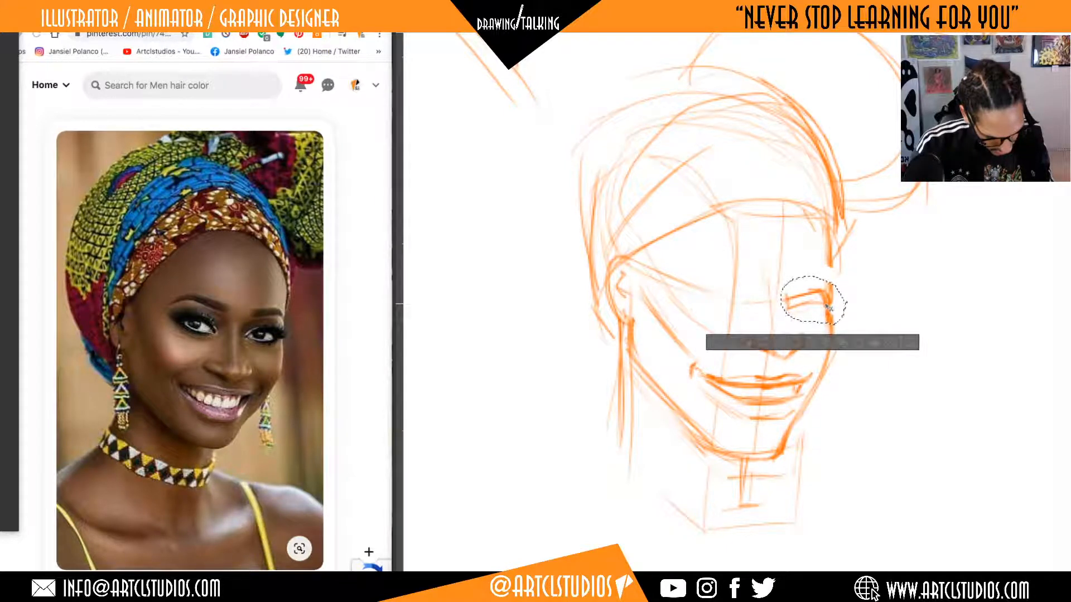
pyautogui.hotkey('ctrl', 'd')
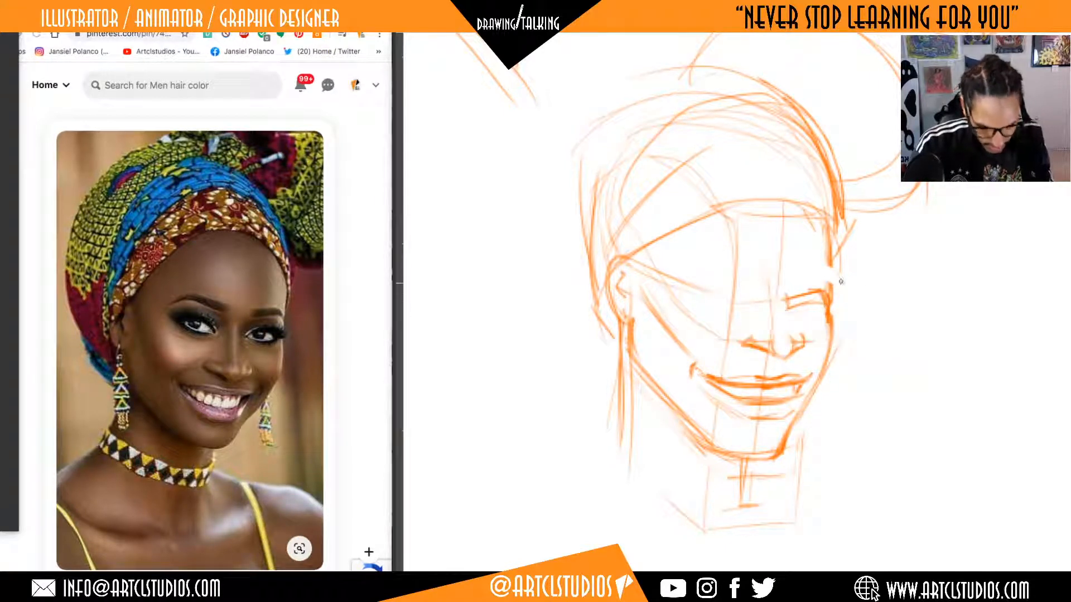
pyautogui.moveTo(832, 287)
pyautogui.mouseDown()
pyautogui.moveTo(830, 263)
pyautogui.moveTo(829, 288)
pyautogui.mouseUp()
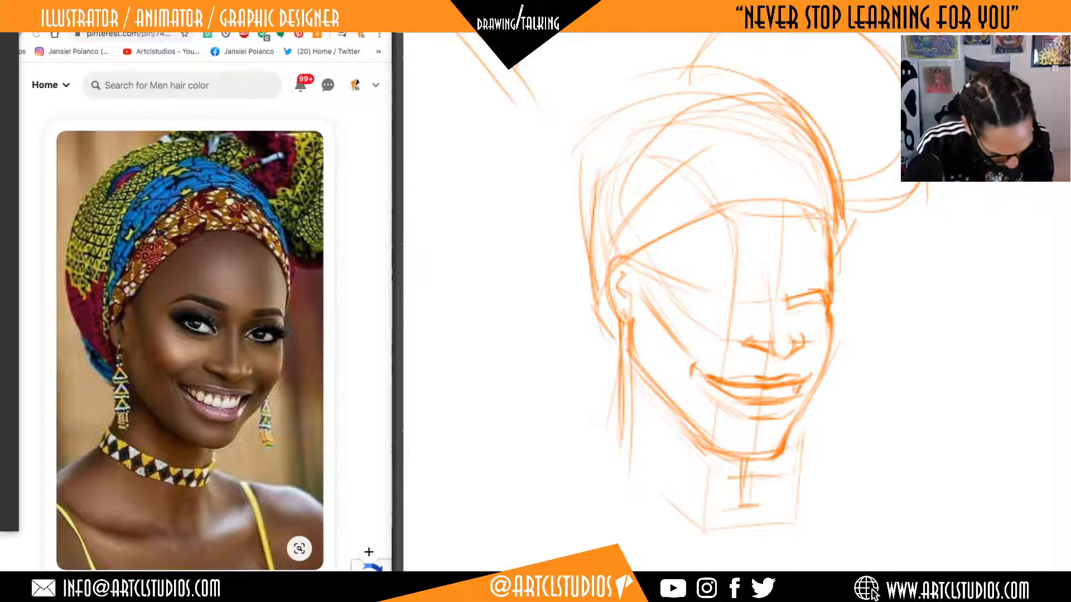
pyautogui.hotkey('ctrl', 'z')
pyautogui.hotkey('ctrl', 'z')
pyautogui.hotkey('ctrl', 'z')
pyautogui.hotkey('ctrl', 'z')
pyautogui.hotkey('ctrl', 'z')
pyautogui.hotkey('ctrl', 'z')
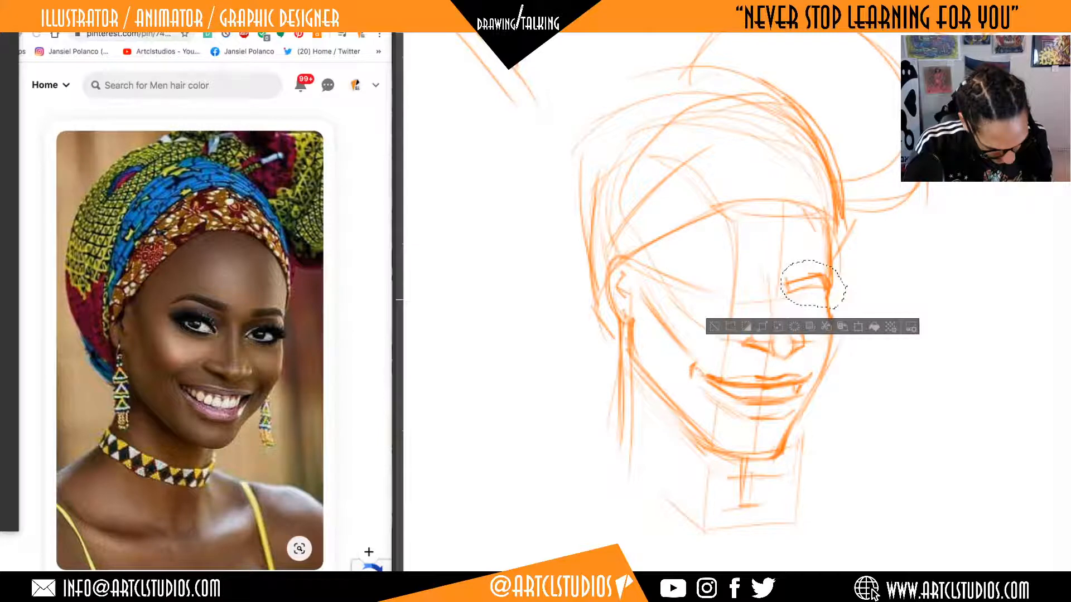
pyautogui.hotkey('ctrl', 'd')
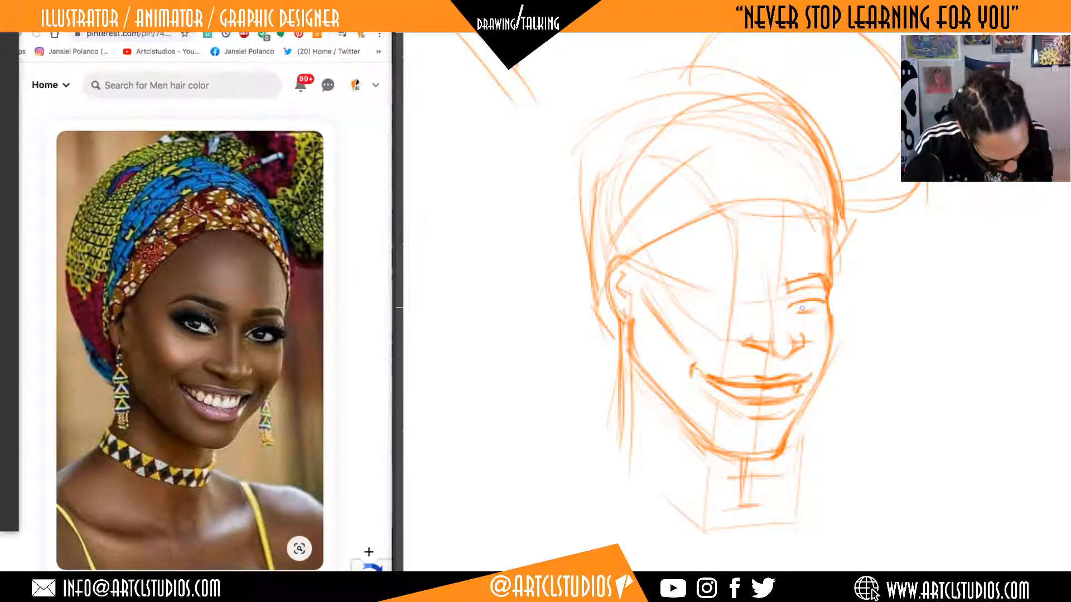
# Draw the far eye with a dark iris and outer lashes beneath its brow, and thicken the far eyebrow.
pyautogui.moveTo(801, 308)
pyautogui.mouseDown()
pyautogui.moveTo(833, 296)
pyautogui.moveTo(792, 300)
pyautogui.moveTo(806, 305)
pyautogui.mouseUp()
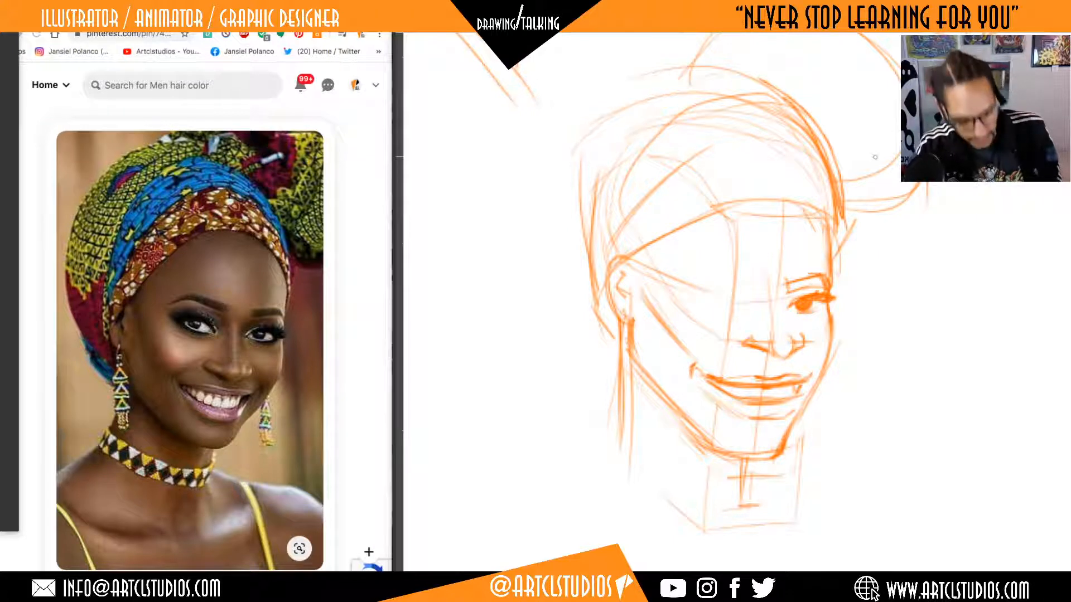
pyautogui.moveTo(791, 285); pyautogui.dragTo(825, 279)
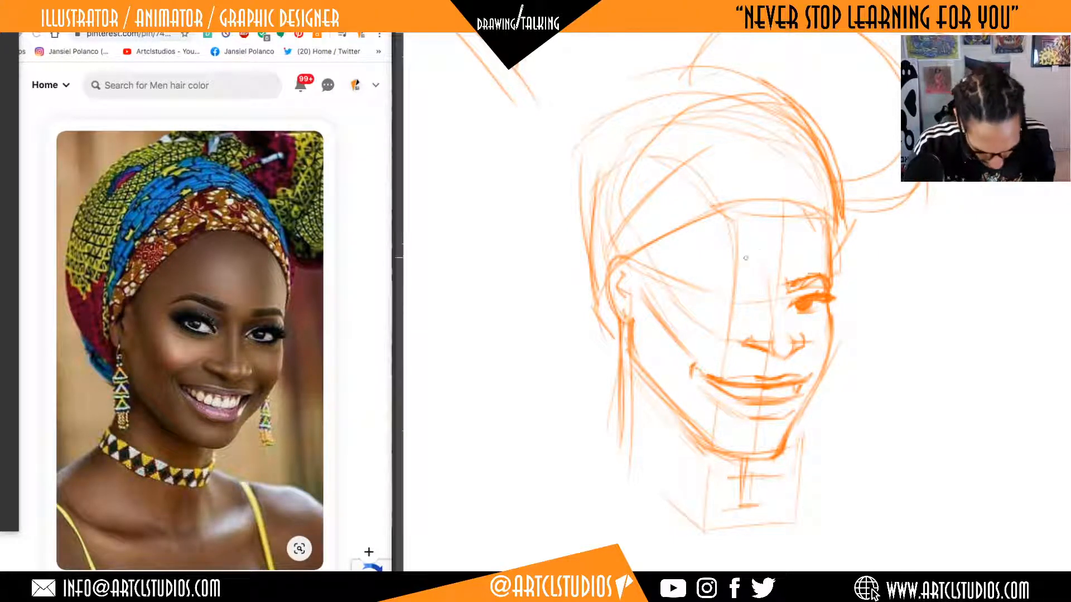
# Draw the near eyebrow as a thick arch, clean up its inner end, and move it slightly higher on the face.
pyautogui.moveTo(749, 285)
pyautogui.mouseDown()
pyautogui.moveTo(742, 304)
pyautogui.moveTo(699, 285)
pyautogui.moveTo(747, 296)
pyautogui.moveTo(682, 285)
pyautogui.mouseUp()
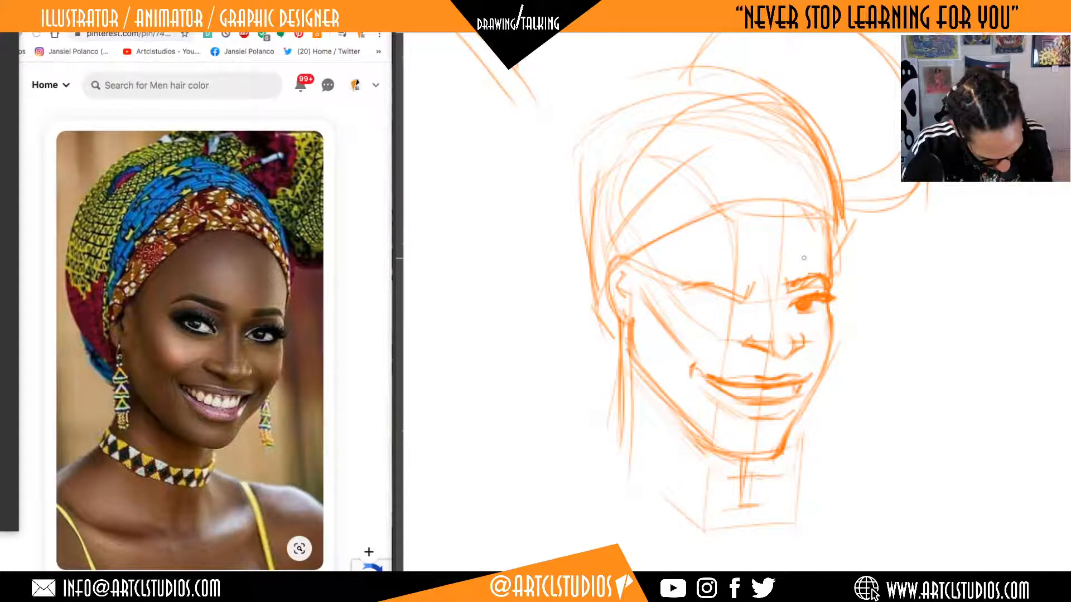
pyautogui.press('e')
pyautogui.moveTo(745, 298)
pyautogui.mouseDown()
pyautogui.moveTo(686, 286)
pyautogui.moveTo(742, 288)
pyautogui.mouseUp()
pyautogui.press('b')
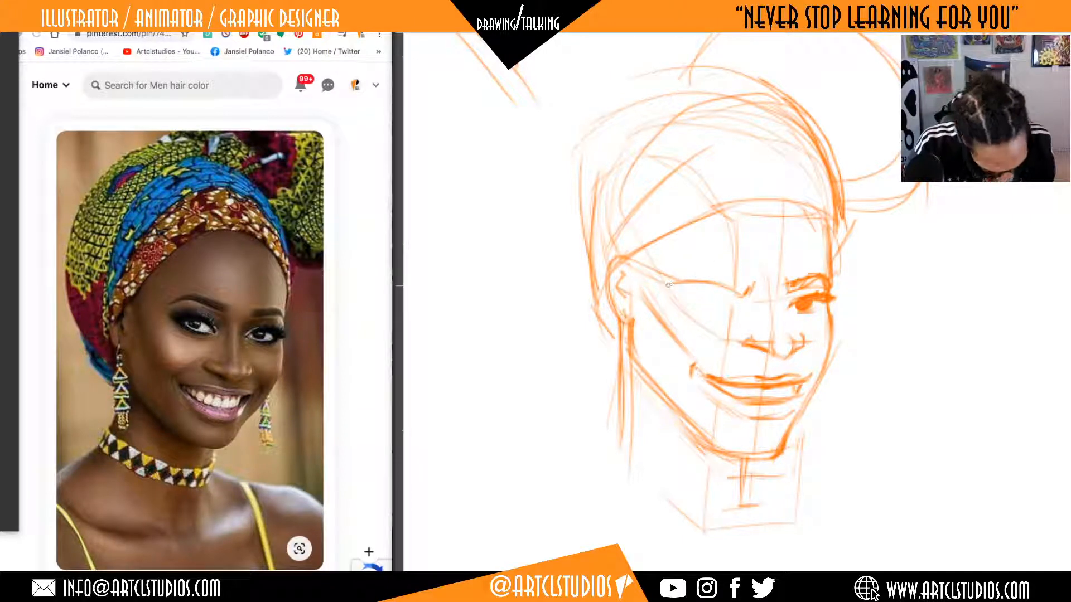
pyautogui.moveTo(668, 284)
pyautogui.mouseDown()
pyautogui.moveTo(691, 274)
pyautogui.moveTo(747, 286)
pyautogui.moveTo(690, 275)
pyautogui.mouseUp()
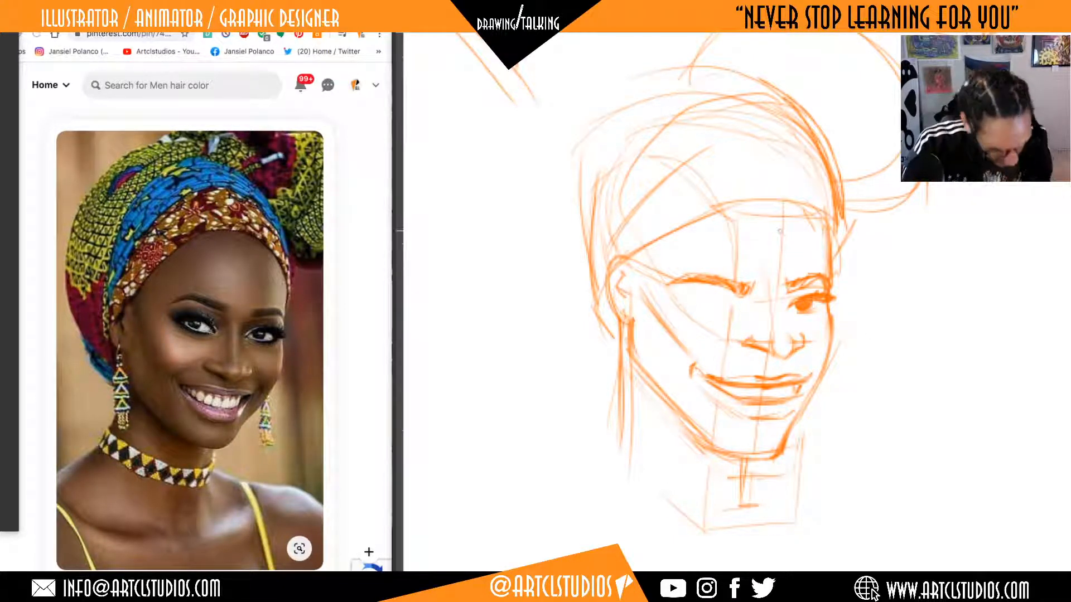
pyautogui.moveTo(760, 275)
pyautogui.mouseDown()
pyautogui.moveTo(750, 300)
pyautogui.moveTo(664, 288)
pyautogui.moveTo(740, 269)
pyautogui.moveTo(759, 276)
pyautogui.moveTo(743, 277)
pyautogui.mouseUp()
pyautogui.hotkey('ctrl', 'd')
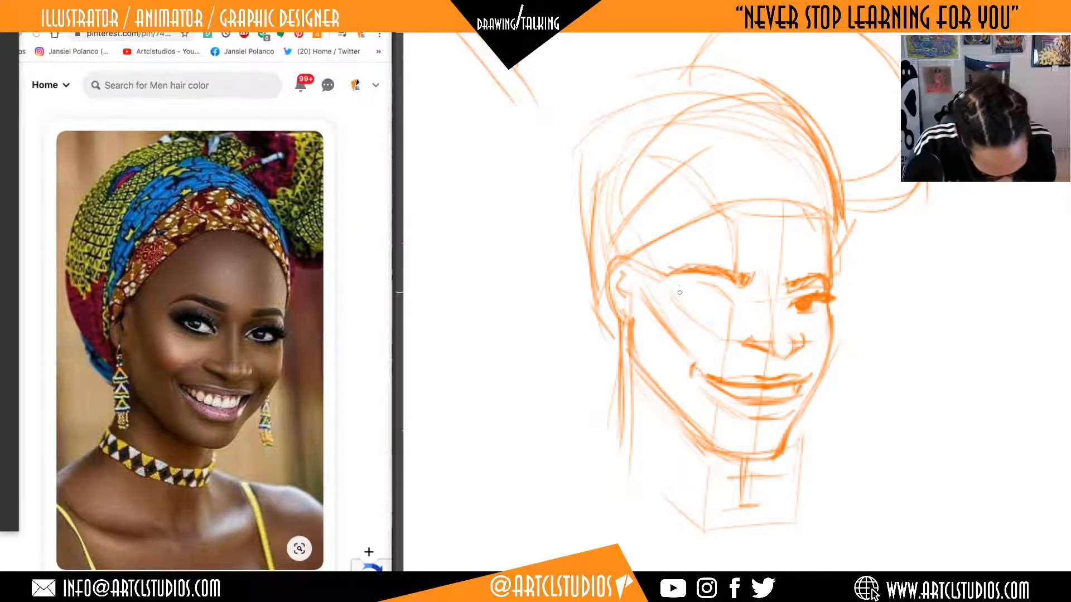
# Draw the near eye under its brow with an arched upper lid, dark iris, lower lid and outer lashes.
pyautogui.moveTo(679, 293)
pyautogui.mouseDown()
pyautogui.moveTo(709, 287)
pyautogui.moveTo(726, 300)
pyautogui.mouseUp()
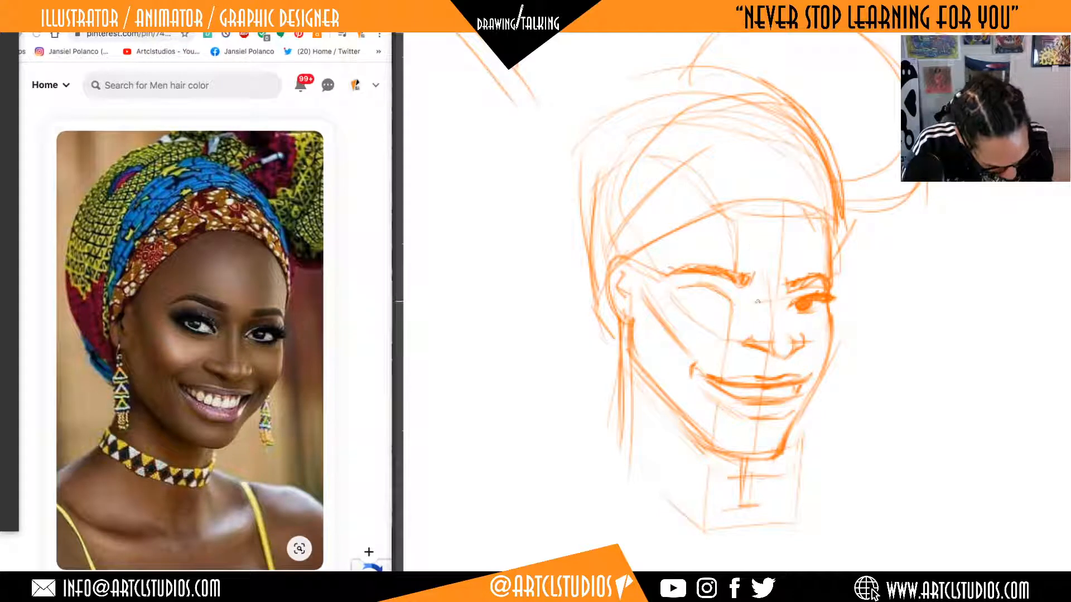
pyautogui.moveTo(688, 299)
pyautogui.mouseDown()
pyautogui.moveTo(717, 303)
pyautogui.moveTo(694, 287)
pyautogui.mouseUp()
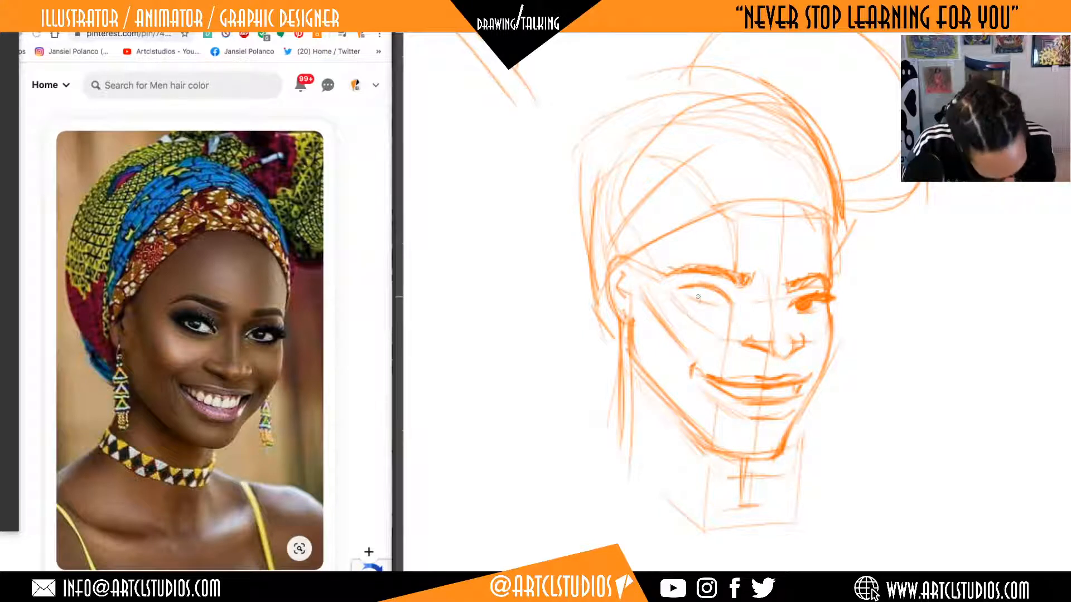
pyautogui.moveTo(696, 290); pyautogui.dragTo(711, 291)
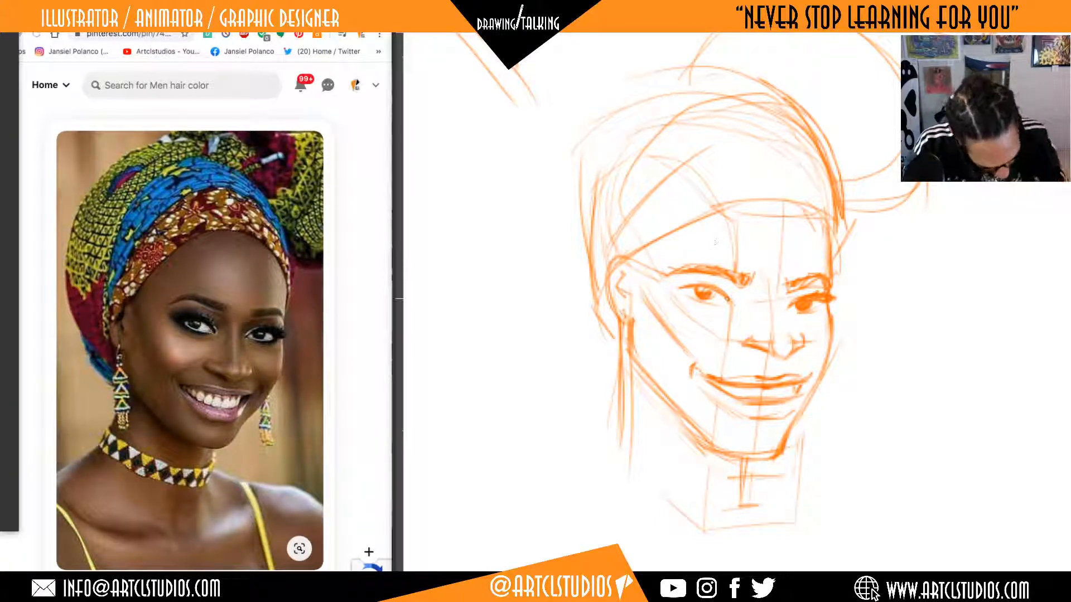
pyautogui.moveTo(708, 285)
pyautogui.mouseDown()
pyautogui.moveTo(675, 281)
pyautogui.moveTo(684, 273)
pyautogui.moveTo(719, 304)
pyautogui.mouseUp()
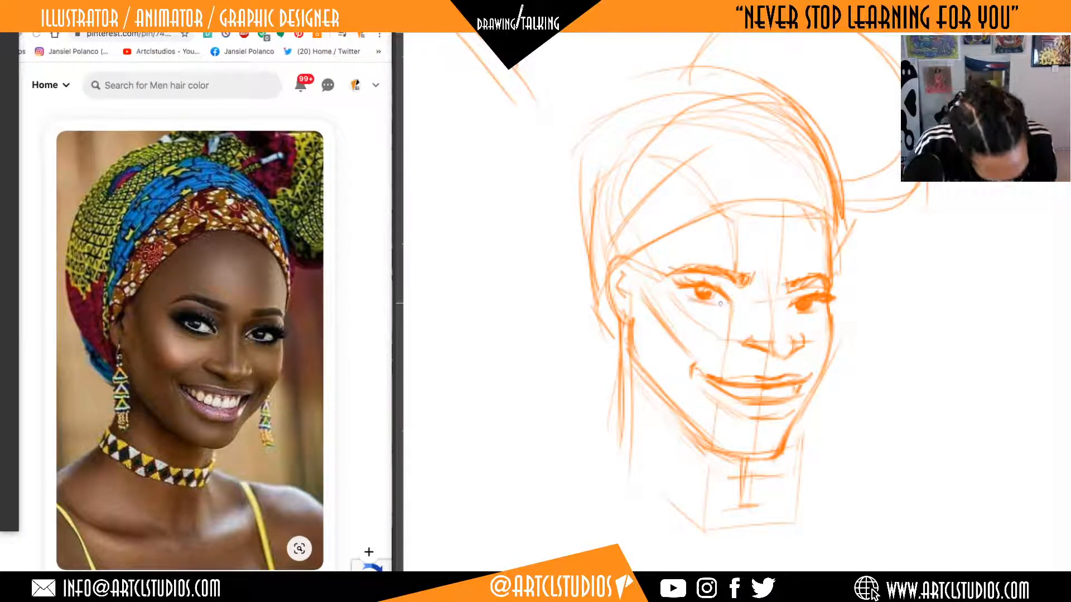
# Draw the lower back of the headwrap behind the near ear and strengthen its rear contour upward.
pyautogui.hscroll(5, 911, 331)
pyautogui.moveTo(850, 219)
pyautogui.mouseDown()
pyautogui.moveTo(896, 507)
pyautogui.moveTo(995, 189)
pyautogui.moveTo(896, 160)
pyautogui.mouseUp()
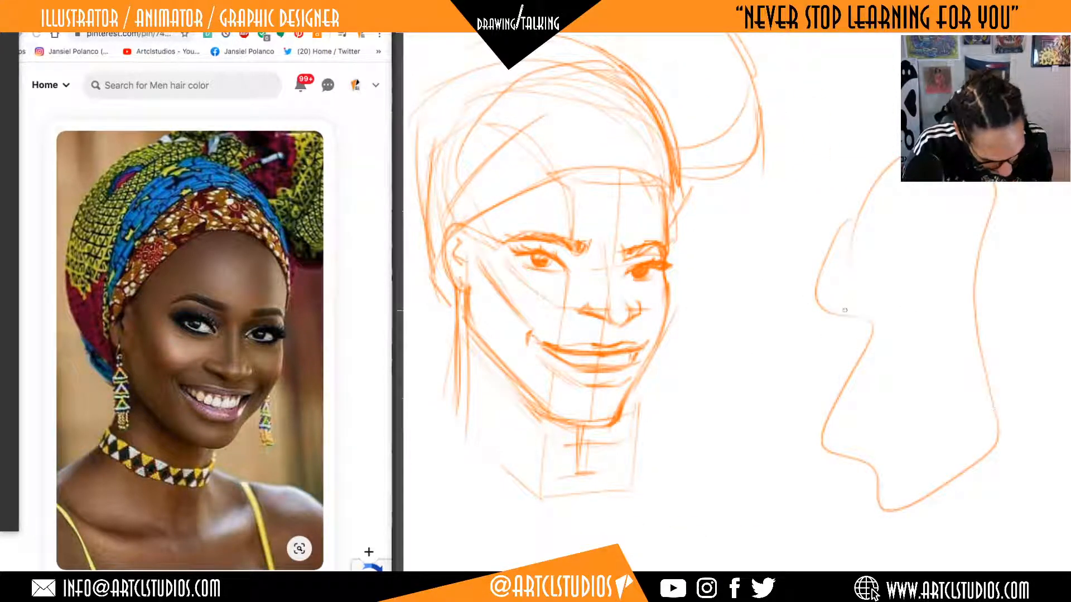
pyautogui.press('super+z')
pyautogui.press('super+z')
pyautogui.moveTo(844, 339)
pyautogui.mouseDown()
pyautogui.moveTo(1030, 280)
pyautogui.moveTo(1025, 271)
pyautogui.mouseUp()
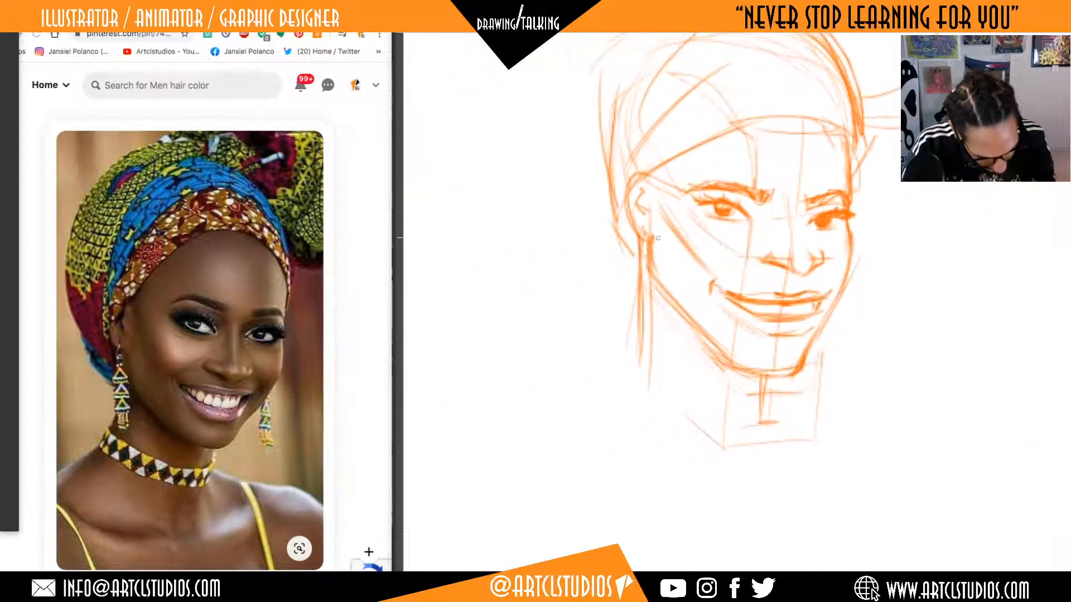
pyautogui.moveTo(615, 246)
pyautogui.mouseDown()
pyautogui.moveTo(634, 290)
pyautogui.moveTo(630, 262)
pyautogui.mouseUp()
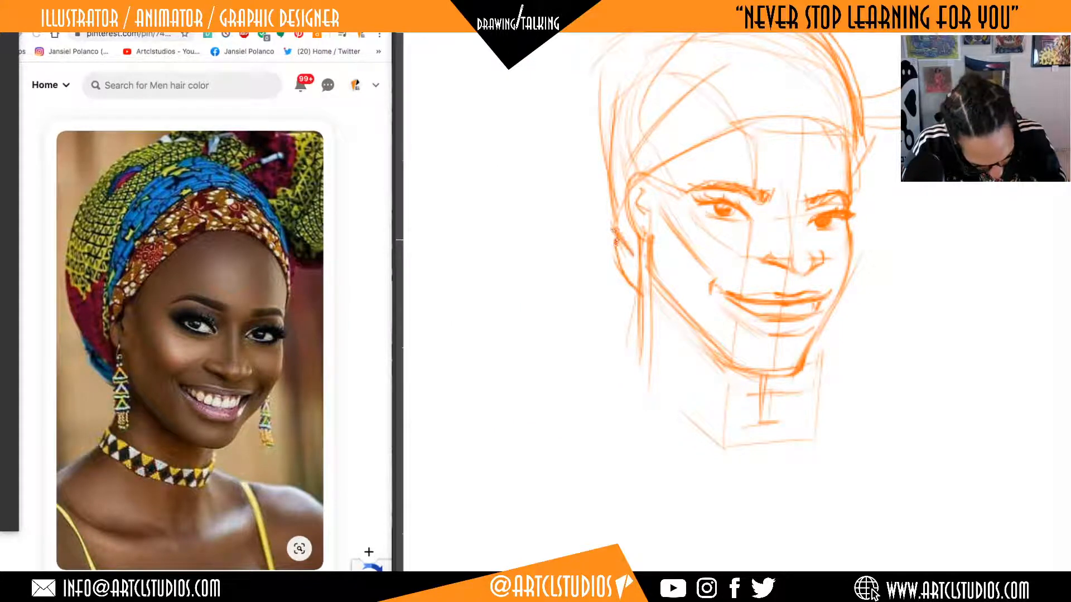
pyautogui.moveTo(606, 217)
pyautogui.mouseDown()
pyautogui.moveTo(621, 246)
pyautogui.moveTo(619, 237)
pyautogui.mouseUp()
pyautogui.moveTo(599, 173)
pyautogui.mouseDown()
pyautogui.moveTo(615, 227)
pyautogui.moveTo(637, 247)
pyautogui.mouseUp()
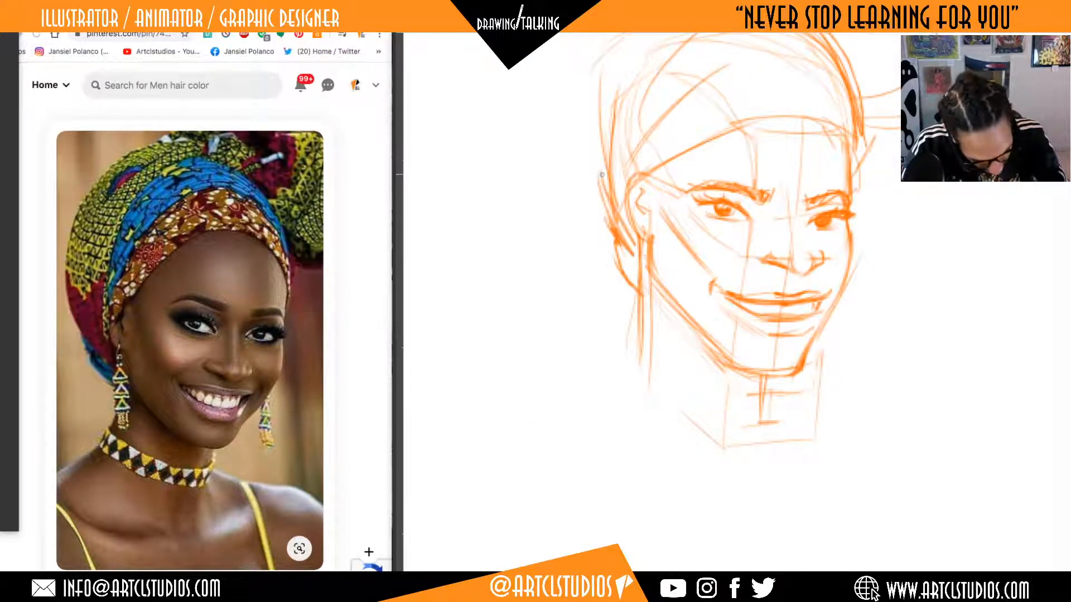
pyautogui.moveTo(596, 128); pyautogui.dragTo(609, 199)
pyautogui.moveTo(595, 97); pyautogui.dragTo(604, 177)
# Redraw the near side of the neck as a long vertical line running down from the ear.
pyautogui.moveTo(787, 300); pyautogui.dragTo(831, 255)
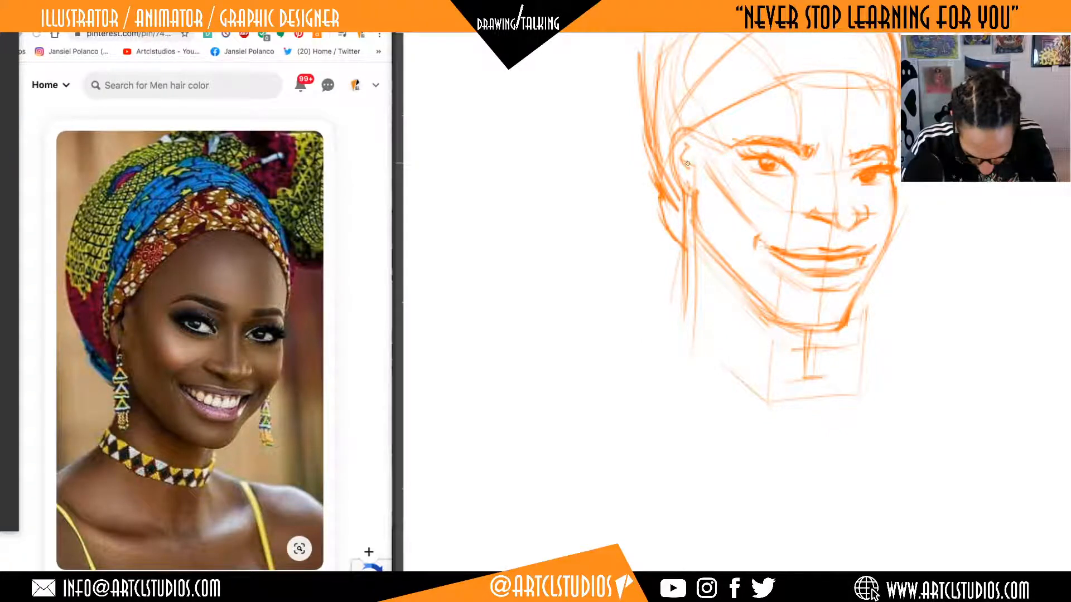
pyautogui.press('super+z')
pyautogui.press('super+z')
pyautogui.moveTo(688, 187); pyautogui.dragTo(697, 351)
pyautogui.moveTo(694, 219); pyautogui.dragTo(692, 352)
# Erase the neck's centre guide marks and the far side of the neck box below the chin.
pyautogui.moveTo(873, 375); pyautogui.dragTo(865, 353)
pyautogui.press('e')
pyautogui.moveTo(851, 305)
pyautogui.mouseDown()
pyautogui.moveTo(827, 327)
pyautogui.moveTo(824, 379)
pyautogui.moveTo(804, 342)
pyautogui.moveTo(803, 355)
pyautogui.moveTo(799, 320)
pyautogui.moveTo(784, 336)
pyautogui.moveTo(794, 397)
pyautogui.mouseUp()
pyautogui.press('b')
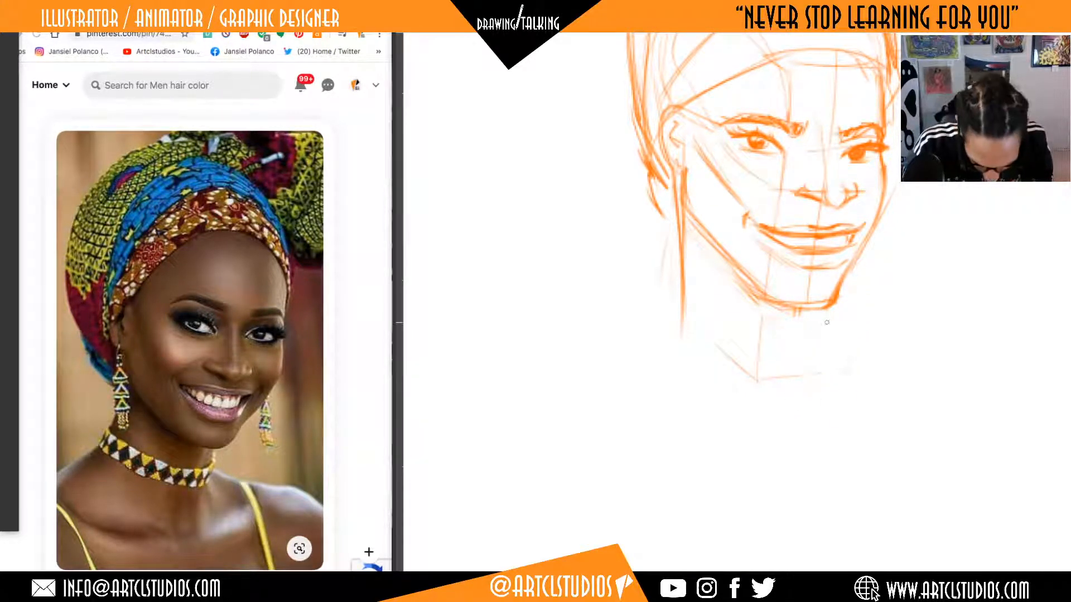
# Erase the stray marks under the chin and near jaw, and redraw the jawline from below the ear toward the chin.
pyautogui.press('e')
pyautogui.moveTo(741, 283)
pyautogui.mouseDown()
pyautogui.moveTo(801, 310)
pyautogui.moveTo(806, 326)
pyautogui.mouseUp()
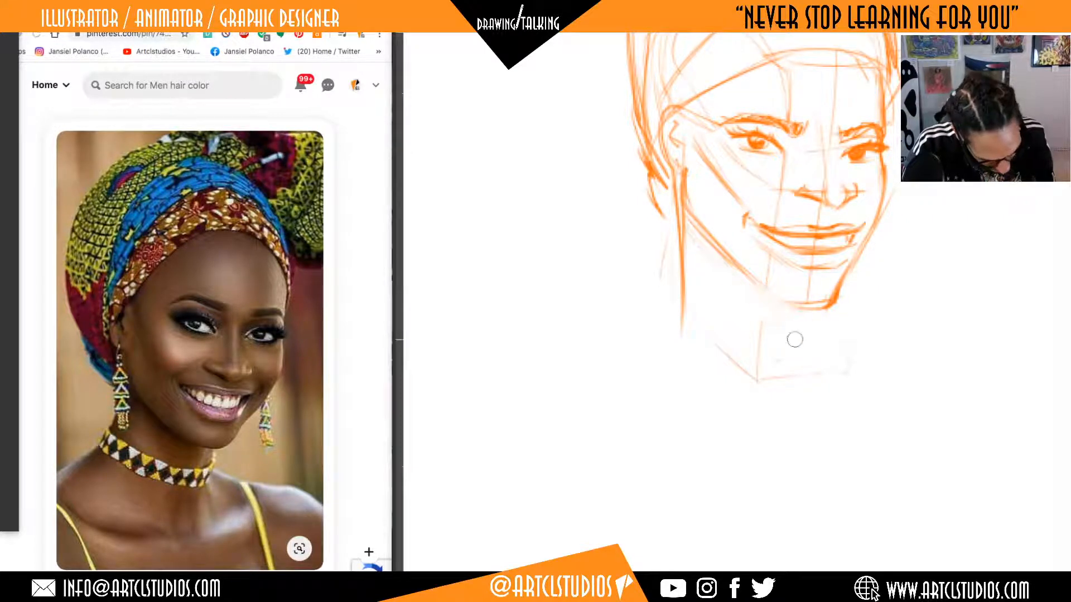
pyautogui.press('b')
pyautogui.moveTo(692, 215)
pyautogui.mouseDown()
pyautogui.moveTo(803, 302)
pyautogui.moveTo(747, 258)
pyautogui.mouseUp()
pyautogui.press('e')
pyautogui.moveTo(828, 306)
pyautogui.mouseDown()
pyautogui.moveTo(784, 306)
pyautogui.moveTo(833, 296)
pyautogui.moveTo(846, 278)
pyautogui.moveTo(836, 296)
pyautogui.moveTo(868, 235)
pyautogui.moveTo(838, 297)
pyautogui.mouseUp()
# Darken the shadow beneath the lower lip and sketch the side of the nose bridge between the eyes.
pyautogui.press('b')
pyautogui.moveTo(875, 240)
pyautogui.mouseDown()
pyautogui.moveTo(858, 260)
pyautogui.moveTo(848, 400)
pyautogui.mouseUp()
pyautogui.moveTo(654, 233)
pyautogui.mouseDown()
pyautogui.moveTo(638, 237)
pyautogui.moveTo(655, 242)
pyautogui.moveTo(646, 271)
pyautogui.moveTo(651, 224)
pyautogui.mouseUp()
pyautogui.moveTo(865, 409); pyautogui.dragTo(872, 426)
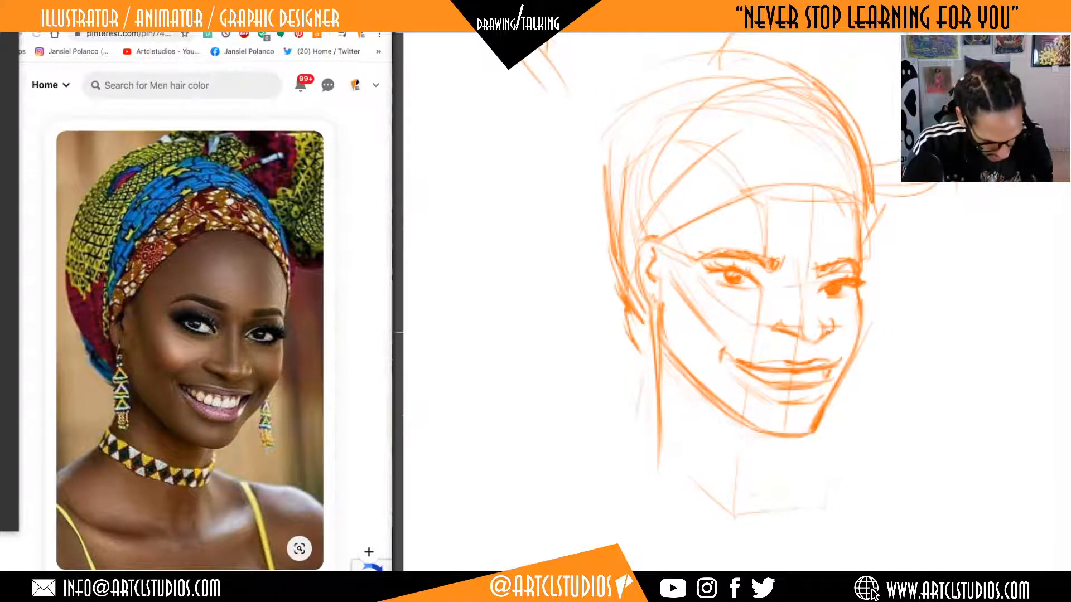
pyautogui.moveTo(784, 381)
pyautogui.mouseDown()
pyautogui.moveTo(756, 377)
pyautogui.moveTo(804, 385)
pyautogui.mouseUp()
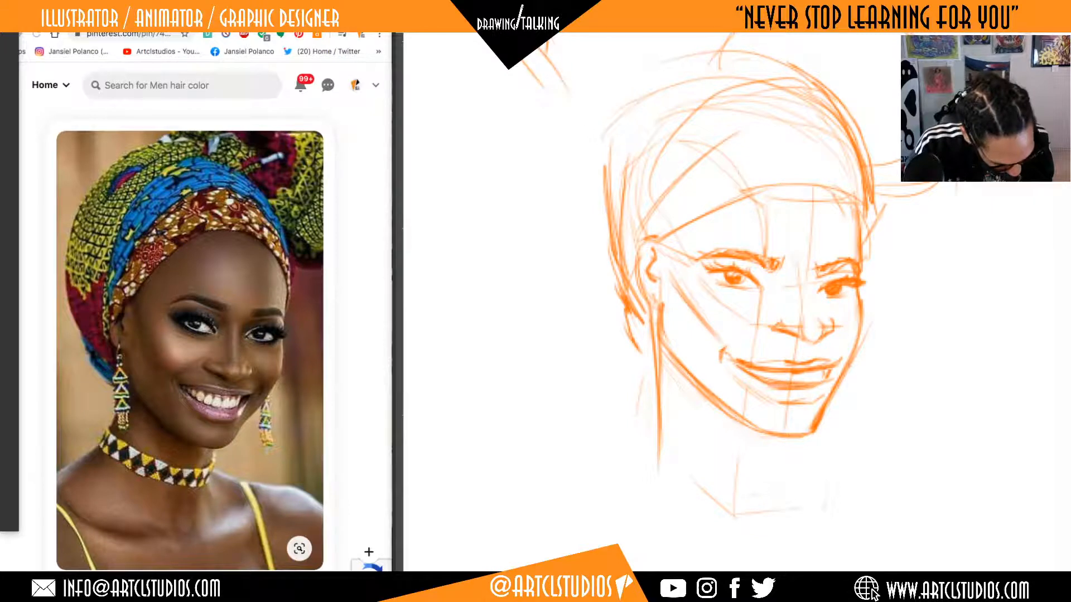
pyautogui.moveTo(853, 336); pyautogui.dragTo(852, 343)
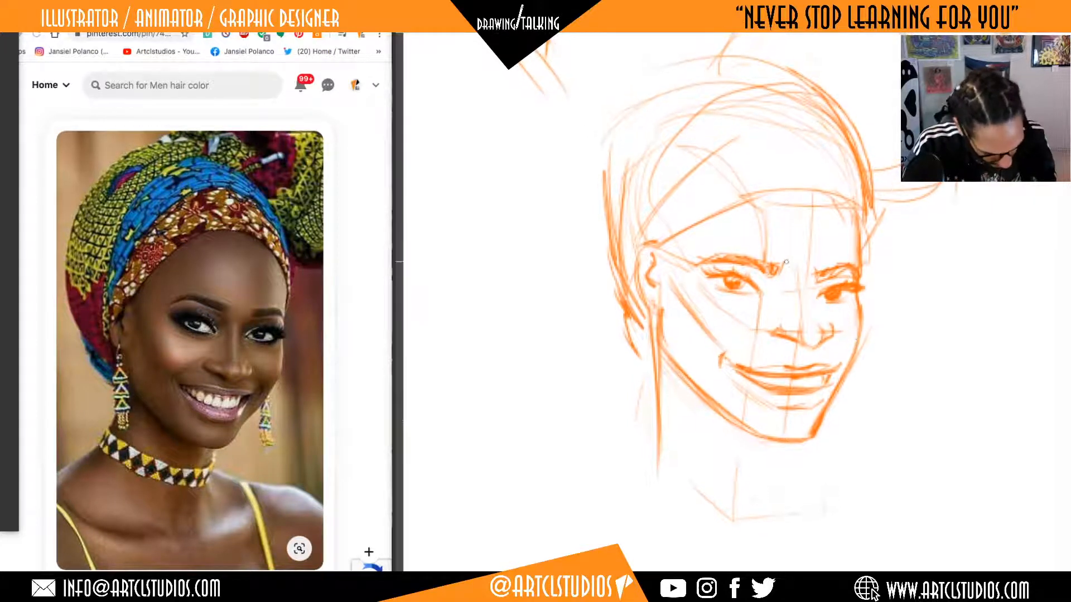
pyautogui.moveTo(791, 286); pyautogui.dragTo(803, 319)
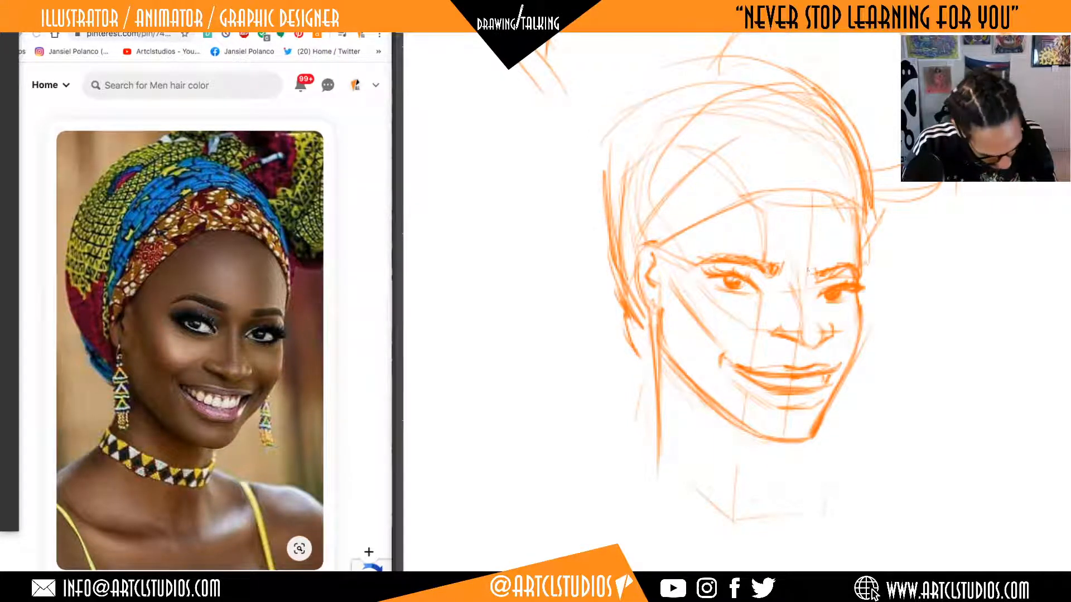
# Lasso the near eye, shift it slightly toward the nose, and clear the selection.
pyautogui.moveTo(770, 290)
pyautogui.mouseDown()
pyautogui.moveTo(752, 269)
pyautogui.moveTo(728, 309)
pyautogui.moveTo(772, 293)
pyautogui.mouseUp()
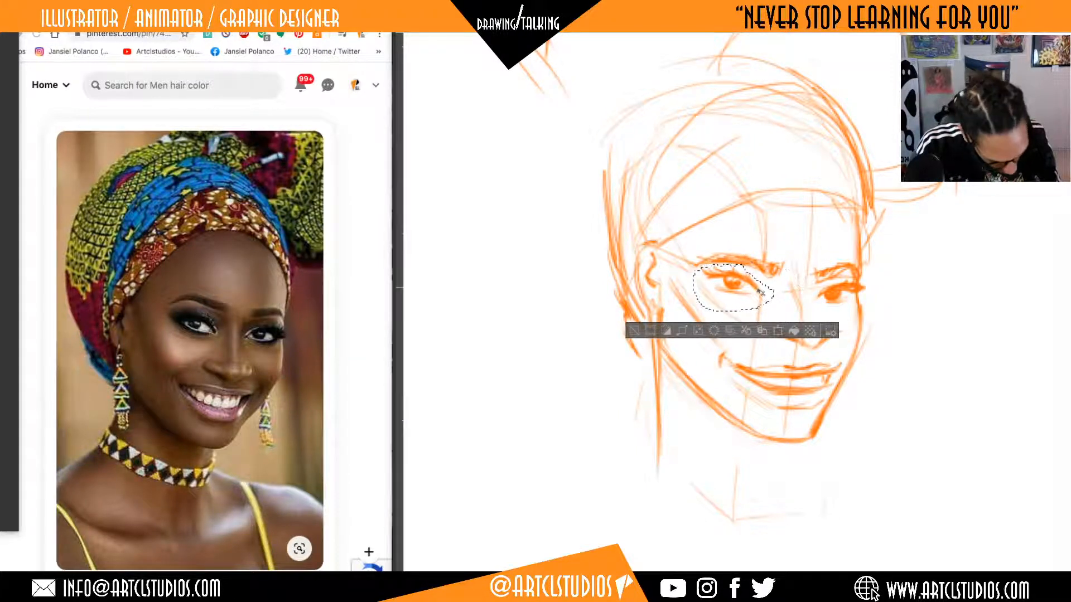
pyautogui.moveTo(759, 291); pyautogui.dragTo(767, 293)
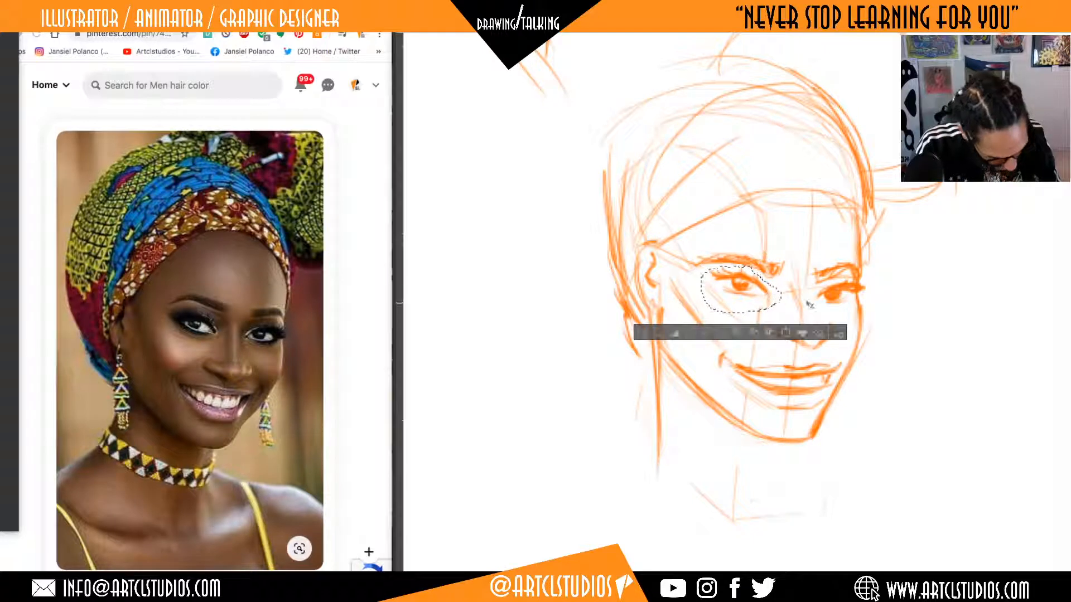
pyautogui.press('super+d')
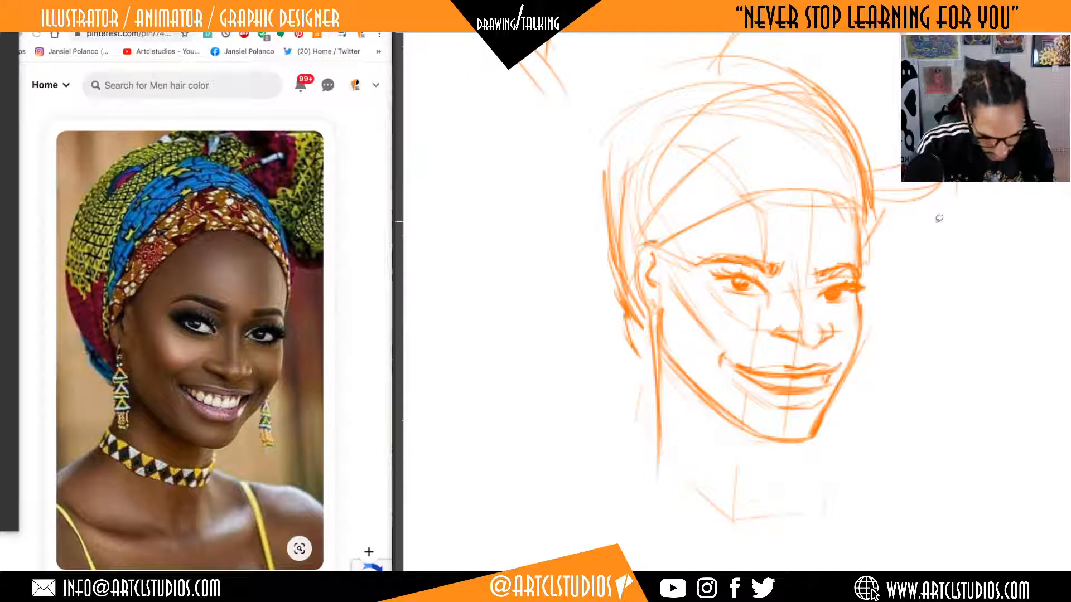
# Clean up the far contour of the face by erasing along its outer edge from the chin up to the temple.
pyautogui.moveTo(892, 301)
pyautogui.mouseDown()
pyautogui.moveTo(917, 294)
pyautogui.moveTo(957, 252)
pyautogui.mouseUp()
pyautogui.press('super+z')
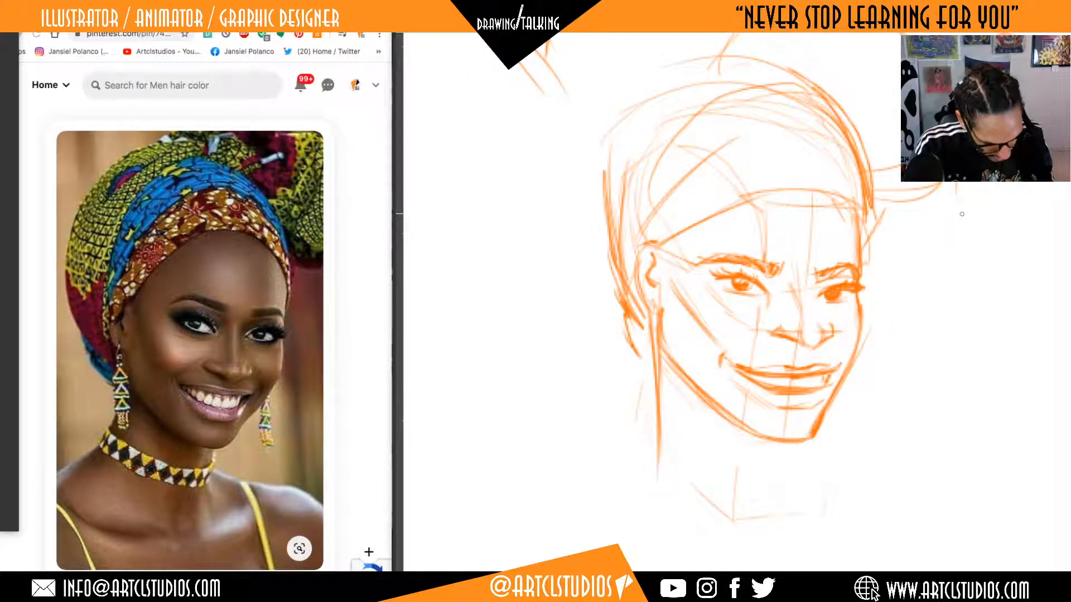
pyautogui.press('e')
pyautogui.moveTo(819, 429)
pyautogui.mouseDown()
pyautogui.moveTo(839, 353)
pyautogui.moveTo(866, 317)
pyautogui.moveTo(870, 261)
pyautogui.mouseUp()
# Hatch a light shadow along the side of the nose bridge, from between the brows toward the nose tip.
pyautogui.press('b')
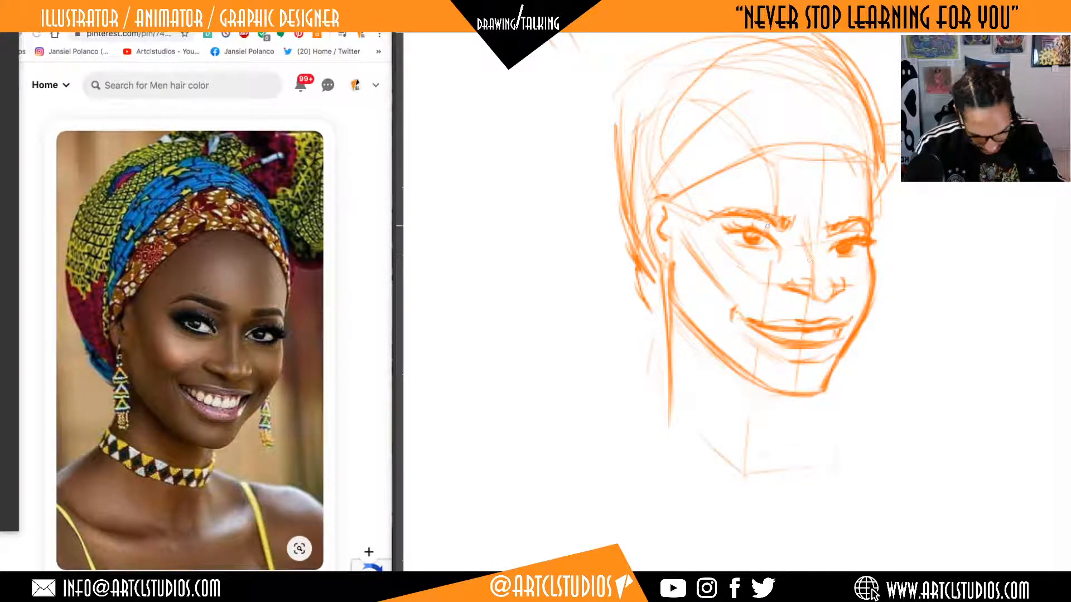
pyautogui.moveTo(800, 266)
pyautogui.mouseDown()
pyautogui.moveTo(810, 282)
pyautogui.moveTo(808, 274)
pyautogui.mouseUp()
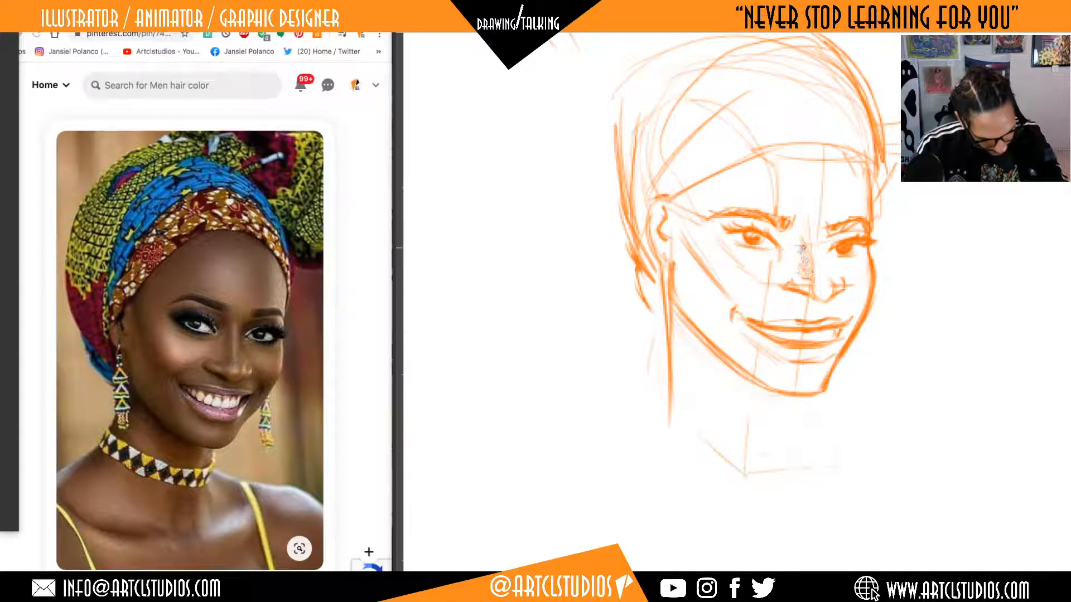
pyautogui.moveTo(797, 235); pyautogui.dragTo(804, 256)
# Erase the jaw contour just below the near ear and redraw it as a firmer curve down the jaw.
pyautogui.press('e')
pyautogui.moveTo(673, 265)
pyautogui.mouseDown()
pyautogui.moveTo(688, 336)
pyautogui.moveTo(685, 302)
pyautogui.mouseUp()
pyautogui.press('b')
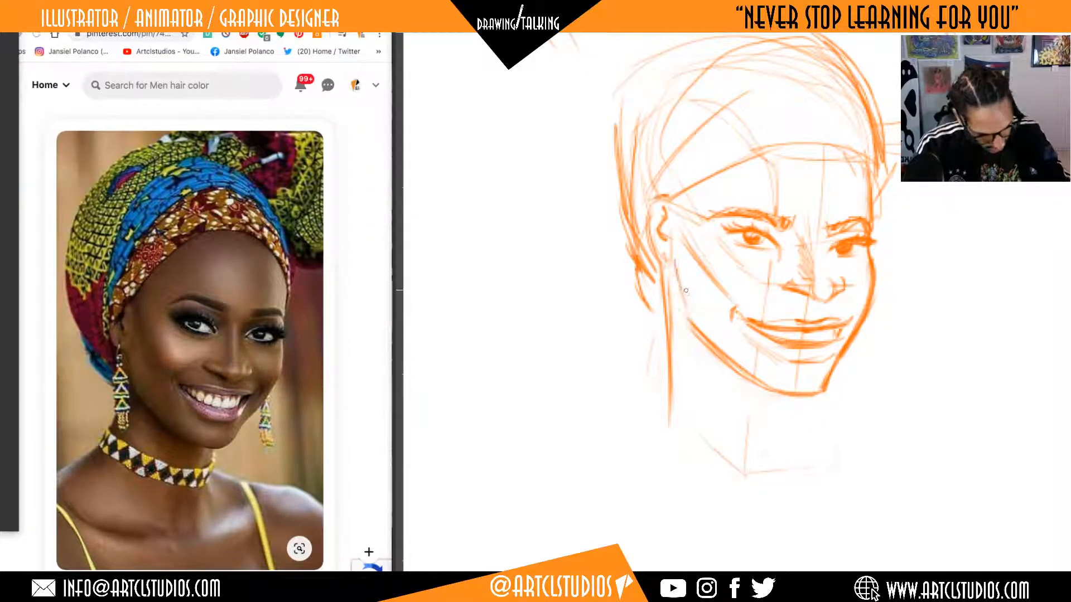
pyautogui.moveTo(675, 260); pyautogui.dragTo(684, 315)
pyautogui.moveTo(674, 267)
pyautogui.mouseDown()
pyautogui.moveTo(684, 314)
pyautogui.moveTo(760, 374)
pyautogui.moveTo(802, 453)
pyautogui.mouseUp()
# Draw the vertical lines for the front plane and far side of the neck down from the jaw and chin.
pyautogui.moveTo(803, 393); pyautogui.dragTo(801, 460)
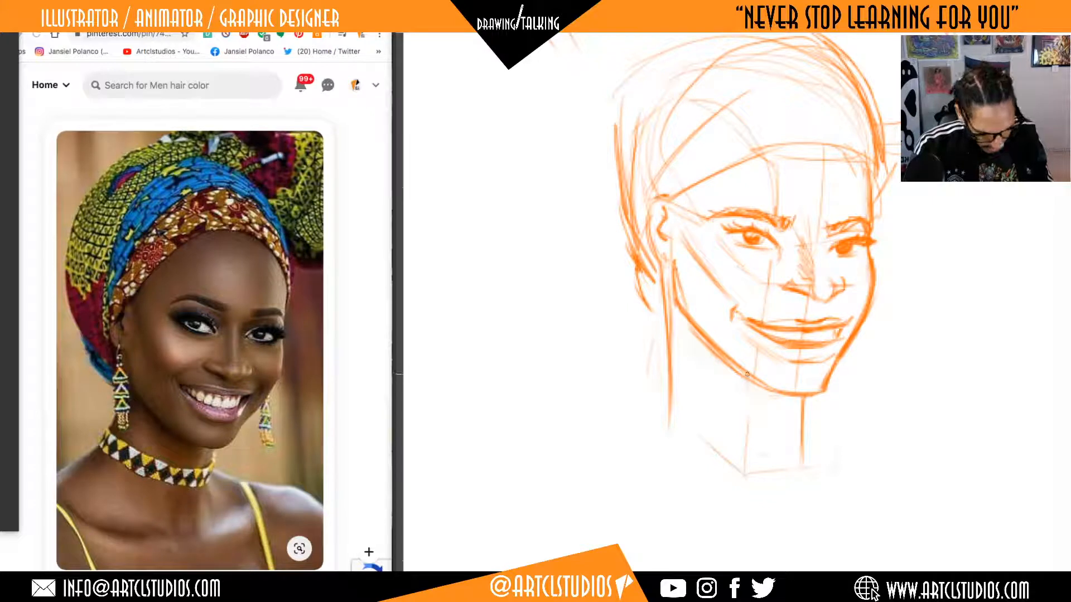
pyautogui.moveTo(750, 373); pyautogui.dragTo(746, 474)
pyautogui.moveTo(817, 401); pyautogui.dragTo(815, 467)
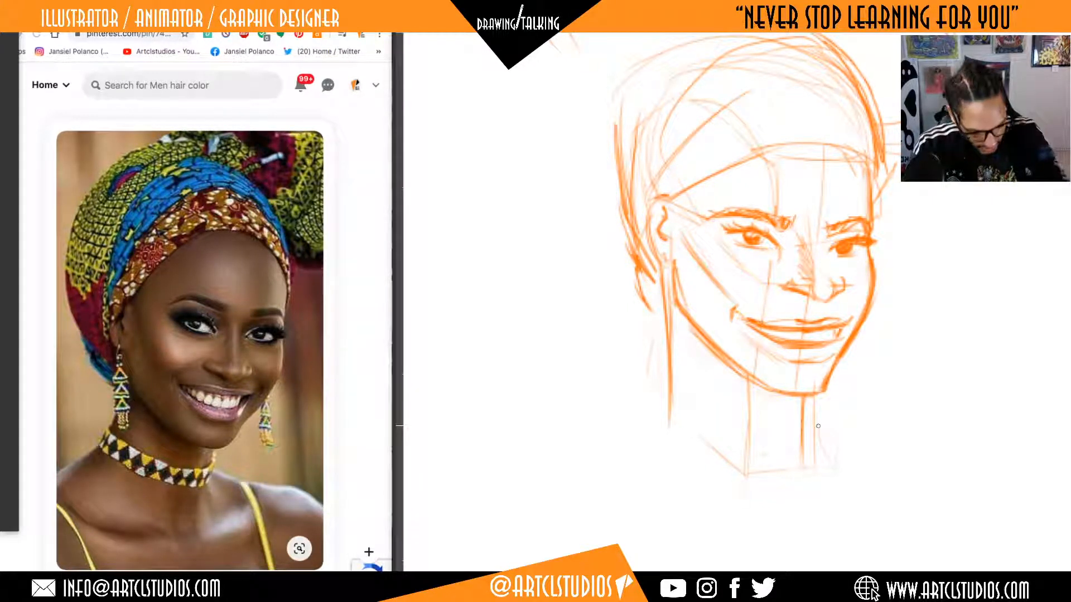
# Draw the choker as two curved bands around the neck, with its far end and a short near shoulder line.
pyautogui.moveTo(682, 418)
pyautogui.mouseDown()
pyautogui.moveTo(774, 420)
pyautogui.moveTo(685, 402)
pyautogui.moveTo(802, 404)
pyautogui.mouseUp()
pyautogui.hotkey('ctrl', 'z')
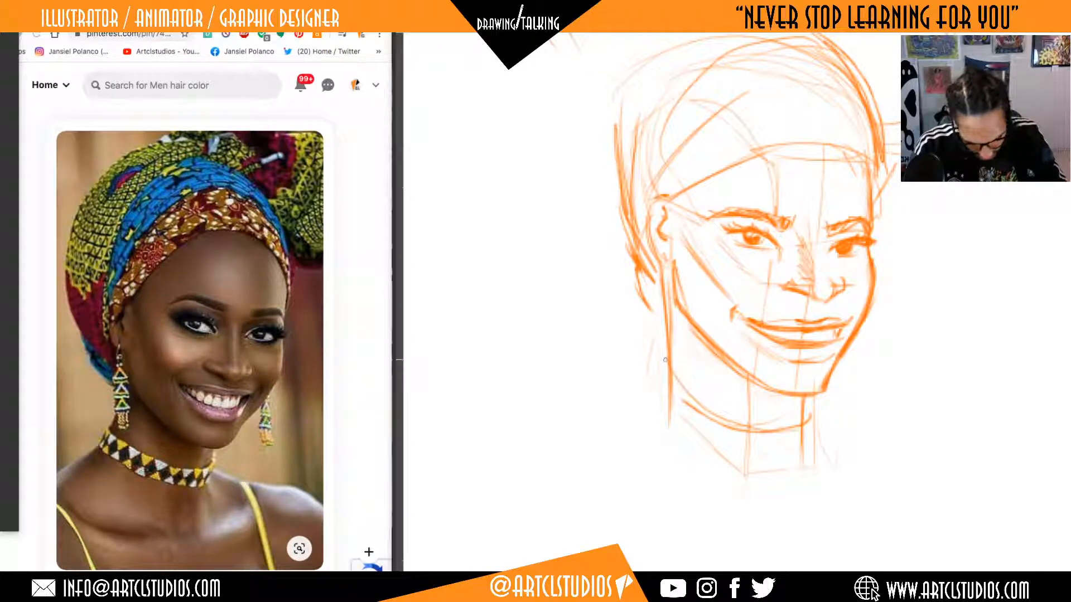
pyautogui.moveTo(664, 379)
pyautogui.mouseDown()
pyautogui.moveTo(659, 410)
pyautogui.moveTo(766, 446)
pyautogui.moveTo(803, 449)
pyautogui.moveTo(812, 424)
pyautogui.mouseUp()
pyautogui.moveTo(663, 407); pyautogui.dragTo(627, 427)
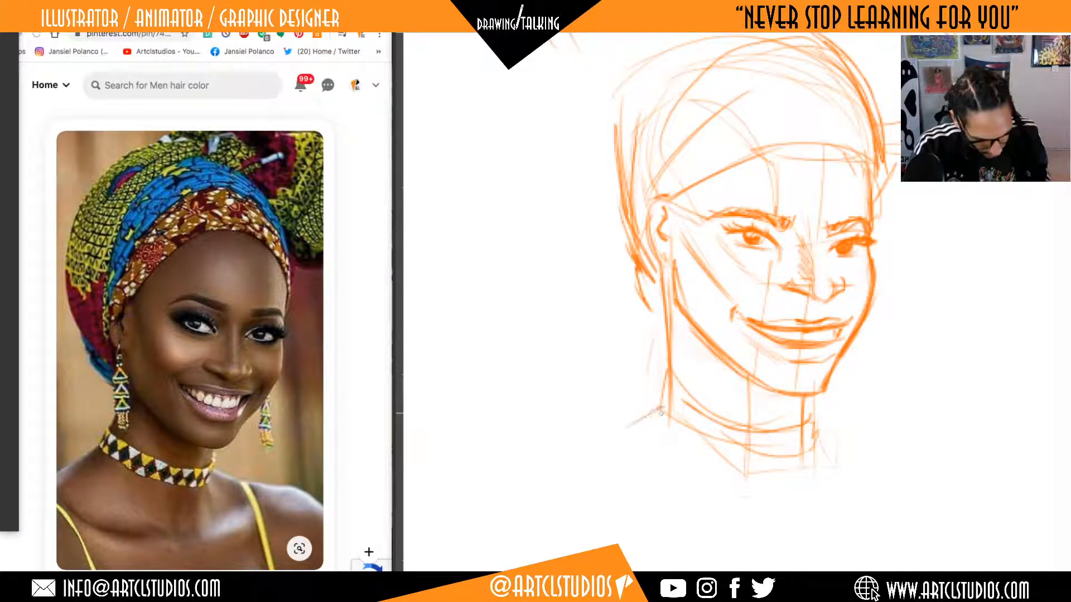
pyautogui.moveTo(843, 409)
pyautogui.mouseDown()
pyautogui.moveTo(839, 483)
pyautogui.moveTo(828, 471)
pyautogui.mouseUp()
# Sketch the far earring hanging beside the lower cheek as a narrow loose shape.
pyautogui.moveTo(907, 204); pyautogui.dragTo(871, 260)
pyautogui.moveTo(868, 326); pyautogui.dragTo(873, 303)
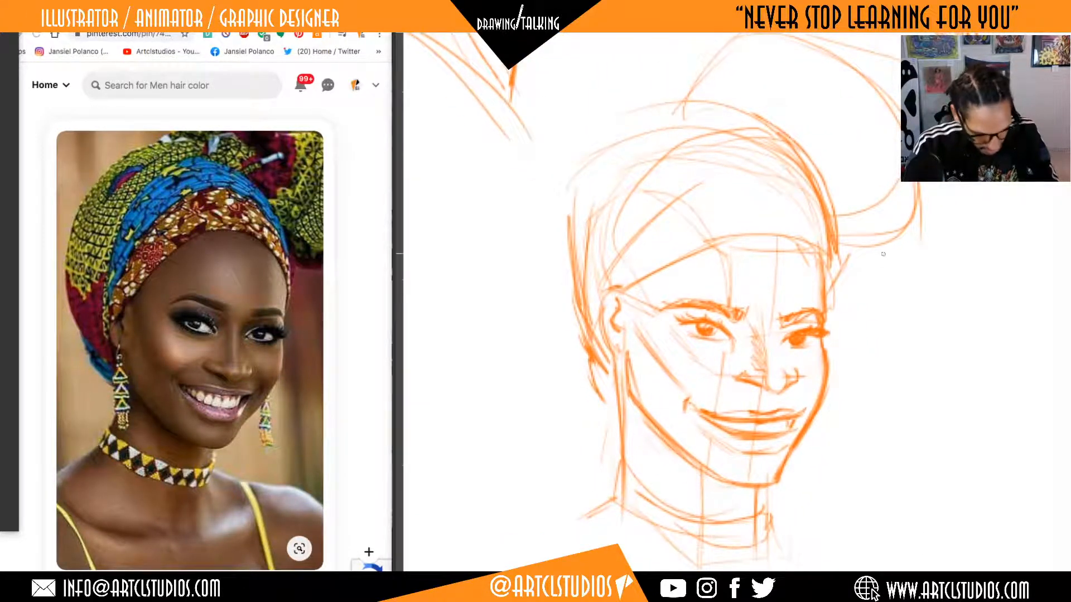
pyautogui.moveTo(860, 342); pyautogui.dragTo(865, 320)
pyautogui.moveTo(837, 412); pyautogui.dragTo(820, 449)
pyautogui.moveTo(813, 407); pyautogui.dragTo(828, 461)
# Sketch the long beaded near earring below the ear with tapering sides, crossbars and a boxy lower end.
pyautogui.moveTo(626, 349); pyautogui.dragTo(623, 426)
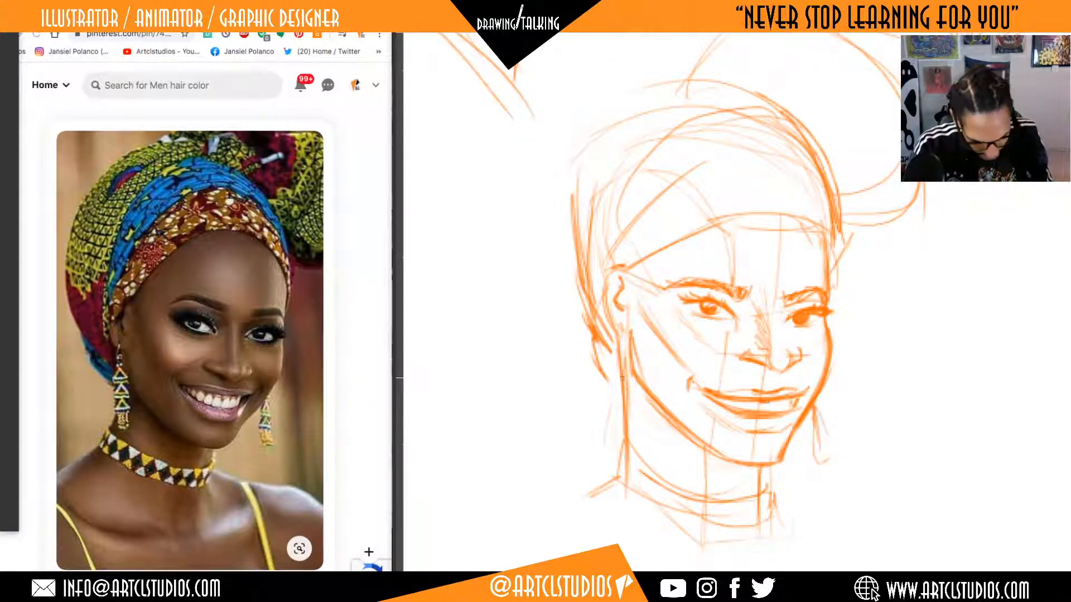
pyautogui.moveTo(620, 326); pyautogui.dragTo(611, 392)
pyautogui.moveTo(617, 335)
pyautogui.mouseDown()
pyautogui.moveTo(613, 419)
pyautogui.moveTo(594, 425)
pyautogui.moveTo(623, 386)
pyautogui.moveTo(606, 394)
pyautogui.mouseUp()
pyautogui.moveTo(606, 393); pyautogui.dragTo(607, 410)
pyautogui.moveTo(602, 393)
pyautogui.mouseDown()
pyautogui.moveTo(611, 372)
pyautogui.moveTo(617, 391)
pyautogui.mouseUp()
pyautogui.moveTo(601, 388)
pyautogui.mouseDown()
pyautogui.moveTo(611, 387)
pyautogui.moveTo(611, 353)
pyautogui.mouseUp()
# Hatch the near cheekbone toward the mouth corner and reinforce the near eye's lids and the underside of the nose.
pyautogui.moveTo(854, 368); pyautogui.dragTo(861, 342)
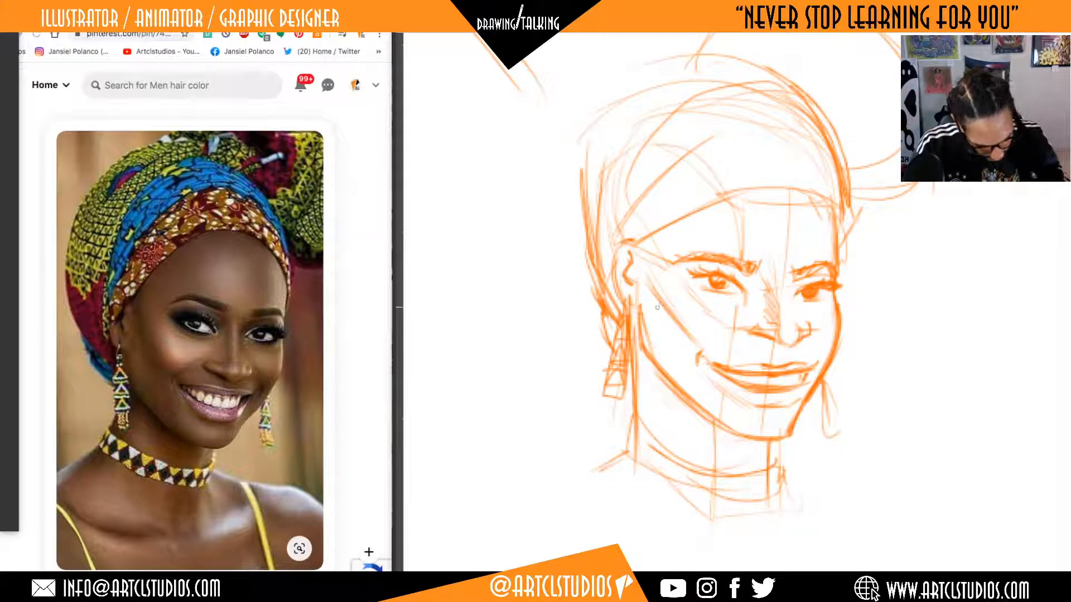
pyautogui.moveTo(647, 282); pyautogui.dragTo(698, 351)
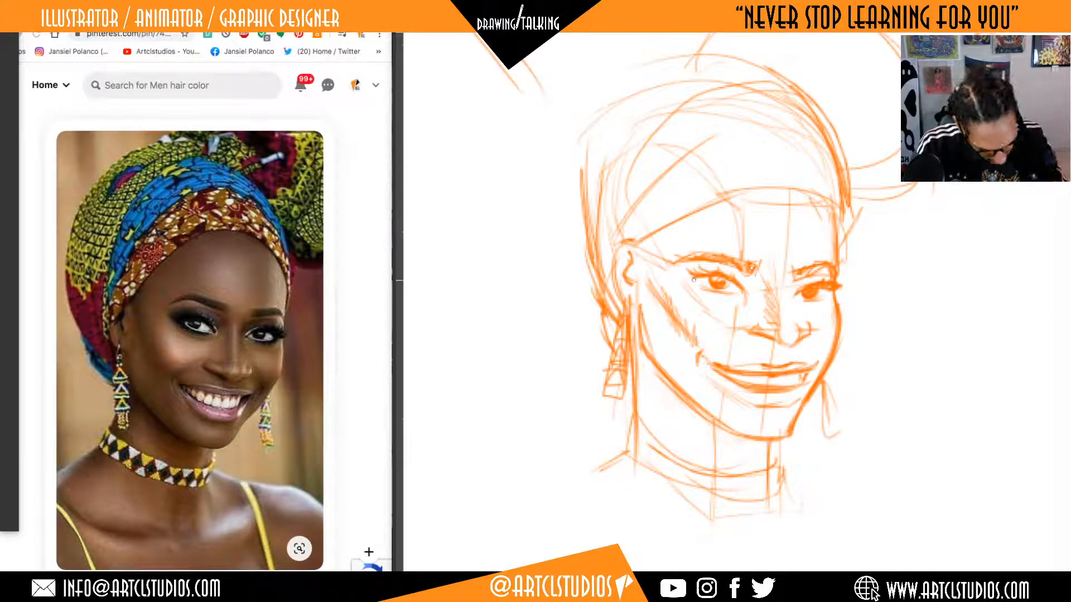
pyautogui.moveTo(693, 280); pyautogui.dragTo(728, 296)
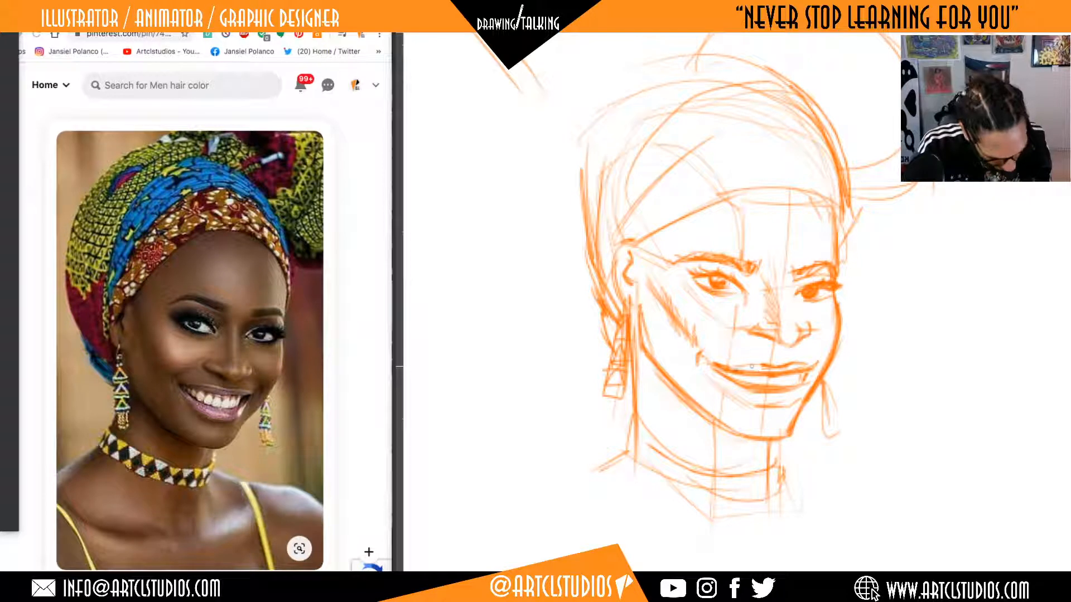
pyautogui.moveTo(768, 342)
pyautogui.mouseDown()
pyautogui.moveTo(791, 359)
pyautogui.moveTo(815, 312)
pyautogui.moveTo(778, 258)
pyautogui.moveTo(747, 317)
pyautogui.moveTo(776, 354)
pyautogui.moveTo(798, 353)
pyautogui.moveTo(822, 317)
pyautogui.moveTo(793, 336)
pyautogui.mouseUp()
# Trim the far corner of the chin with the eraser and rework the near eye's iris and lids.
pyautogui.click(883, 324)
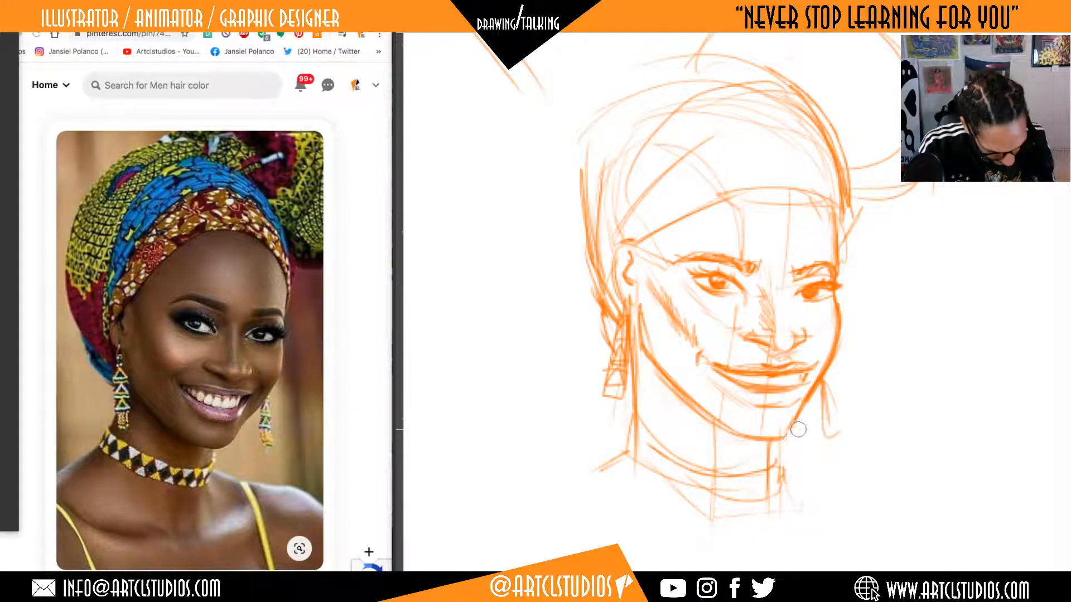
pyautogui.moveTo(771, 460)
pyautogui.mouseDown()
pyautogui.moveTo(767, 497)
pyautogui.moveTo(792, 422)
pyautogui.mouseUp()
pyautogui.scroll(1, 861, 282)
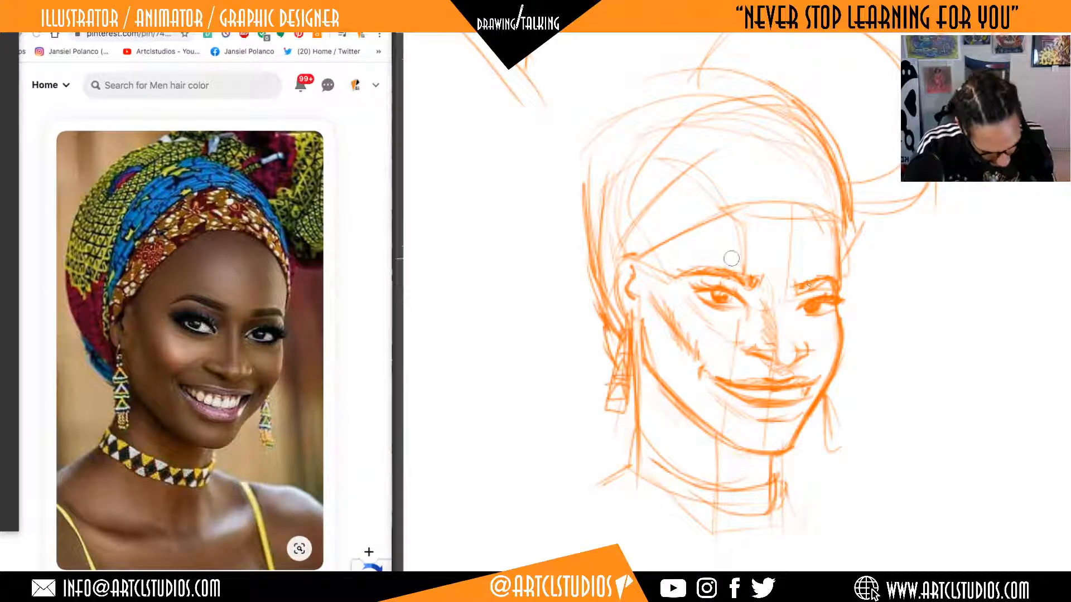
pyautogui.moveTo(722, 298)
pyautogui.mouseDown()
pyautogui.moveTo(709, 303)
pyautogui.moveTo(746, 305)
pyautogui.mouseUp()
pyautogui.press('b')
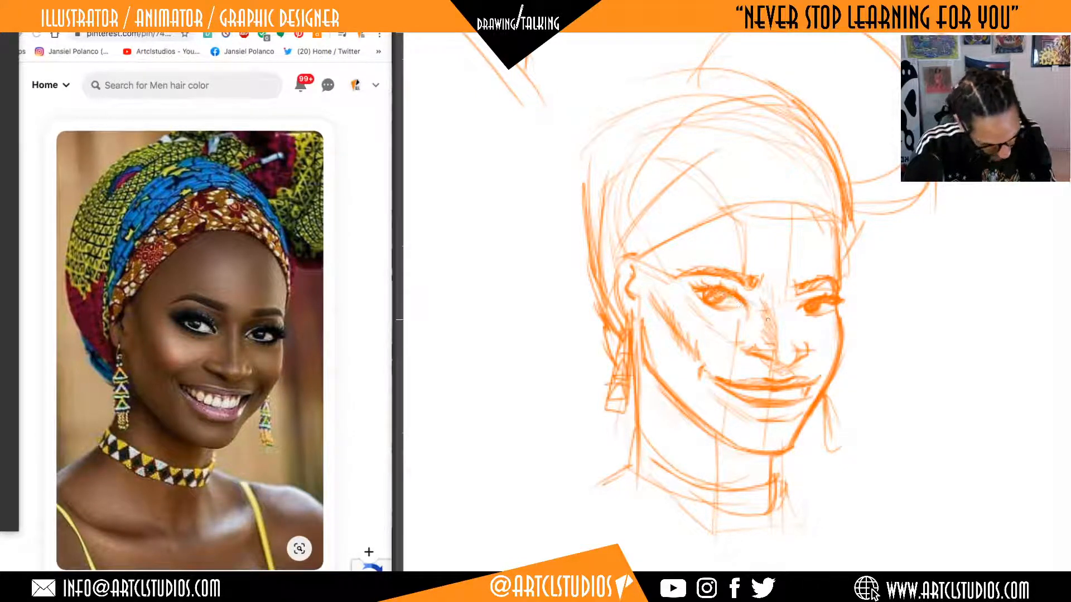
# Thicken the headwrap's front edge with repeated diagonal strokes from the forehead down to the near ear.
pyautogui.moveTo(865, 393)
pyautogui.mouseDown()
pyautogui.moveTo(870, 379)
pyautogui.moveTo(868, 409)
pyautogui.mouseUp()
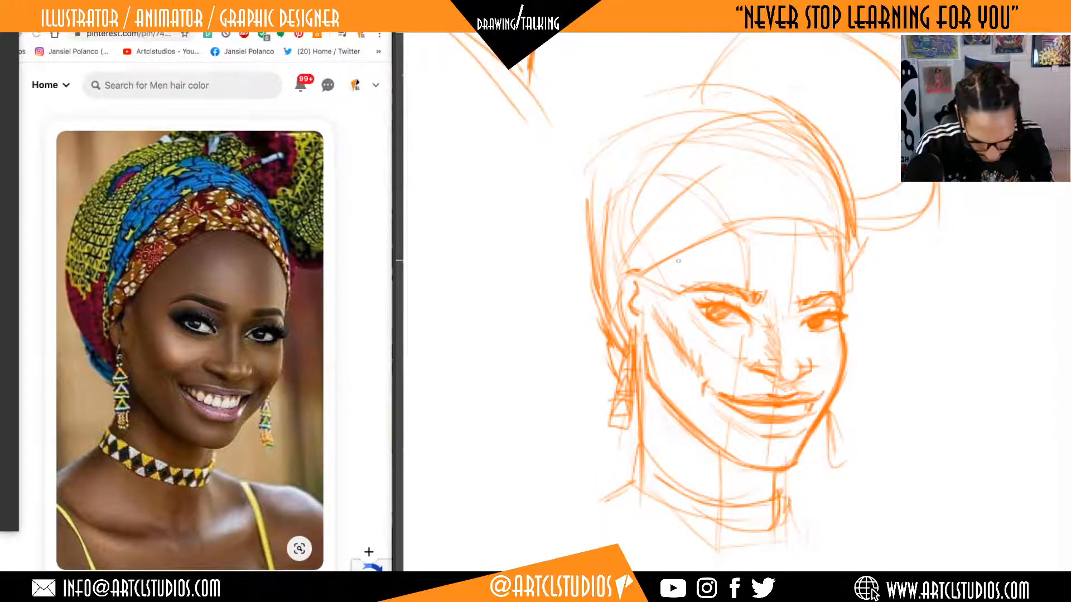
pyautogui.moveTo(648, 279); pyautogui.dragTo(733, 232)
pyautogui.moveTo(634, 297); pyautogui.dragTo(748, 225)
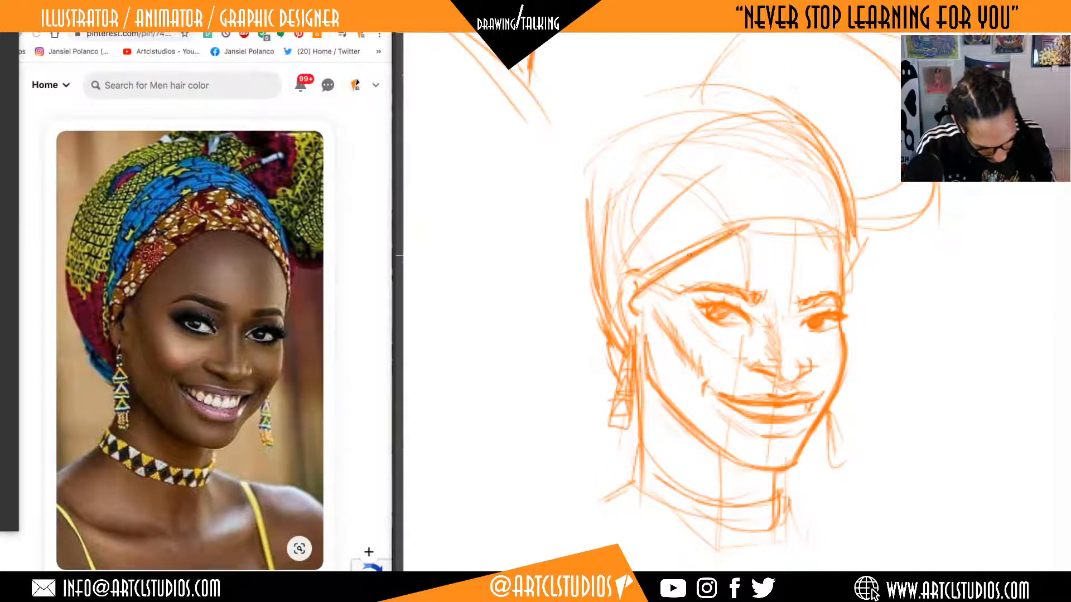
pyautogui.moveTo(654, 277); pyautogui.dragTo(749, 224)
pyautogui.moveTo(643, 291); pyautogui.dragTo(624, 327)
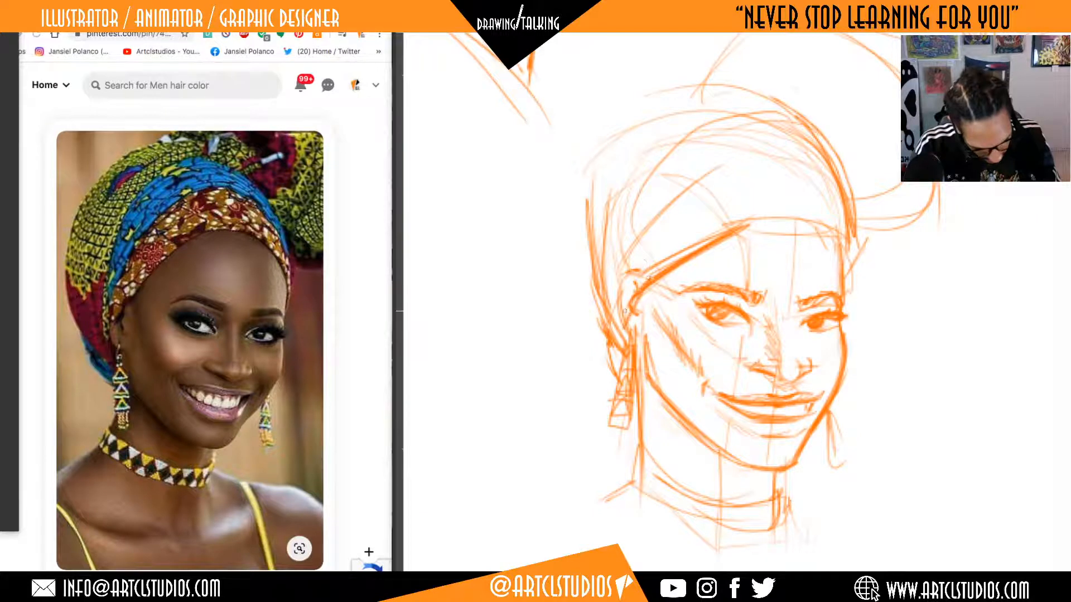
# Erase the top of the near ear, extend the headwrap's edge over it, and strengthen the edge across the forehead.
pyautogui.press('e')
pyautogui.moveTo(644, 264); pyautogui.dragTo(610, 310)
pyautogui.press('b')
pyautogui.moveTo(650, 275); pyautogui.dragTo(610, 332)
pyautogui.moveTo(731, 234); pyautogui.dragTo(821, 223)
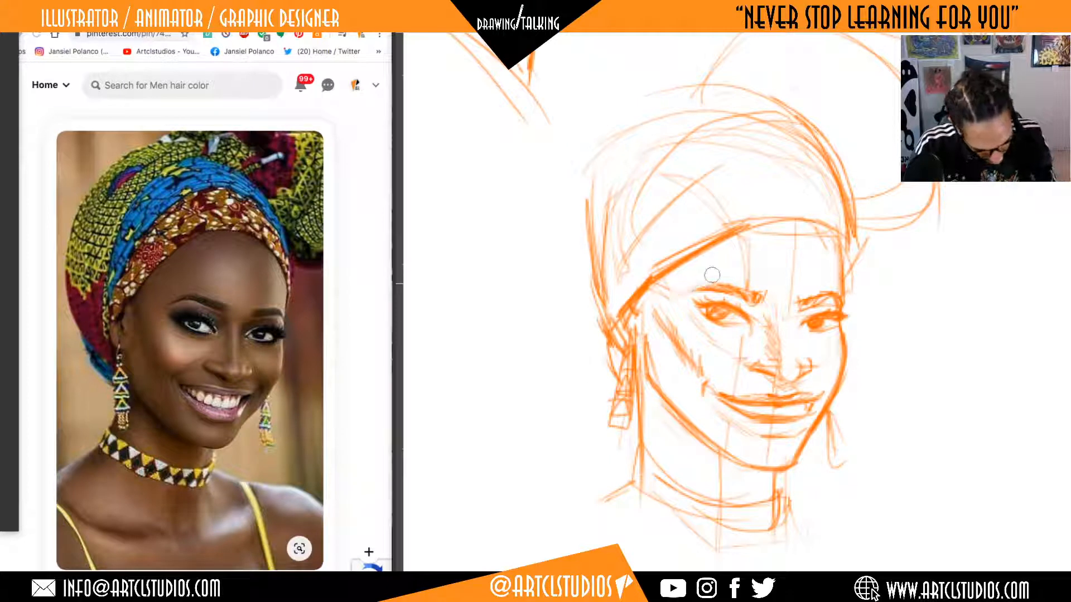
# Clean the construction marks around the brows and redraw the headwrap's front edge as a higher arch over the forehead.
pyautogui.moveTo(704, 288)
pyautogui.mouseDown()
pyautogui.moveTo(683, 297)
pyautogui.moveTo(719, 284)
pyautogui.moveTo(830, 301)
pyautogui.mouseUp()
pyautogui.moveTo(710, 237)
pyautogui.mouseDown()
pyautogui.moveTo(803, 211)
pyautogui.moveTo(837, 222)
pyautogui.moveTo(846, 245)
pyautogui.moveTo(741, 233)
pyautogui.moveTo(705, 248)
pyautogui.mouseUp()
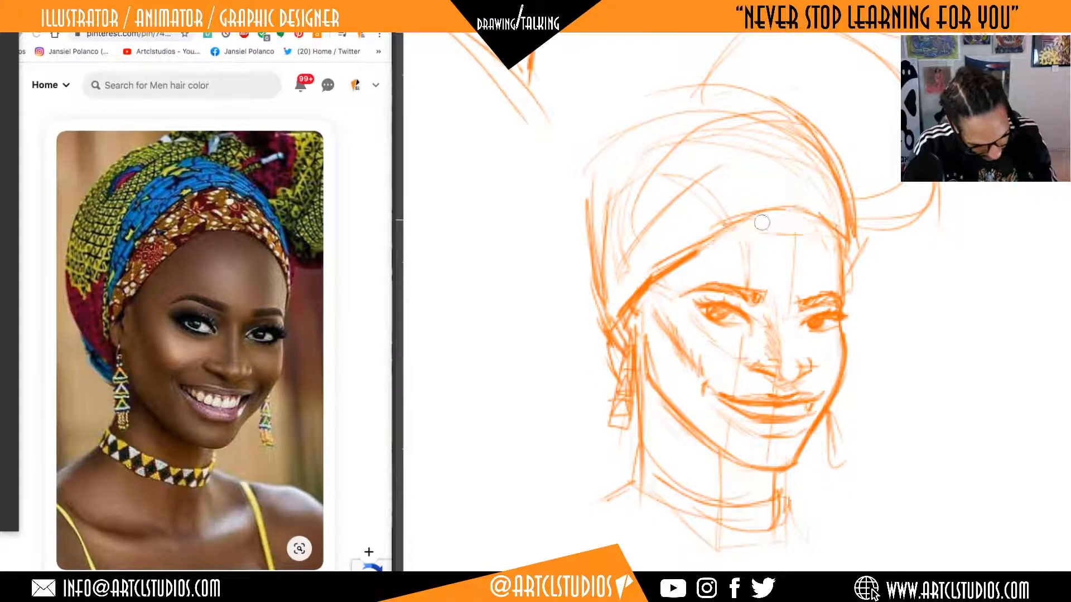
pyautogui.moveTo(762, 222)
pyautogui.mouseDown()
pyautogui.moveTo(698, 251)
pyautogui.moveTo(820, 215)
pyautogui.mouseUp()
# Strengthen the headwrap's far edge down to the temple and draw a curved fold across its front.
pyautogui.moveTo(883, 365); pyautogui.dragTo(865, 339)
pyautogui.moveTo(814, 198); pyautogui.dragTo(828, 260)
pyautogui.moveTo(827, 261); pyautogui.dragTo(842, 218)
pyautogui.moveTo(814, 130); pyautogui.dragTo(837, 196)
pyautogui.moveTo(779, 130); pyautogui.dragTo(665, 158)
# Redraw the headwrap's crown and rear contour with long overlapping curves sweeping down toward the near ear.
pyautogui.moveTo(747, 79)
pyautogui.mouseDown()
pyautogui.moveTo(608, 202)
pyautogui.moveTo(601, 249)
pyautogui.mouseUp()
pyautogui.moveTo(748, 92); pyautogui.dragTo(617, 176)
pyautogui.moveTo(703, 67)
pyautogui.mouseDown()
pyautogui.moveTo(594, 128)
pyautogui.moveTo(571, 255)
pyautogui.mouseUp()
pyautogui.moveTo(648, 76)
pyautogui.mouseDown()
pyautogui.moveTo(566, 249)
pyautogui.moveTo(577, 274)
pyautogui.mouseUp()
pyautogui.moveTo(568, 191)
pyautogui.mouseDown()
pyautogui.moveTo(705, 66)
pyautogui.moveTo(733, 83)
pyautogui.mouseUp()
# Crosshatch the cast shadow on the neck between the jaw, the chin and the choker.
pyautogui.moveTo(876, 379); pyautogui.dragTo(881, 328)
pyautogui.moveTo(663, 349); pyautogui.dragTo(725, 423)
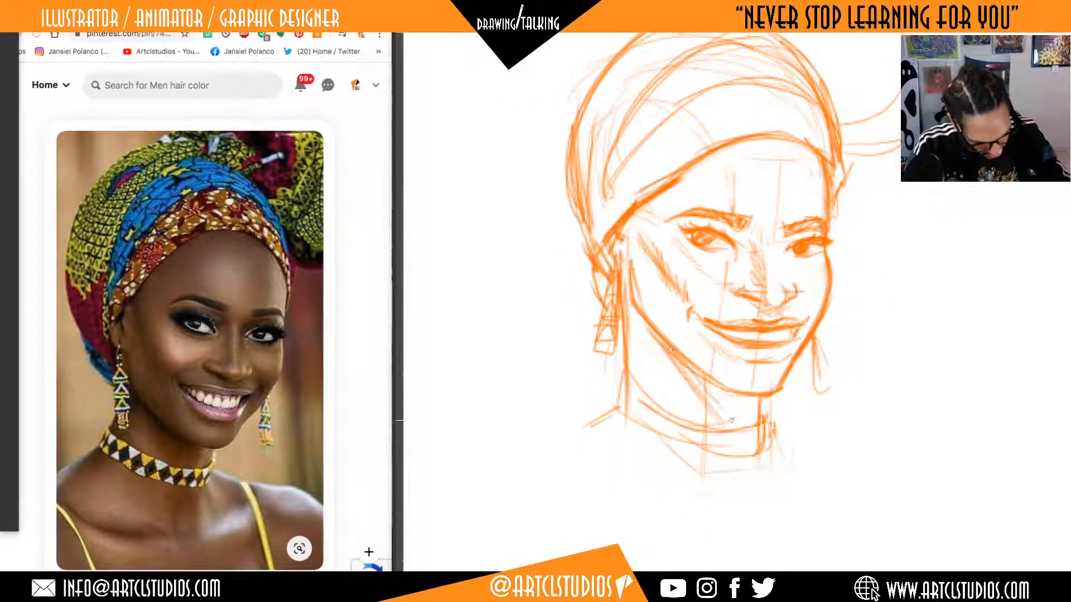
pyautogui.moveTo(684, 363); pyautogui.dragTo(743, 431)
pyautogui.moveTo(718, 386)
pyautogui.mouseDown()
pyautogui.moveTo(753, 427)
pyautogui.moveTo(746, 417)
pyautogui.moveTo(725, 442)
pyautogui.mouseUp()
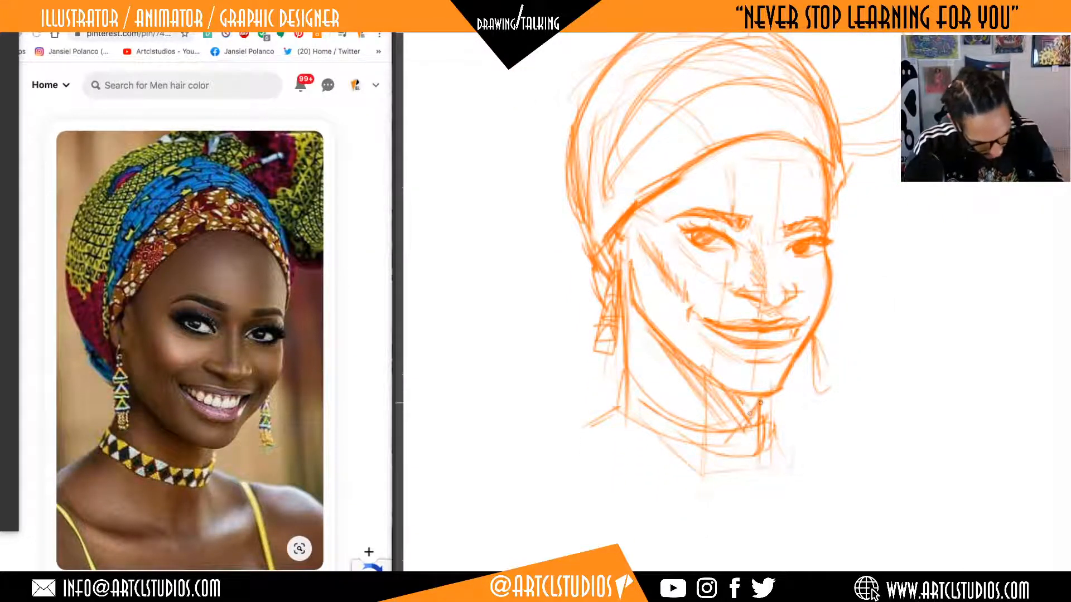
pyautogui.moveTo(762, 391); pyautogui.dragTo(718, 432)
pyautogui.moveTo(747, 399); pyautogui.dragTo(706, 415)
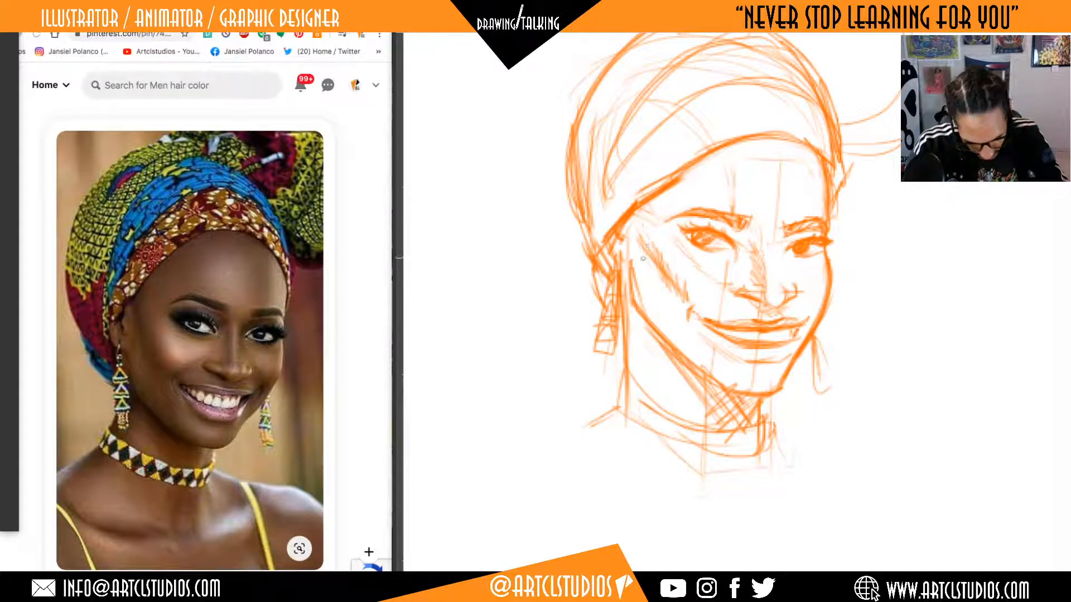
# Extend the near cheek plane line past the mouth corner toward the jaw and touch up the lower lip.
pyautogui.moveTo(658, 275); pyautogui.dragTo(712, 376)
pyautogui.moveTo(672, 296)
pyautogui.mouseDown()
pyautogui.moveTo(704, 354)
pyautogui.moveTo(706, 345)
pyautogui.mouseUp()
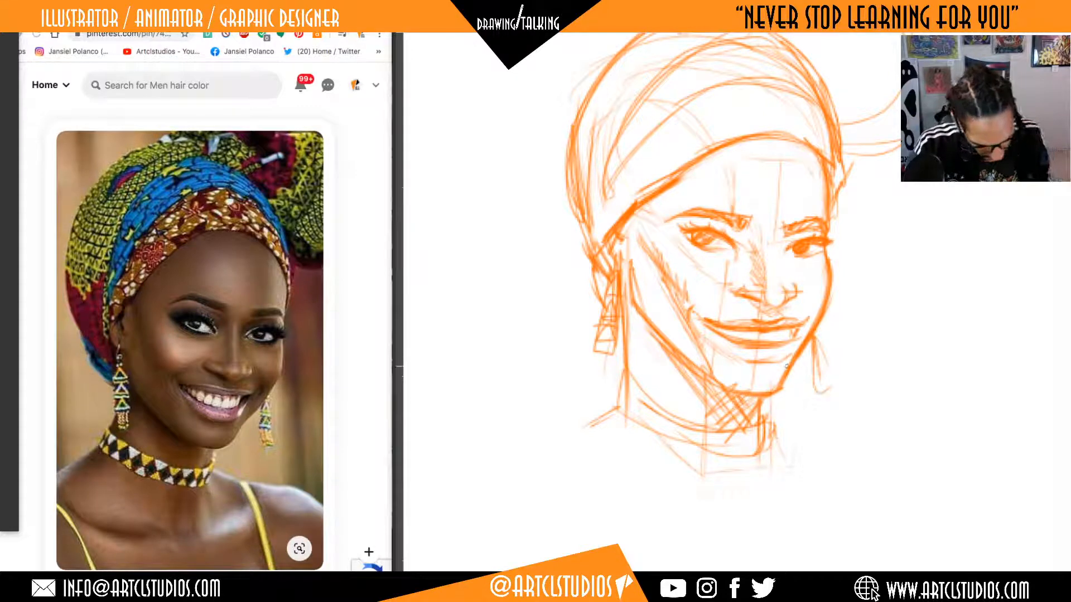
pyautogui.moveTo(781, 345); pyautogui.dragTo(760, 348)
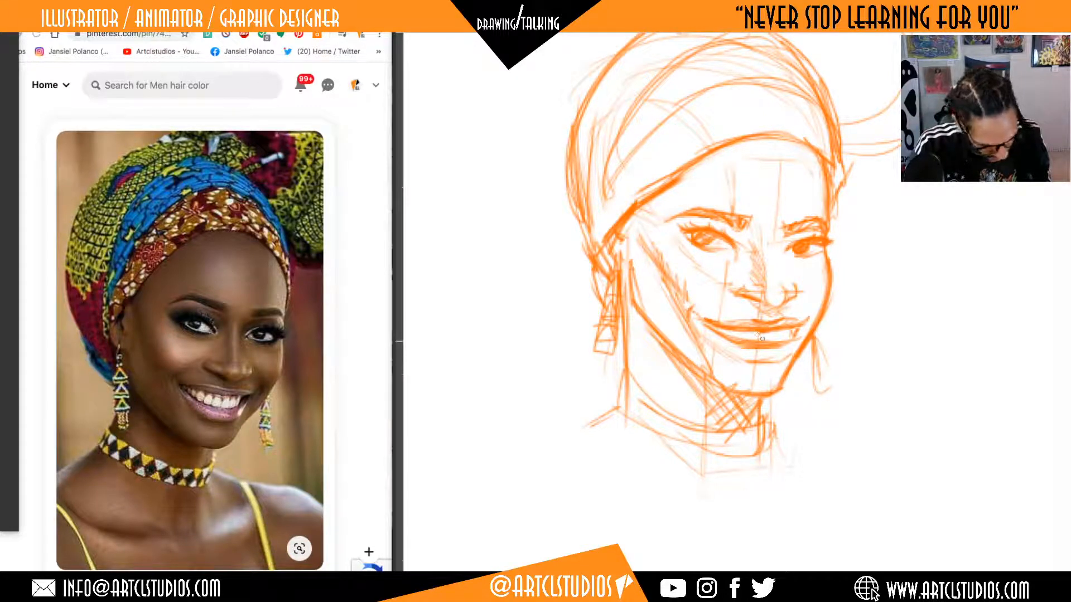
pyautogui.moveTo(918, 444); pyautogui.dragTo(854, 411)
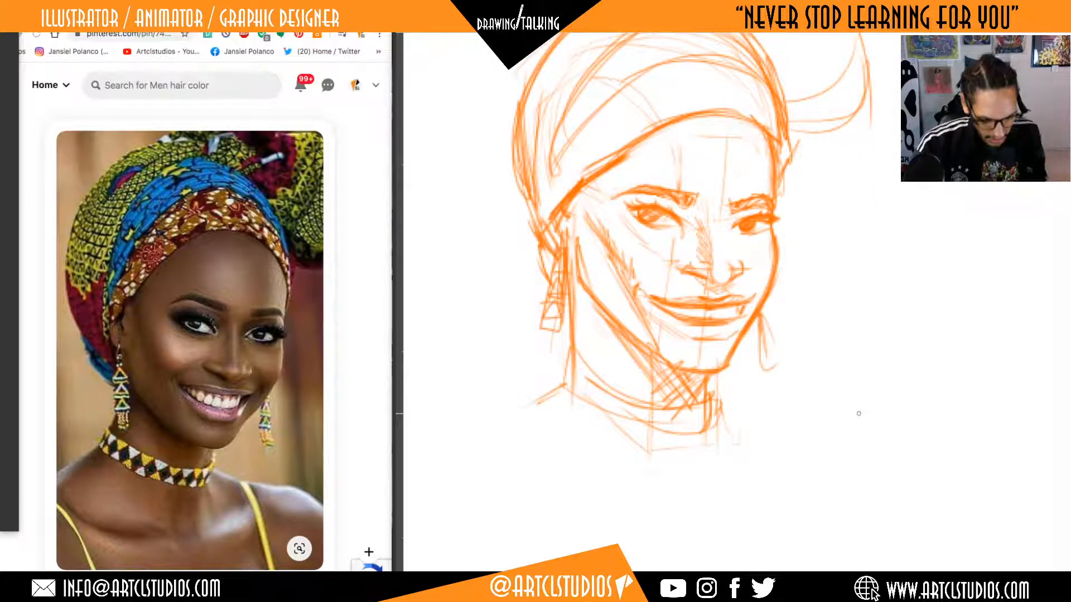
# Browse the related pins and open the portrait of the woman in the gold and blue headwrap as the next reference.
pyautogui.scroll(-10, 262, 304)
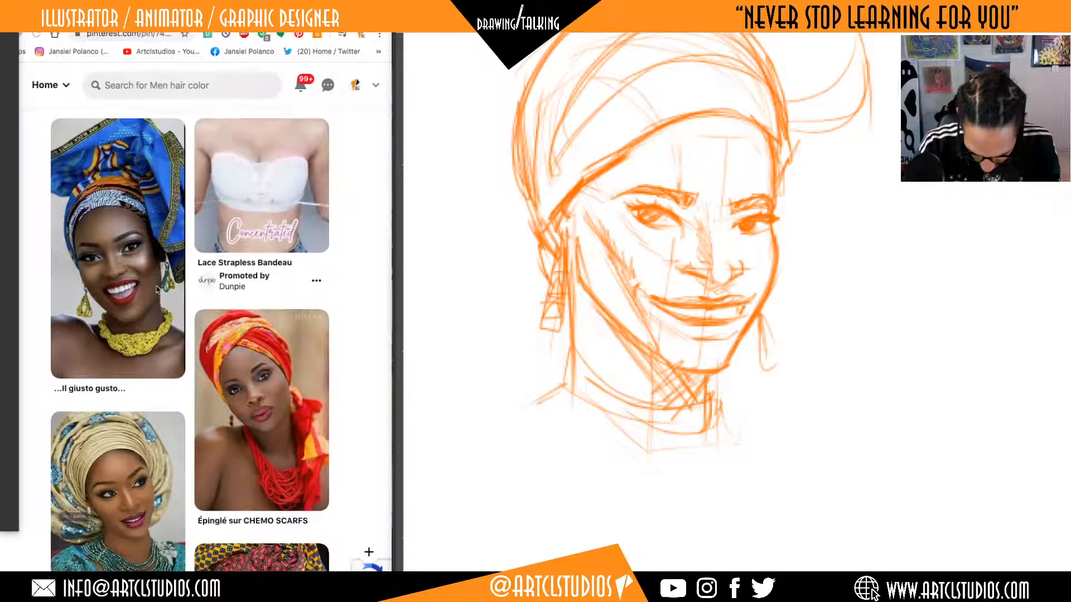
pyautogui.scroll(-1, 168, 357)
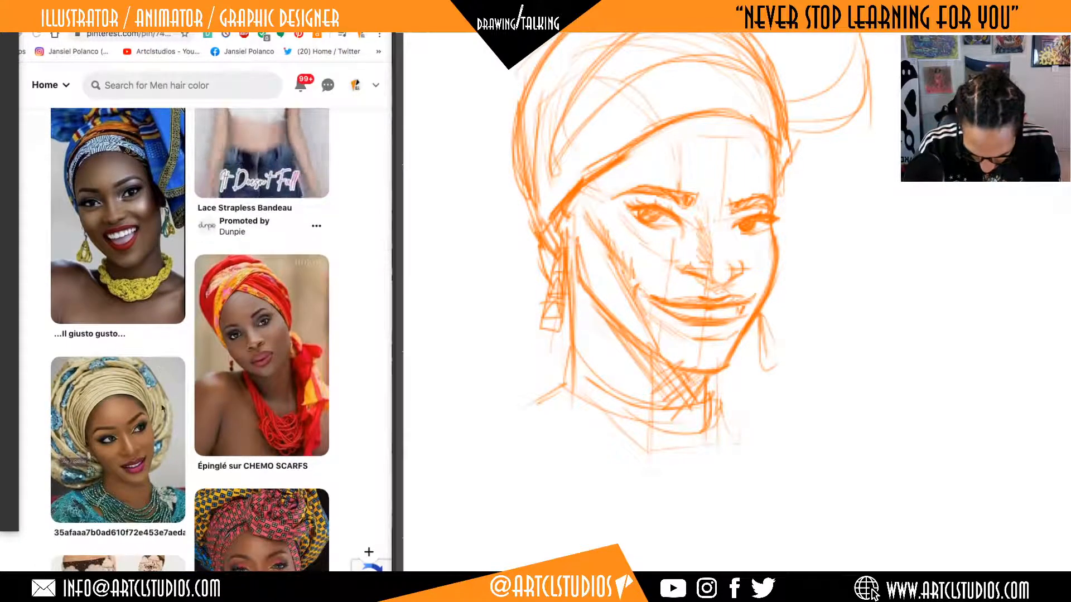
pyautogui.scroll(-1, 162, 368)
pyautogui.scroll(-1, 162, 408)
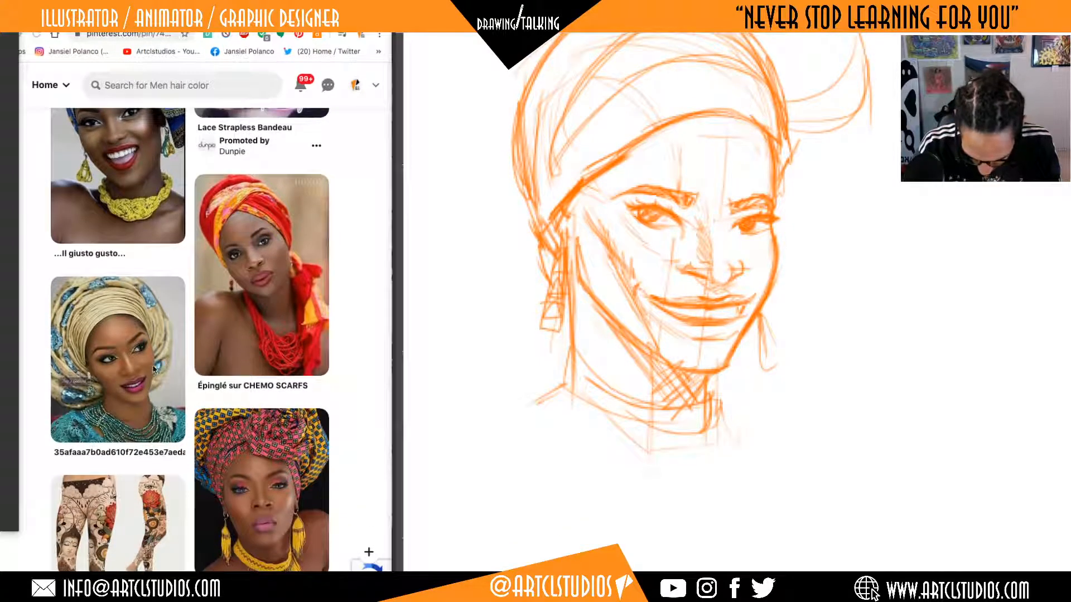
pyautogui.scroll(1, 158, 361)
pyautogui.scroll(1, 158, 368)
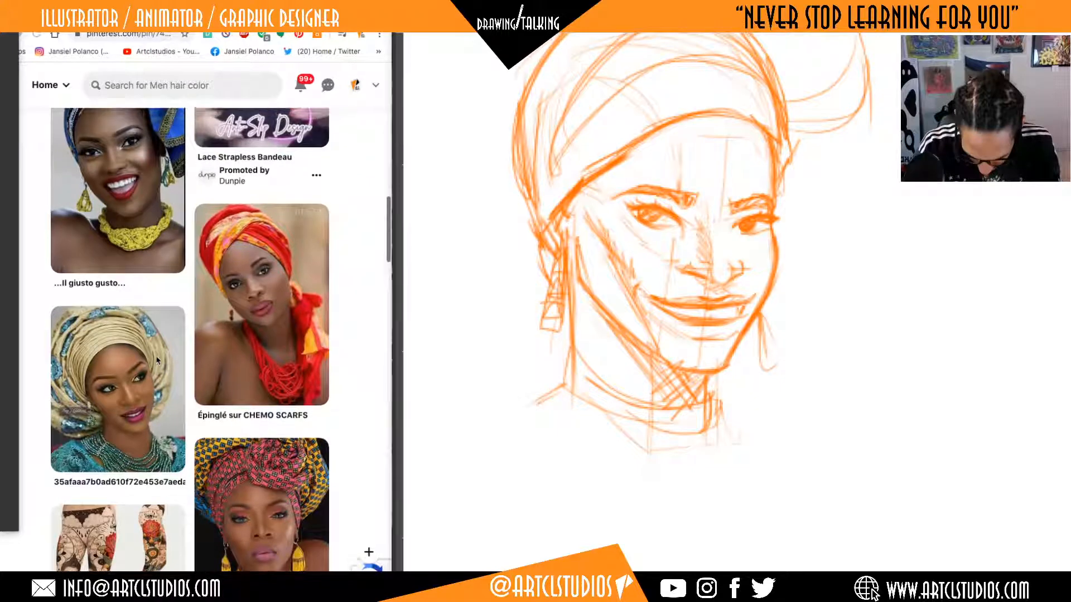
pyautogui.click(154, 398)
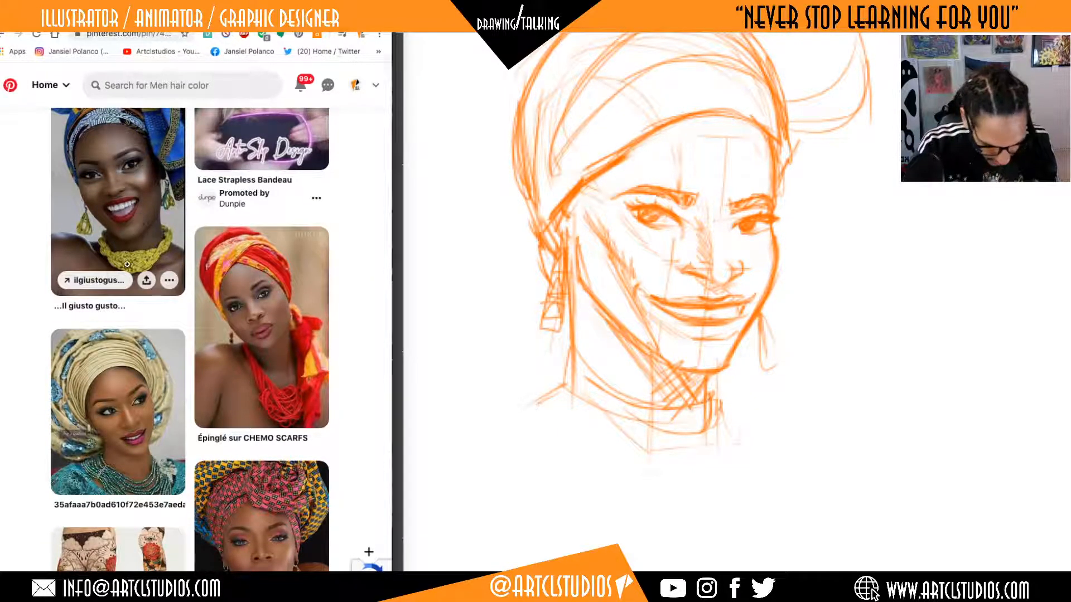
pyautogui.click(157, 403)
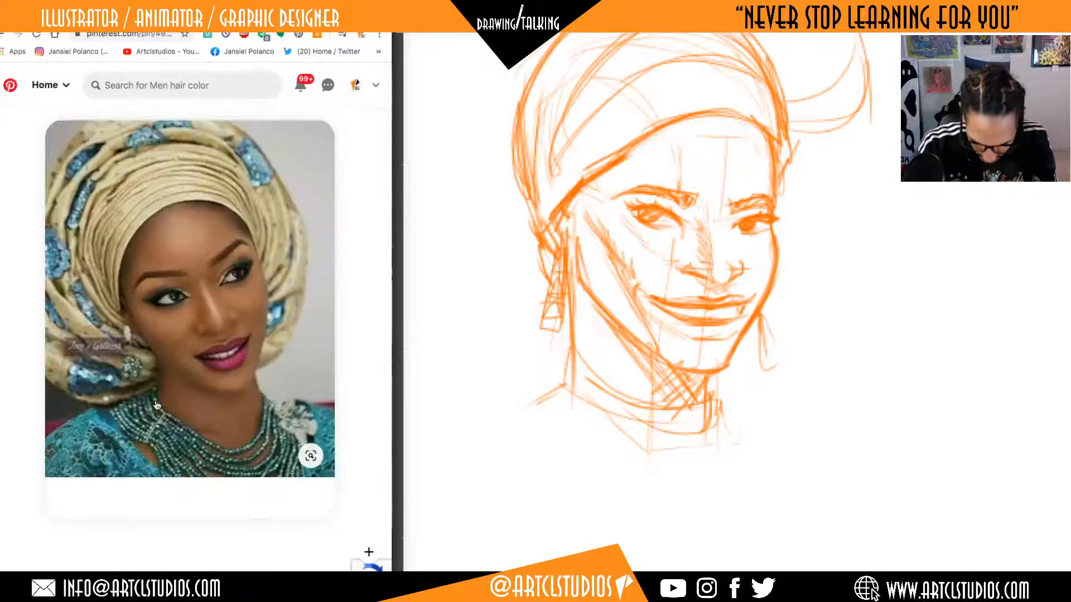
# Try to rough in a round cranium on the blank canvas beside the finished head sketch.
pyautogui.click(940, 432)
pyautogui.moveTo(937, 435)
pyautogui.mouseDown()
pyautogui.moveTo(828, 427)
pyautogui.moveTo(734, 468)
pyautogui.moveTo(713, 460)
pyautogui.mouseUp()
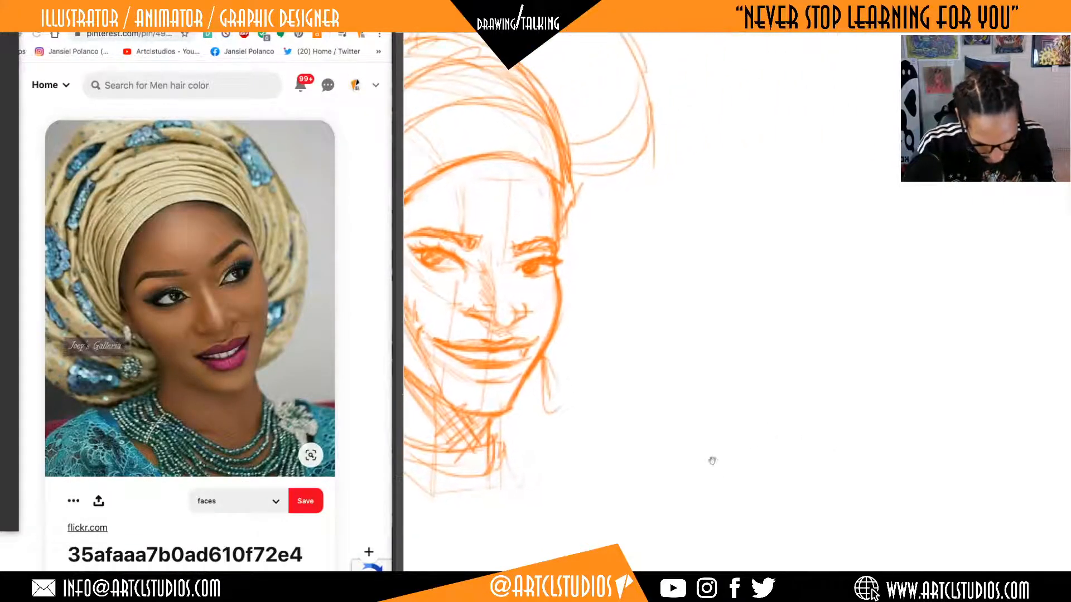
pyautogui.moveTo(798, 398)
pyautogui.mouseDown()
pyautogui.moveTo(796, 421)
pyautogui.moveTo(834, 421)
pyautogui.moveTo(808, 418)
pyautogui.moveTo(797, 394)
pyautogui.mouseUp()
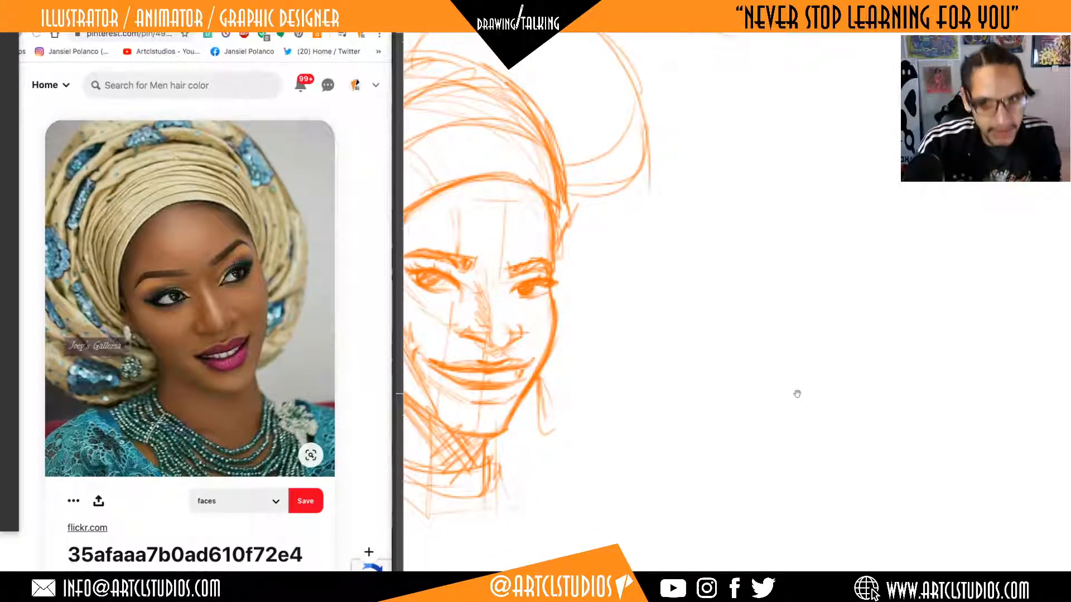
pyautogui.moveTo(820, 383); pyautogui.dragTo(786, 376)
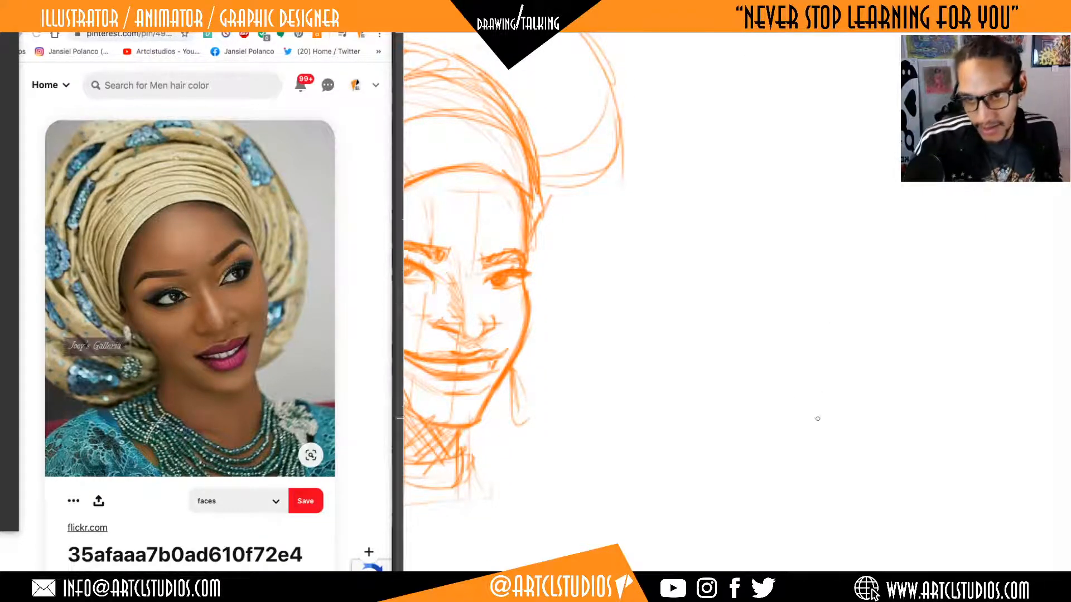
pyautogui.moveTo(833, 349)
pyautogui.mouseDown()
pyautogui.moveTo(842, 361)
pyautogui.moveTo(812, 301)
pyautogui.moveTo(781, 271)
pyautogui.mouseUp()
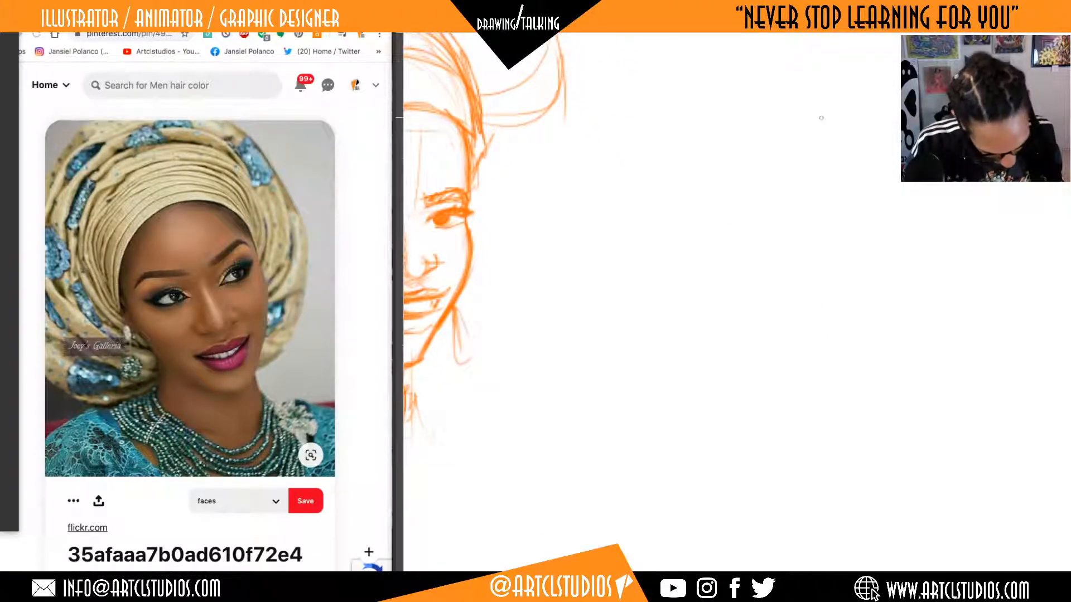
pyautogui.moveTo(834, 152)
pyautogui.mouseDown()
pyautogui.moveTo(725, 125)
pyautogui.moveTo(820, 109)
pyautogui.moveTo(859, 209)
pyautogui.mouseUp()
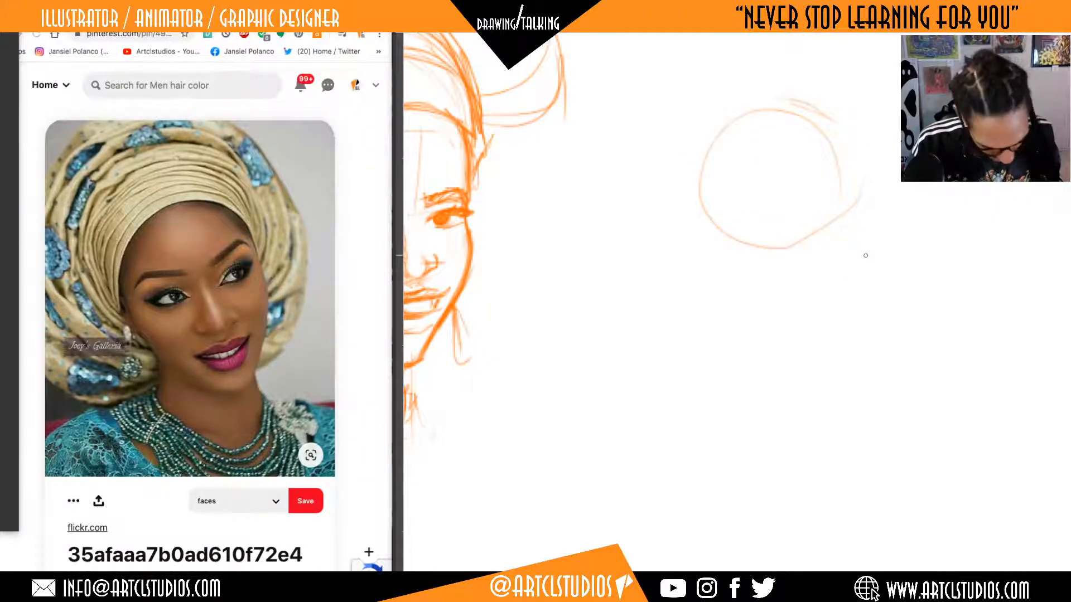
pyautogui.press('super+z')
pyautogui.press('super+z')
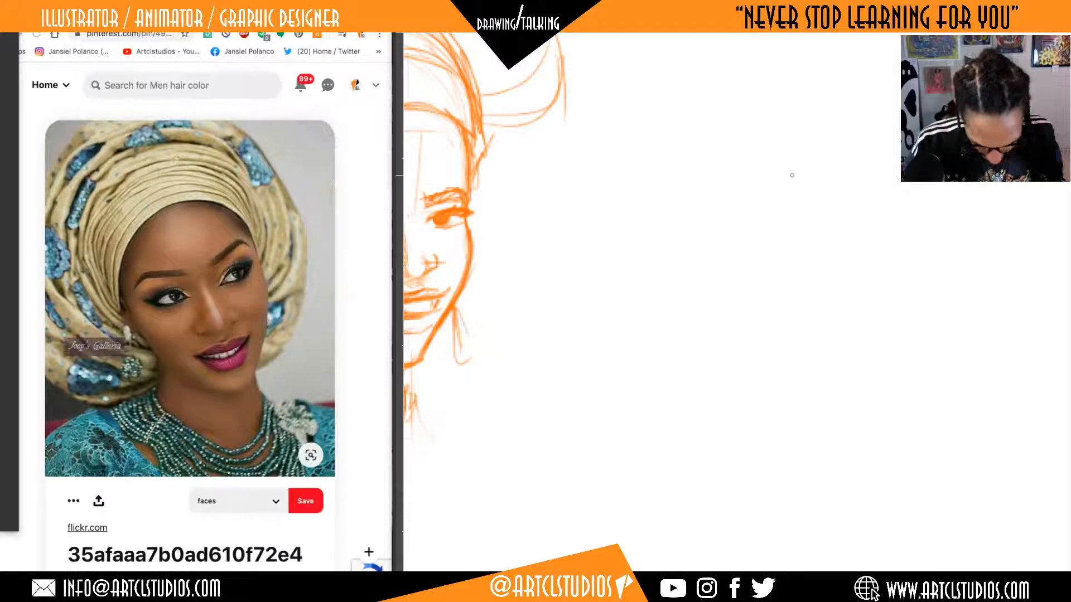
# Draw a light tilted center line for the new face, marking the hairline, brow level, nose bridge and chin.
pyautogui.moveTo(784, 273); pyautogui.dragTo(755, 271)
pyautogui.moveTo(681, 114); pyautogui.dragTo(906, 389)
pyautogui.press('super+z')
pyautogui.moveTo(688, 134)
pyautogui.mouseDown()
pyautogui.moveTo(810, 352)
pyautogui.moveTo(791, 363)
pyautogui.mouseUp()
pyautogui.click(817, 387)
pyautogui.moveTo(682, 129); pyautogui.dragTo(674, 134)
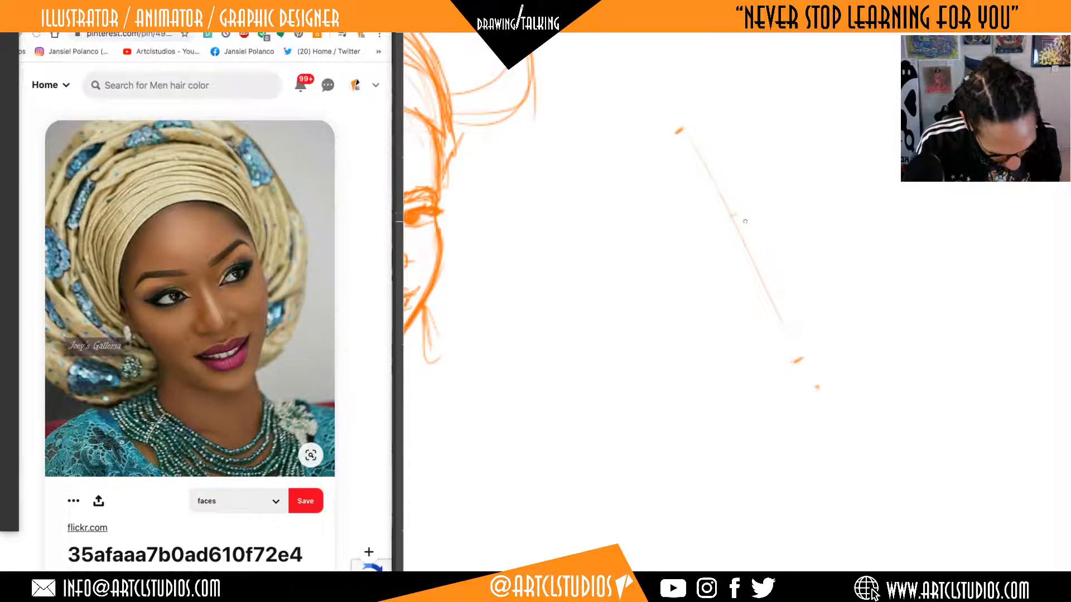
pyautogui.moveTo(736, 234); pyautogui.dragTo(743, 229)
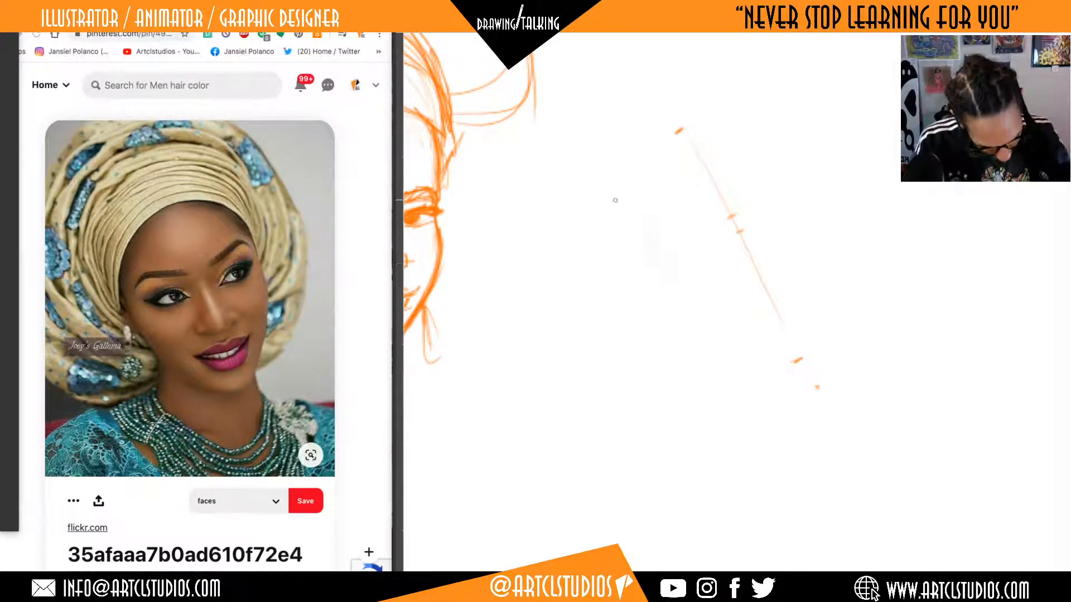
# Sketch the new face's outline lightly along the near cheek, forehead arc, far temple and near jaw.
pyautogui.moveTo(627, 214); pyautogui.dragTo(666, 276)
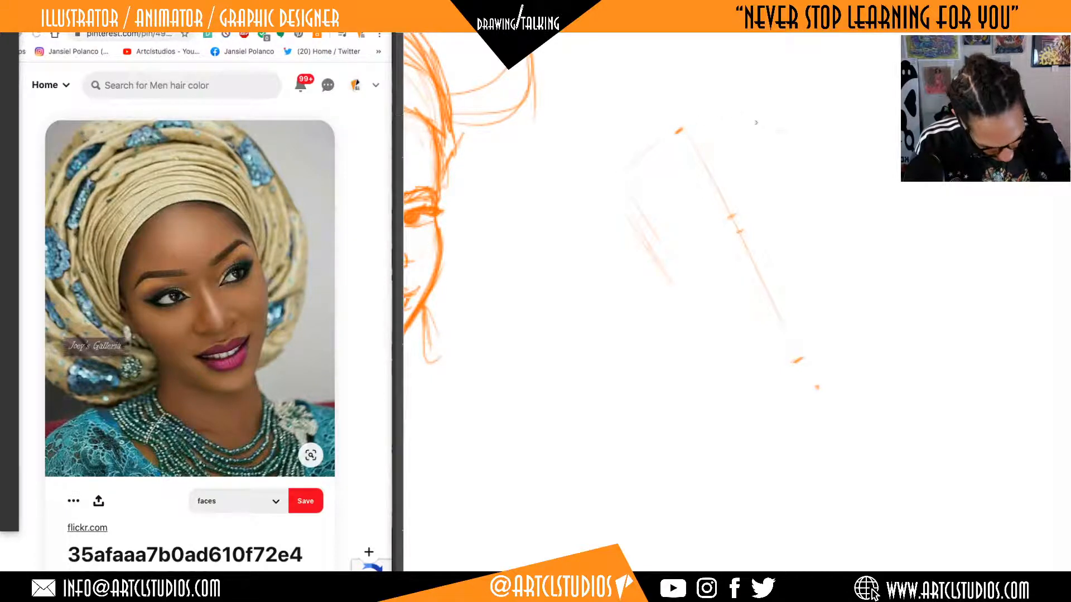
pyautogui.moveTo(761, 123); pyautogui.dragTo(795, 154)
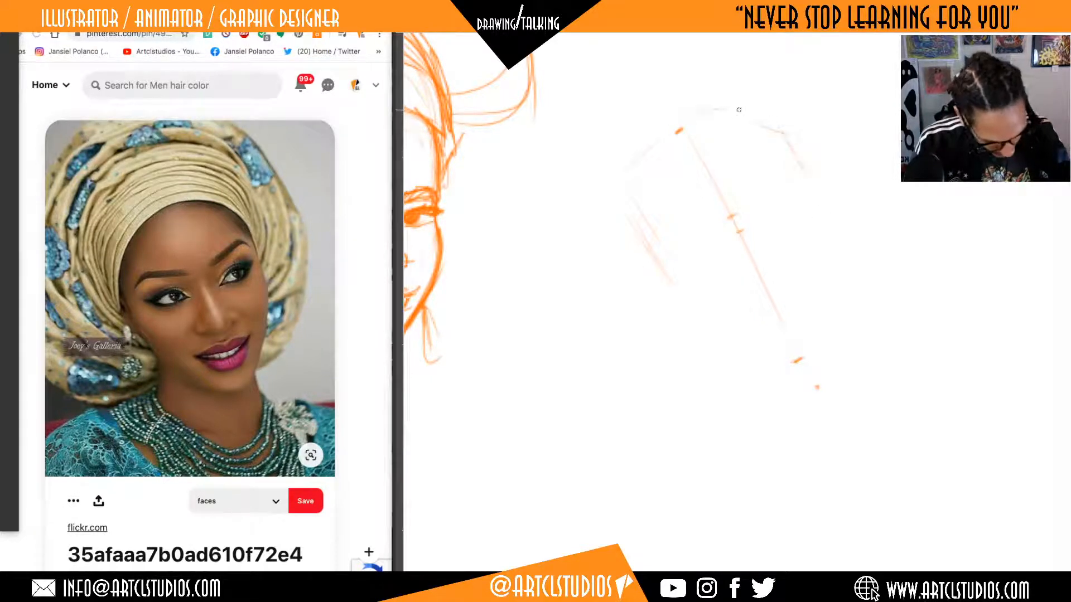
pyautogui.moveTo(679, 124)
pyautogui.mouseDown()
pyautogui.moveTo(739, 111)
pyautogui.moveTo(824, 199)
pyautogui.mouseUp()
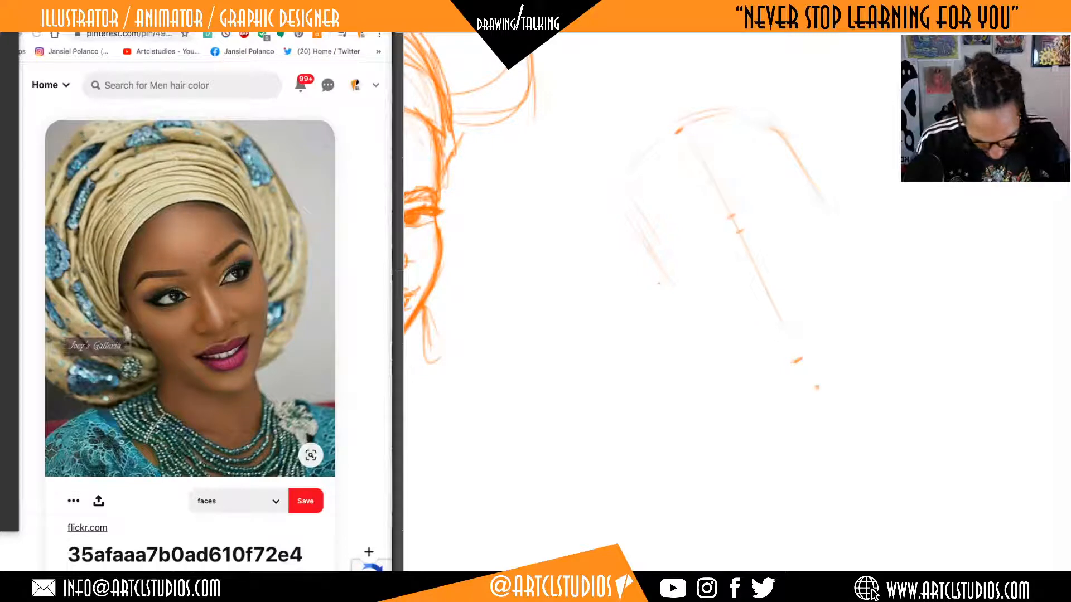
pyautogui.moveTo(700, 294); pyautogui.dragTo(765, 350)
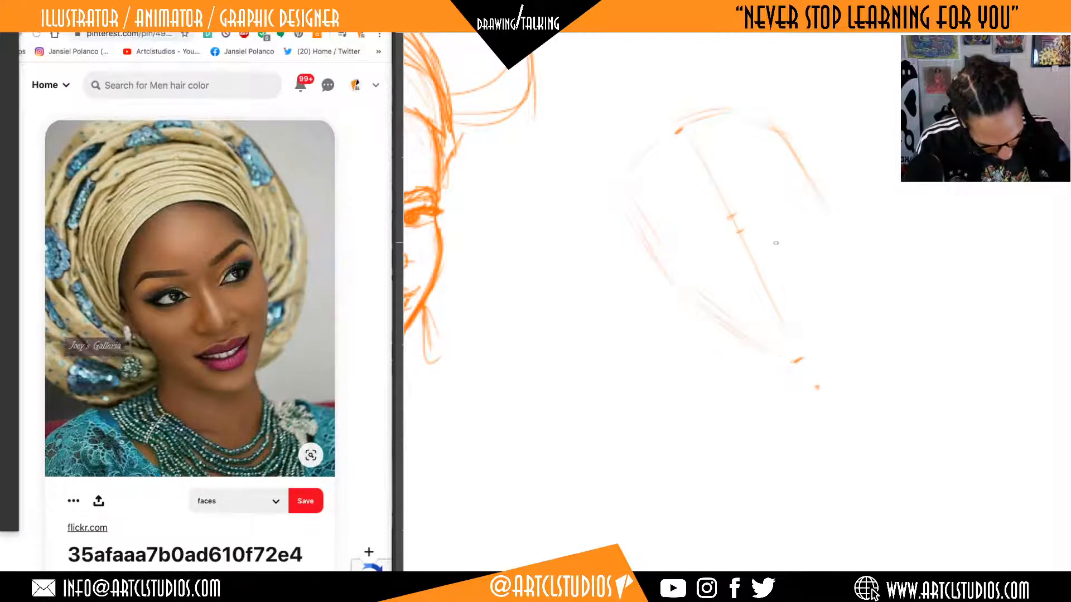
# Draw the far cheek line down from the temple and curve it into the chin.
pyautogui.moveTo(815, 243); pyautogui.dragTo(821, 298)
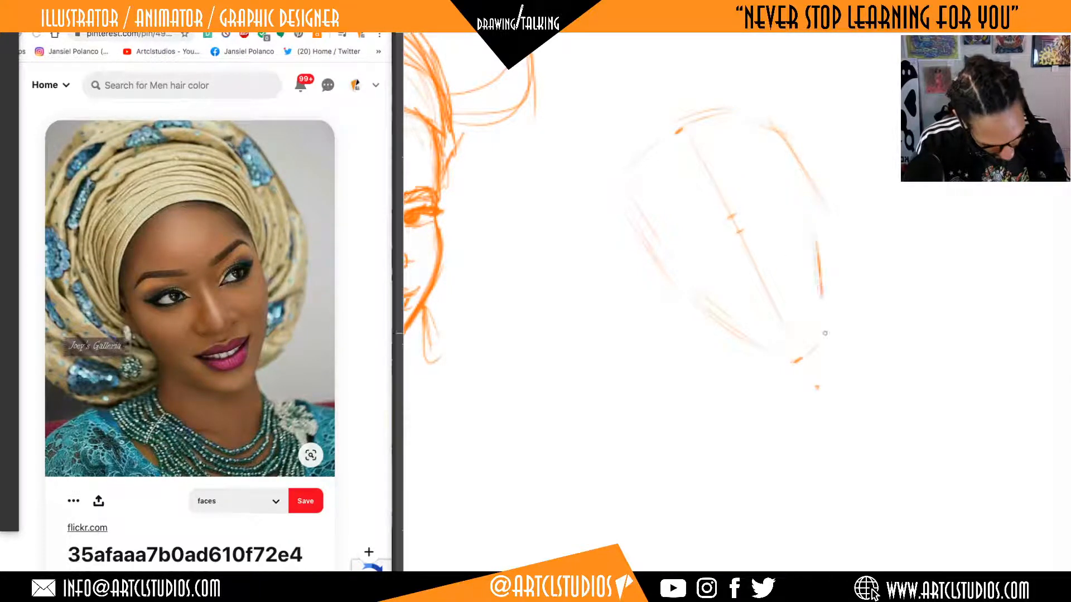
pyautogui.hotkey('ctrl', 'z')
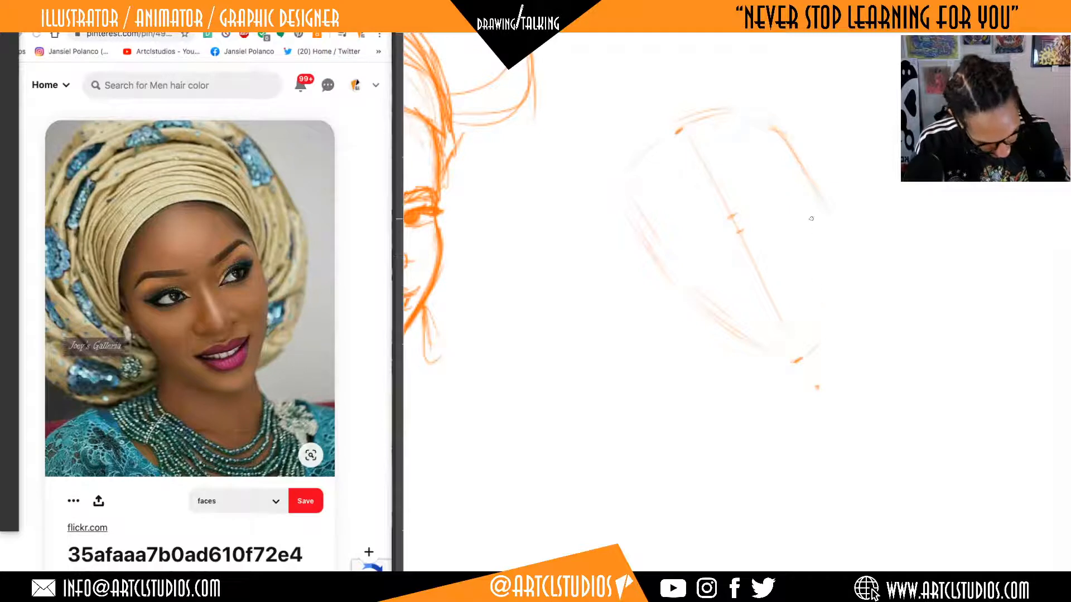
pyautogui.moveTo(820, 253); pyautogui.dragTo(823, 315)
pyautogui.moveTo(818, 233); pyautogui.dragTo(824, 321)
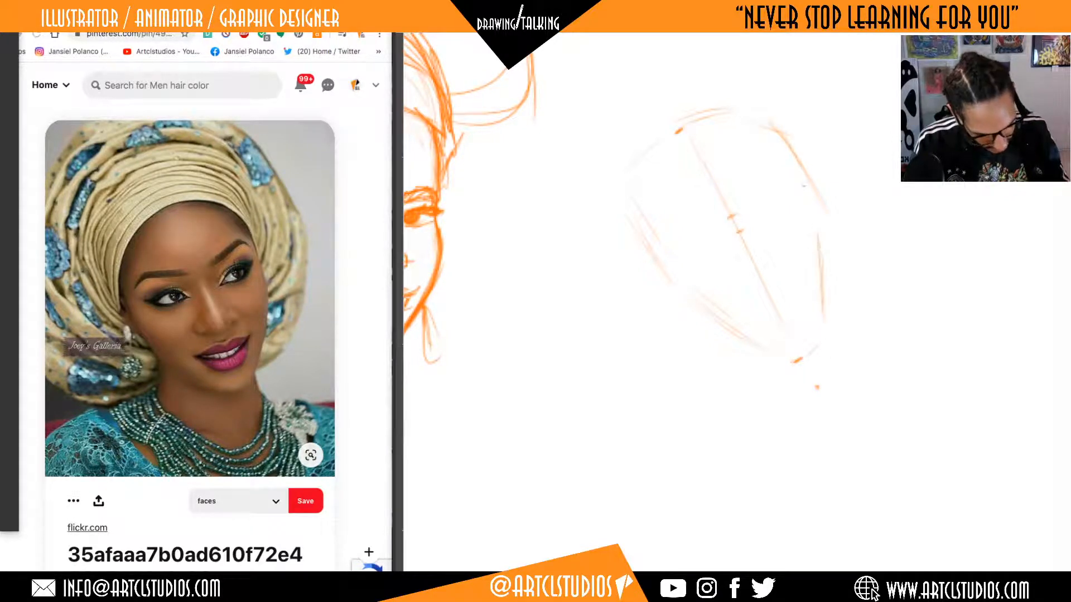
pyautogui.moveTo(769, 128); pyautogui.dragTo(787, 159)
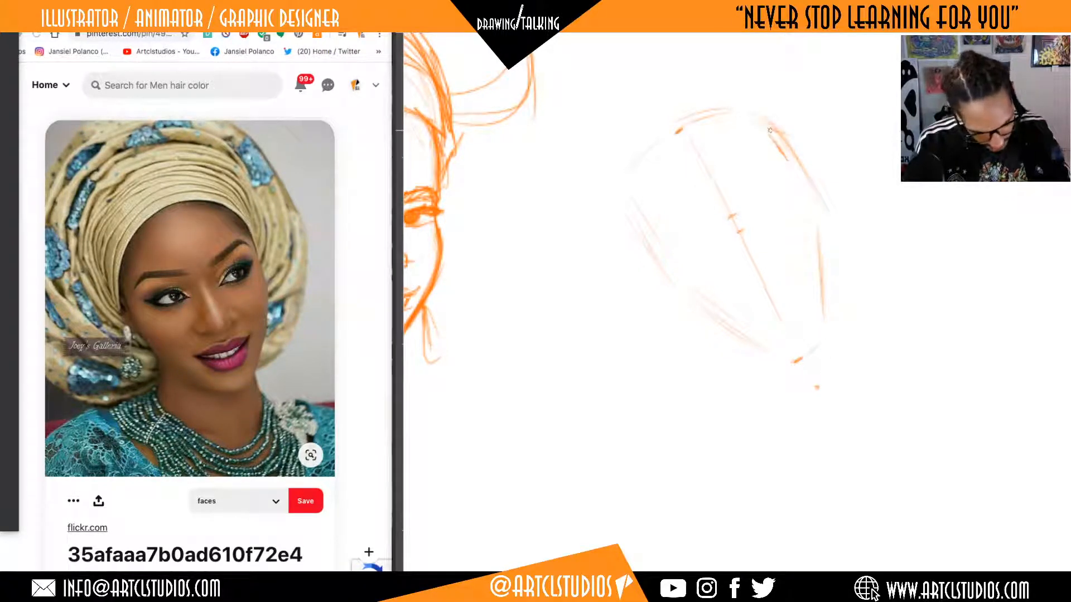
pyautogui.moveTo(885, 311)
pyautogui.mouseDown()
pyautogui.moveTo(857, 344)
pyautogui.moveTo(877, 307)
pyautogui.moveTo(878, 328)
pyautogui.mouseUp()
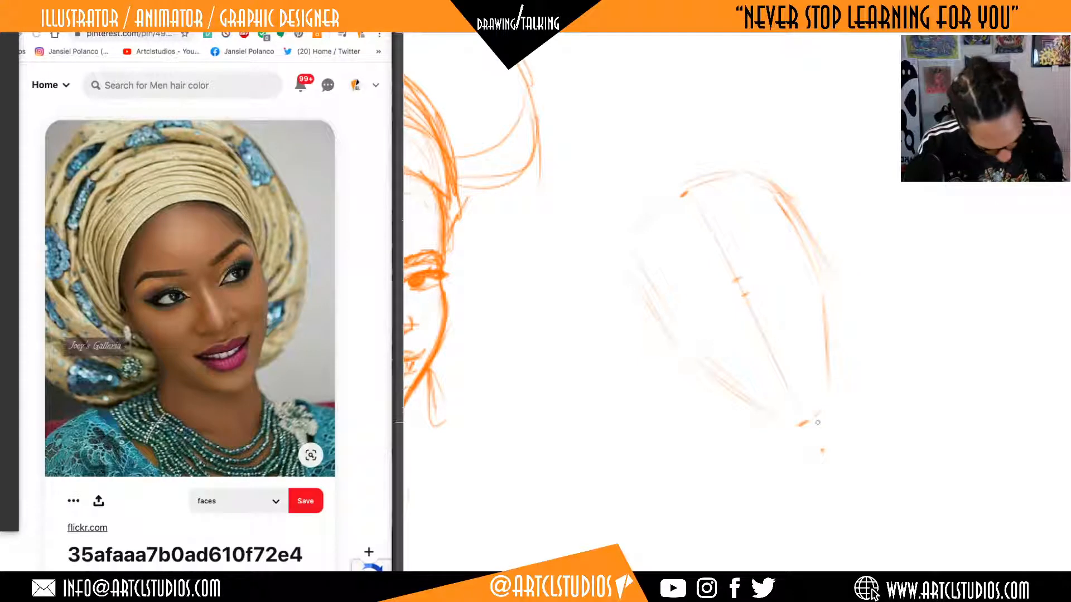
pyautogui.moveTo(798, 423)
pyautogui.mouseDown()
pyautogui.moveTo(819, 409)
pyautogui.moveTo(822, 315)
pyautogui.mouseUp()
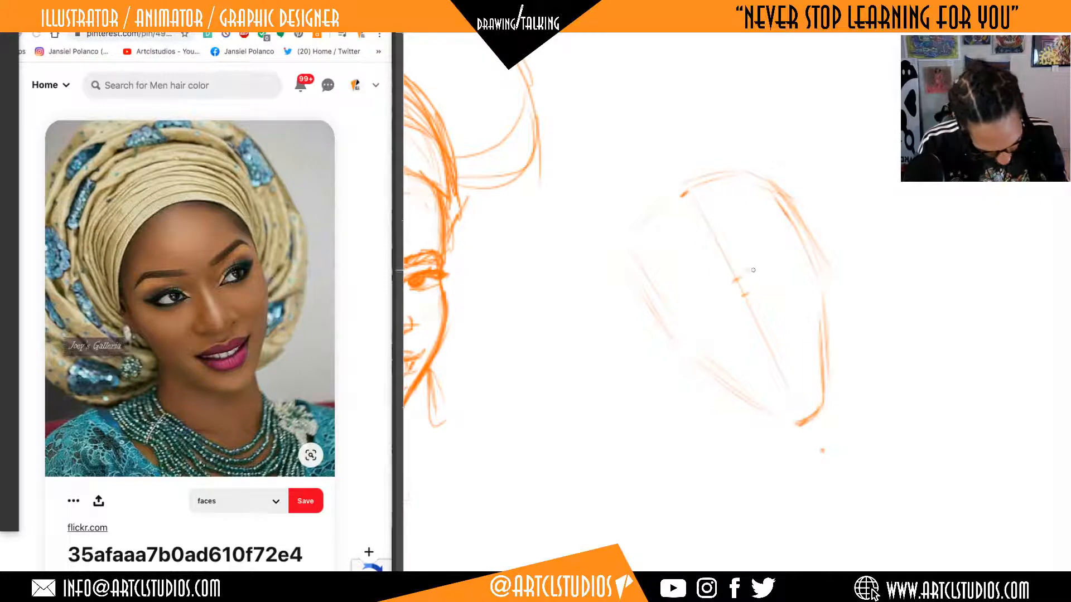
pyautogui.moveTo(748, 267); pyautogui.dragTo(776, 238)
pyautogui.hotkey('ctrl', 'z')
pyautogui.hotkey('ctrl', 'z')
pyautogui.hotkey('ctrl', 'z')
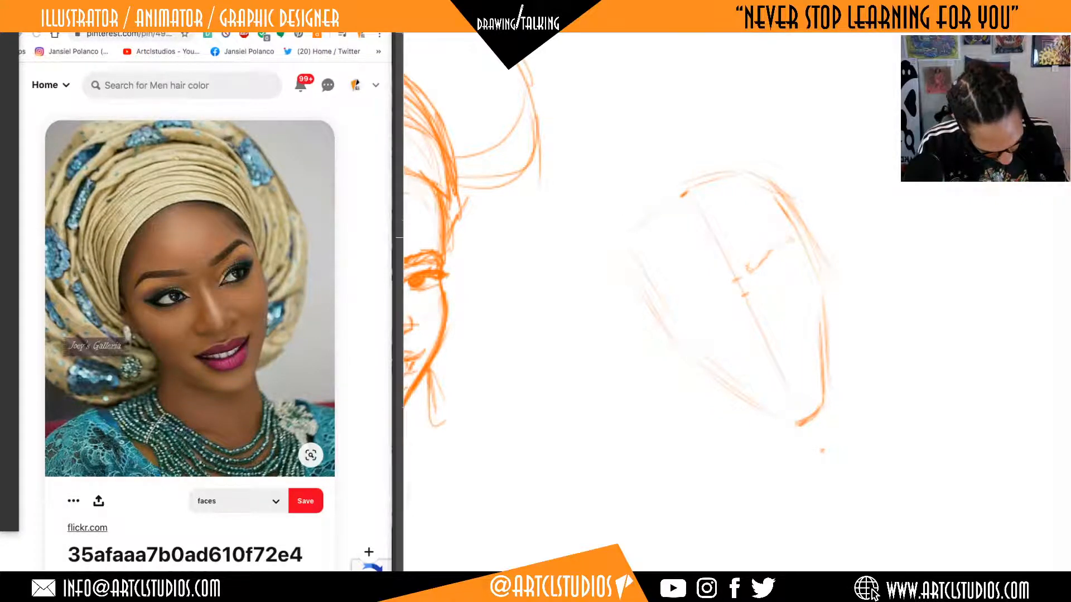
pyautogui.hotkey('ctrl', 'z')
# Outline both arched eyebrows on either side of the tilted center line.
pyautogui.hotkey('ctrl', 'z')
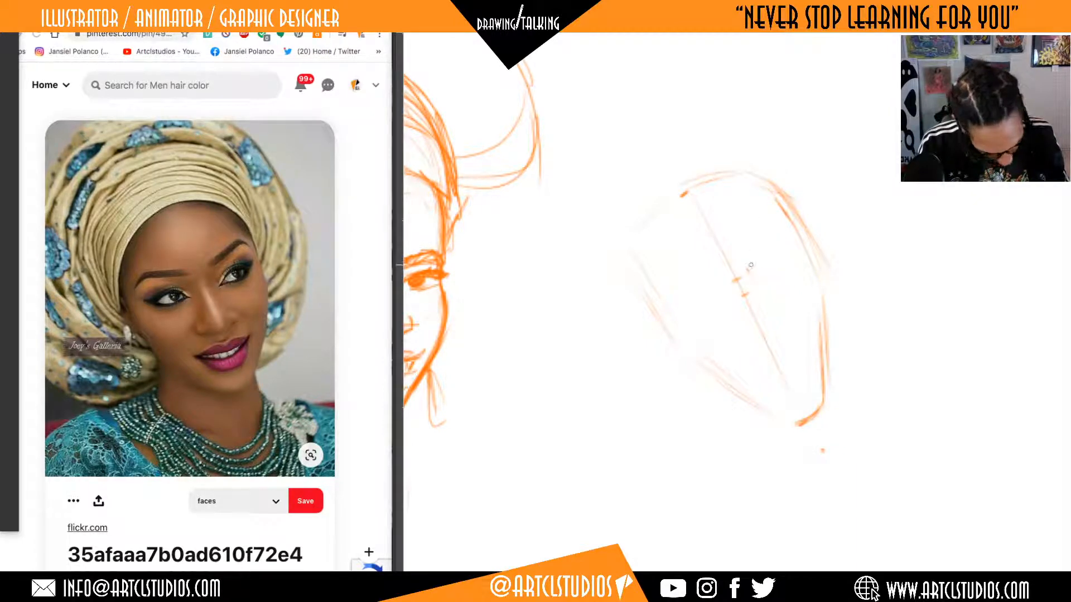
pyautogui.moveTo(763, 264); pyautogui.dragTo(785, 233)
pyautogui.hotkey('ctrl', 'z')
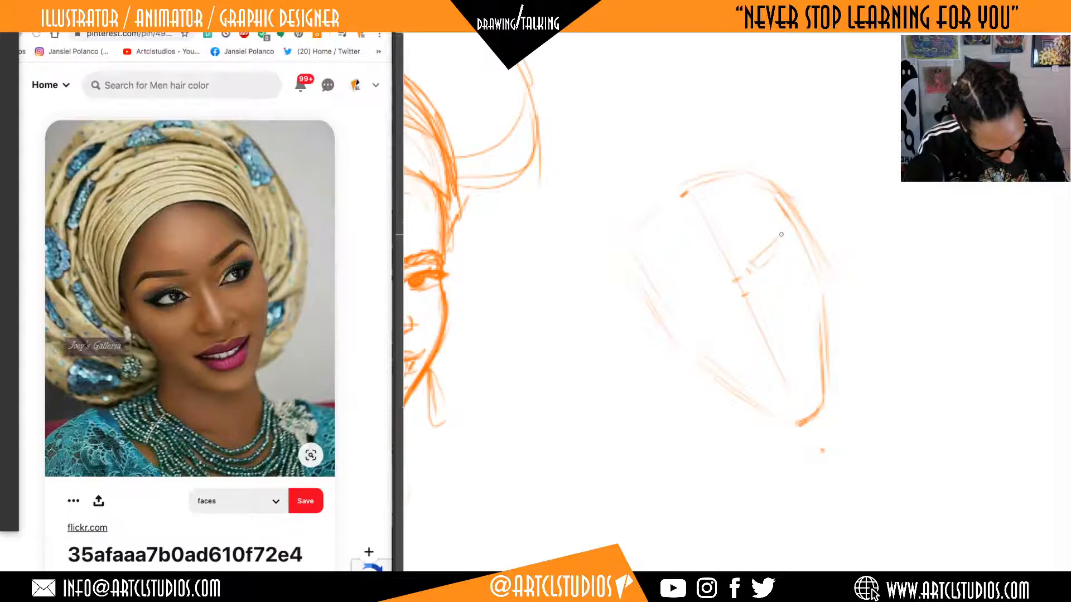
pyautogui.moveTo(755, 268); pyautogui.dragTo(777, 246)
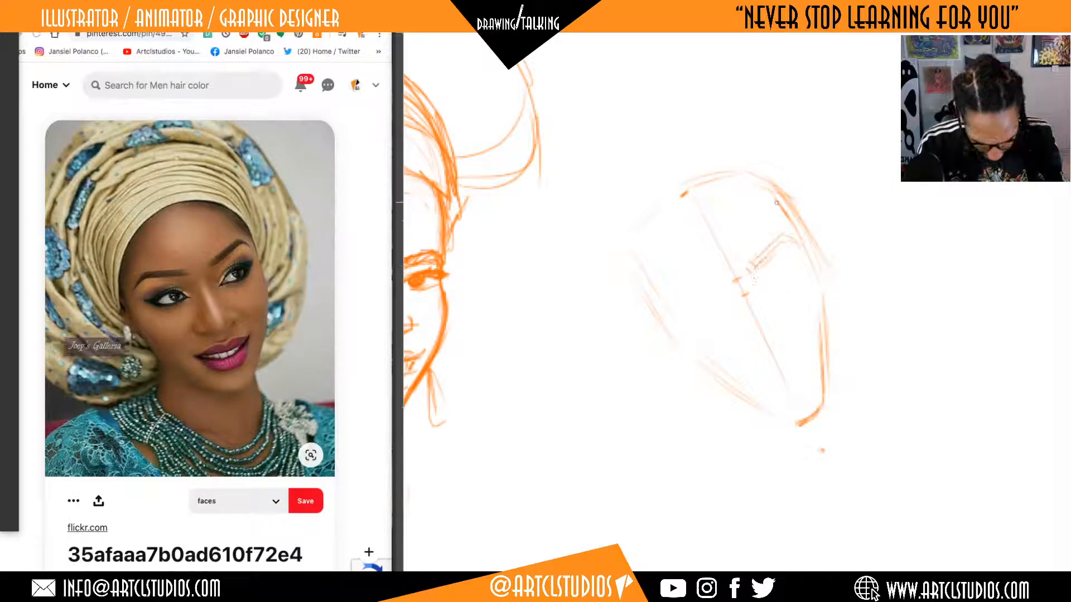
pyautogui.moveTo(717, 283); pyautogui.dragTo(663, 297)
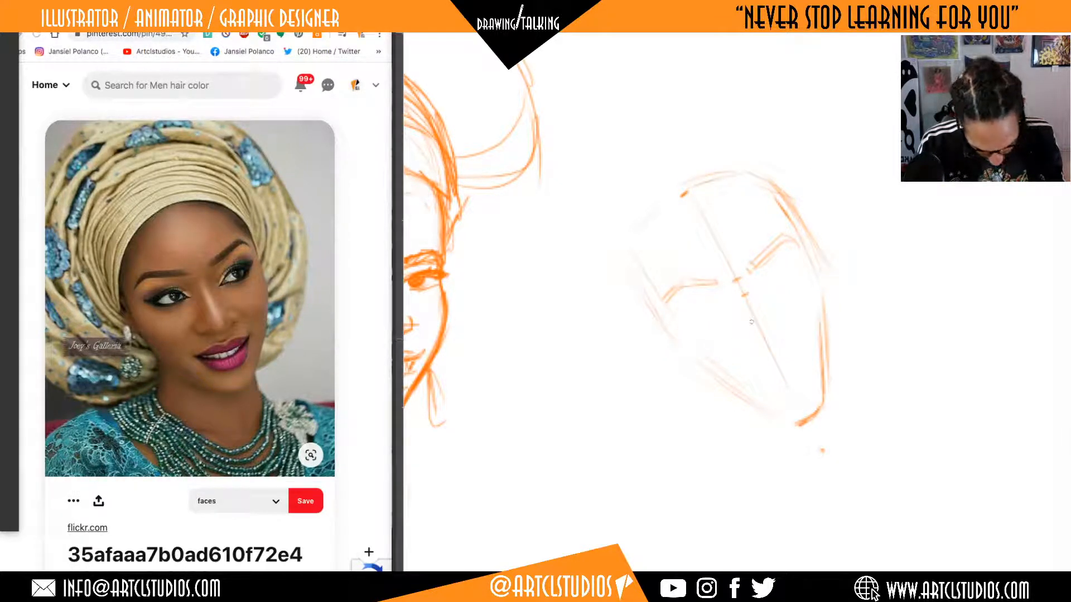
# Mark the base of the nose on the center line with short curved strokes for both nostrils.
pyautogui.moveTo(759, 350); pyautogui.dragTo(774, 345)
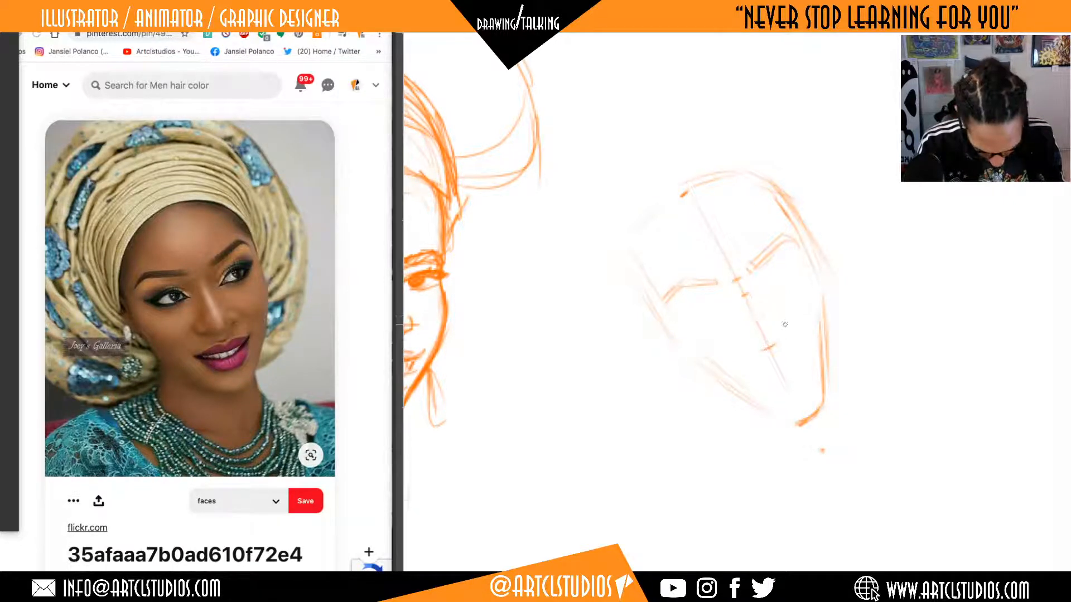
pyautogui.moveTo(777, 336); pyautogui.dragTo(773, 344)
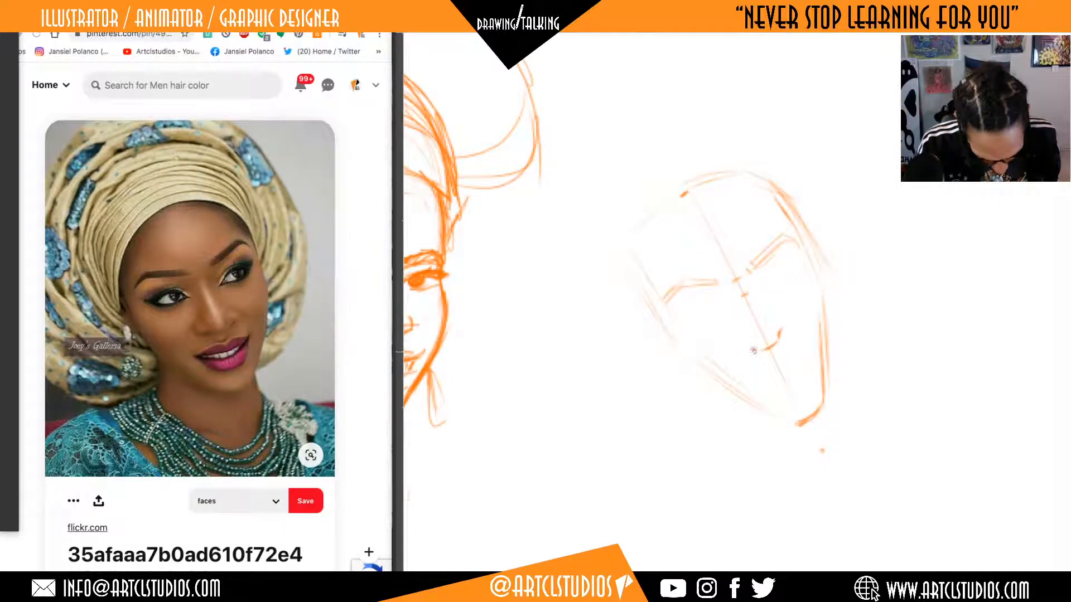
pyautogui.moveTo(753, 350); pyautogui.dragTo(745, 352)
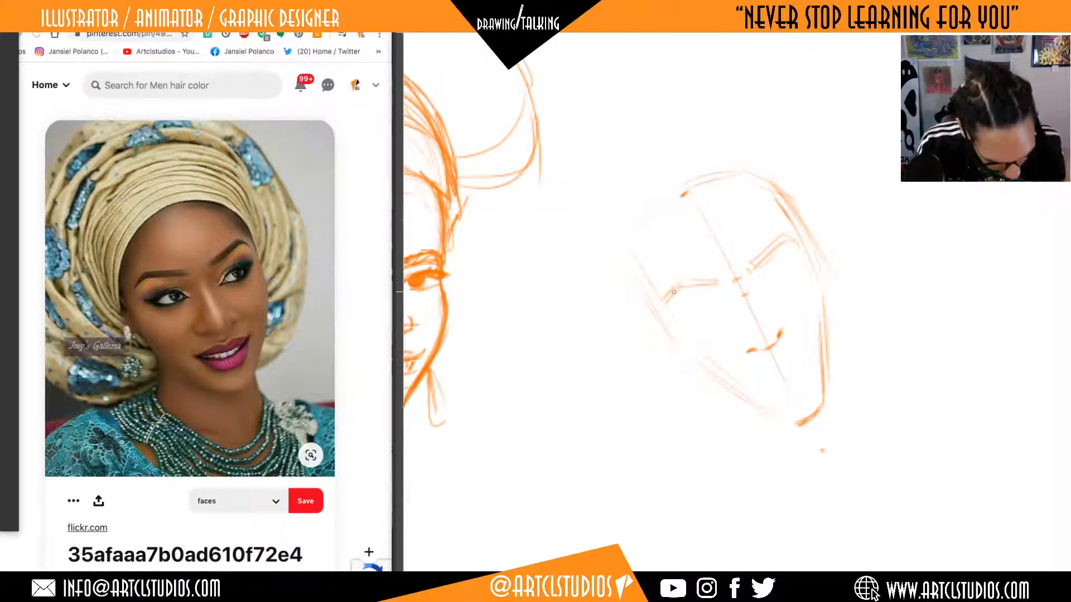
# Draw the upturned mouth line below the nose and strengthen the face contour along the near jaw and far cheek.
pyautogui.moveTo(619, 275)
pyautogui.mouseDown()
pyautogui.moveTo(697, 373)
pyautogui.moveTo(752, 400)
pyautogui.mouseUp()
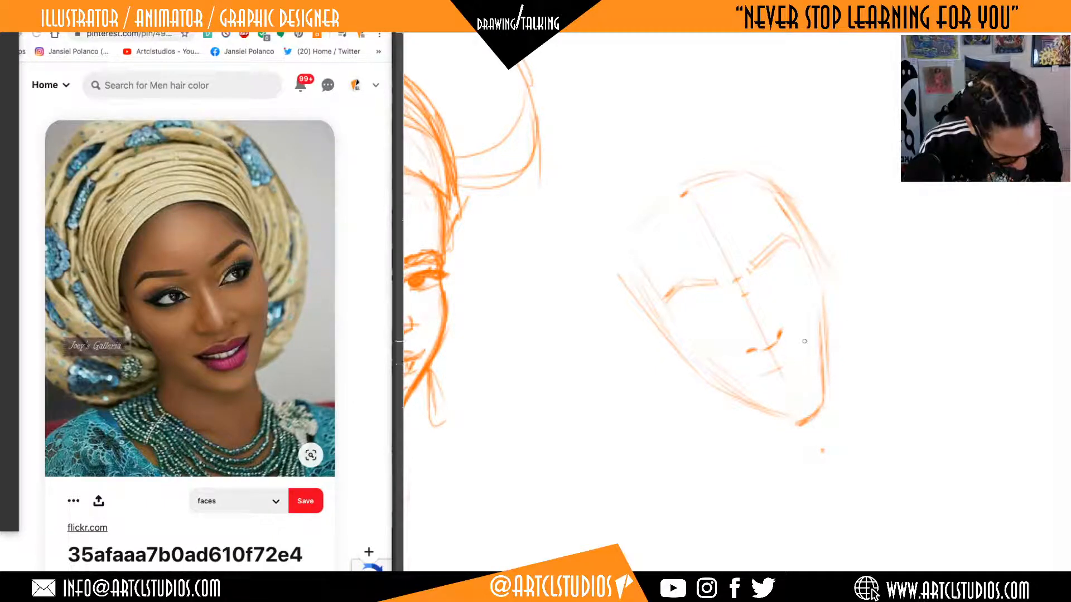
pyautogui.moveTo(754, 376)
pyautogui.mouseDown()
pyautogui.moveTo(804, 343)
pyautogui.moveTo(767, 373)
pyautogui.mouseUp()
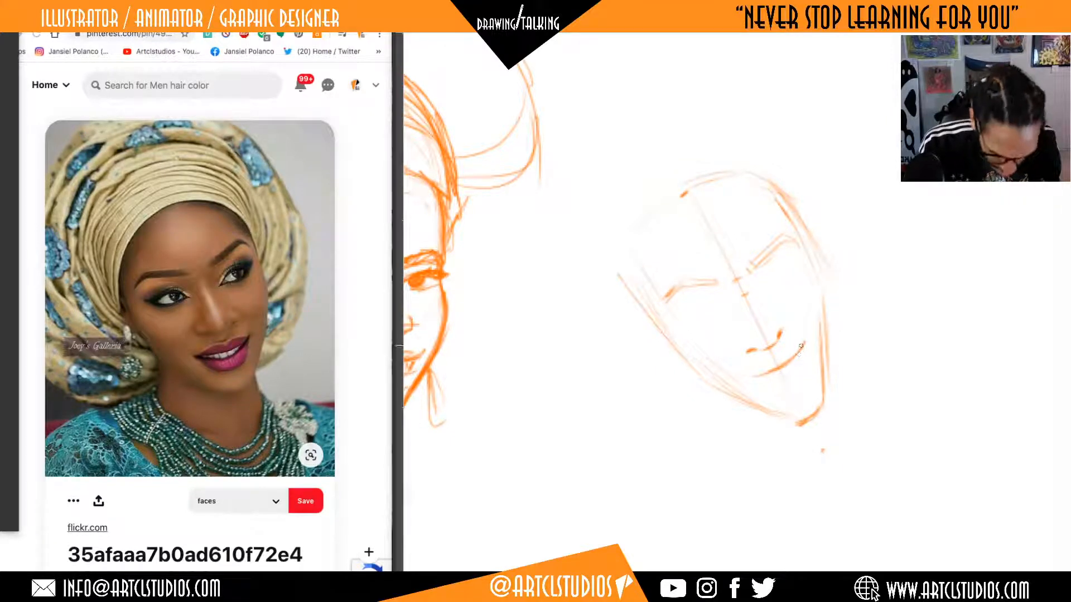
pyautogui.moveTo(827, 389); pyautogui.dragTo(820, 276)
pyautogui.moveTo(787, 222); pyautogui.dragTo(823, 294)
pyautogui.moveTo(781, 198); pyautogui.dragTo(819, 274)
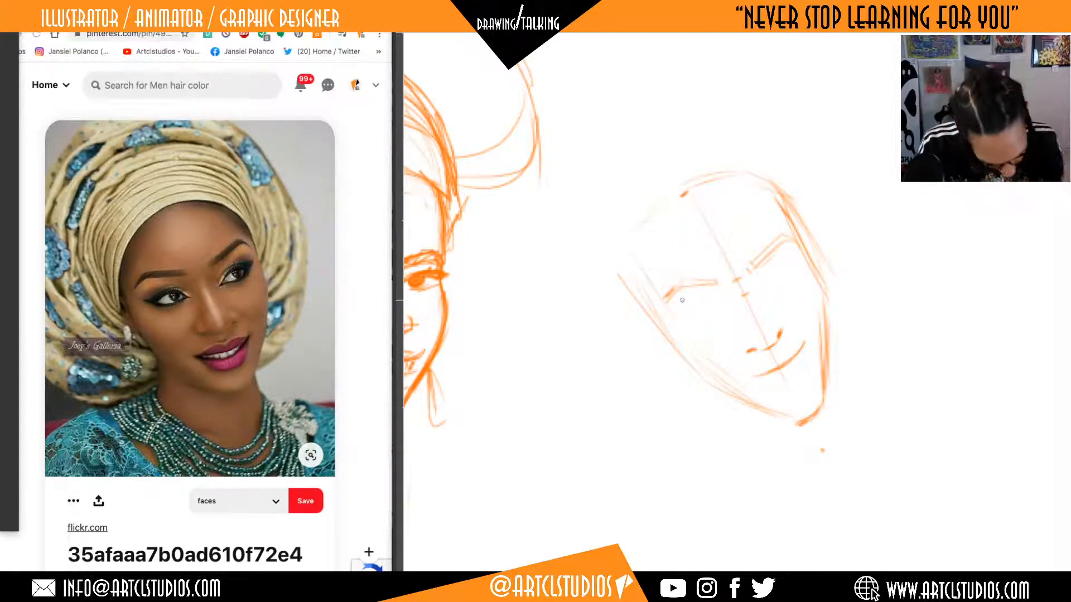
# Thicken both eyebrows with darker strokes and sketch the far eye beneath its brow.
pyautogui.moveTo(718, 281)
pyautogui.mouseDown()
pyautogui.moveTo(682, 283)
pyautogui.moveTo(694, 284)
pyautogui.moveTo(661, 302)
pyautogui.mouseUp()
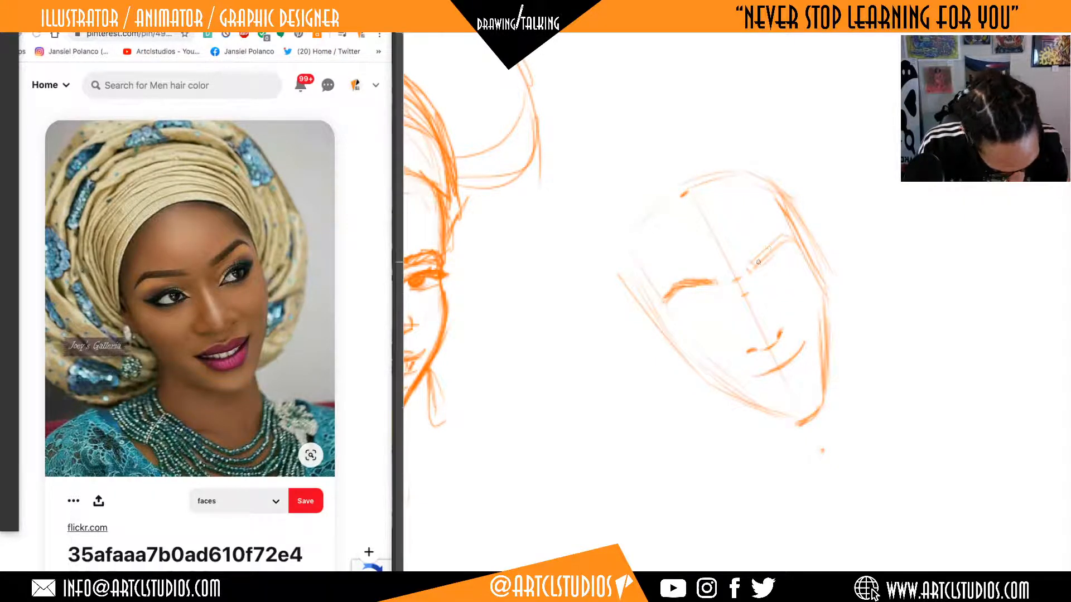
pyautogui.moveTo(757, 266); pyautogui.dragTo(787, 235)
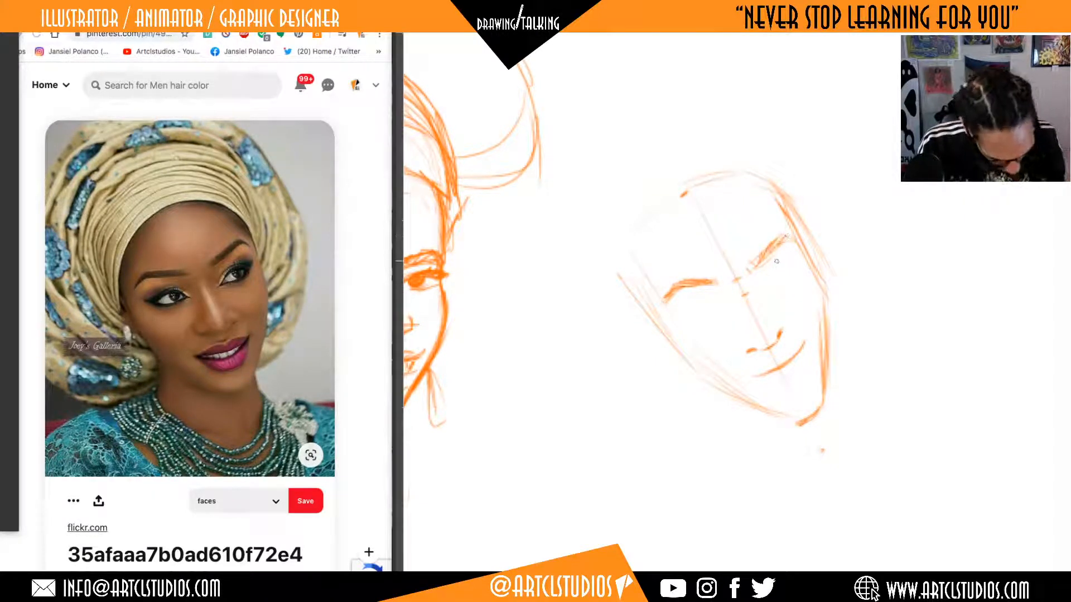
pyautogui.moveTo(774, 267)
pyautogui.mouseDown()
pyautogui.moveTo(768, 282)
pyautogui.moveTo(794, 257)
pyautogui.moveTo(779, 270)
pyautogui.moveTo(783, 263)
pyautogui.mouseUp()
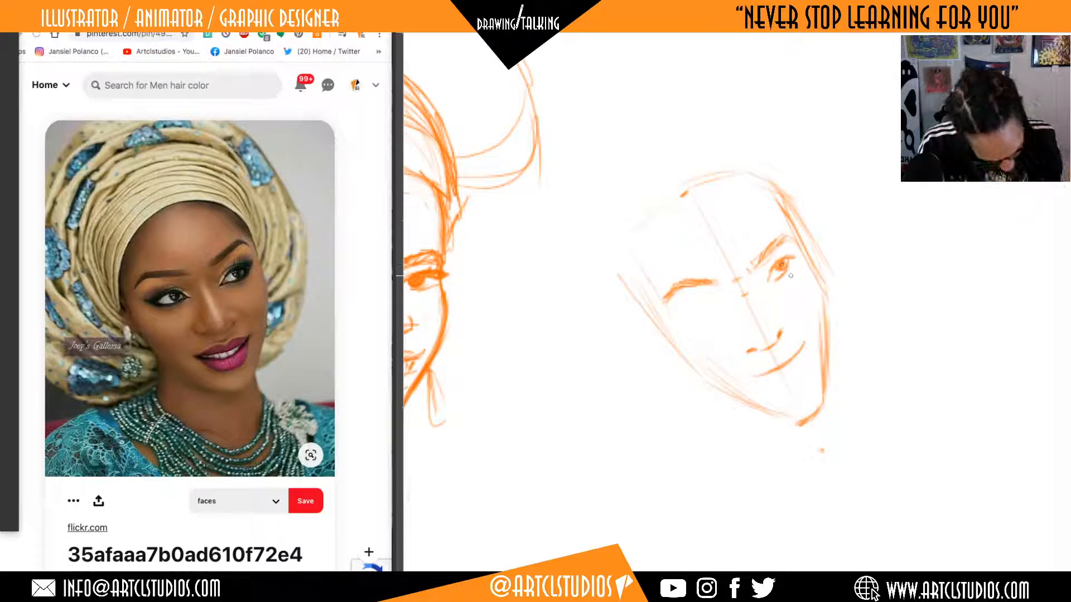
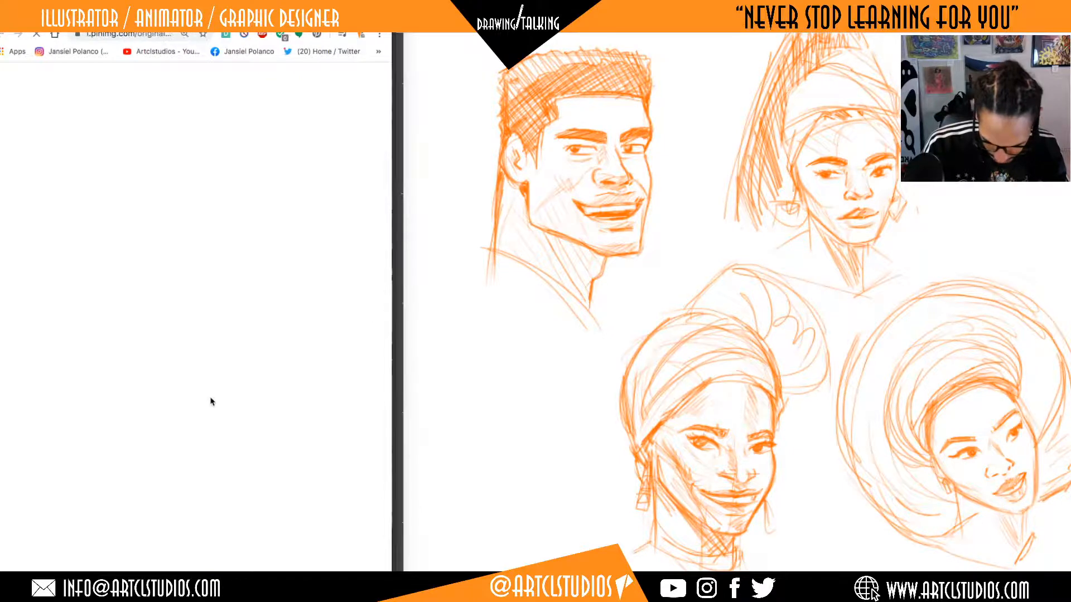
# Close the full-size headwrap portrait, go back to the Pinterest board and bring all the sketched heads into view.
pyautogui.scroll(5, 881, 385)
pyautogui.scroll(-5, 881, 385)
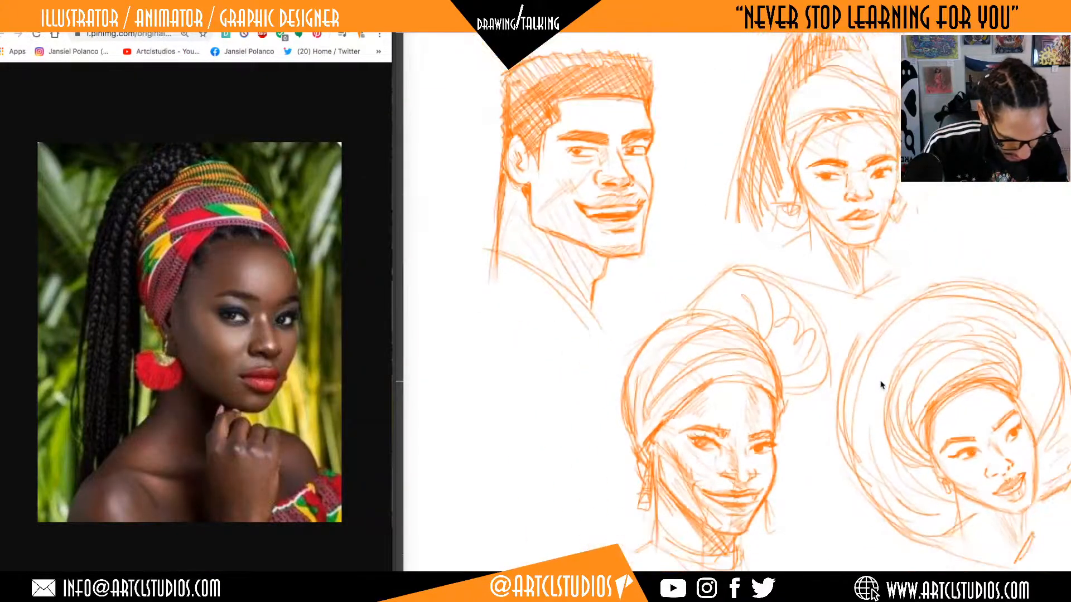
pyautogui.scroll(-3, 855, 358)
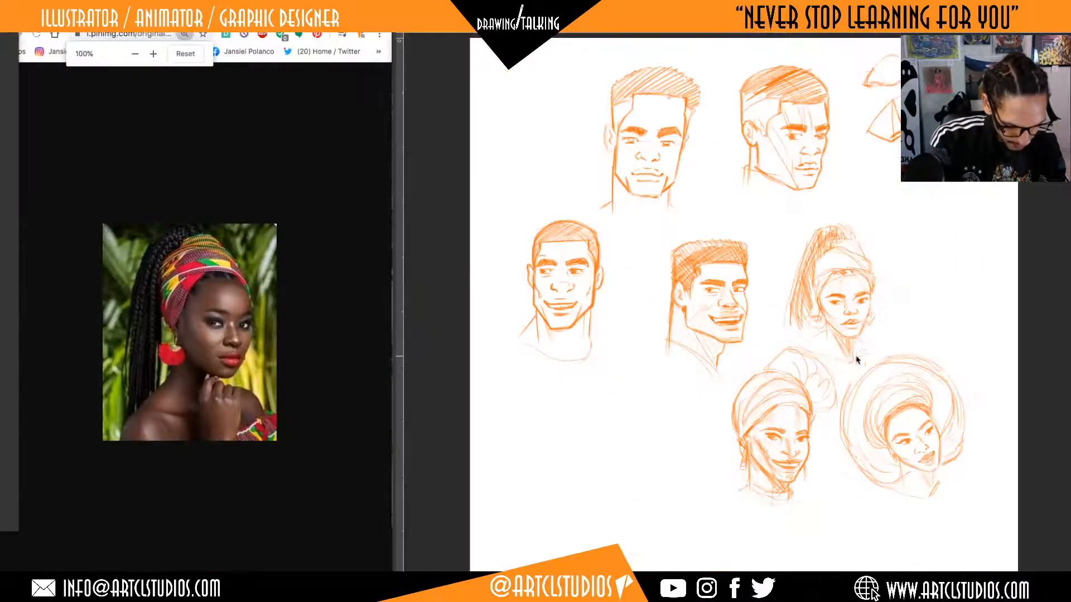
pyautogui.click(296, 351)
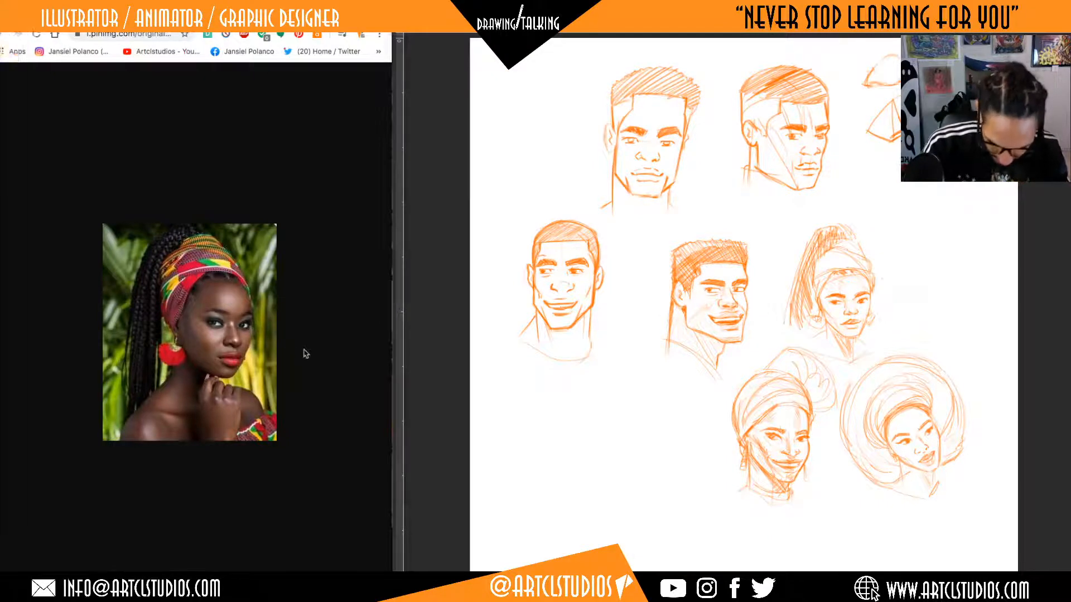
pyautogui.press('super+w')
pyautogui.hscroll(-5, 335, 274)
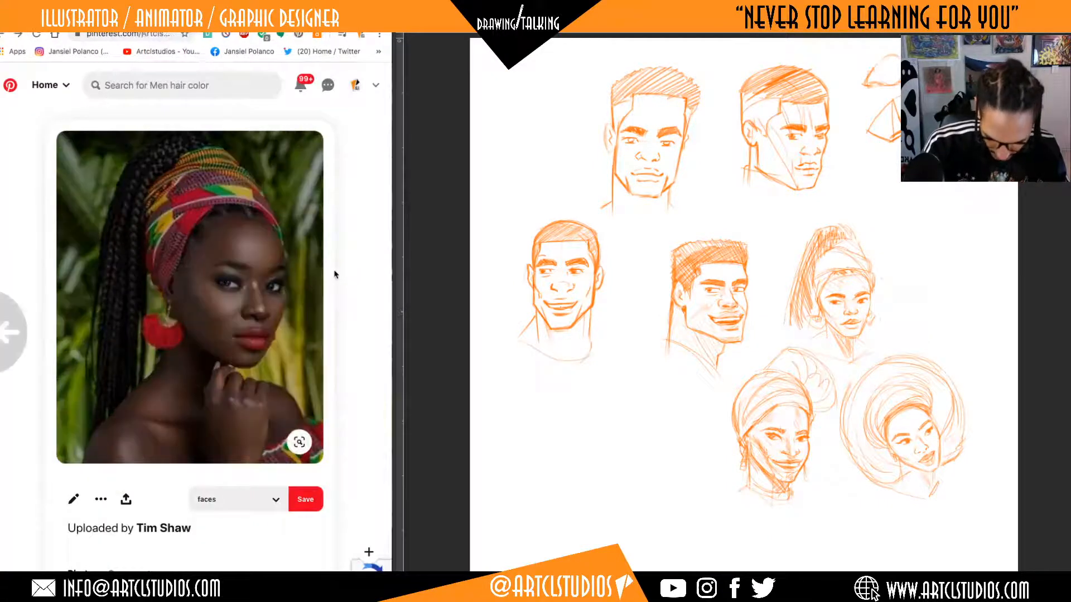
# Look through the portrait pins on the Pinterest board for another face reference.
pyautogui.scroll(-2, 334, 284)
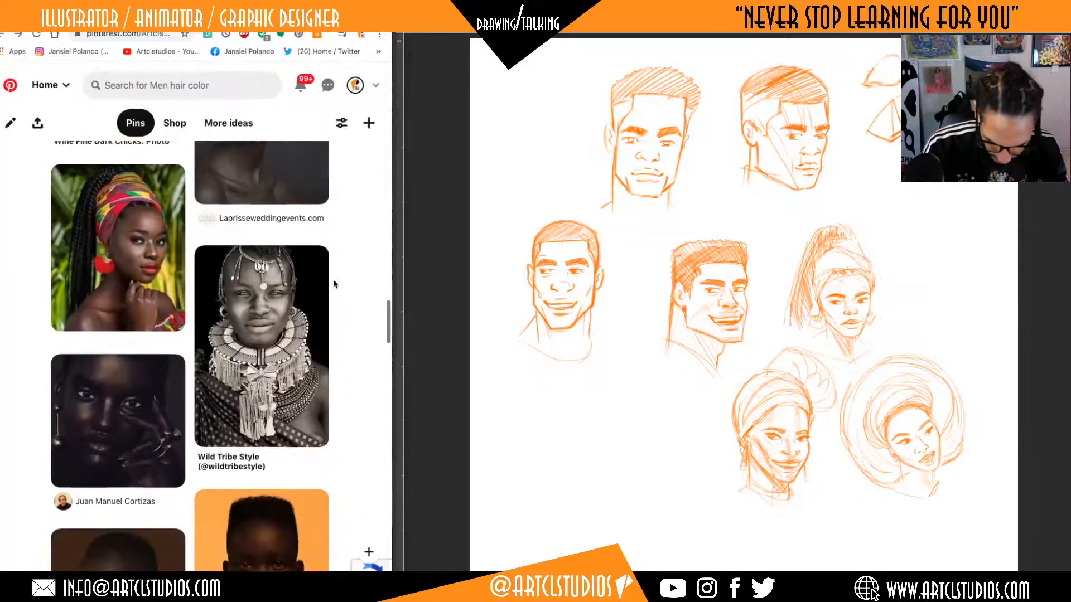
pyautogui.scroll(20, 334, 285)
pyautogui.scroll(10, 334, 285)
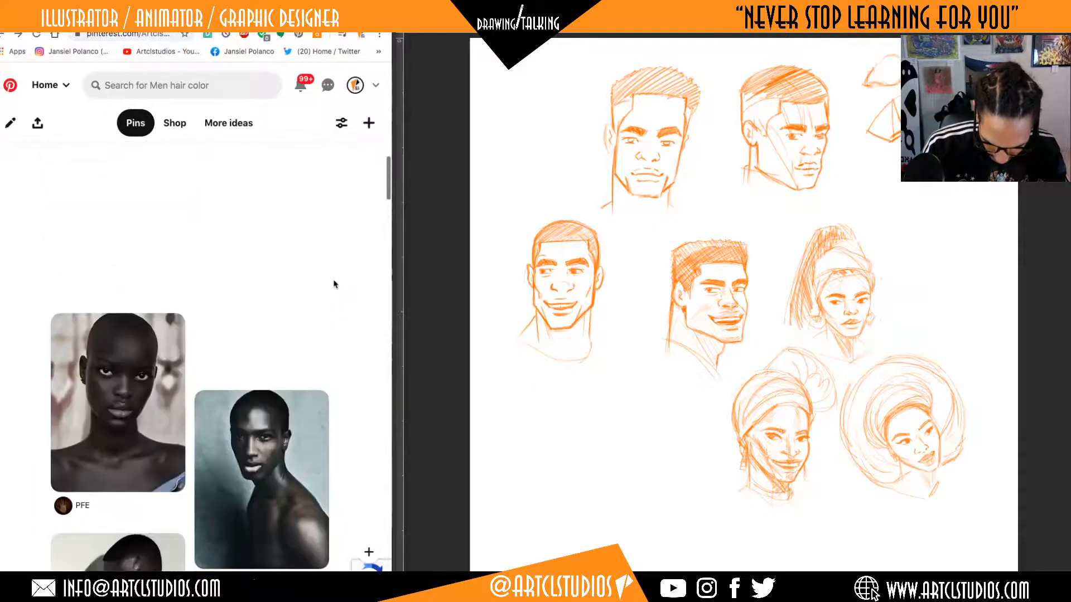
pyautogui.scroll(10, 333, 285)
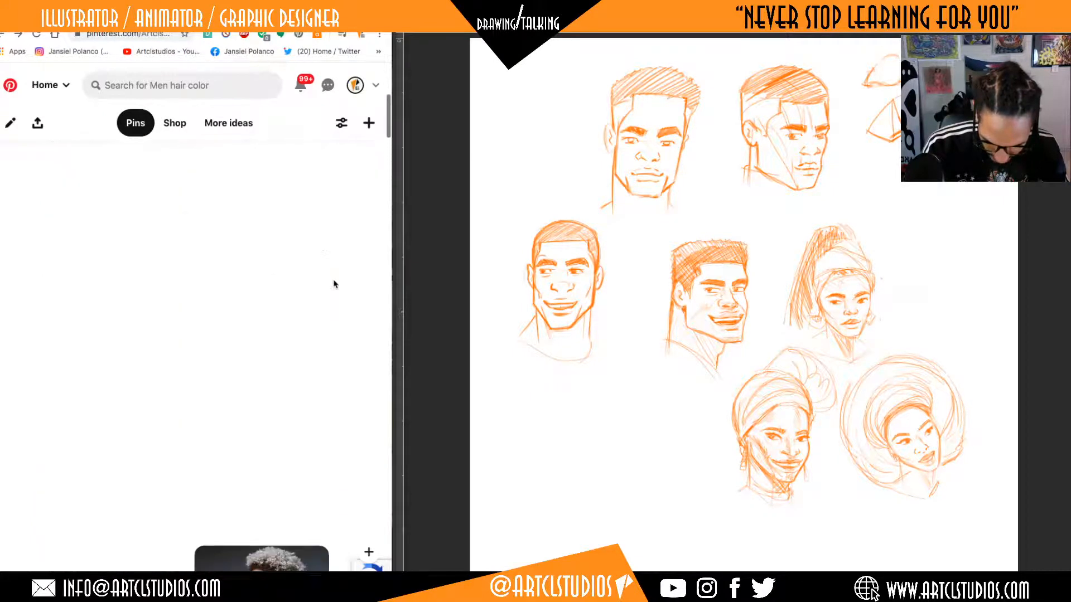
pyautogui.scroll(3, 333, 284)
pyautogui.scroll(-10, 333, 284)
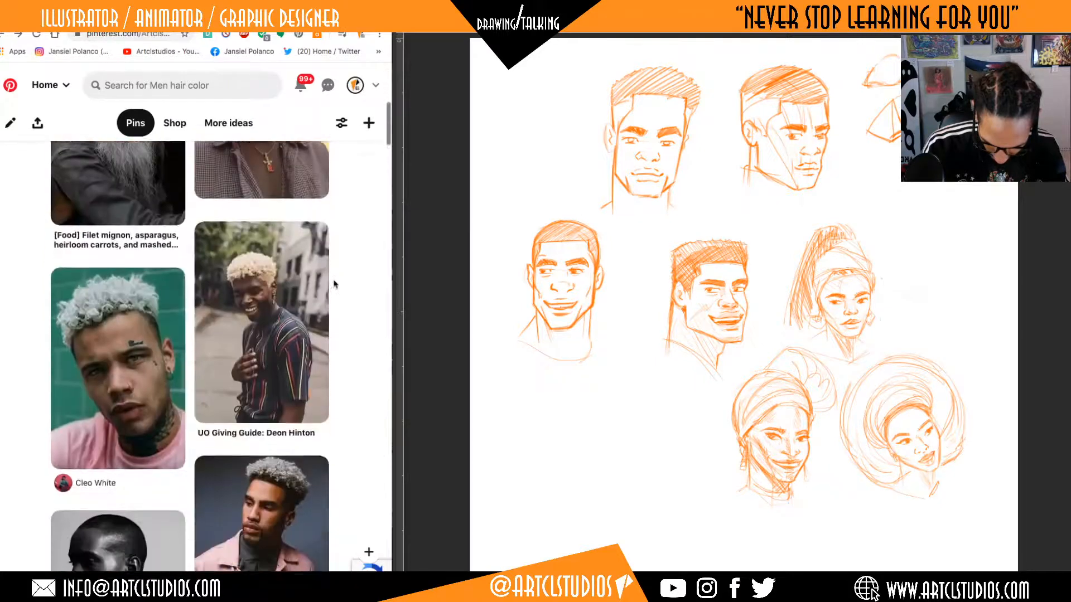
pyautogui.scroll(-10, 334, 285)
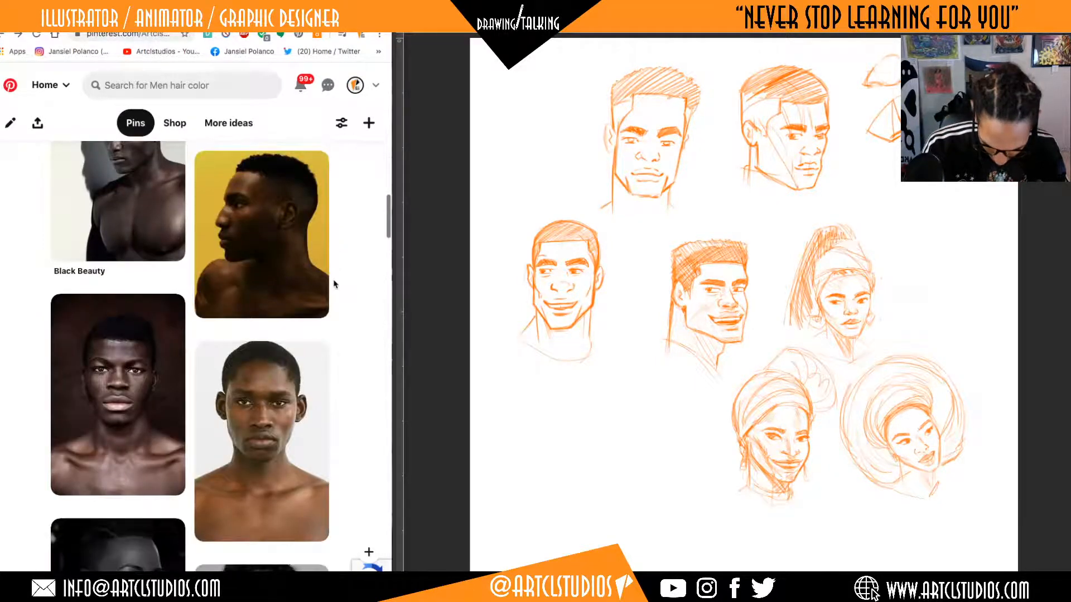
pyautogui.scroll(-10, 333, 284)
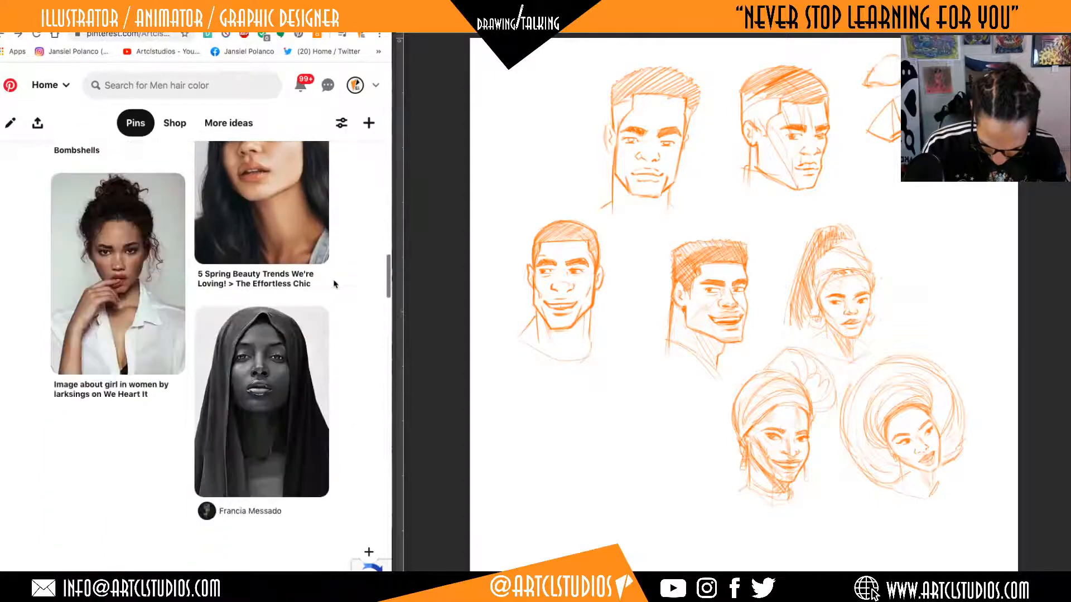
pyautogui.scroll(-10, 334, 285)
pyautogui.scroll(-15, 333, 285)
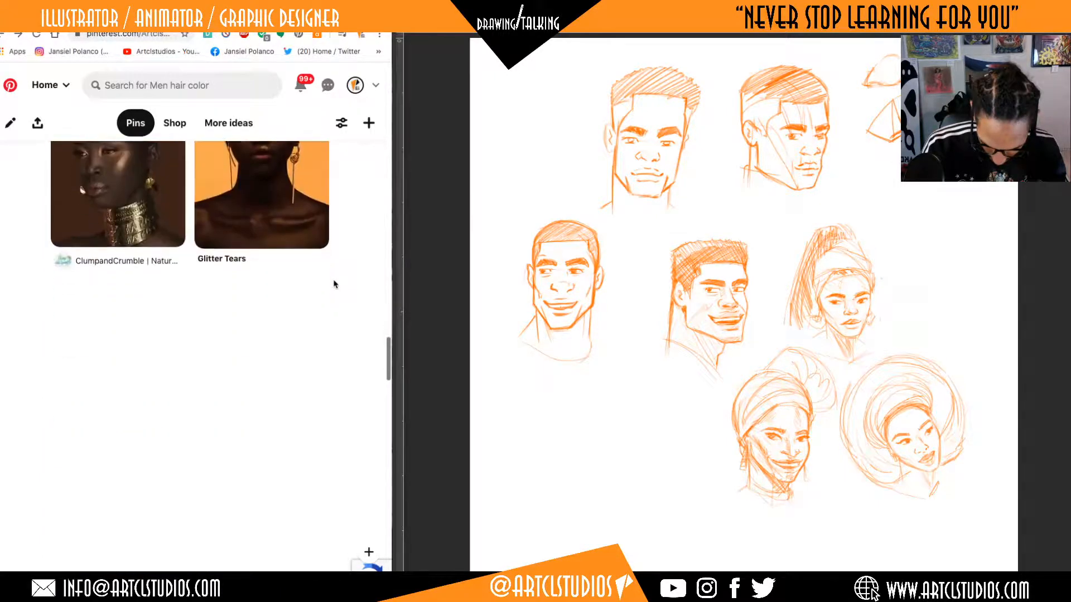
pyautogui.scroll(-5, 334, 284)
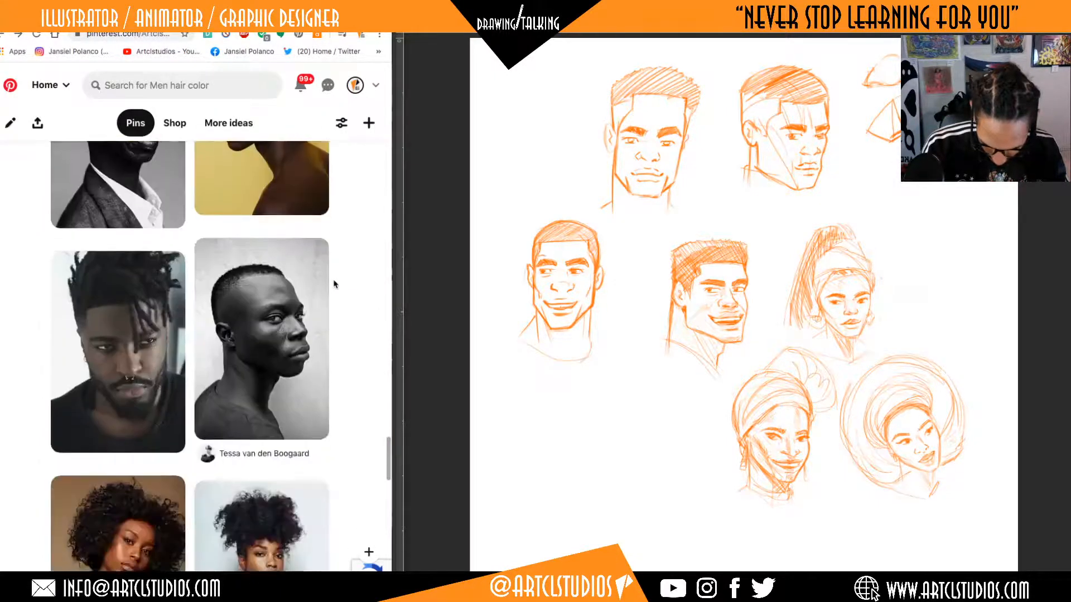
pyautogui.scroll(-15, 333, 284)
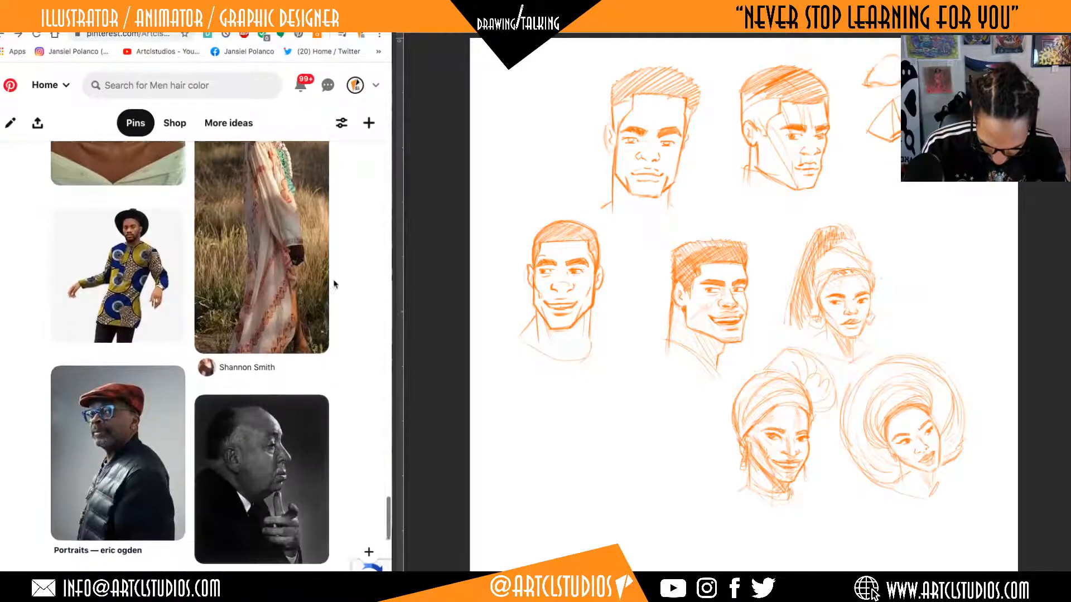
pyautogui.scroll(-3, 333, 284)
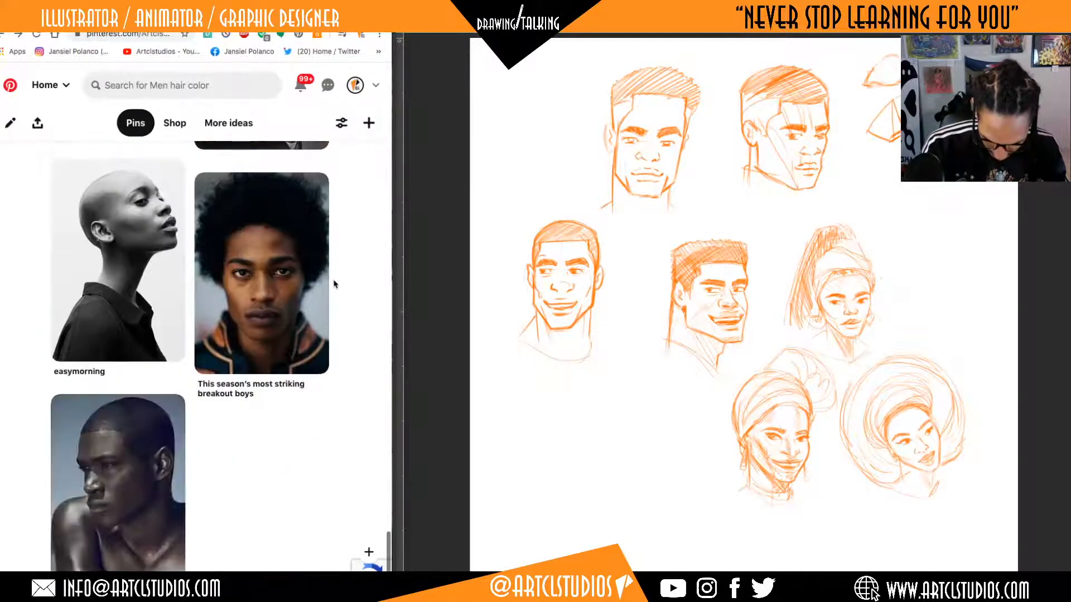
pyautogui.scroll(10, 333, 284)
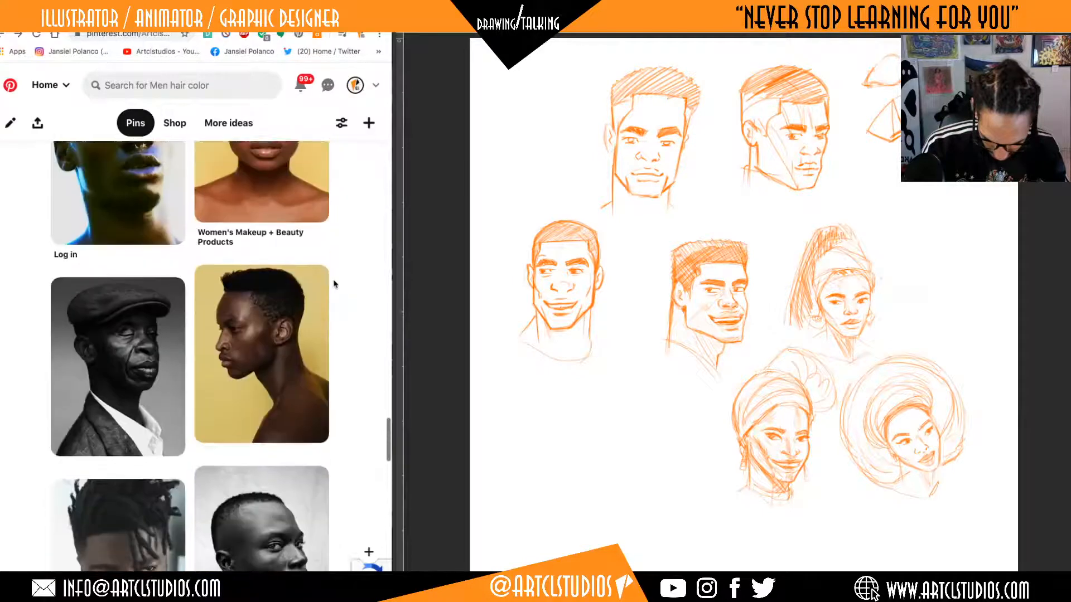
pyautogui.scroll(2, 334, 285)
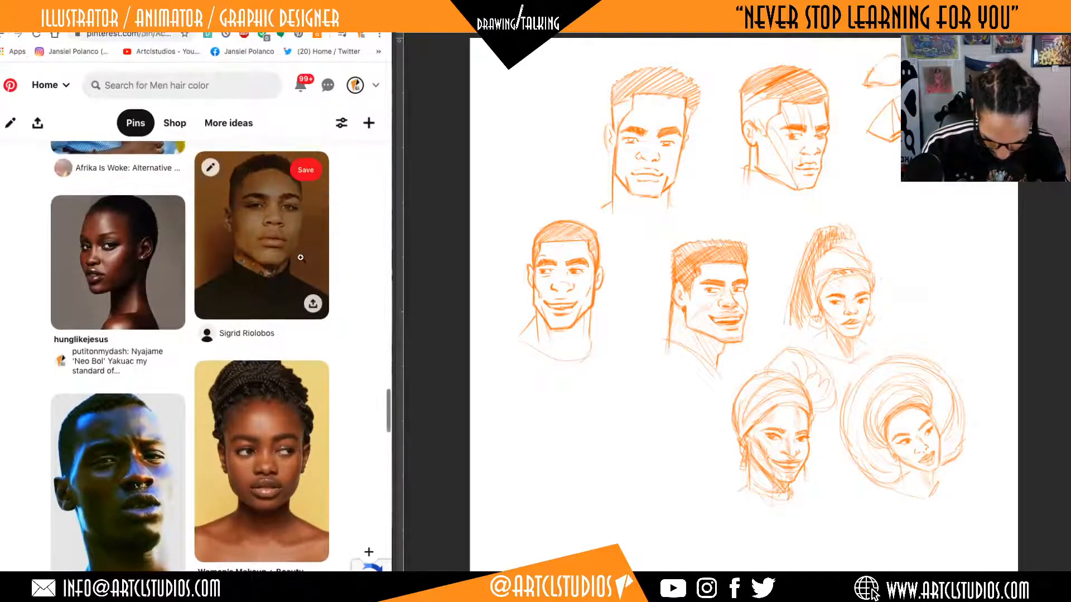
# Open the pin of the man in a dark turtleneck, and from its related pins open the portrait labelled Pepper.
pyautogui.click(302, 262)
pyautogui.scroll(-10, 302, 262)
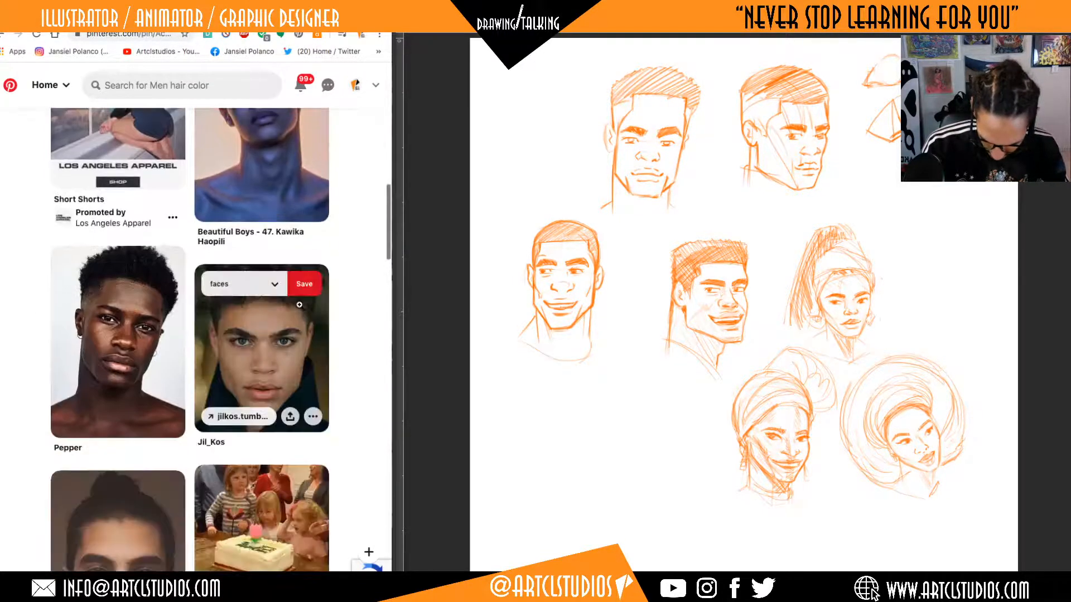
pyautogui.click(124, 340)
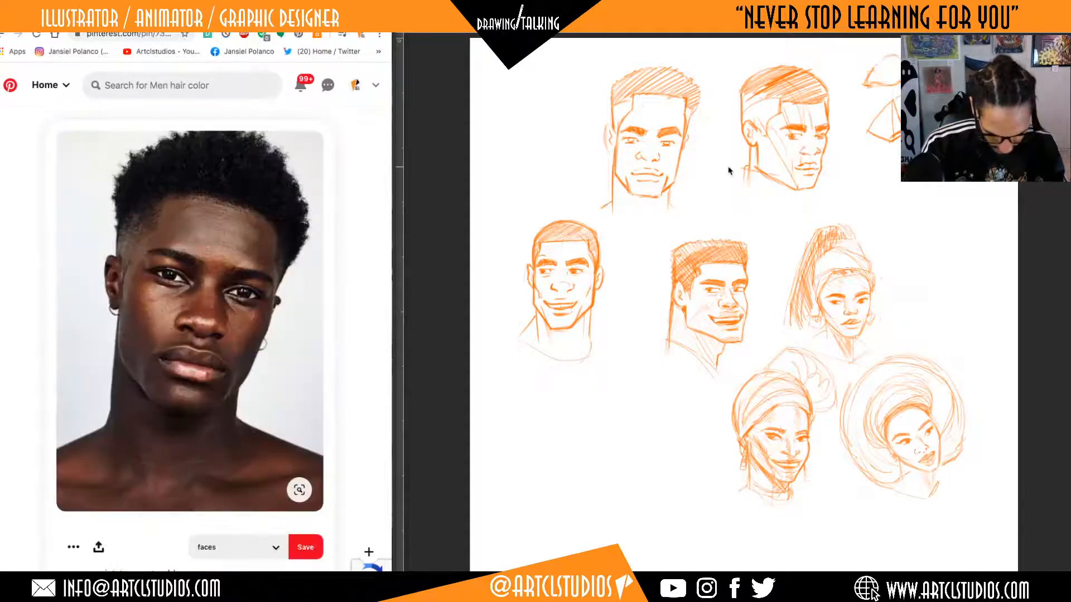
# On the first front-facing male head, hatch the upper lip and outline the cheek plane from the eye toward the mouth corner.
pyautogui.moveTo(649, 139); pyautogui.dragTo(691, 150)
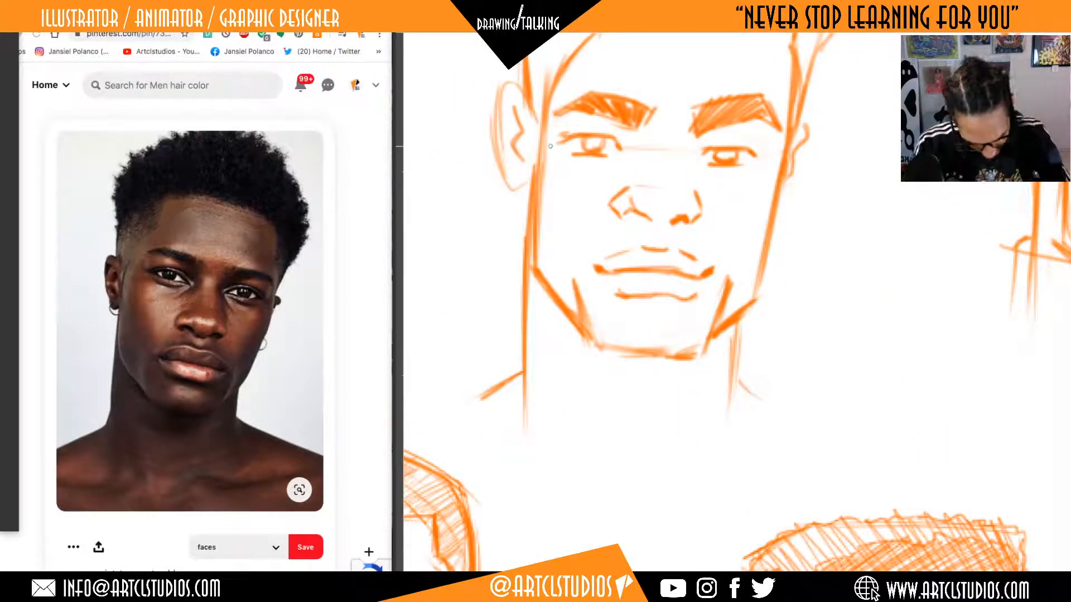
pyautogui.moveTo(550, 151)
pyautogui.mouseDown()
pyautogui.moveTo(593, 247)
pyautogui.moveTo(709, 273)
pyautogui.mouseUp()
pyautogui.moveTo(580, 225); pyautogui.dragTo(607, 260)
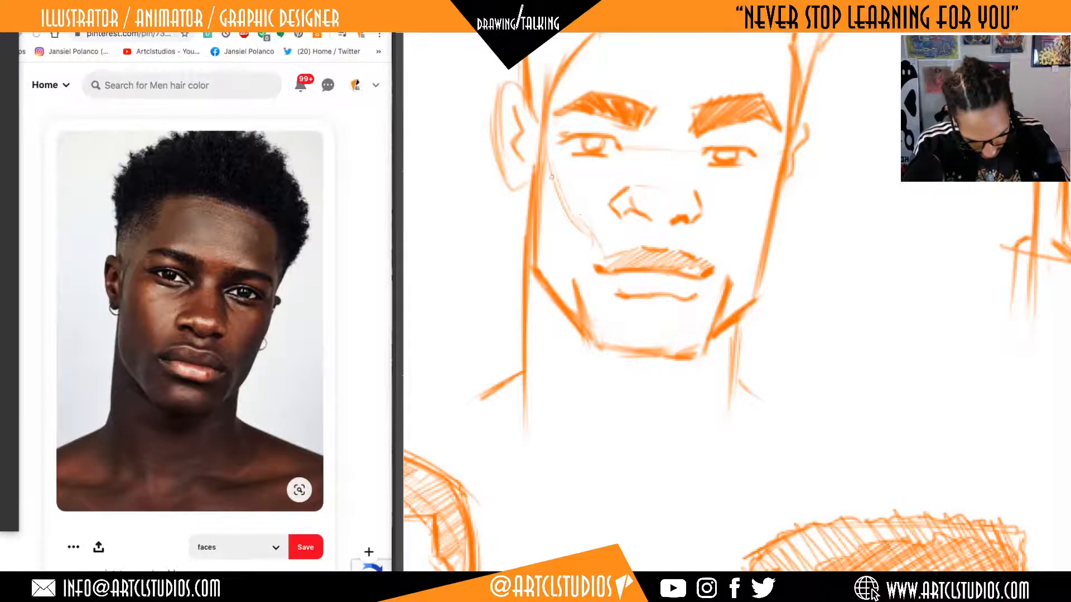
pyautogui.moveTo(555, 174); pyautogui.dragTo(596, 236)
# Lightly outline the chin plane below the lower lip, undoing the stray stroke.
pyautogui.moveTo(627, 304); pyautogui.dragTo(615, 355)
pyautogui.hotkey('ctrl', 'z')
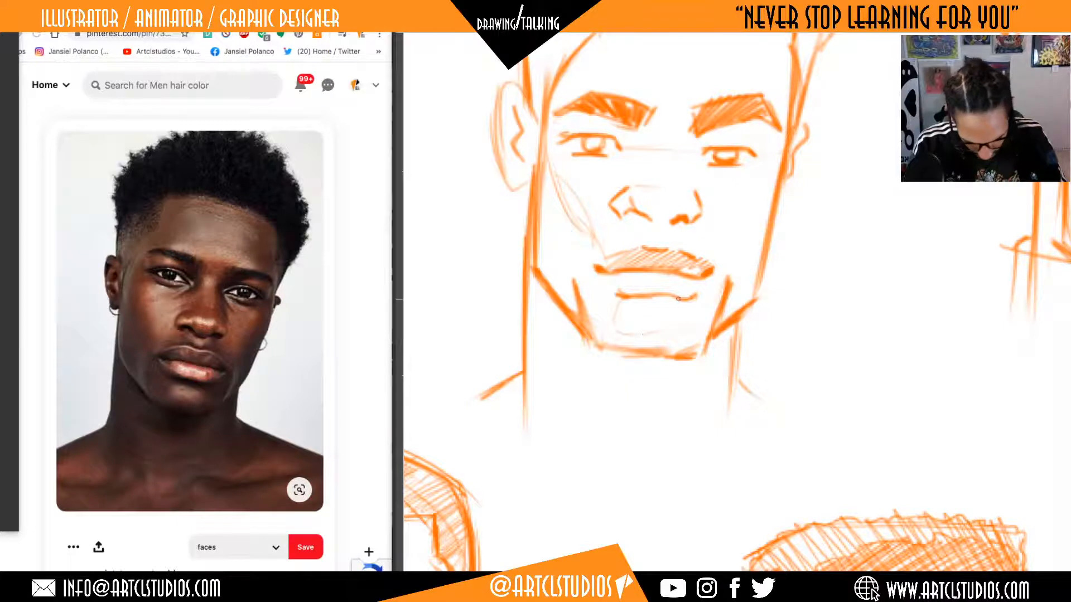
pyautogui.moveTo(707, 290); pyautogui.dragTo(697, 322)
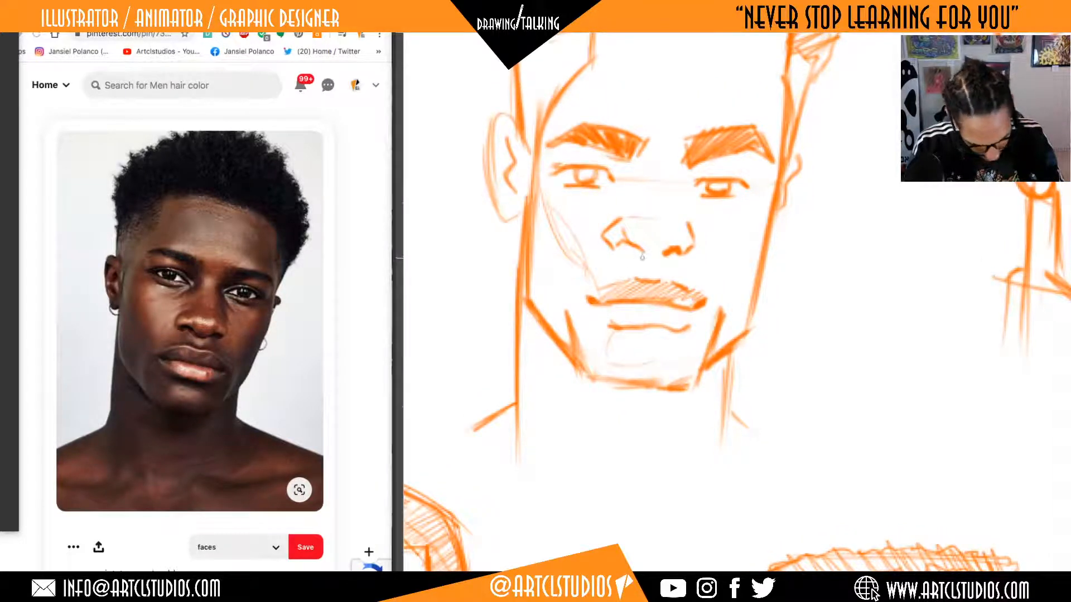
# Draw light plane lines between nose and upper lip, across the nose tip and along both sides of the nose bridge.
pyautogui.moveTo(632, 250)
pyautogui.mouseDown()
pyautogui.moveTo(638, 271)
pyautogui.moveTo(687, 281)
pyautogui.mouseUp()
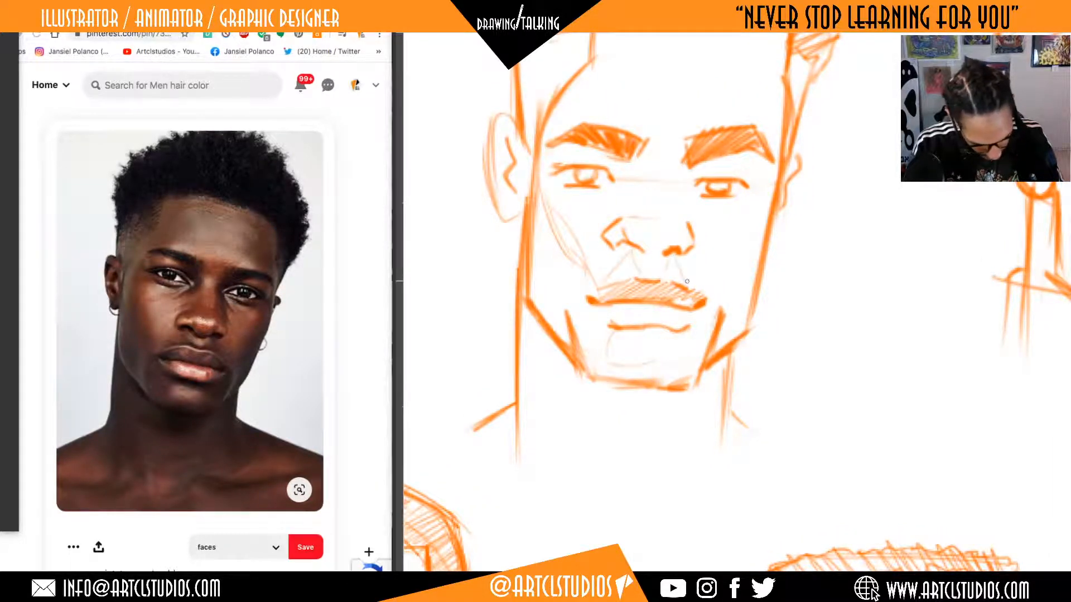
pyautogui.moveTo(625, 228); pyautogui.dragTo(679, 228)
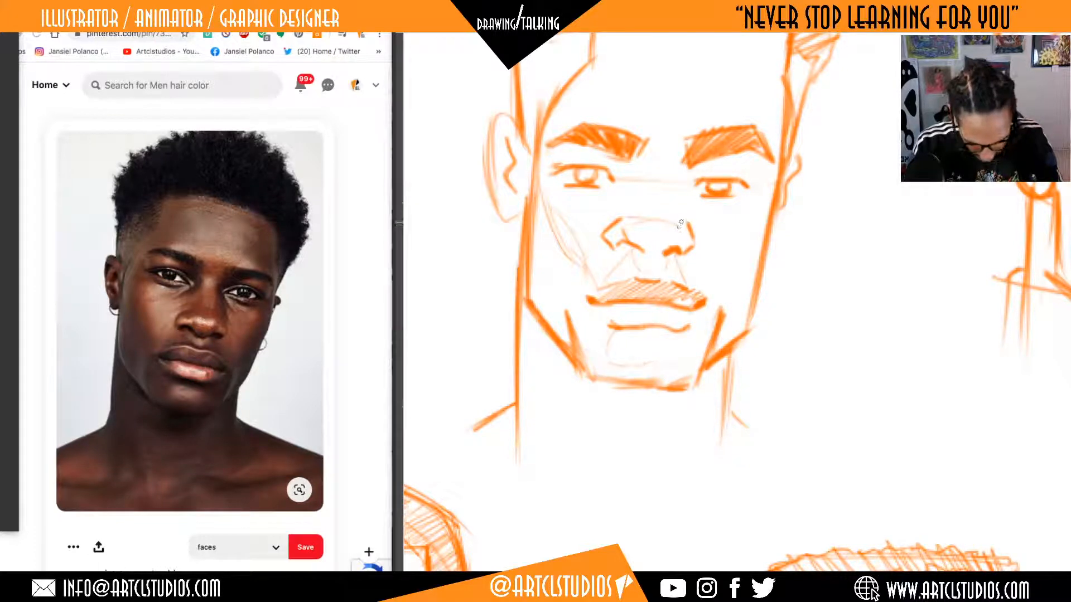
pyautogui.moveTo(672, 186); pyautogui.dragTo(624, 217)
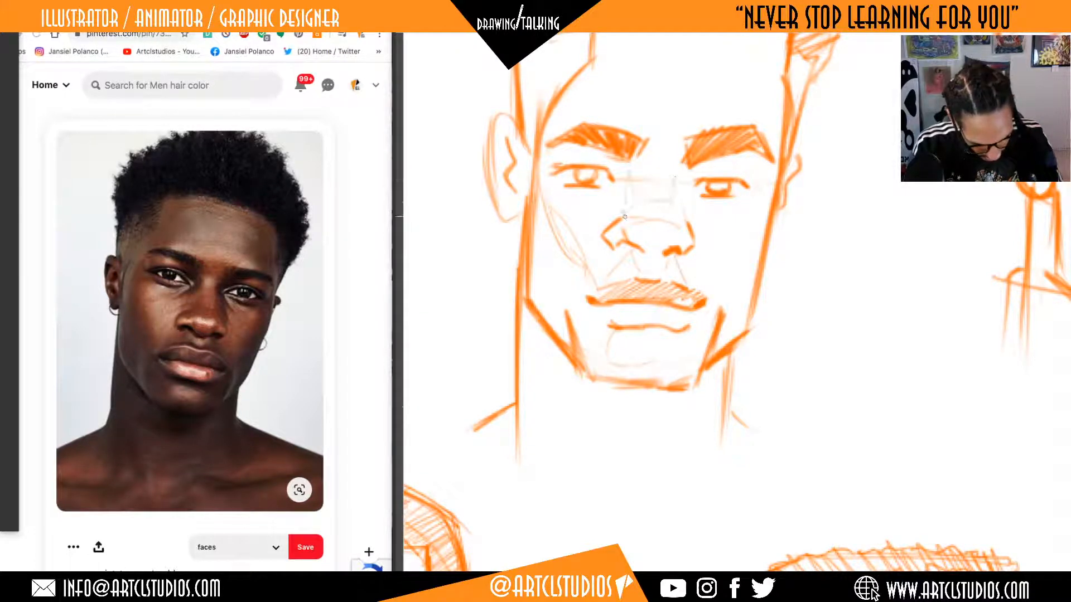
# Outline the forehead planes above both eyebrows and extend the cheekbone plane line from beneath the eye toward the chin.
pyautogui.scroll(3, 707, 240)
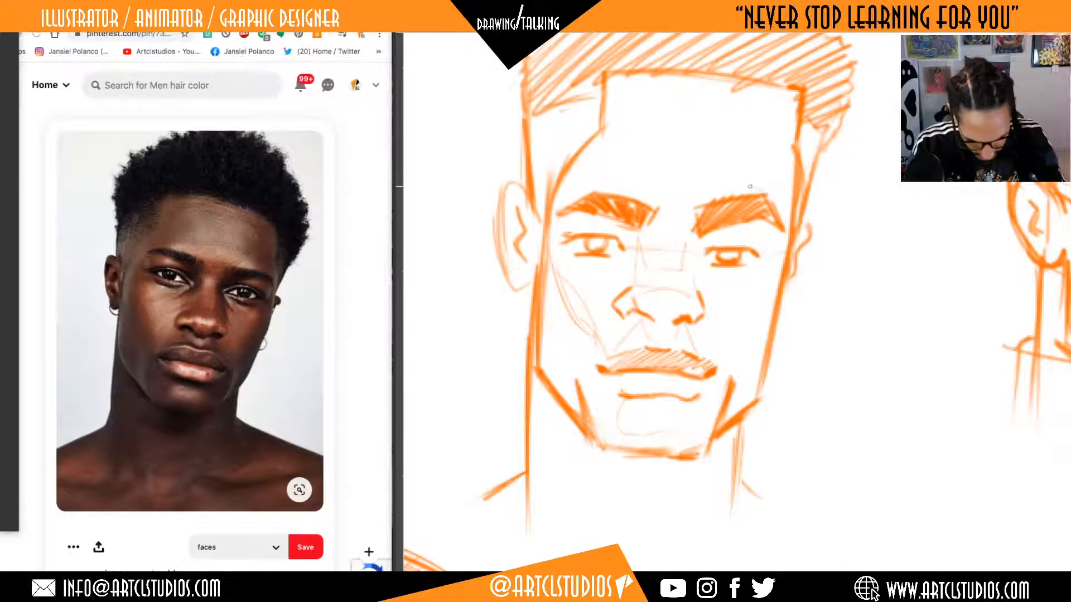
pyautogui.moveTo(744, 180); pyautogui.dragTo(757, 119)
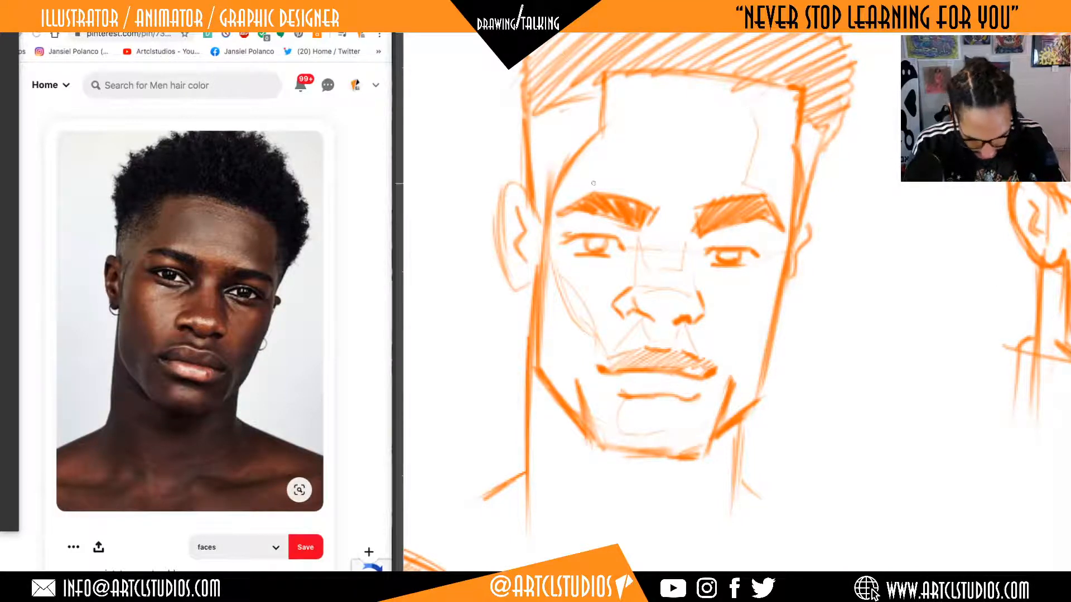
pyautogui.moveTo(597, 181)
pyautogui.mouseDown()
pyautogui.moveTo(637, 150)
pyautogui.moveTo(624, 77)
pyautogui.mouseUp()
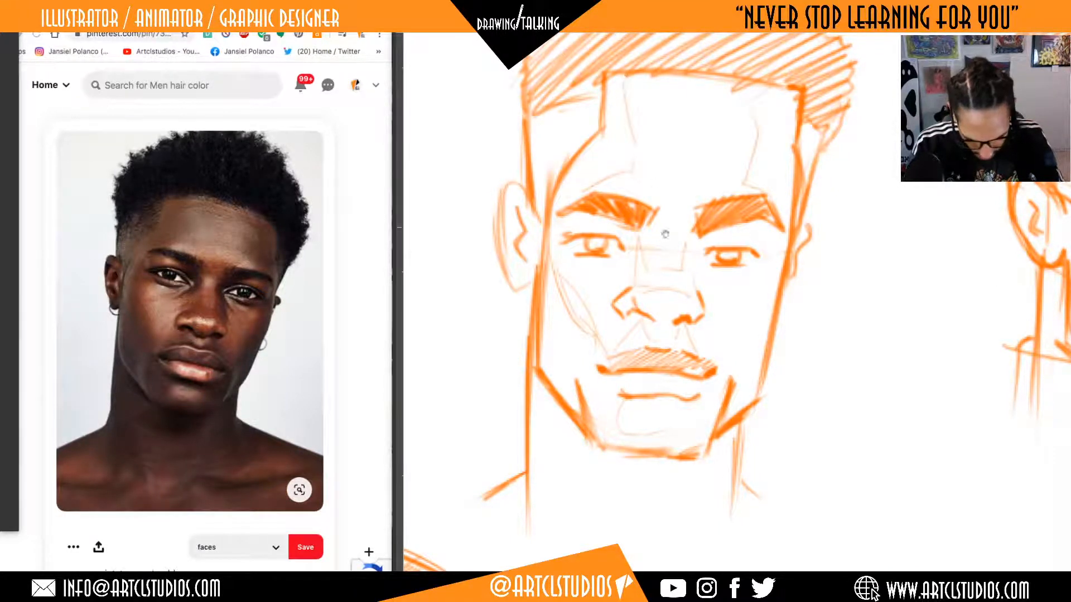
pyautogui.moveTo(563, 300); pyautogui.dragTo(580, 259)
pyautogui.moveTo(561, 286); pyautogui.dragTo(603, 419)
# Outline the cast shadow shapes under the chin and down both sides of the neck.
pyautogui.scroll(-3, 553, 336)
pyautogui.moveTo(682, 384)
pyautogui.mouseDown()
pyautogui.moveTo(666, 425)
pyautogui.moveTo(625, 431)
pyautogui.moveTo(715, 462)
pyautogui.mouseUp()
pyautogui.moveTo(545, 342); pyautogui.dragTo(554, 441)
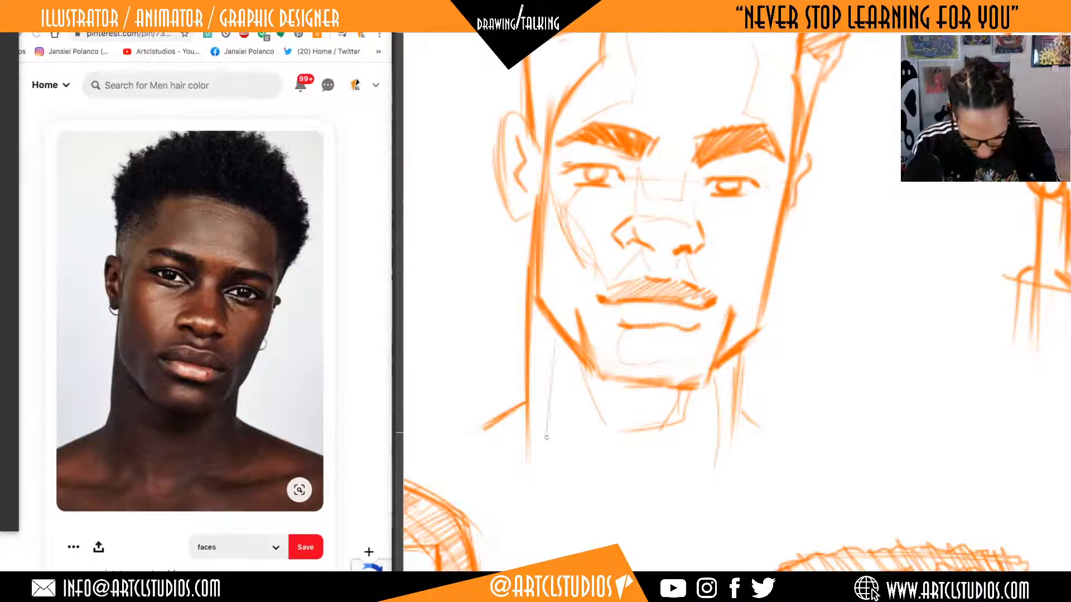
pyautogui.moveTo(550, 327); pyautogui.dragTo(574, 471)
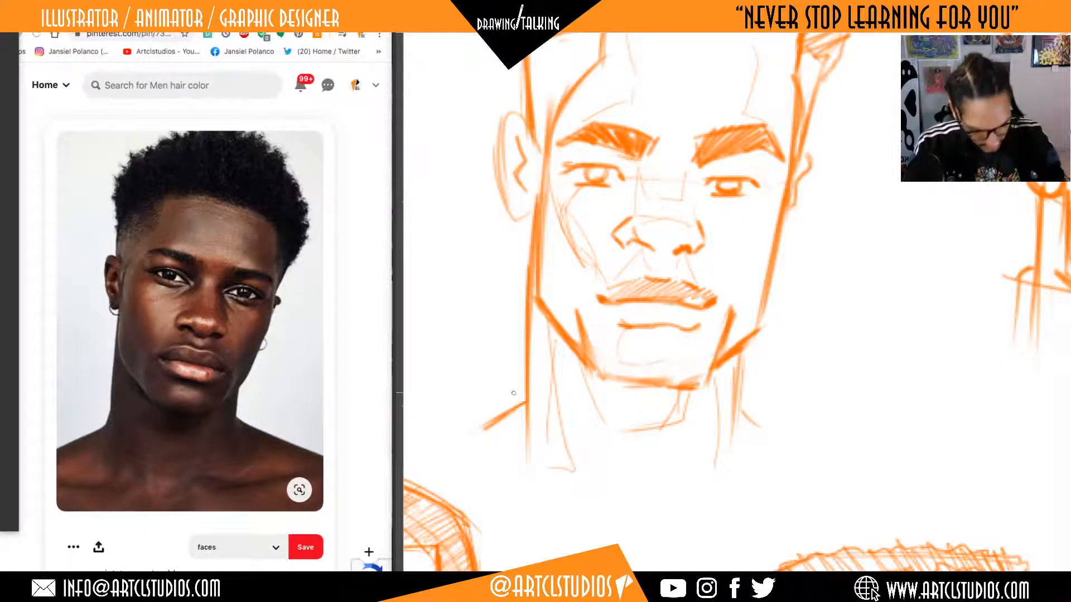
# Fill the neck and under-chin shadow shapes with diagonal hatching.
pyautogui.moveTo(550, 432); pyautogui.dragTo(569, 471)
pyautogui.moveTo(530, 398); pyautogui.dragTo(557, 457)
pyautogui.moveTo(521, 340); pyautogui.dragTo(552, 393)
pyautogui.moveTo(532, 323)
pyautogui.mouseDown()
pyautogui.moveTo(558, 373)
pyautogui.moveTo(635, 423)
pyautogui.mouseUp()
pyautogui.moveTo(605, 384)
pyautogui.mouseDown()
pyautogui.moveTo(658, 428)
pyautogui.moveTo(668, 411)
pyautogui.moveTo(745, 468)
pyautogui.mouseUp()
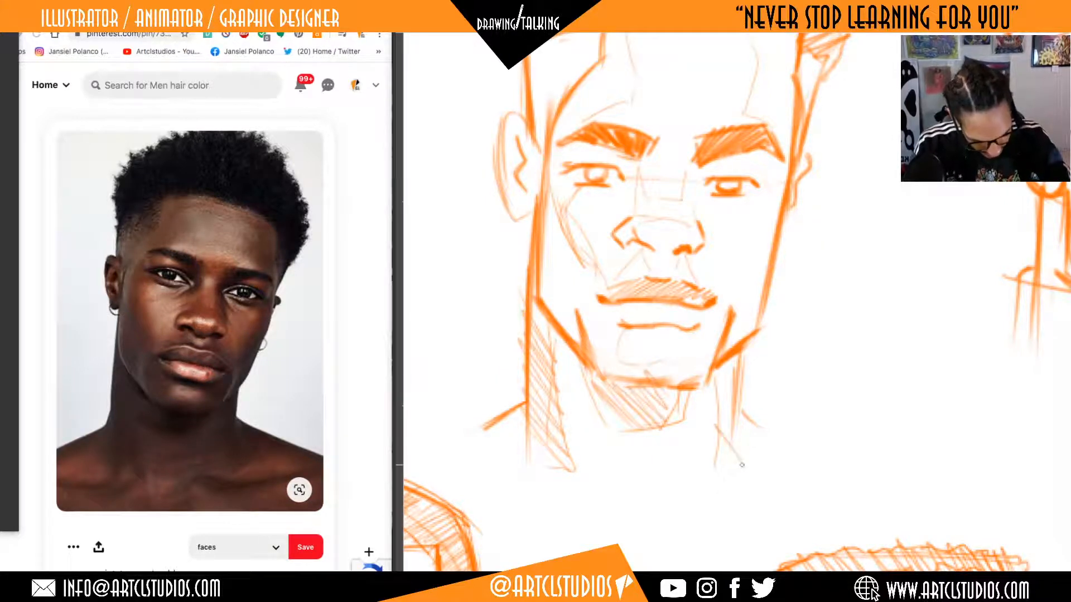
pyautogui.moveTo(719, 371); pyautogui.dragTo(746, 427)
# Hatch along the bottom of the chin and shade the lower lip.
pyautogui.moveTo(585, 341)
pyautogui.mouseDown()
pyautogui.moveTo(619, 387)
pyautogui.moveTo(629, 370)
pyautogui.moveTo(681, 386)
pyautogui.mouseUp()
pyautogui.moveTo(680, 363); pyautogui.dragTo(700, 383)
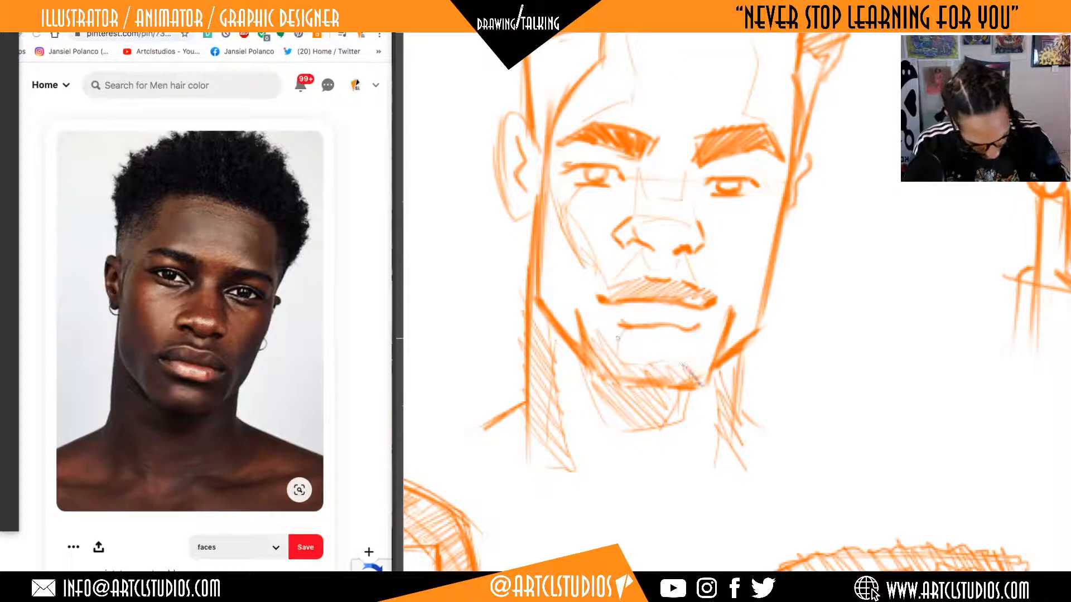
pyautogui.moveTo(619, 330)
pyautogui.mouseDown()
pyautogui.moveTo(695, 345)
pyautogui.moveTo(617, 338)
pyautogui.mouseUp()
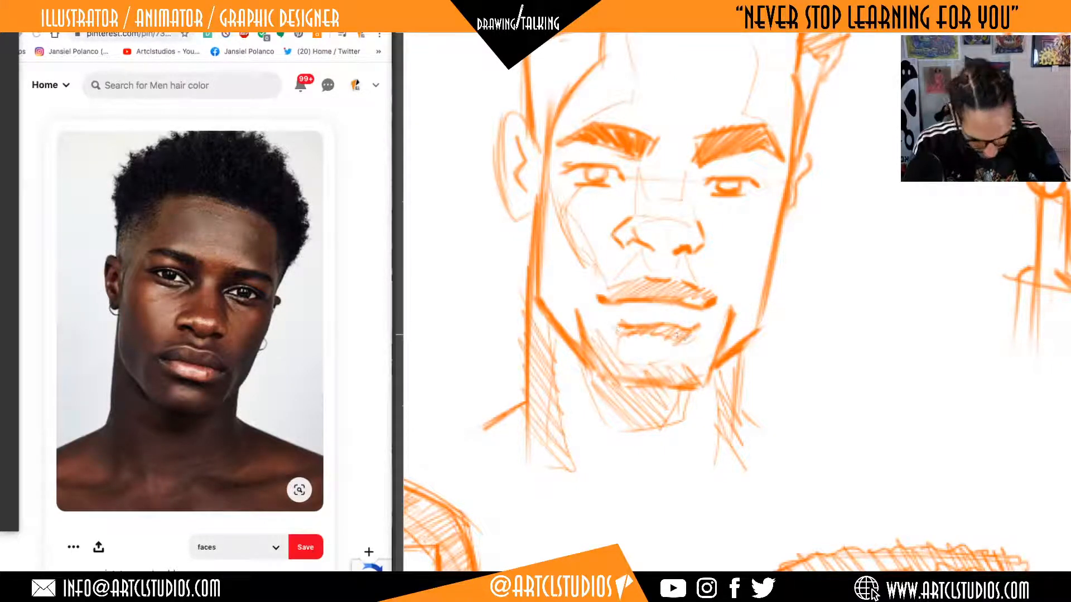
# Hatch the shadowed cheek and jaw on the near-ear side and add a shading stroke at the opposite jaw corner.
pyautogui.moveTo(541, 275); pyautogui.dragTo(574, 340)
pyautogui.moveTo(539, 251); pyautogui.dragTo(590, 354)
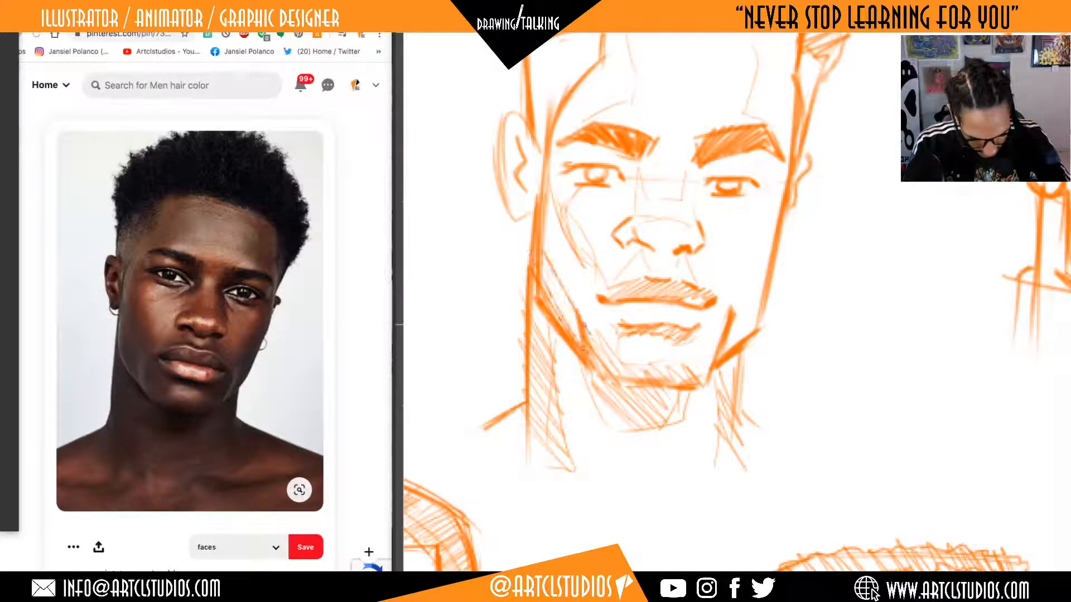
pyautogui.moveTo(539, 226)
pyautogui.mouseDown()
pyautogui.moveTo(592, 334)
pyautogui.moveTo(583, 284)
pyautogui.mouseUp()
pyautogui.moveTo(548, 203)
pyautogui.mouseDown()
pyautogui.moveTo(592, 285)
pyautogui.moveTo(570, 248)
pyautogui.mouseUp()
pyautogui.moveTo(733, 295); pyautogui.dragTo(722, 347)
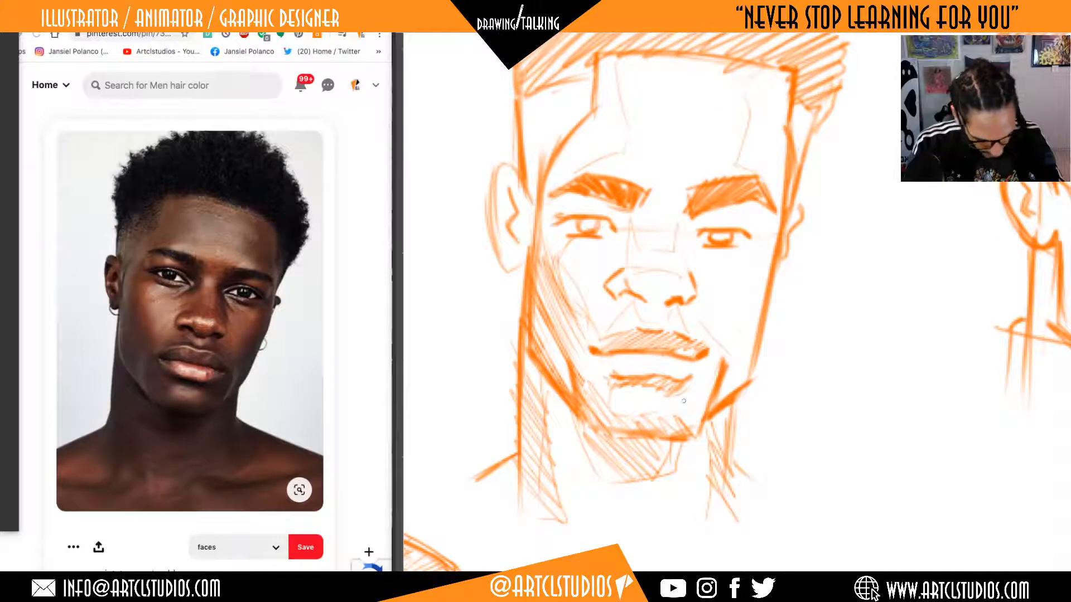
# Hatch the far side of the face from beside the chin up along the jaw and cheek edge.
pyautogui.moveTo(694, 403)
pyautogui.mouseDown()
pyautogui.moveTo(681, 436)
pyautogui.moveTo(692, 421)
pyautogui.mouseUp()
pyautogui.moveTo(707, 382)
pyautogui.mouseDown()
pyautogui.moveTo(696, 409)
pyautogui.moveTo(701, 394)
pyautogui.mouseUp()
pyautogui.moveTo(716, 361); pyautogui.dragTo(705, 386)
pyautogui.moveTo(720, 343); pyautogui.dragTo(710, 369)
pyautogui.moveTo(764, 305); pyautogui.dragTo(747, 335)
pyautogui.moveTo(759, 292); pyautogui.dragTo(753, 316)
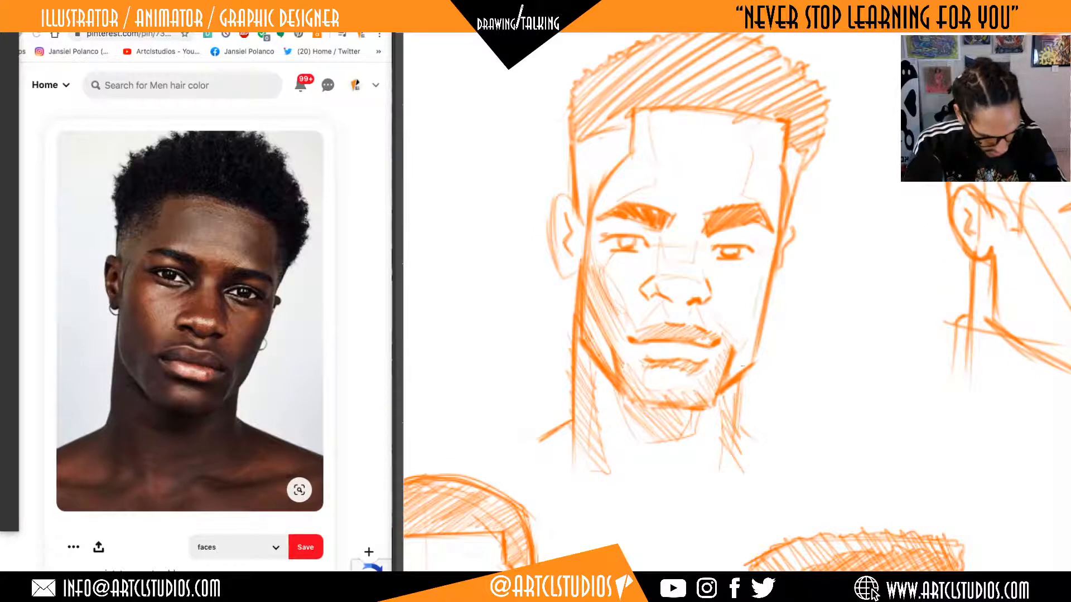
pyautogui.moveTo(746, 359); pyautogui.dragTo(739, 366)
pyautogui.moveTo(754, 335)
pyautogui.mouseDown()
pyautogui.moveTo(743, 356)
pyautogui.moveTo(746, 339)
pyautogui.mouseUp()
pyautogui.moveTo(759, 309); pyautogui.dragTo(750, 322)
pyautogui.moveTo(766, 300); pyautogui.dragTo(760, 312)
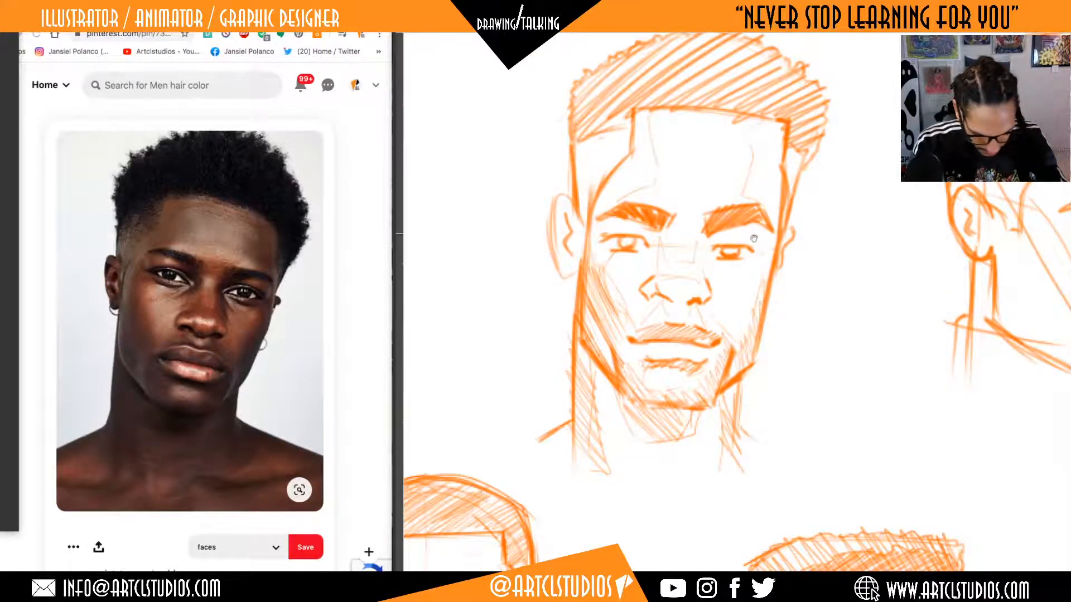
# Hatch the bridge of the nose with short diagonal strokes.
pyautogui.moveTo(753, 238); pyautogui.dragTo(766, 296)
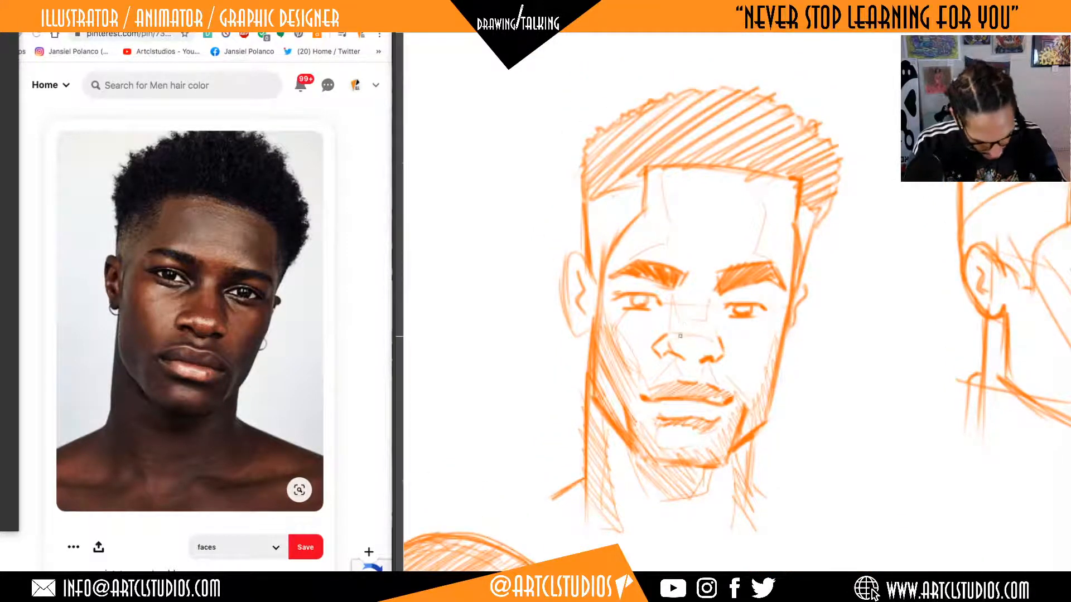
pyautogui.moveTo(674, 312); pyautogui.dragTo(680, 335)
pyautogui.moveTo(681, 321); pyautogui.dragTo(692, 336)
pyautogui.moveTo(695, 324); pyautogui.dragTo(705, 338)
pyautogui.moveTo(704, 323)
pyautogui.mouseDown()
pyautogui.moveTo(709, 339)
pyautogui.moveTo(713, 328)
pyautogui.mouseUp()
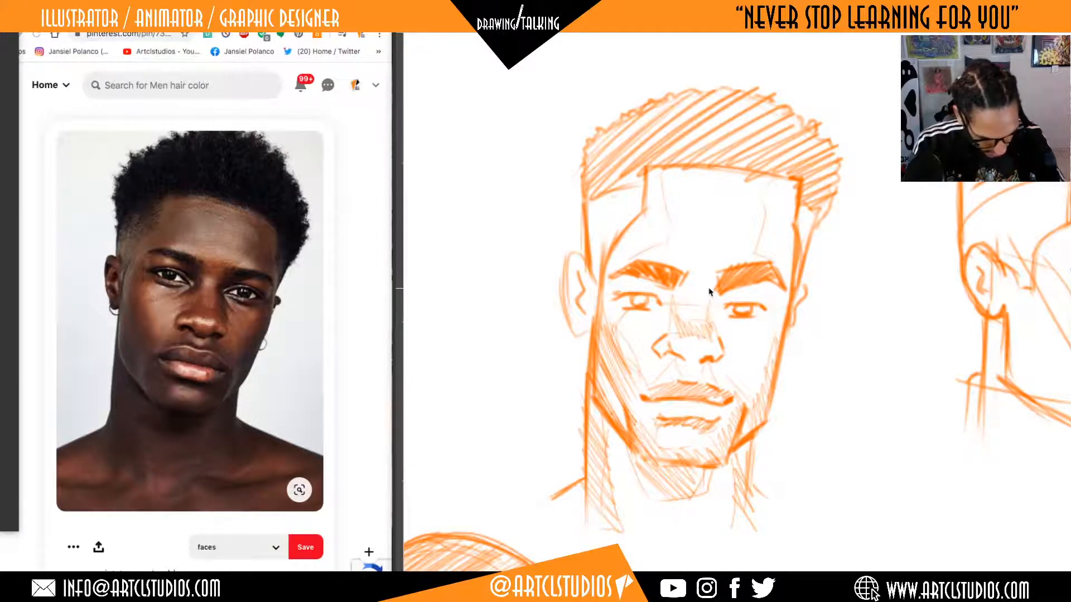
# Undo the hatching on the nose bridge and along the far cheek and jaw.
pyautogui.hotkey('ctrl', 'z')
pyautogui.hotkey('ctrl', 'z')
pyautogui.hotkey('ctrl', 'z')
pyautogui.hotkey('ctrl', 'z')
pyautogui.hotkey('ctrl', 'z')
pyautogui.hotkey('ctrl', 'z')
pyautogui.hotkey('ctrl', 'z')
pyautogui.hotkey('ctrl', 'z')
pyautogui.hotkey('ctrl', 'z')
pyautogui.hotkey('ctrl', 'z')
pyautogui.hotkey('ctrl', 'z')
pyautogui.hotkey('ctrl', 'z')
# Undo the earlier hatching on the near-ear cheek, lower lip, chin and neck, keeping the shadow outlines.
pyautogui.hotkey('ctrl', 'z')
pyautogui.hotkey('ctrl', 'z')
pyautogui.hotkey('ctrl', 'z')
pyautogui.hotkey('ctrl', 'z')
pyautogui.hotkey('ctrl', 'z')
pyautogui.hotkey('ctrl', 'z')
pyautogui.hotkey('ctrl', 'z')
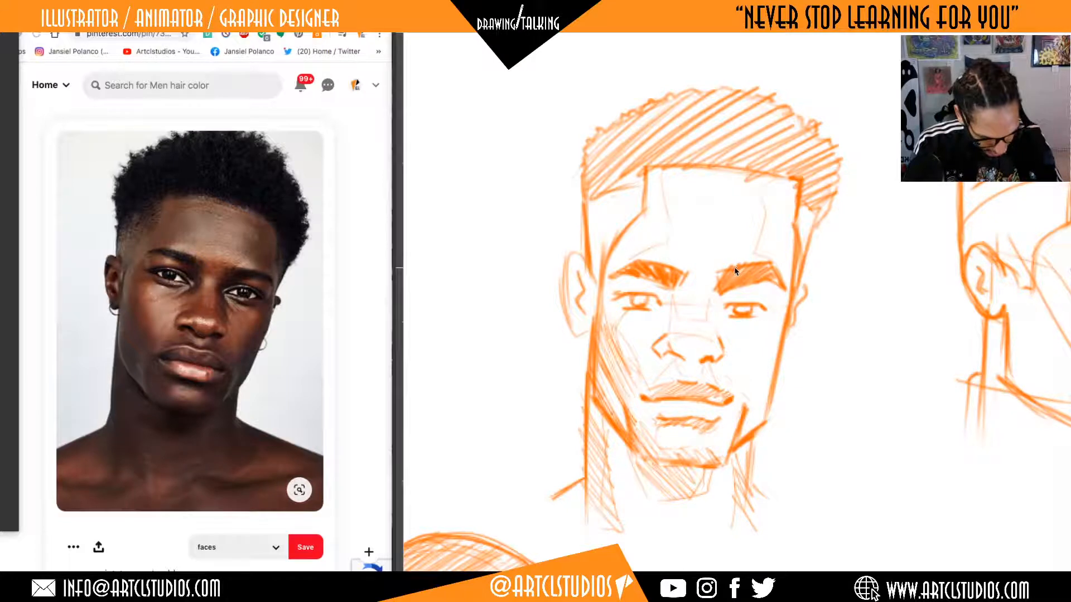
pyautogui.hotkey('ctrl', 'z')
pyautogui.hotkey('ctrl', 'z')
pyautogui.hotkey('ctrl', 'z')
pyautogui.hotkey('ctrl', 'z')
pyautogui.hotkey('ctrl', 'z')
pyautogui.hotkey('ctrl', 'z')
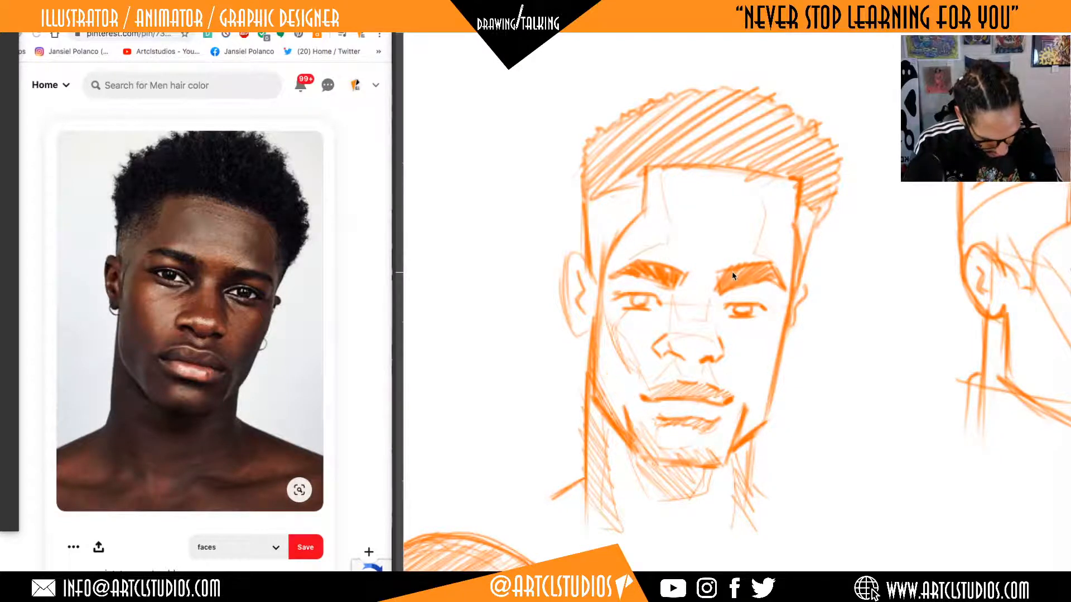
pyautogui.hotkey('ctrl', 'z')
pyautogui.hotkey('ctrl', 'z')
pyautogui.hotkey('ctrl', 'z')
pyautogui.hotkey('ctrl', 'z')
pyautogui.hotkey('ctrl', 'z')
pyautogui.hotkey('ctrl', 'z')
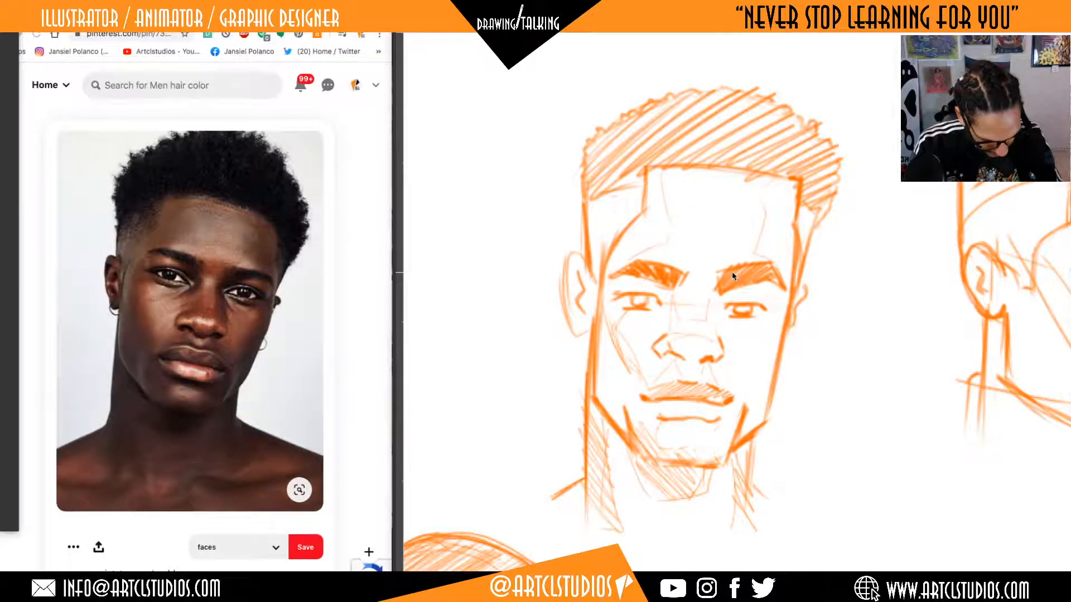
pyautogui.hotkey('ctrl', 'z')
pyautogui.hotkey('ctrl', 'z')
pyautogui.hotkey('ctrl', 'z')
pyautogui.hotkey('ctrl', 'z')
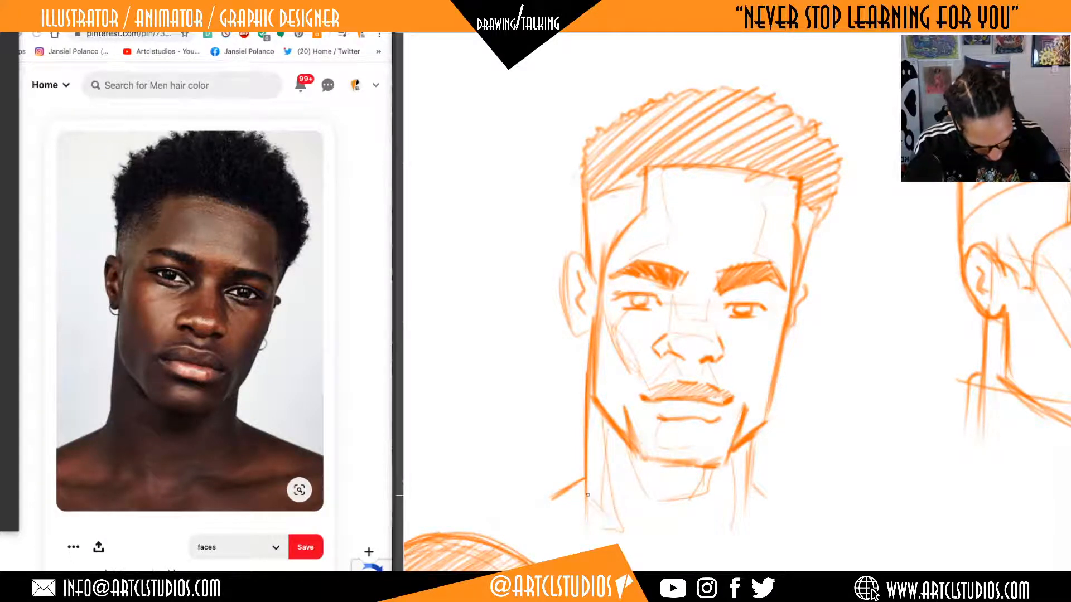
# Hatch the near-ear side of the neck and the under-chin shadow with parallel diagonal strokes.
pyautogui.moveTo(608, 513)
pyautogui.mouseDown()
pyautogui.moveTo(588, 492)
pyautogui.moveTo(590, 453)
pyautogui.mouseUp()
pyautogui.moveTo(599, 466); pyautogui.dragTo(588, 421)
pyautogui.moveTo(598, 427); pyautogui.dragTo(588, 406)
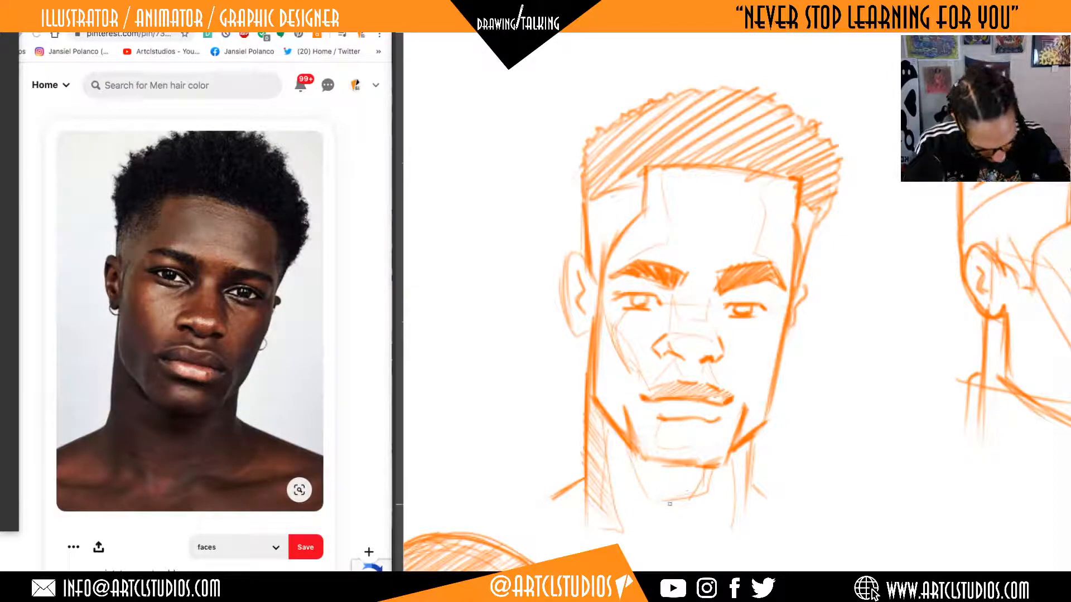
pyautogui.moveTo(675, 490); pyautogui.dragTo(646, 451)
pyautogui.moveTo(688, 491); pyautogui.dragTo(658, 462)
pyautogui.moveTo(692, 480); pyautogui.dragTo(675, 467)
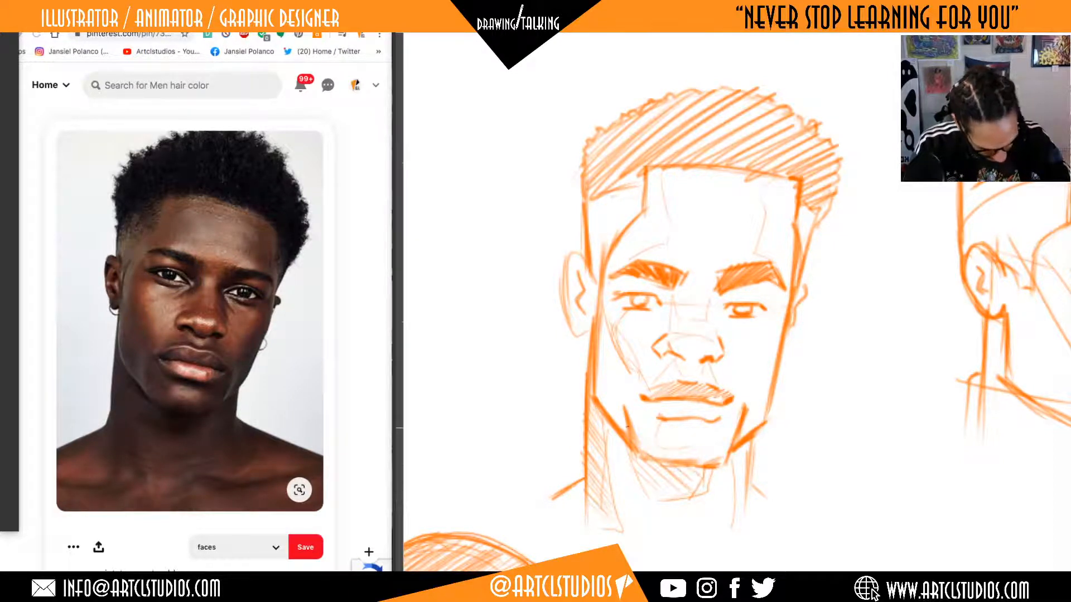
# Hatch the chin plane between the lower lip and the jawline in the same diagonal direction.
pyautogui.moveTo(634, 434); pyautogui.dragTo(656, 455)
pyautogui.moveTo(635, 428); pyautogui.dragTo(658, 441)
pyautogui.moveTo(639, 413)
pyautogui.mouseDown()
pyautogui.moveTo(694, 462)
pyautogui.moveTo(724, 452)
pyautogui.mouseUp()
pyautogui.moveTo(671, 425)
pyautogui.mouseDown()
pyautogui.moveTo(686, 436)
pyautogui.moveTo(713, 430)
pyautogui.mouseUp()
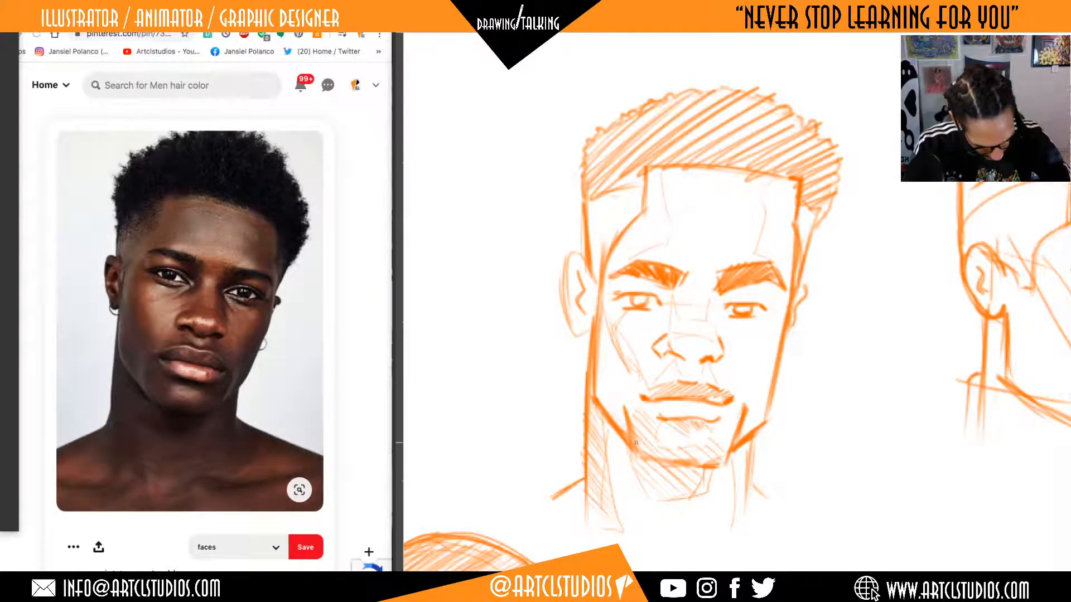
# Hatch the near-ear cheek plane from the jaw up to the outer eye, plus the bridge of the nose.
pyautogui.moveTo(600, 370); pyautogui.dragTo(630, 407)
pyautogui.moveTo(597, 343)
pyautogui.mouseDown()
pyautogui.moveTo(636, 404)
pyautogui.moveTo(636, 386)
pyautogui.mouseUp()
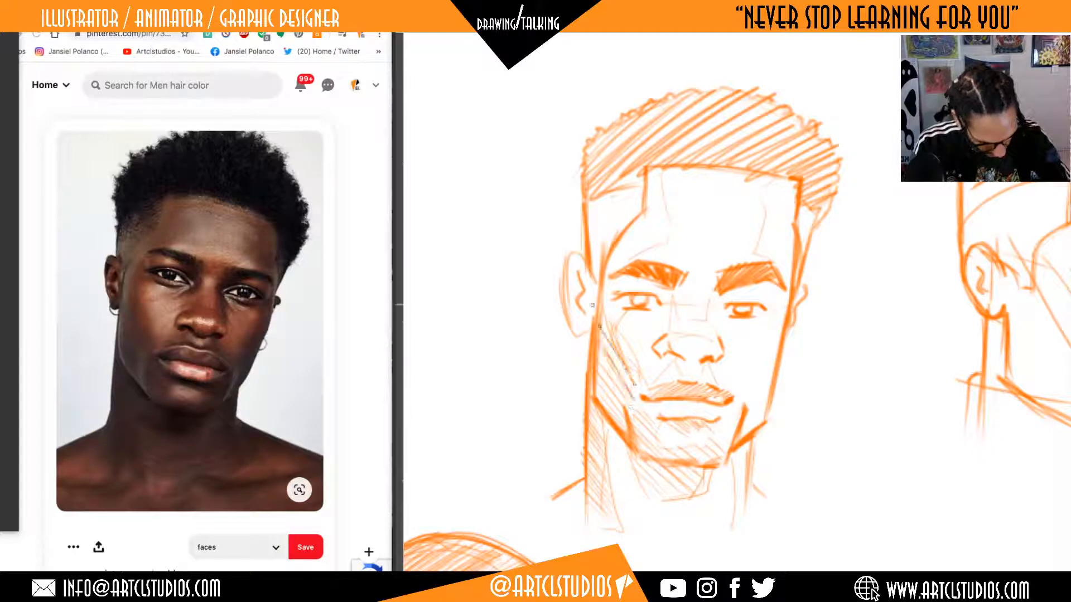
pyautogui.moveTo(599, 324); pyautogui.dragTo(614, 338)
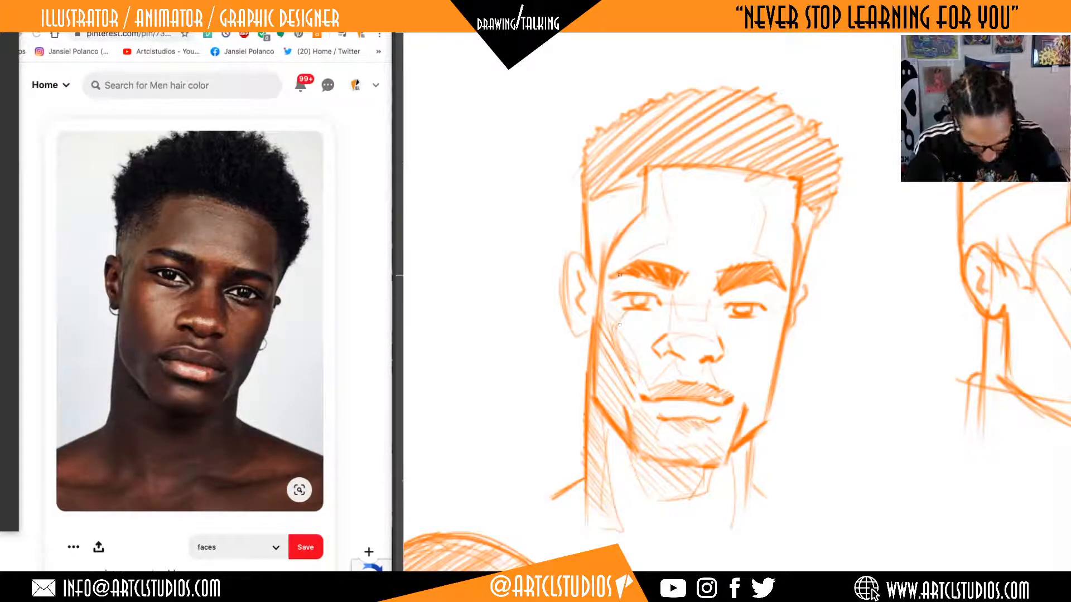
pyautogui.moveTo(604, 300); pyautogui.dragTo(619, 316)
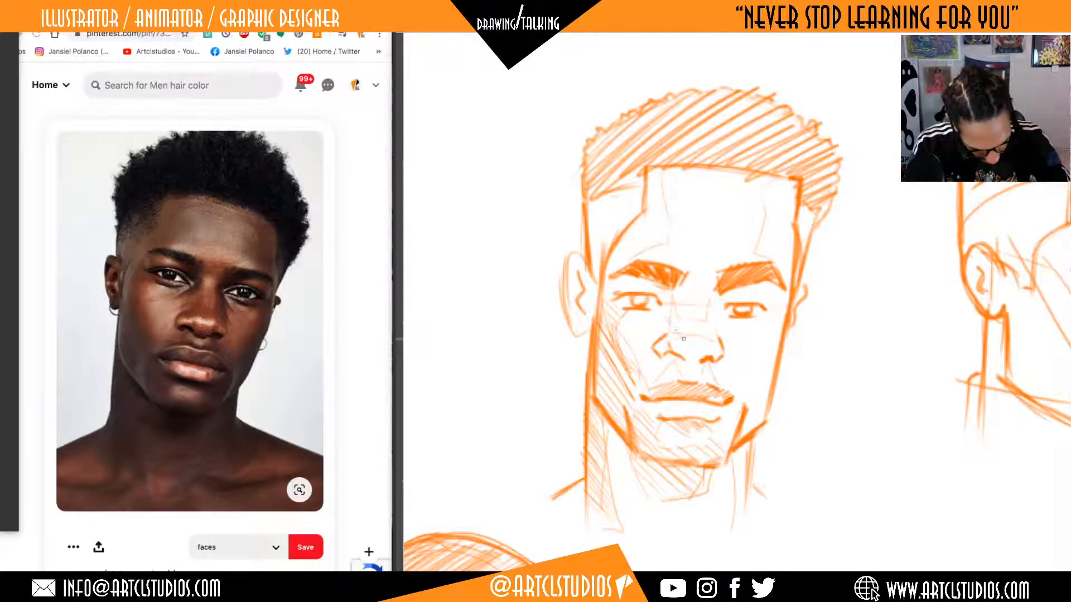
pyautogui.moveTo(673, 315); pyautogui.dragTo(695, 333)
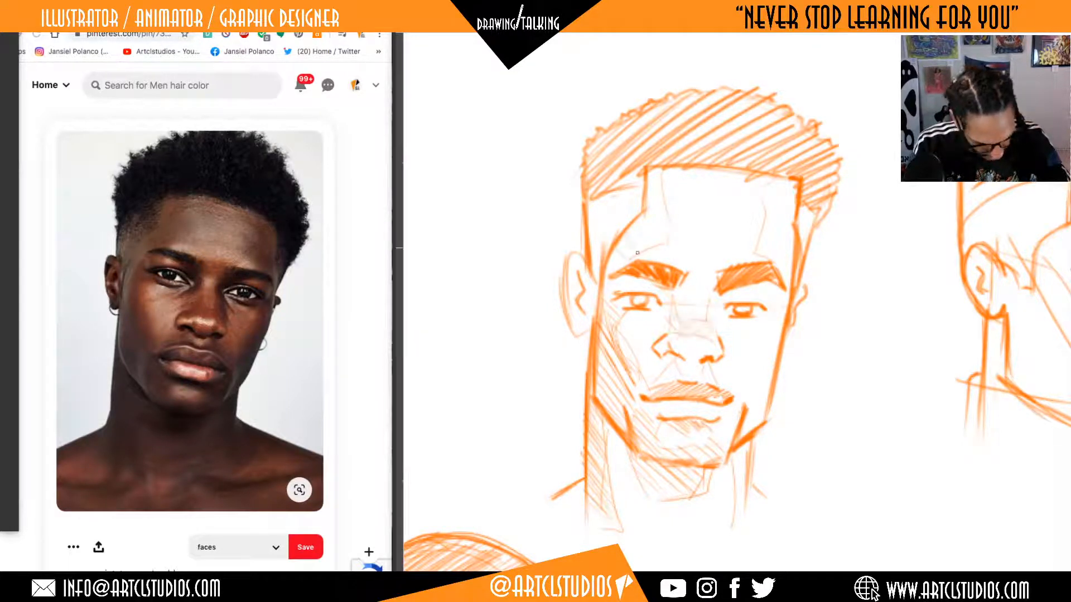
# Hatch both side planes of the forehead from above the eyebrows up to the hairline.
pyautogui.moveTo(624, 235); pyautogui.dragTo(644, 255)
pyautogui.moveTo(645, 215); pyautogui.dragTo(661, 238)
pyautogui.moveTo(650, 197); pyautogui.dragTo(665, 223)
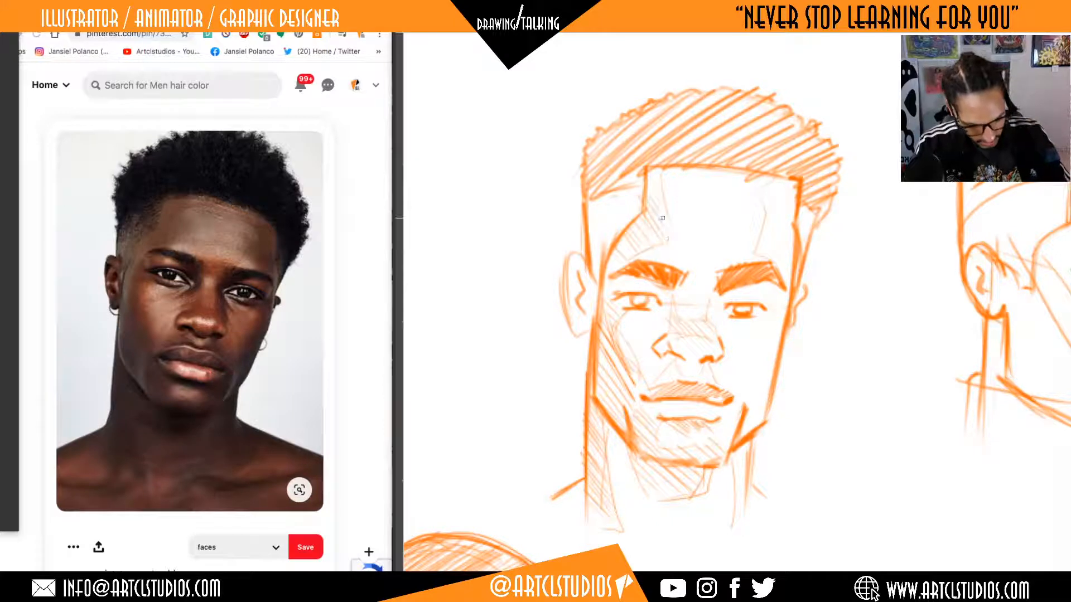
pyautogui.moveTo(652, 166); pyautogui.dragTo(668, 198)
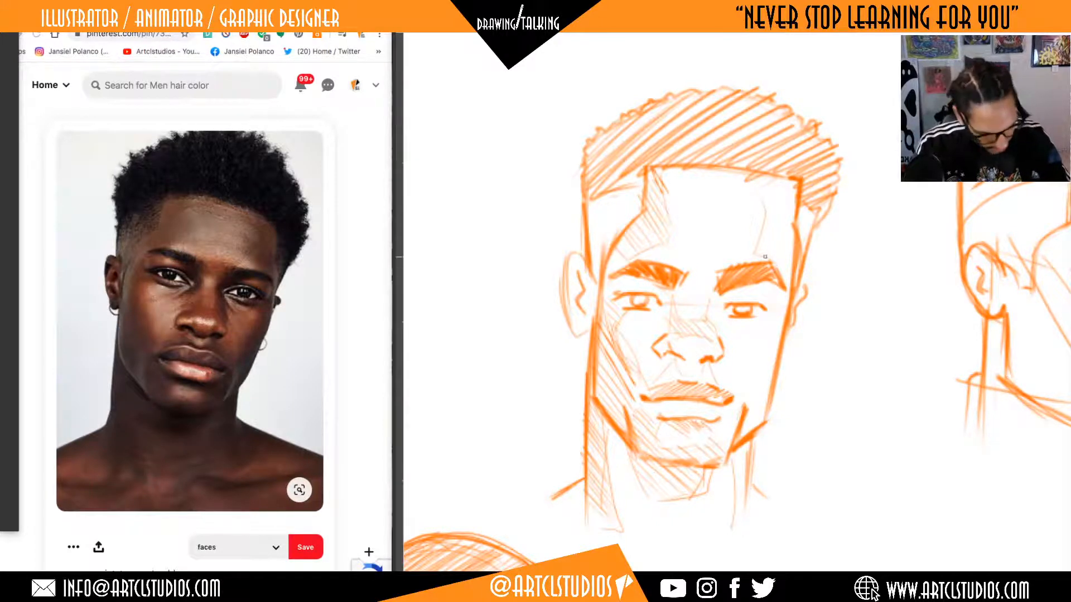
pyautogui.moveTo(757, 240)
pyautogui.mouseDown()
pyautogui.moveTo(783, 275)
pyautogui.moveTo(780, 248)
pyautogui.mouseUp()
pyautogui.moveTo(761, 192)
pyautogui.mouseDown()
pyautogui.moveTo(769, 214)
pyautogui.moveTo(786, 212)
pyautogui.mouseUp()
pyautogui.moveTo(773, 173); pyautogui.dragTo(785, 200)
# Hatch the area between nose and upper lip, and darken the inner corners and irises of both eyes.
pyautogui.moveTo(793, 390); pyautogui.dragTo(785, 378)
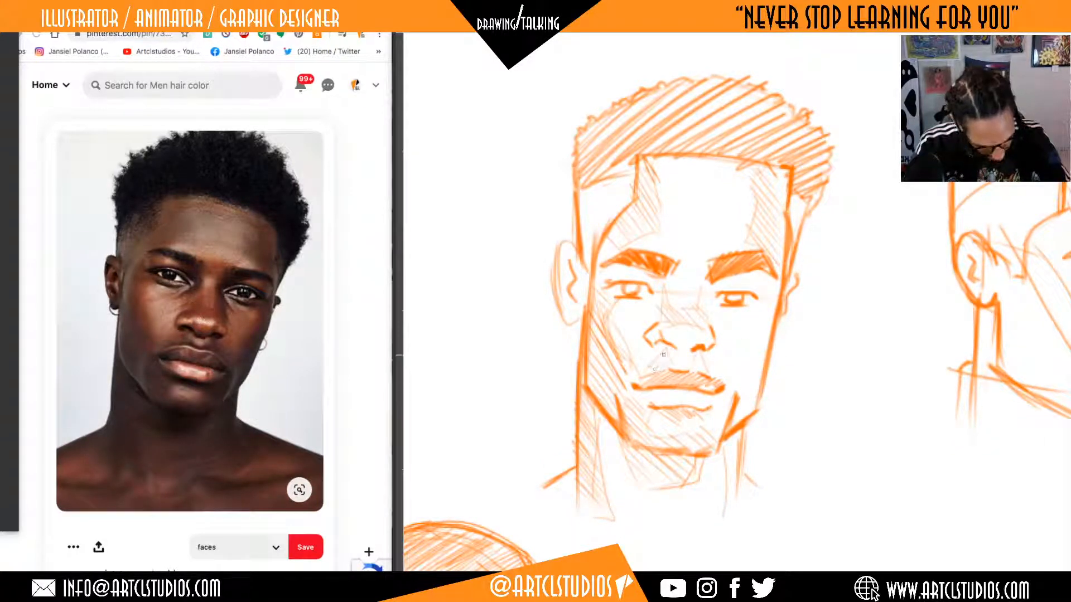
pyautogui.moveTo(699, 363); pyautogui.dragTo(711, 369)
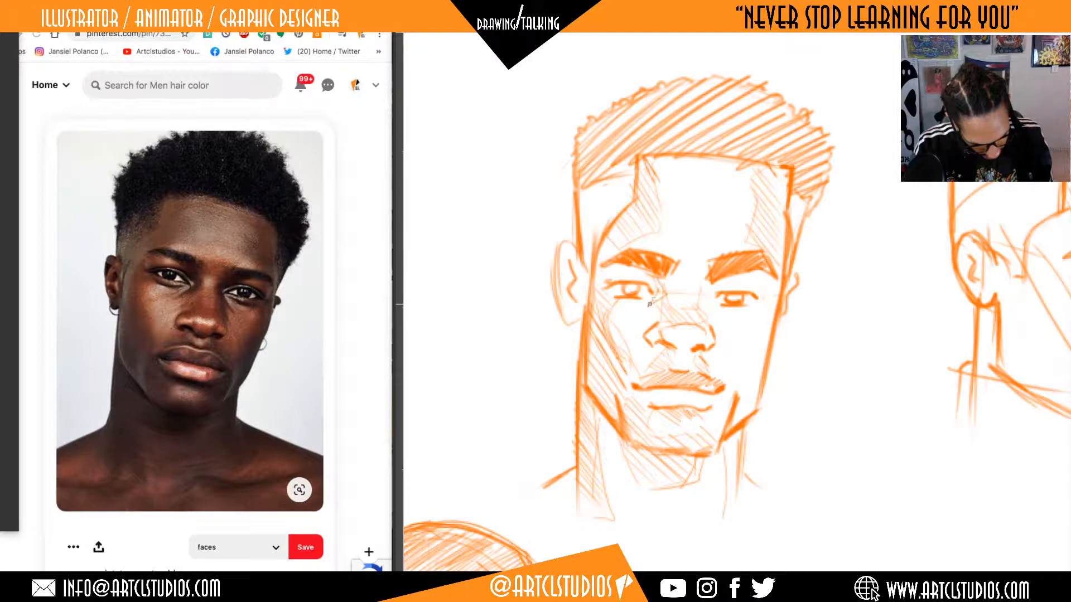
pyautogui.moveTo(654, 298); pyautogui.dragTo(659, 282)
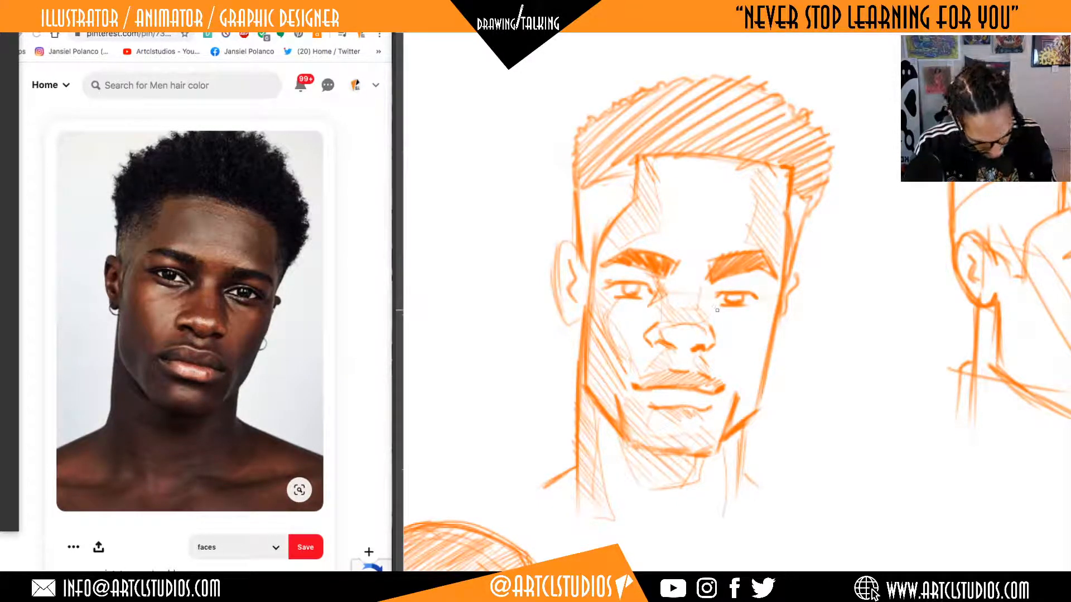
pyautogui.moveTo(723, 286)
pyautogui.mouseDown()
pyautogui.moveTo(730, 280)
pyautogui.moveTo(714, 286)
pyautogui.moveTo(715, 309)
pyautogui.moveTo(711, 298)
pyautogui.mouseUp()
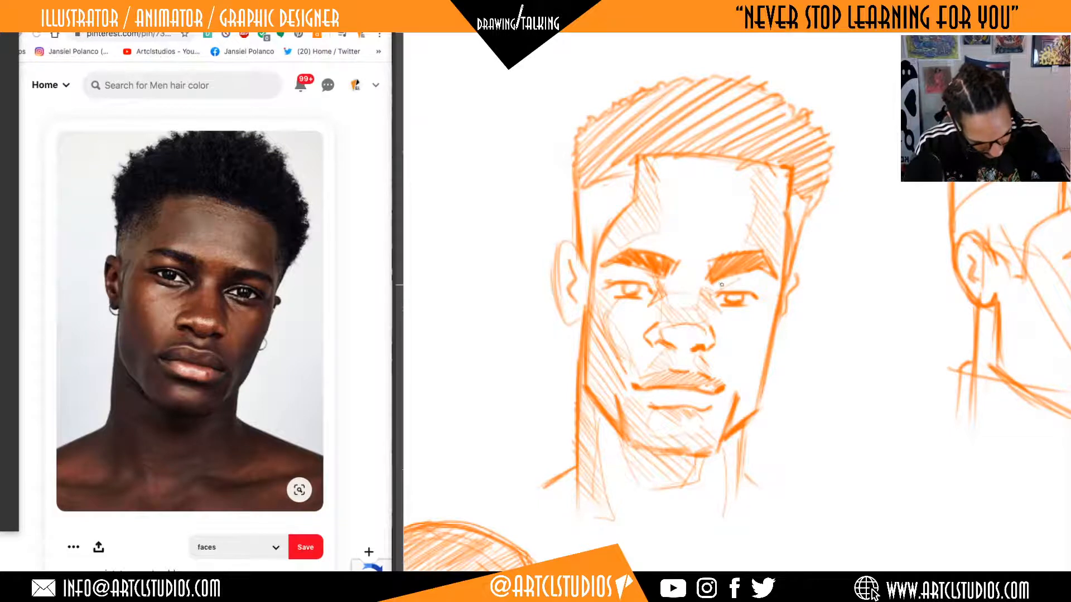
pyautogui.moveTo(633, 291); pyautogui.dragTo(633, 290)
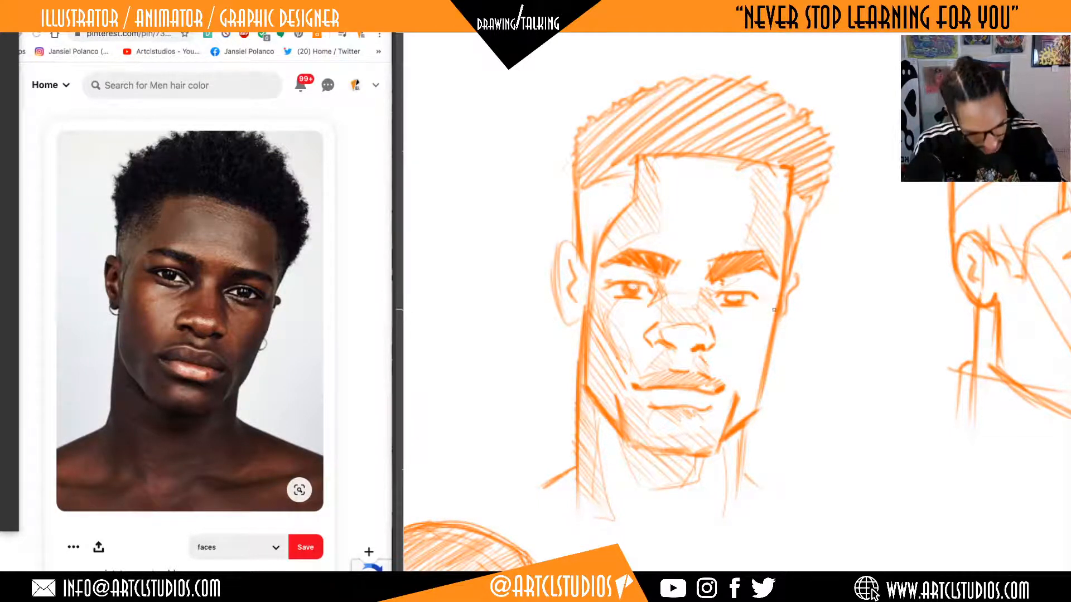
pyautogui.moveTo(741, 296); pyautogui.dragTo(731, 301)
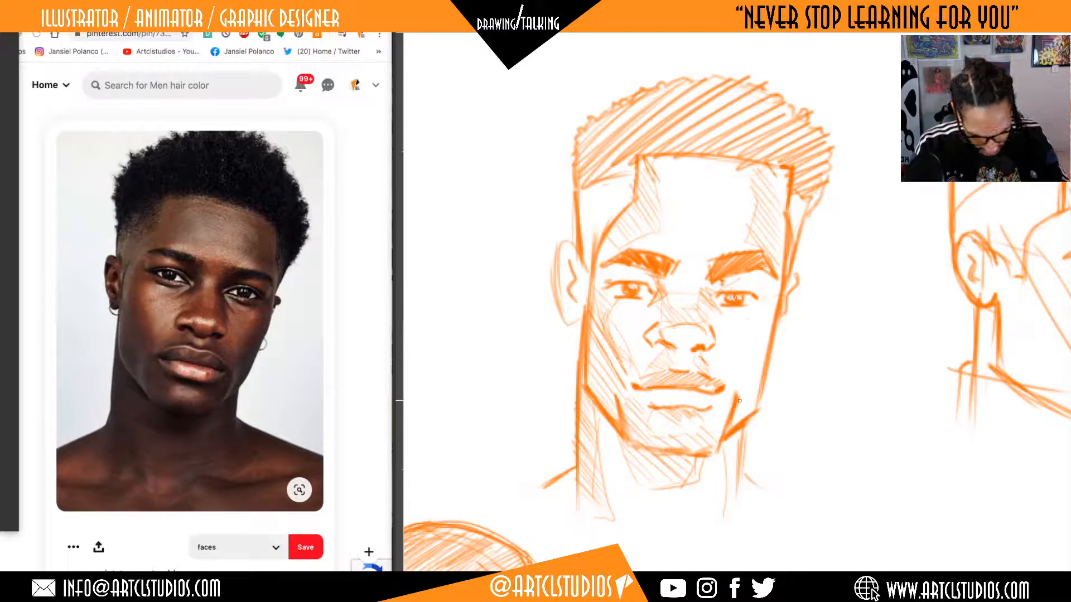
# Outline the far cheek's shadow plane from beside the mouth up to the outer eye and hatch it.
pyautogui.moveTo(736, 380)
pyautogui.mouseDown()
pyautogui.moveTo(765, 320)
pyautogui.moveTo(771, 276)
pyautogui.mouseUp()
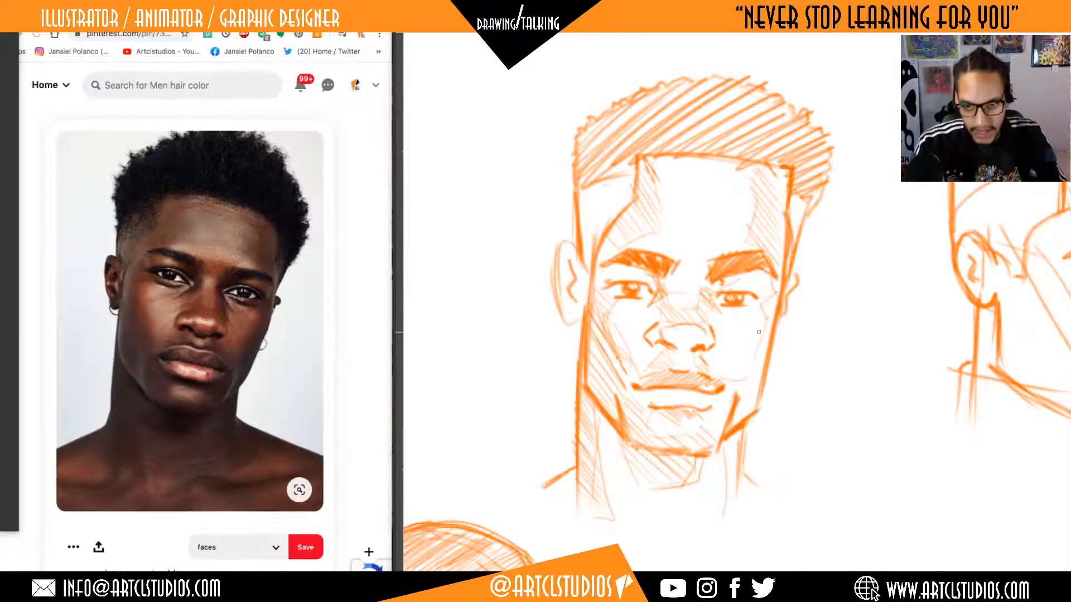
pyautogui.moveTo(756, 344)
pyautogui.mouseDown()
pyautogui.moveTo(742, 408)
pyautogui.moveTo(769, 374)
pyautogui.mouseUp()
pyautogui.moveTo(765, 343)
pyautogui.mouseDown()
pyautogui.moveTo(774, 361)
pyautogui.moveTo(776, 308)
pyautogui.mouseUp()
# Shade the near-ear temple fade and cross-hatch the hair above it with opposing diagonal strokes.
pyautogui.moveTo(830, 316)
pyautogui.mouseDown()
pyautogui.moveTo(842, 381)
pyautogui.moveTo(778, 427)
pyautogui.mouseUp()
pyautogui.moveTo(843, 378)
pyautogui.mouseDown()
pyautogui.moveTo(809, 406)
pyautogui.moveTo(837, 385)
pyautogui.moveTo(808, 390)
pyautogui.moveTo(825, 396)
pyautogui.mouseUp()
pyautogui.moveTo(812, 388); pyautogui.dragTo(824, 388)
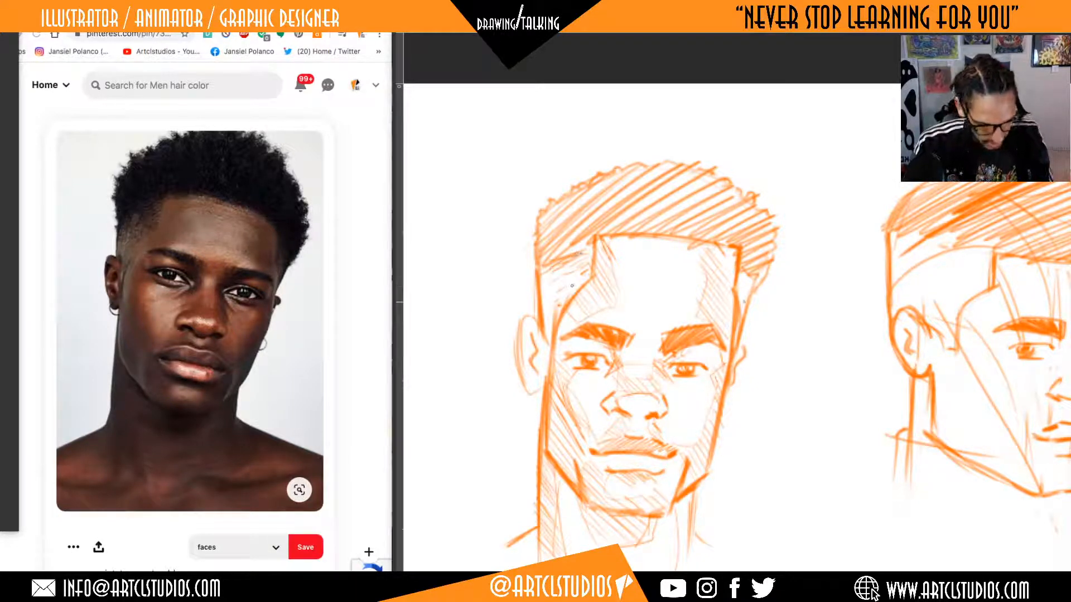
pyautogui.moveTo(539, 231); pyautogui.dragTo(560, 253)
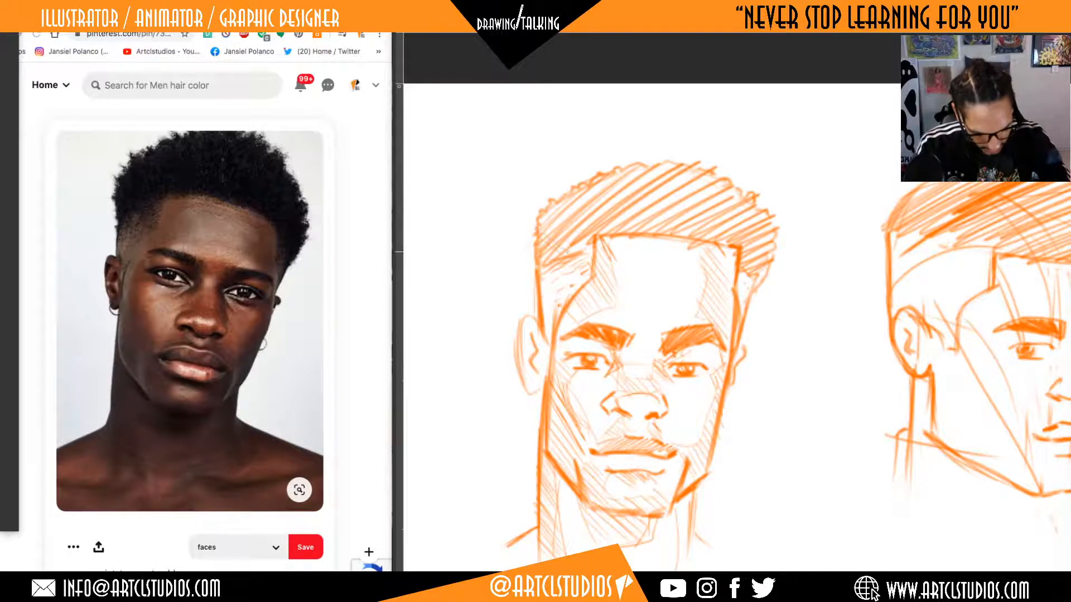
pyautogui.moveTo(543, 212); pyautogui.dragTo(588, 244)
pyautogui.moveTo(560, 196)
pyautogui.mouseDown()
pyautogui.moveTo(605, 241)
pyautogui.moveTo(623, 231)
pyautogui.mouseUp()
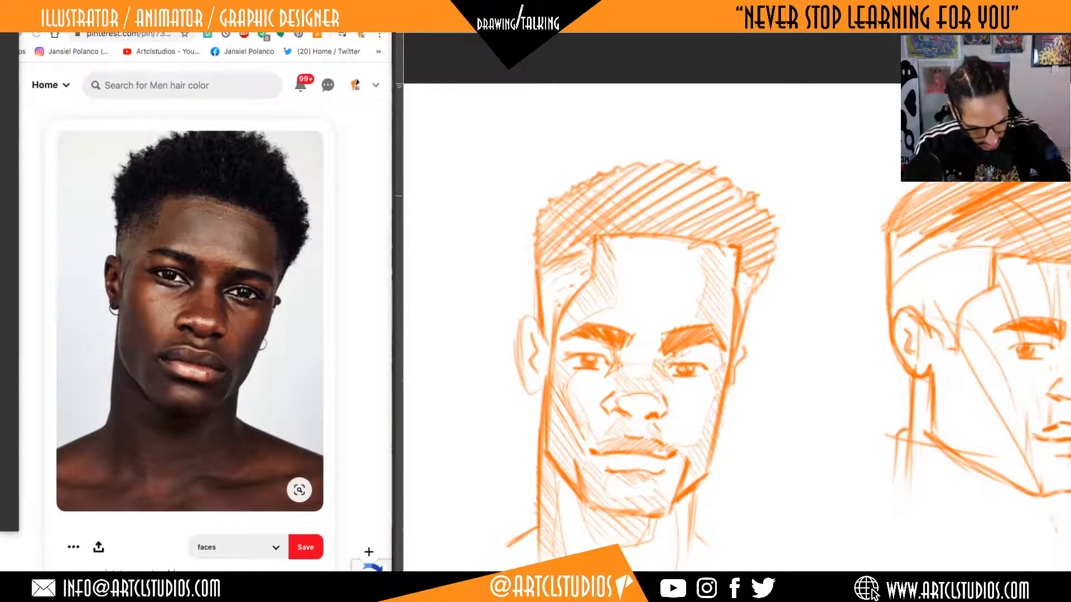
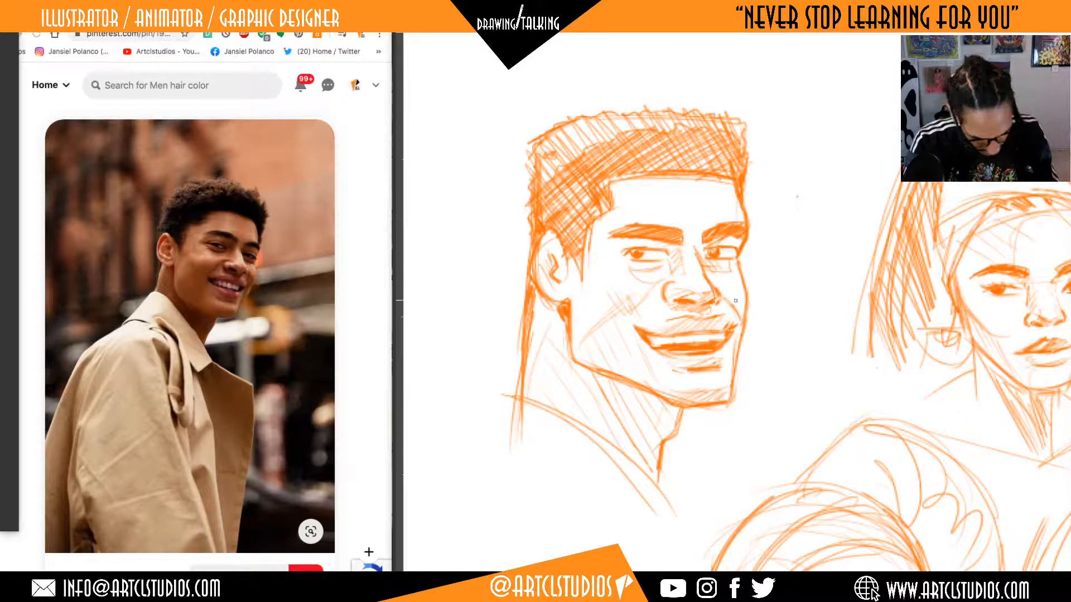
# Mark the smile folds beside the mouth and outline the near cheek's shadow plane on the smiling man's head.
pyautogui.moveTo(726, 305); pyautogui.dragTo(722, 313)
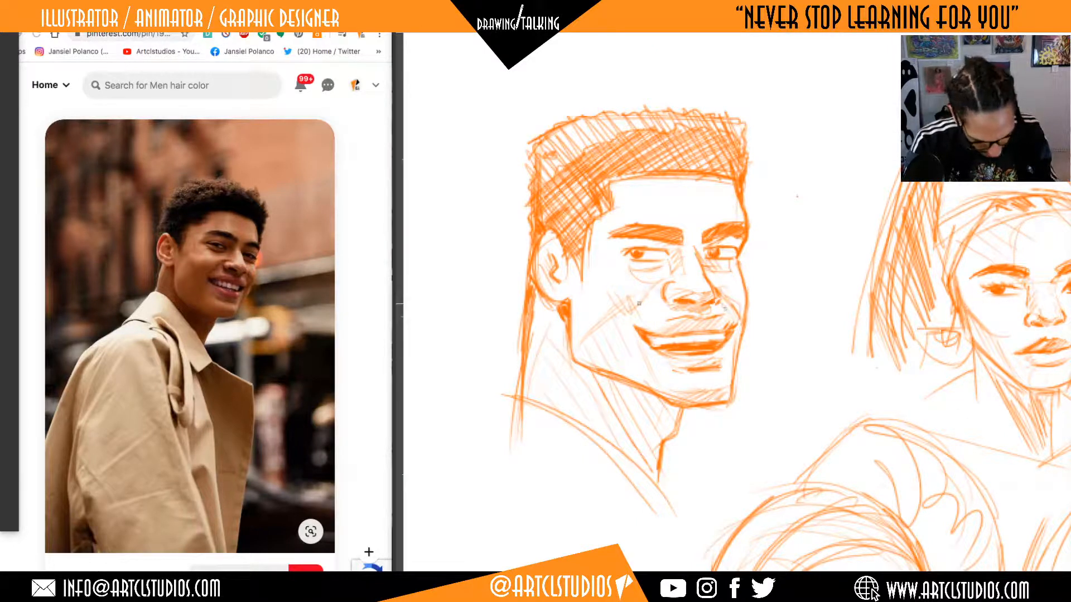
pyautogui.moveTo(641, 323); pyautogui.dragTo(667, 303)
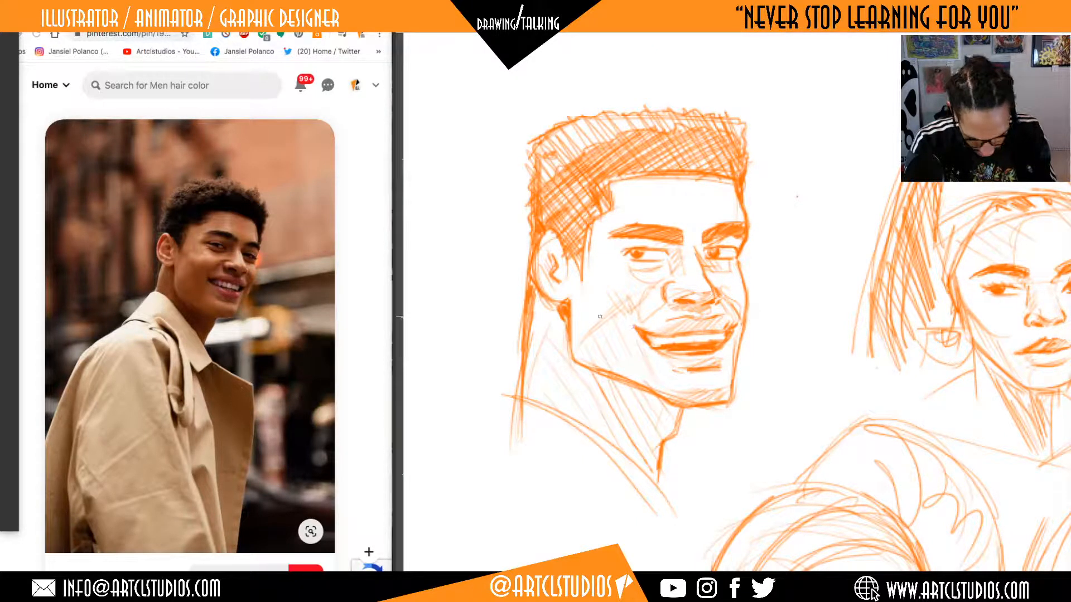
pyautogui.moveTo(601, 316)
pyautogui.mouseDown()
pyautogui.moveTo(637, 329)
pyautogui.moveTo(644, 387)
pyautogui.mouseUp()
pyautogui.moveTo(600, 331); pyautogui.dragTo(591, 358)
pyautogui.moveTo(622, 301); pyautogui.dragTo(598, 336)
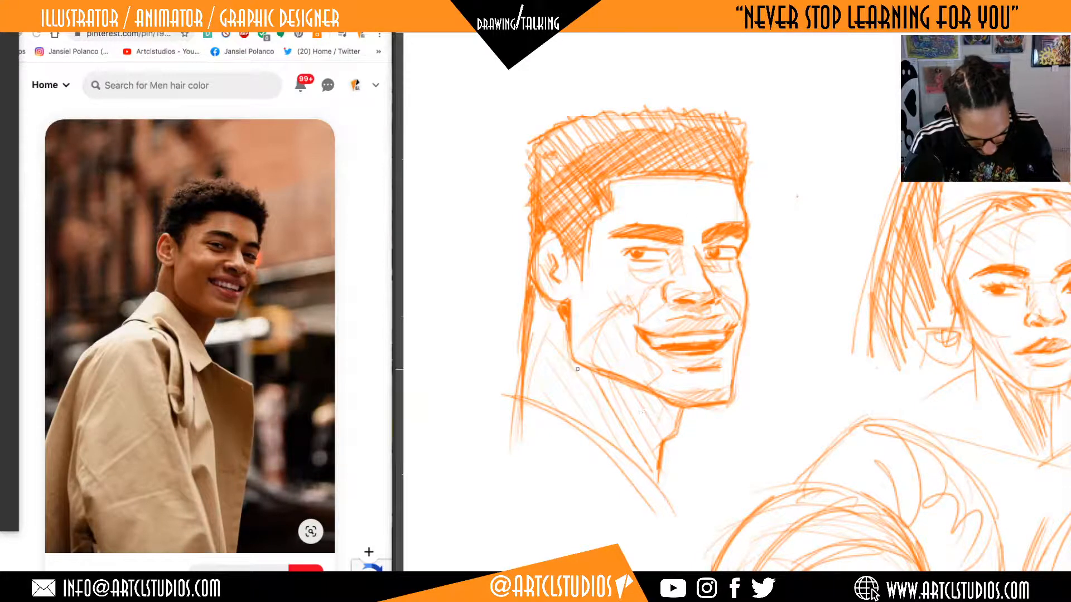
# Sketch the jaw's cast shadow across the neck and restate the contour of the far cheek.
pyautogui.moveTo(597, 389); pyautogui.dragTo(638, 473)
pyautogui.moveTo(681, 415); pyautogui.dragTo(651, 427)
pyautogui.moveTo(735, 278); pyautogui.dragTo(756, 338)
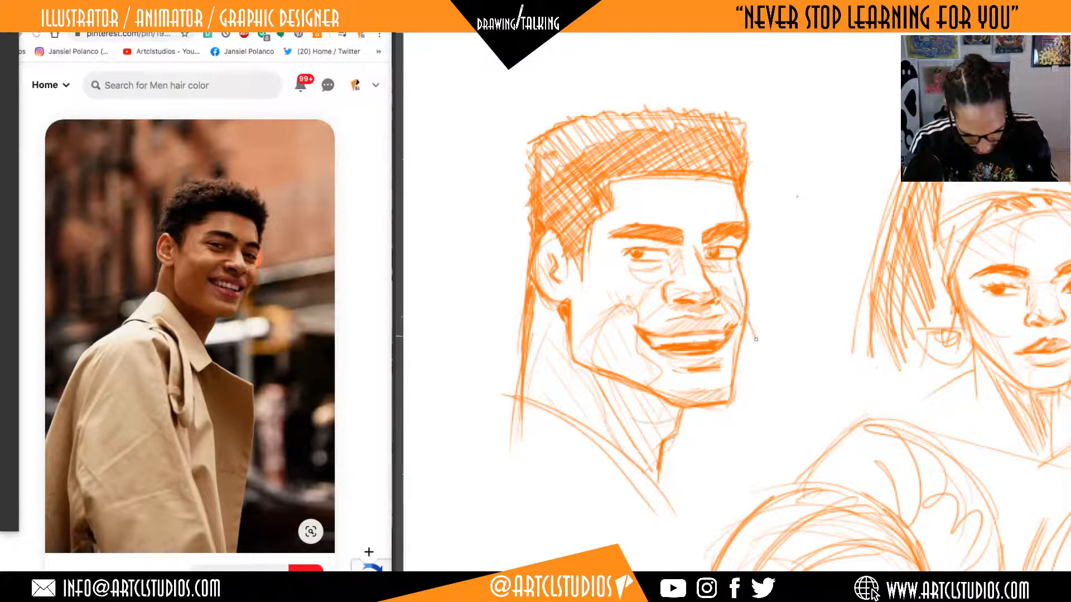
# Hatch the middle of the forehead with light strokes from the hairline down to between the eyebrows.
pyautogui.scroll(3, 783, 254)
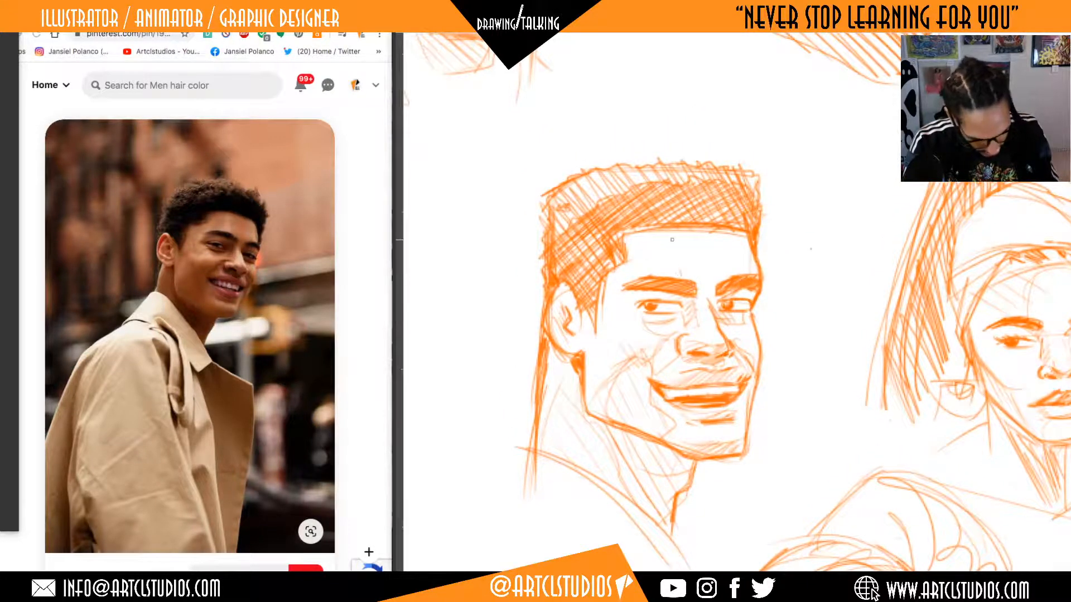
pyautogui.moveTo(672, 251); pyautogui.dragTo(681, 269)
pyautogui.moveTo(720, 233)
pyautogui.mouseDown()
pyautogui.moveTo(731, 271)
pyautogui.moveTo(700, 306)
pyautogui.moveTo(686, 261)
pyautogui.moveTo(725, 272)
pyautogui.mouseUp()
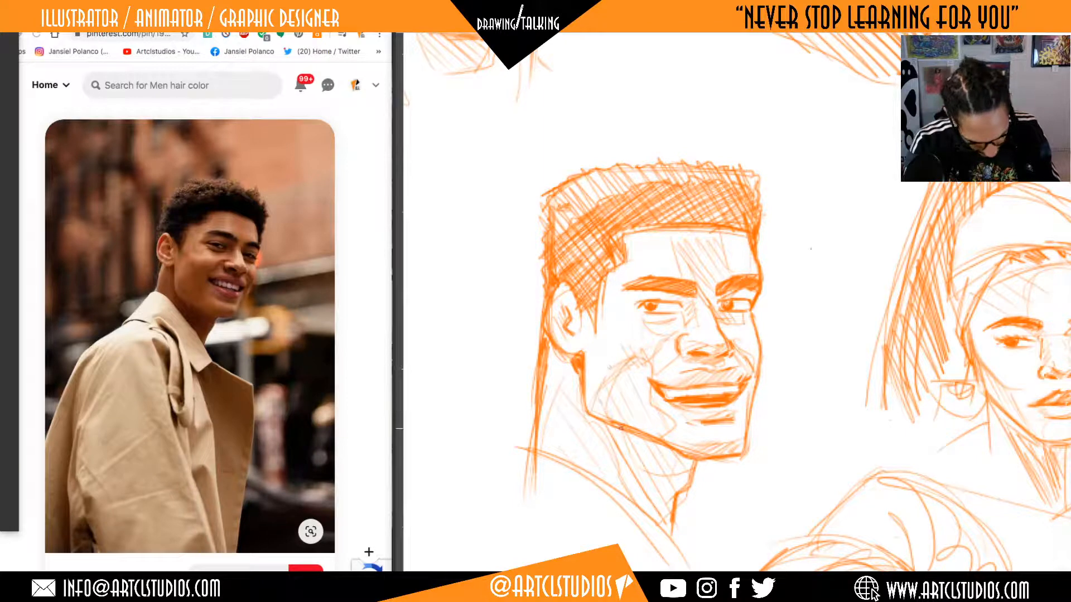
# Fill the near cheek's shadow plane with parallel diagonal hatching and darken the near nostril.
pyautogui.moveTo(606, 402); pyautogui.dragTo(636, 427)
pyautogui.moveTo(630, 387); pyautogui.dragTo(650, 417)
pyautogui.moveTo(621, 365)
pyautogui.mouseDown()
pyautogui.moveTo(651, 402)
pyautogui.moveTo(648, 415)
pyautogui.mouseUp()
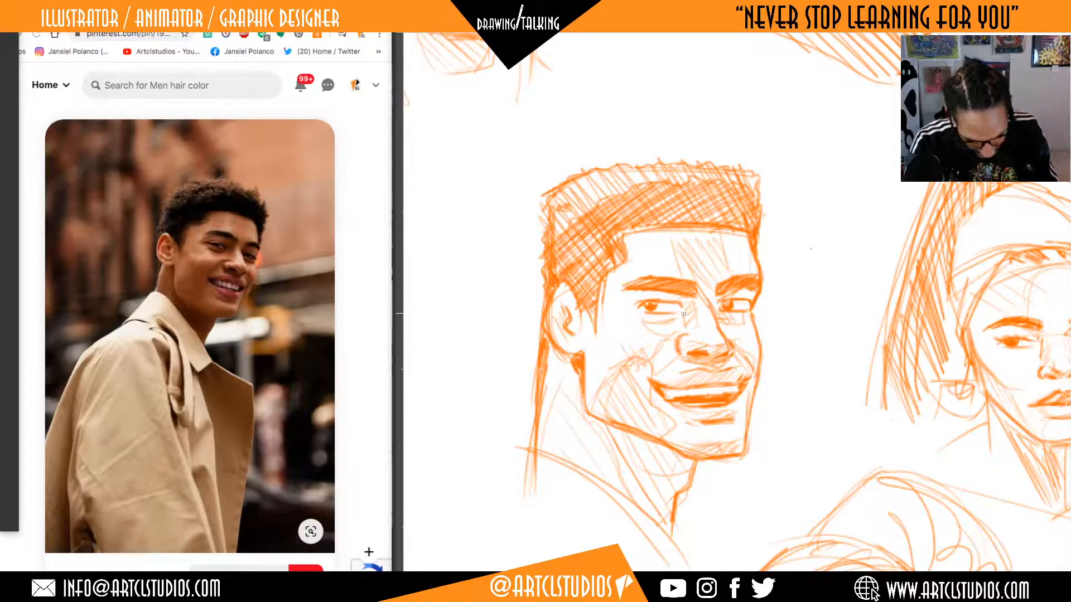
pyautogui.moveTo(685, 358); pyautogui.dragTo(703, 362)
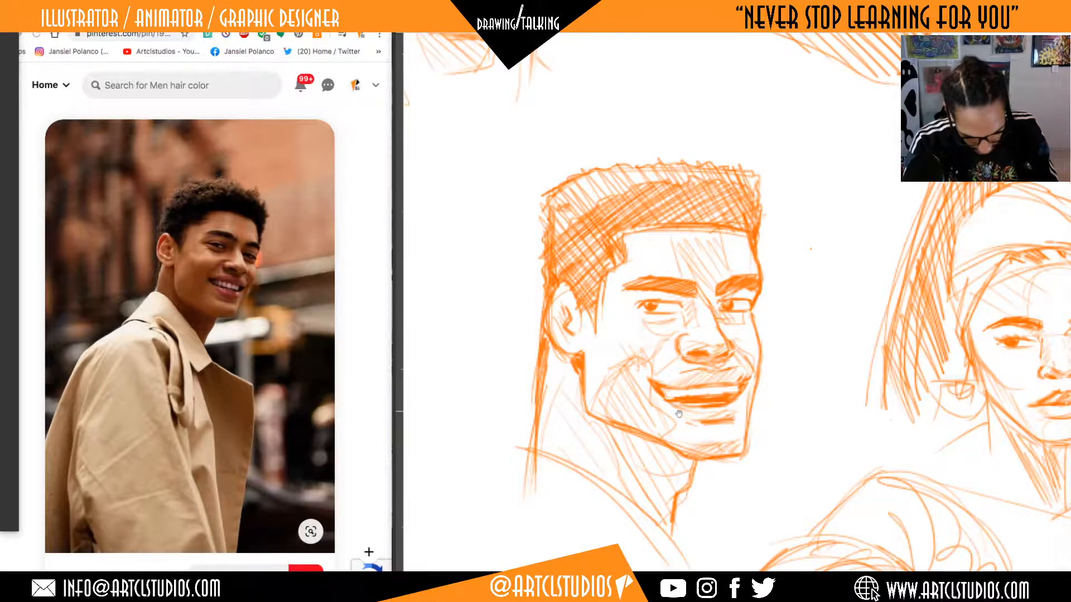
# Hatch the neck below the jaw with parallel diagonal strokes from behind the jaw to the throat.
pyautogui.moveTo(678, 415); pyautogui.dragTo(687, 387)
pyautogui.moveTo(632, 449); pyautogui.dragTo(630, 413)
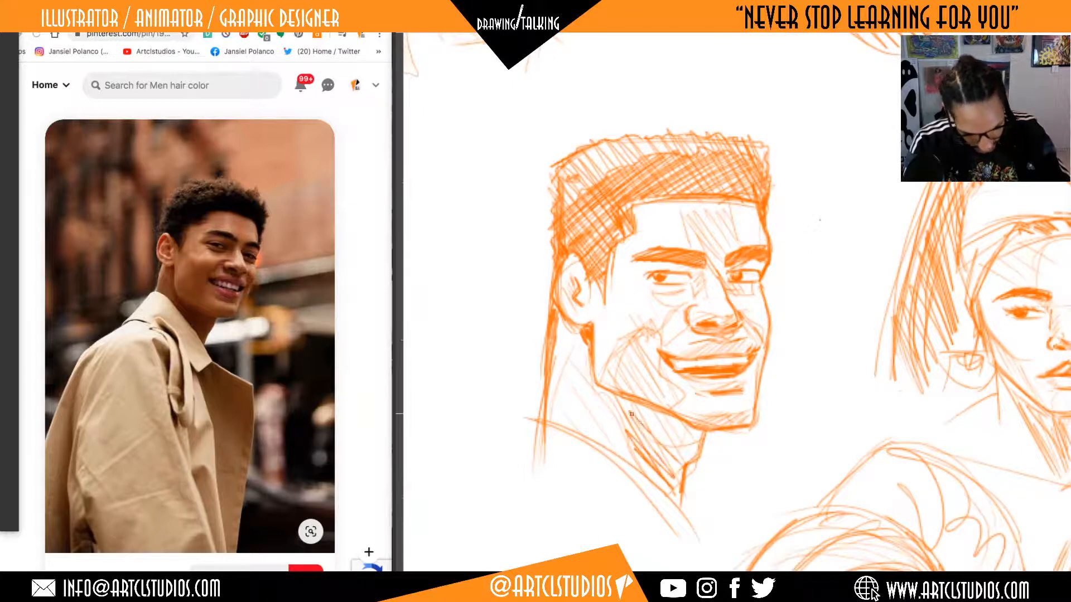
pyautogui.moveTo(556, 394); pyautogui.dragTo(592, 438)
pyautogui.moveTo(559, 384); pyautogui.dragTo(629, 462)
pyautogui.moveTo(577, 366); pyautogui.dragTo(628, 449)
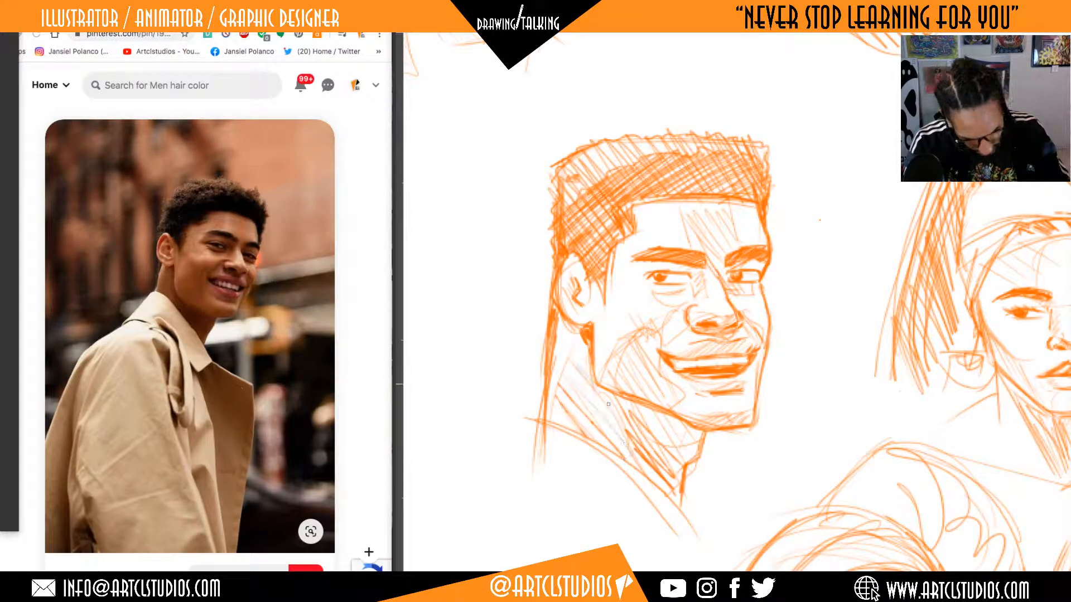
pyautogui.moveTo(598, 389); pyautogui.dragTo(623, 426)
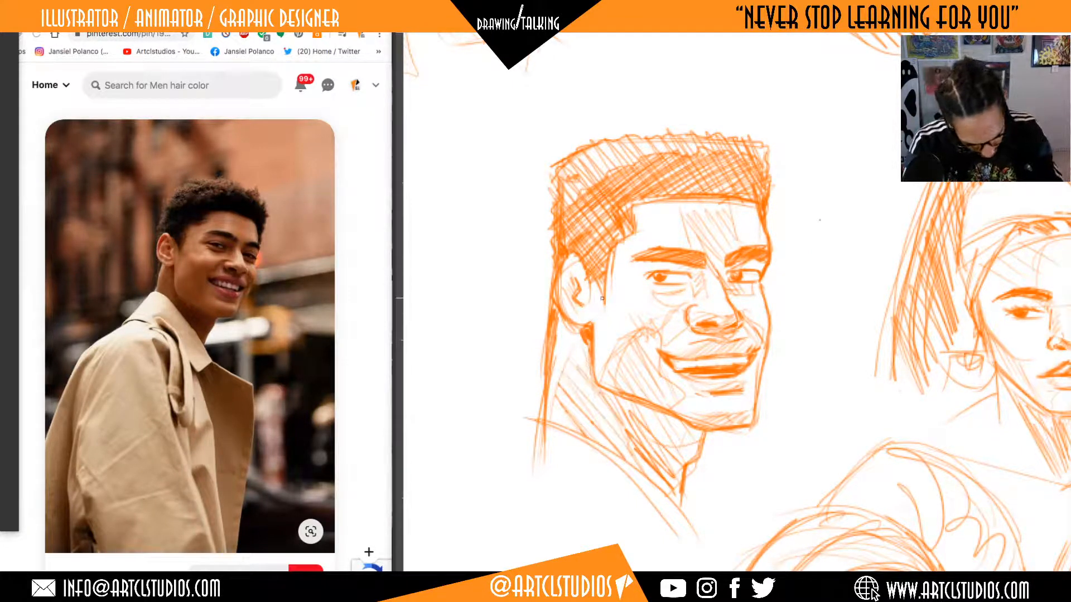
# Hatch below the cheekbone from the ear toward the nose, and shade the area beneath the near eye.
pyautogui.moveTo(602, 300); pyautogui.dragTo(628, 332)
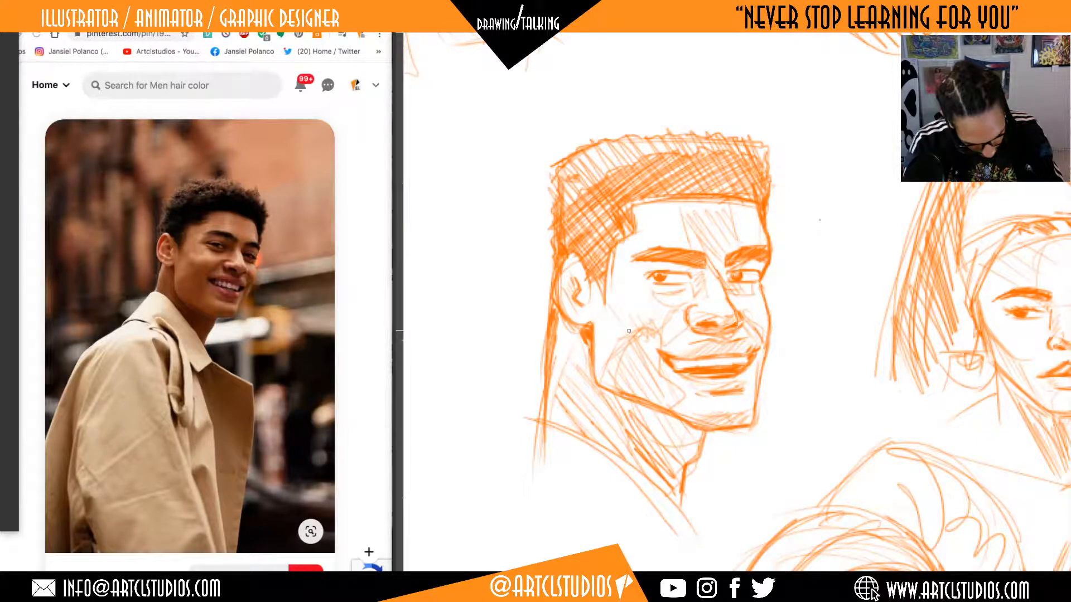
pyautogui.moveTo(609, 297)
pyautogui.mouseDown()
pyautogui.moveTo(653, 341)
pyautogui.moveTo(633, 337)
pyautogui.moveTo(649, 342)
pyautogui.mouseUp()
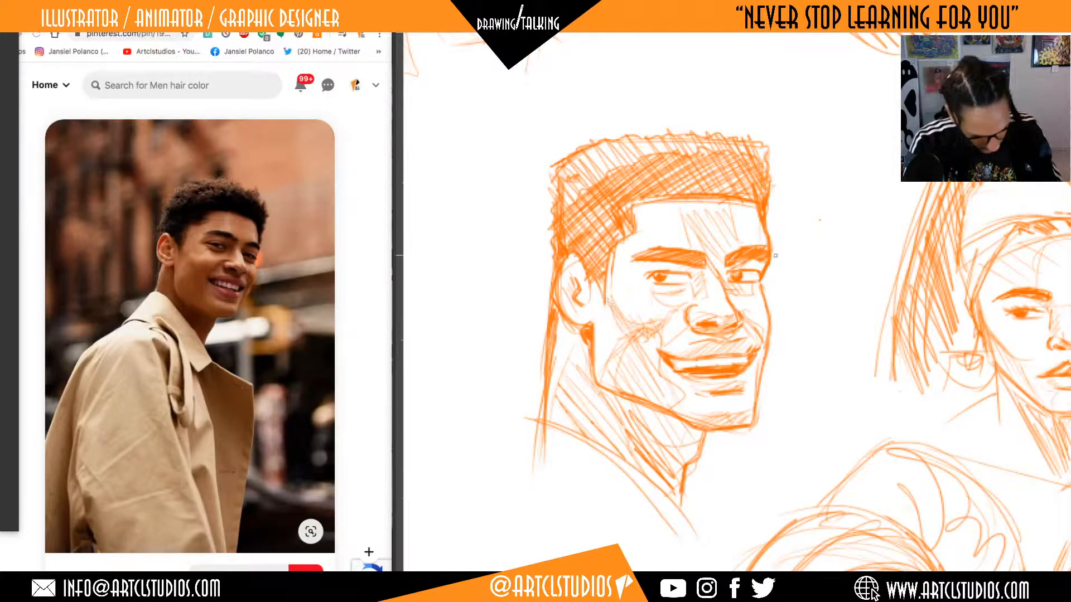
pyautogui.scroll(1, 785, 273)
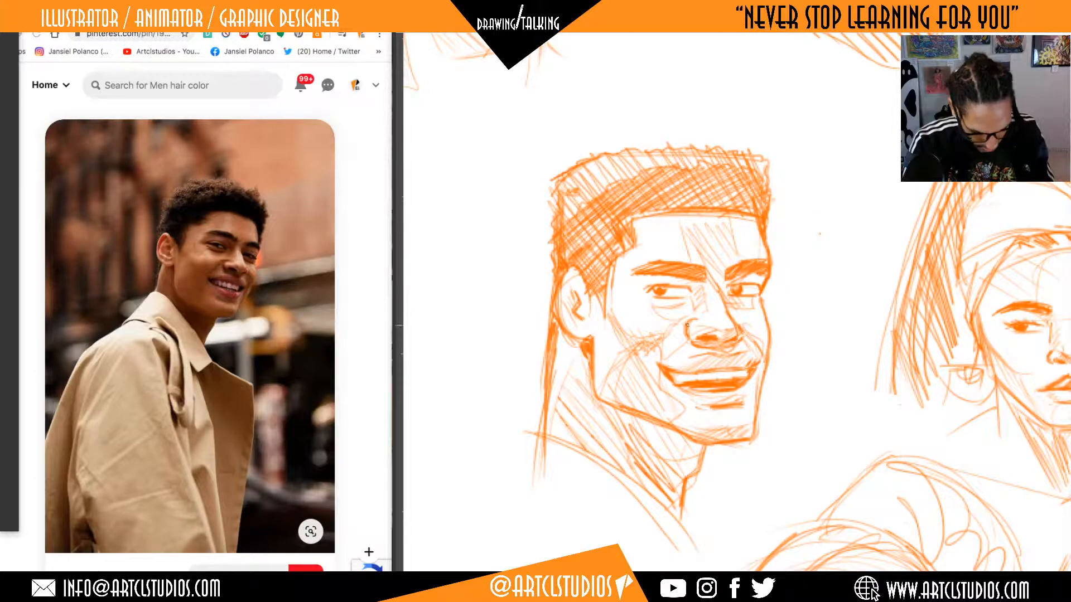
pyautogui.moveTo(680, 337); pyautogui.dragTo(690, 316)
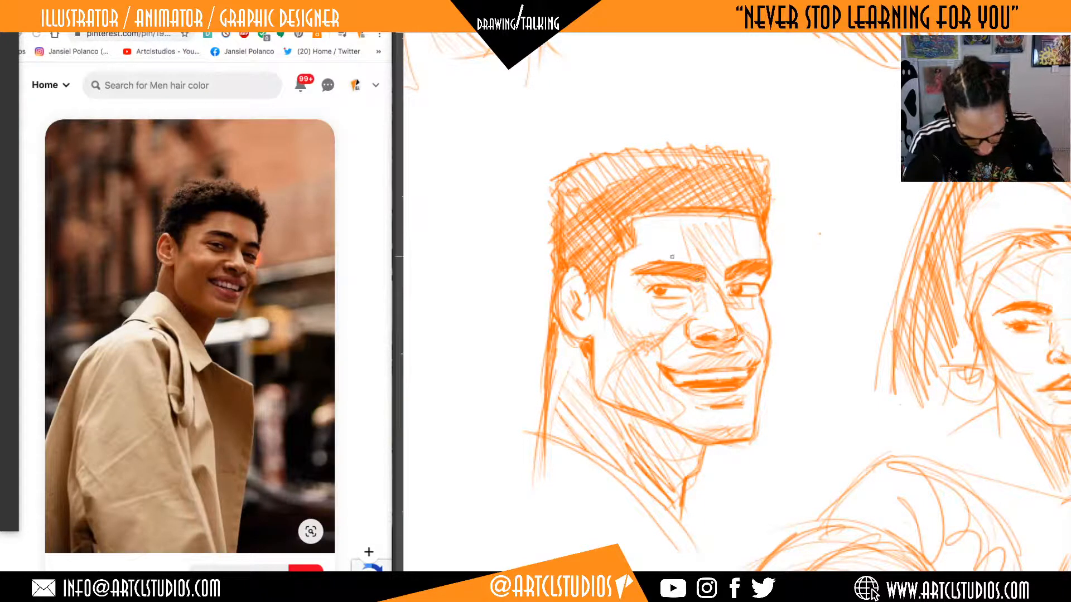
pyautogui.moveTo(650, 301); pyautogui.dragTo(673, 308)
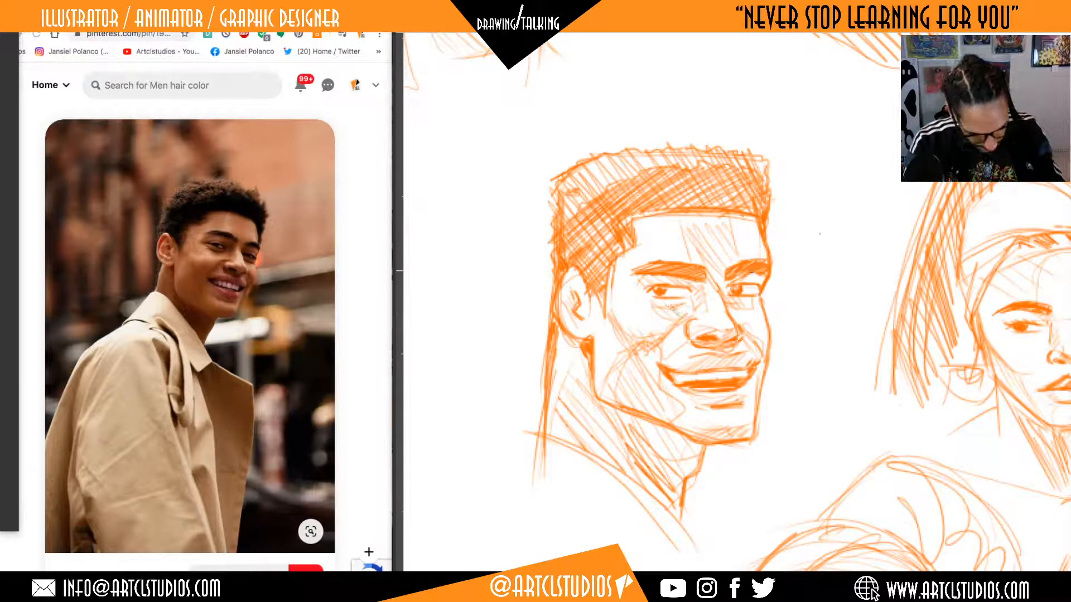
# Hatch the near side plane of the forehead and strengthen the far jaw contour down to the chin.
pyautogui.moveTo(670, 217)
pyautogui.mouseDown()
pyautogui.moveTo(668, 250)
pyautogui.moveTo(633, 223)
pyautogui.moveTo(643, 255)
pyautogui.moveTo(666, 239)
pyautogui.mouseUp()
pyautogui.moveTo(782, 240)
pyautogui.mouseDown()
pyautogui.moveTo(770, 242)
pyautogui.moveTo(777, 223)
pyautogui.mouseUp()
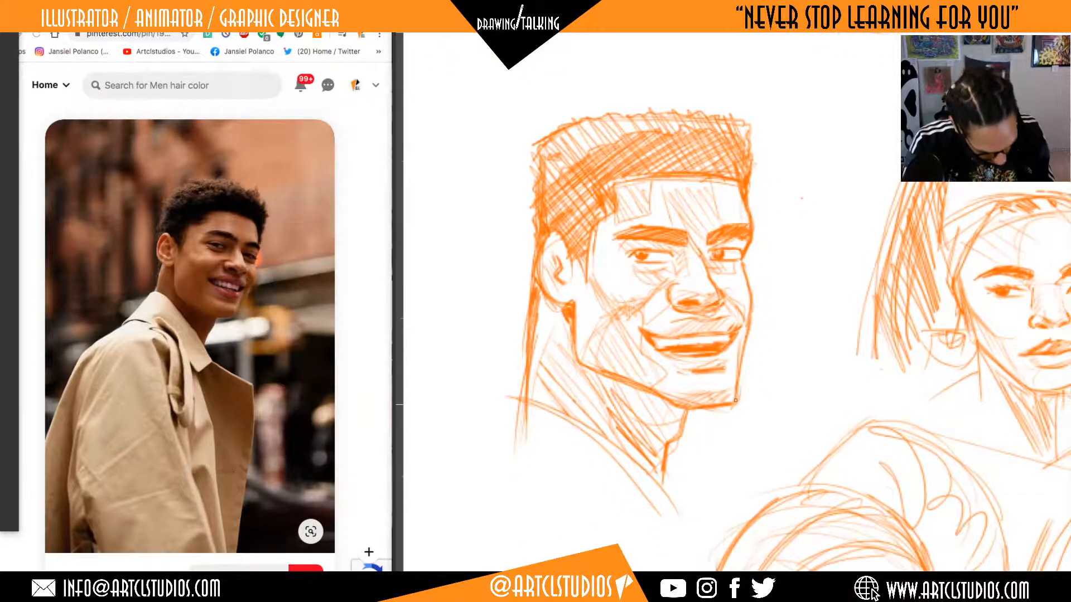
pyautogui.moveTo(743, 344); pyautogui.dragTo(734, 404)
pyautogui.moveTo(746, 323)
pyautogui.mouseDown()
pyautogui.moveTo(735, 401)
pyautogui.moveTo(741, 356)
pyautogui.mouseUp()
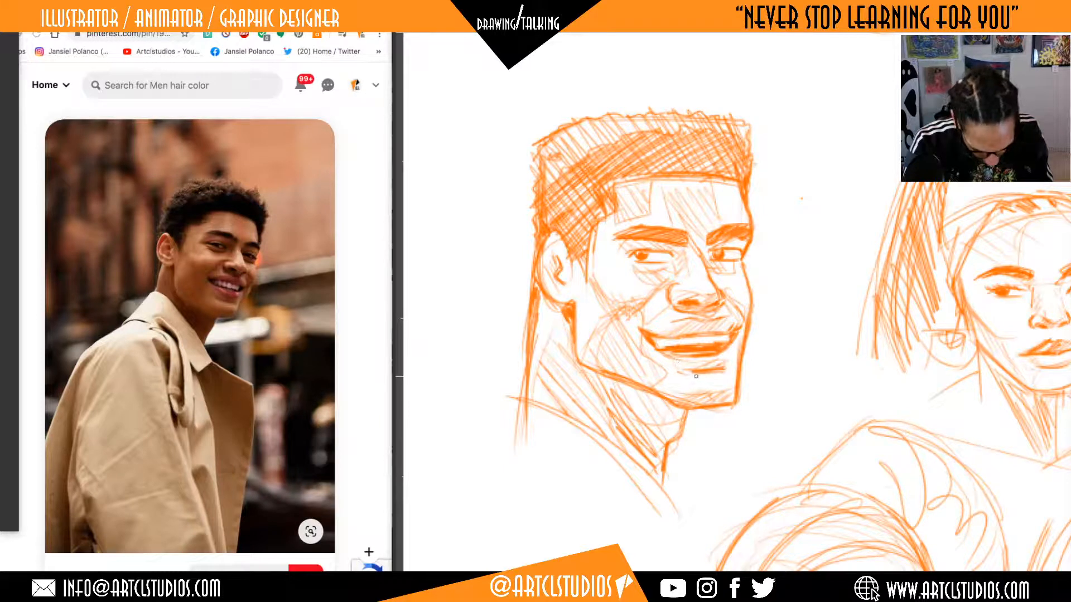
# Shade beneath the lower lip and refine the mouth line and upper lip of the smile.
pyautogui.moveTo(674, 373)
pyautogui.mouseDown()
pyautogui.moveTo(724, 375)
pyautogui.moveTo(709, 379)
pyautogui.moveTo(725, 374)
pyautogui.moveTo(724, 359)
pyautogui.moveTo(672, 365)
pyautogui.mouseUp()
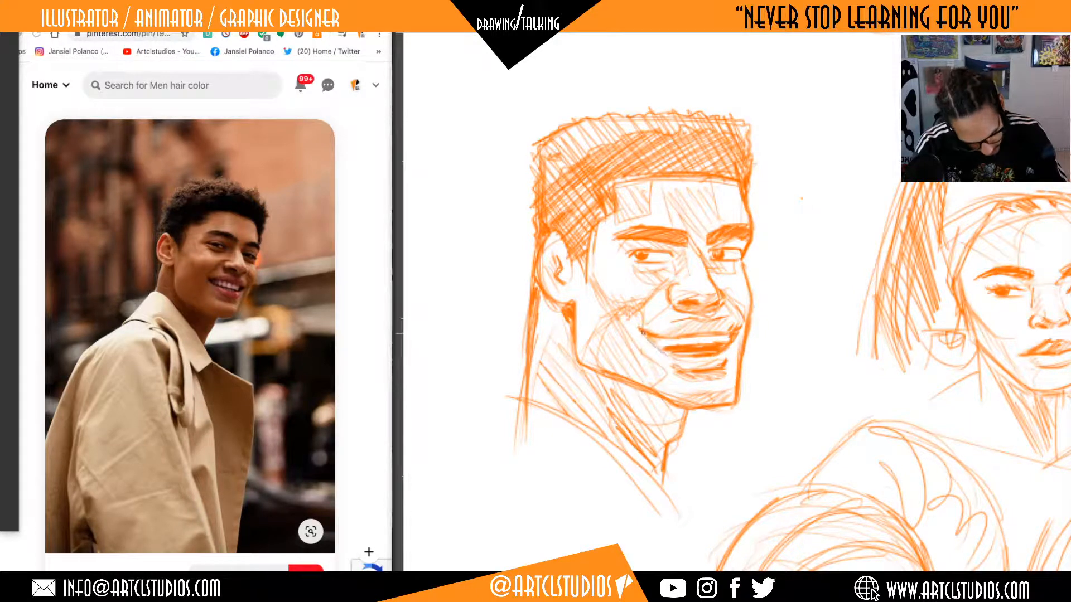
pyautogui.moveTo(643, 333); pyautogui.dragTo(690, 357)
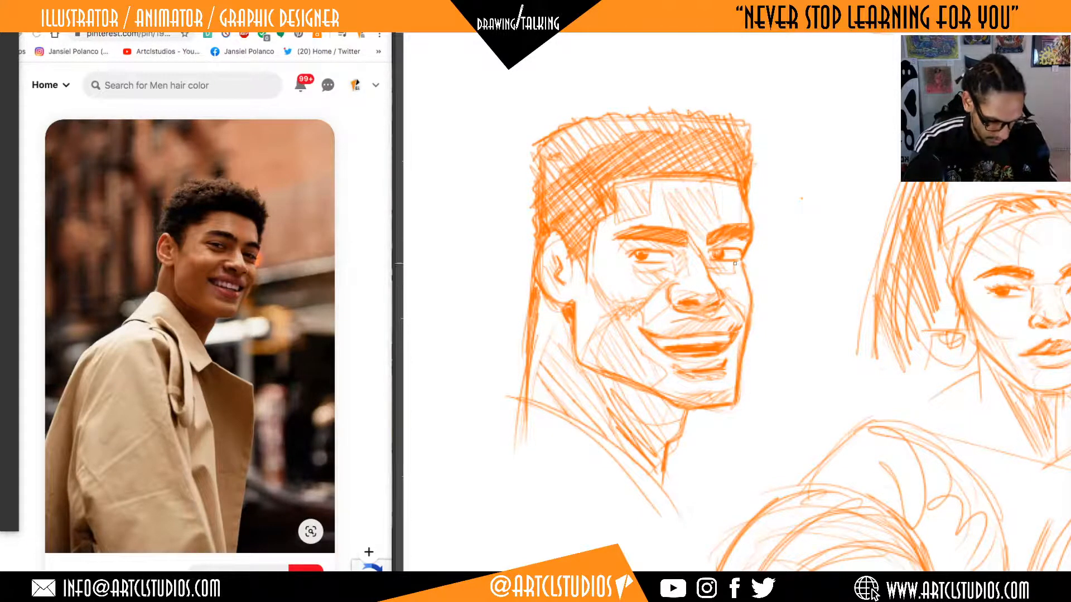
pyautogui.moveTo(649, 335)
pyautogui.mouseDown()
pyautogui.moveTo(726, 337)
pyautogui.moveTo(665, 338)
pyautogui.moveTo(700, 336)
pyautogui.mouseUp()
pyautogui.press('e')
pyautogui.press('b')
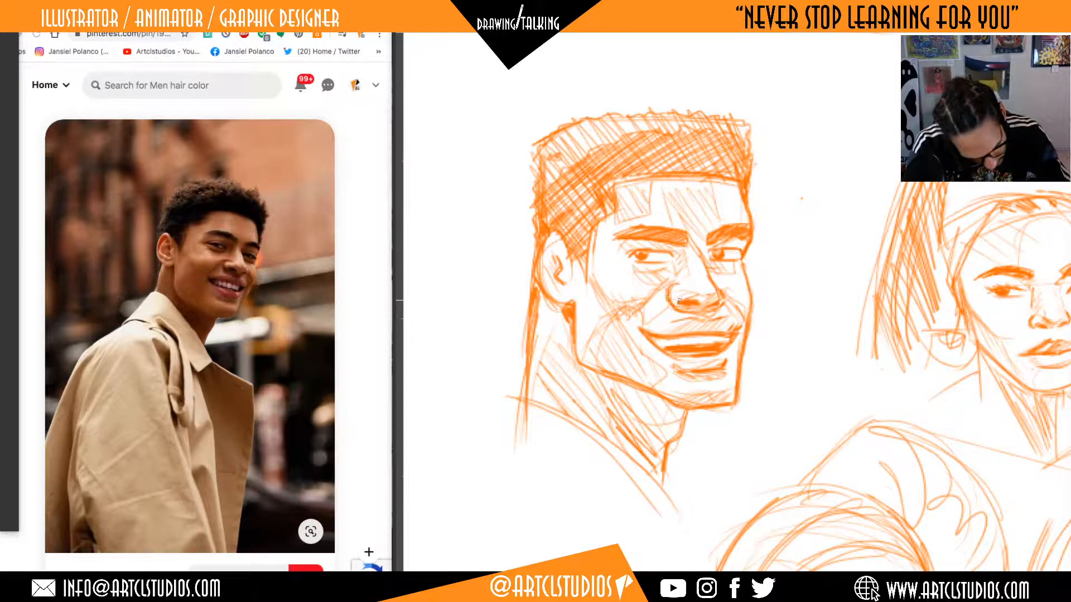
# Darken the inner folds of the near ear and reinforce the line down the back of the neck.
pyautogui.moveTo(689, 246); pyautogui.dragTo(687, 271)
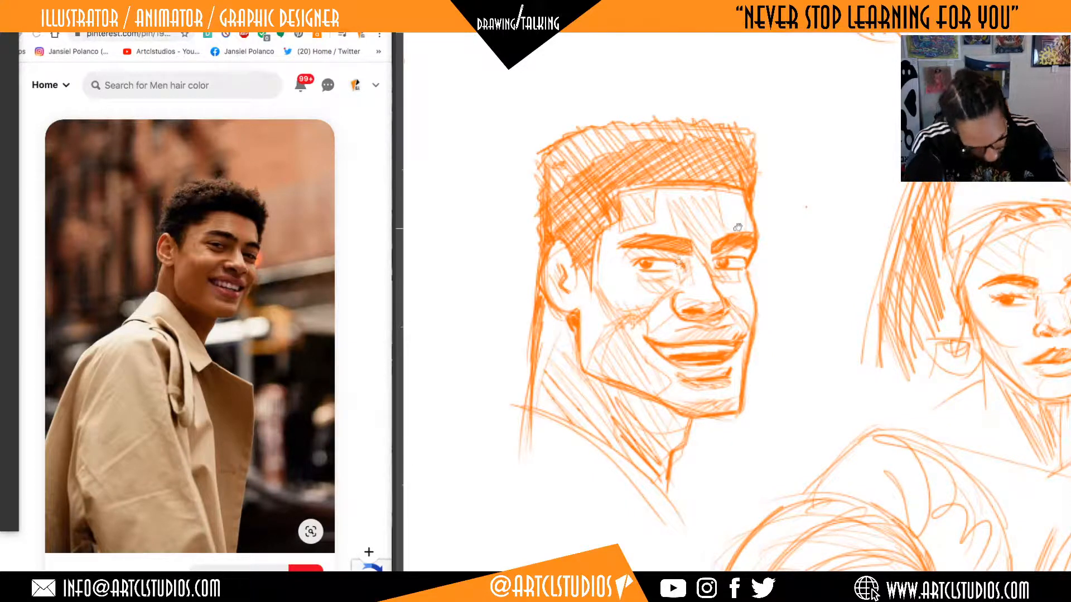
pyautogui.moveTo(737, 228); pyautogui.dragTo(744, 236)
pyautogui.moveTo(573, 262)
pyautogui.mouseDown()
pyautogui.moveTo(578, 274)
pyautogui.moveTo(560, 267)
pyautogui.mouseUp()
pyautogui.moveTo(556, 267)
pyautogui.mouseDown()
pyautogui.moveTo(543, 292)
pyautogui.moveTo(564, 290)
pyautogui.mouseUp()
pyautogui.moveTo(594, 239); pyautogui.dragTo(593, 203)
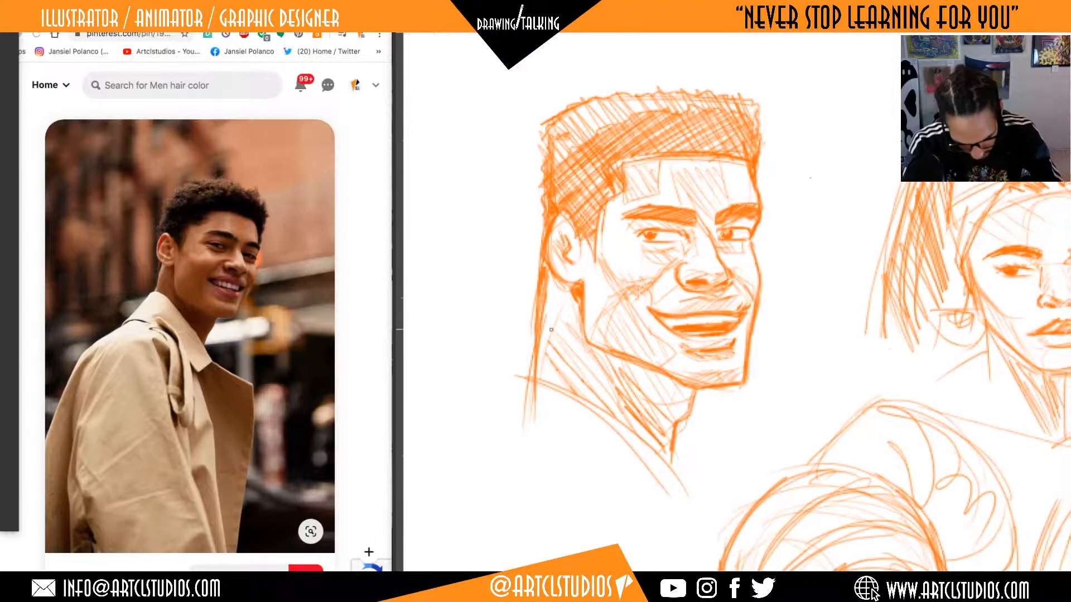
pyautogui.moveTo(548, 269); pyautogui.dragTo(535, 383)
# Sketch the coat's sloping collar and curved shoulder line, and extend the front collar edge below the neck.
pyautogui.moveTo(777, 408); pyautogui.dragTo(791, 321)
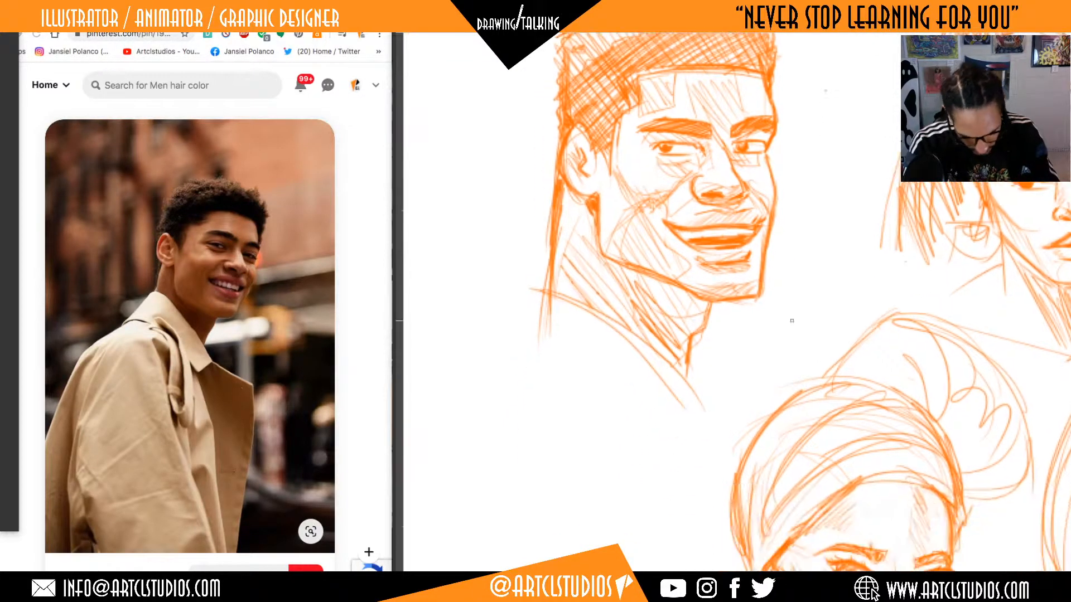
pyautogui.moveTo(537, 286)
pyautogui.mouseDown()
pyautogui.moveTo(467, 377)
pyautogui.moveTo(596, 390)
pyautogui.mouseUp()
pyautogui.moveTo(685, 390); pyautogui.dragTo(704, 406)
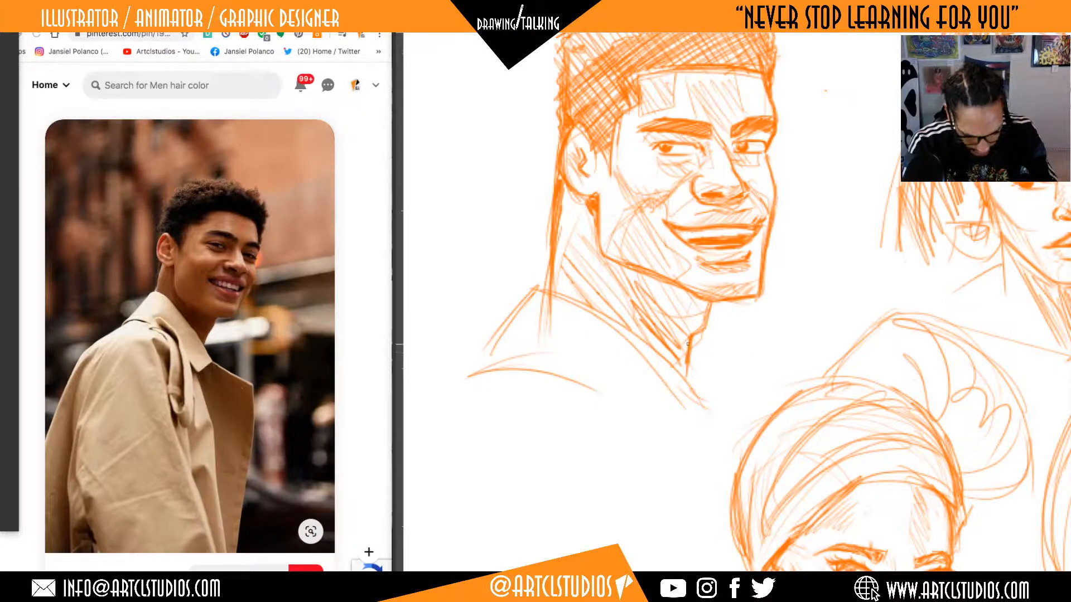
# Reinforce the throat contour from under the chin over the Adam's apple to the collar.
pyautogui.moveTo(688, 357); pyautogui.dragTo(682, 379)
pyautogui.moveTo(708, 323); pyautogui.dragTo(690, 336)
pyautogui.moveTo(710, 302); pyautogui.dragTo(692, 342)
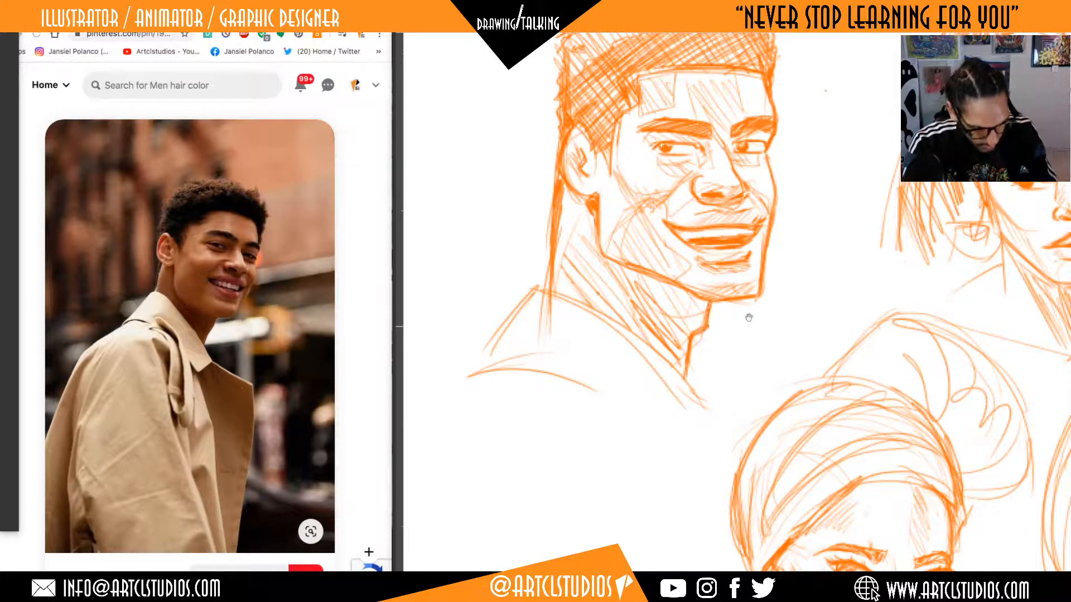
# Thicken the far cheek's contour from beside the nose down past the corner of the mouth.
pyautogui.moveTo(749, 317); pyautogui.dragTo(725, 385)
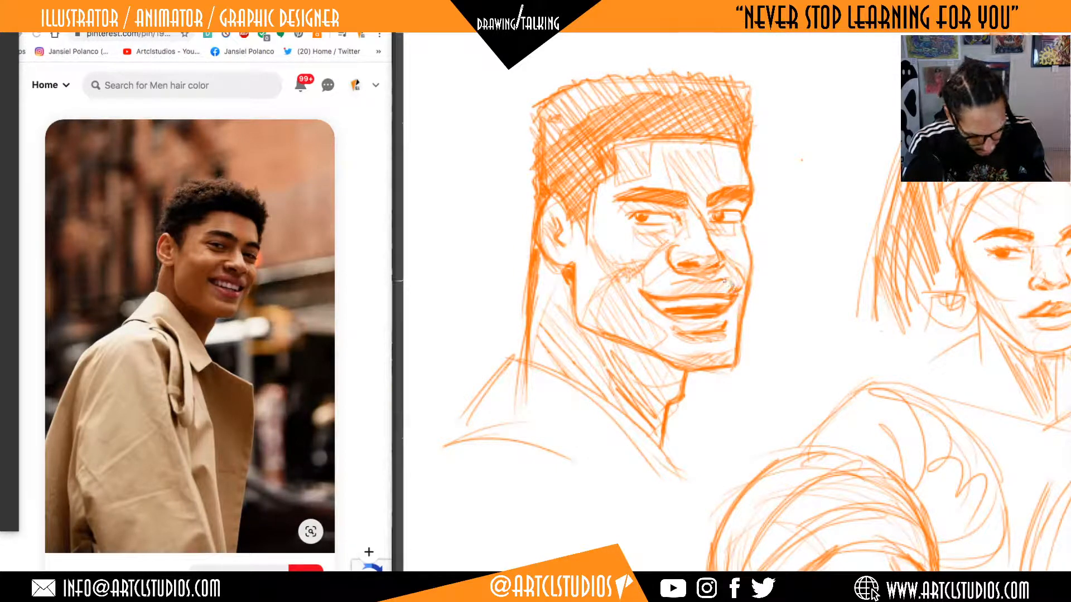
pyautogui.moveTo(739, 262)
pyautogui.mouseDown()
pyautogui.moveTo(728, 282)
pyautogui.moveTo(739, 319)
pyautogui.mouseUp()
pyautogui.moveTo(740, 297); pyautogui.dragTo(735, 324)
# Undo the last stroke and redraw the upper lid of the far eye.
pyautogui.moveTo(817, 279); pyautogui.dragTo(814, 336)
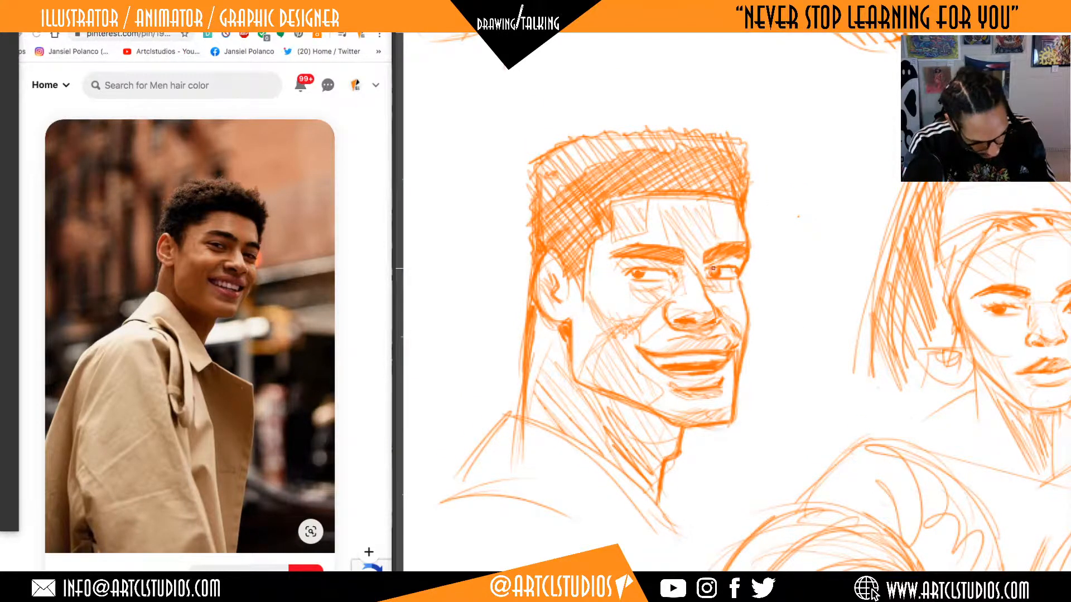
pyautogui.press('super+z')
pyautogui.moveTo(708, 270); pyautogui.dragTo(735, 268)
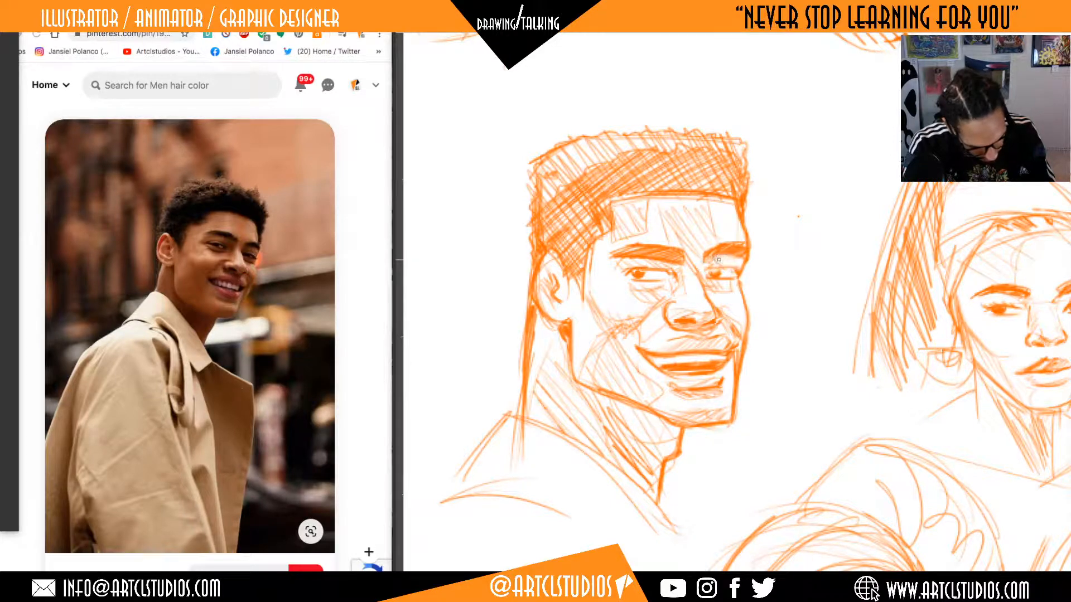
# Review the whole page of heads, and look closely at the smiling man beside the ponytail woman.
pyautogui.moveTo(849, 268)
pyautogui.mouseDown()
pyautogui.moveTo(832, 237)
pyautogui.moveTo(800, 270)
pyautogui.moveTo(772, 273)
pyautogui.mouseUp()
pyautogui.moveTo(893, 349); pyautogui.dragTo(817, 377)
pyautogui.moveTo(867, 334); pyautogui.dragTo(850, 388)
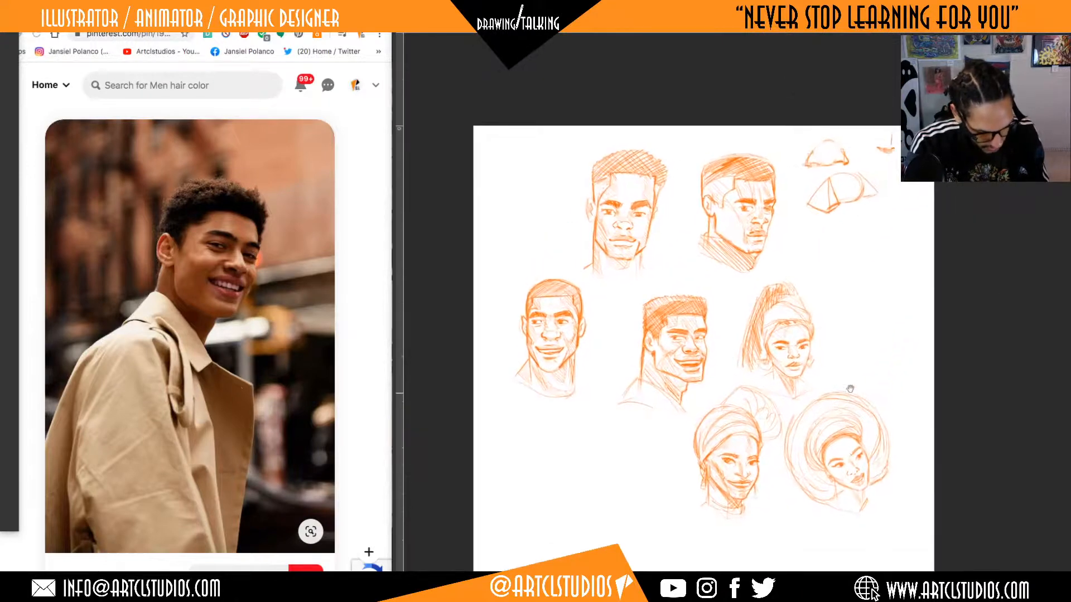
pyautogui.scroll(5, 854, 338)
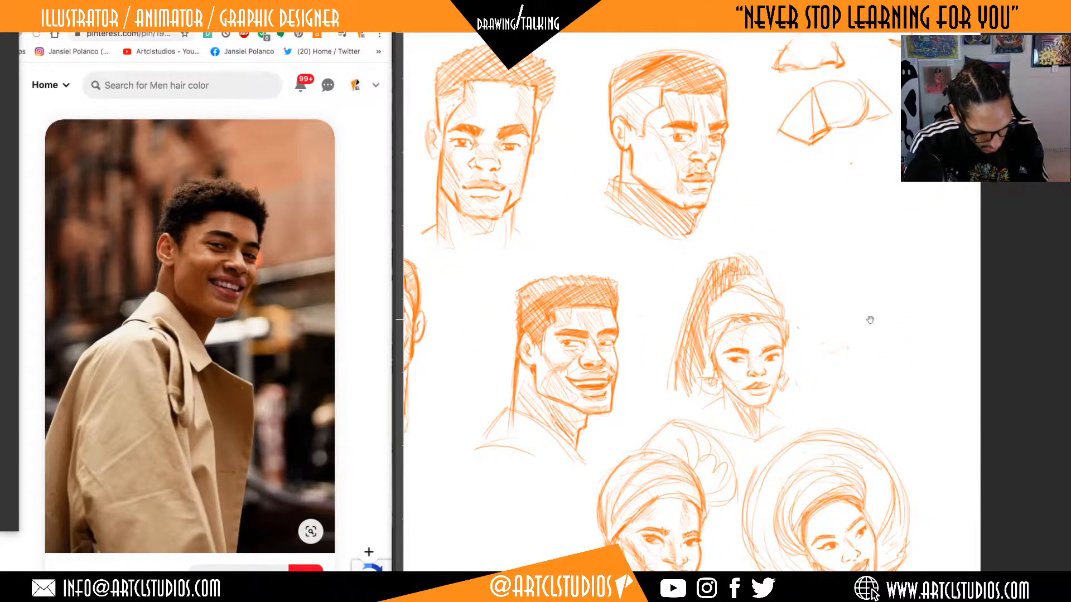
pyautogui.moveTo(869, 320)
pyautogui.mouseDown()
pyautogui.moveTo(934, 340)
pyautogui.moveTo(934, 330)
pyautogui.moveTo(865, 323)
pyautogui.mouseUp()
pyautogui.scroll(8, 863, 337)
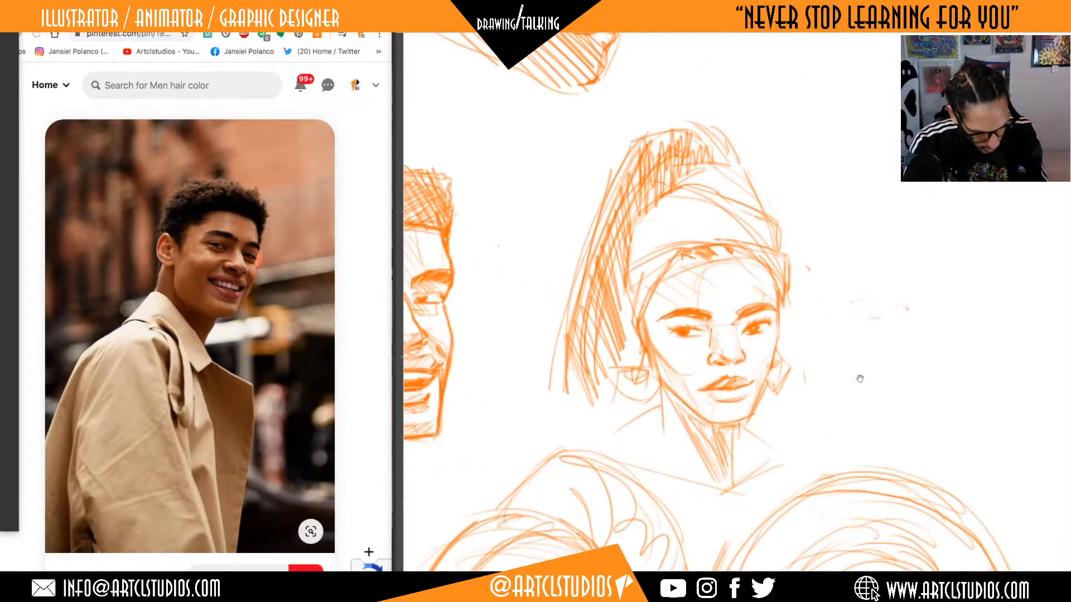
pyautogui.moveTo(860, 379); pyautogui.dragTo(943, 295)
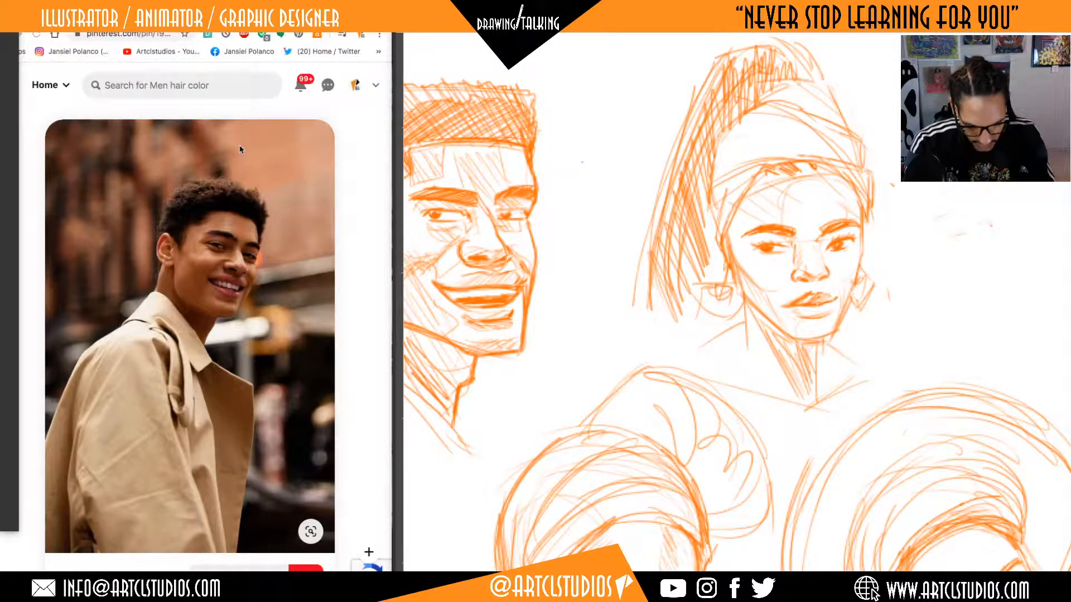
# Look through the related portraits of men for another head reference.
pyautogui.scroll(-10, 239, 150)
pyautogui.scroll(-4, 279, 279)
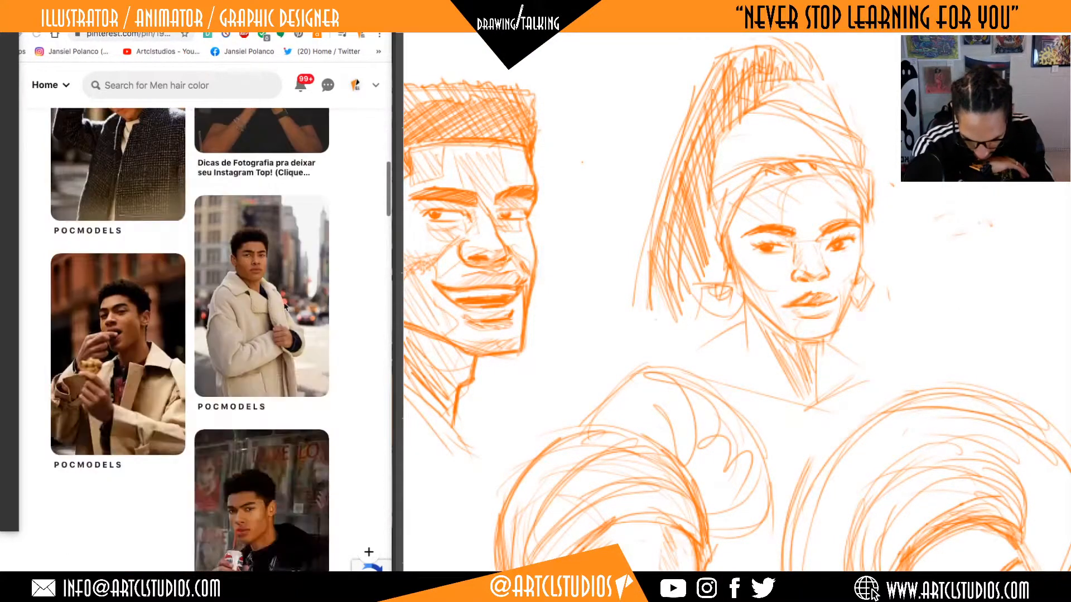
pyautogui.scroll(-5, 286, 306)
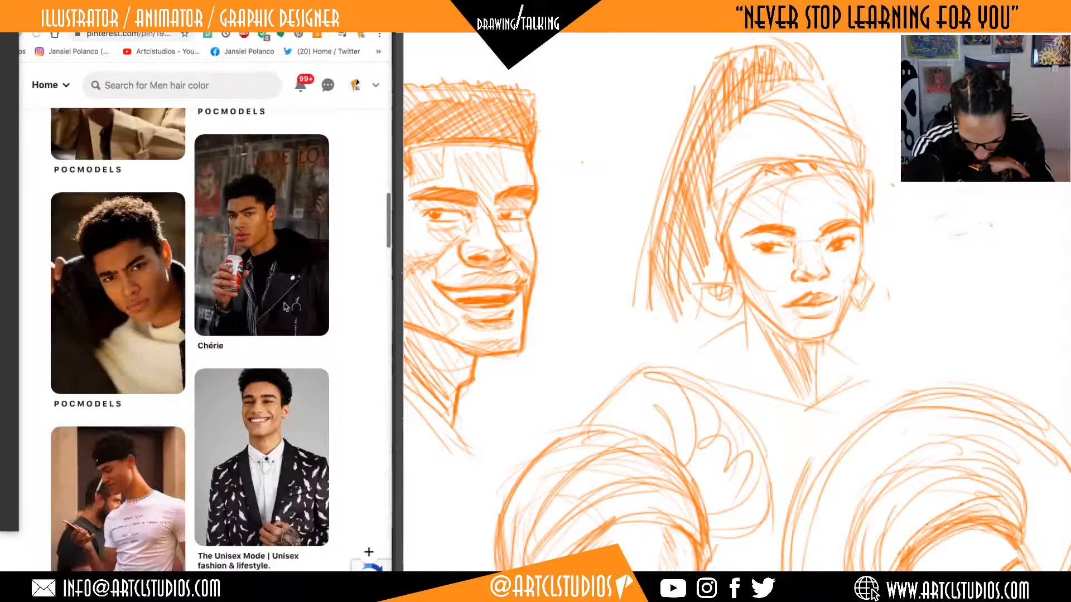
pyautogui.scroll(-5, 284, 307)
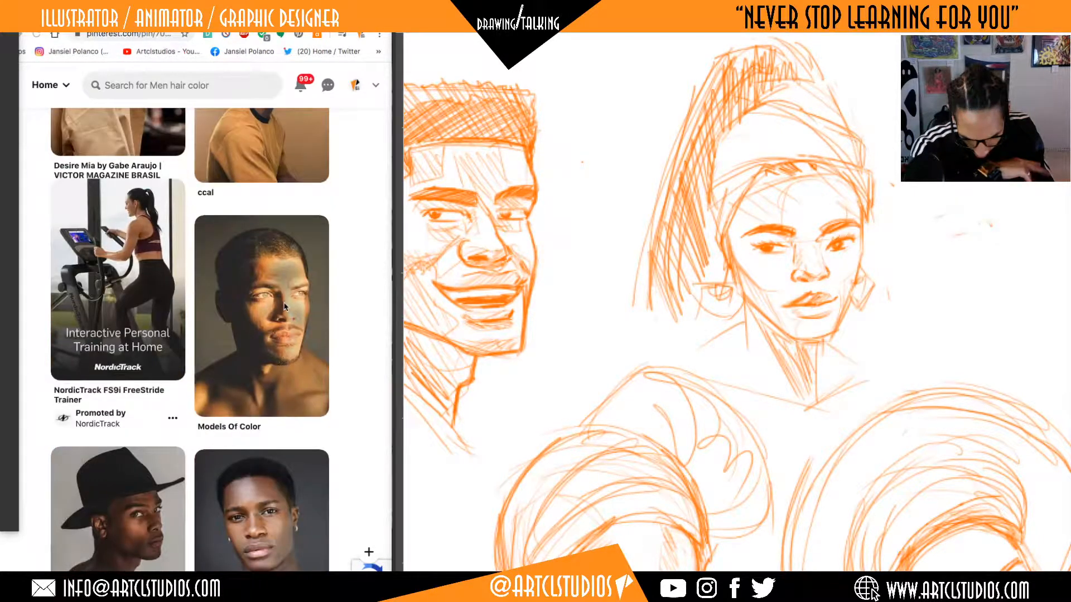
pyautogui.scroll(-3, 284, 307)
pyautogui.scroll(15, 279, 304)
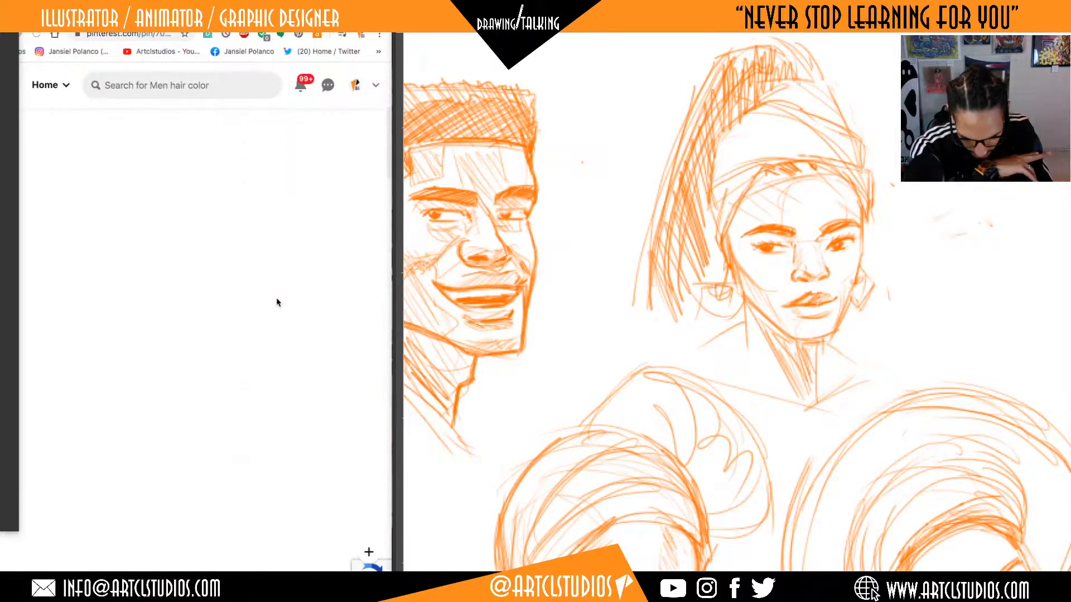
pyautogui.scroll(10, 277, 301)
pyautogui.scroll(-1, 277, 301)
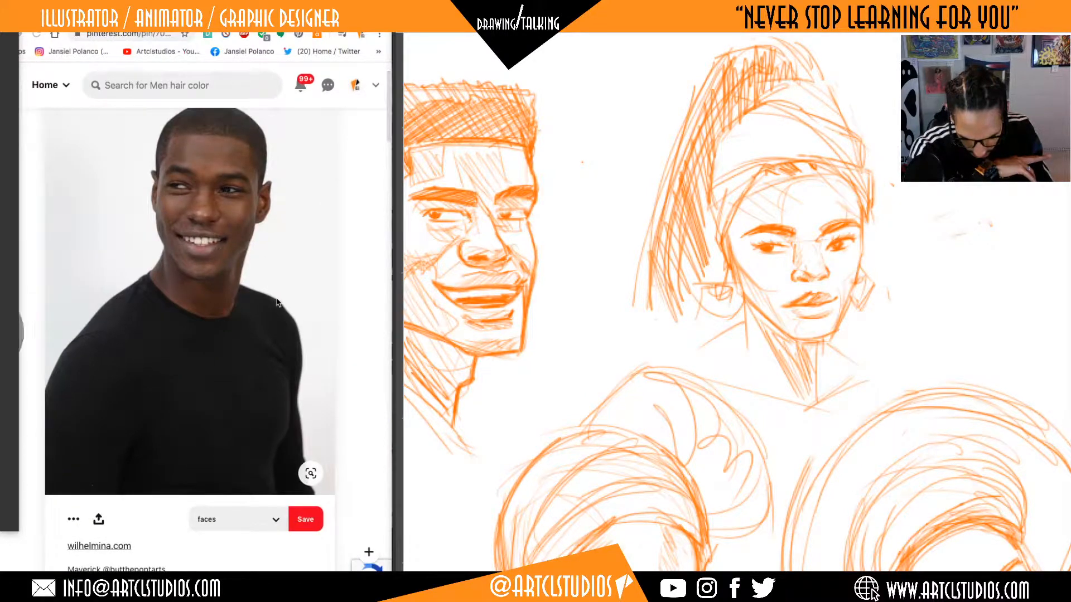
# Go back through the previously viewed pins to the faces board.
pyautogui.hscroll(-5, 277, 301)
pyautogui.hscroll(-5, 277, 301)
pyautogui.hscroll(-5, 277, 301)
pyautogui.hscroll(-5, 278, 302)
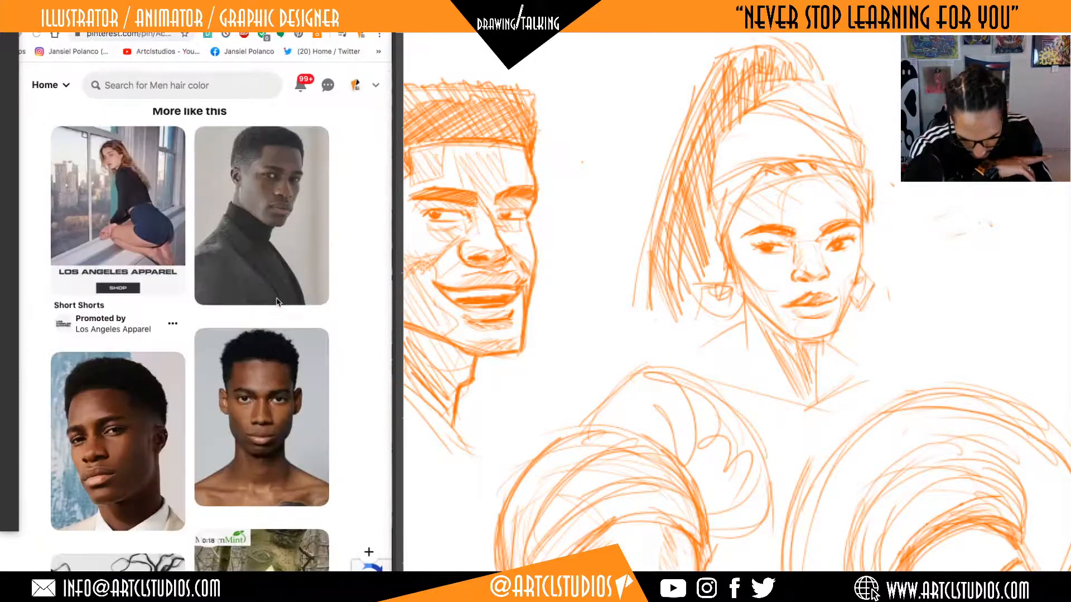
pyautogui.hscroll(-5, 277, 301)
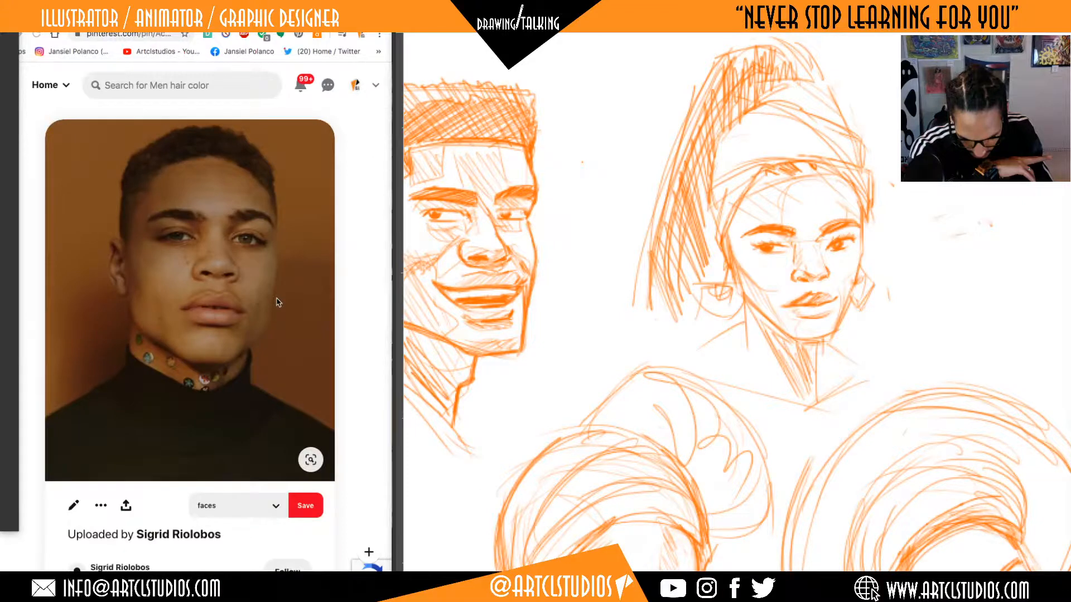
pyautogui.hscroll(-5, 277, 302)
pyautogui.scroll(1, 277, 302)
pyautogui.scroll(-1, 277, 302)
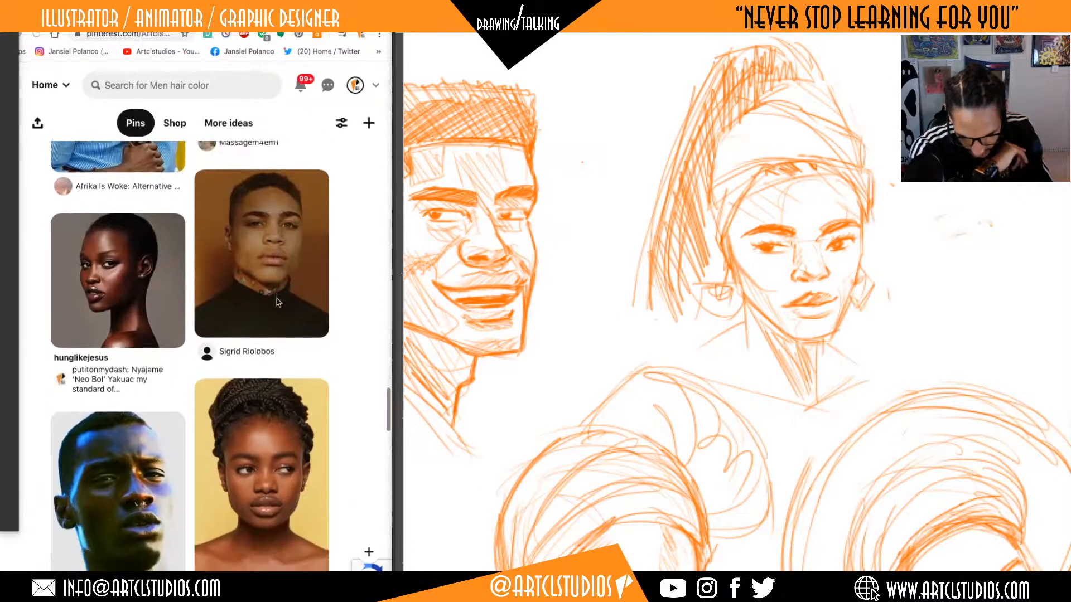
# Open the large portrait of the woman with a patterned headwrap, braided ponytail and red earrings as the reference.
pyautogui.scroll(10, 277, 302)
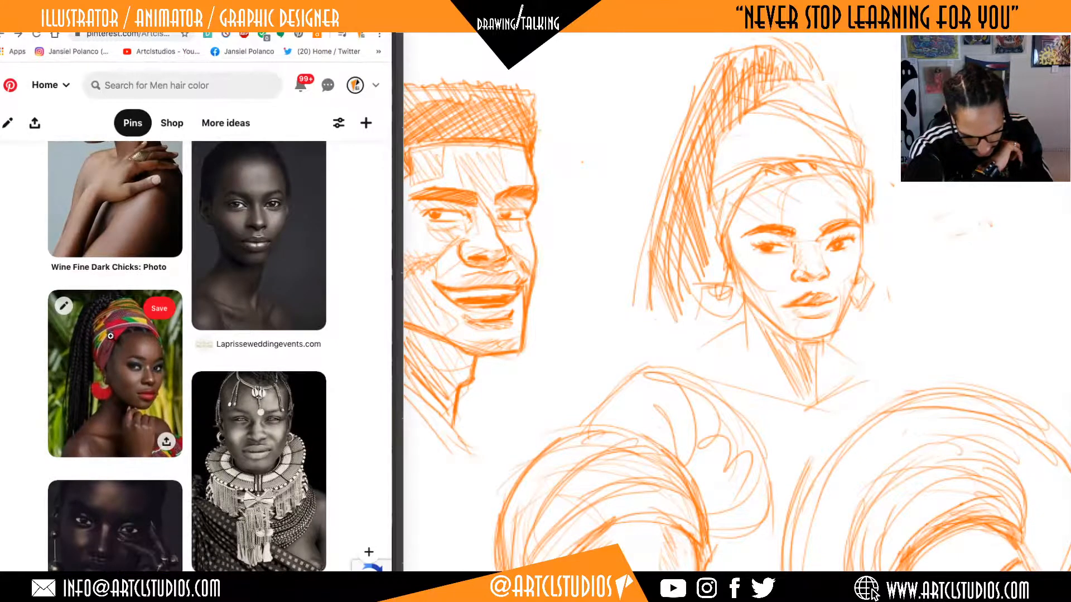
pyautogui.click(110, 336)
pyautogui.scroll(-5, 215, 337)
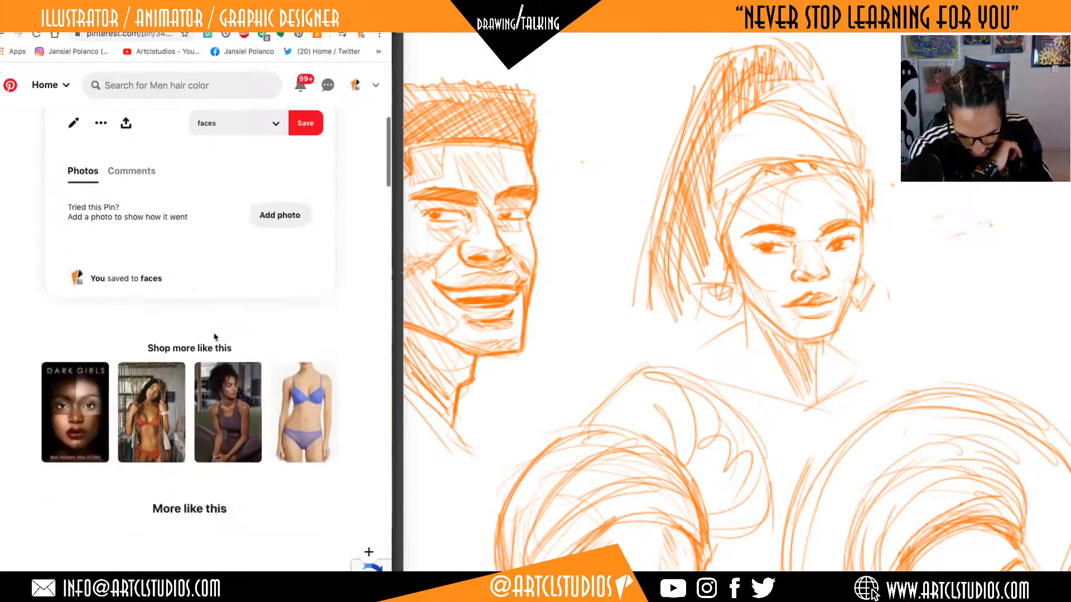
pyautogui.scroll(-3, 215, 337)
pyautogui.click(148, 471)
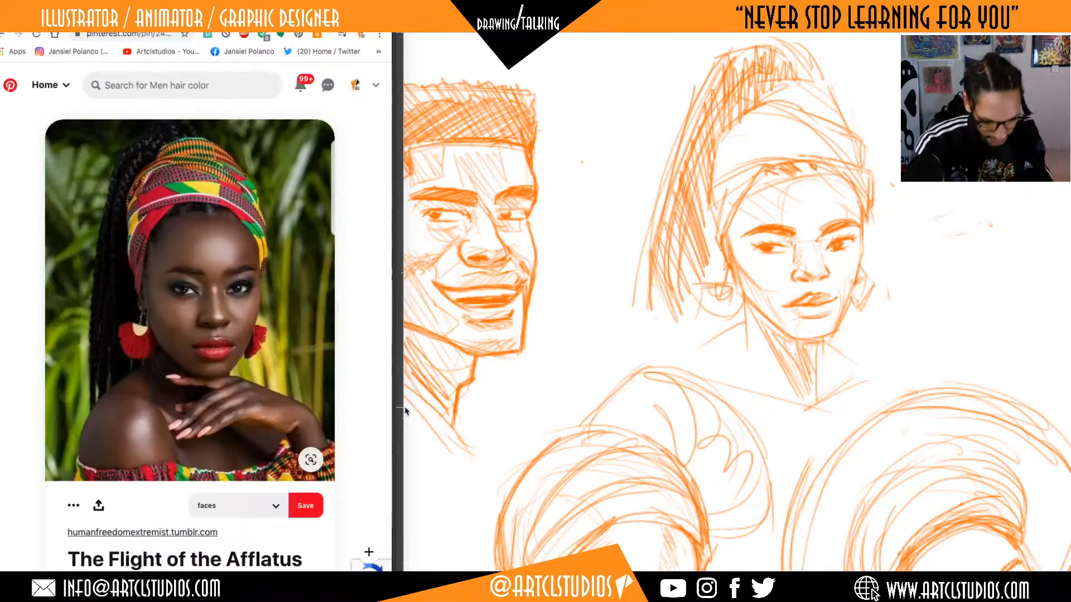
pyautogui.click(778, 263)
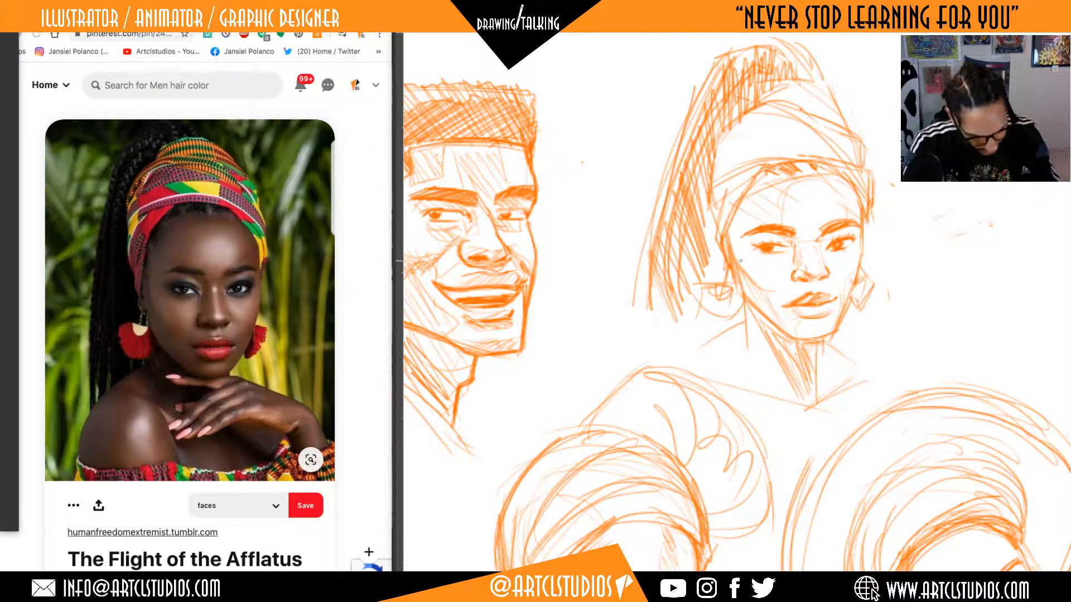
# Hatch the ponytail woman's near cheek and the side of her neck under the jaw, and refine the nose bridge.
pyautogui.moveTo(736, 236)
pyautogui.mouseDown()
pyautogui.moveTo(772, 285)
pyautogui.moveTo(776, 314)
pyautogui.mouseUp()
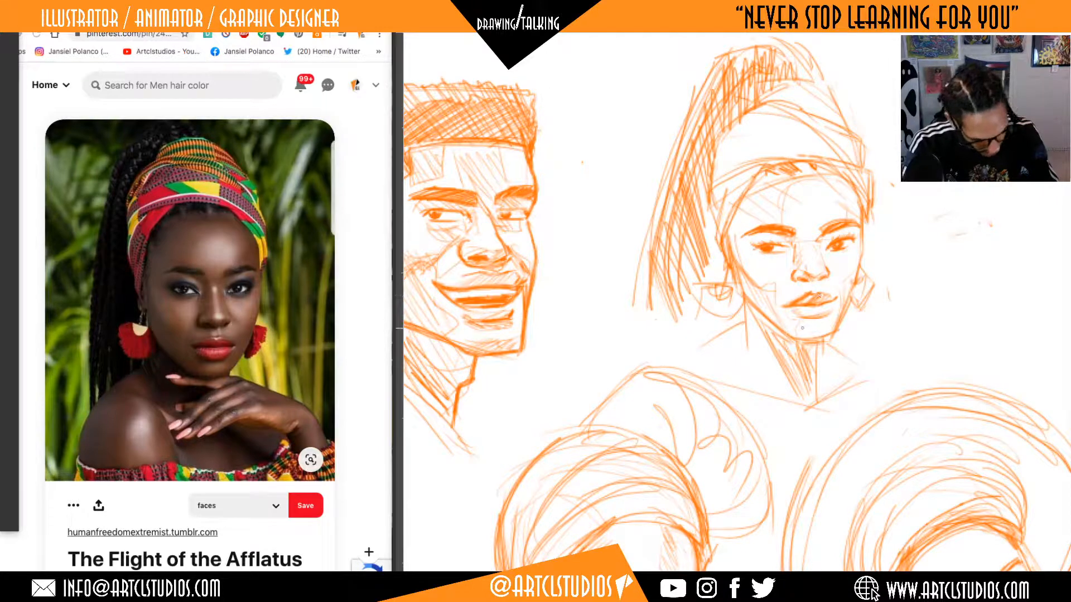
pyautogui.moveTo(750, 340)
pyautogui.mouseDown()
pyautogui.moveTo(794, 393)
pyautogui.moveTo(798, 373)
pyautogui.mouseUp()
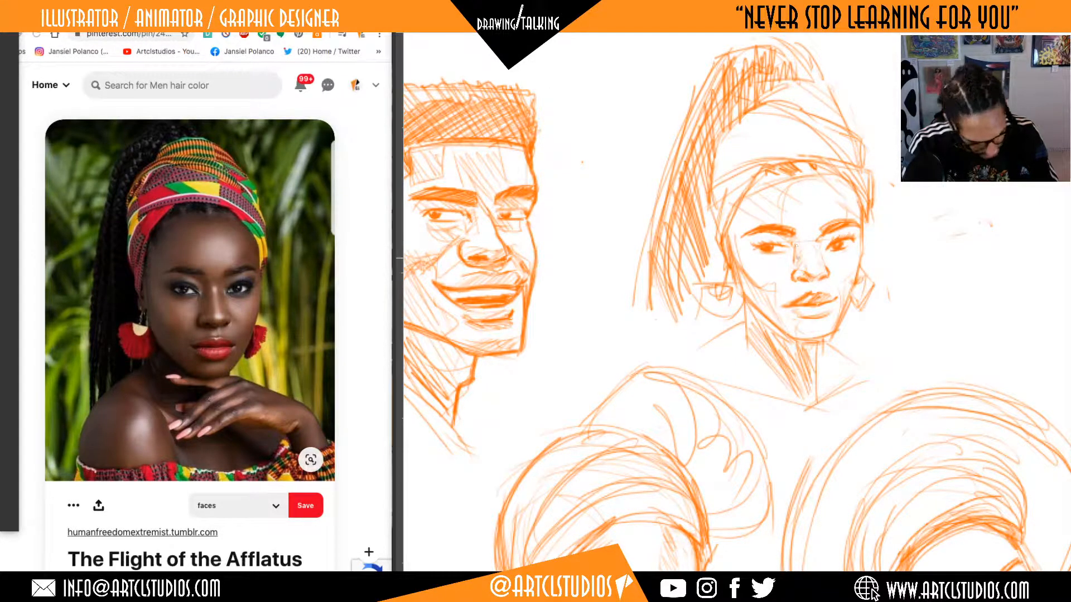
pyautogui.moveTo(802, 262); pyautogui.dragTo(796, 242)
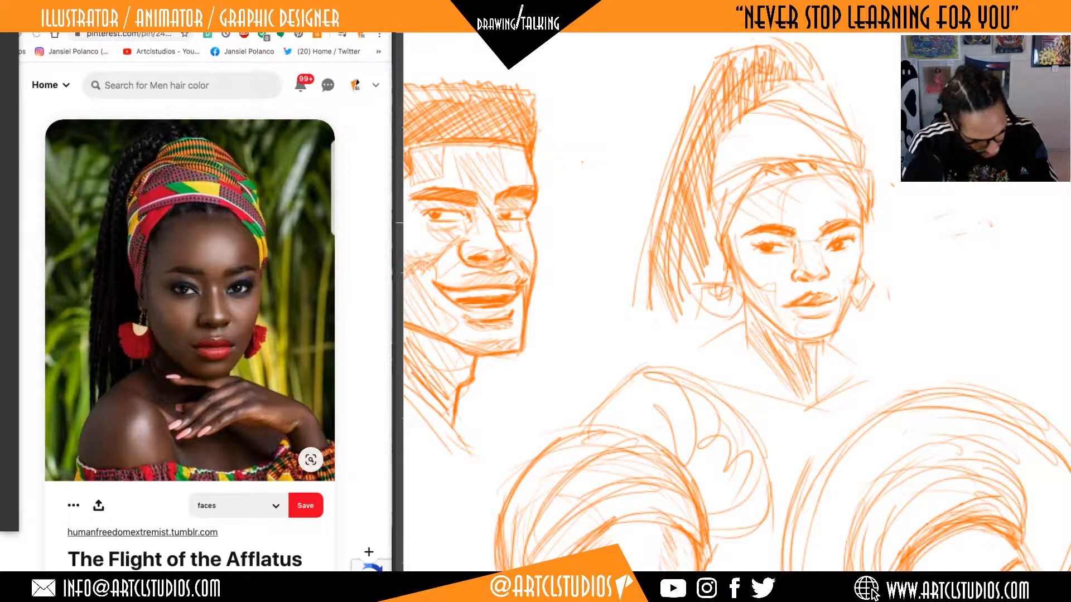
# Add light plane strokes to the ponytail woman's forehead, far cheek and chin.
pyautogui.moveTo(852, 188)
pyautogui.mouseDown()
pyautogui.moveTo(838, 213)
pyautogui.moveTo(845, 195)
pyautogui.mouseUp()
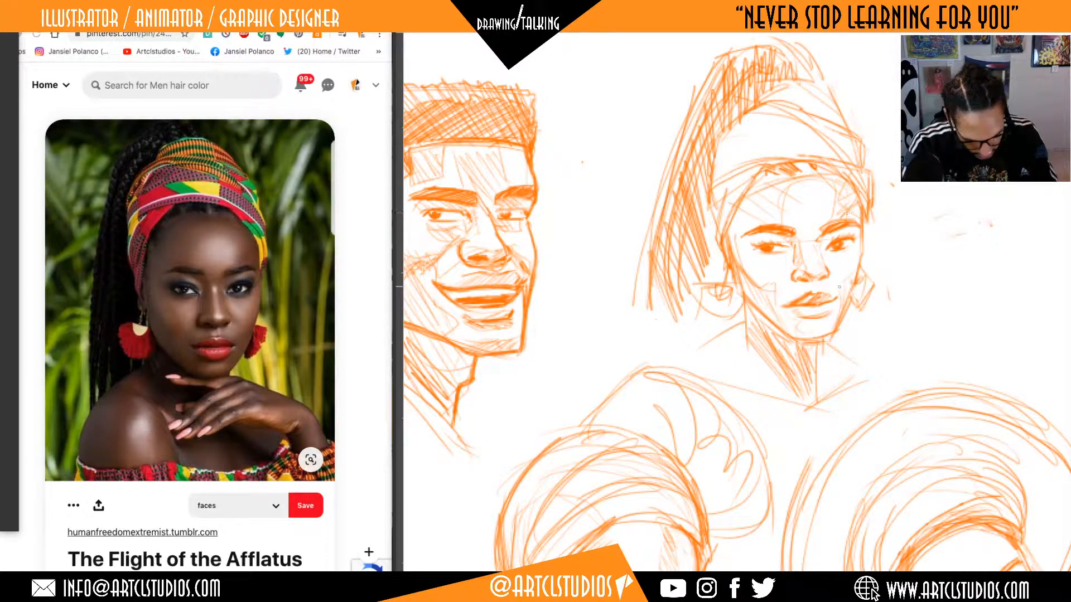
pyautogui.moveTo(818, 244); pyautogui.dragTo(835, 275)
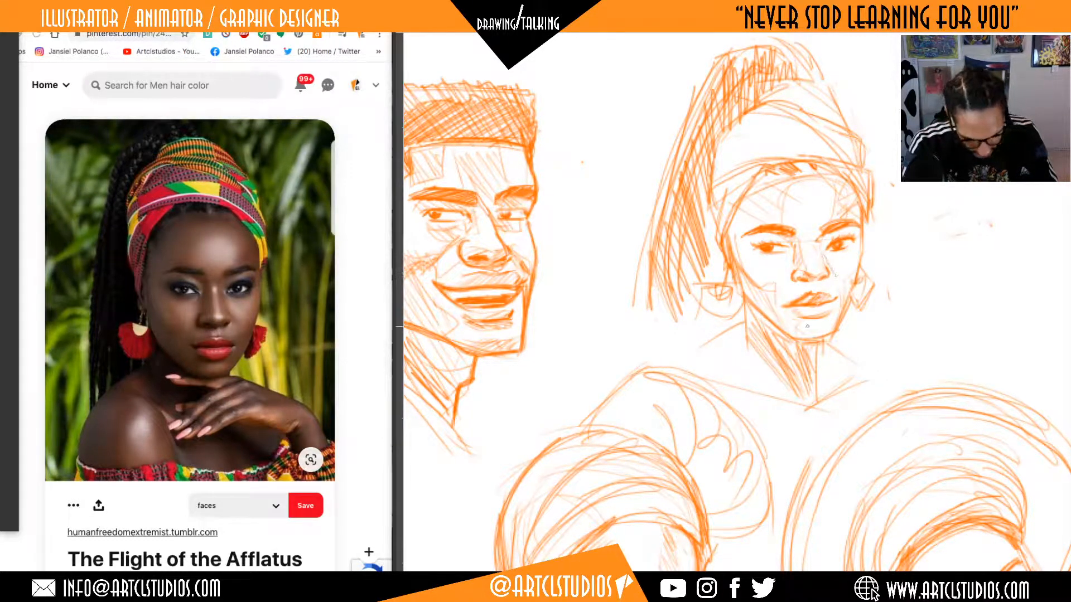
pyautogui.moveTo(803, 340); pyautogui.dragTo(784, 310)
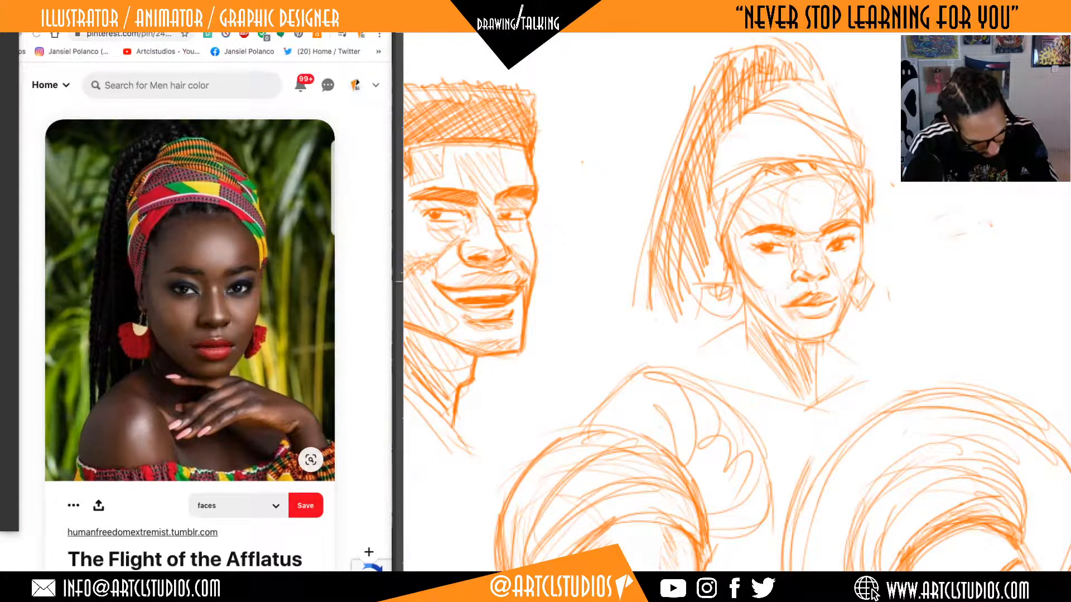
# Reinforce the underside of the ponytail woman's chin and jaw.
pyautogui.moveTo(862, 290); pyautogui.dragTo(842, 240)
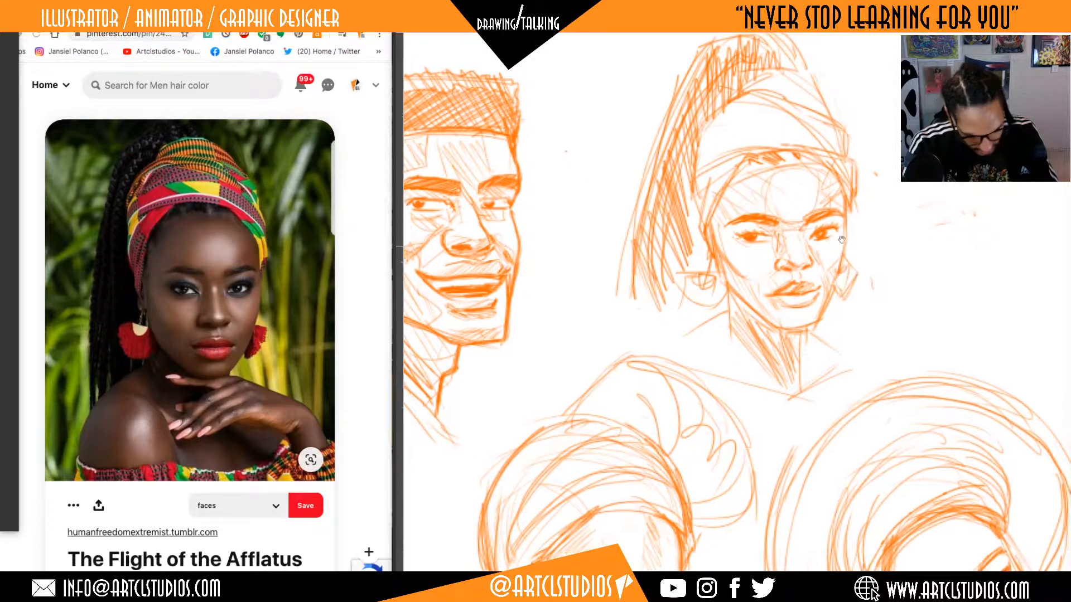
pyautogui.moveTo(916, 374); pyautogui.dragTo(912, 388)
pyautogui.moveTo(781, 310); pyautogui.dragTo(803, 308)
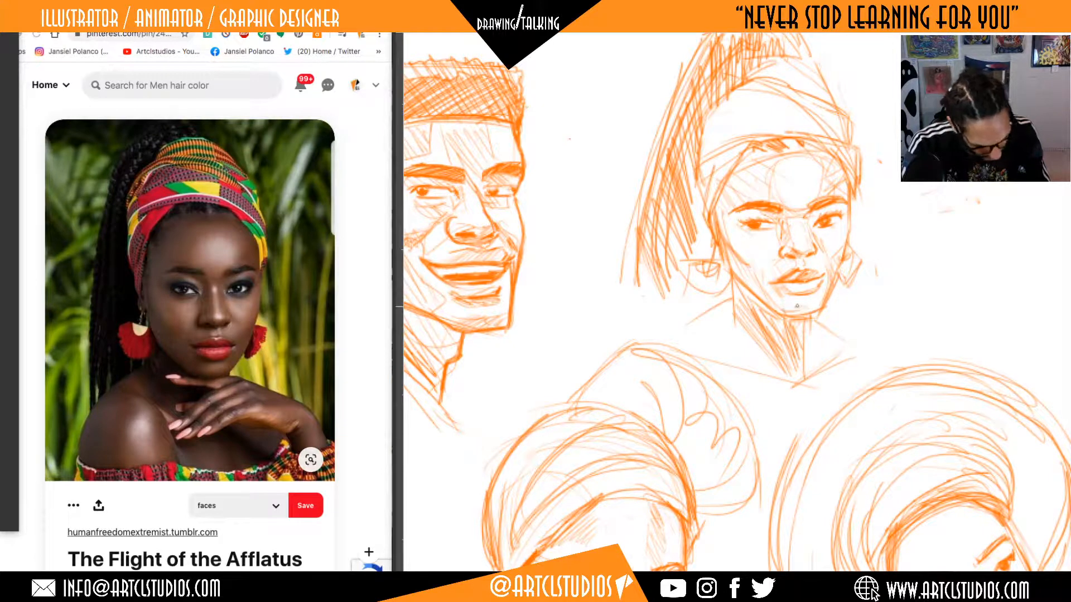
pyautogui.moveTo(824, 293)
pyautogui.mouseDown()
pyautogui.moveTo(830, 280)
pyautogui.moveTo(785, 308)
pyautogui.moveTo(807, 310)
pyautogui.moveTo(771, 307)
pyautogui.moveTo(828, 291)
pyautogui.moveTo(811, 306)
pyautogui.mouseUp()
pyautogui.press('b')
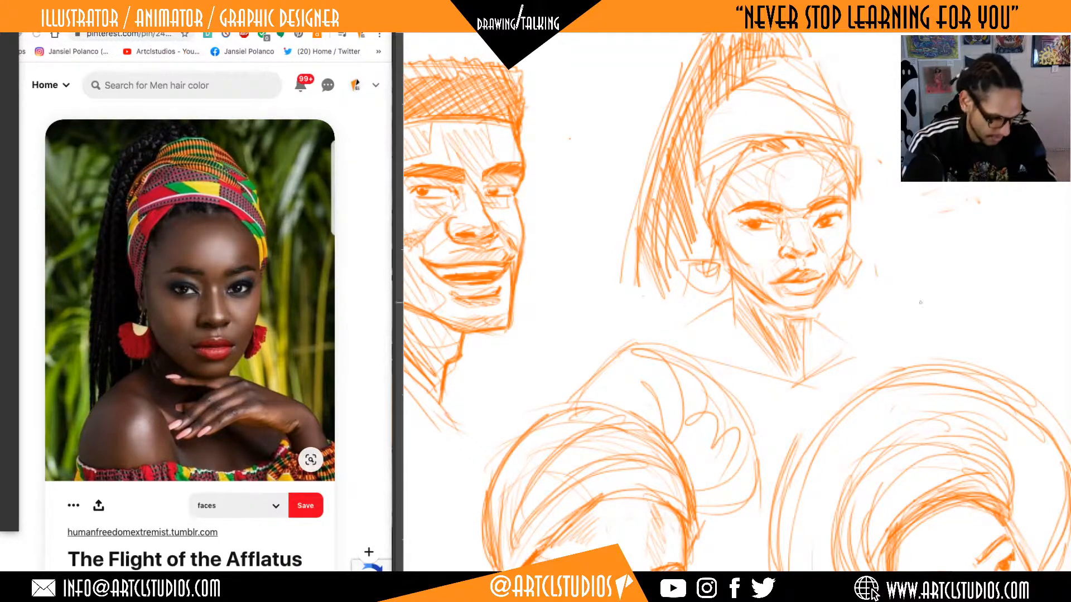
# Darken the far line of the ponytail woman's neck from chin to collar, and reinforce her near shoulder line.
pyautogui.moveTo(925, 302); pyautogui.dragTo(910, 306)
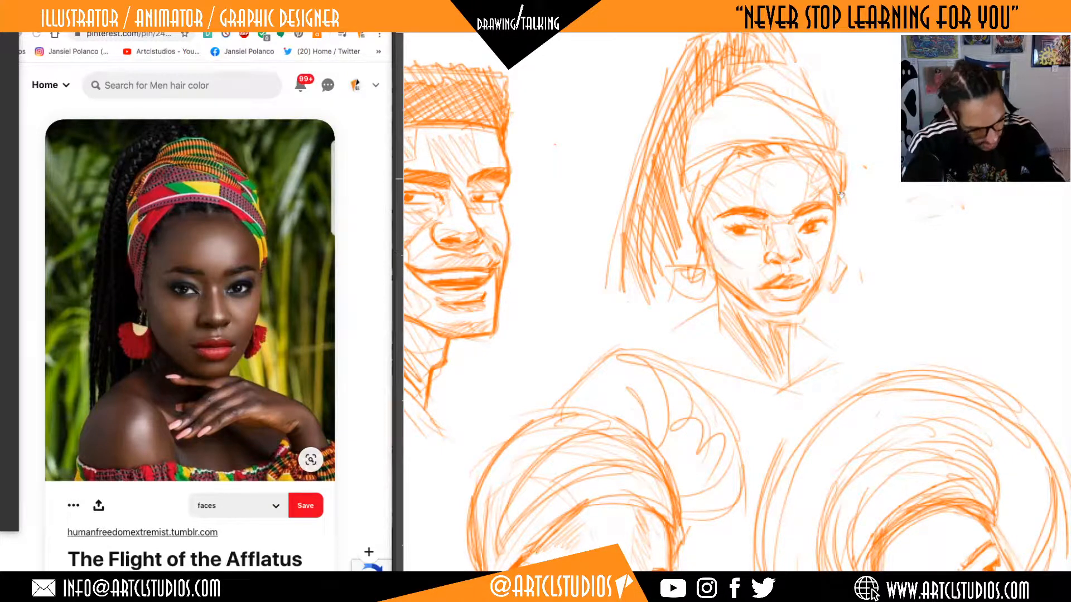
pyautogui.moveTo(791, 314); pyautogui.dragTo(788, 363)
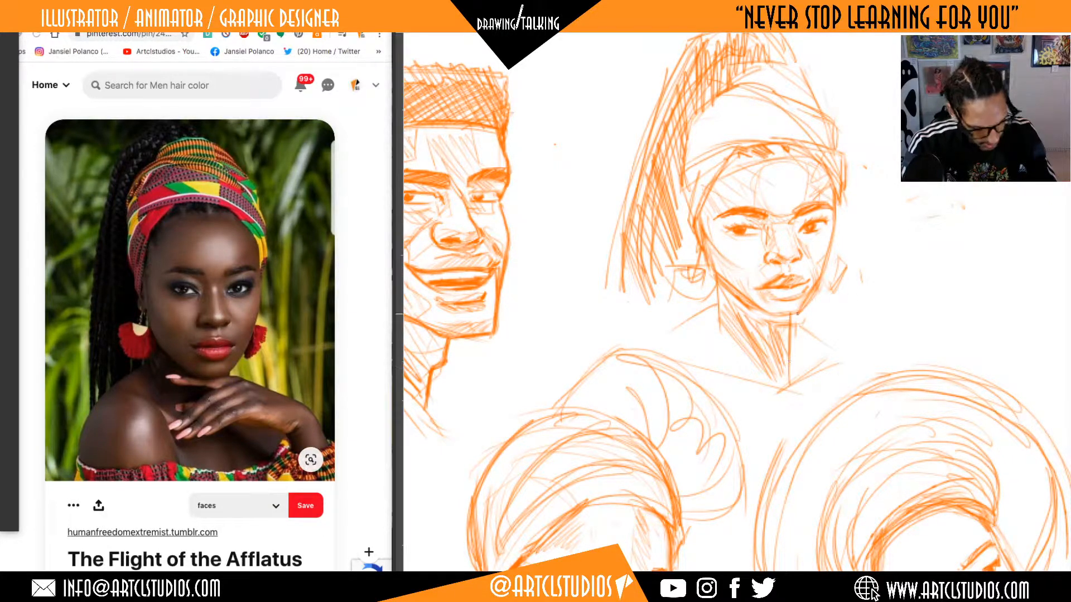
pyautogui.moveTo(797, 314); pyautogui.dragTo(653, 342)
pyautogui.moveTo(682, 193); pyautogui.dragTo(678, 228)
# Erase the overlong near corner of the ponytail woman's mouth, redraw the lip line, and strengthen the lower lip.
pyautogui.moveTo(897, 344); pyautogui.dragTo(855, 357)
pyautogui.moveTo(856, 358); pyautogui.dragTo(821, 307)
pyautogui.moveTo(926, 376); pyautogui.dragTo(942, 366)
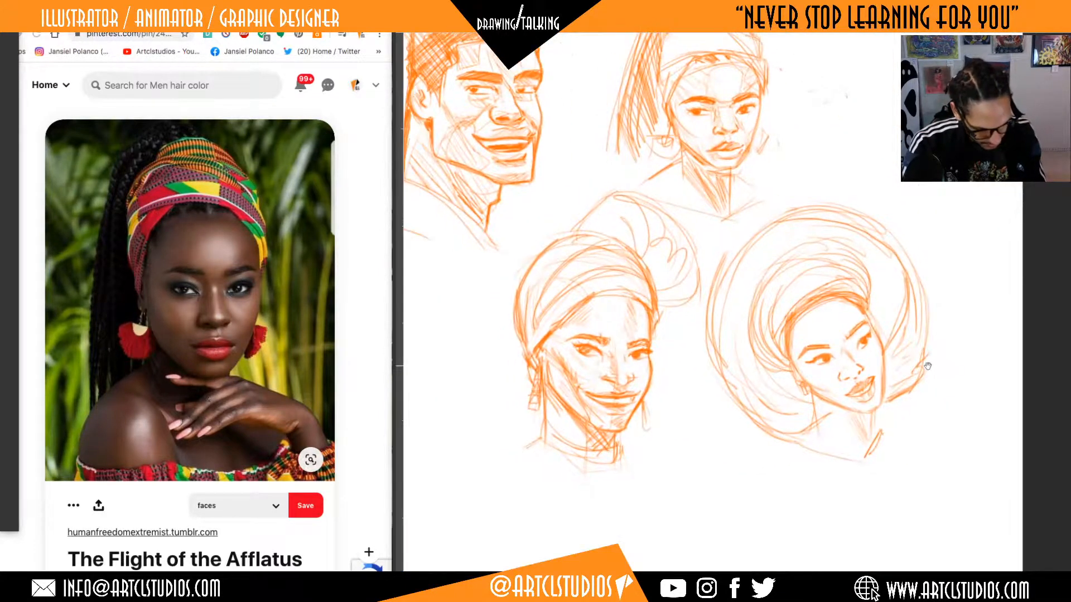
pyautogui.moveTo(830, 273); pyautogui.dragTo(835, 341)
pyautogui.moveTo(784, 205); pyautogui.dragTo(826, 166)
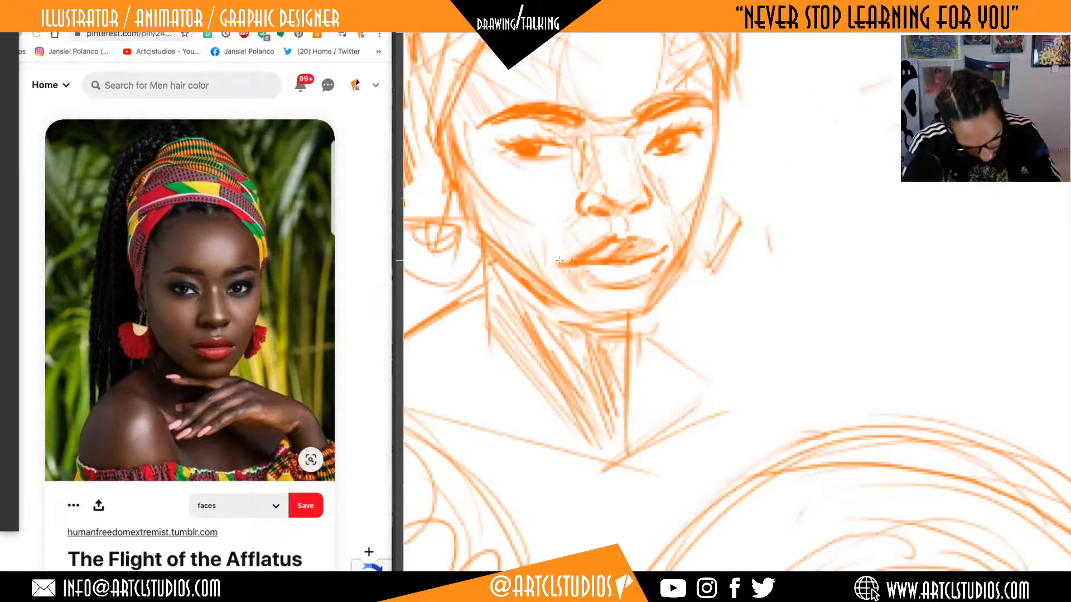
pyautogui.press('e')
pyautogui.moveTo(565, 266)
pyautogui.mouseDown()
pyautogui.moveTo(570, 276)
pyautogui.moveTo(557, 261)
pyautogui.moveTo(566, 257)
pyautogui.moveTo(592, 262)
pyautogui.mouseUp()
pyautogui.press('b')
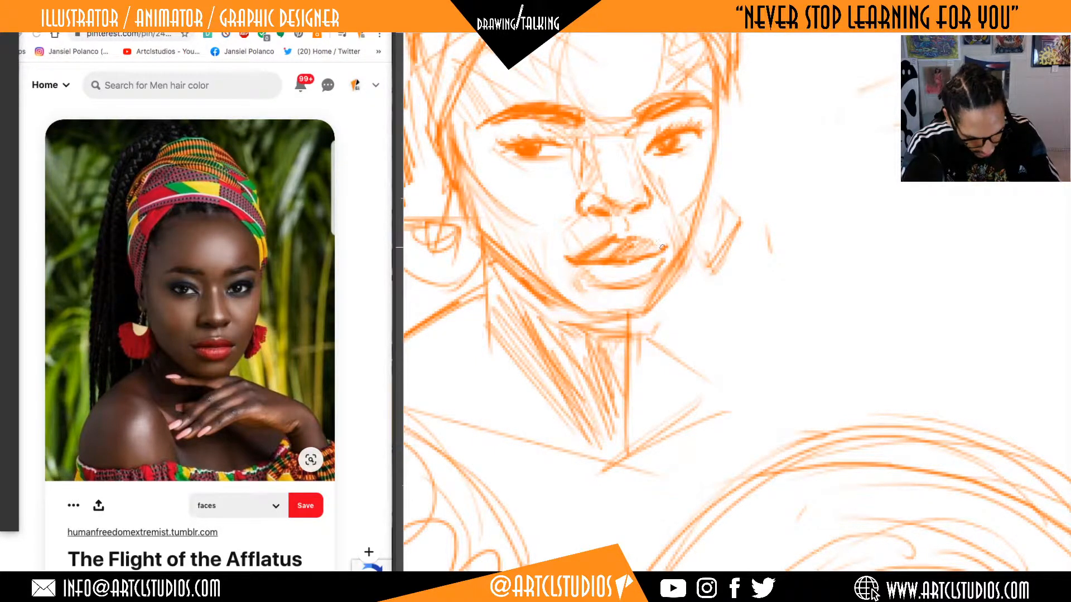
pyautogui.moveTo(580, 267); pyautogui.dragTo(597, 283)
# Review the page of heads, from the ponytail woman to the two women with headwraps in the row below.
pyautogui.scroll(-6, 763, 252)
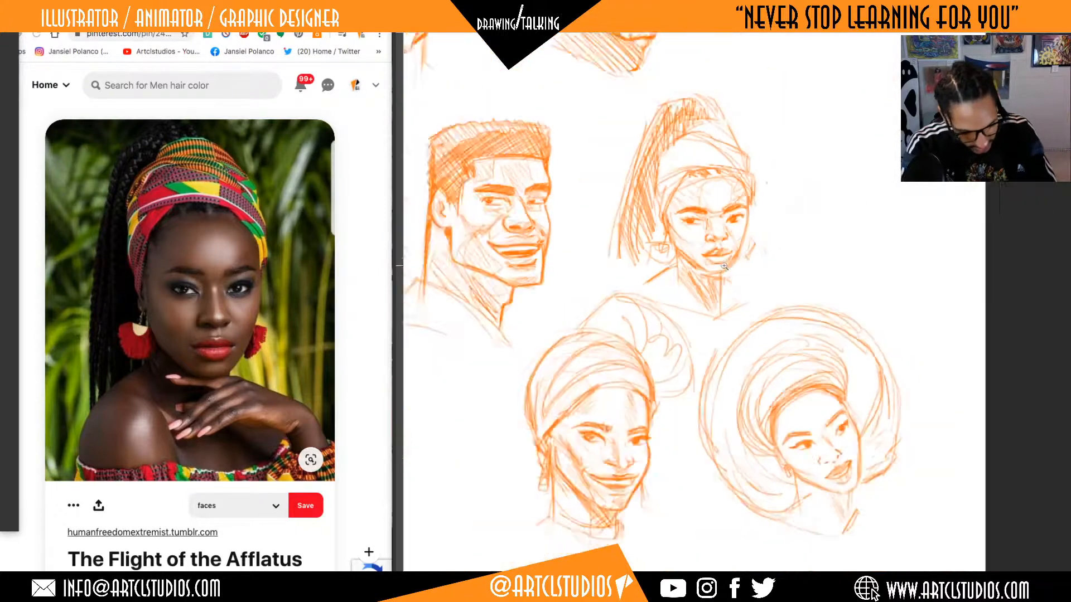
pyautogui.scroll(1, 763, 252)
pyautogui.moveTo(824, 329); pyautogui.dragTo(882, 328)
pyautogui.scroll(-3, 881, 328)
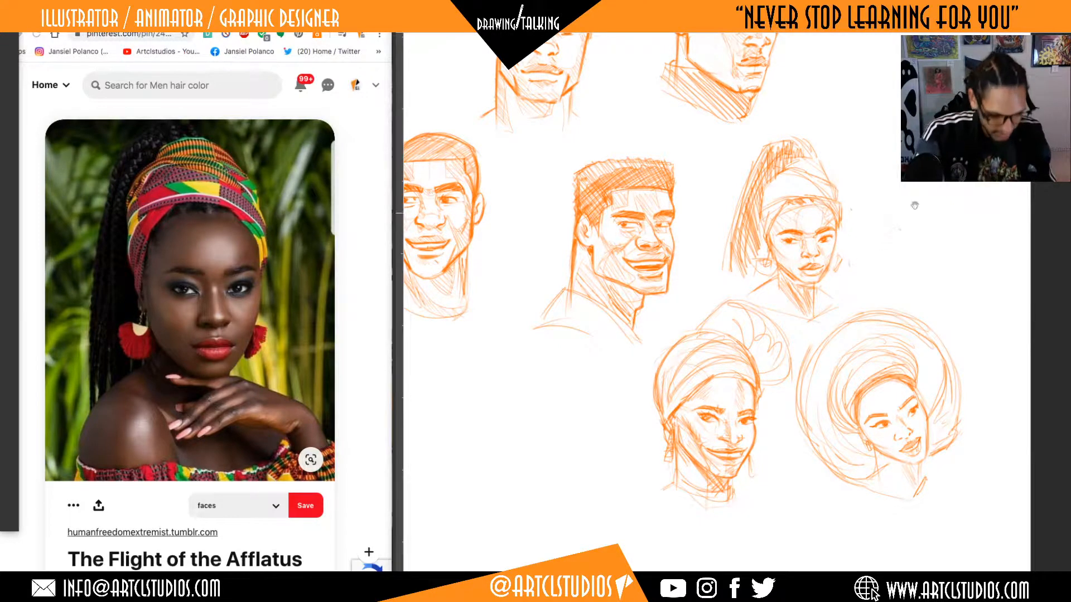
pyautogui.moveTo(876, 270); pyautogui.dragTo(912, 324)
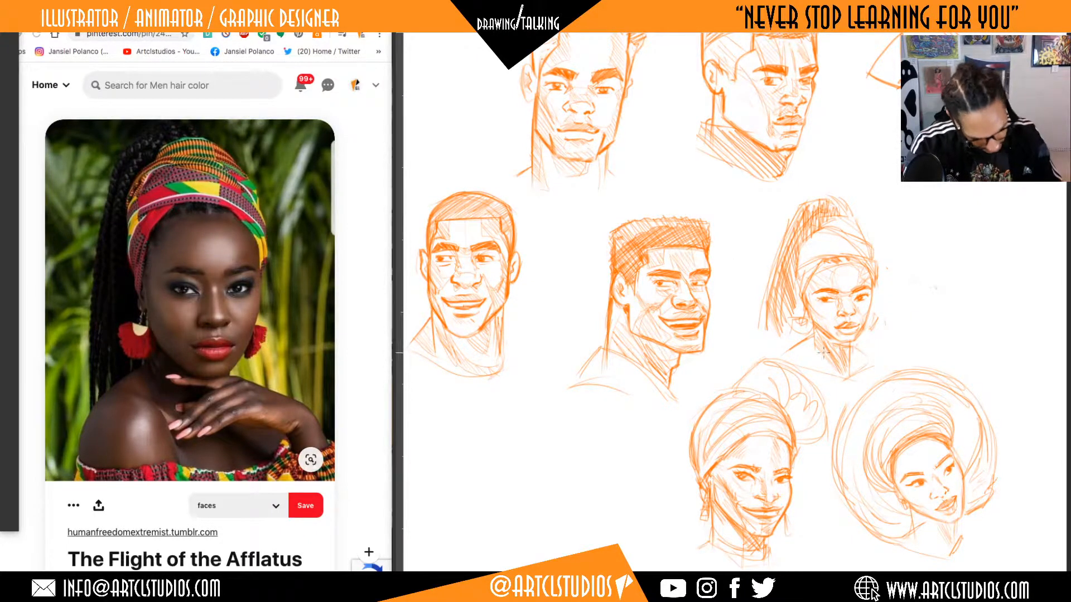
pyautogui.moveTo(887, 411); pyautogui.dragTo(878, 367)
pyautogui.moveTo(961, 386); pyautogui.dragTo(955, 324)
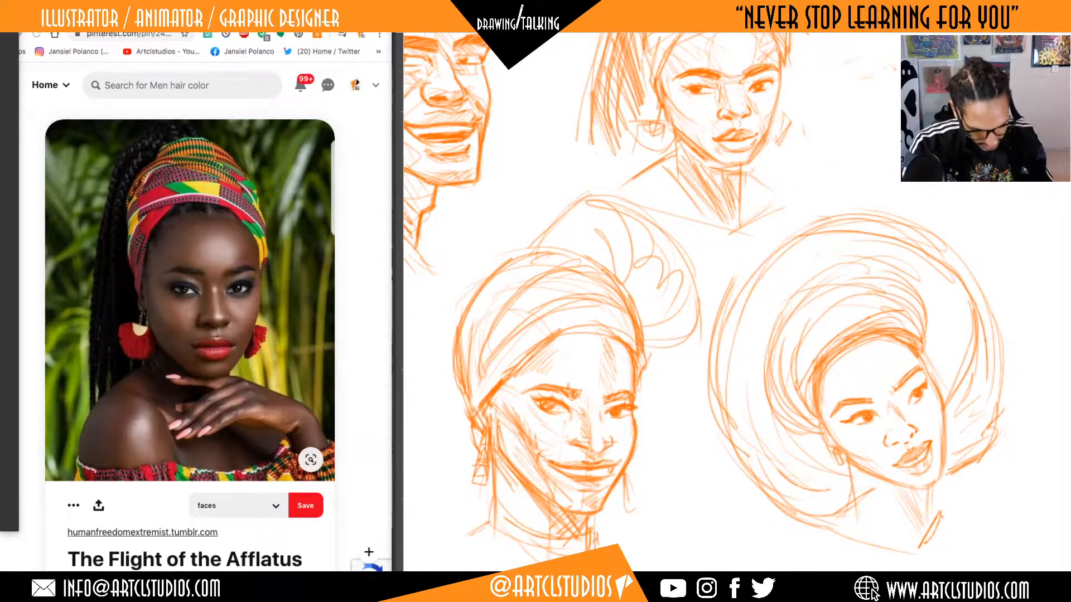
# Find and open the related pin of the smiling woman with a colourful turban and beaded choker, and return to the canvas.
pyautogui.hotkey('ctrl', 'Up')
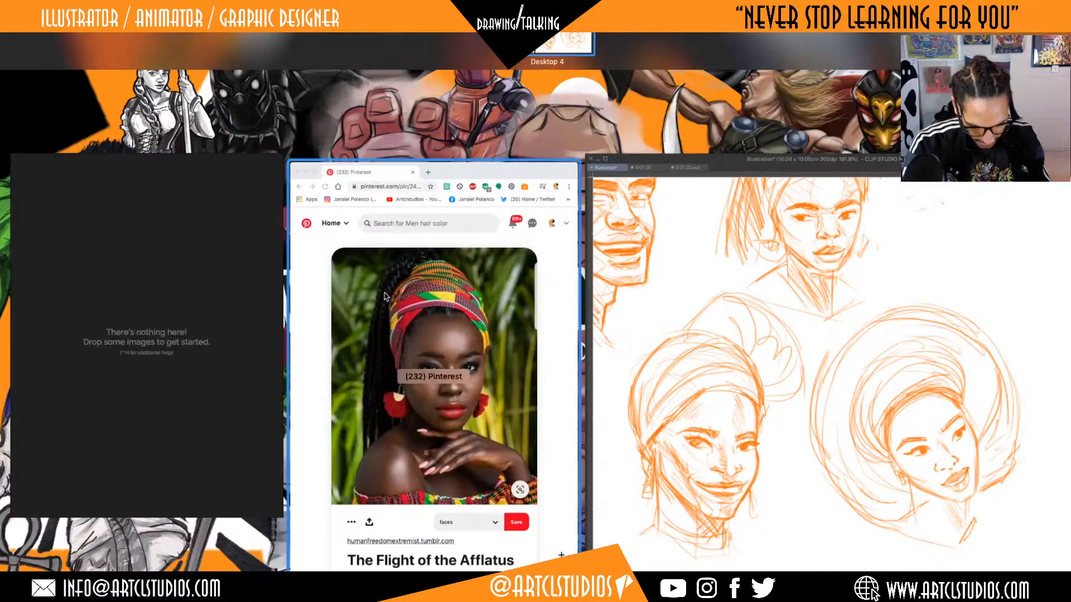
pyautogui.click(384, 296)
pyautogui.scroll(-10, 303, 225)
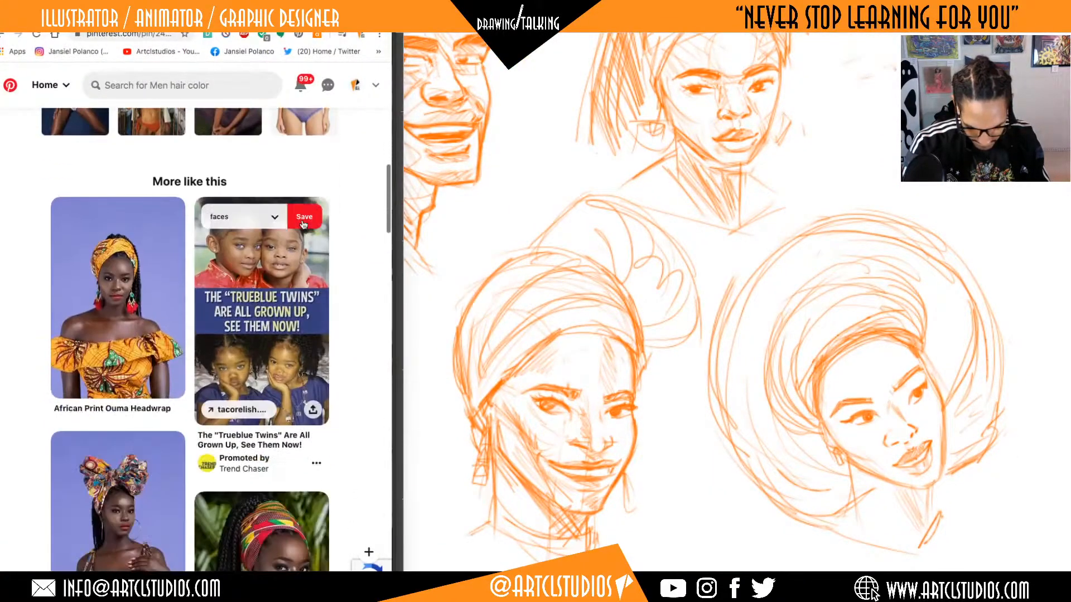
pyautogui.scroll(-15, 303, 225)
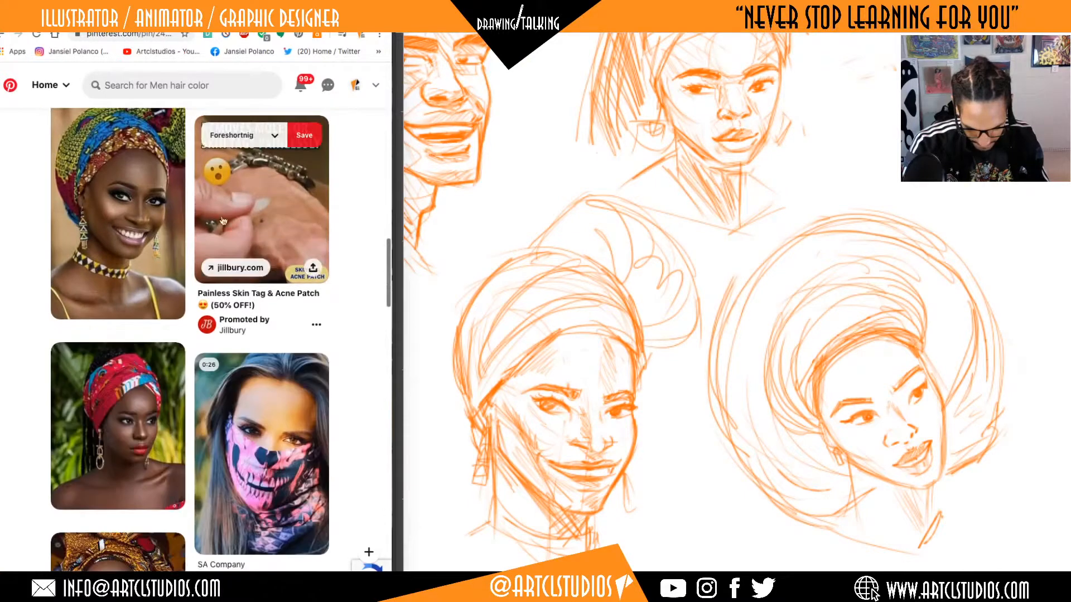
pyautogui.click(143, 221)
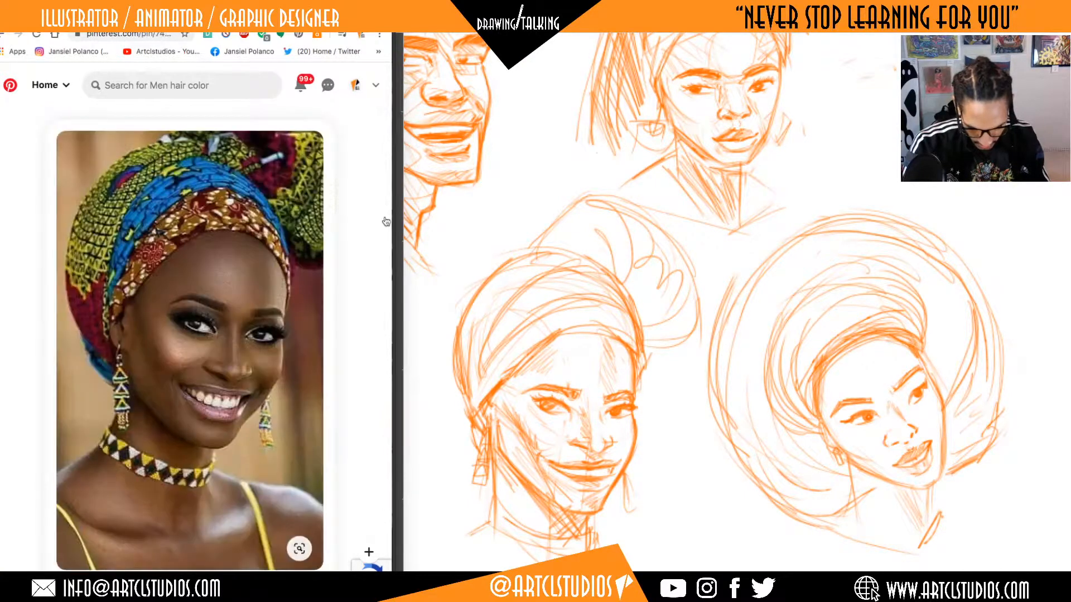
pyautogui.click(558, 237)
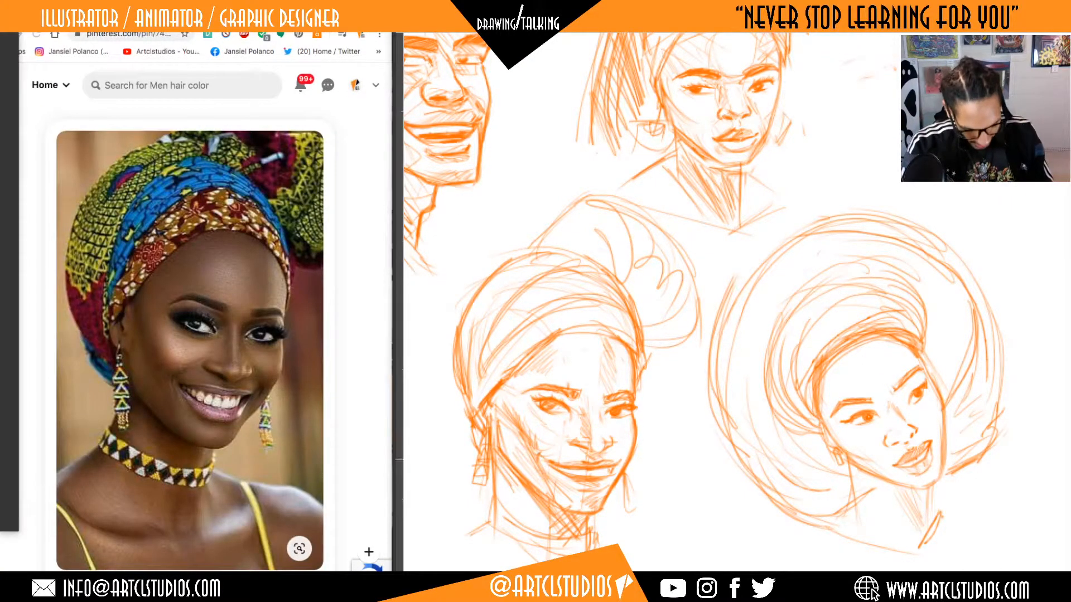